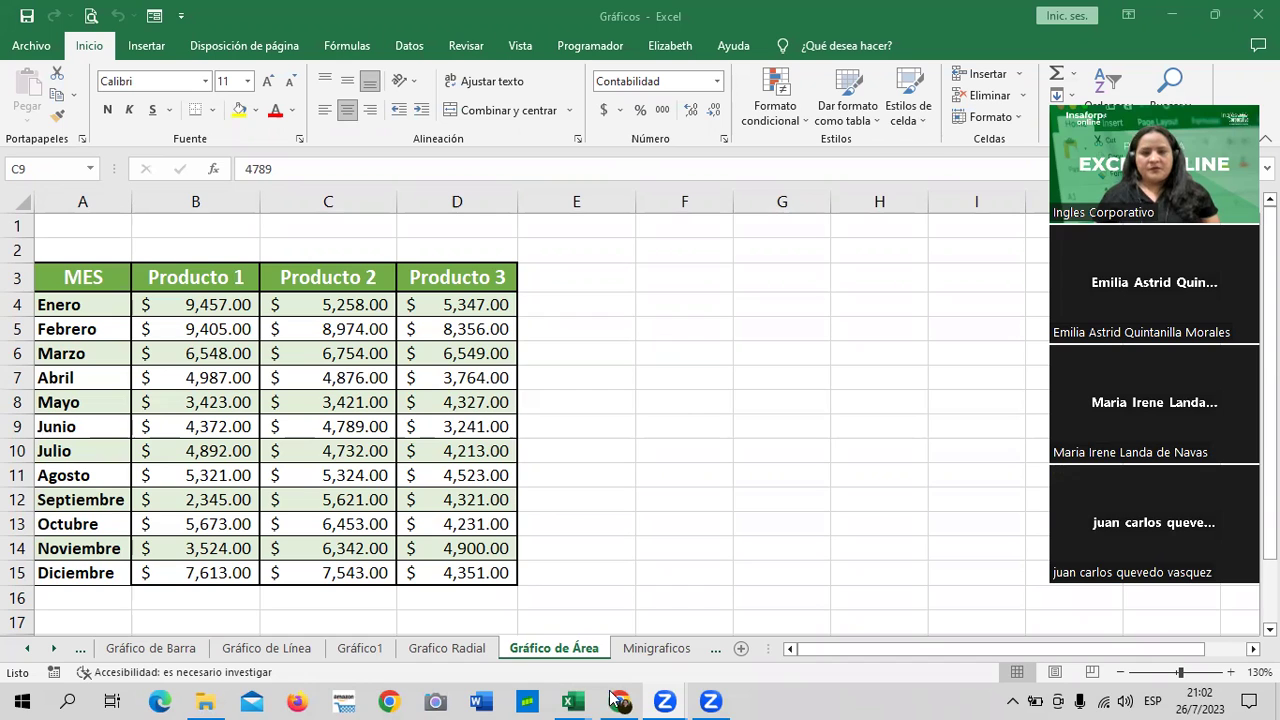
- Switch from Excel to the Chrome course page for lesson 4.10 - Gráficas básicas
{"action": "mouse_move", "coordinate": [612, 697]}
{"action": "left_click", "coordinate": [609, 652]}
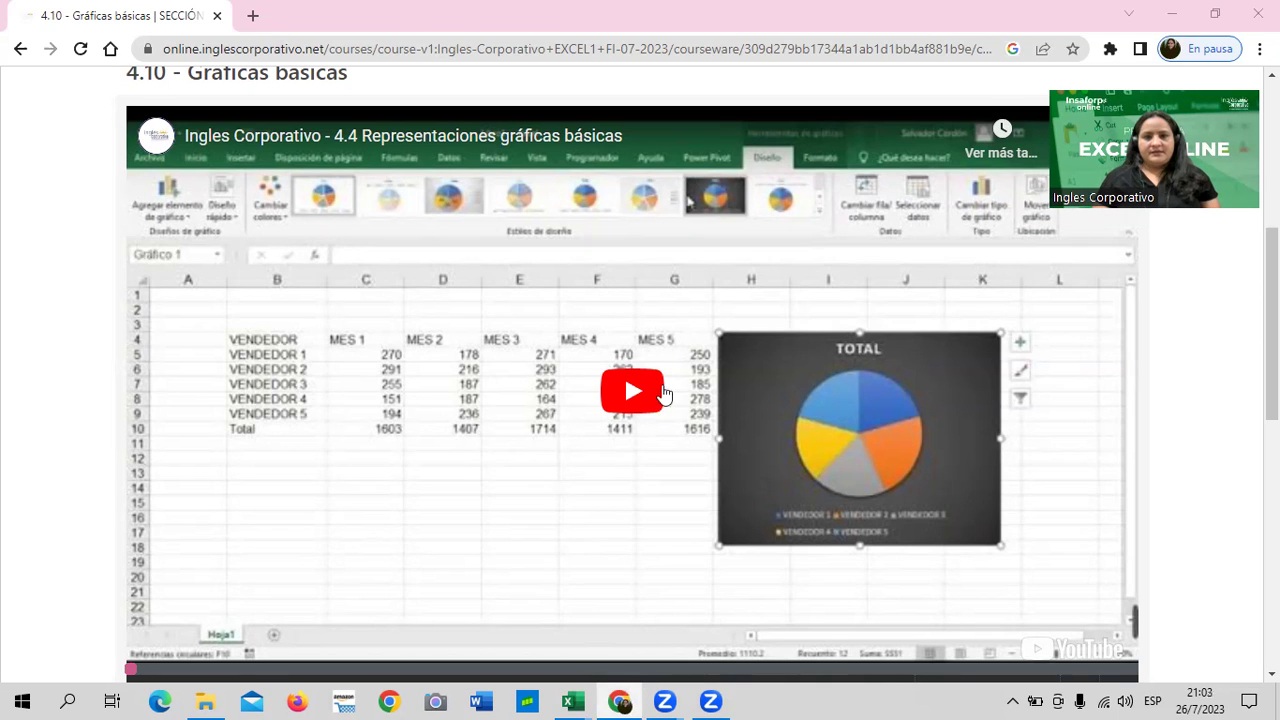
- Go to lesson 4.7 - Modificaciones en las tablas and bring its embedded video into view
{"action": "scroll", "coordinate": [663, 396], "scroll_direction": "up", "scroll_amount": 2}
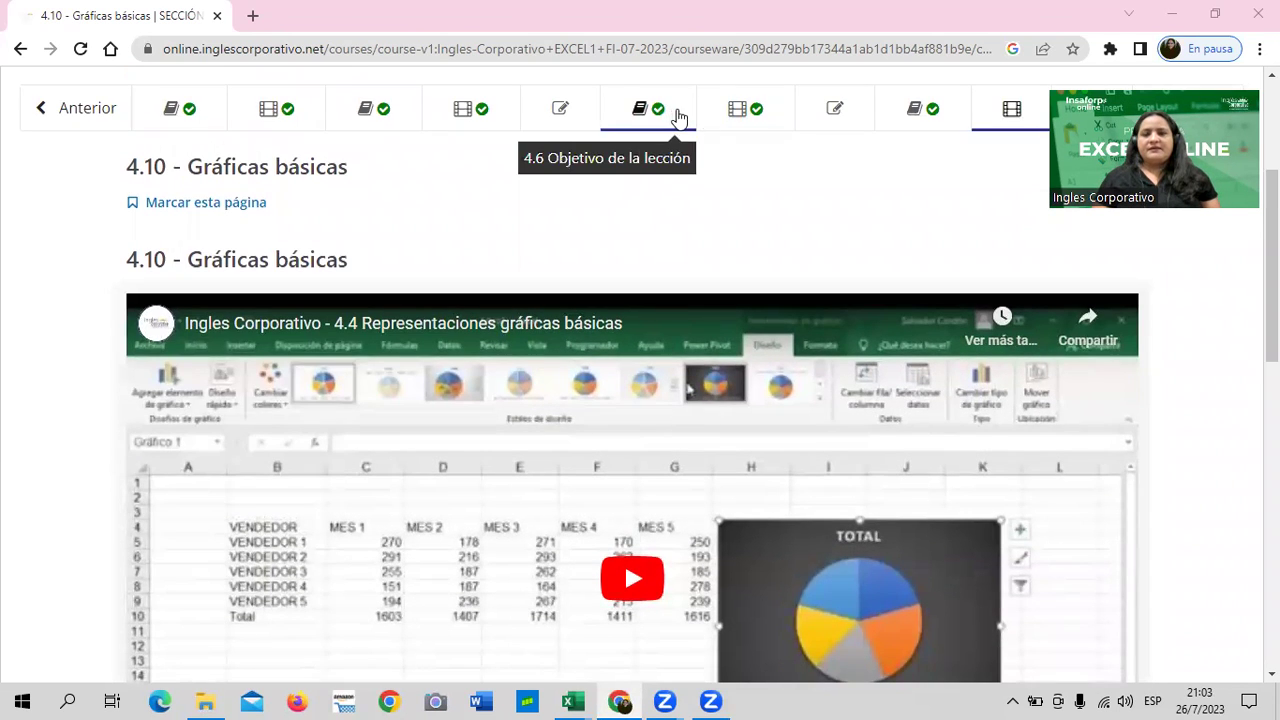
{"action": "left_click", "coordinate": [776, 106]}
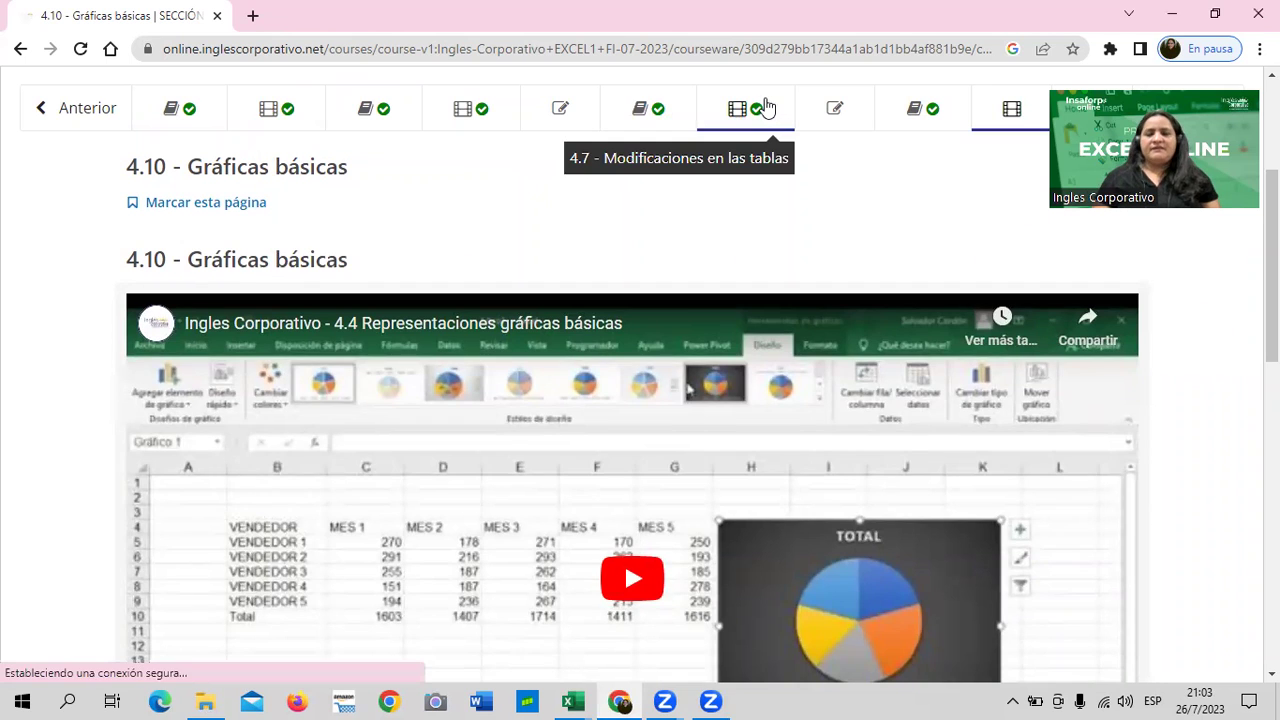
{"action": "scroll", "coordinate": [581, 336], "scroll_direction": "down", "scroll_amount": 2}
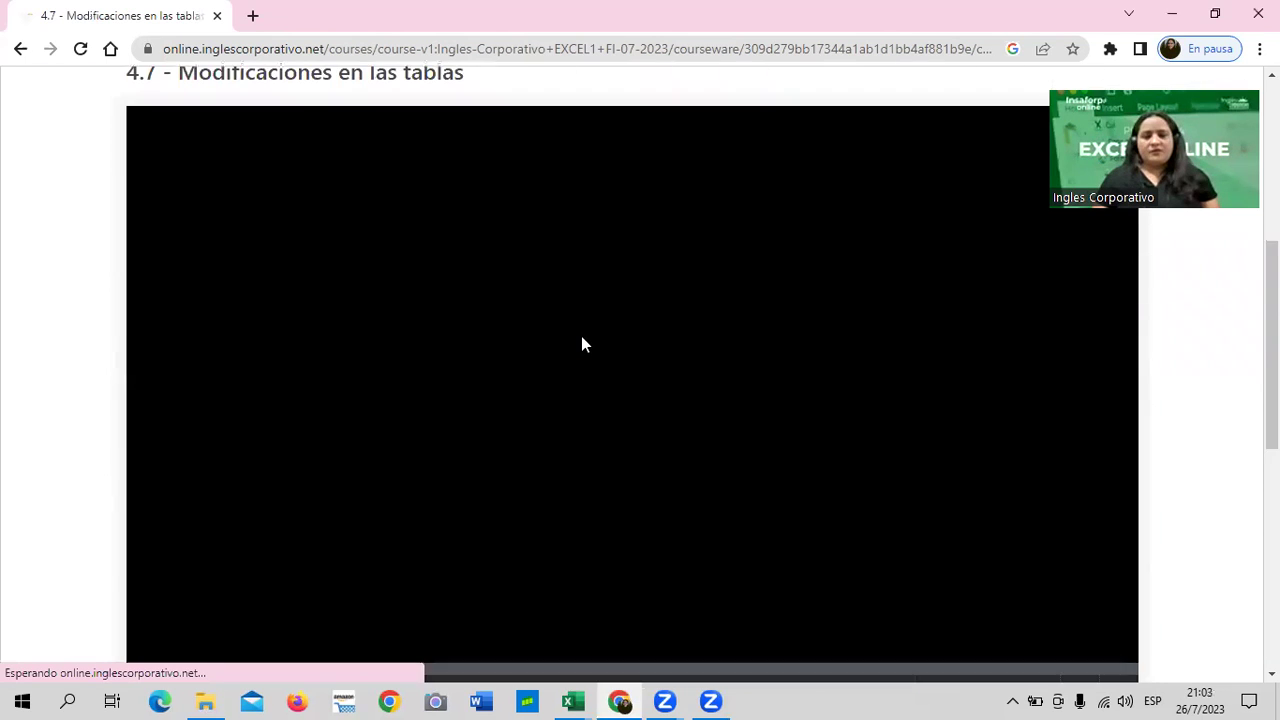
{"action": "scroll", "coordinate": [581, 337], "scroll_direction": "down", "scroll_amount": 2}
{"action": "scroll", "coordinate": [585, 360], "scroll_direction": "up", "scroll_amount": 2}
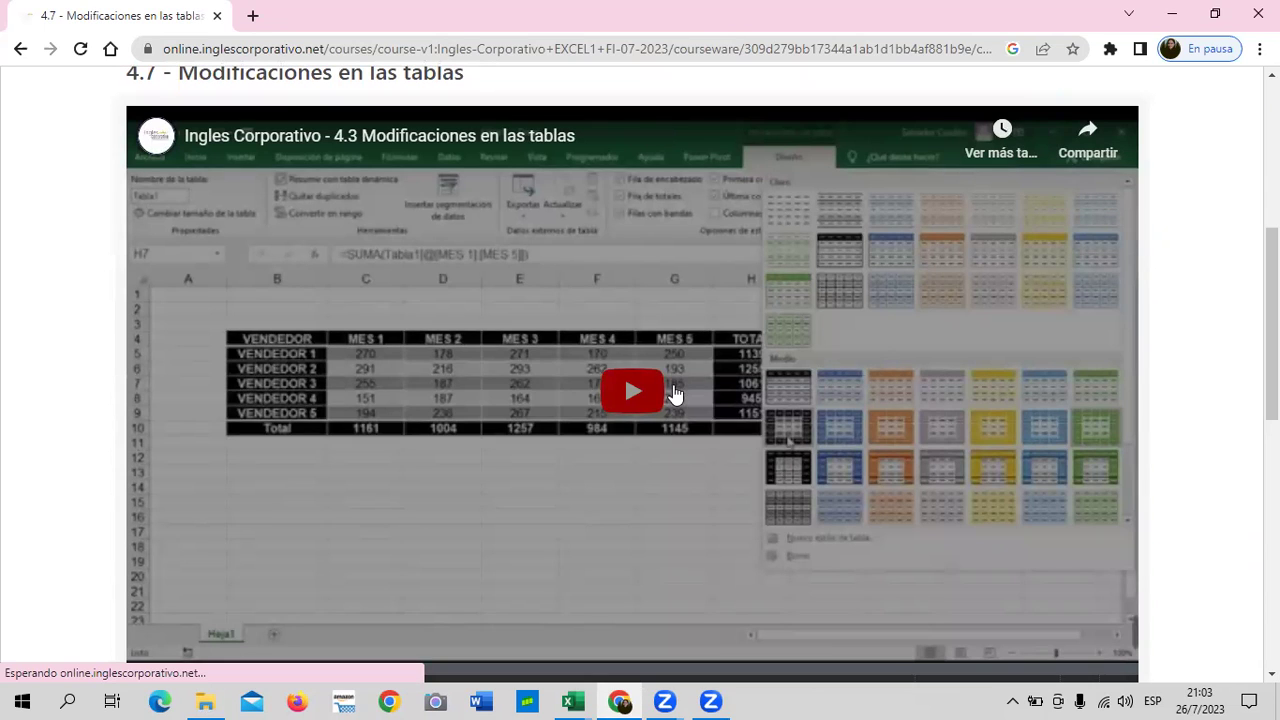
- Play the table-modifications lesson video up to its blue table style preview
{"action": "left_click", "coordinate": [632, 403]}
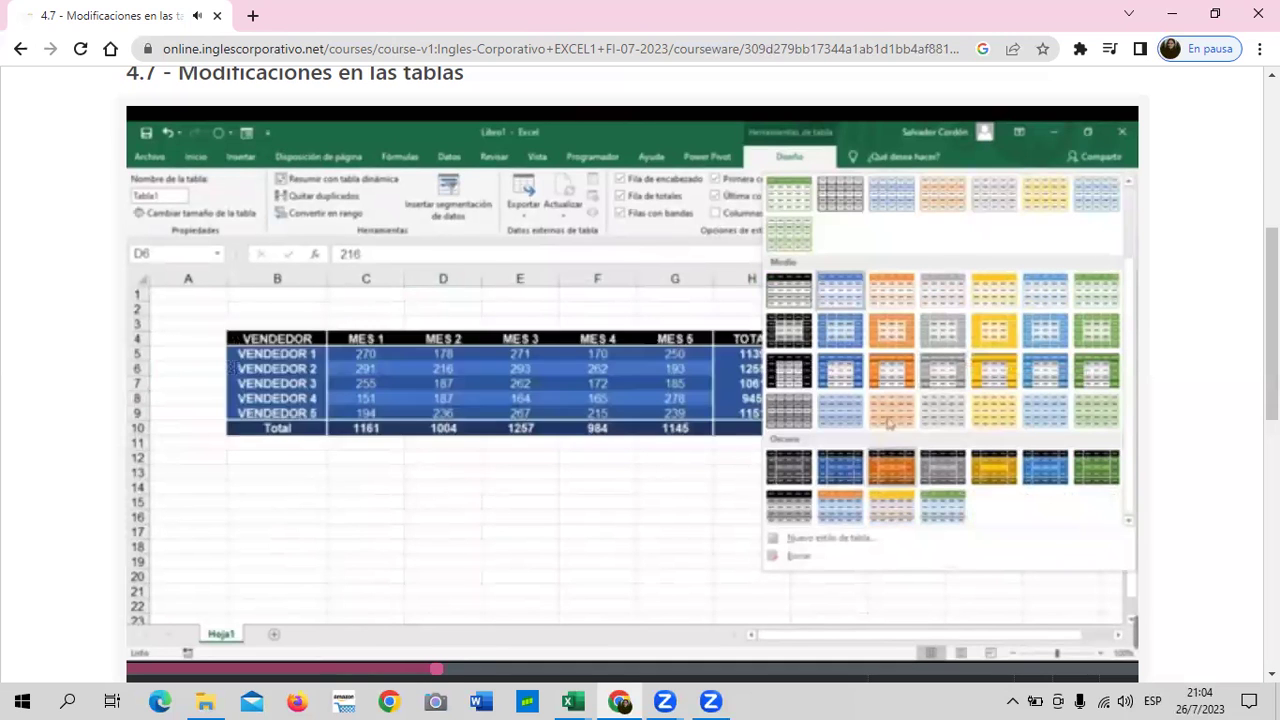
- Let the tables video finish so the related-videos end screen shows
{"action": "mouse_move", "coordinate": [220, 223]}
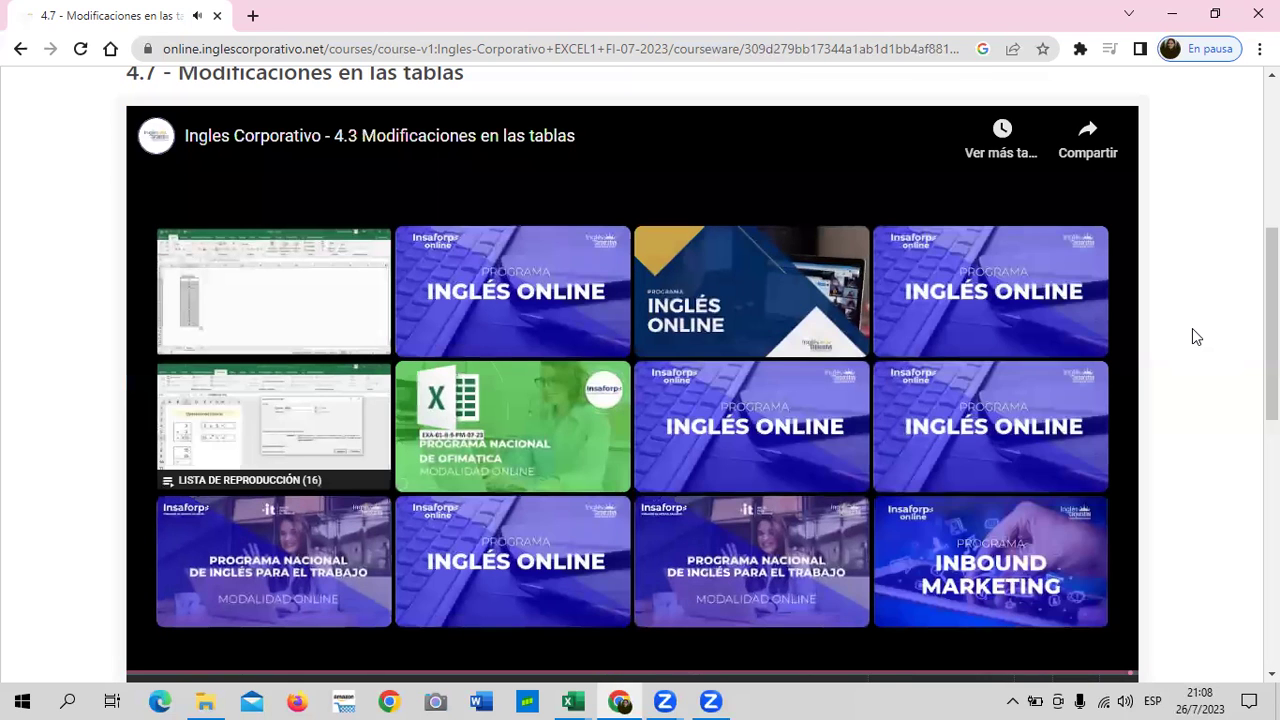
{"action": "mouse_move", "coordinate": [228, 692]}
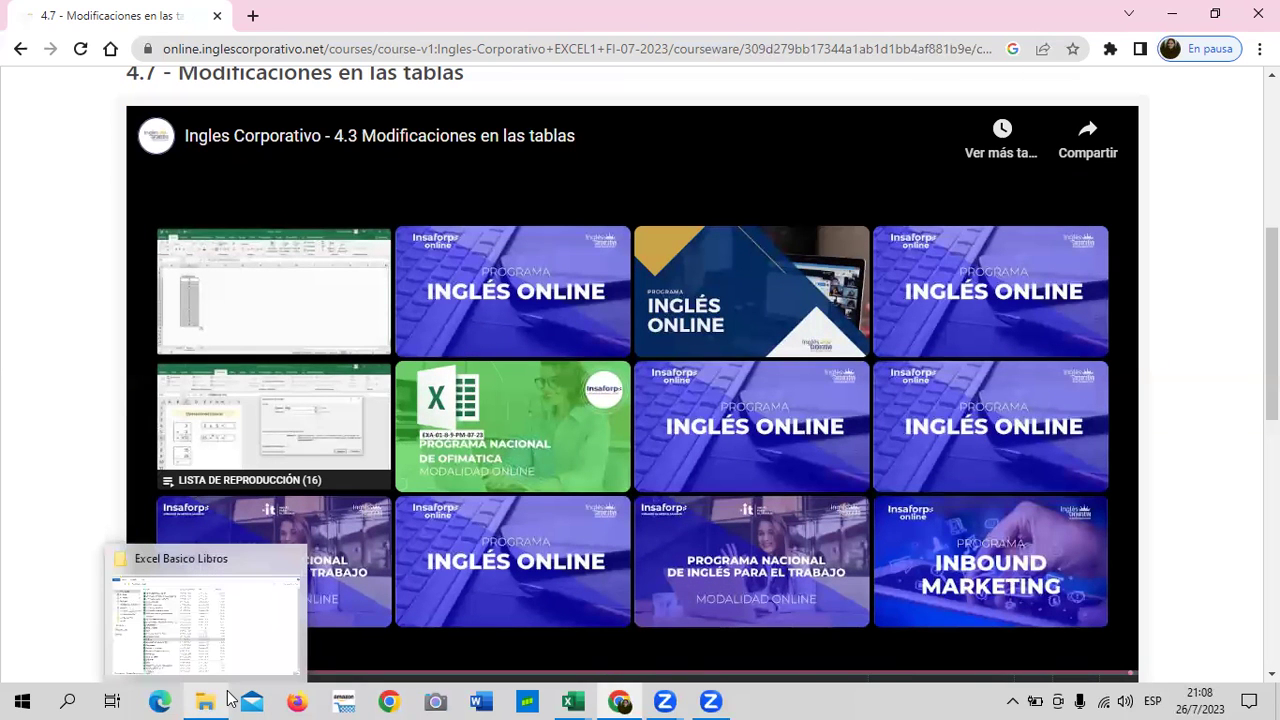
{"action": "left_click", "coordinate": [673, 699]}
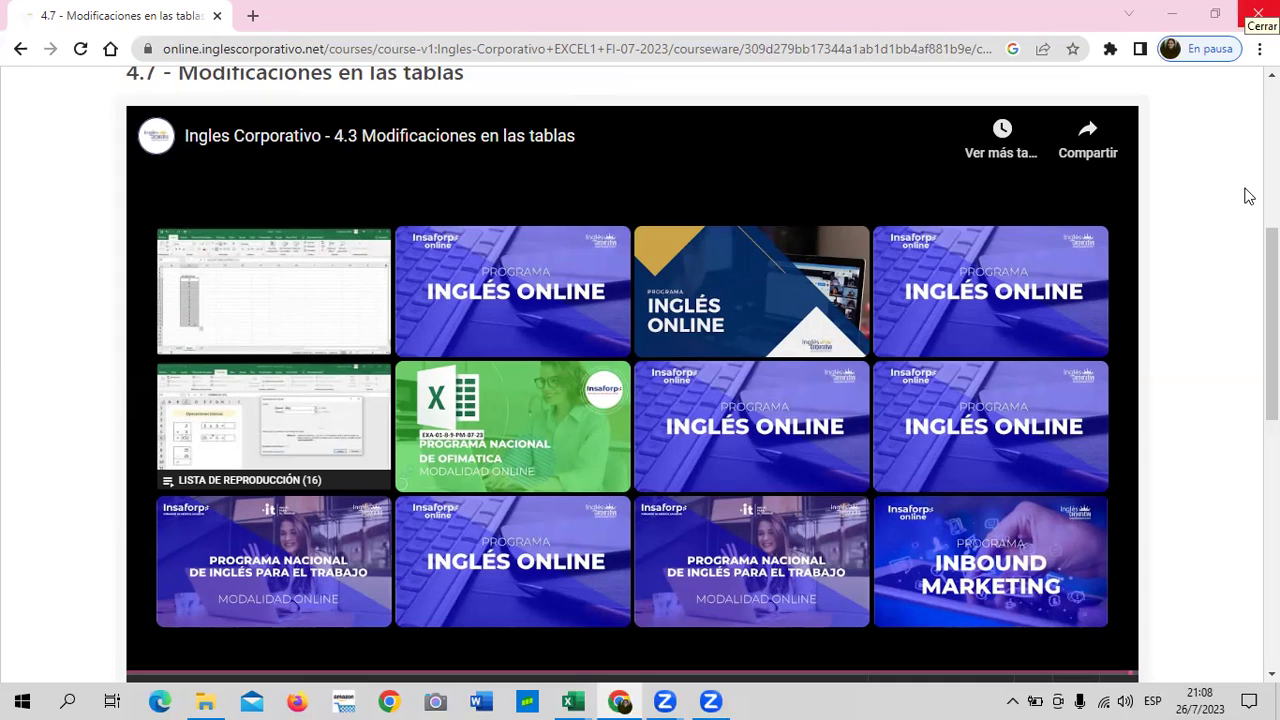
{"action": "scroll", "coordinate": [792, 396], "scroll_direction": "up", "scroll_amount": 2}
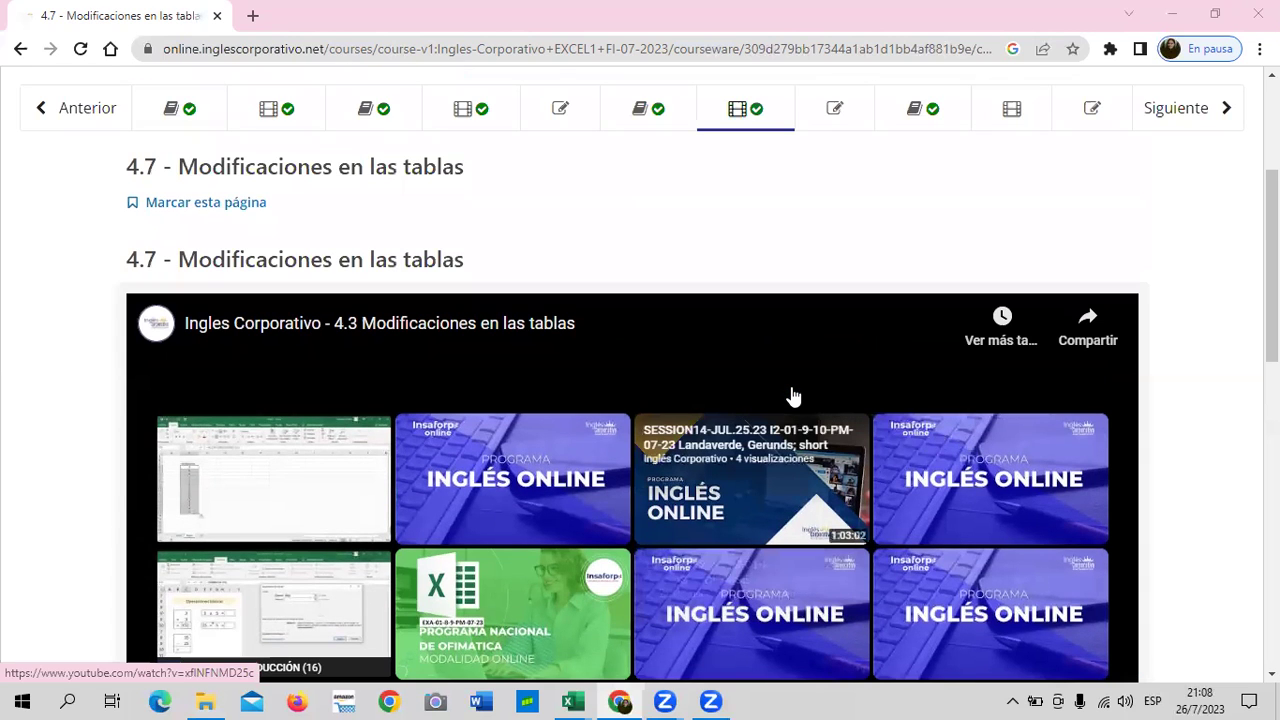
{"action": "left_click", "coordinate": [673, 103]}
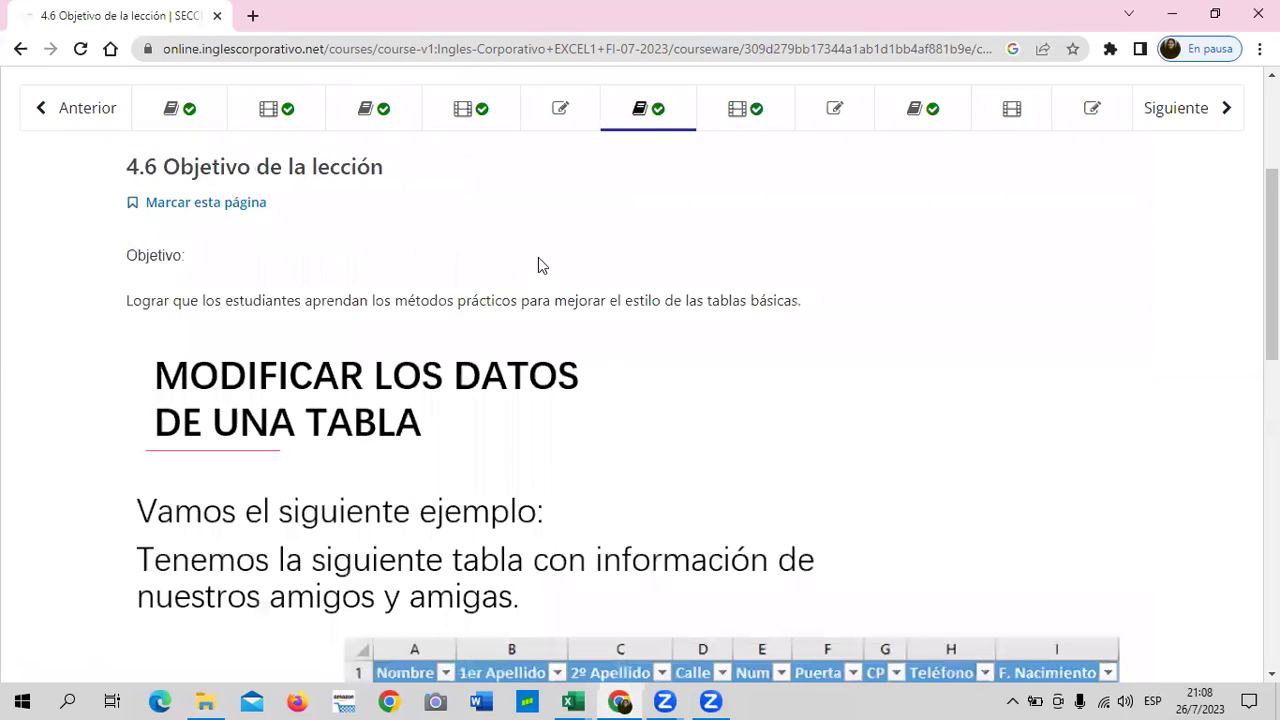
{"action": "scroll", "coordinate": [586, 255], "scroll_direction": "down", "scroll_amount": 2}
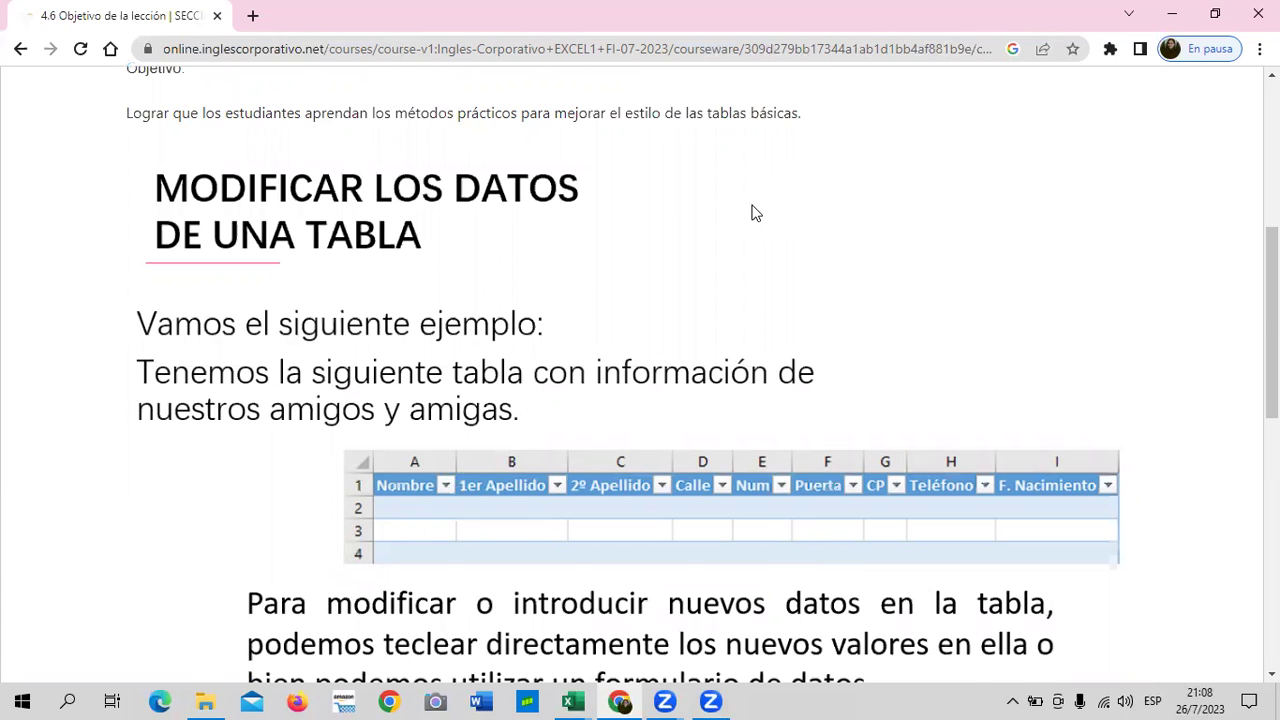
{"action": "scroll", "coordinate": [714, 234], "scroll_direction": "down", "scroll_amount": 3}
{"action": "scroll", "coordinate": [568, 380], "scroll_direction": "down", "scroll_amount": 2}
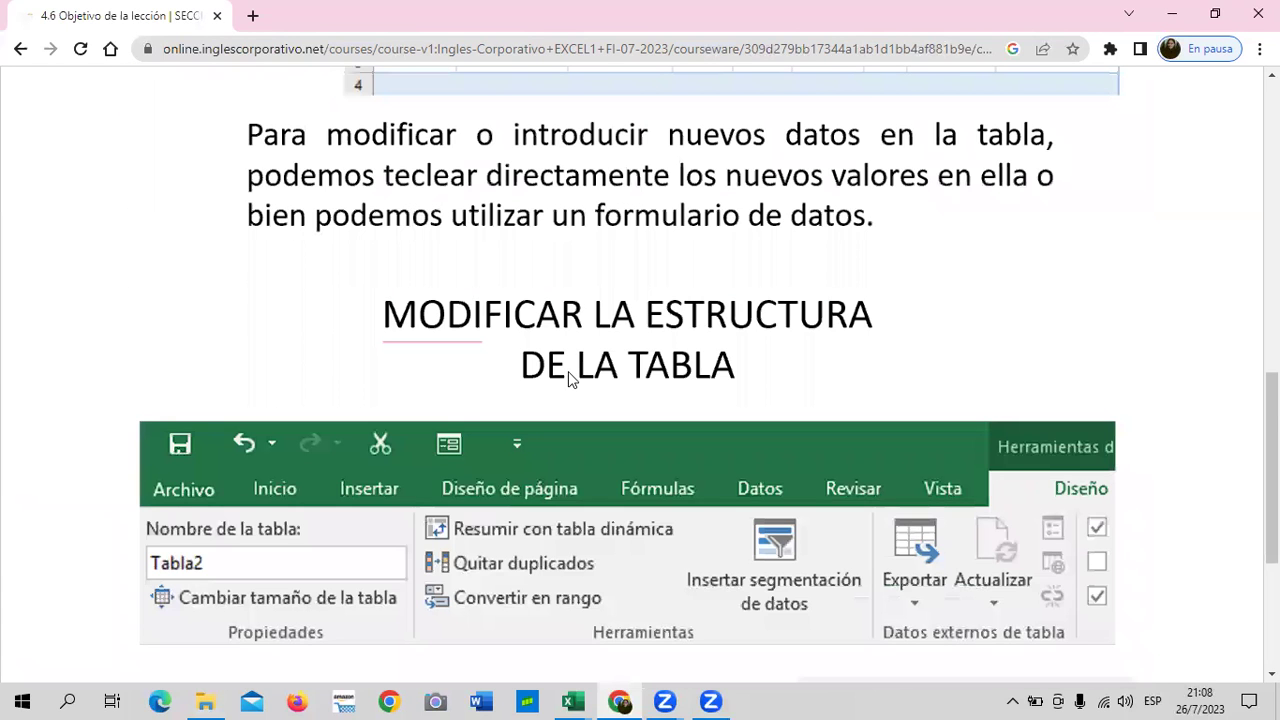
{"action": "scroll", "coordinate": [568, 371], "scroll_direction": "down", "scroll_amount": 3}
{"action": "scroll", "coordinate": [397, 386], "scroll_direction": "down", "scroll_amount": 1}
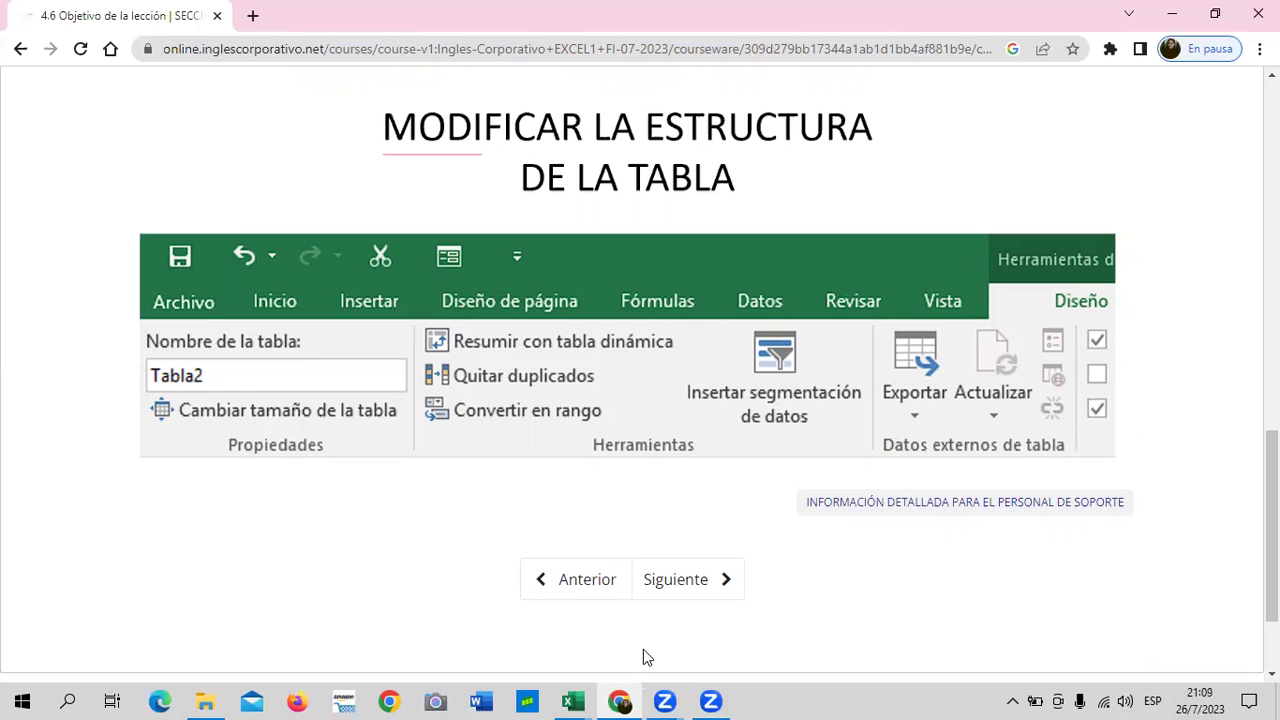
{"action": "mouse_move", "coordinate": [572, 700]}
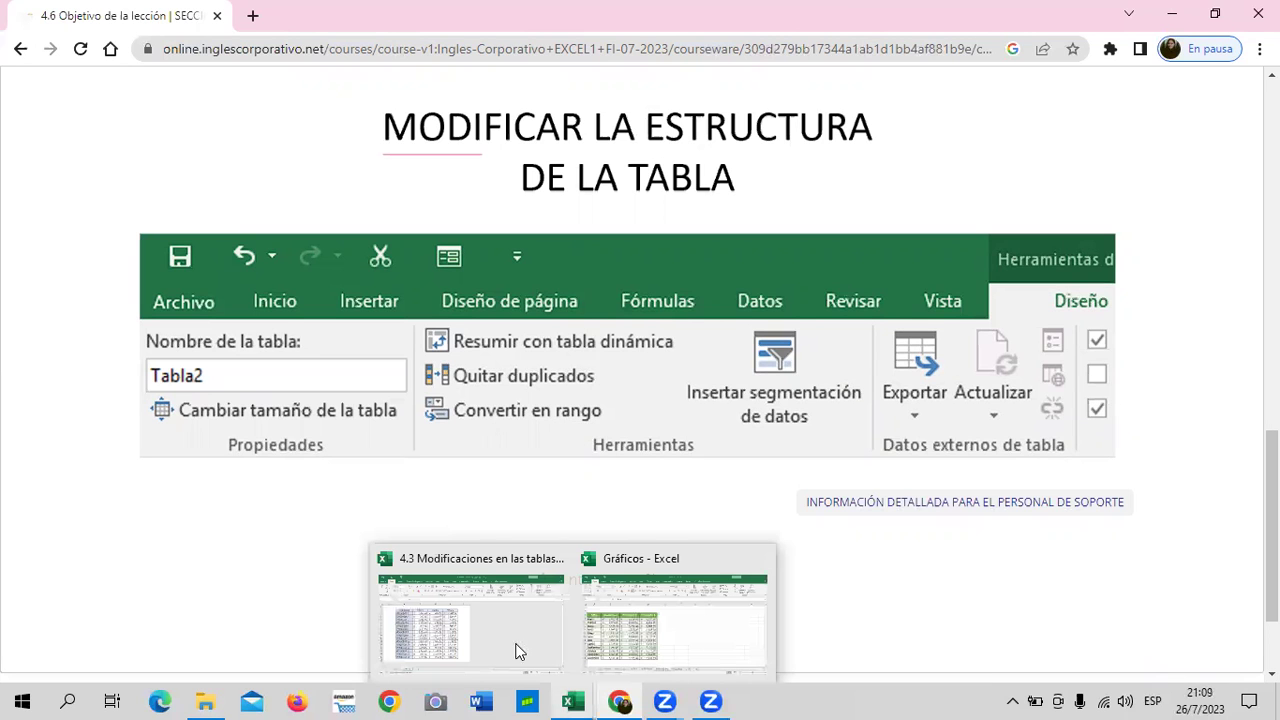
- Return to the Excel workbook and check that the VENDEDOR data runs from B2 down to row 17
{"action": "left_click", "coordinate": [428, 634]}
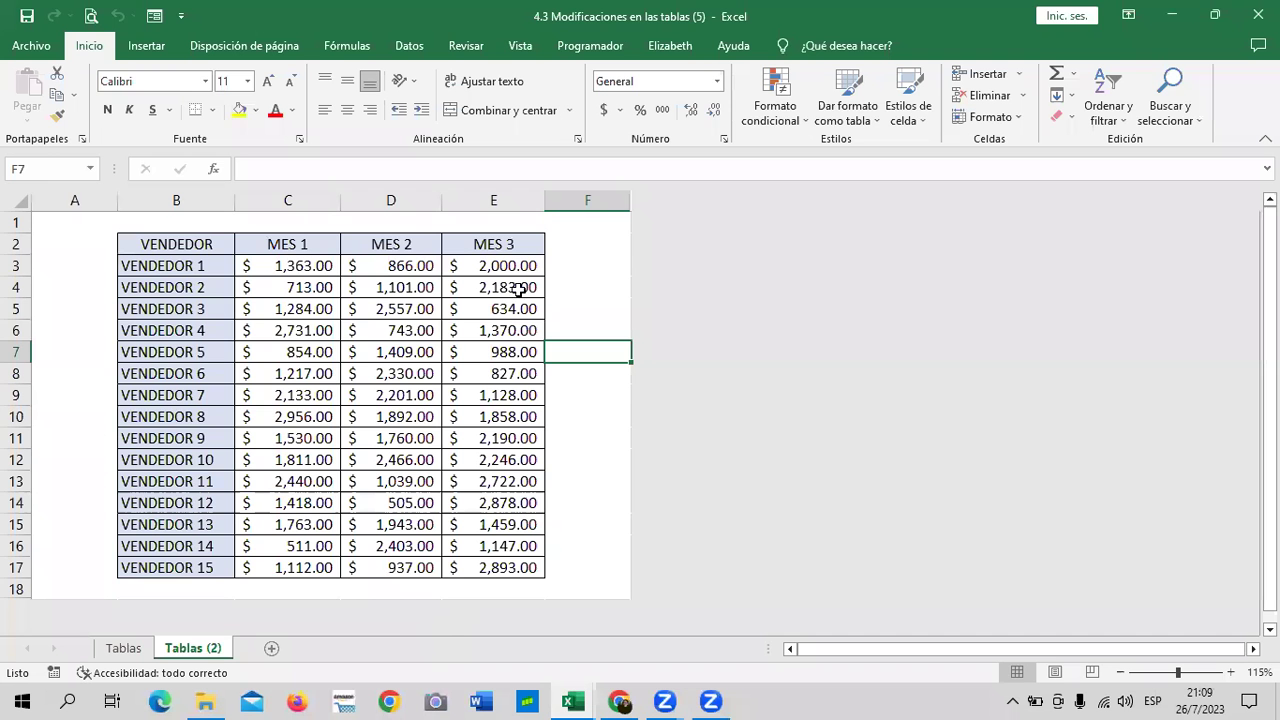
{"action": "left_click", "coordinate": [186, 243]}
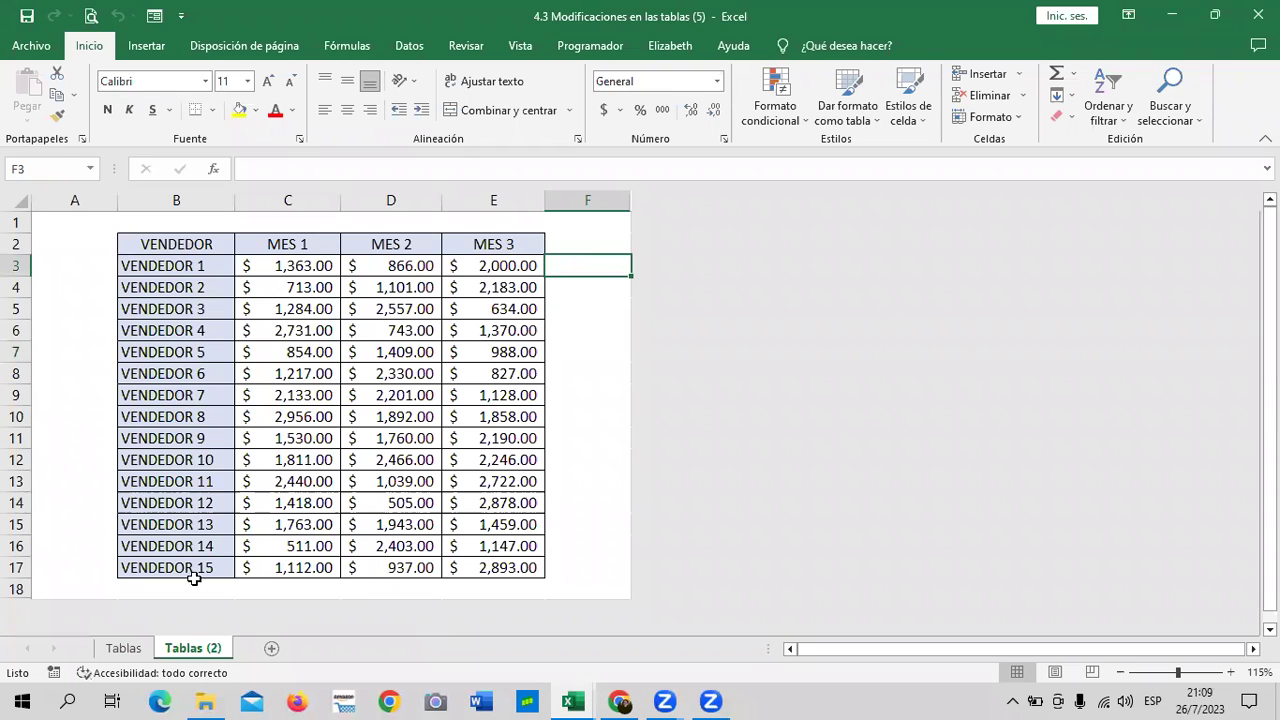
{"action": "key", "text": "ctrl+Down"}
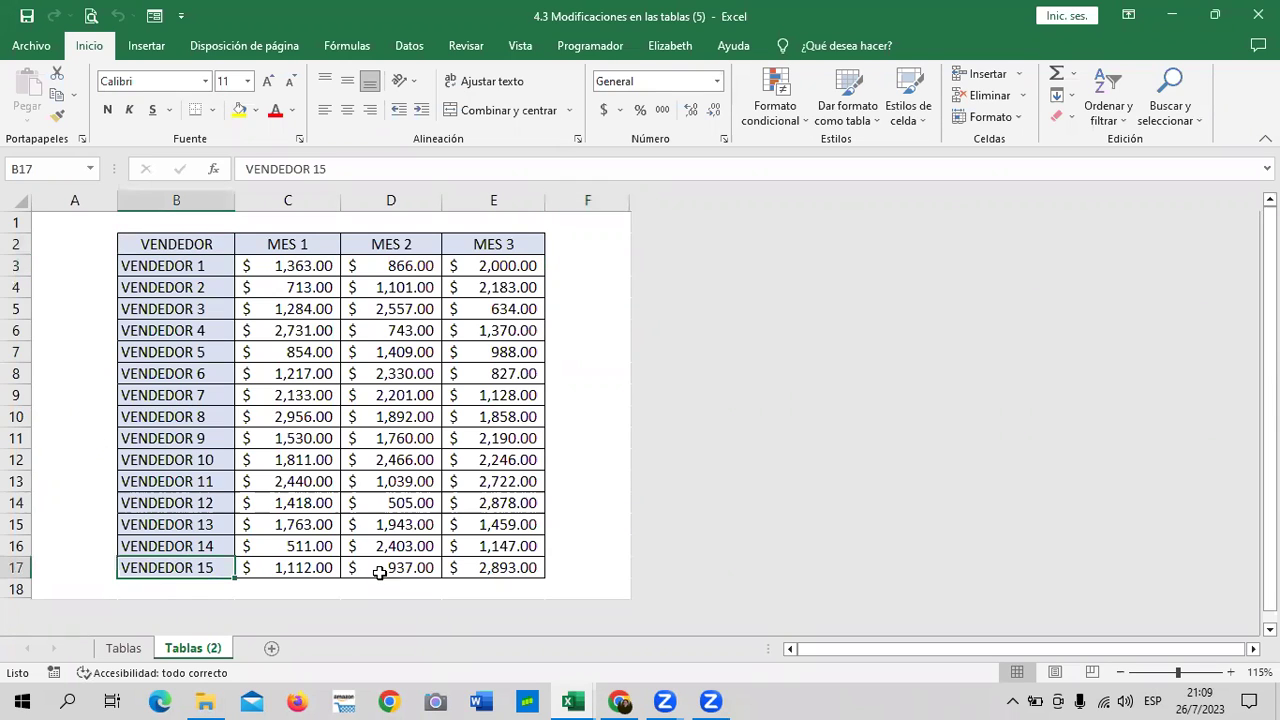
{"action": "left_click", "coordinate": [383, 568]}
{"action": "left_click", "coordinate": [301, 568]}
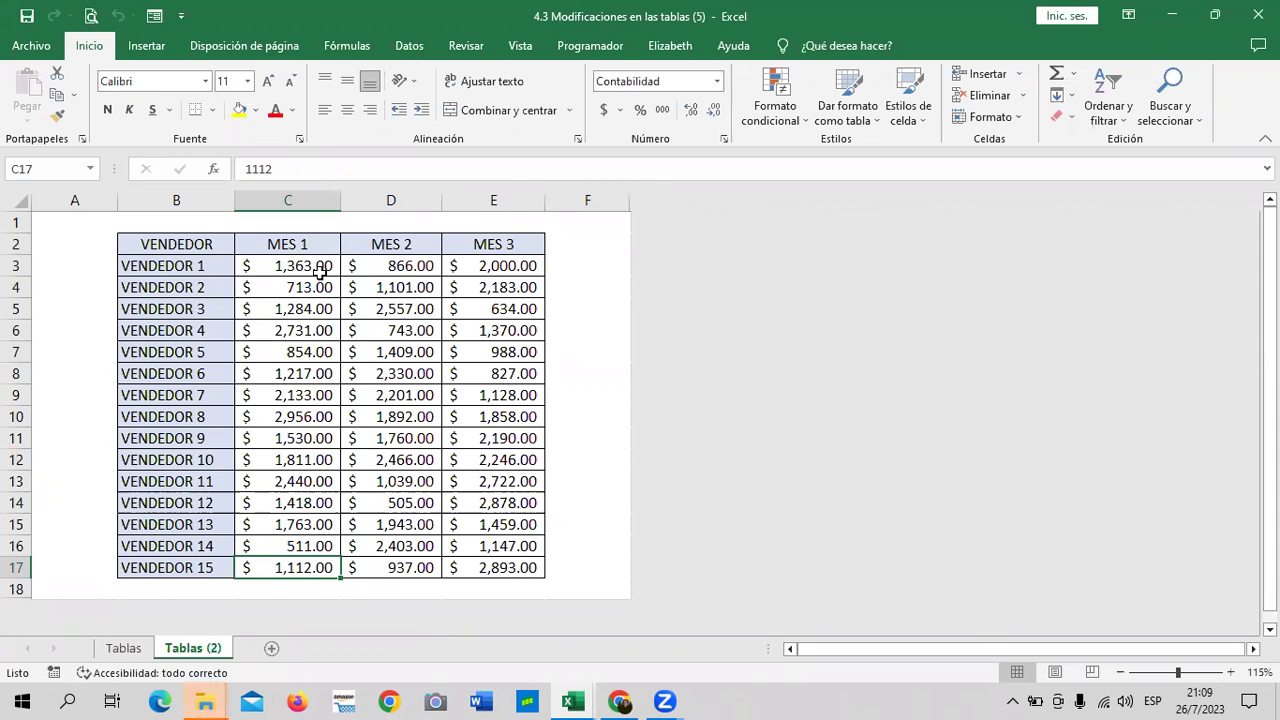
- Convert $B$2:$E$17 into a table with headers using Insertar > Tabla
{"action": "left_click", "coordinate": [355, 455]}
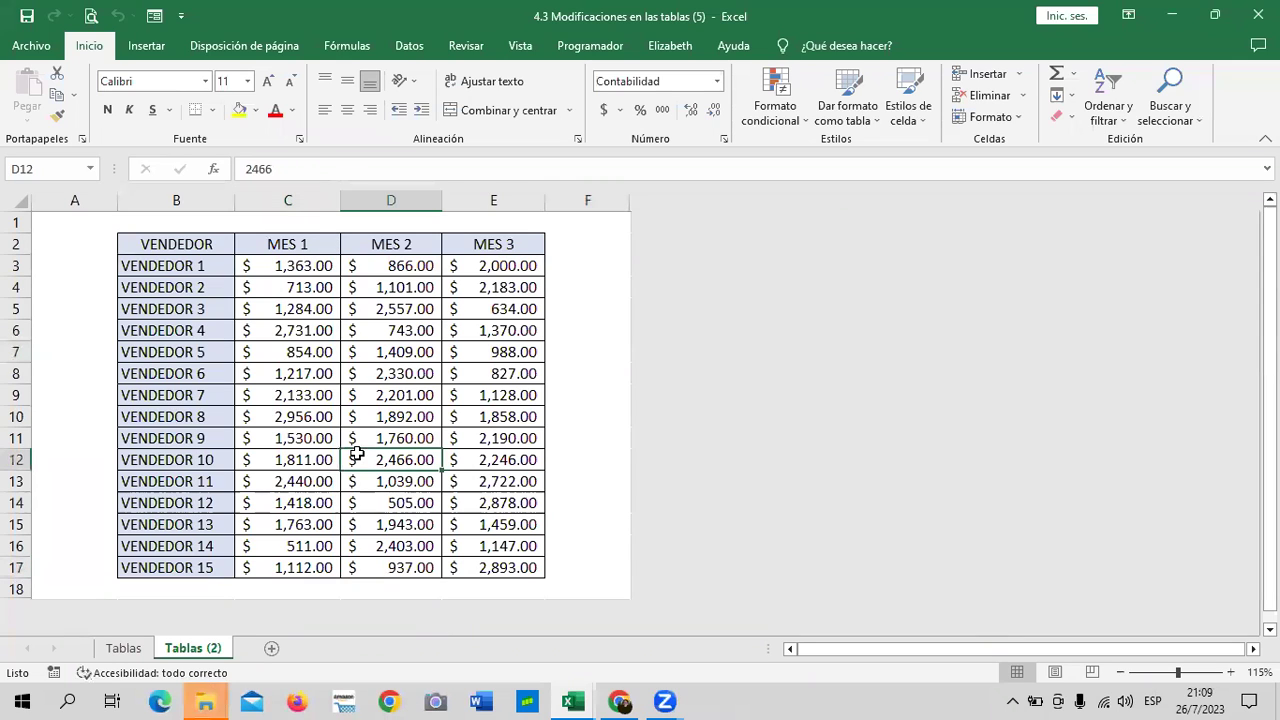
{"action": "left_click", "coordinate": [146, 46]}
{"action": "left_click", "coordinate": [168, 92]}
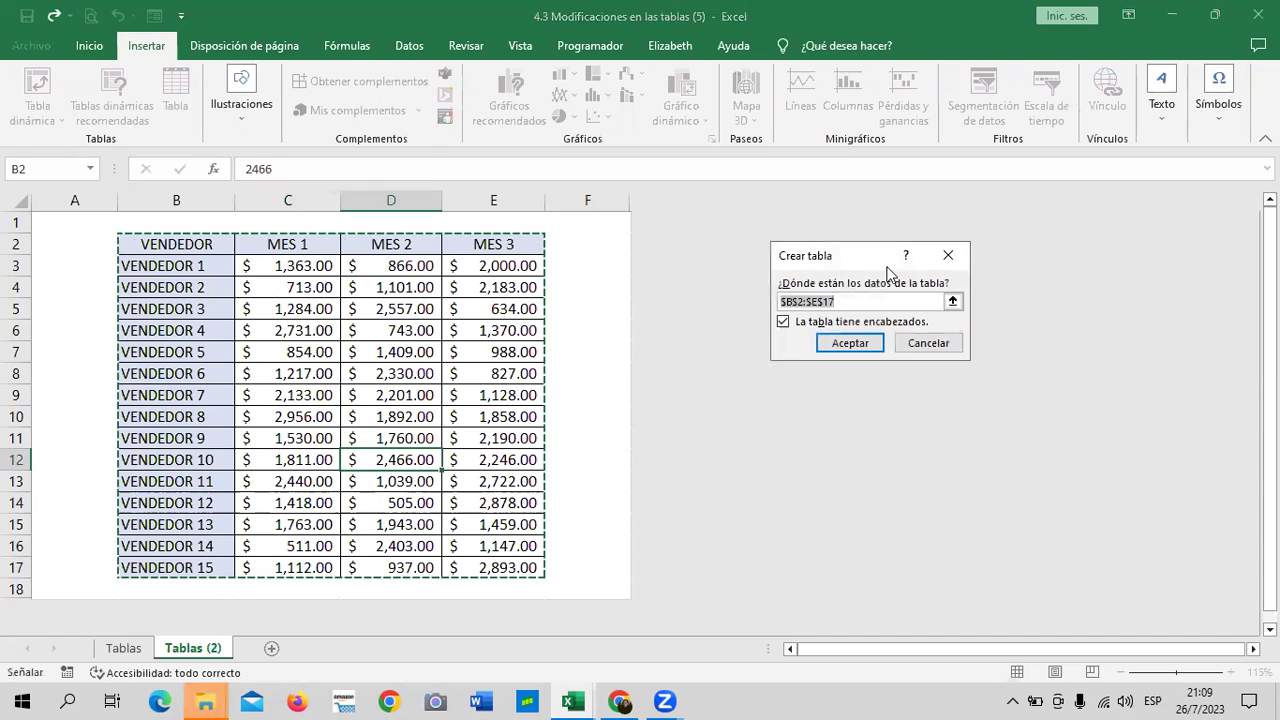
{"action": "left_click", "coordinate": [850, 343]}
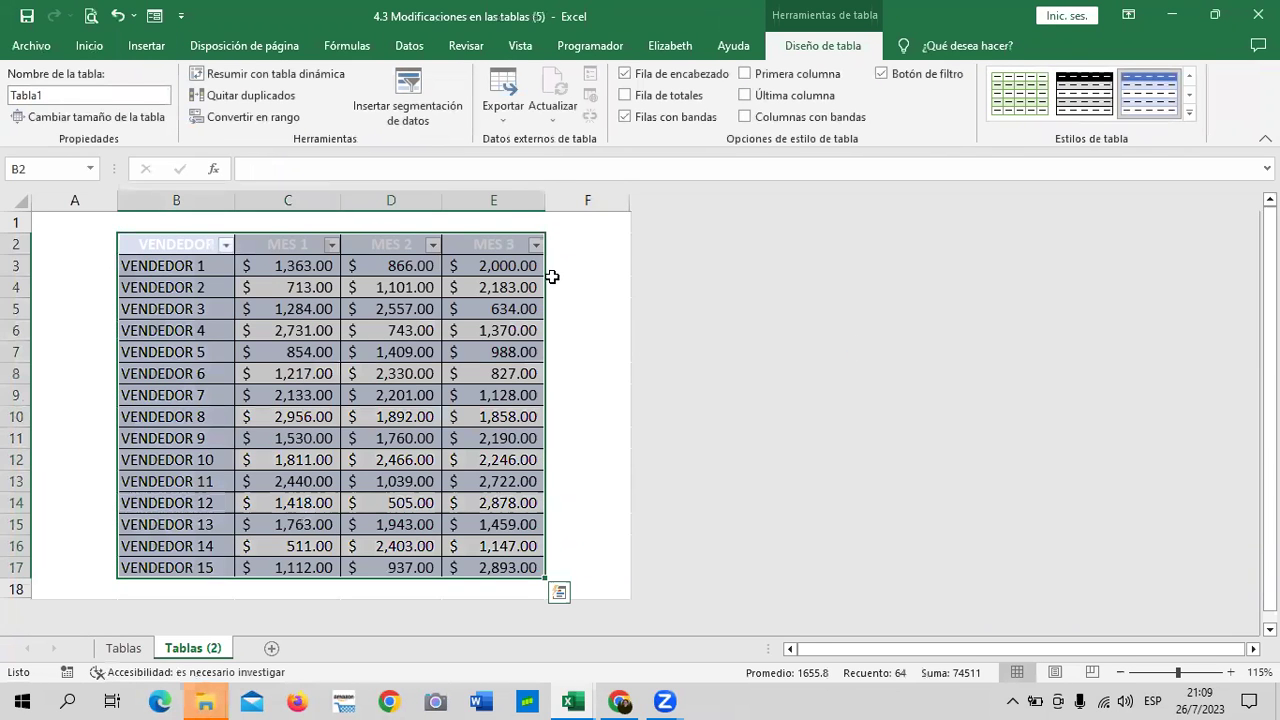
{"action": "left_click", "coordinate": [570, 265]}
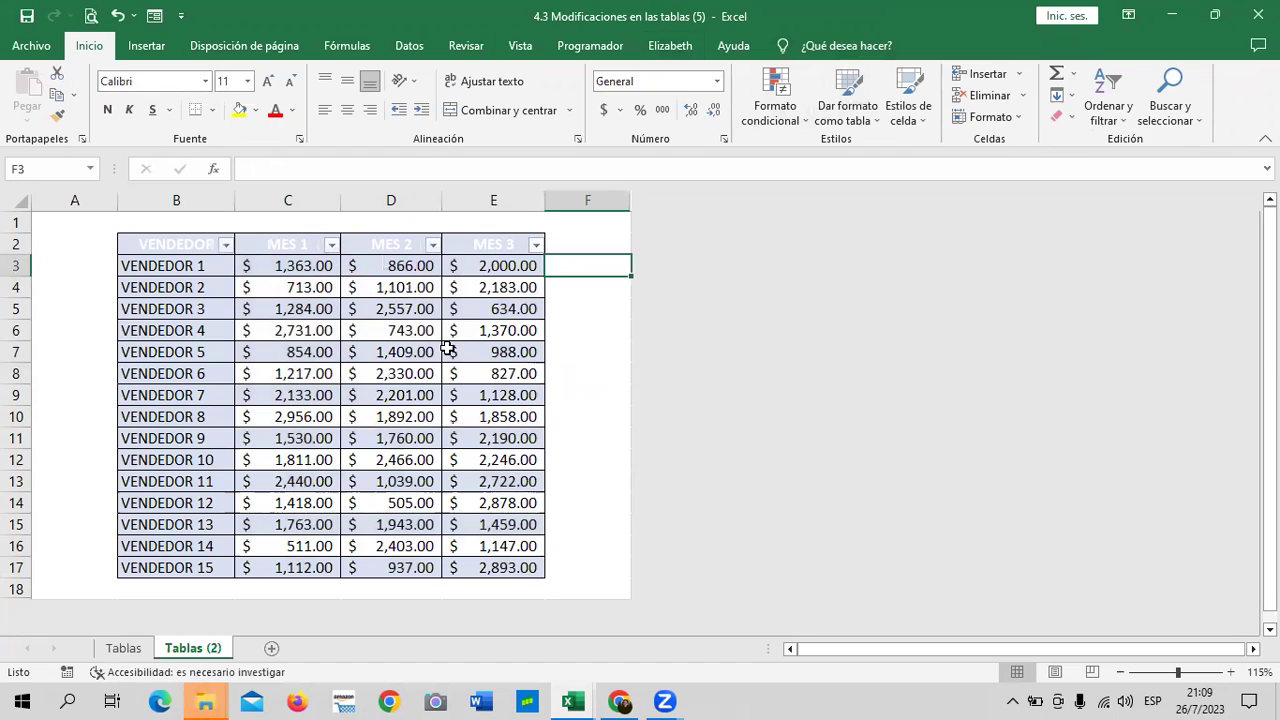
{"action": "left_click", "coordinate": [490, 352]}
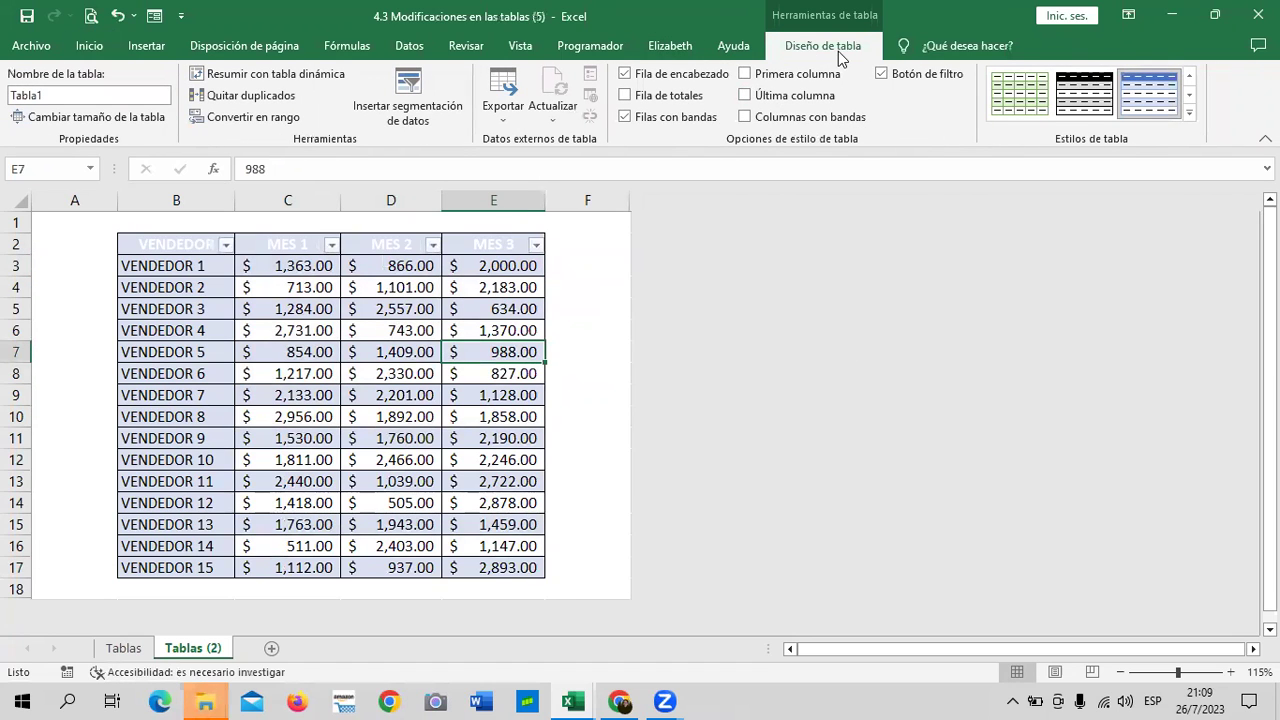
- Add a Total row to Tabla1 and bold its first and last columns
{"action": "left_click", "coordinate": [675, 97]}
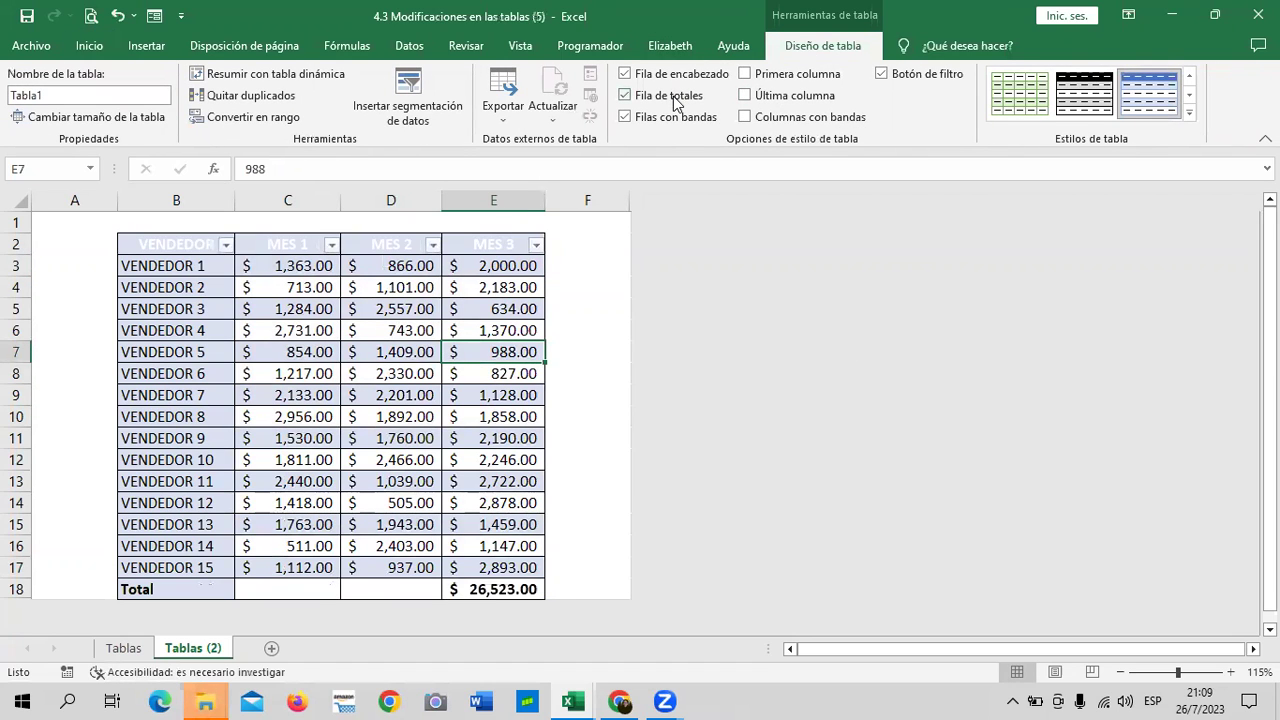
{"action": "left_click", "coordinate": [747, 76]}
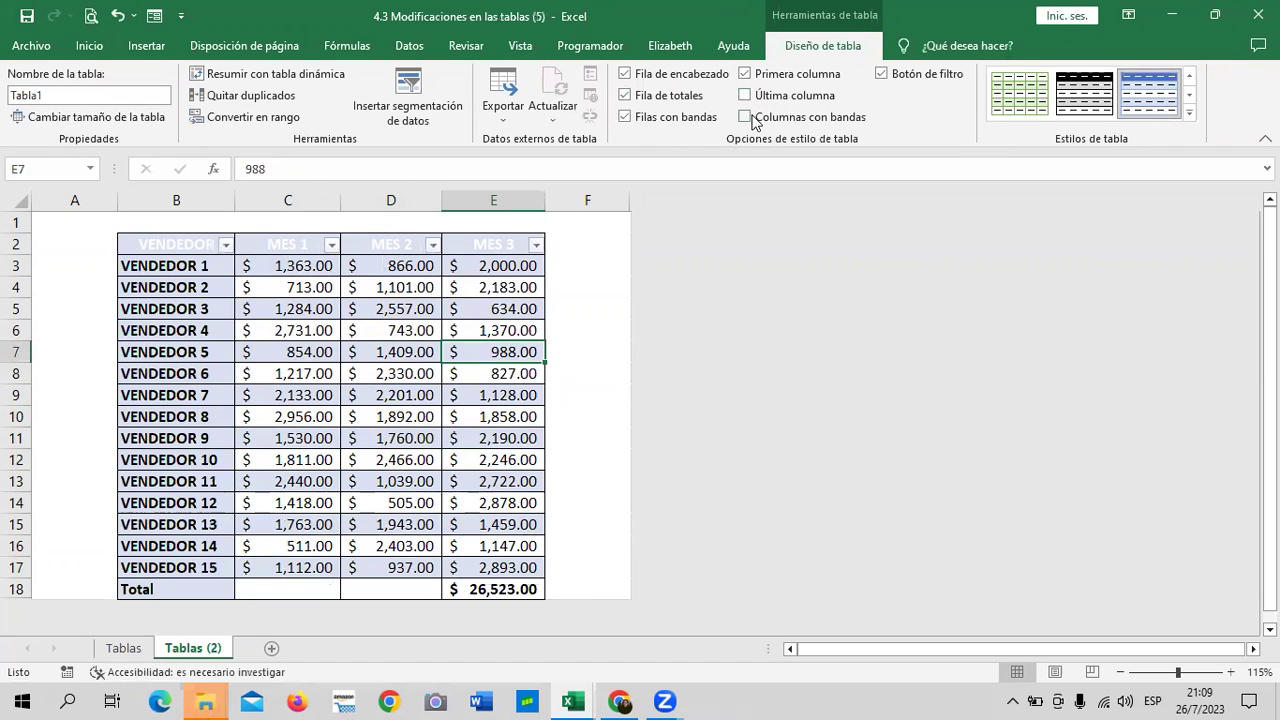
{"action": "left_click", "coordinate": [745, 95]}
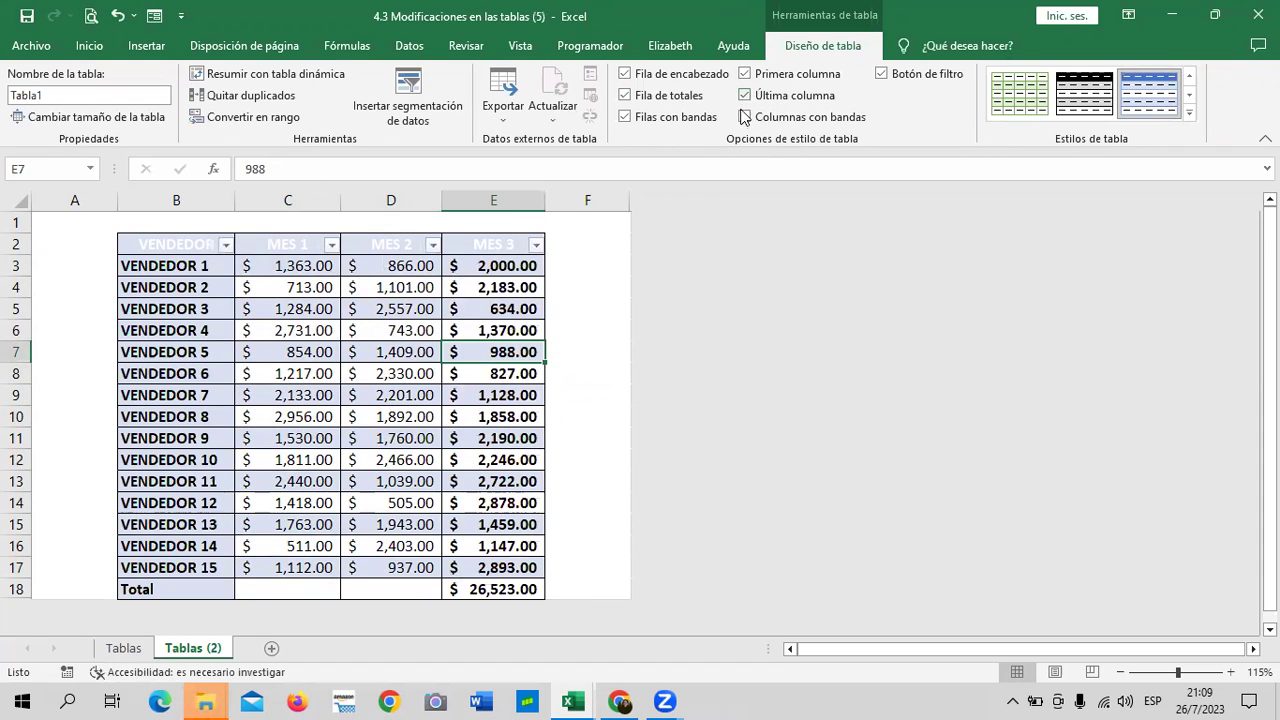
- Turn on both banded rows and banded columns for Tabla1
{"action": "left_click", "coordinate": [745, 117]}
{"action": "left_click", "coordinate": [700, 120]}
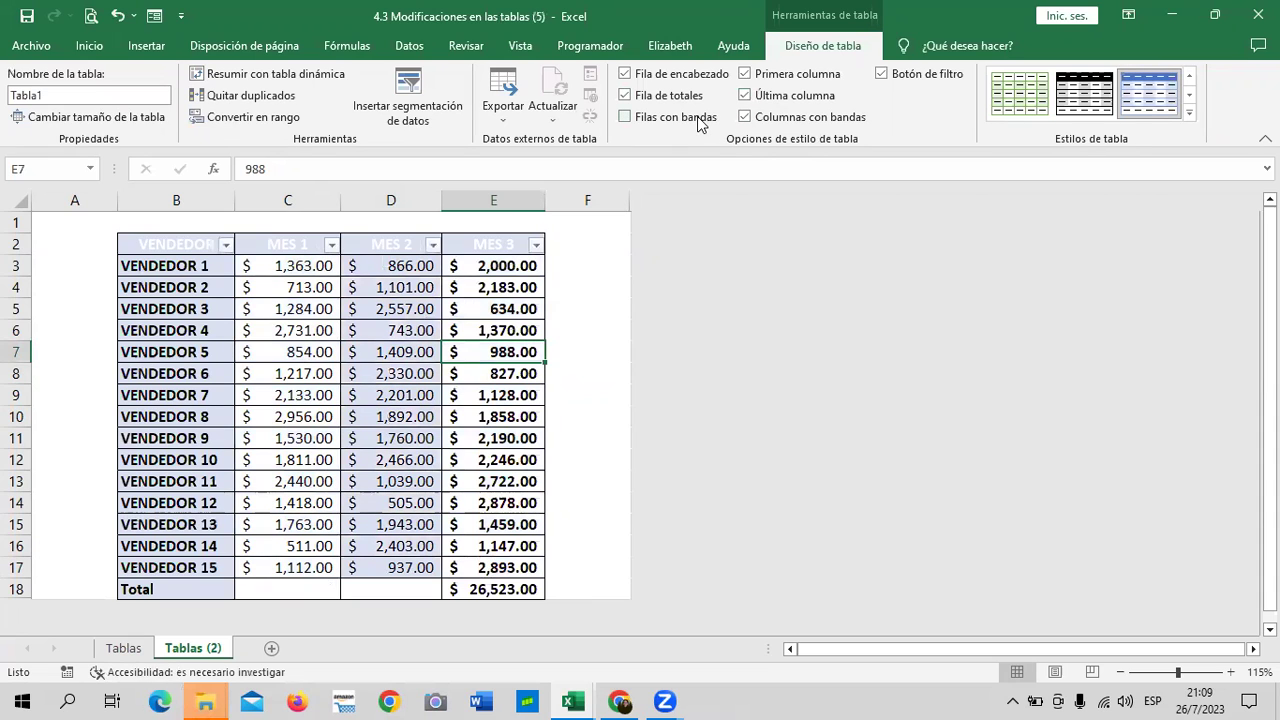
{"action": "left_click", "coordinate": [768, 124]}
{"action": "left_click", "coordinate": [690, 118]}
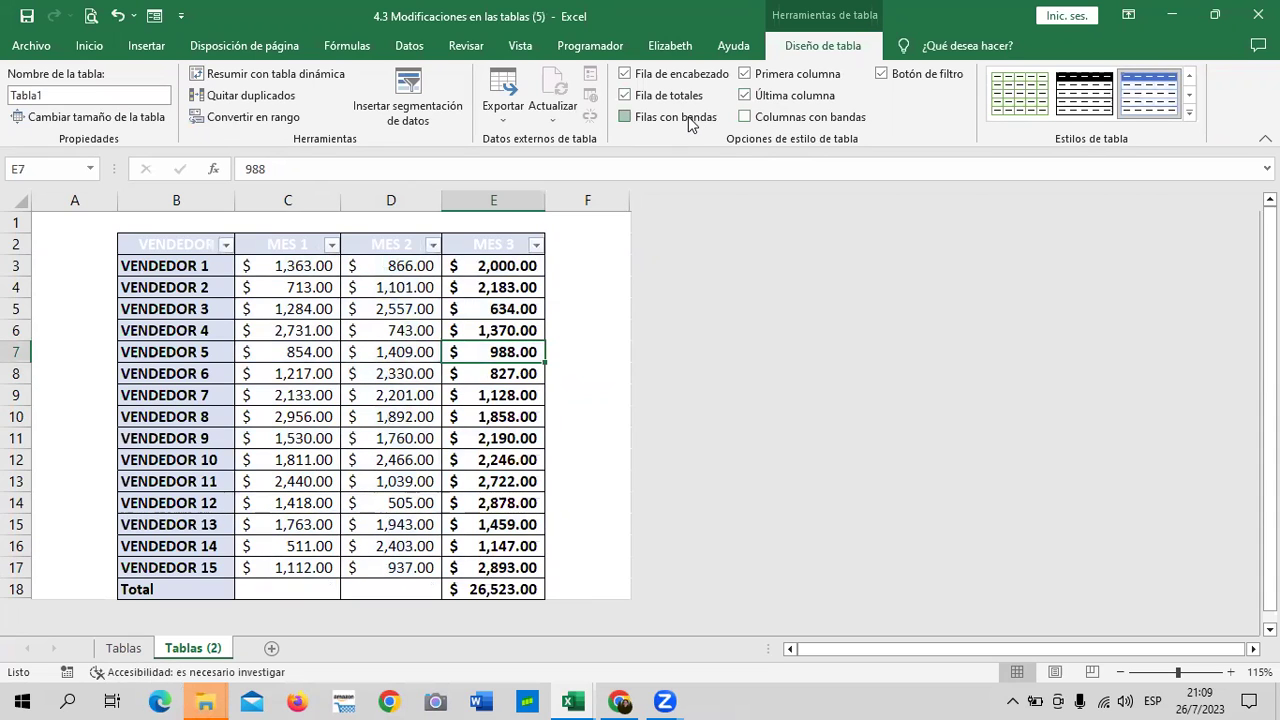
{"action": "left_click", "coordinate": [761, 118]}
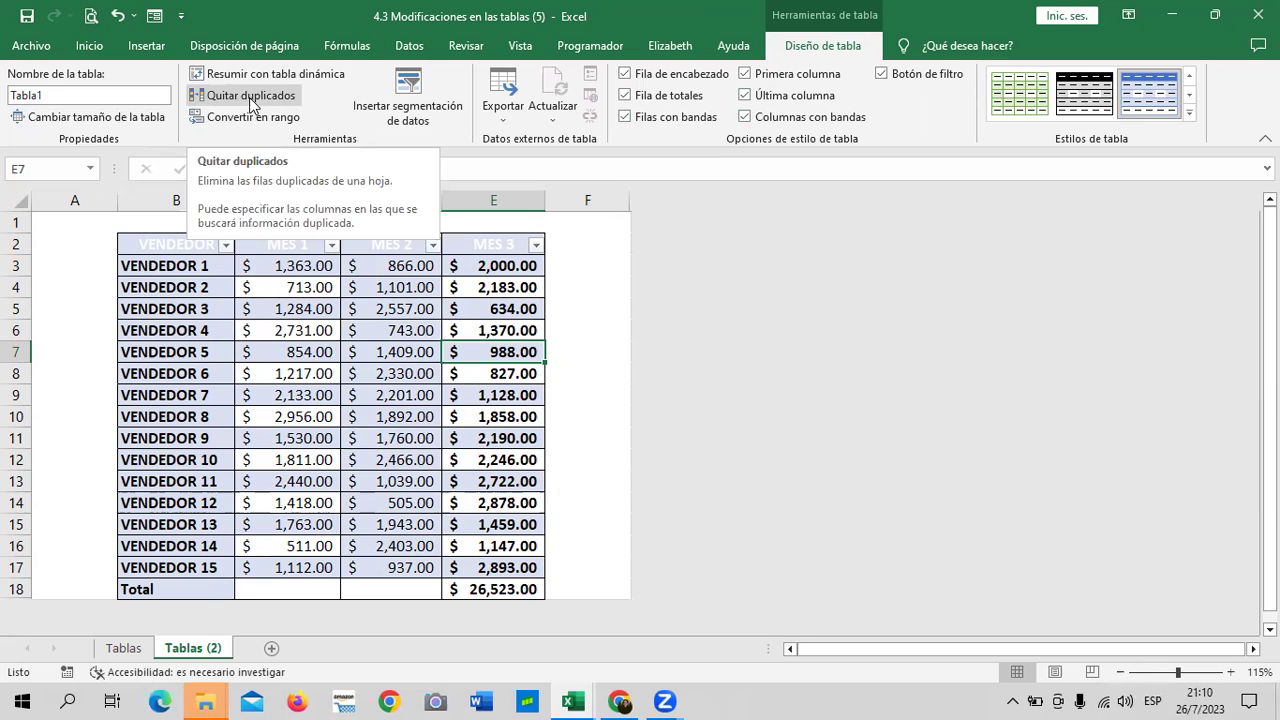
- Enter the header MES 4 in cell F2
{"action": "left_click", "coordinate": [586, 241]}
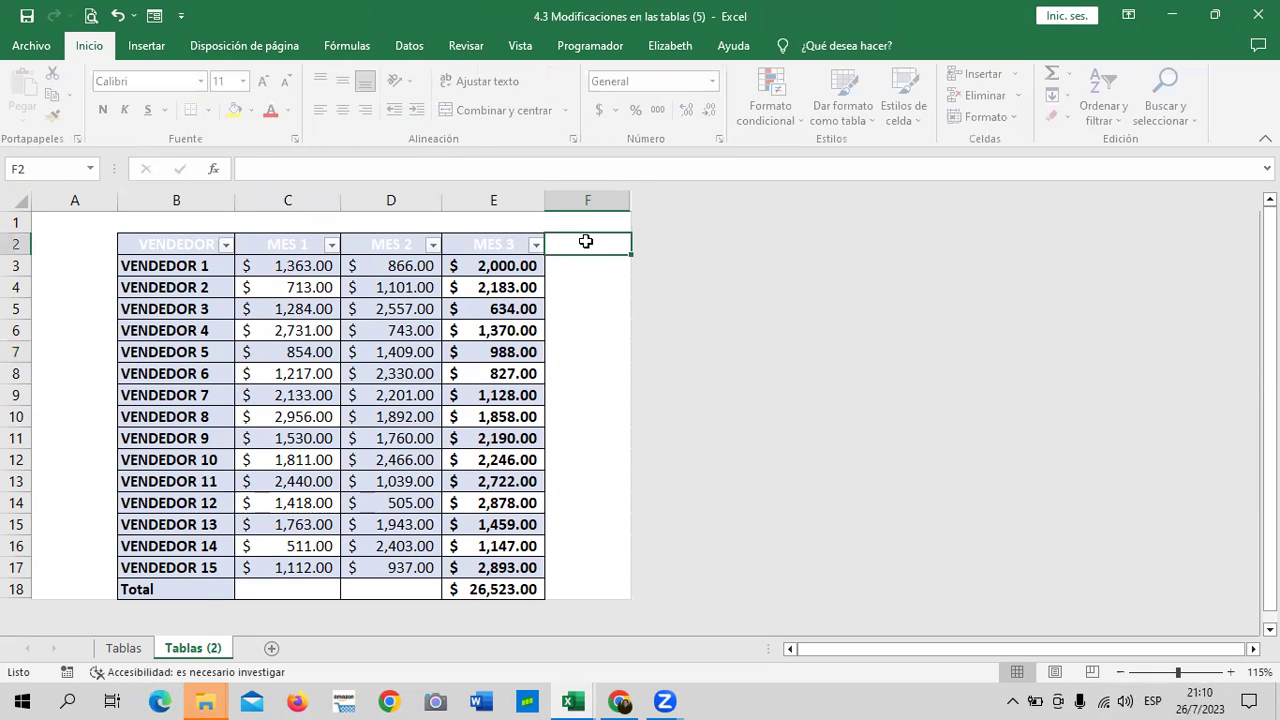
{"action": "type", "text": "MES"}
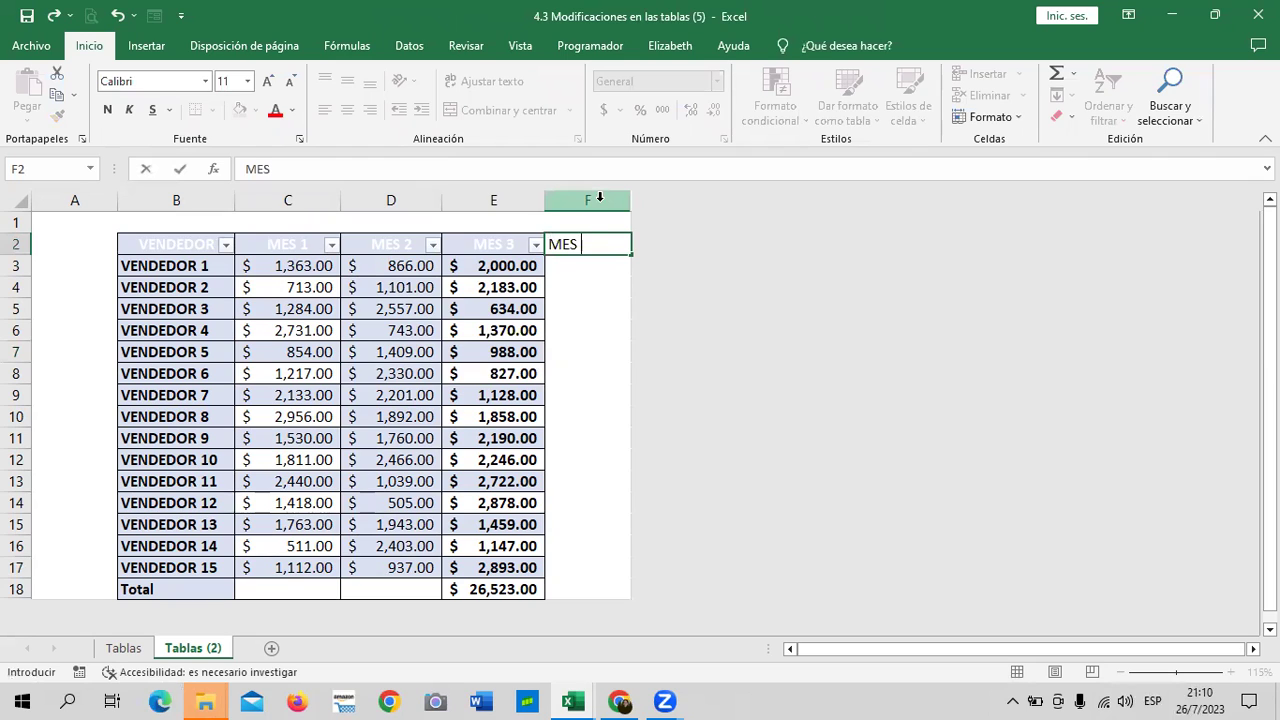
{"action": "type", "text": " 4"}
{"action": "key", "text": "Return"}
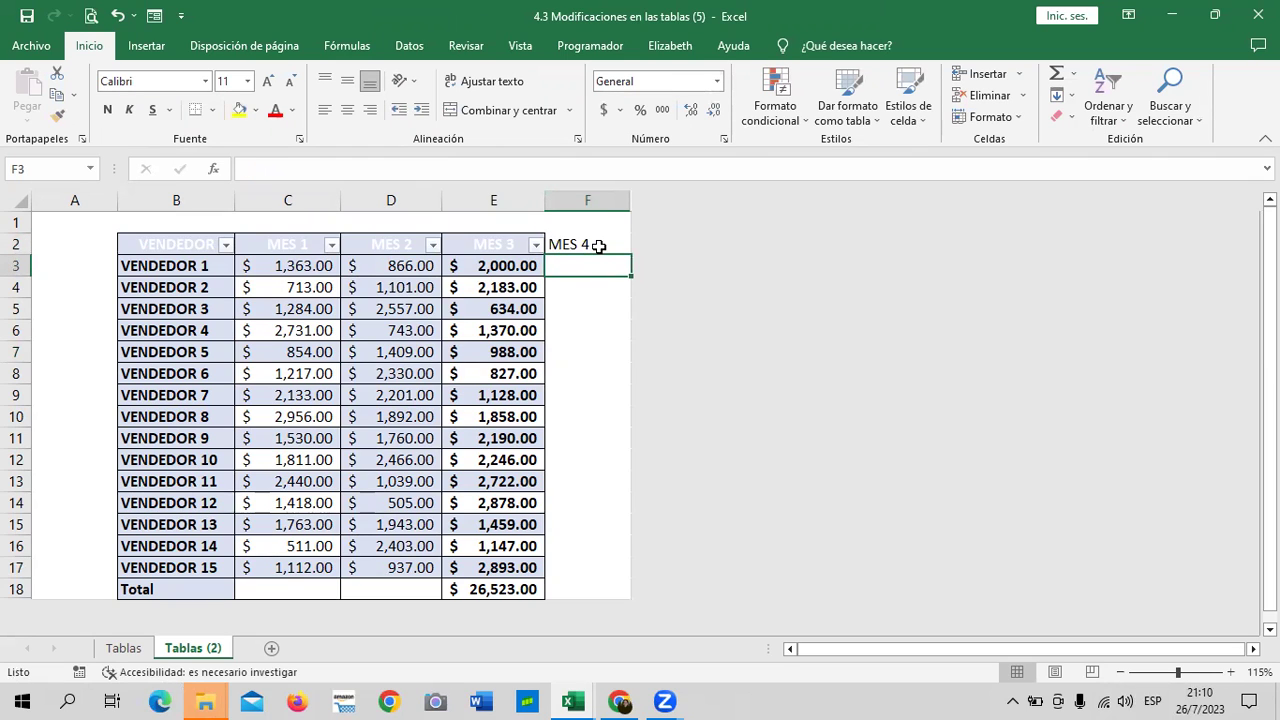
- Apply All Borders to cells F2:F18
{"action": "left_click", "coordinate": [598, 246]}
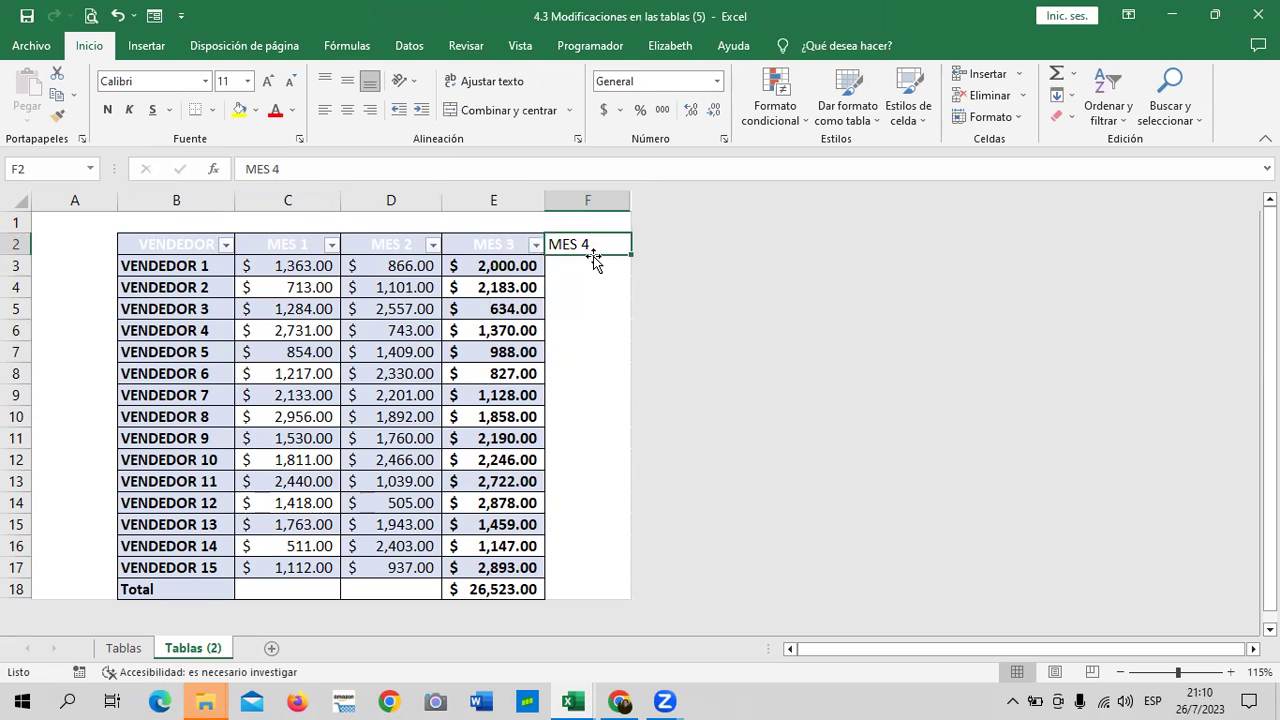
{"action": "mouse_move", "coordinate": [593, 258]}
{"action": "left_mouse_down"}
{"action": "mouse_move", "coordinate": [592, 246]}
{"action": "mouse_move", "coordinate": [600, 584]}
{"action": "left_mouse_up"}
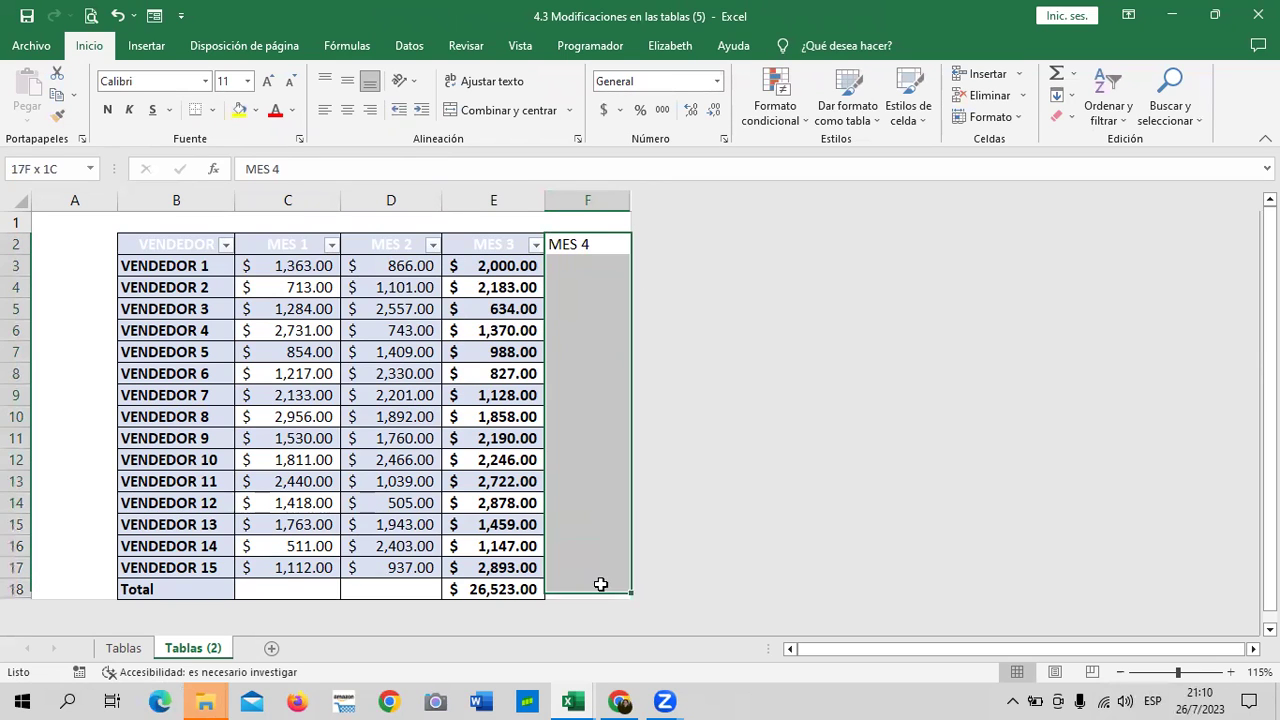
{"action": "left_click", "coordinate": [216, 111]}
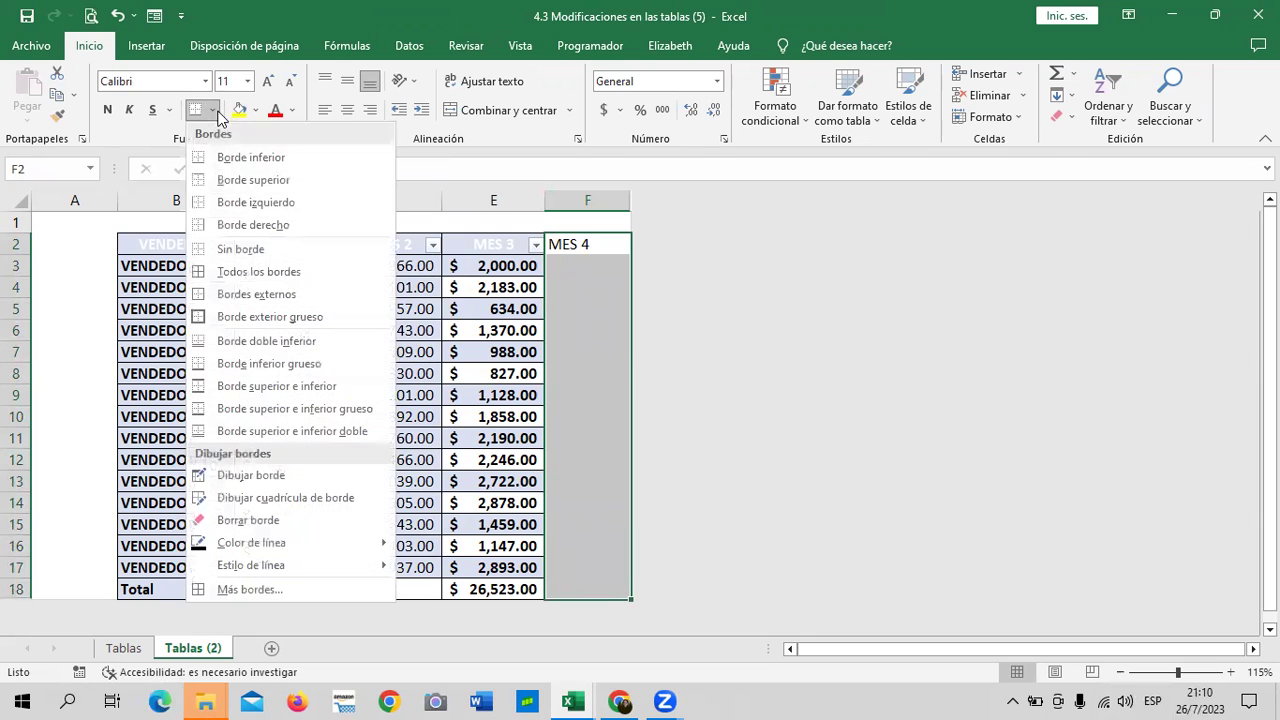
{"action": "left_click", "coordinate": [258, 273]}
{"action": "left_click", "coordinate": [520, 270]}
{"action": "left_click", "coordinate": [586, 266]}
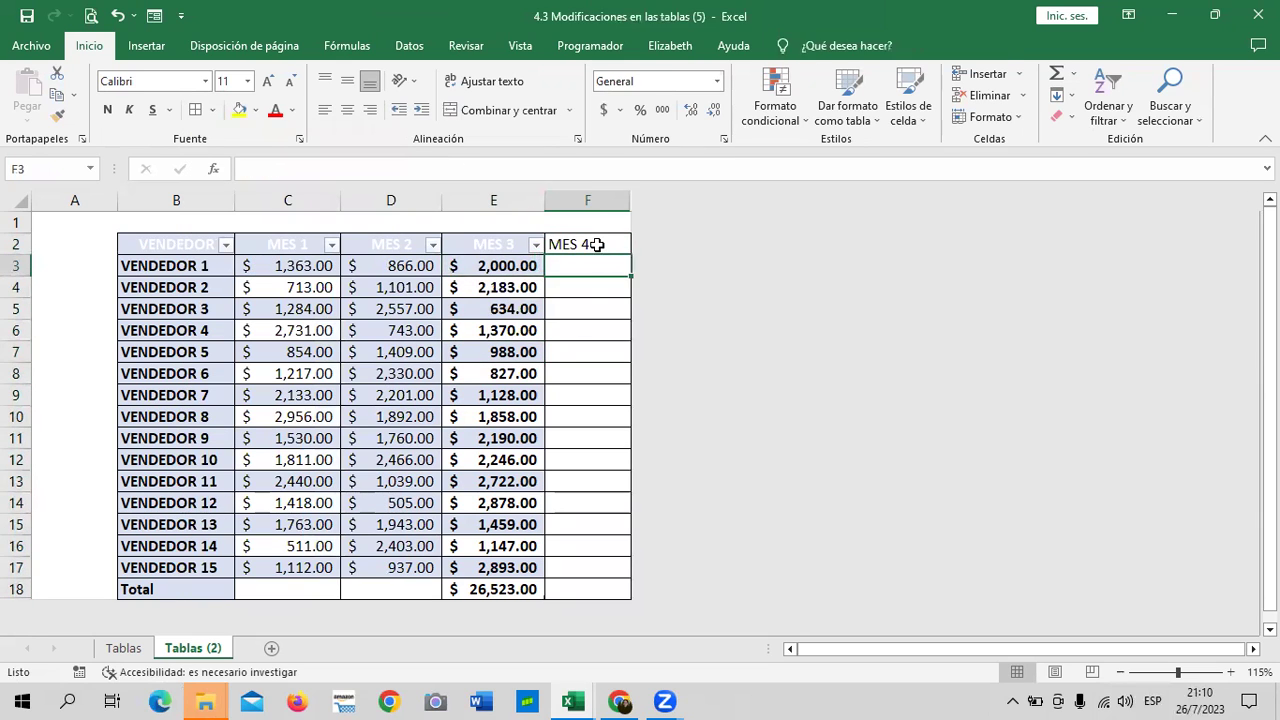
{"action": "left_click", "coordinate": [596, 244]}
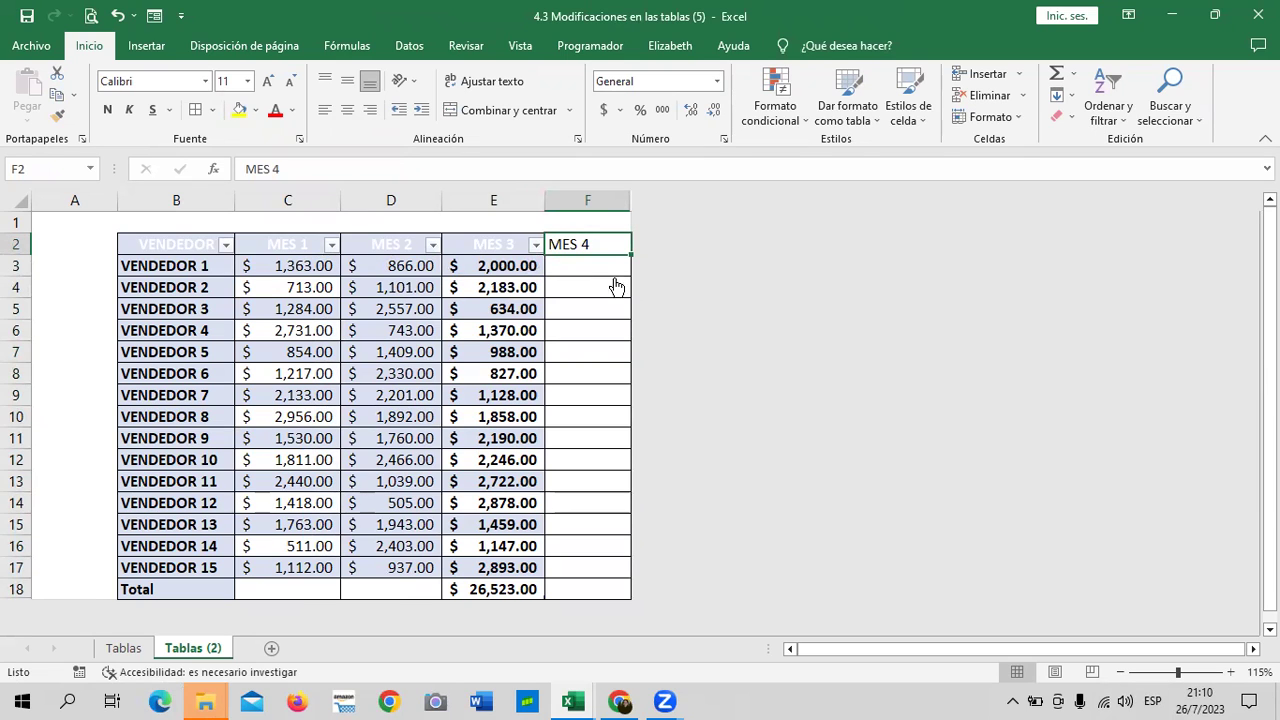
{"action": "left_click", "coordinate": [571, 394]}
{"action": "left_click", "coordinate": [600, 245]}
- Unhide the hidden columns to the right of column F
{"action": "left_click_drag", "start_coordinate": [631, 198], "coordinate": [680, 206]}
{"action": "right_click", "coordinate": [613, 272]}
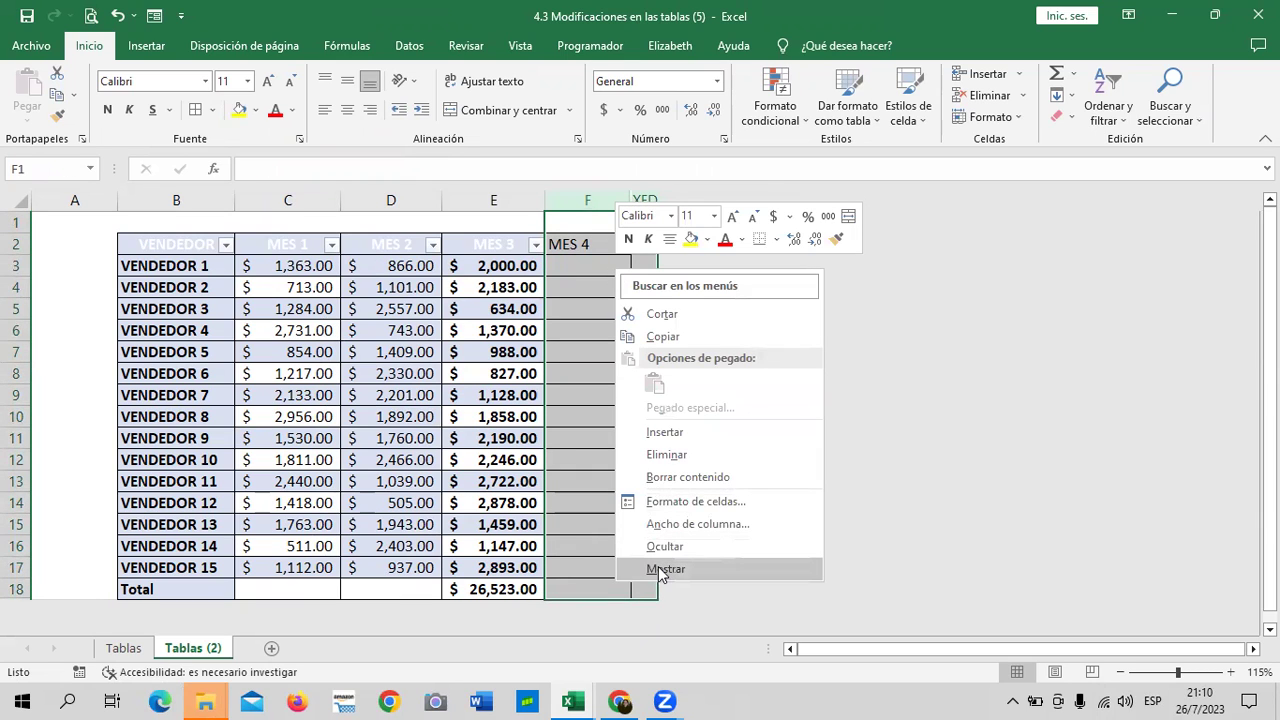
{"action": "left_click", "coordinate": [660, 568]}
{"action": "left_click", "coordinate": [752, 418]}
{"action": "left_click", "coordinate": [618, 251]}
{"action": "left_click", "coordinate": [757, 297]}
{"action": "left_click", "coordinate": [618, 250]}
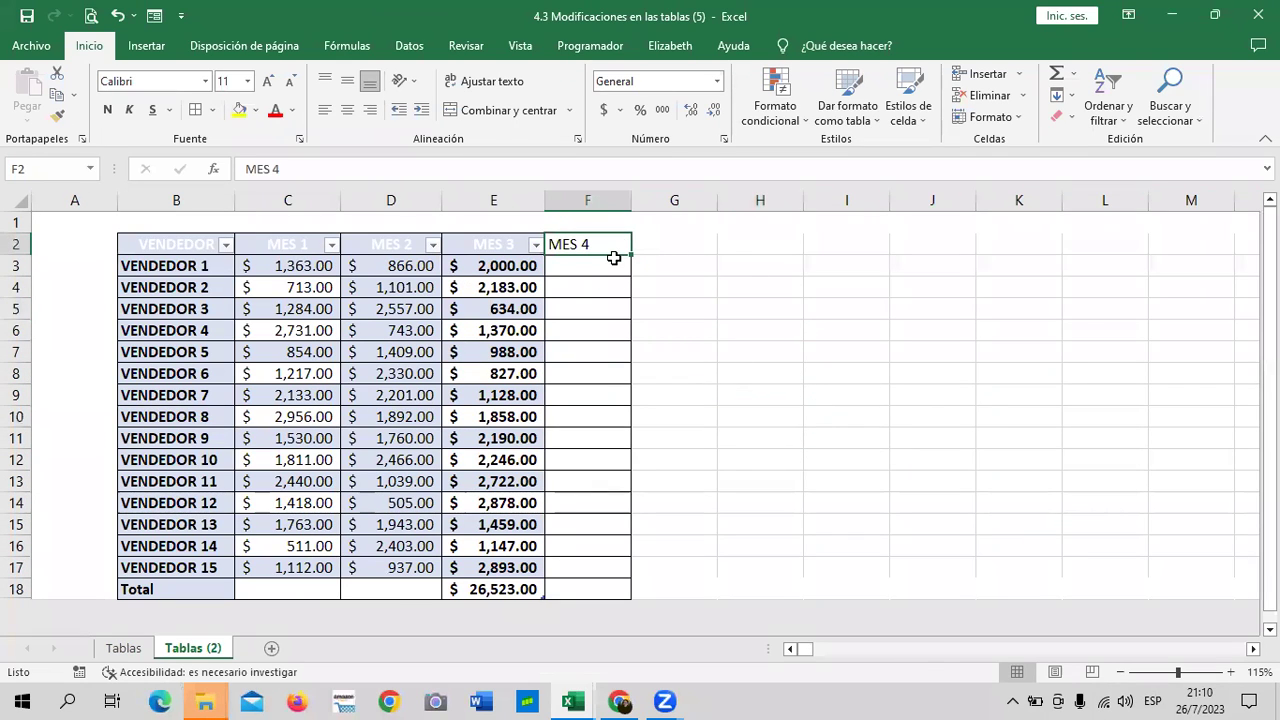
{"action": "left_click", "coordinate": [575, 395]}
{"action": "scroll", "coordinate": [480, 510], "scroll_direction": "down", "scroll_amount": 1}
{"action": "scroll", "coordinate": [479, 510], "scroll_direction": "up", "scroll_amount": 1}
- Bring up the Resize Table dialog for Tabla1 from Table Design
{"action": "left_click", "coordinate": [522, 416]}
{"action": "left_click", "coordinate": [833, 46]}
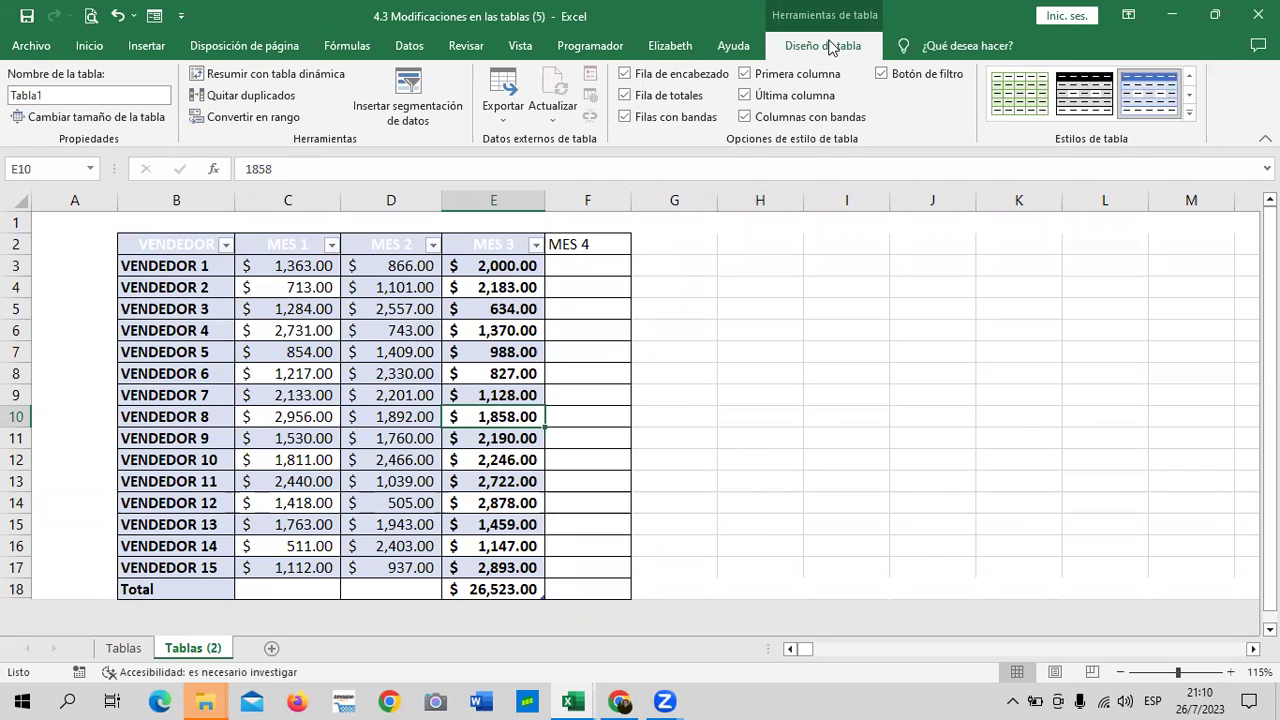
{"action": "left_click", "coordinate": [90, 118]}
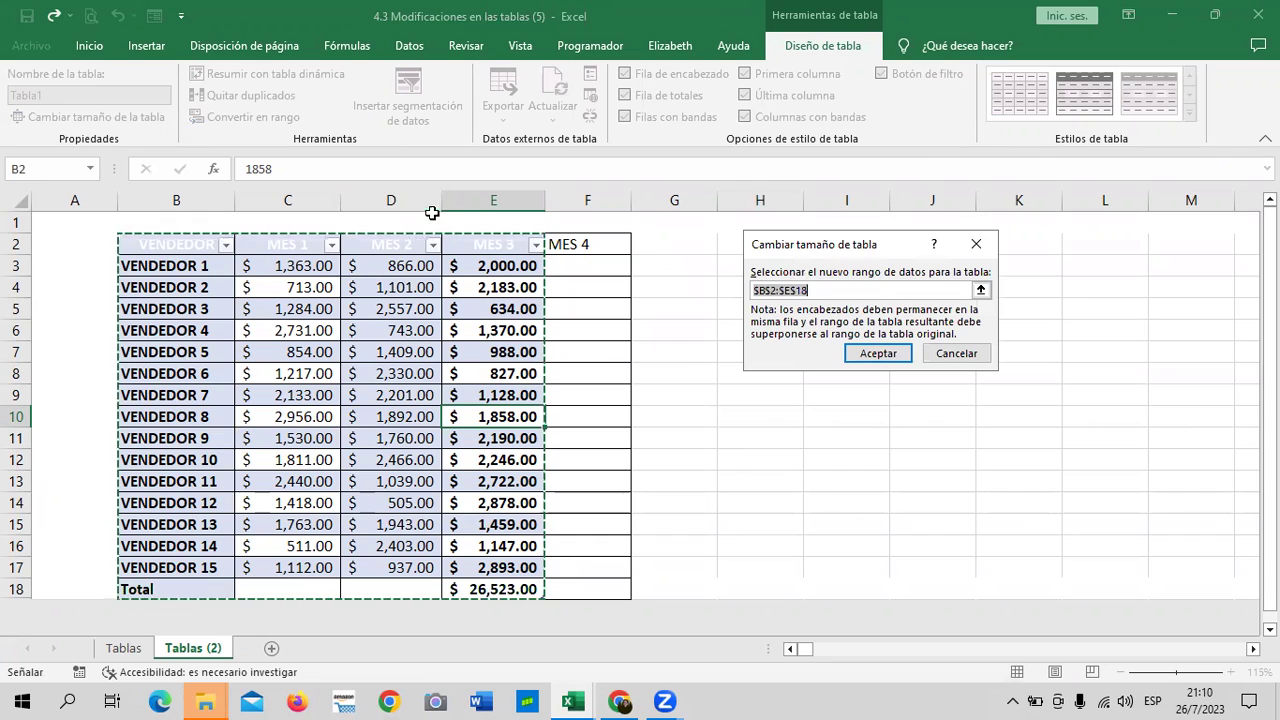
- Change Tabla1's range from $B$2:$E$18 to $B$2:$F$18 to include MES 4
{"action": "left_click", "coordinate": [908, 289]}
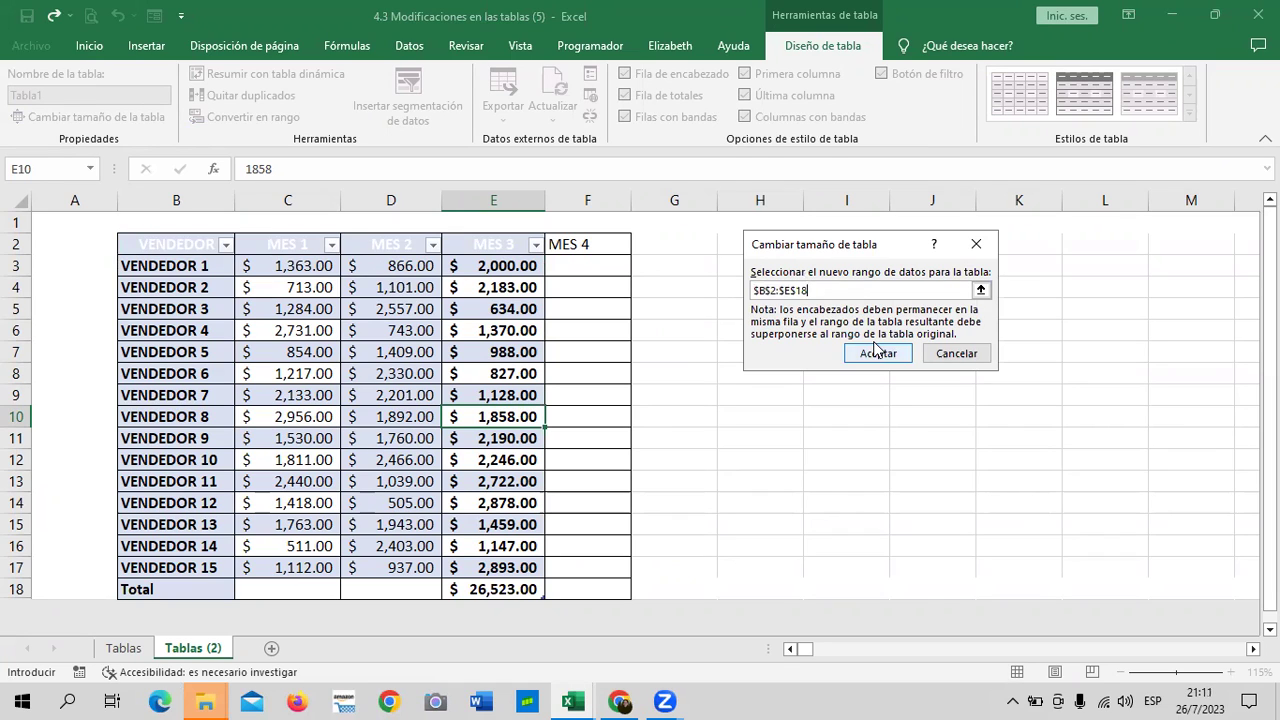
{"action": "left_click", "coordinate": [792, 289]}
{"action": "key", "text": "BackSpace"}
{"action": "type", "text": "F"}
{"action": "left_click", "coordinate": [895, 352]}
{"action": "left_click", "coordinate": [860, 349]}
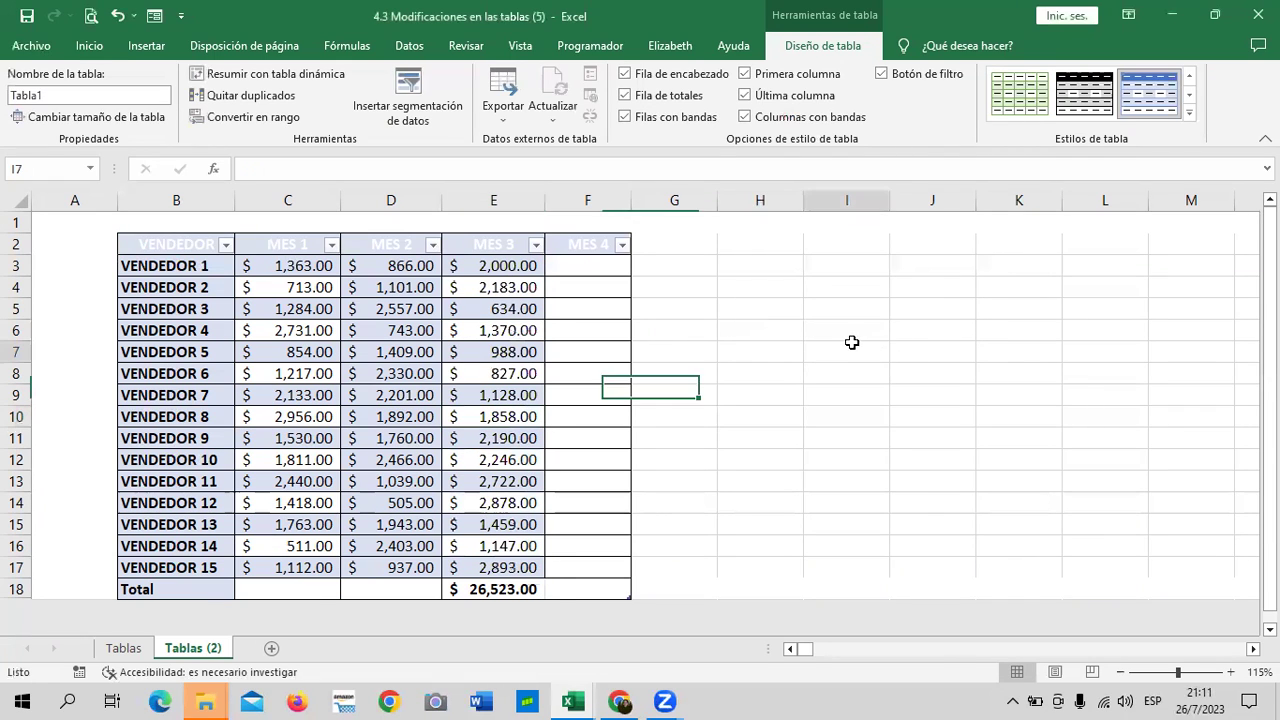
{"action": "left_click", "coordinate": [594, 345]}
{"action": "left_click", "coordinate": [594, 301]}
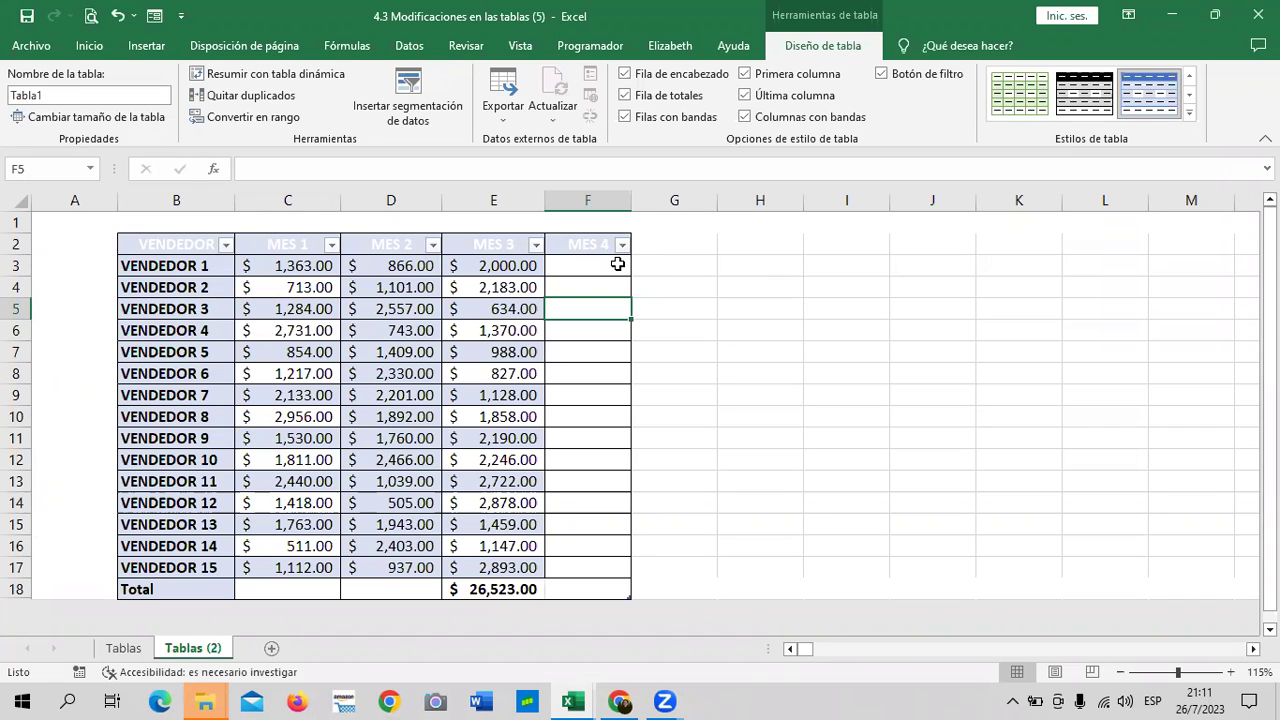
- Enter the header MES 5 in cell G2
{"action": "left_click", "coordinate": [674, 242]}
{"action": "type", "text": "MES 5"}
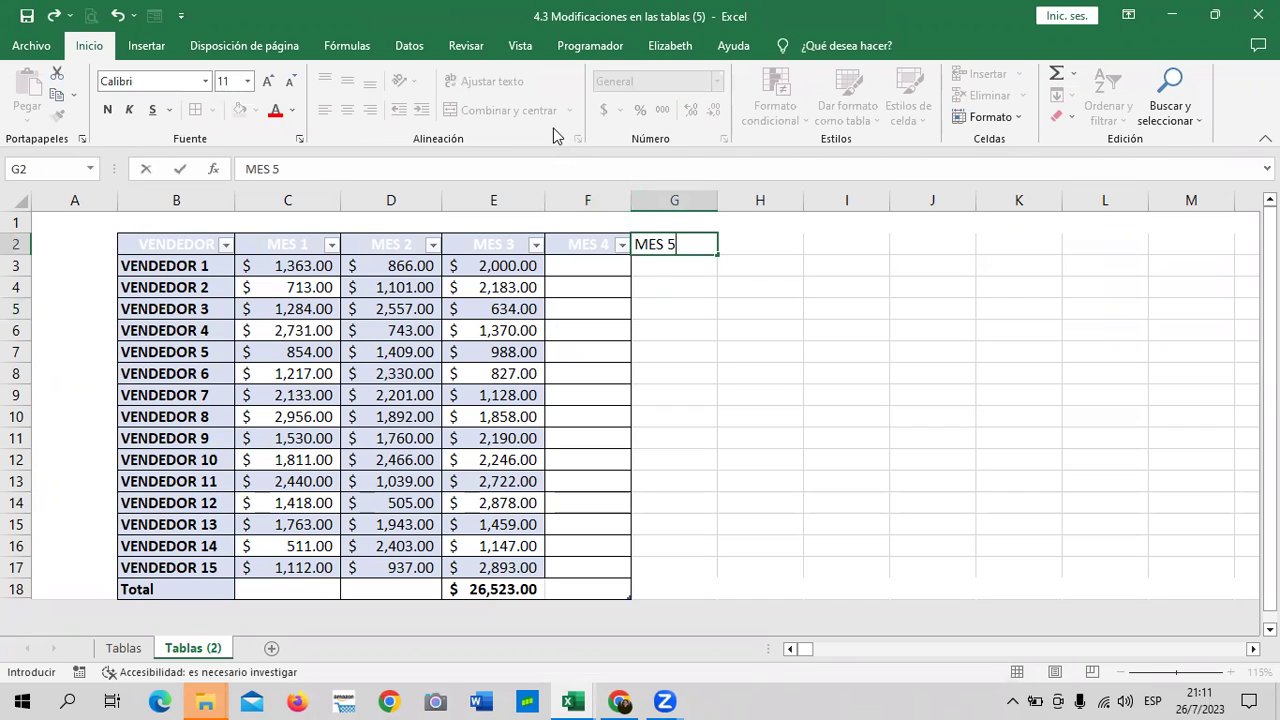
{"action": "key", "text": "Return"}
{"action": "left_click", "coordinate": [834, 432]}
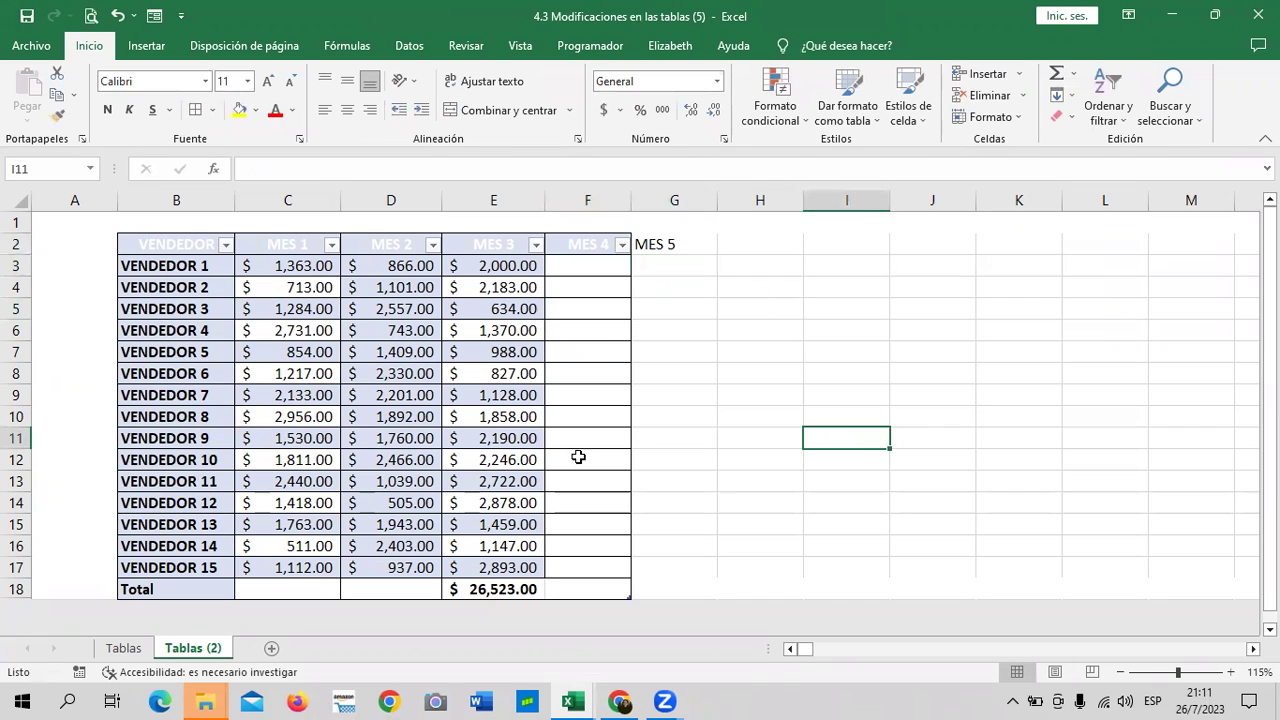
{"action": "left_click", "coordinate": [612, 362]}
{"action": "left_click", "coordinate": [612, 245]}
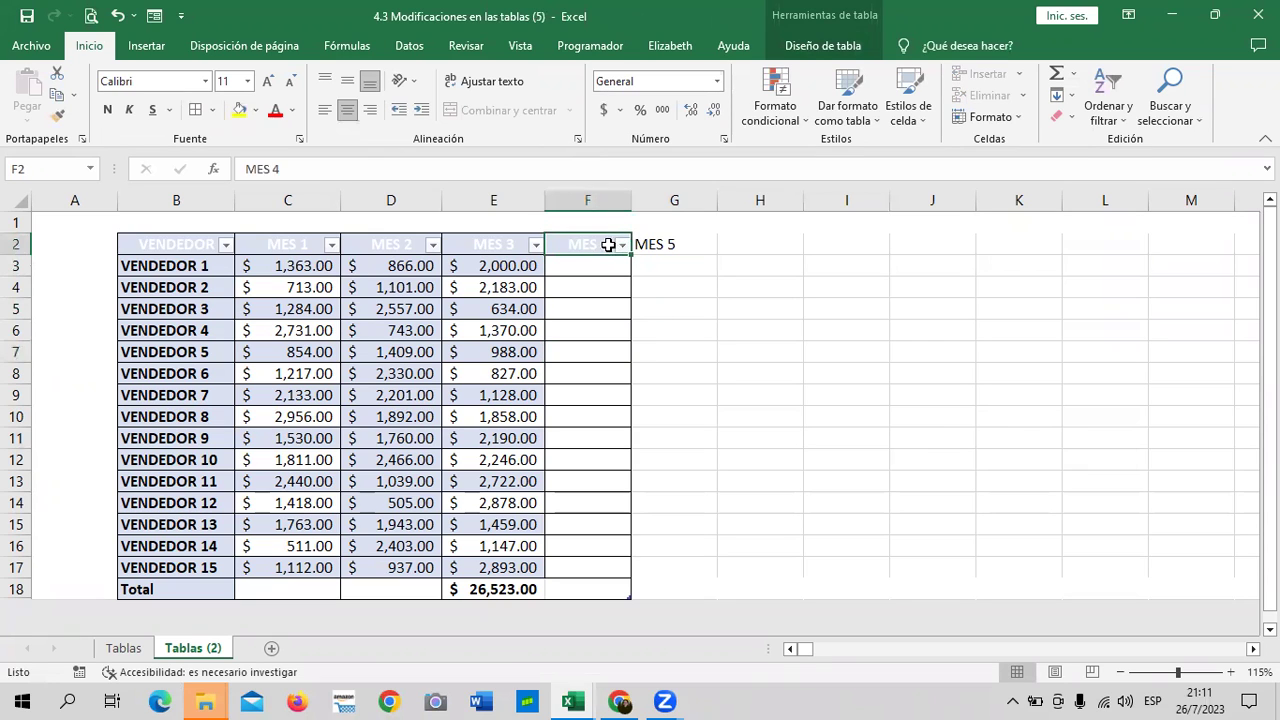
- Resize Tabla1 to $B$2:$G$18 so MES 5 becomes a table column
{"action": "left_click", "coordinate": [408, 322]}
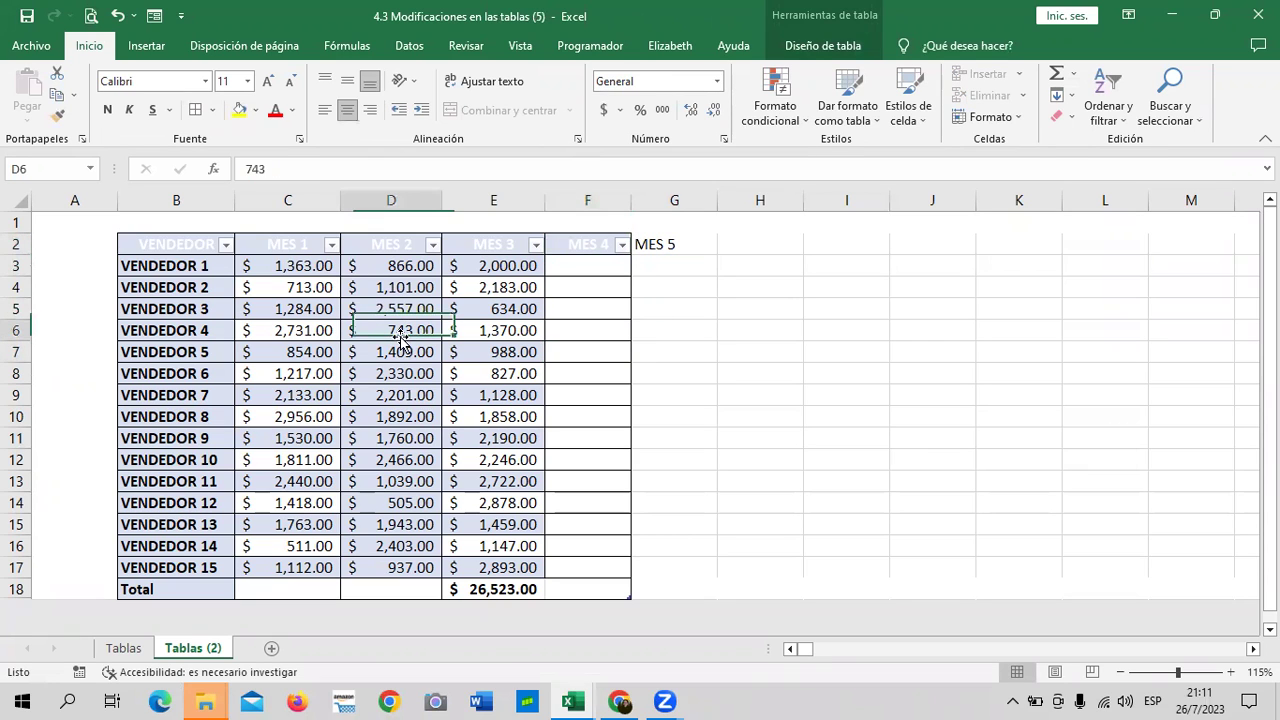
{"action": "left_click", "coordinate": [810, 46]}
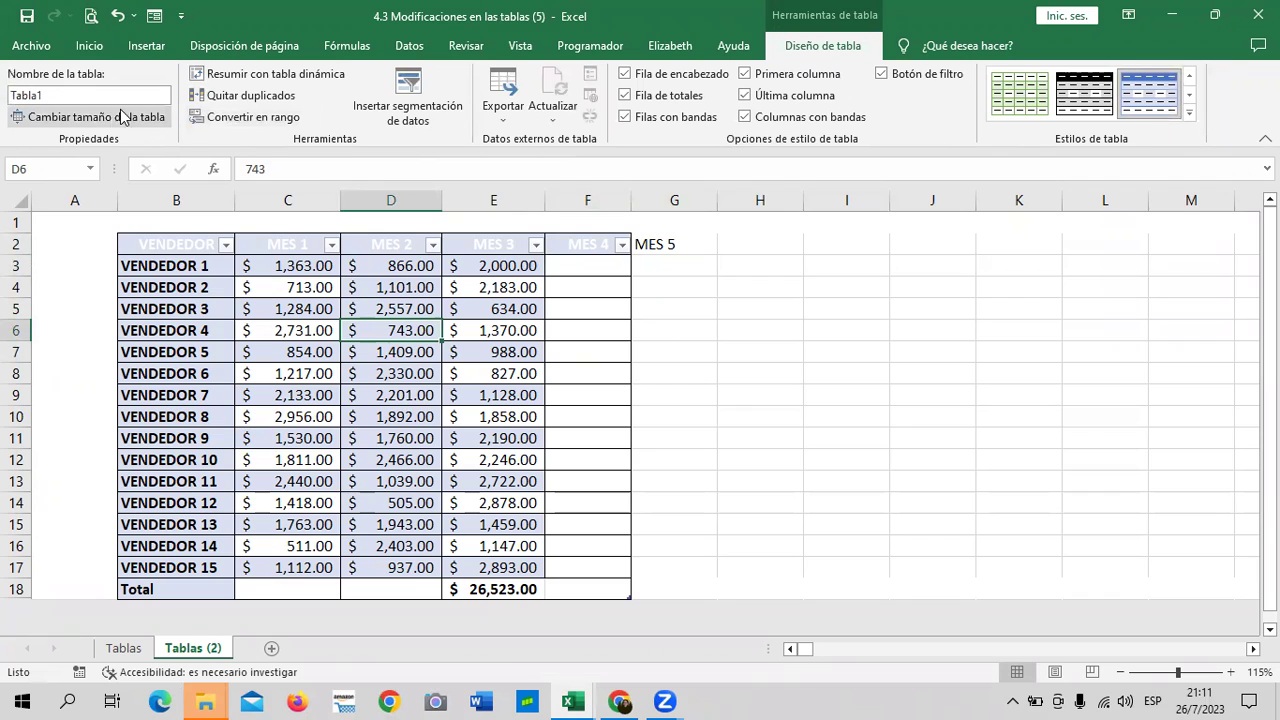
{"action": "left_click", "coordinate": [90, 117]}
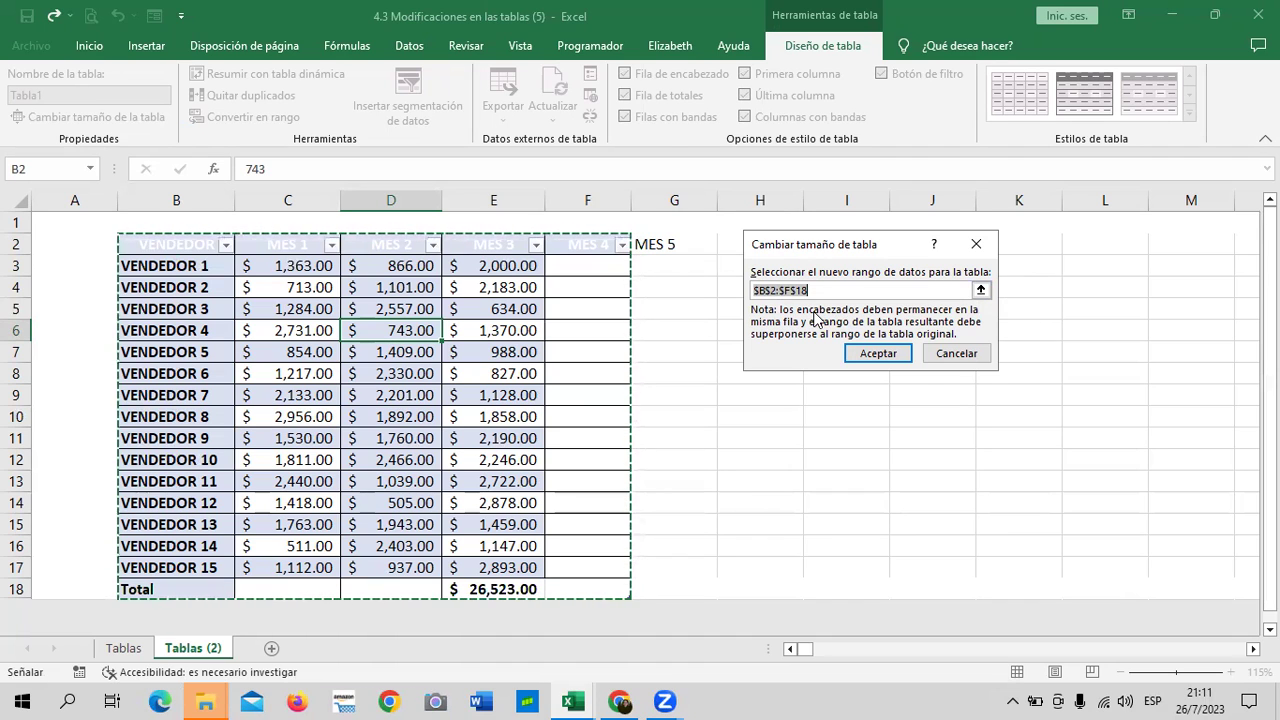
{"action": "left_click", "coordinate": [791, 291]}
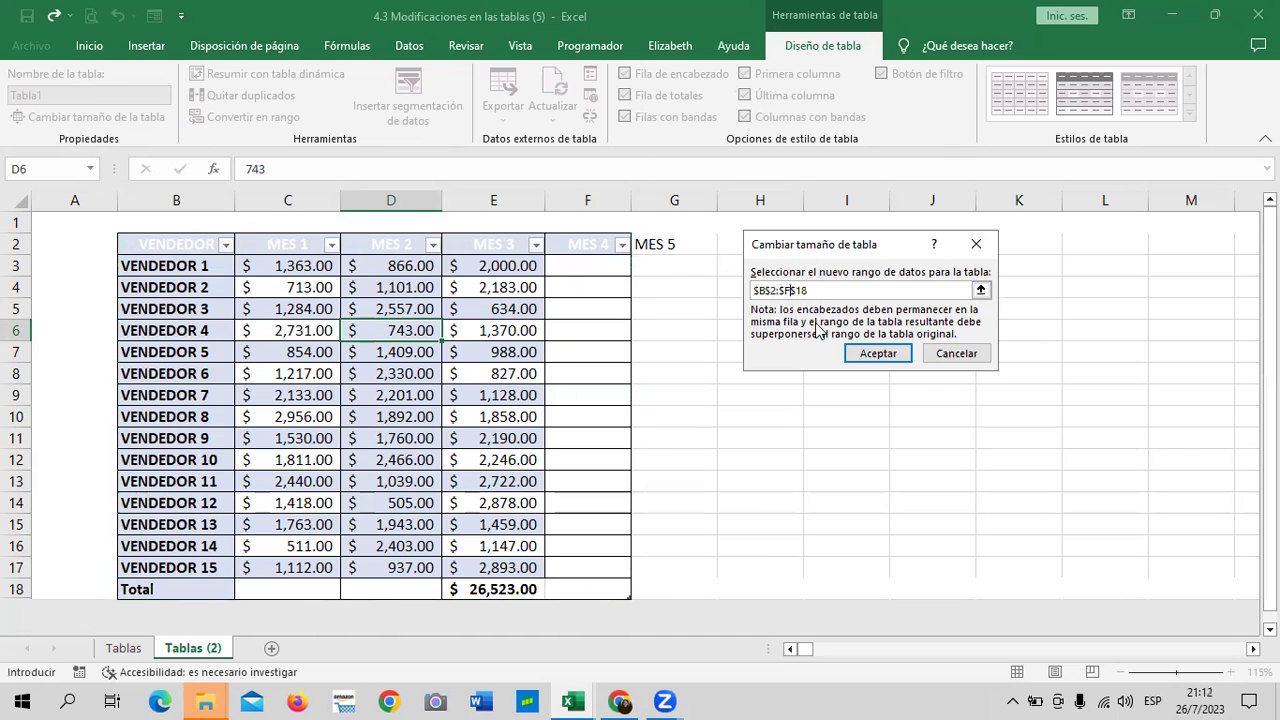
{"action": "key", "text": "BackSpace"}
{"action": "type", "text": "G"}
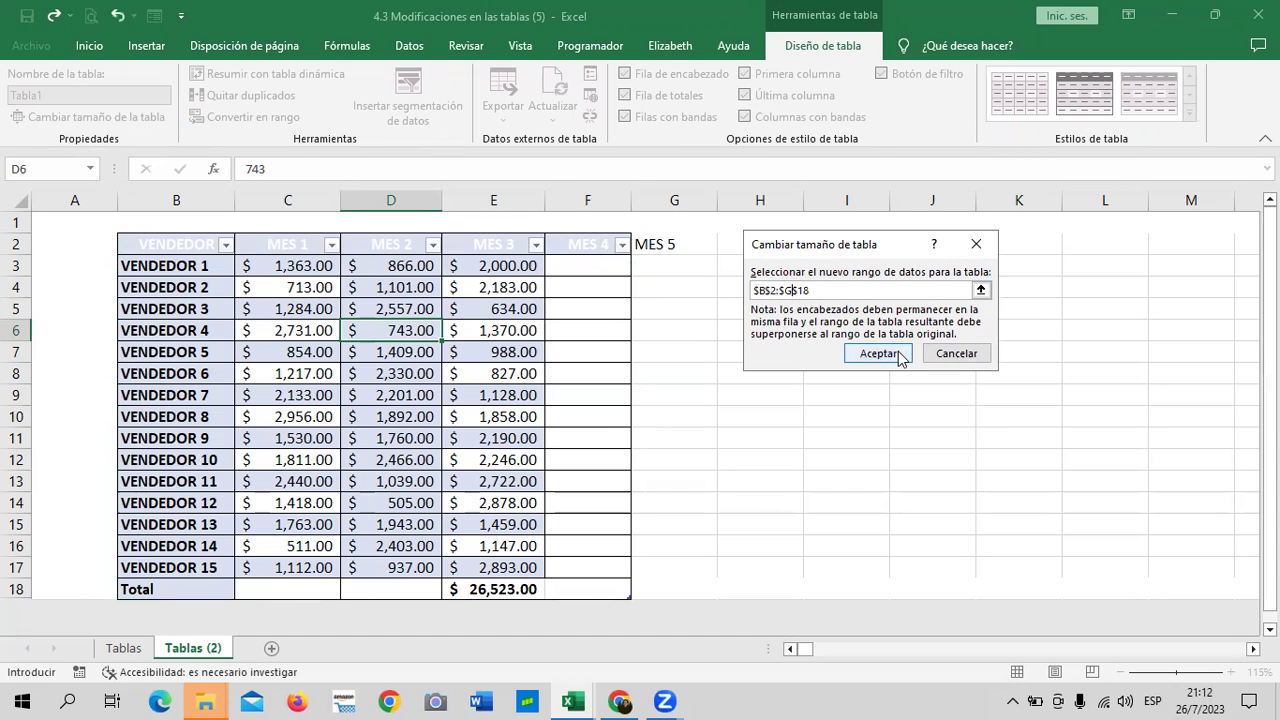
{"action": "left_click", "coordinate": [862, 352]}
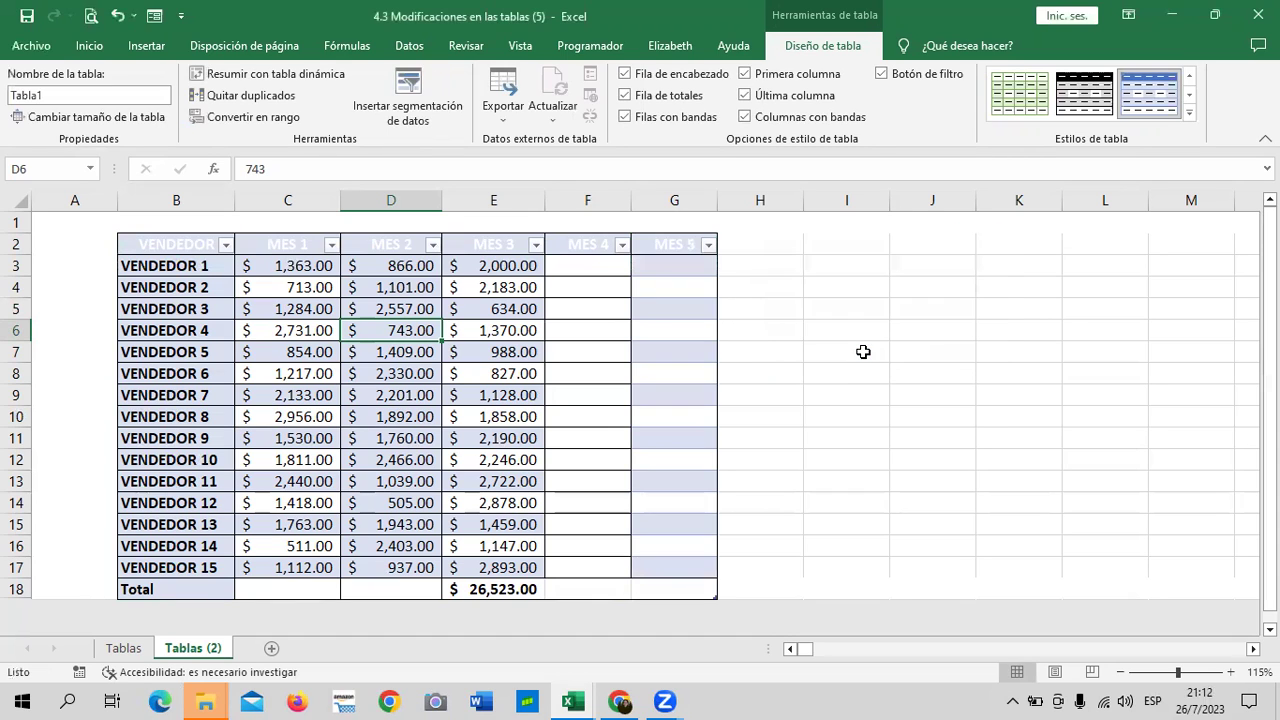
{"action": "left_click", "coordinate": [862, 351]}
{"action": "left_click", "coordinate": [620, 272]}
{"action": "left_click", "coordinate": [634, 550]}
{"action": "left_click", "coordinate": [610, 563]}
{"action": "left_click", "coordinate": [597, 289]}
{"action": "left_click", "coordinate": [599, 263]}
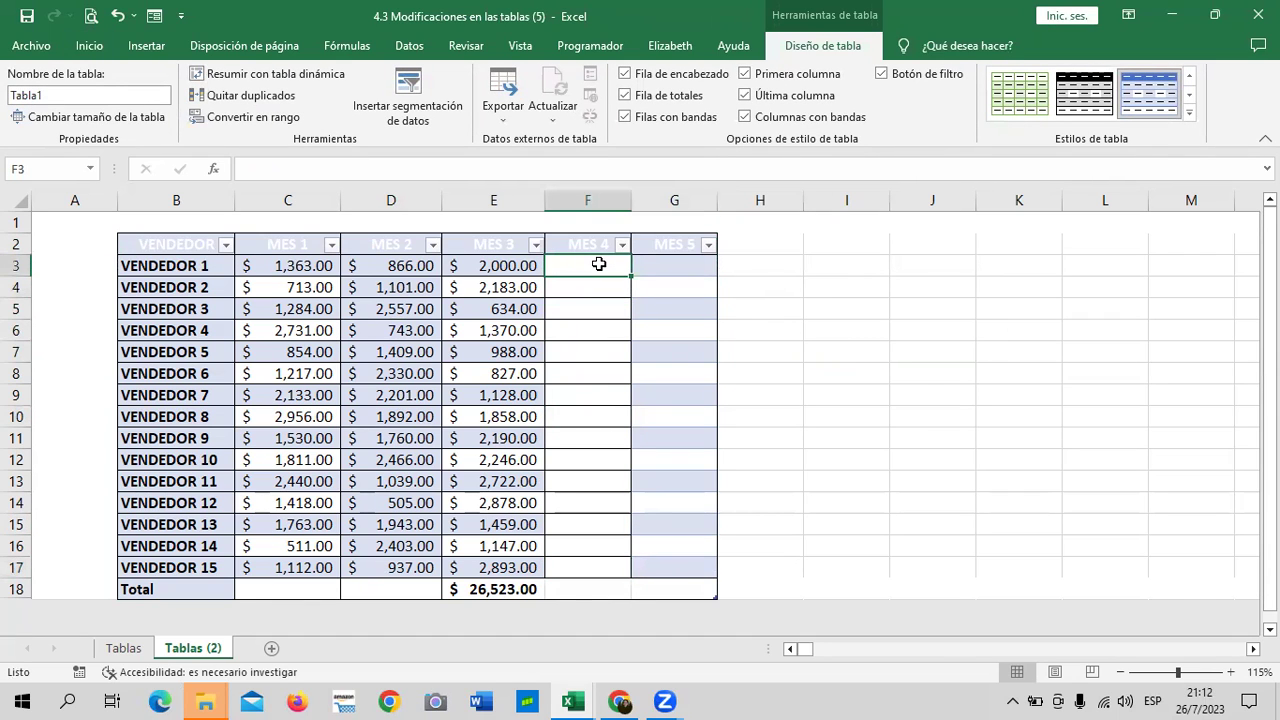
- Remove the table's Total row and cancel a partial 'VEN' entry below the seller list
{"action": "left_click", "coordinate": [484, 590]}
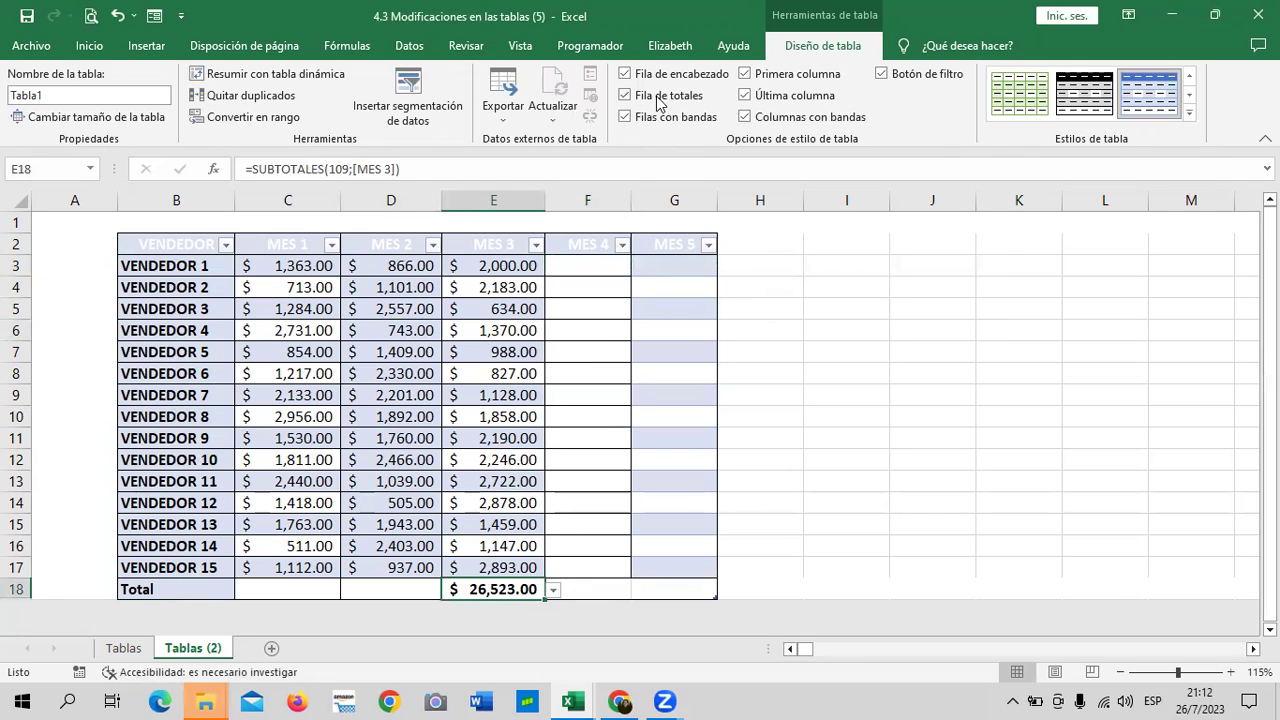
{"action": "left_click", "coordinate": [624, 95]}
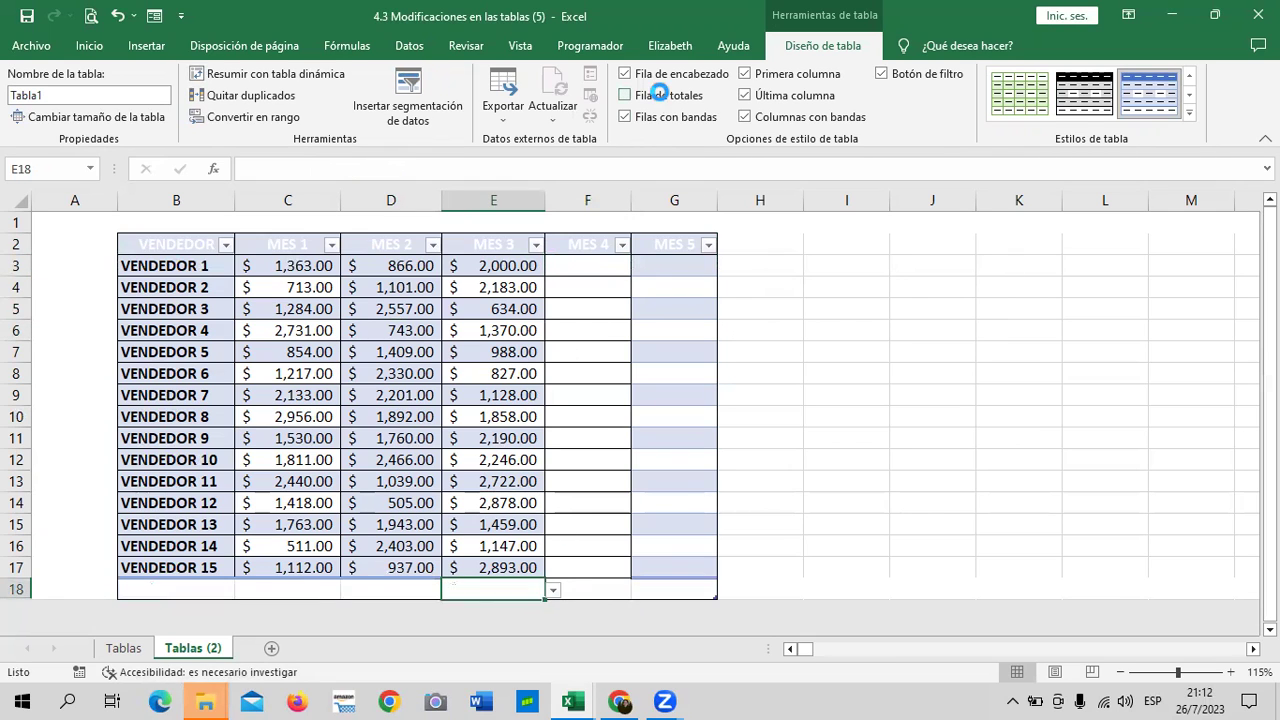
{"action": "left_click", "coordinate": [685, 585]}
{"action": "left_click", "coordinate": [207, 588]}
{"action": "type", "text": "V"}
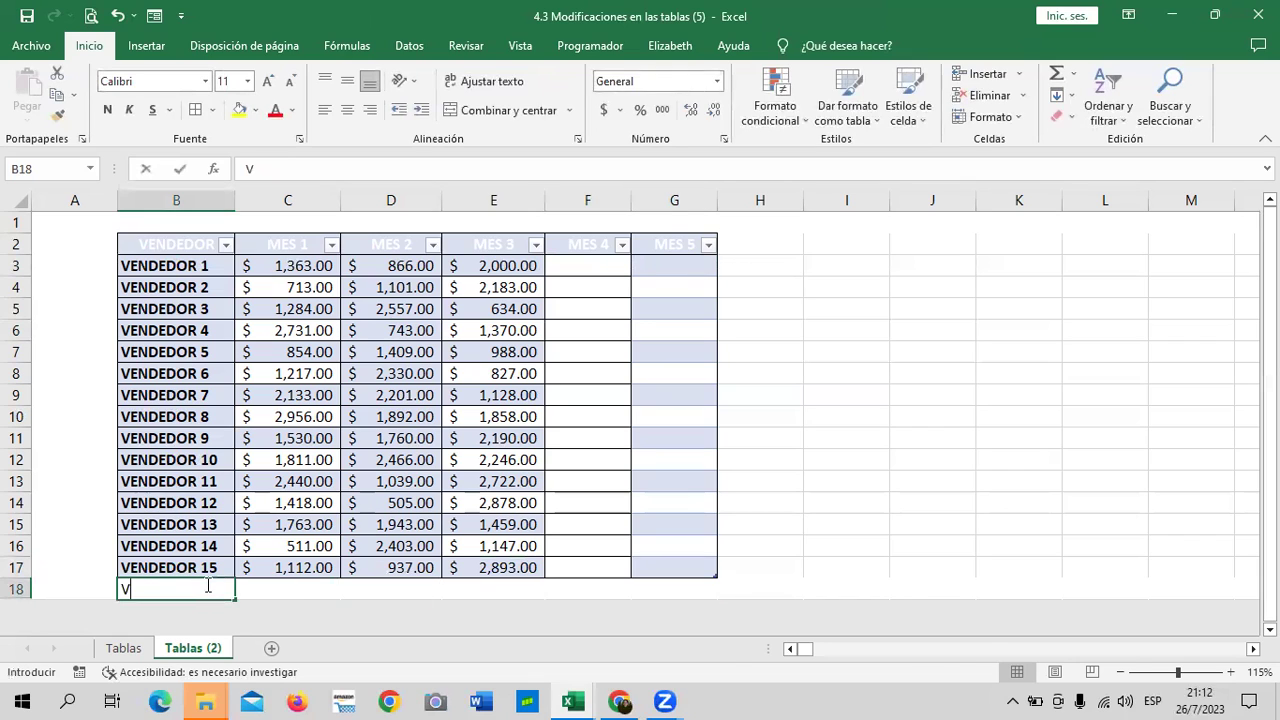
{"action": "type", "text": "EN"}
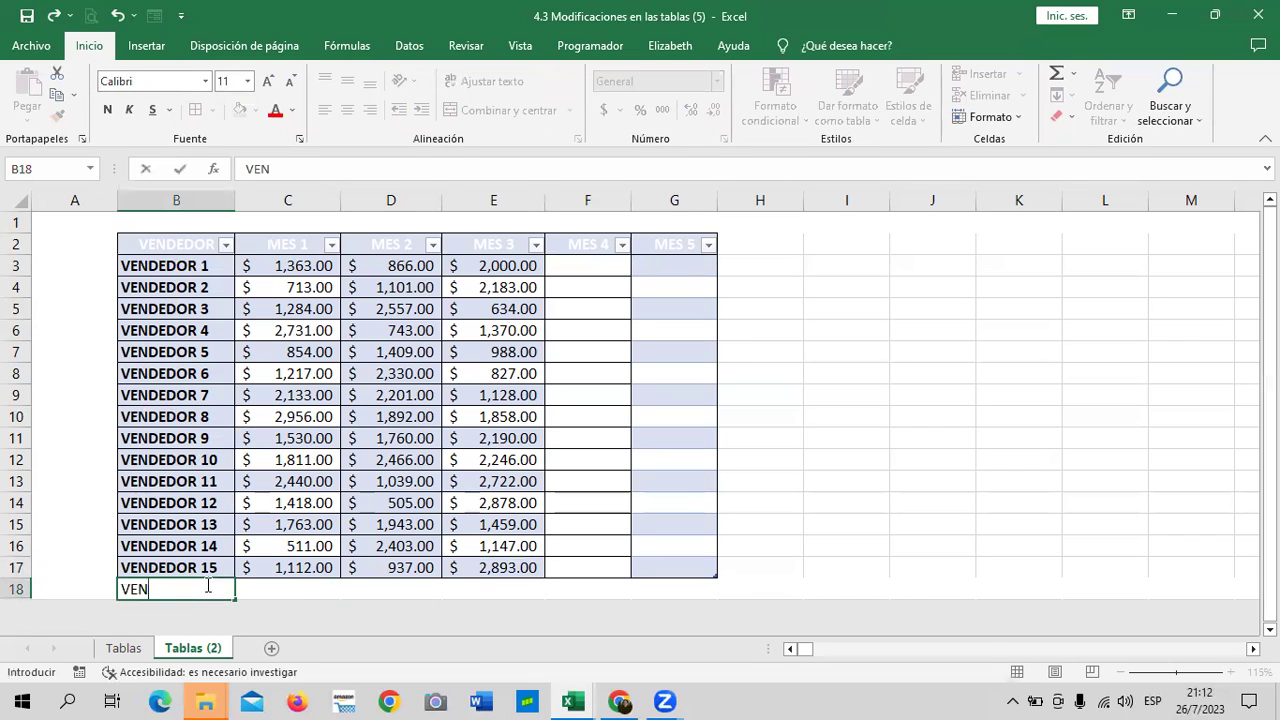
{"action": "key", "text": "Escape"}
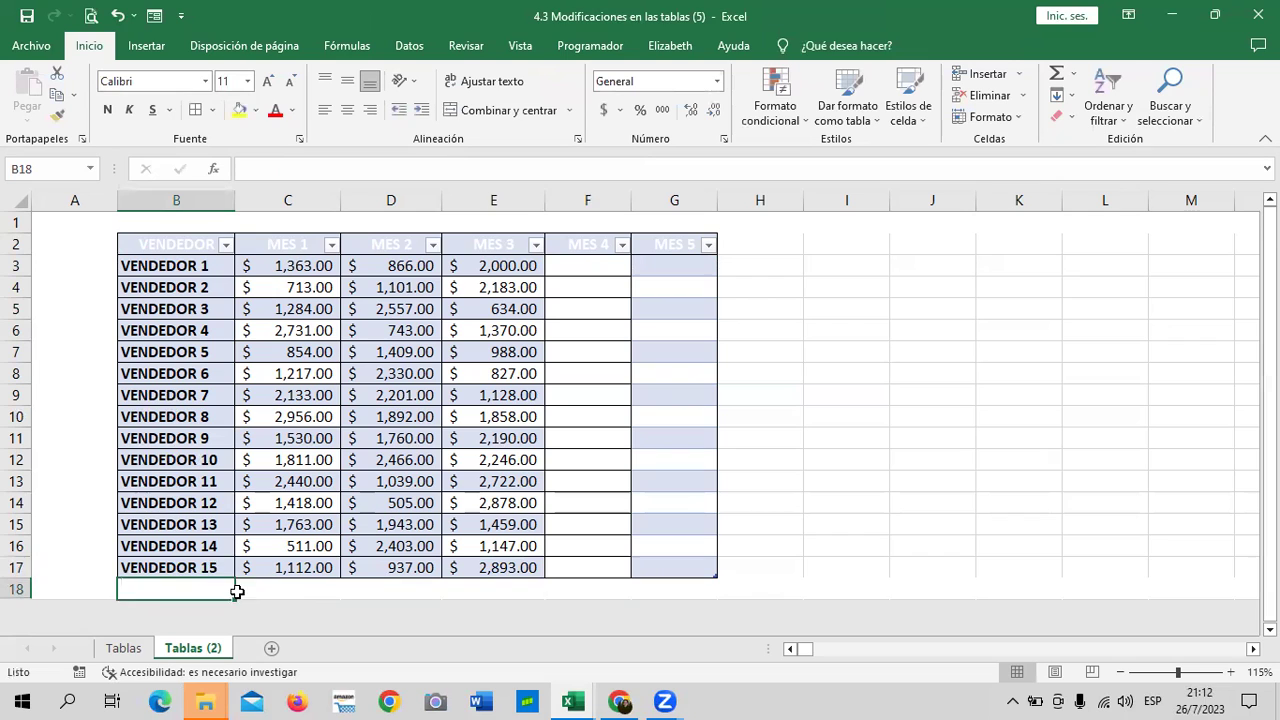
- Fill VENDEDOR 15 down into B18 to add VENDEDOR 16, then check the new row's cells
{"action": "left_click", "coordinate": [212, 564]}
{"action": "left_click_drag", "start_coordinate": [233, 576], "coordinate": [232, 596]}
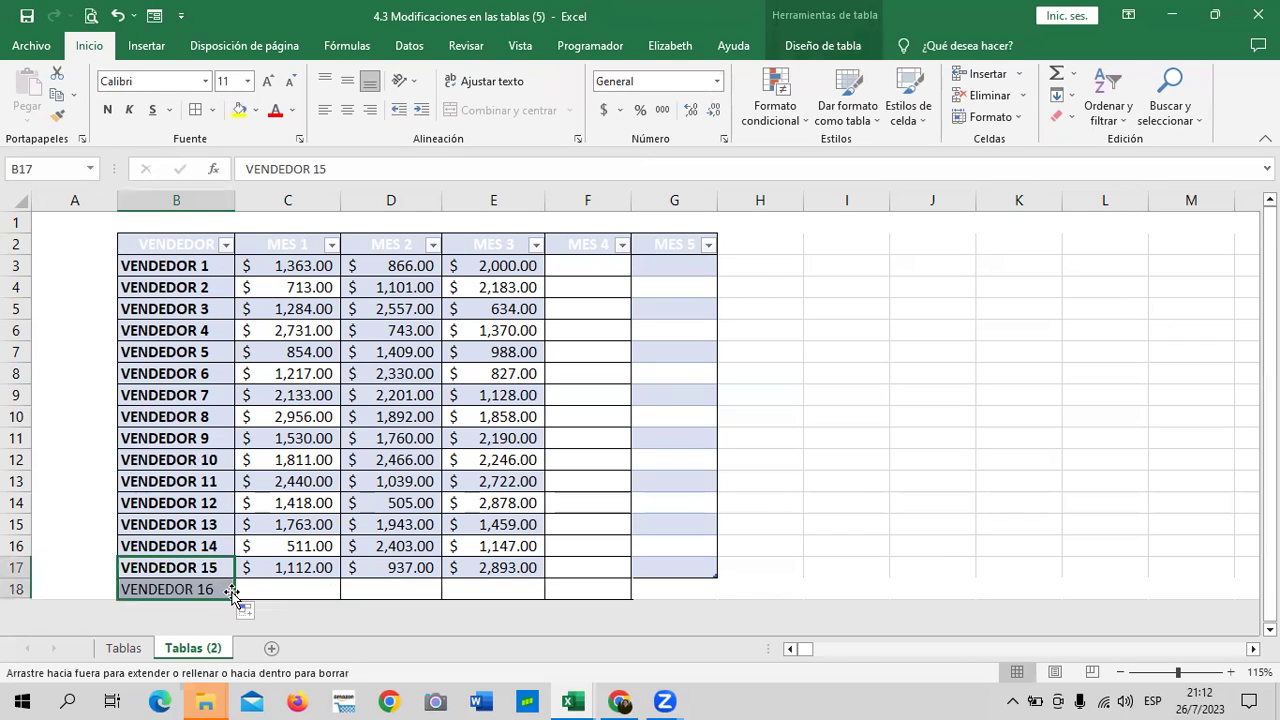
{"action": "left_click", "coordinate": [837, 564]}
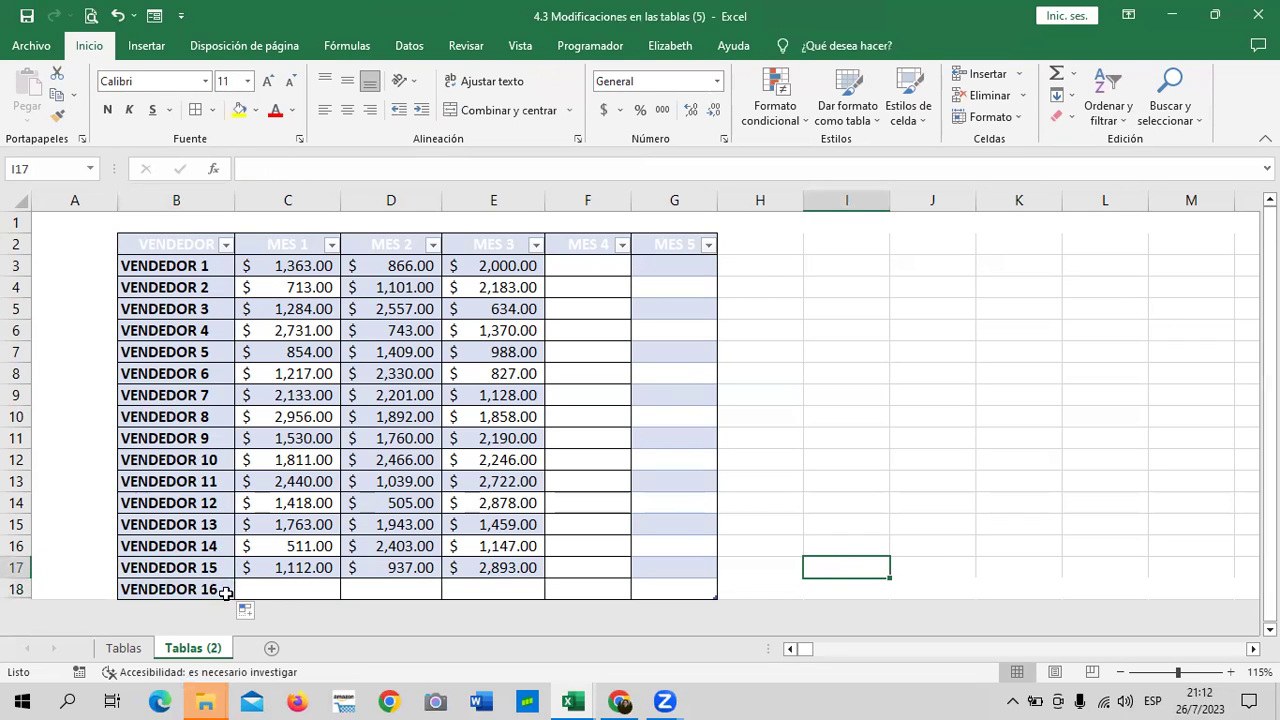
{"action": "left_click", "coordinate": [298, 586]}
{"action": "left_click", "coordinate": [503, 586]}
{"action": "left_click", "coordinate": [597, 585]}
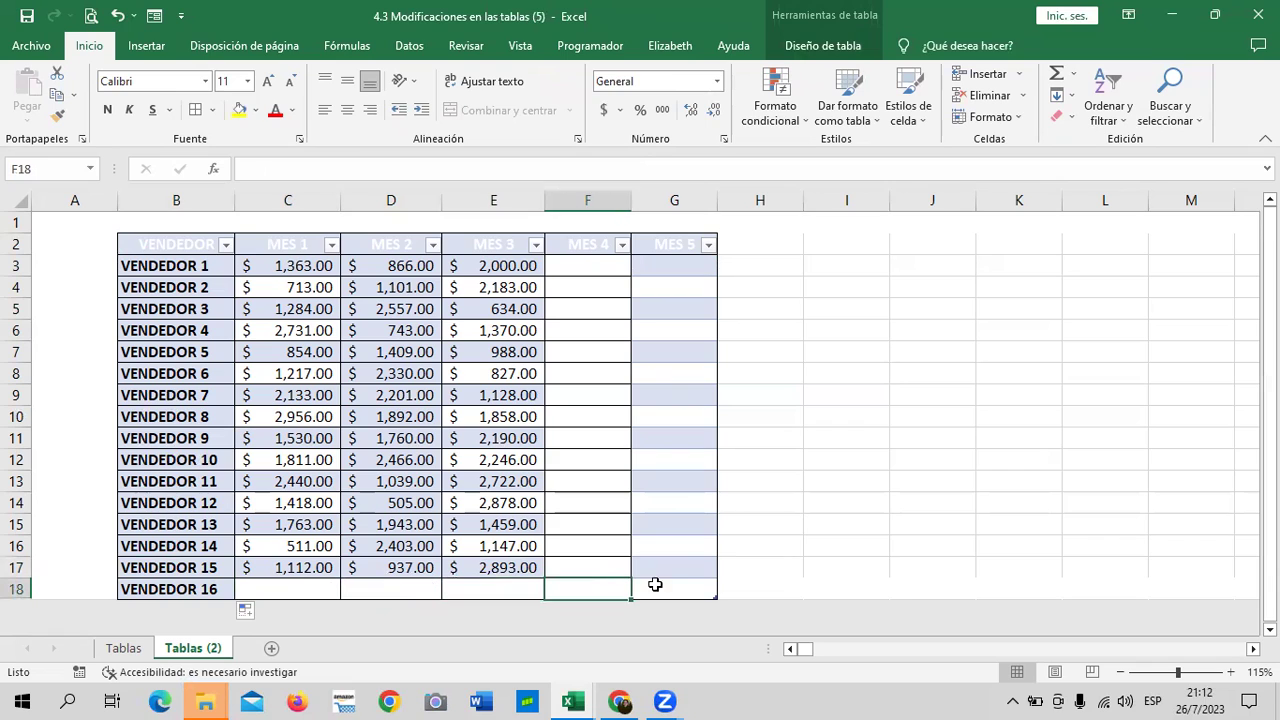
{"action": "left_click", "coordinate": [665, 585]}
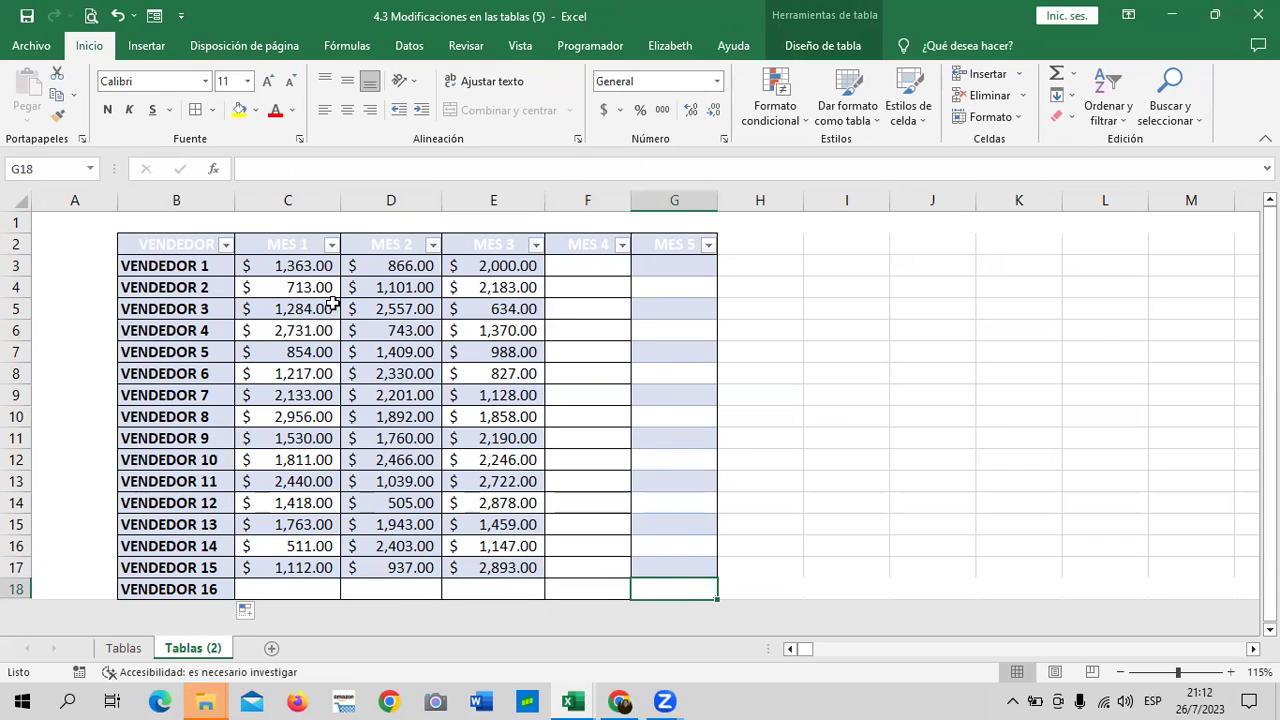
- Apply a dark green table style to the table B2:G18
{"action": "left_click_drag", "start_coordinate": [200, 244], "coordinate": [305, 244]}
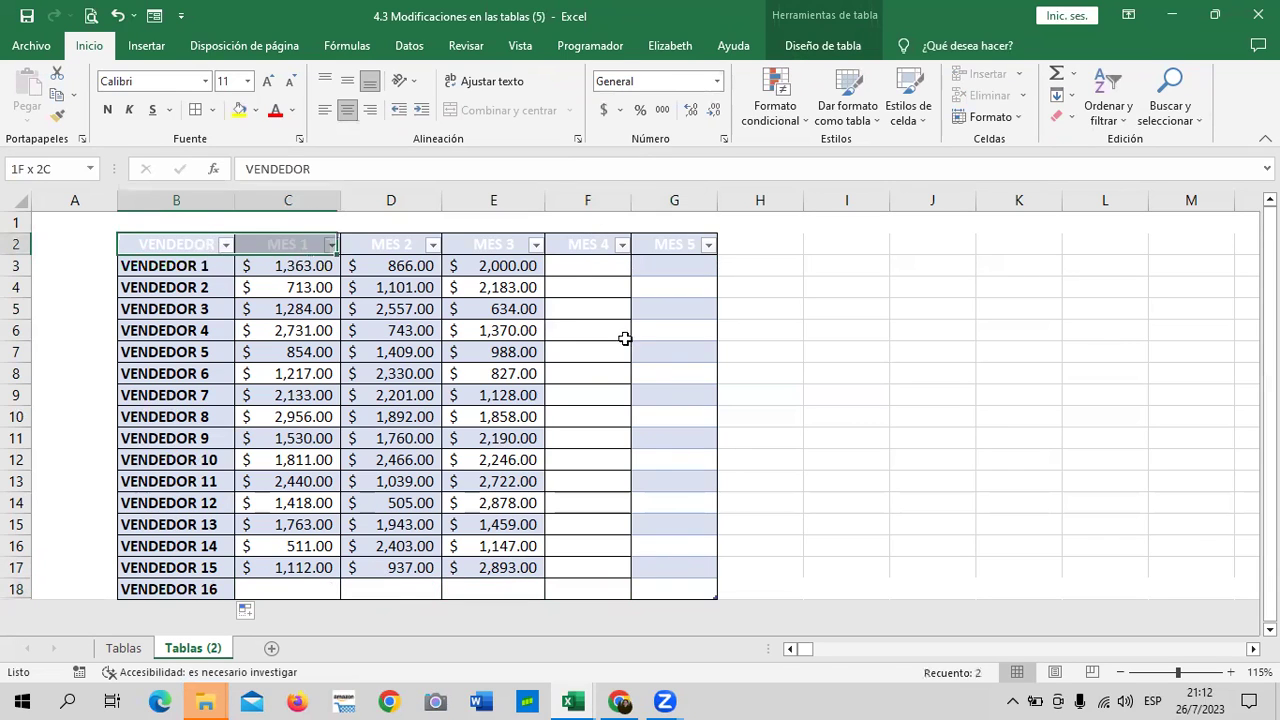
{"action": "left_click_drag", "start_coordinate": [624, 338], "coordinate": [710, 590]}
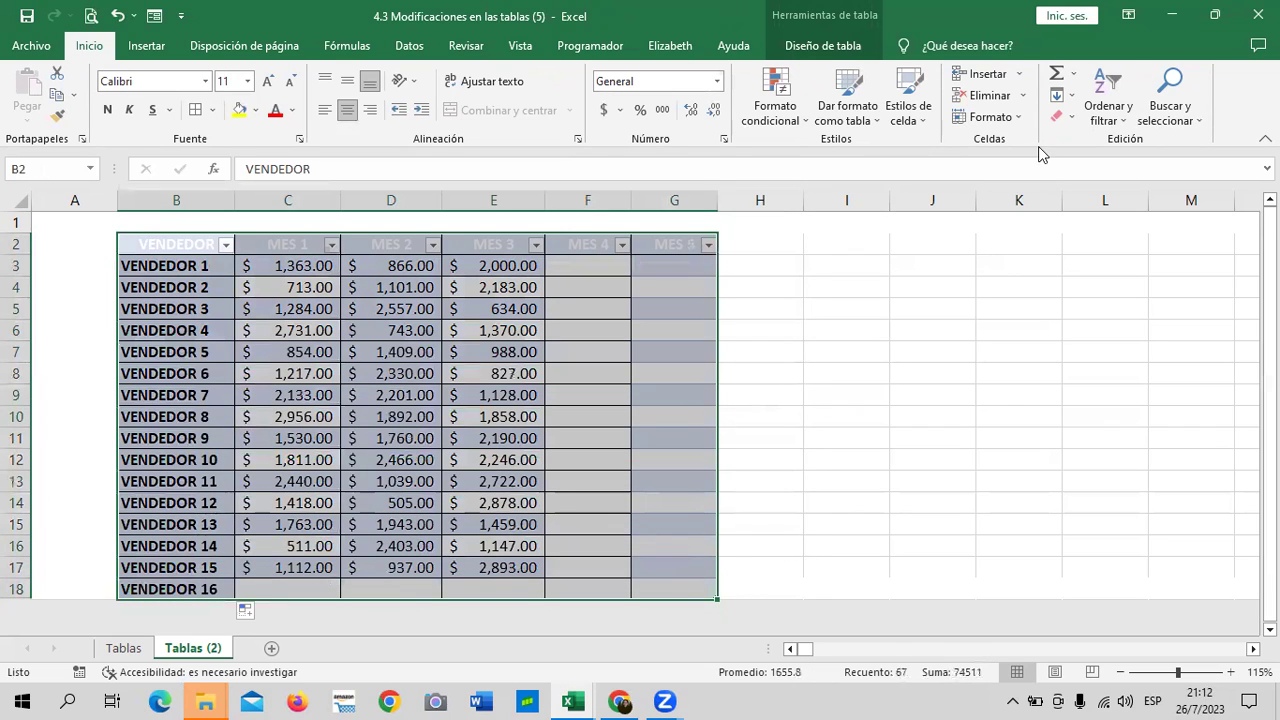
{"action": "left_click", "coordinate": [843, 50]}
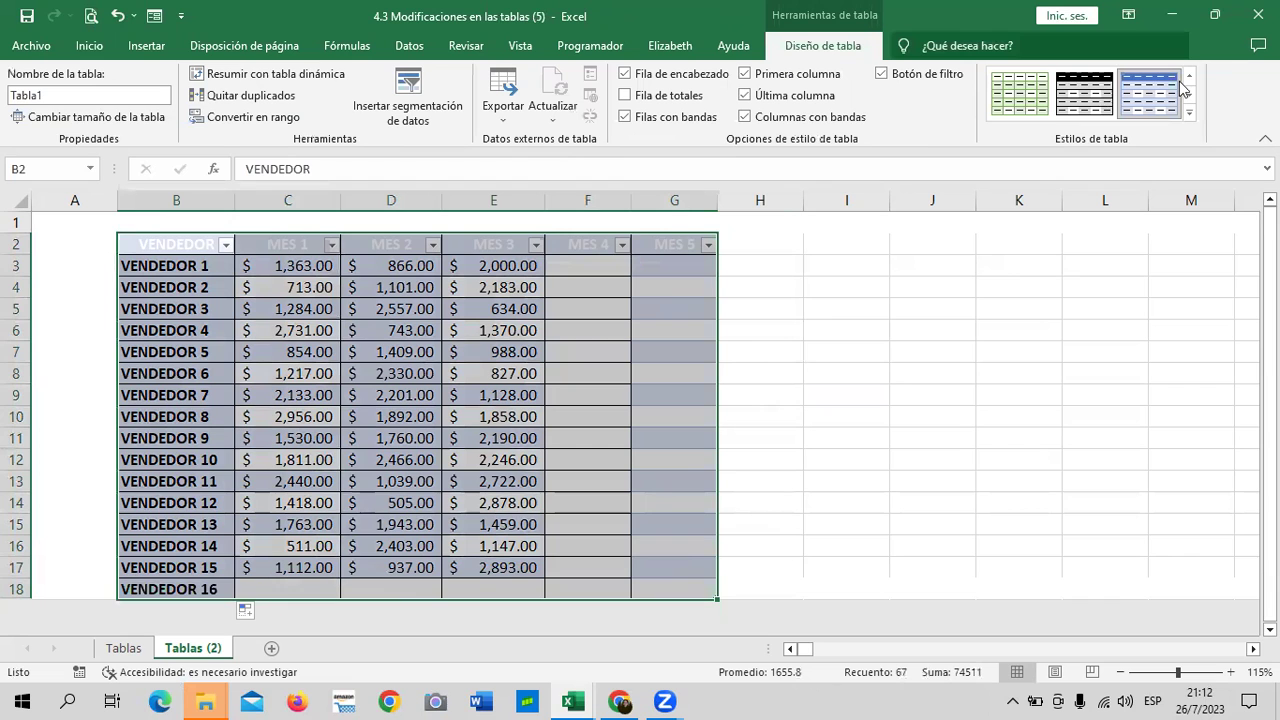
{"action": "left_click", "coordinate": [1188, 112]}
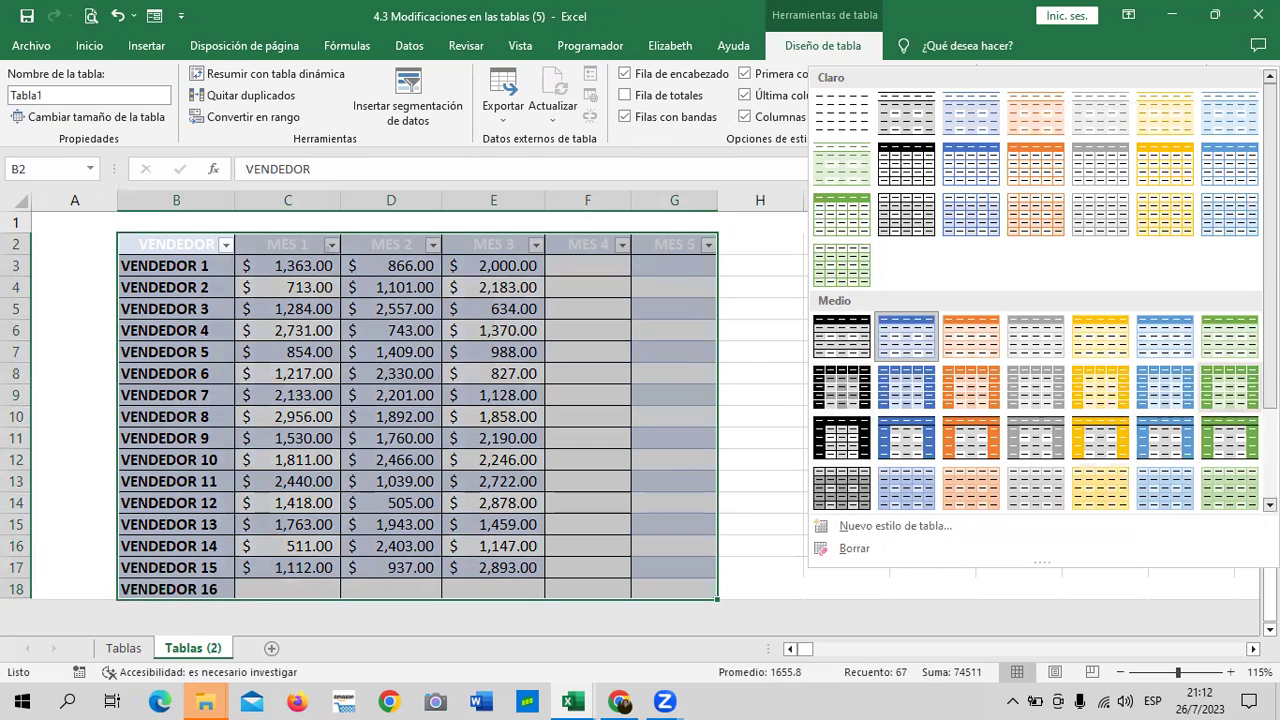
{"action": "scroll", "coordinate": [1230, 440], "scroll_direction": "down", "scroll_amount": 2}
{"action": "left_click", "coordinate": [1230, 441]}
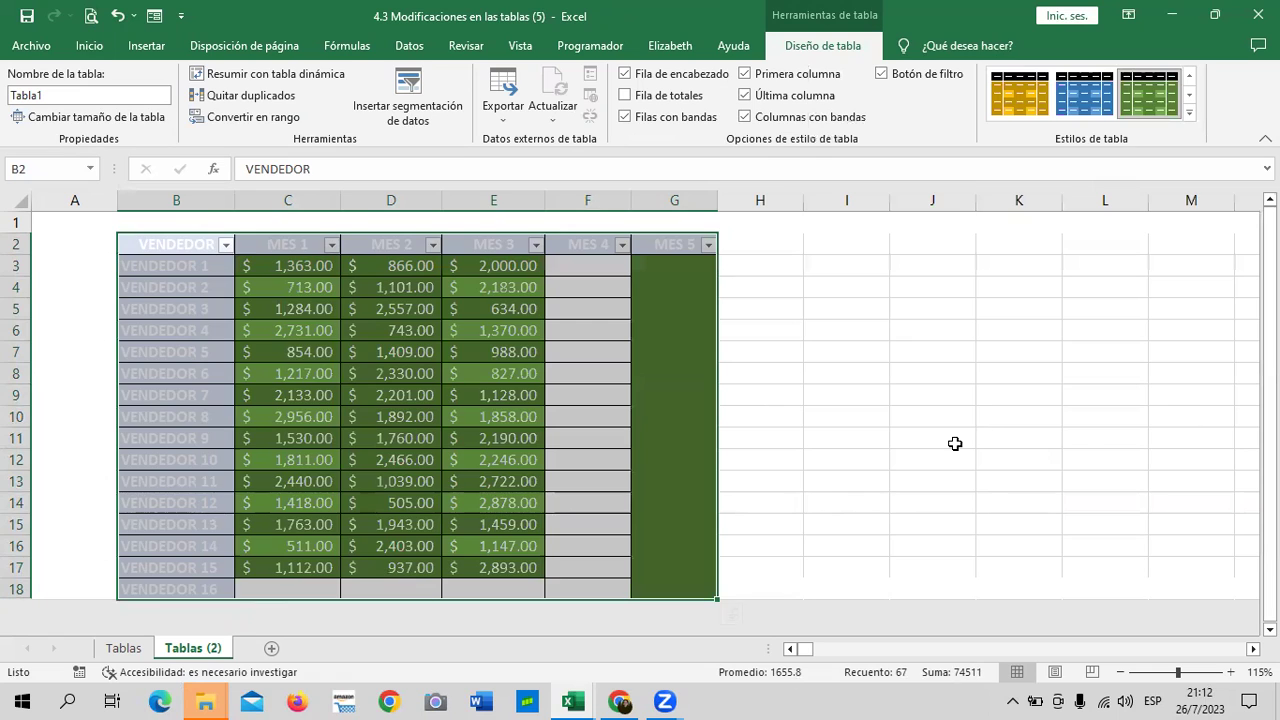
{"action": "left_click", "coordinate": [948, 441]}
- Add borders to the MES 5 column, then reselect the whole table
{"action": "left_click", "coordinate": [611, 481]}
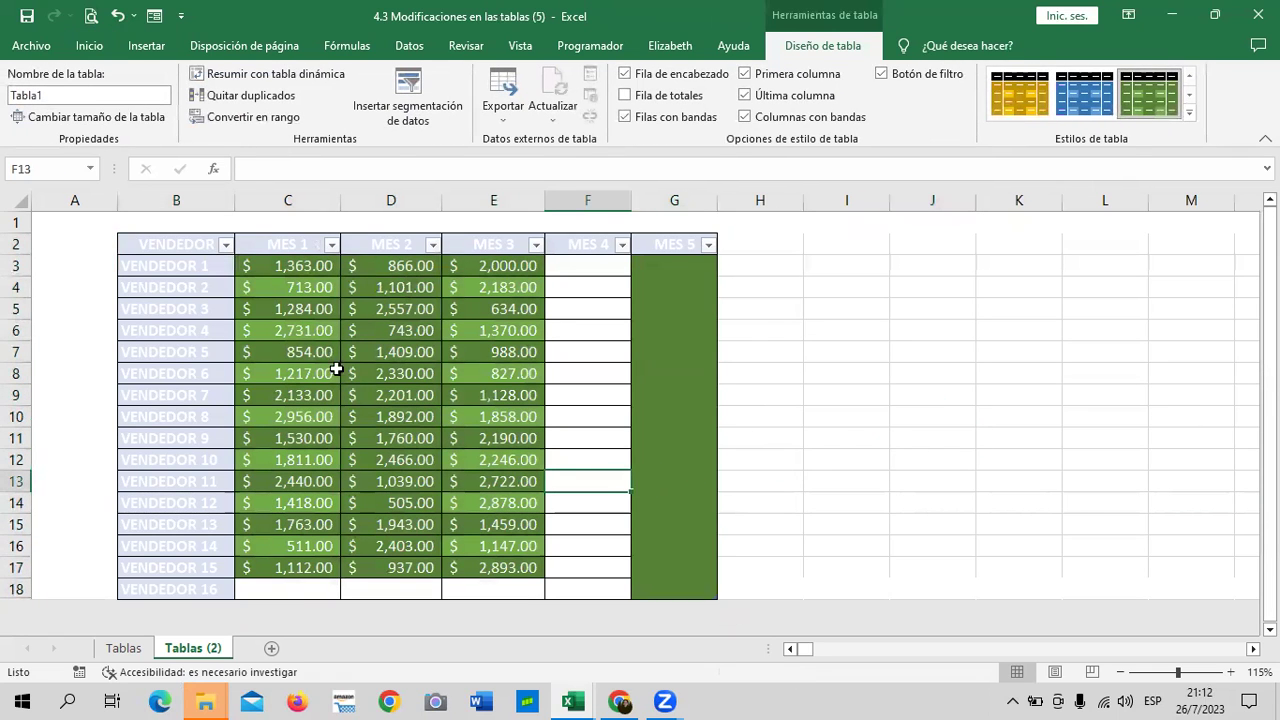
{"action": "left_click_drag", "start_coordinate": [677, 266], "coordinate": [703, 632]}
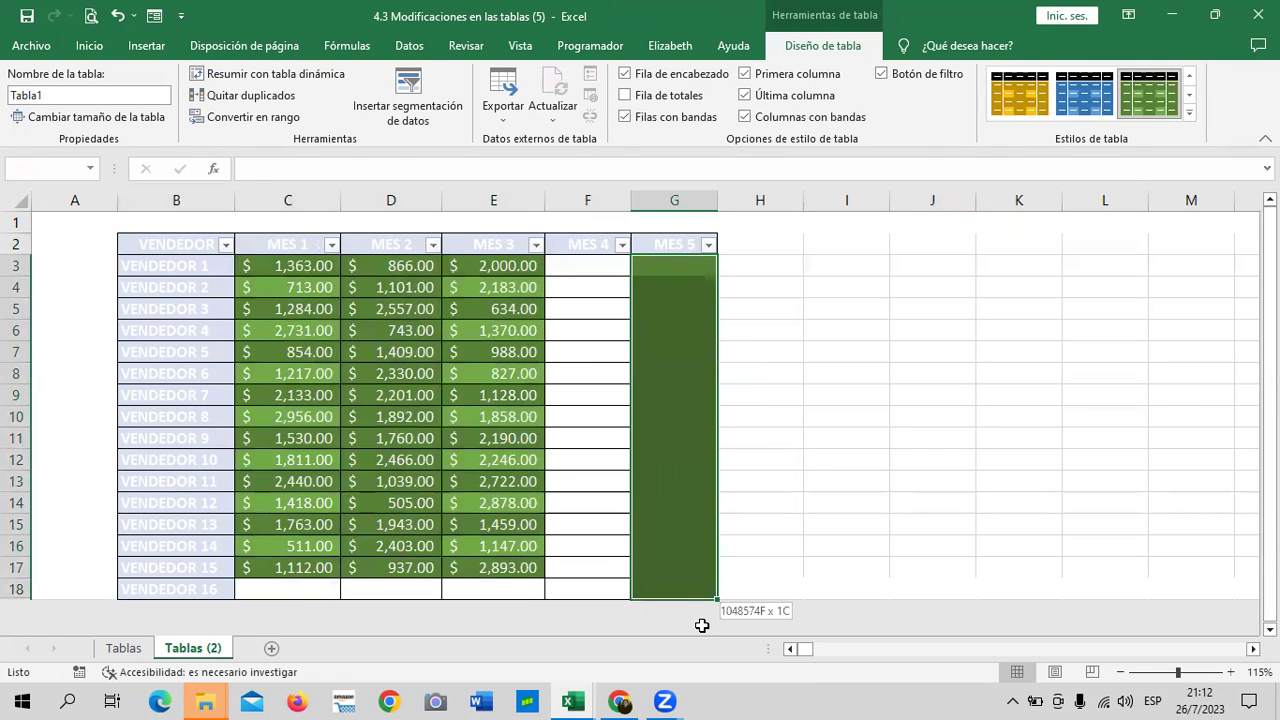
{"action": "left_click", "coordinate": [89, 45]}
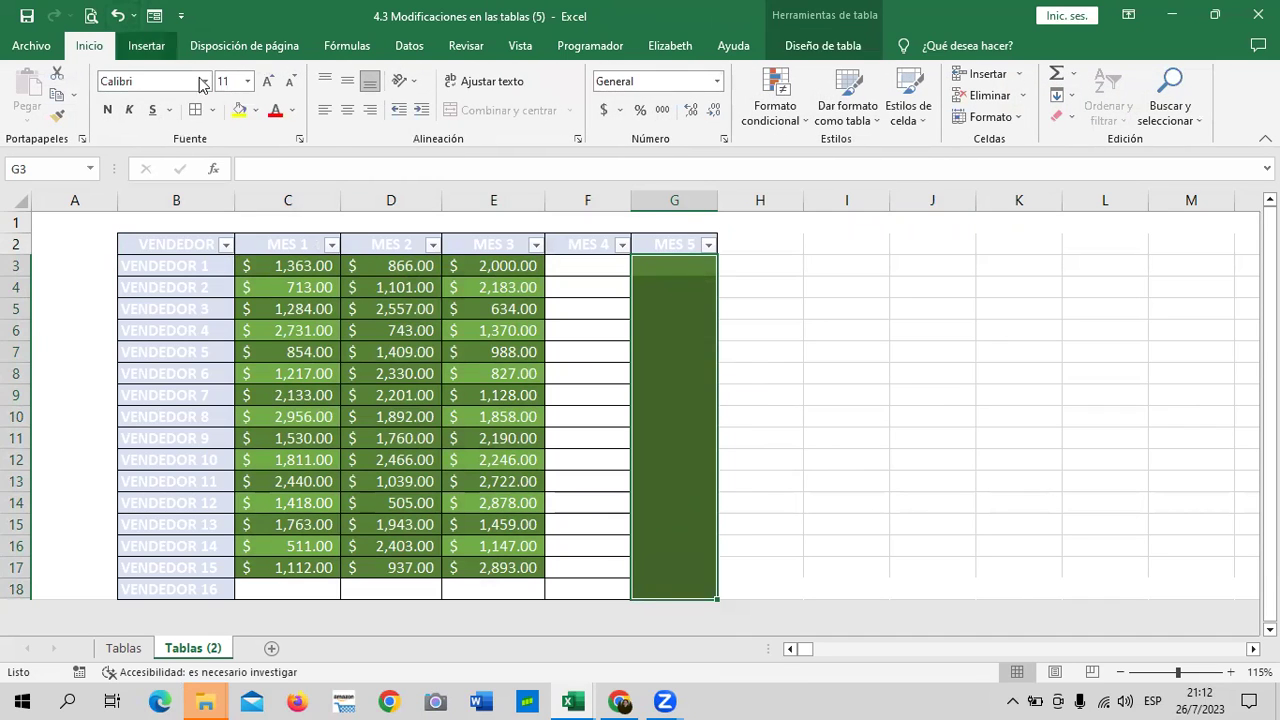
{"action": "left_click", "coordinate": [195, 110]}
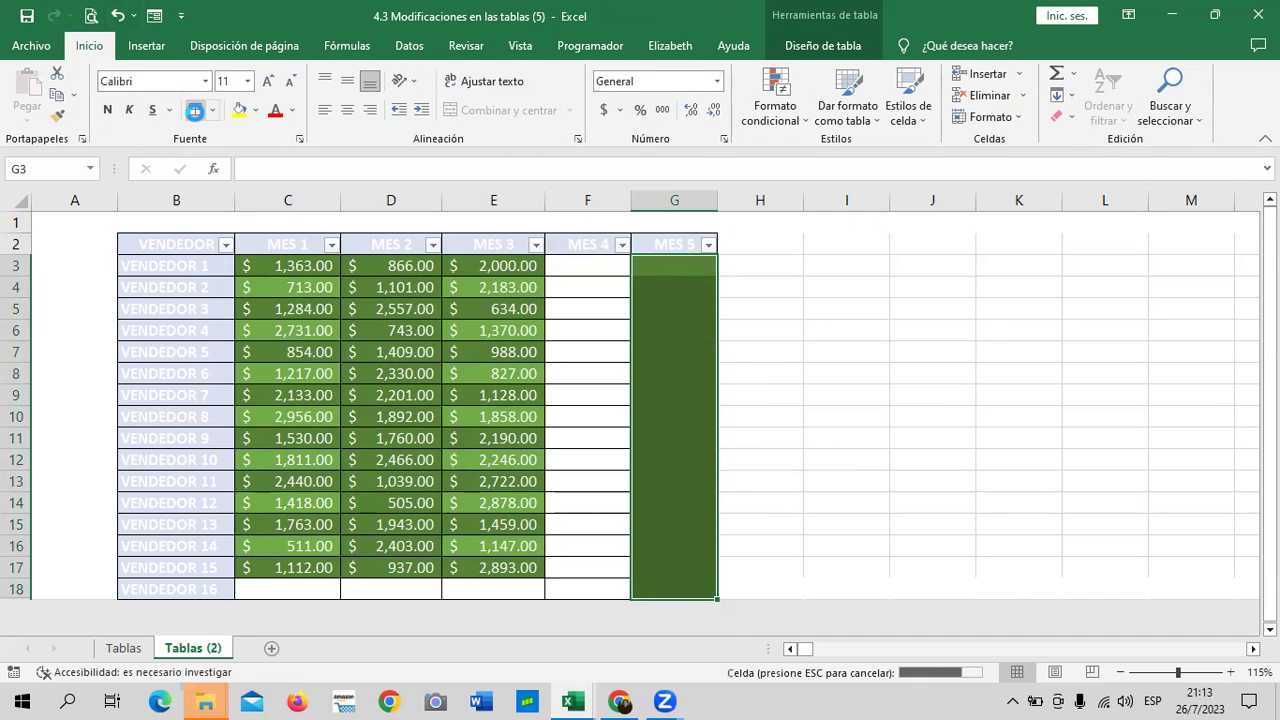
{"action": "left_click", "coordinate": [806, 316]}
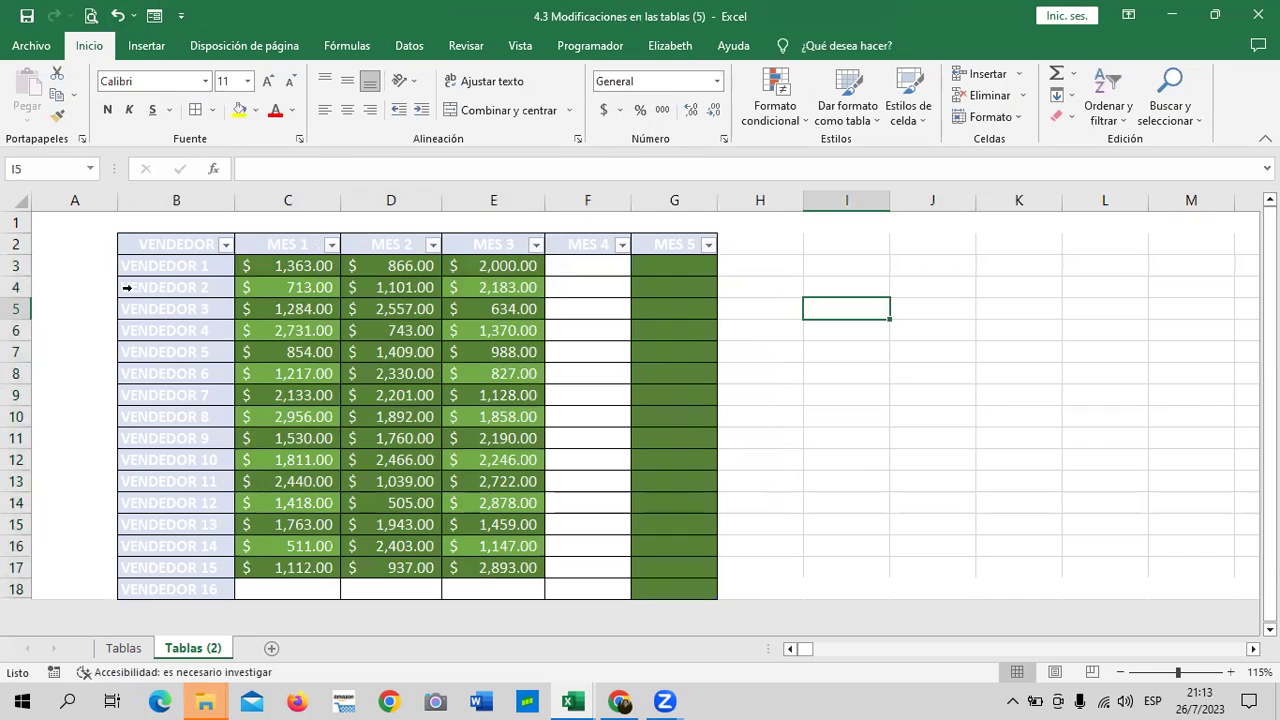
{"action": "mouse_move", "coordinate": [145, 244]}
{"action": "left_mouse_down"}
{"action": "mouse_move", "coordinate": [598, 601]}
{"action": "mouse_move", "coordinate": [706, 598]}
{"action": "left_mouse_up"}
- Convert the sales table back to a normal range
{"action": "left_click", "coordinate": [845, 46]}
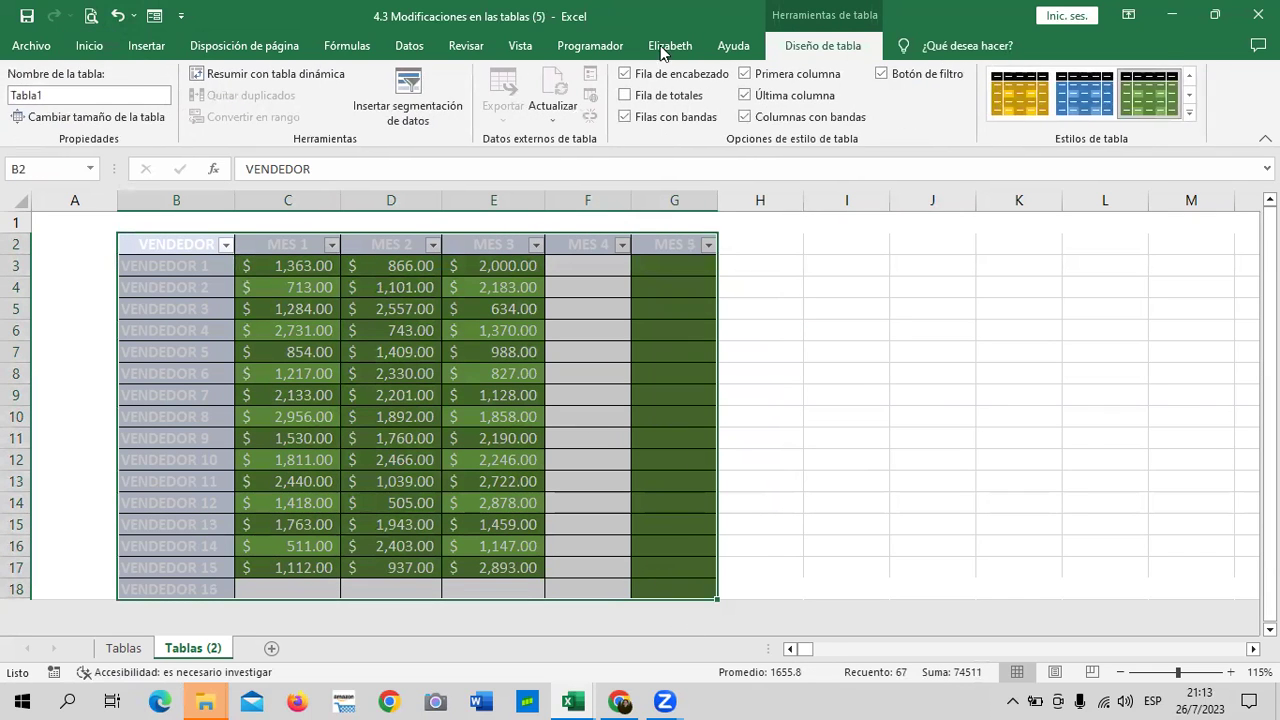
{"action": "left_click", "coordinate": [734, 362]}
{"action": "left_click", "coordinate": [392, 352]}
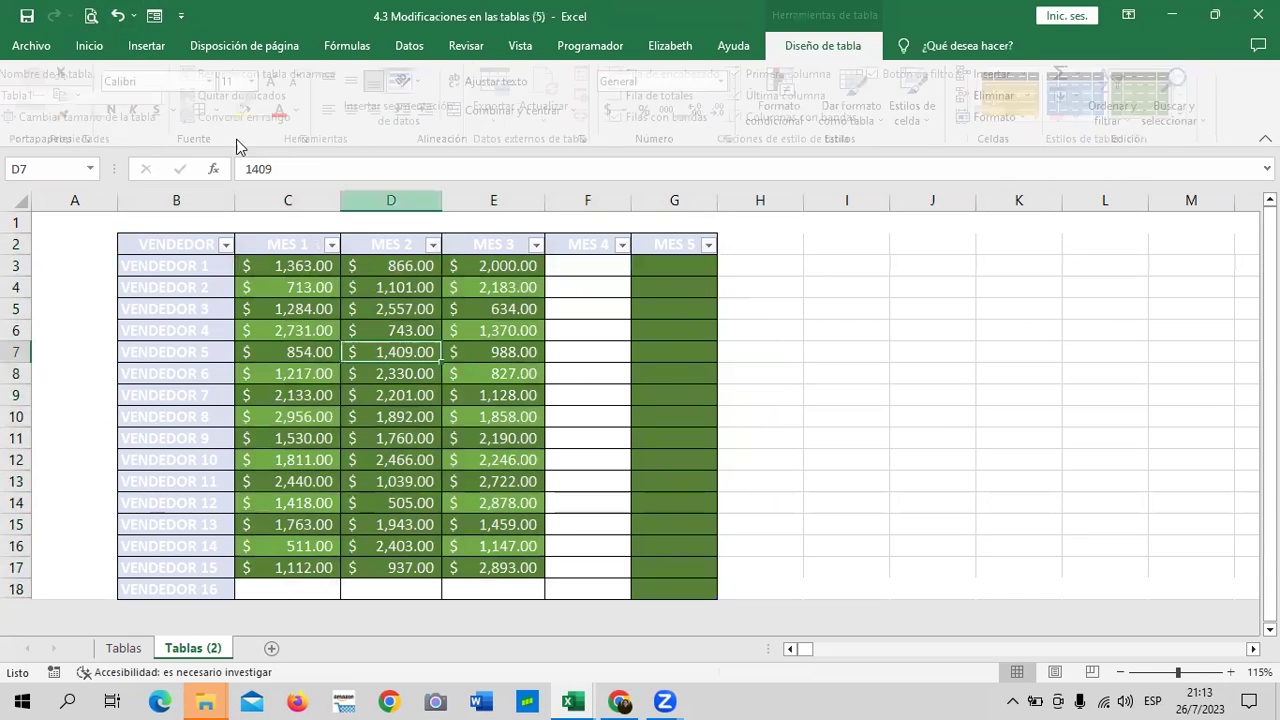
{"action": "left_click", "coordinate": [236, 118]}
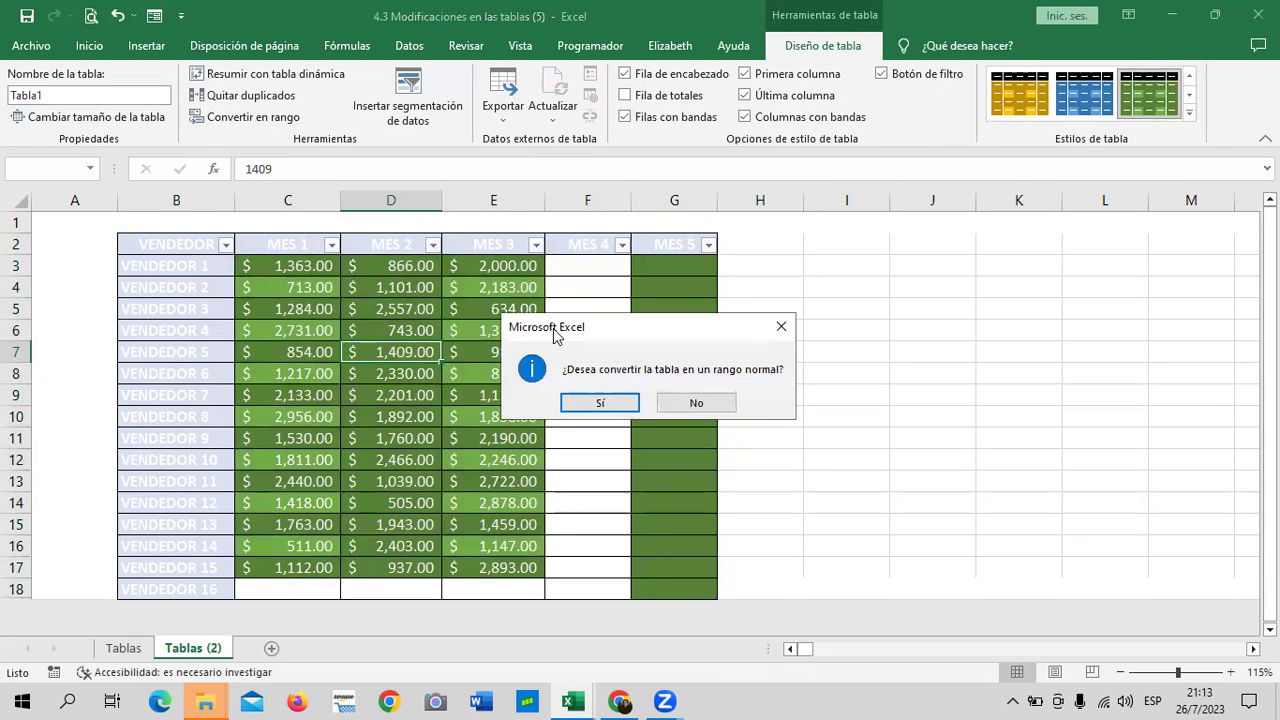
{"action": "left_click", "coordinate": [607, 401]}
- Reset B2:G18 to the Normal cell style to clear its formatting
{"action": "mouse_move", "coordinate": [178, 245]}
{"action": "left_mouse_down"}
{"action": "mouse_move", "coordinate": [707, 616]}
{"action": "mouse_move", "coordinate": [700, 598]}
{"action": "left_mouse_up"}
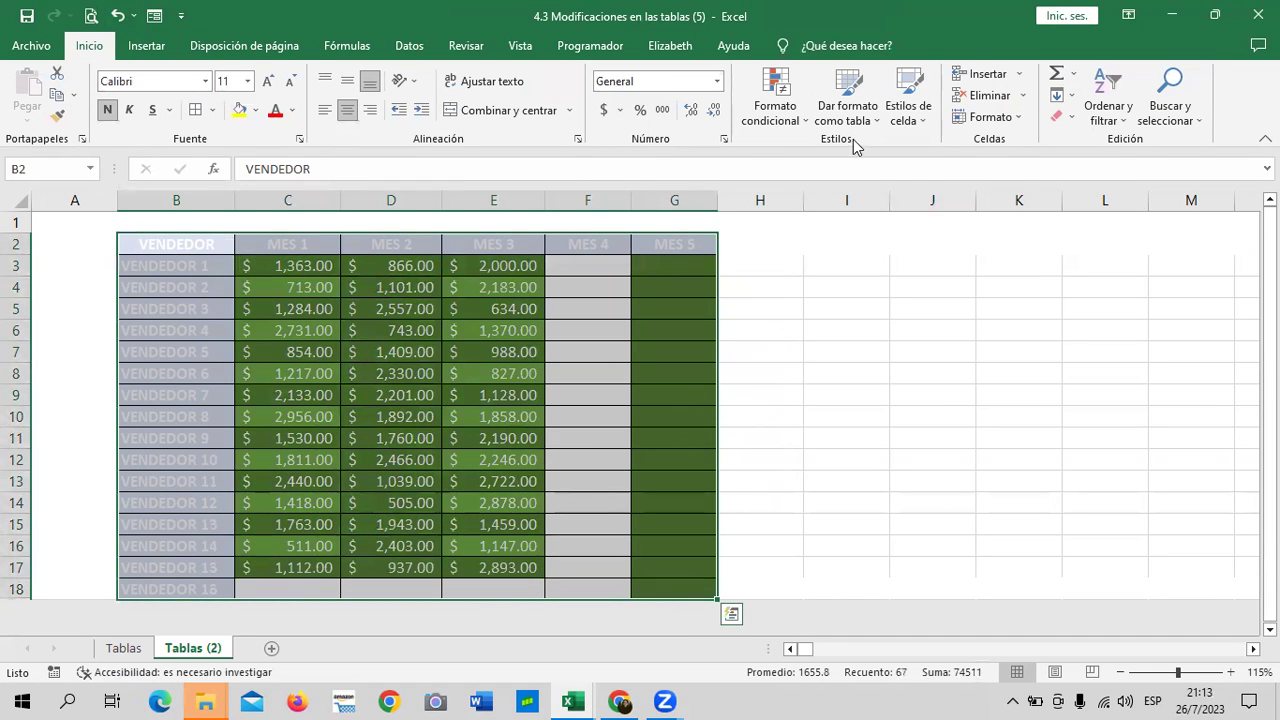
{"action": "left_click", "coordinate": [903, 120]}
{"action": "left_click", "coordinate": [748, 161]}
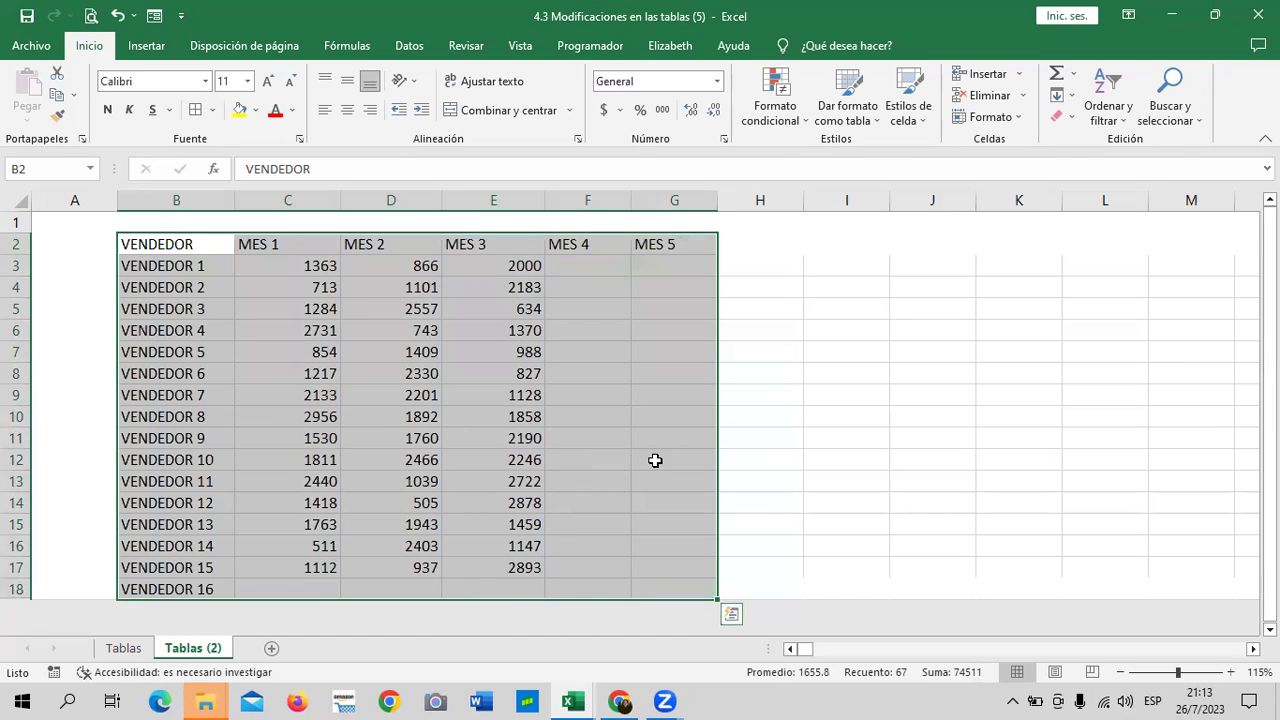
{"action": "left_click", "coordinate": [836, 390]}
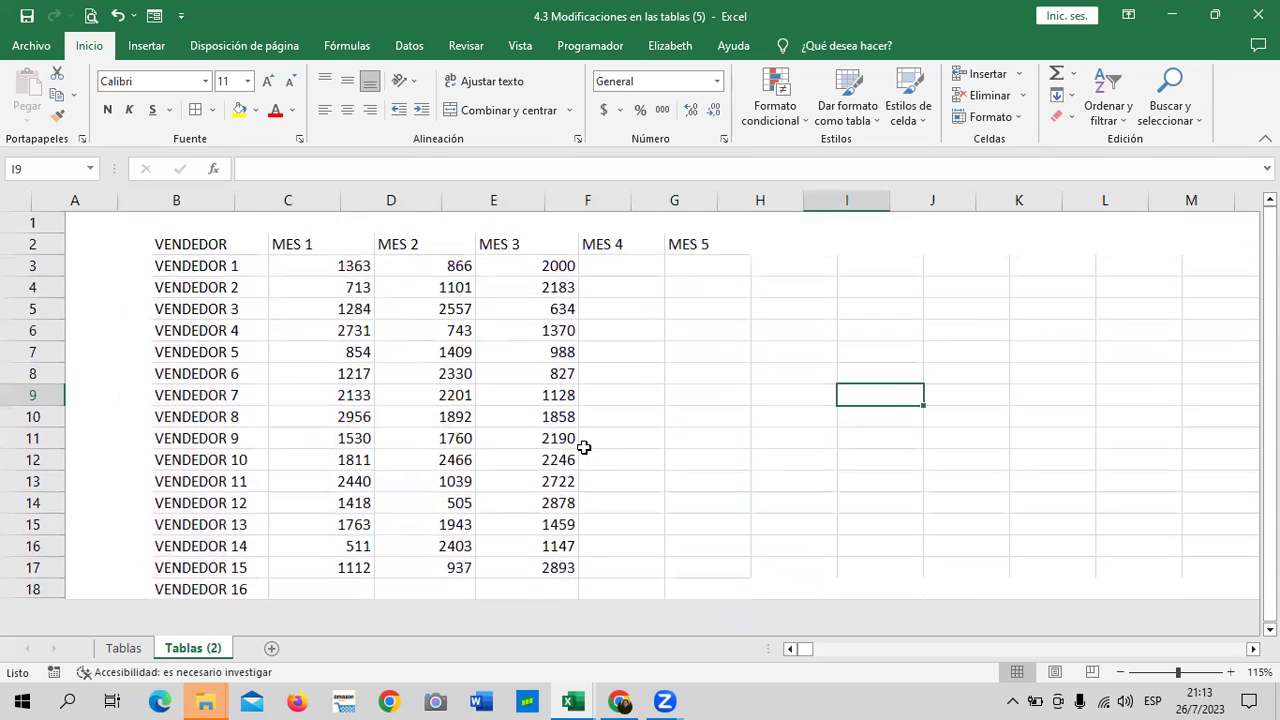
- From a cell in the data, start inserting a table via the Insertar tab
{"action": "left_click", "coordinate": [492, 396]}
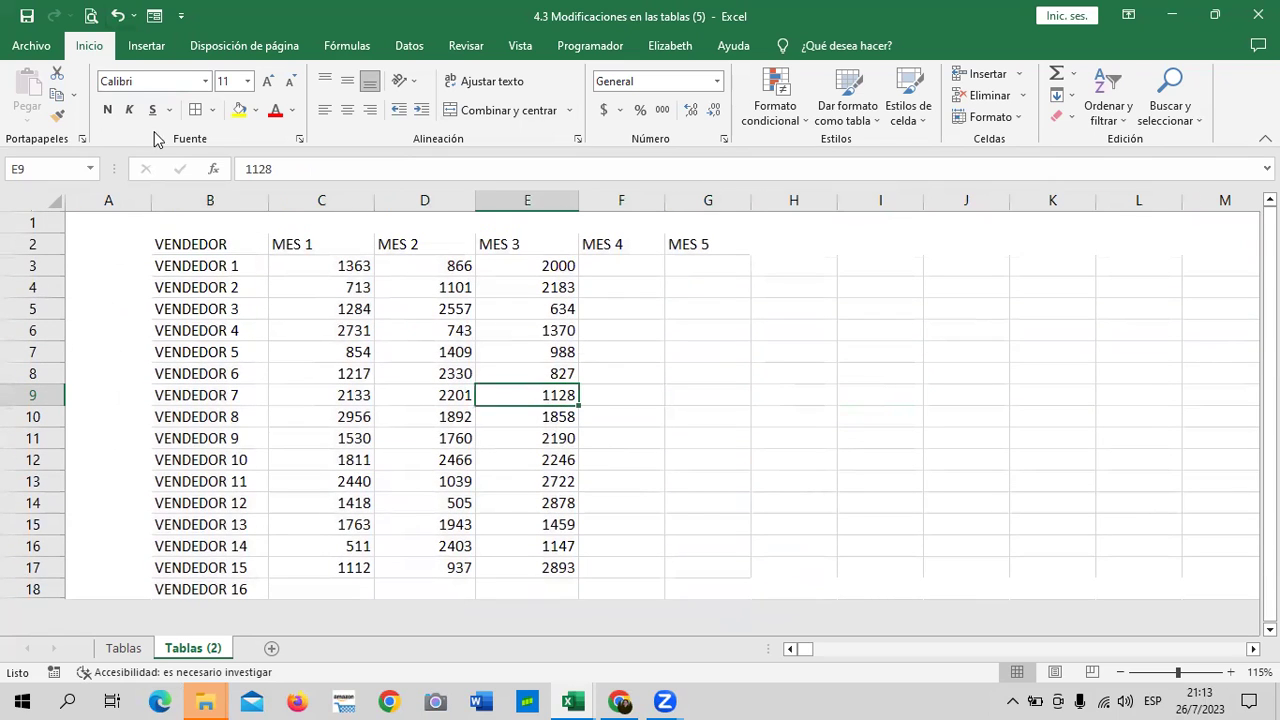
{"action": "left_click", "coordinate": [150, 46]}
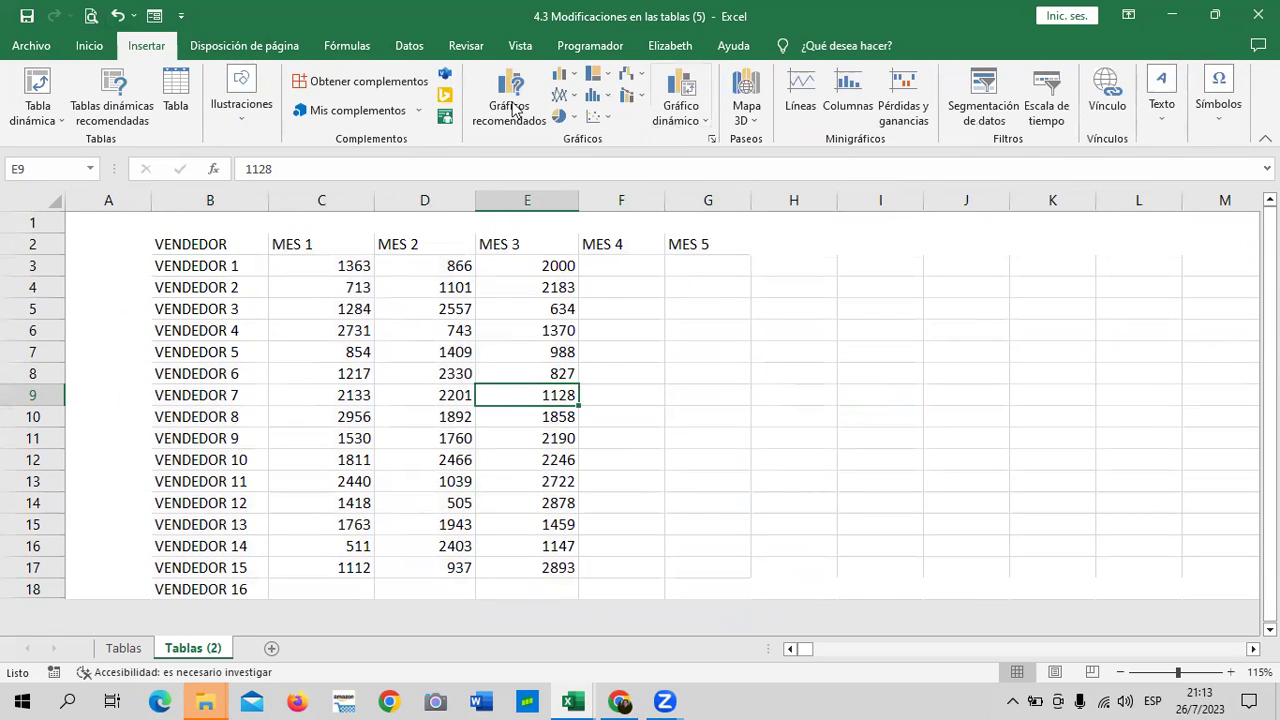
{"action": "left_click", "coordinate": [176, 90]}
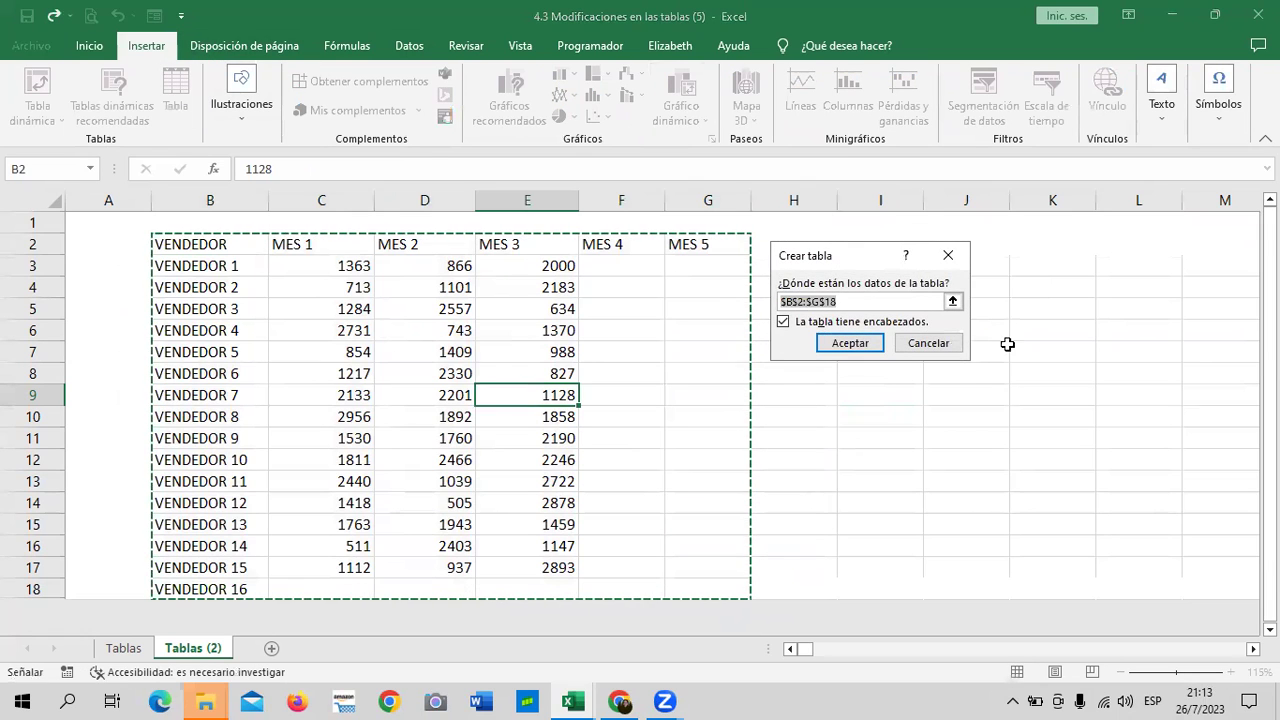
- Create the table from B2:G18 and try the dark gold table style
{"action": "left_click", "coordinate": [852, 345]}
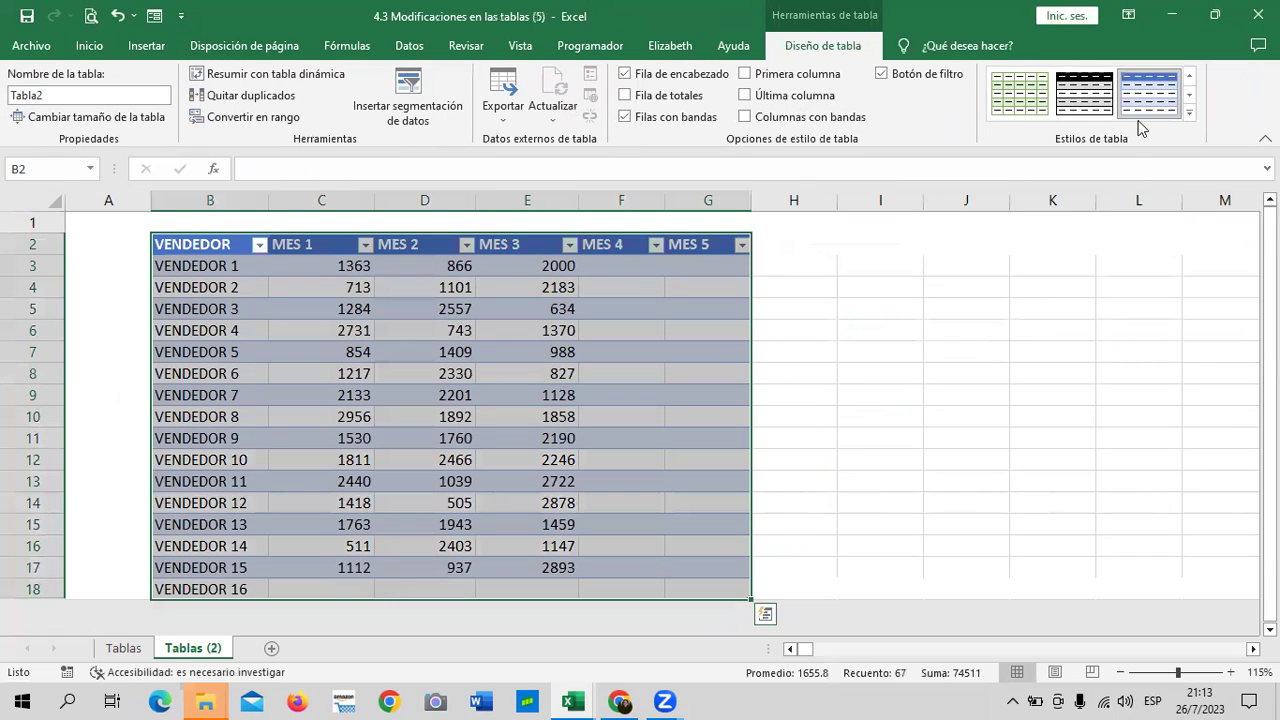
{"action": "left_click", "coordinate": [893, 420]}
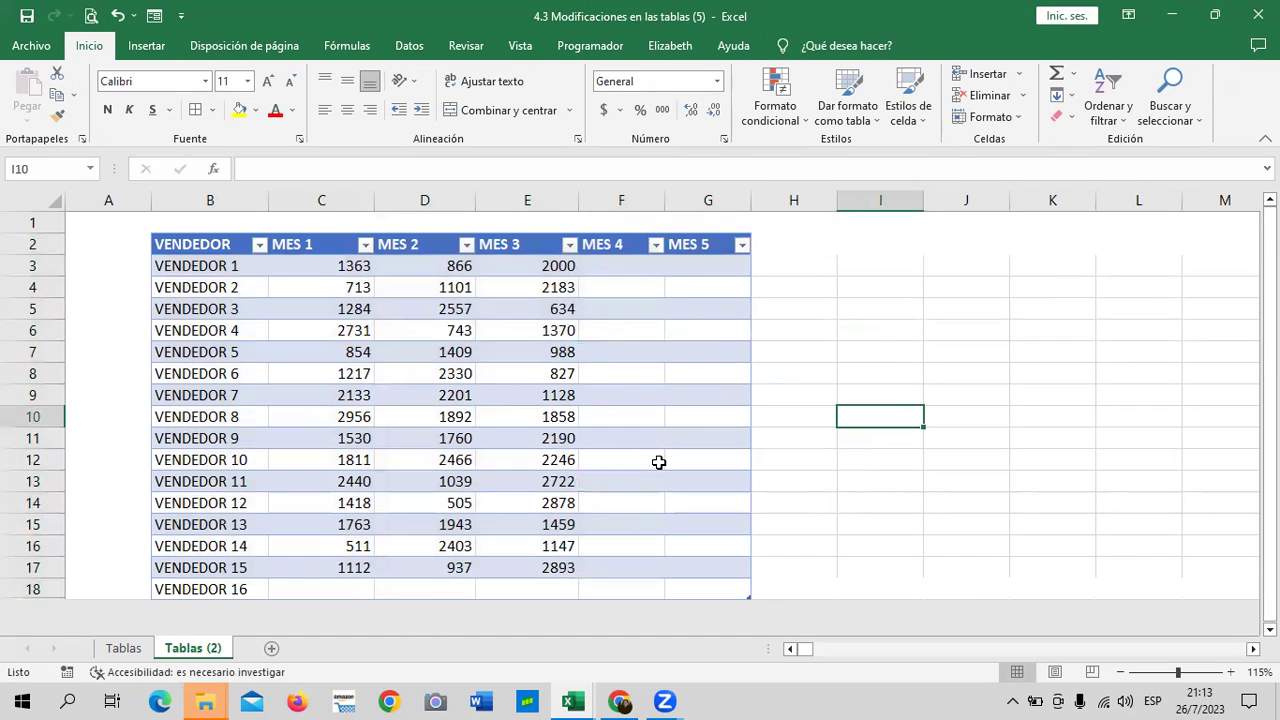
{"action": "left_click", "coordinate": [456, 289]}
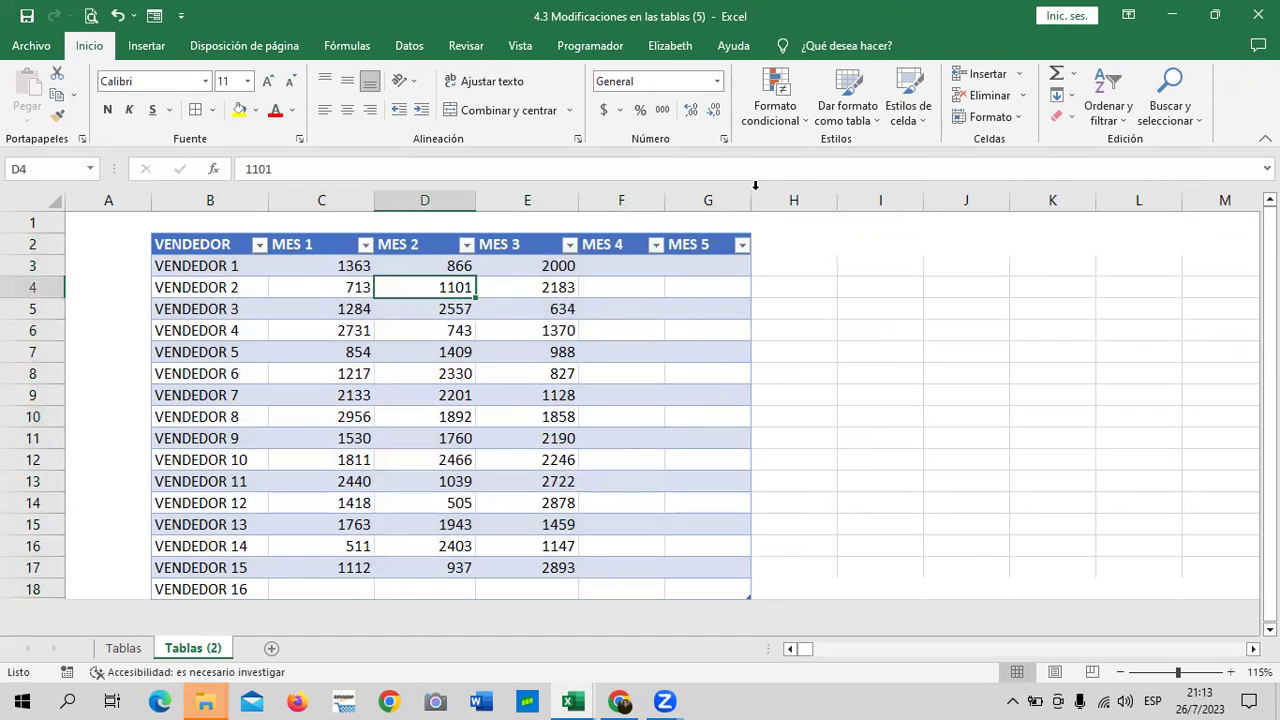
{"action": "left_click", "coordinate": [1189, 112]}
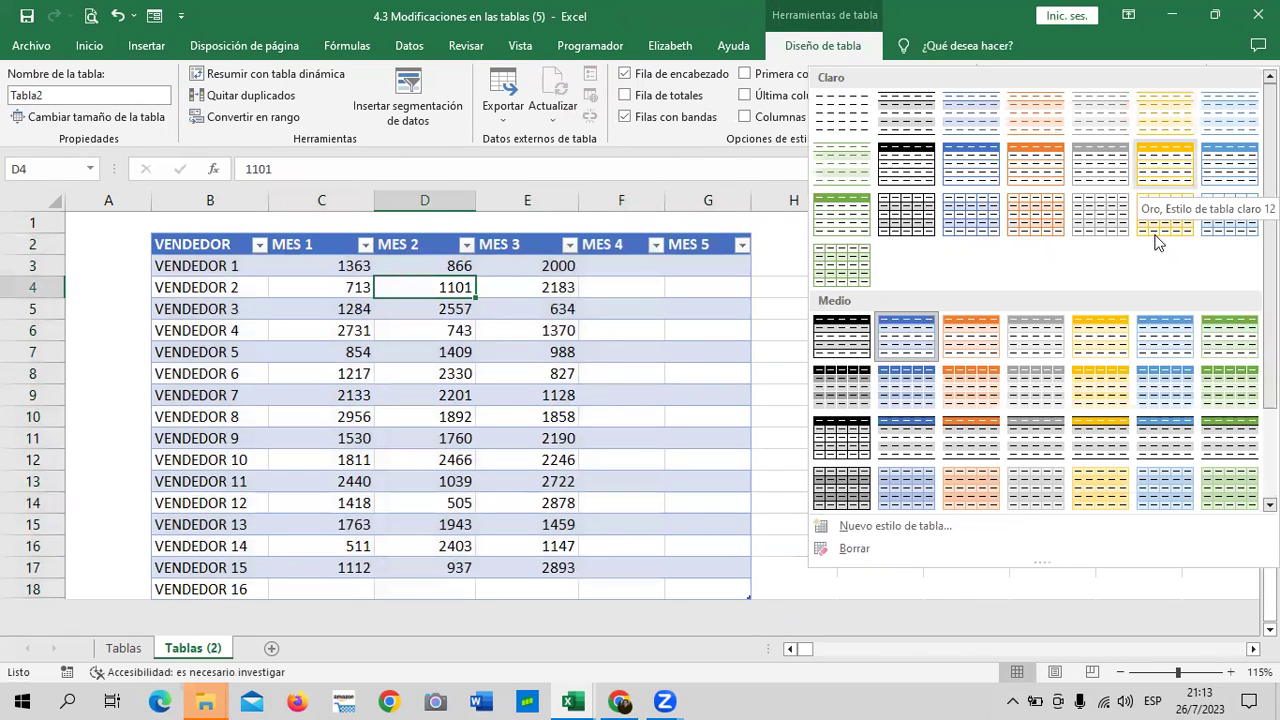
{"action": "scroll", "coordinate": [1230, 440], "scroll_direction": "down", "scroll_amount": 3}
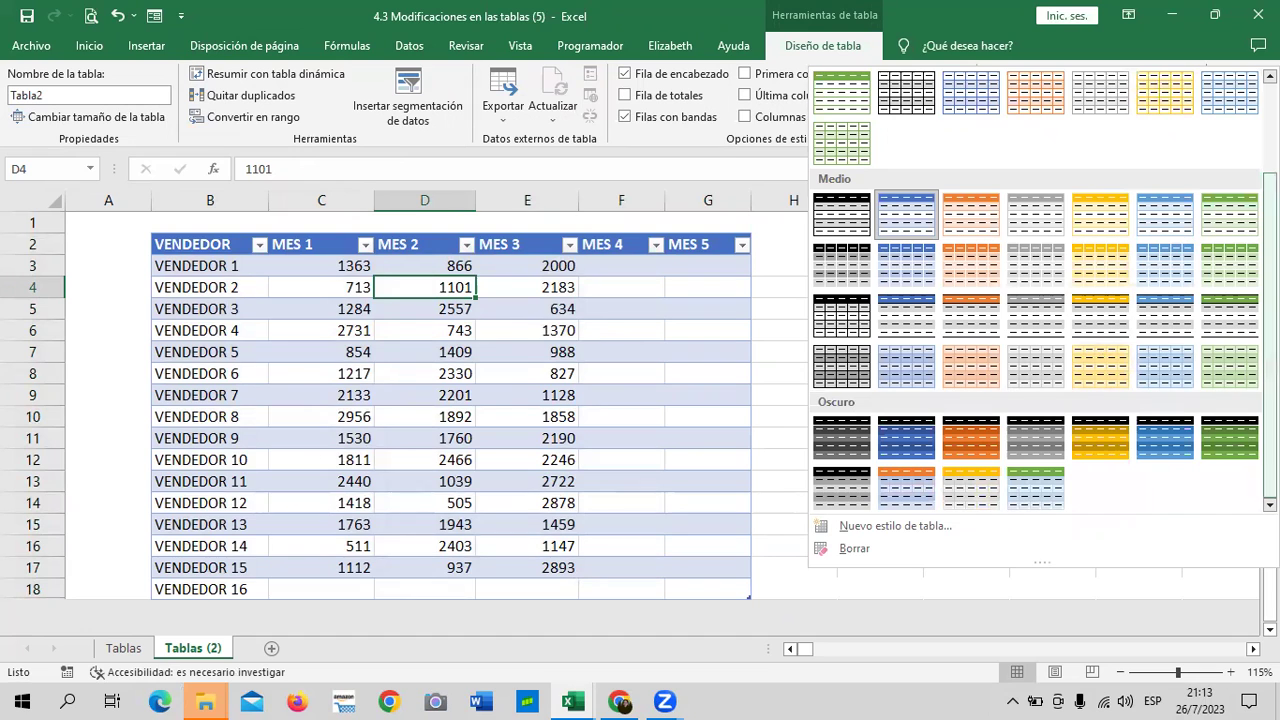
{"action": "left_click", "coordinate": [1108, 443]}
{"action": "left_click", "coordinate": [952, 424]}
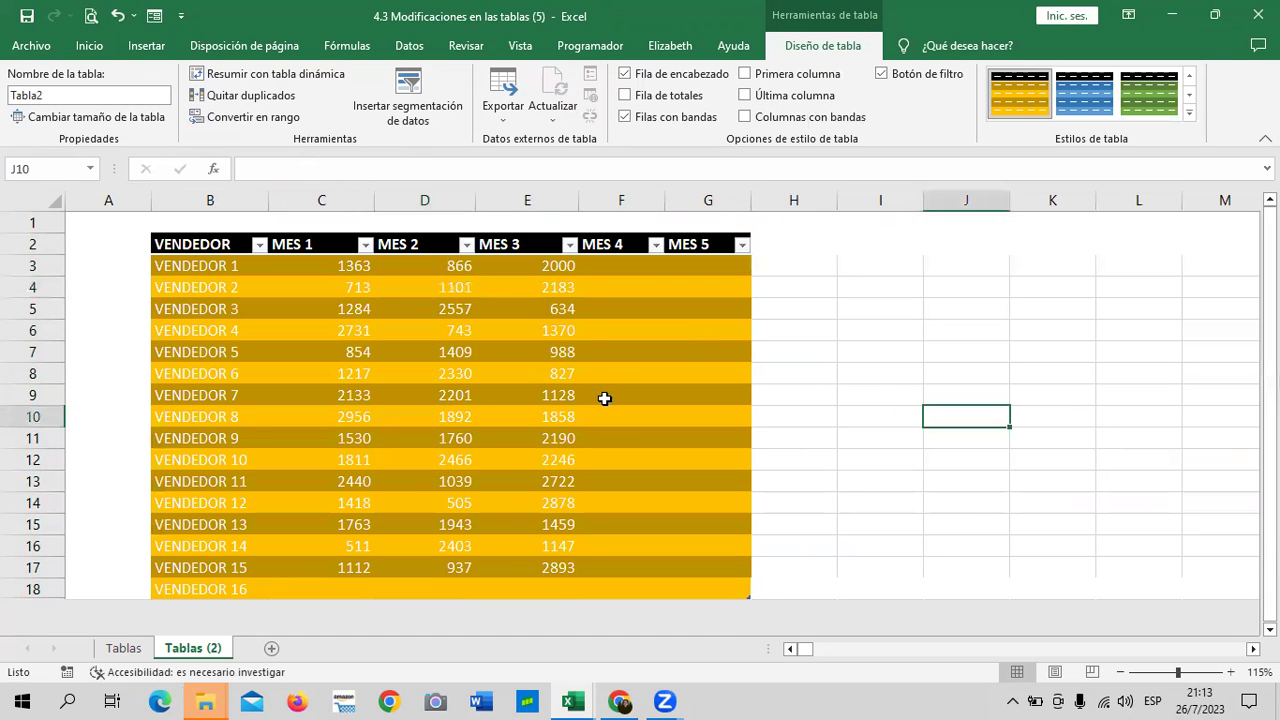
- Switch the table to the green banded style instead
{"action": "left_click", "coordinate": [604, 398]}
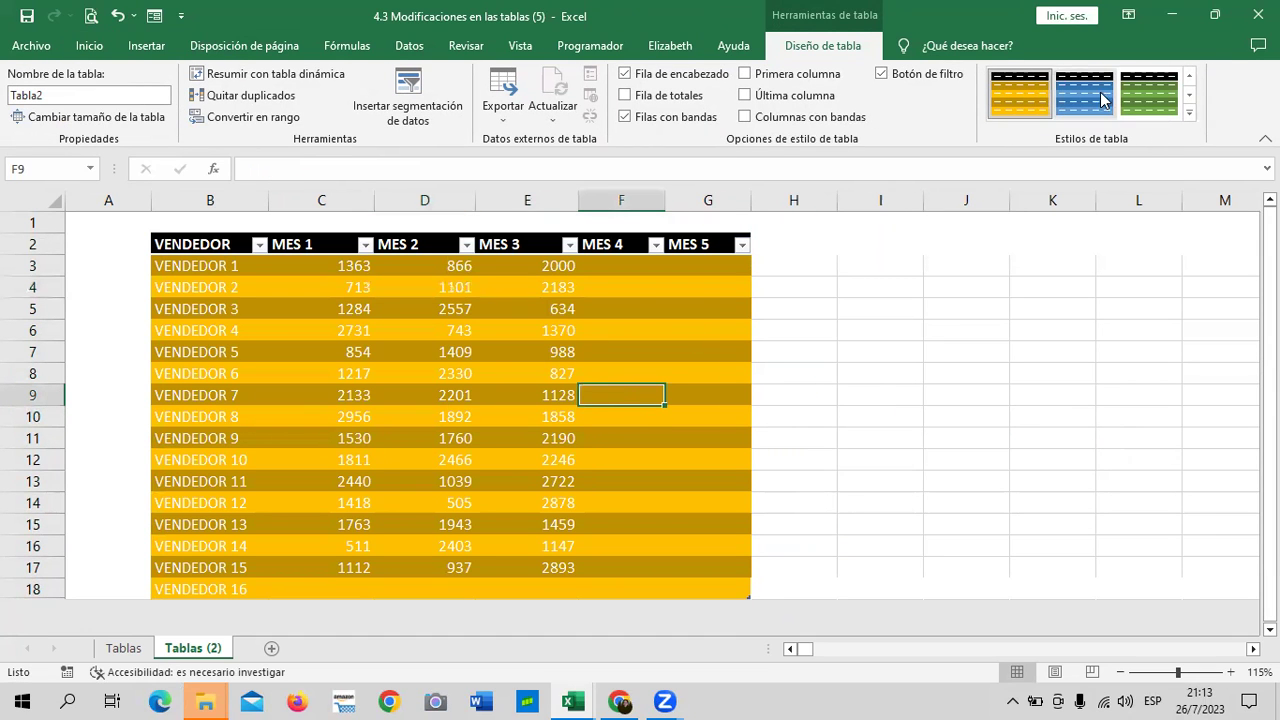
{"action": "left_click", "coordinate": [1135, 99]}
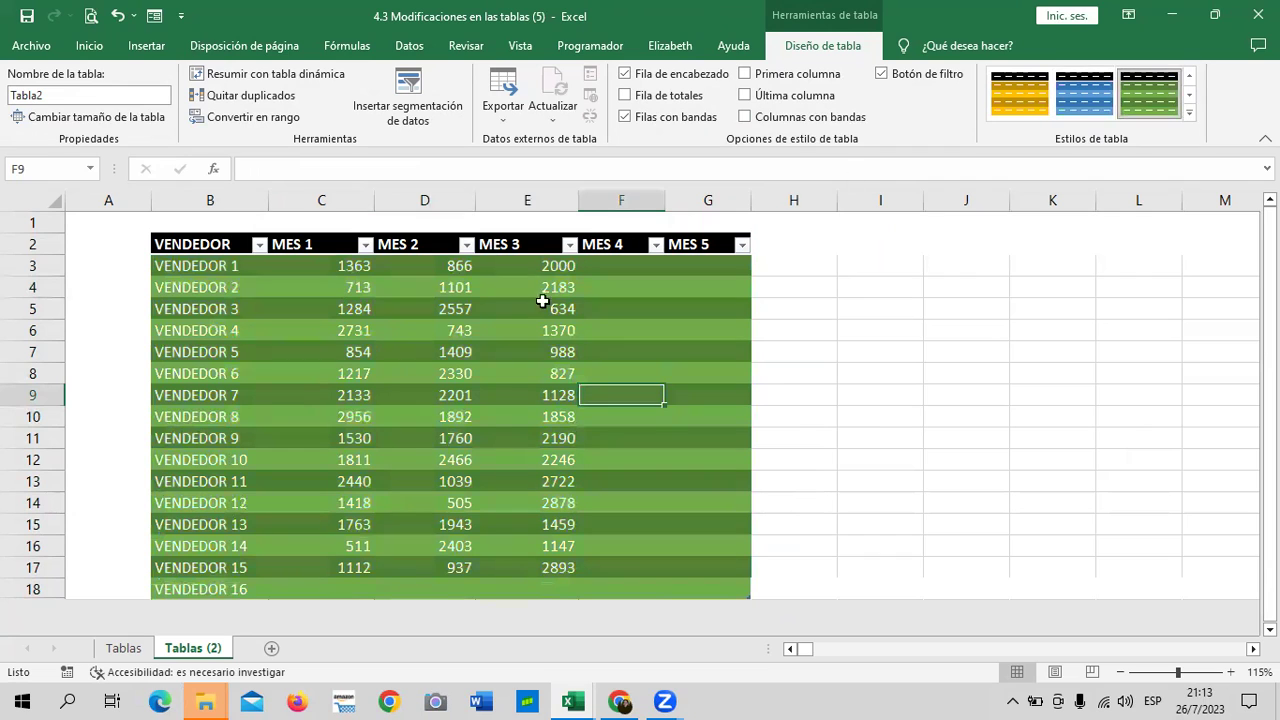
{"action": "left_click", "coordinate": [716, 314]}
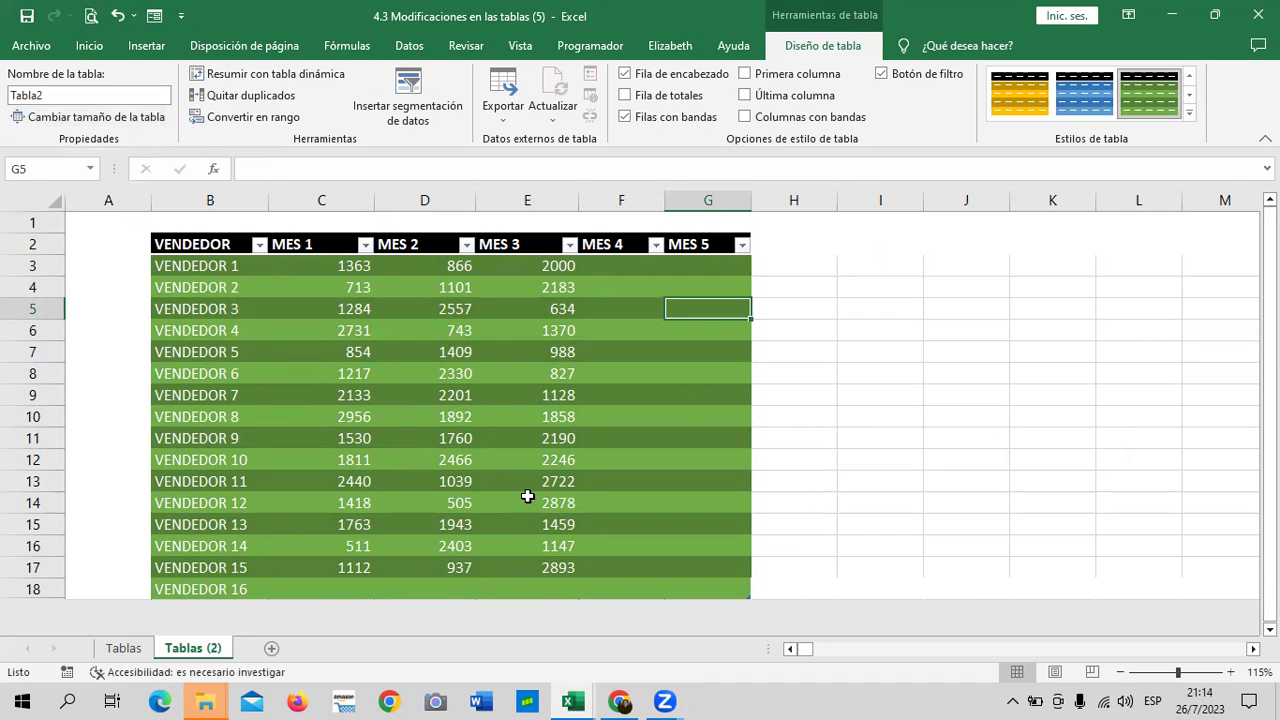
{"action": "left_click", "coordinate": [893, 501]}
- Switch to the Gráficos workbook and open its Gráfico de Columna sheet
{"action": "mouse_move", "coordinate": [573, 700]}
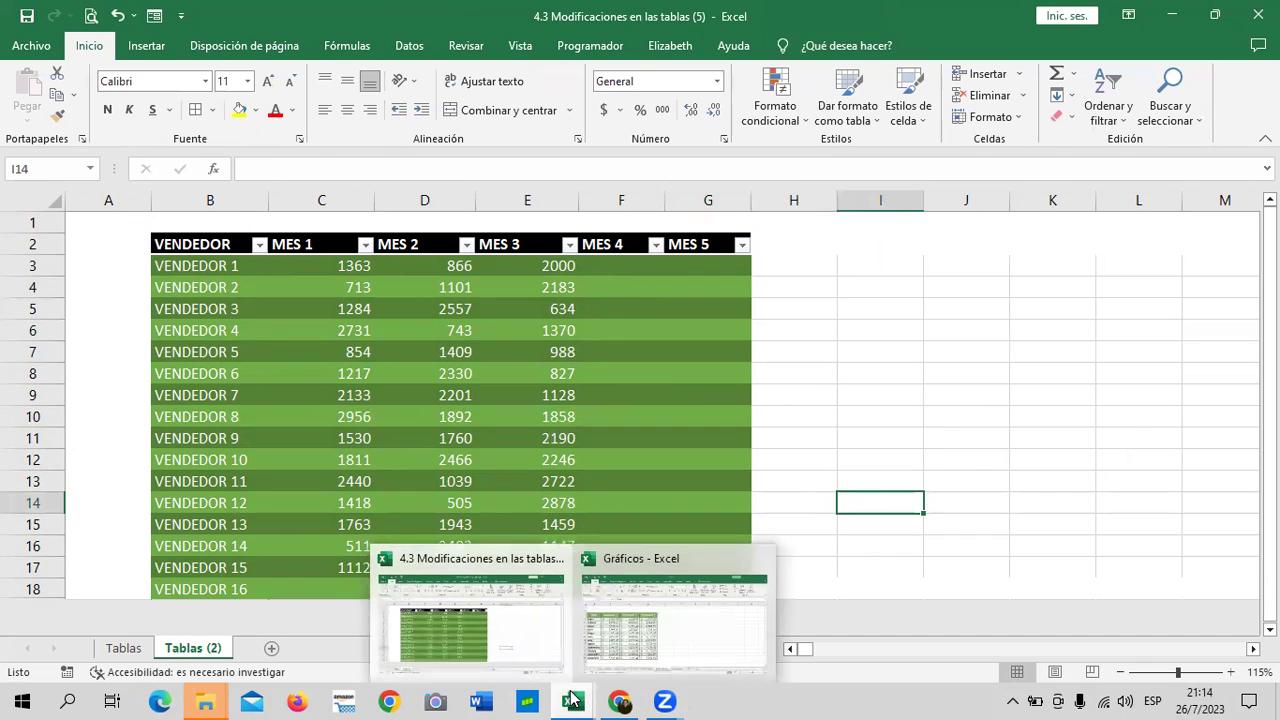
{"action": "left_click", "coordinate": [686, 628]}
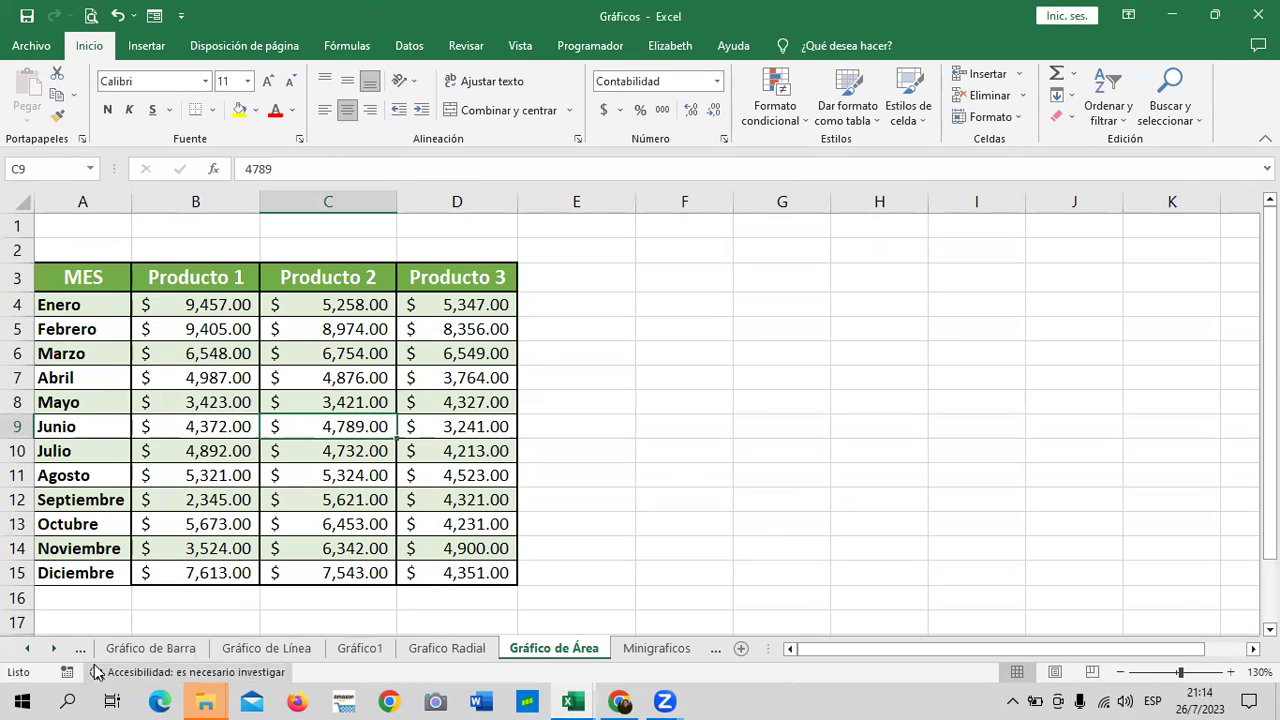
{"action": "left_click", "coordinate": [28, 650]}
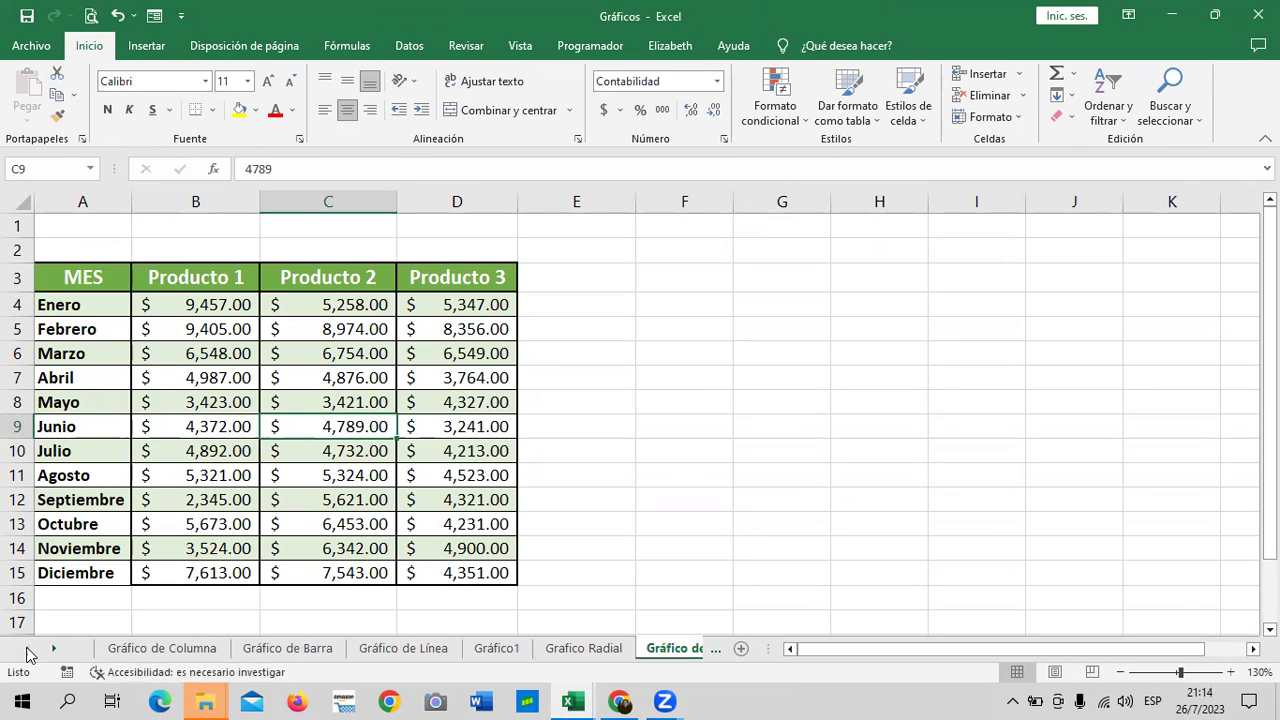
{"action": "left_click", "coordinate": [135, 652]}
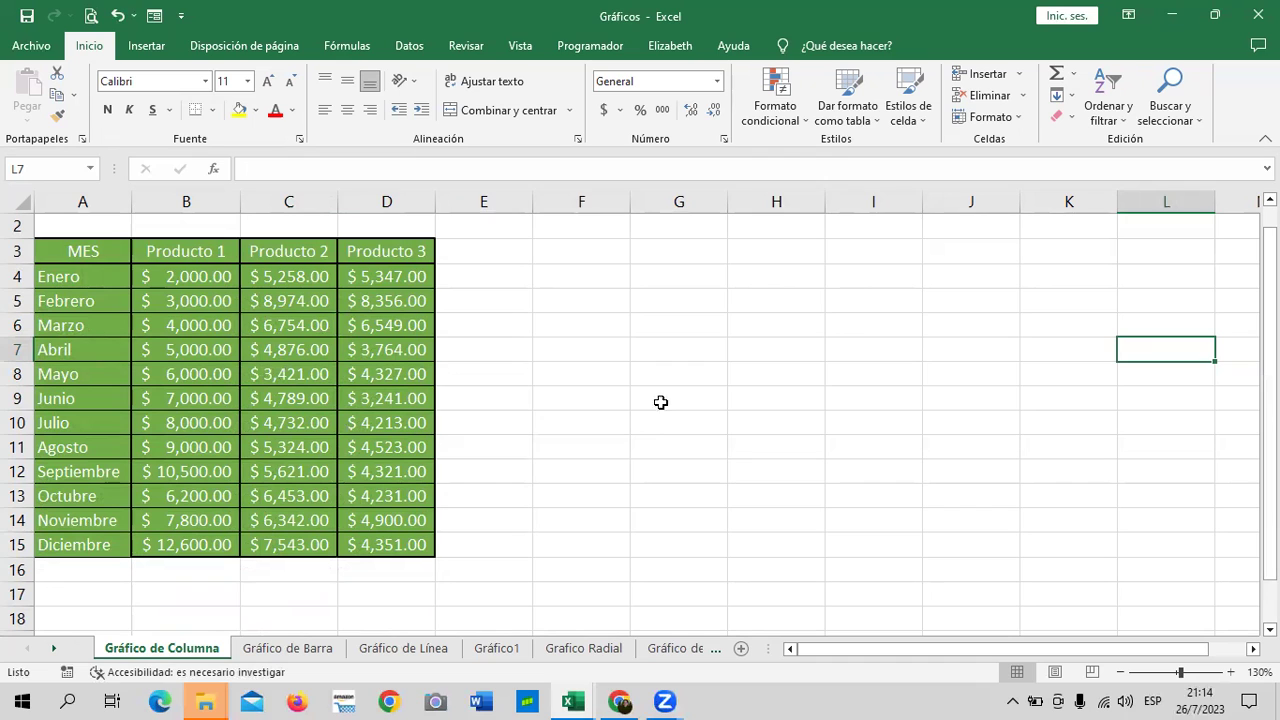
{"action": "left_click", "coordinate": [784, 276]}
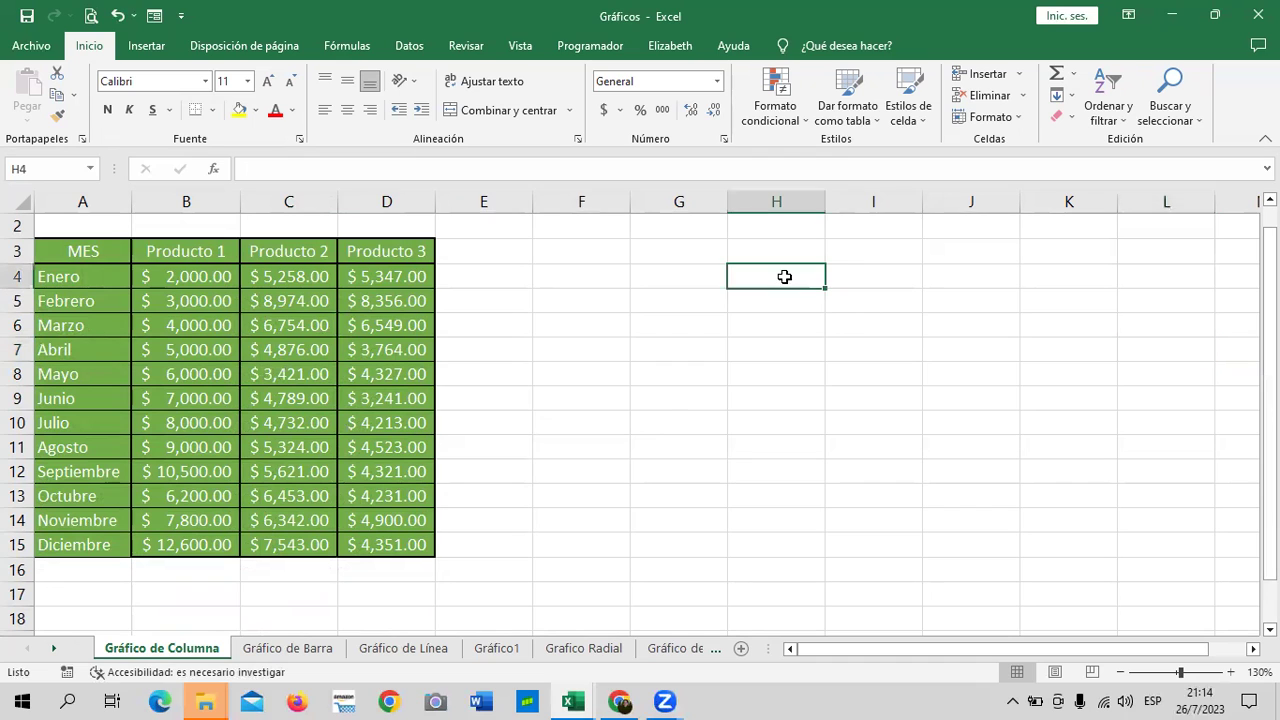
{"action": "left_click", "coordinate": [138, 45]}
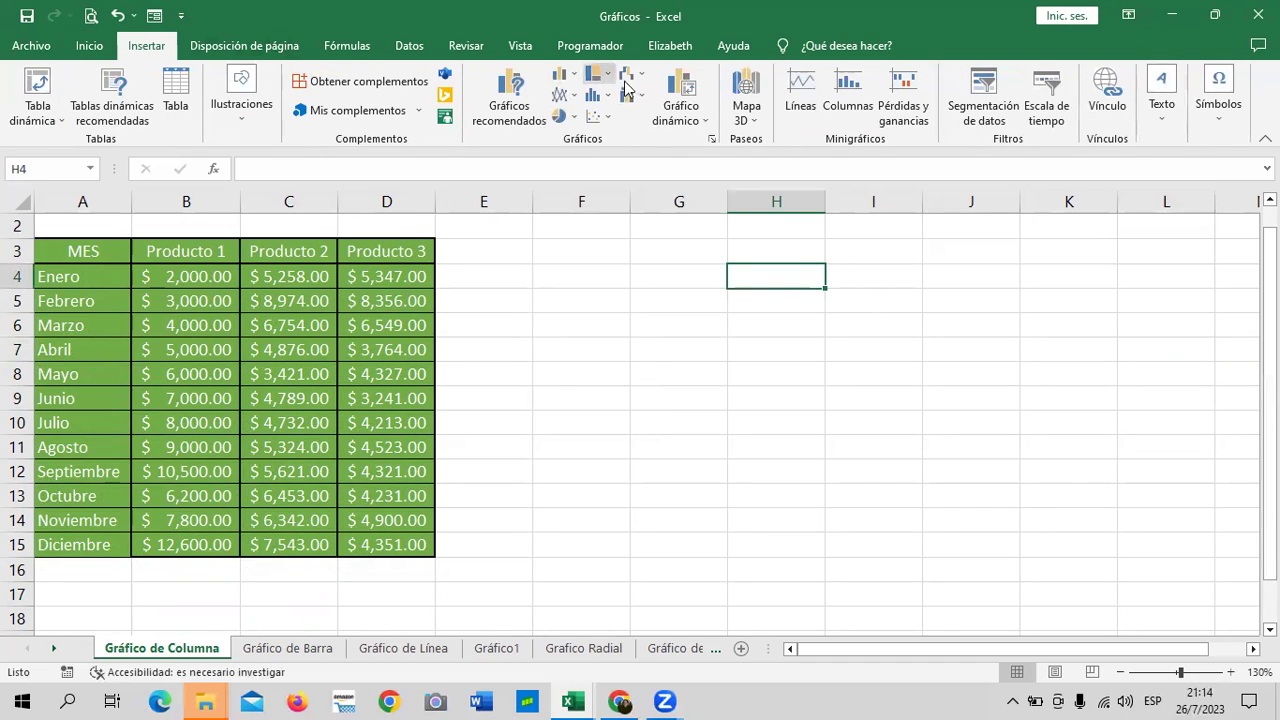
{"action": "left_click", "coordinate": [334, 330]}
{"action": "left_click", "coordinate": [500, 110]}
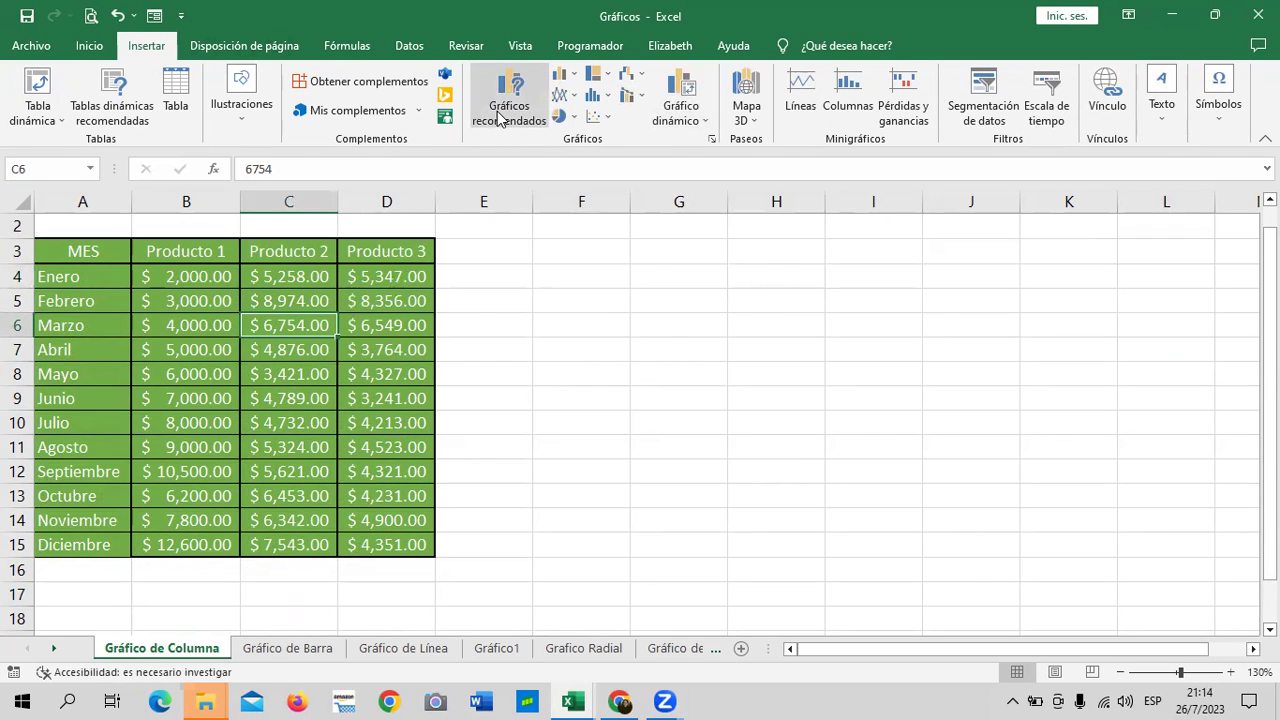
{"action": "left_click", "coordinate": [508, 108]}
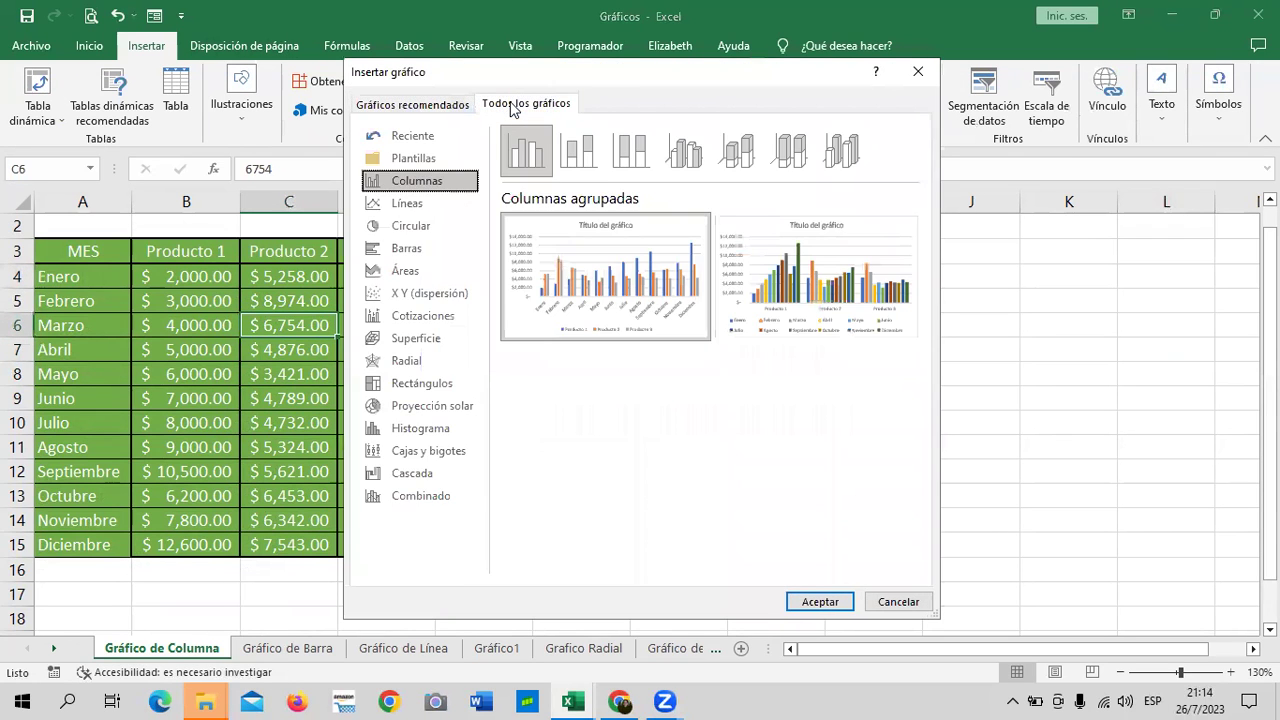
{"action": "left_click_drag", "start_coordinate": [575, 78], "coordinate": [734, 88]}
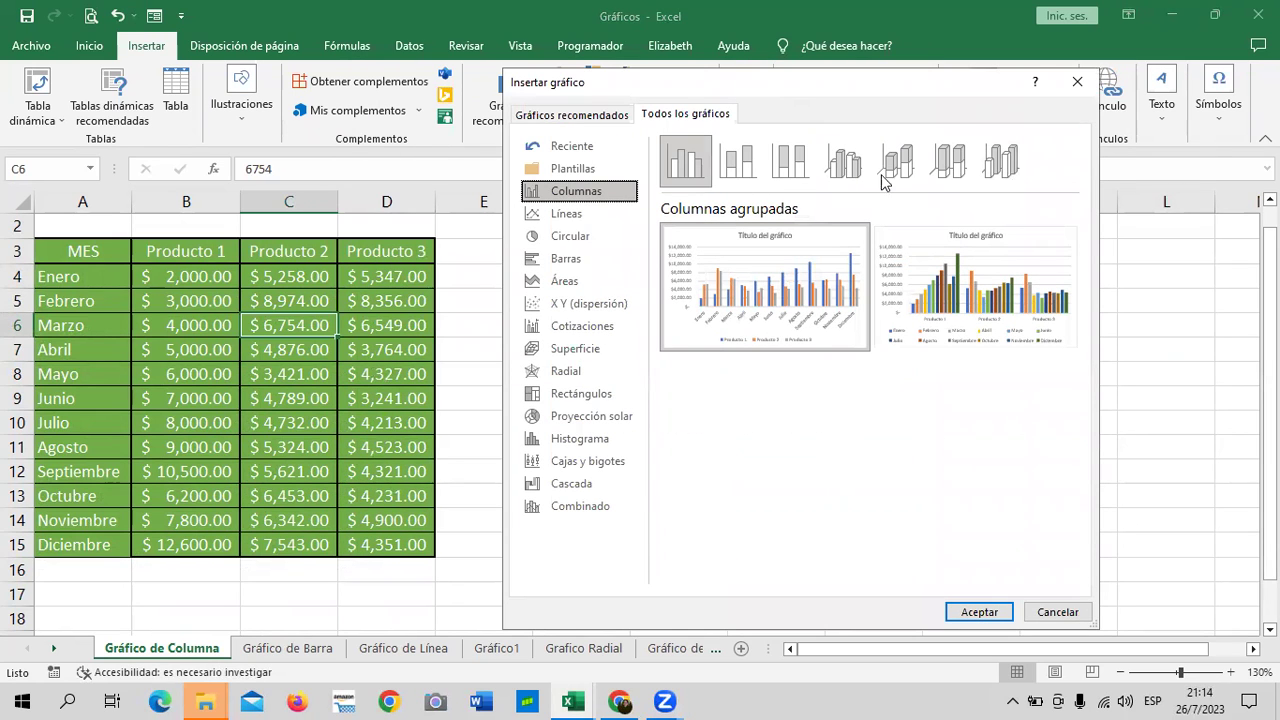
{"action": "left_click", "coordinate": [565, 236]}
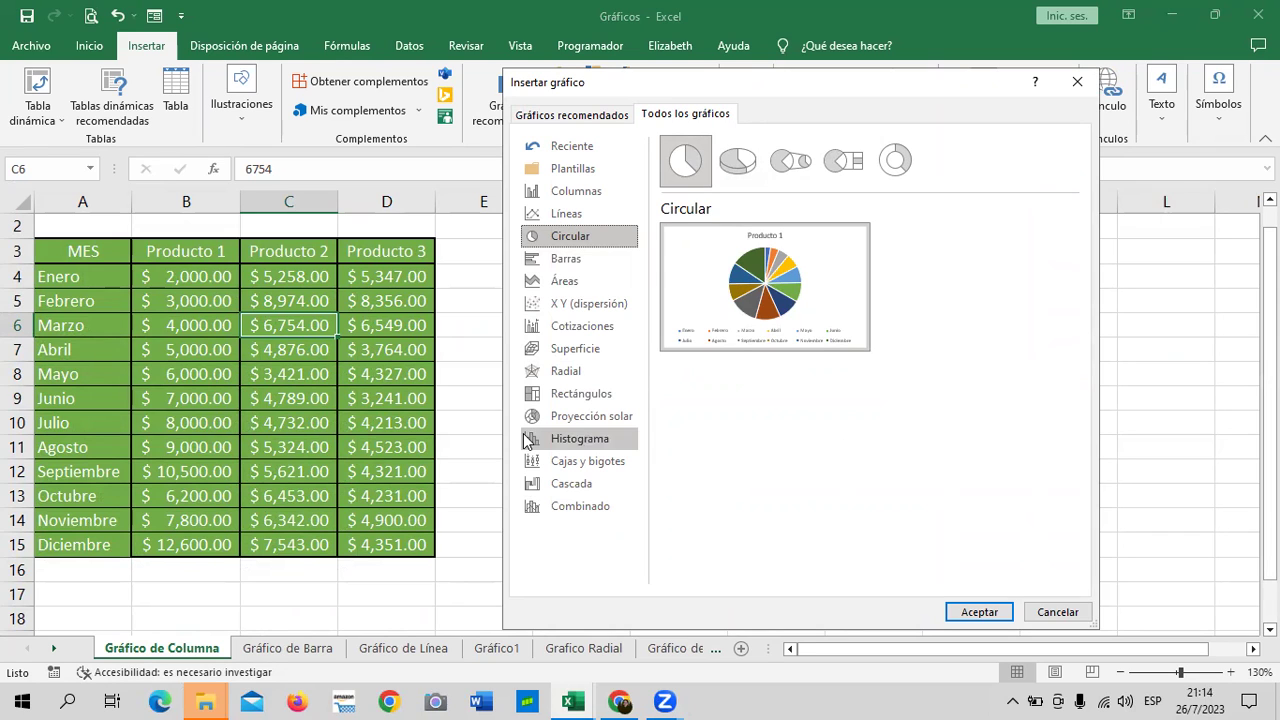
{"action": "left_click", "coordinate": [1077, 81]}
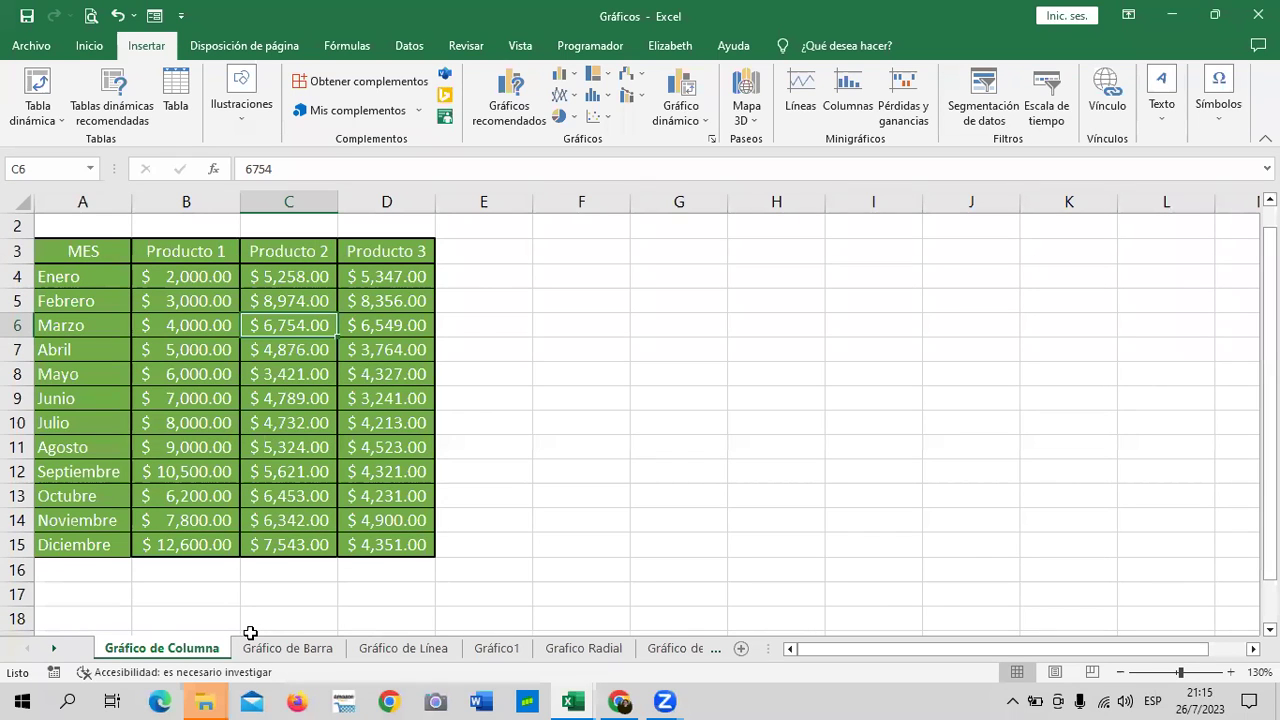
- View the Gráfico de Barra and Gráfico de Línea sheets
{"action": "left_click", "coordinate": [624, 380]}
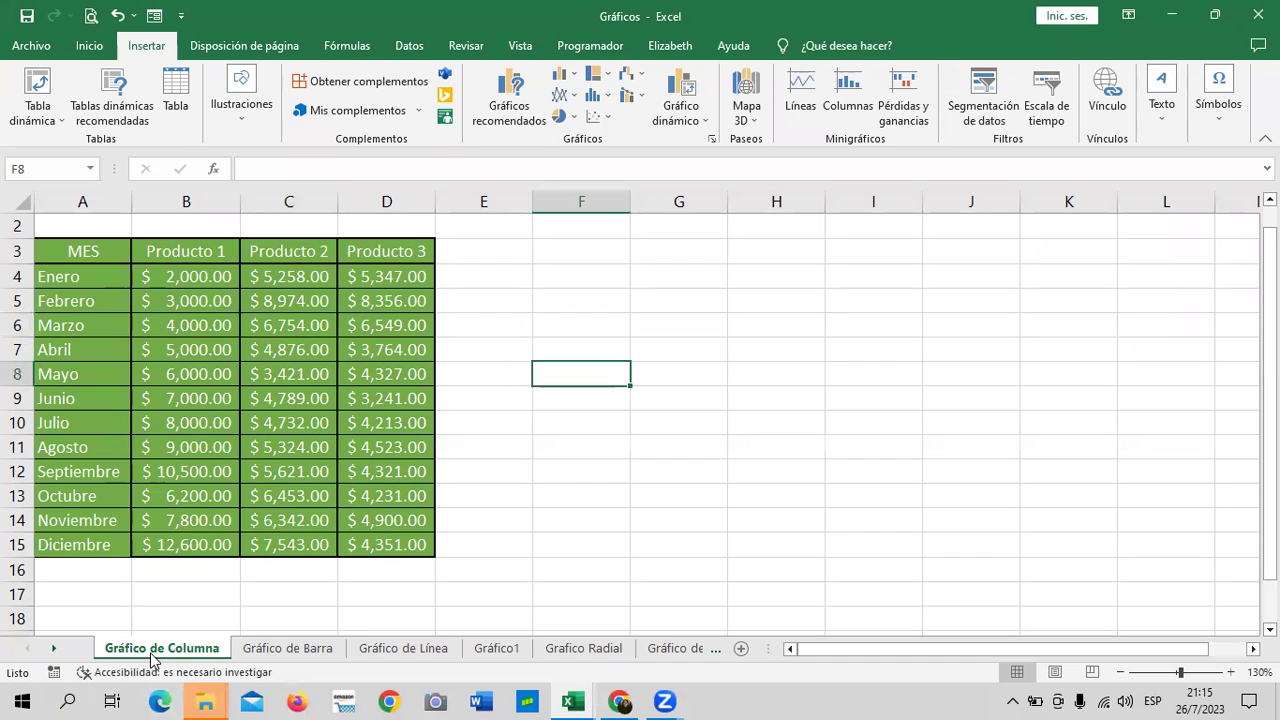
{"action": "left_click", "coordinate": [288, 650]}
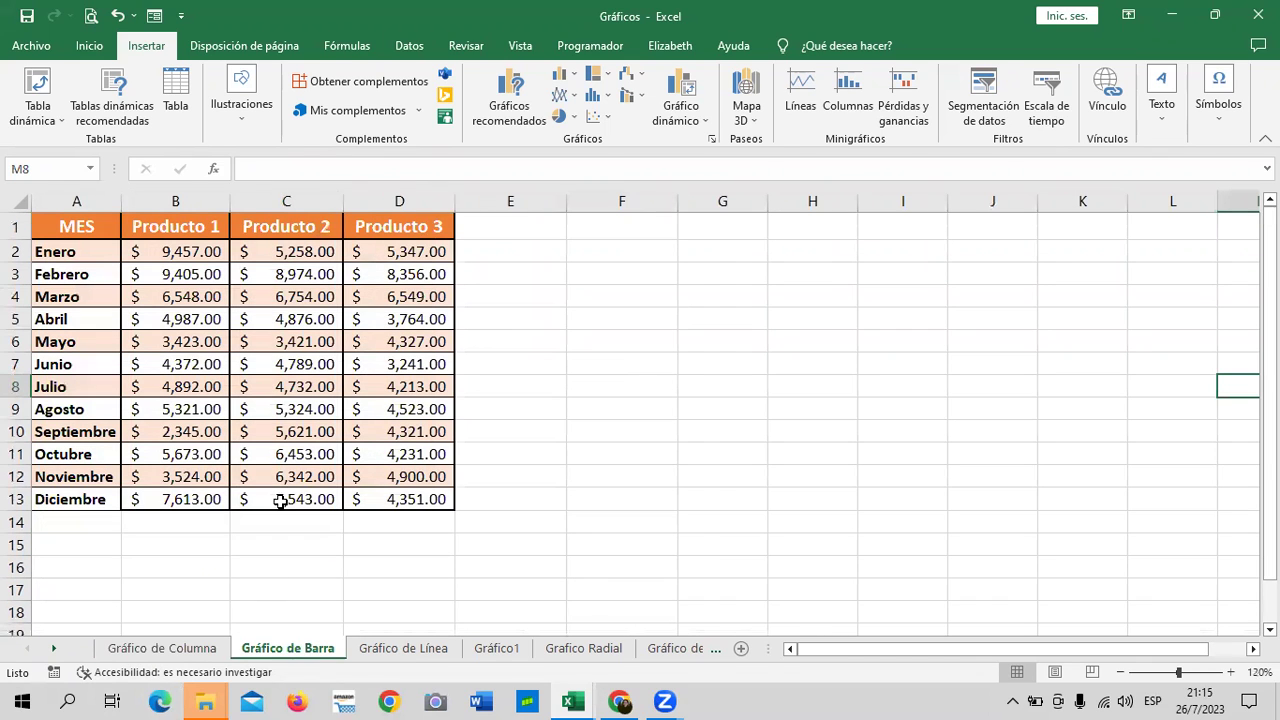
{"action": "left_click", "coordinate": [704, 267]}
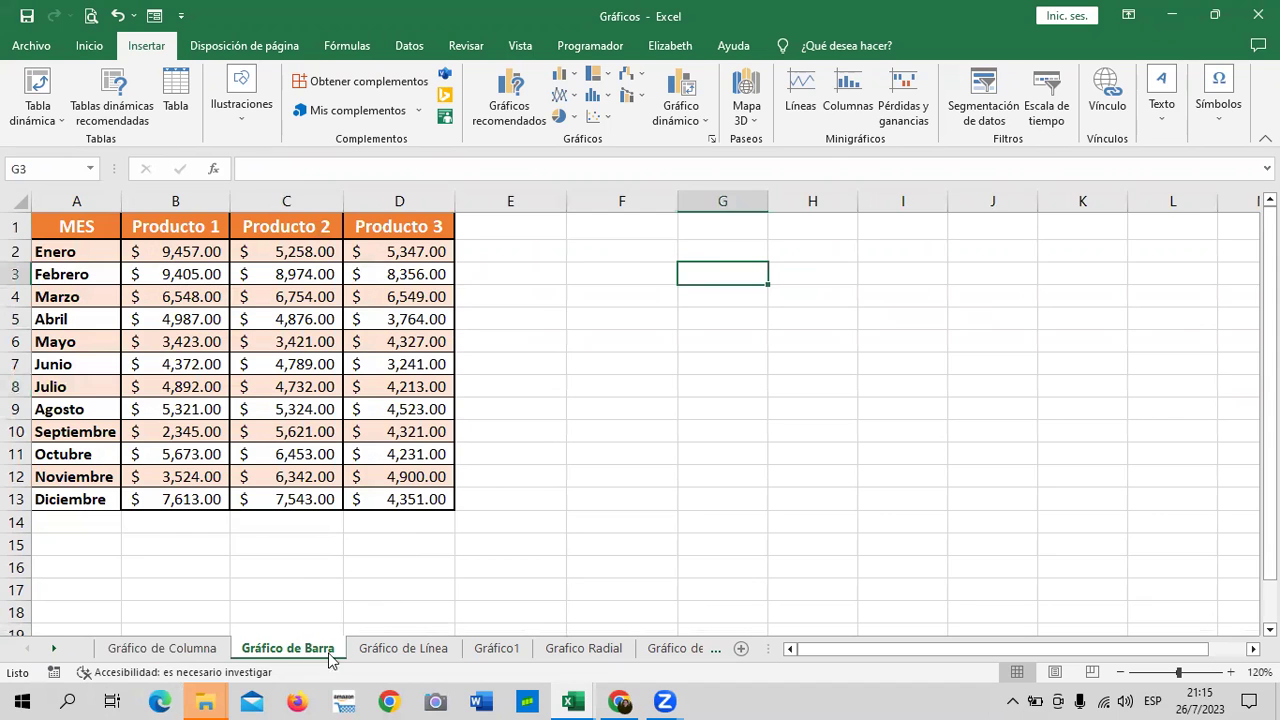
{"action": "left_click", "coordinate": [400, 649]}
{"action": "left_click", "coordinate": [793, 277]}
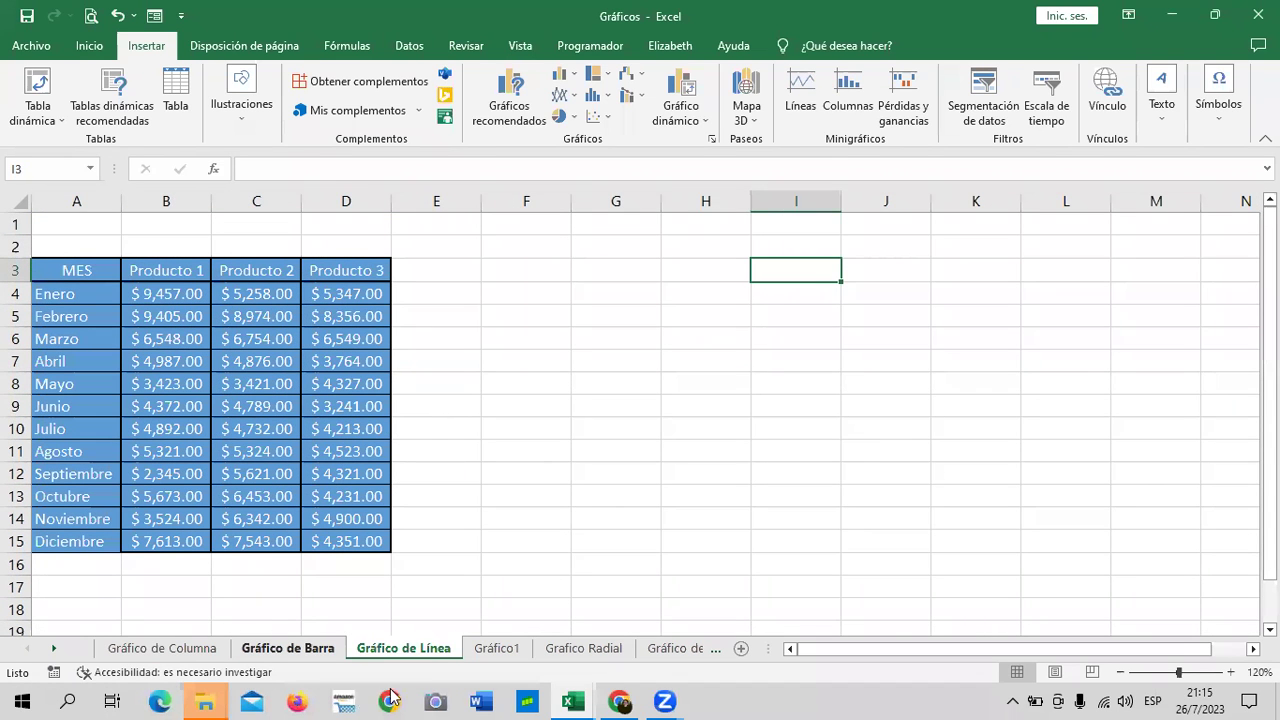
- Compare the Gráfico1 radar chart with its Grafico Radial data sheet
{"action": "left_click", "coordinate": [517, 655]}
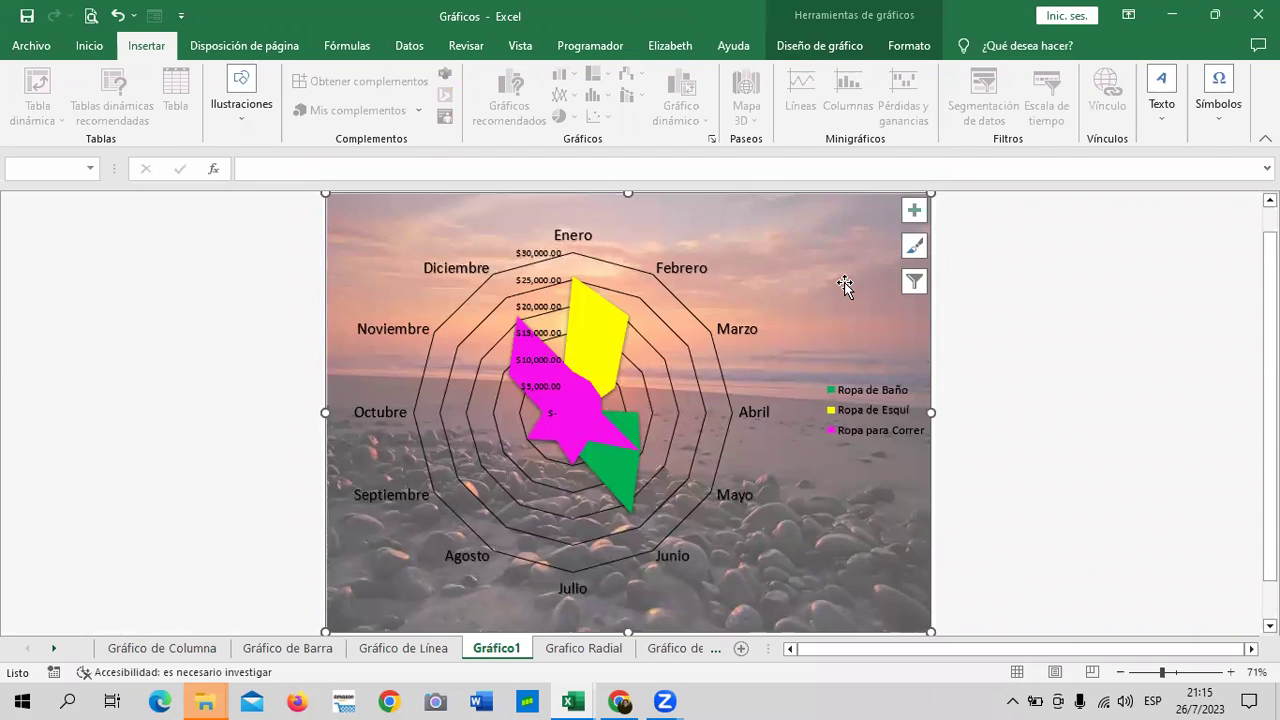
{"action": "left_click", "coordinate": [604, 650]}
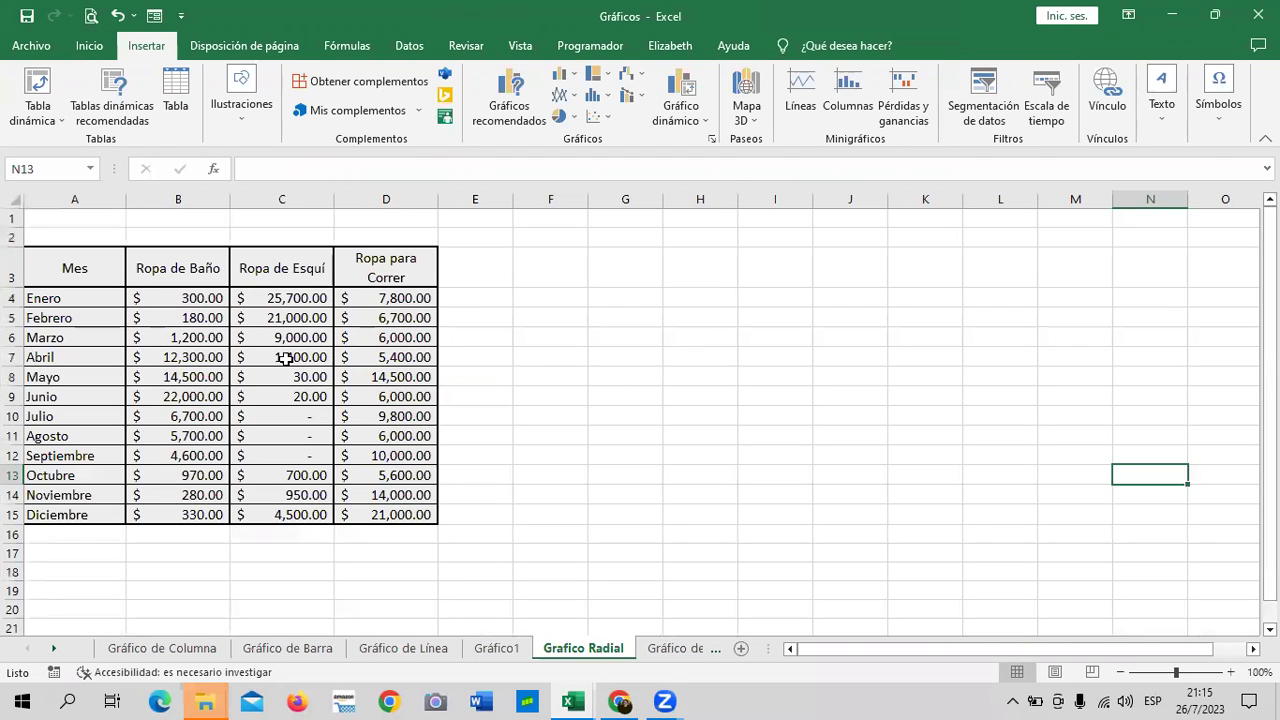
{"action": "left_click", "coordinate": [522, 649]}
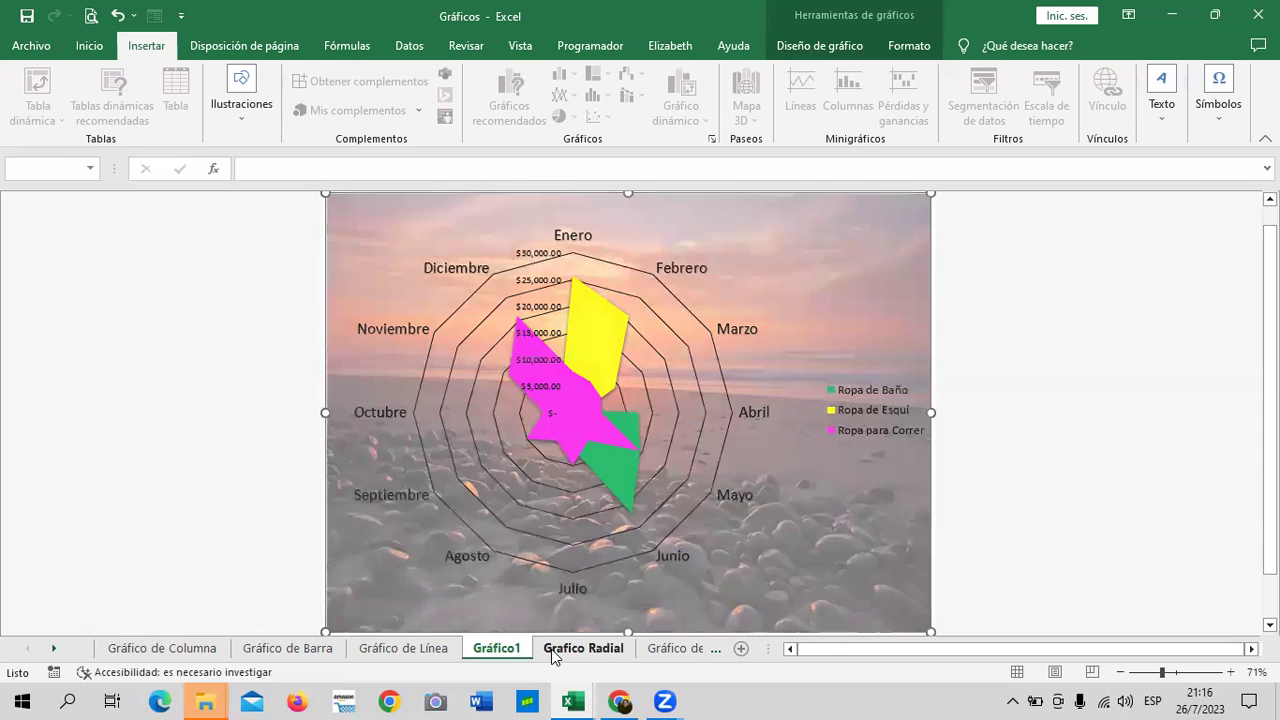
{"action": "left_click", "coordinate": [551, 649]}
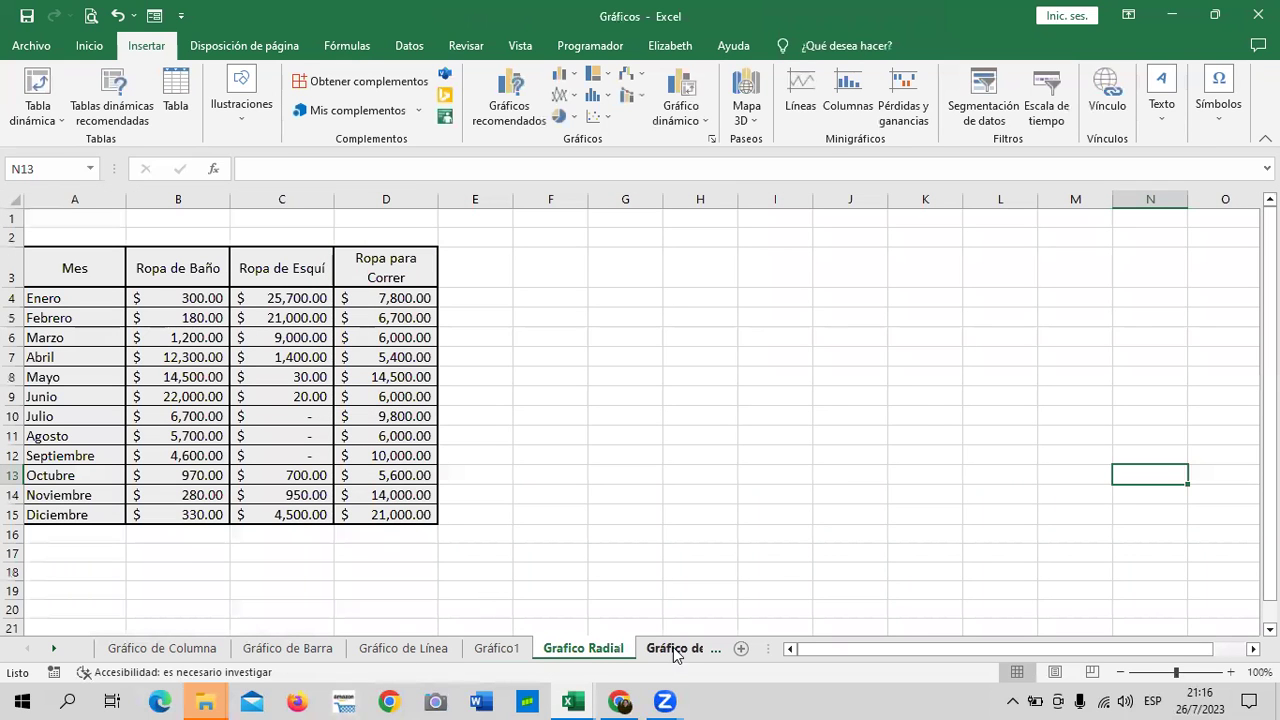
- Pass through Gráfico de Área to the Minigraficos sheet, then scroll the tabs back to the start
{"action": "left_click", "coordinate": [676, 650]}
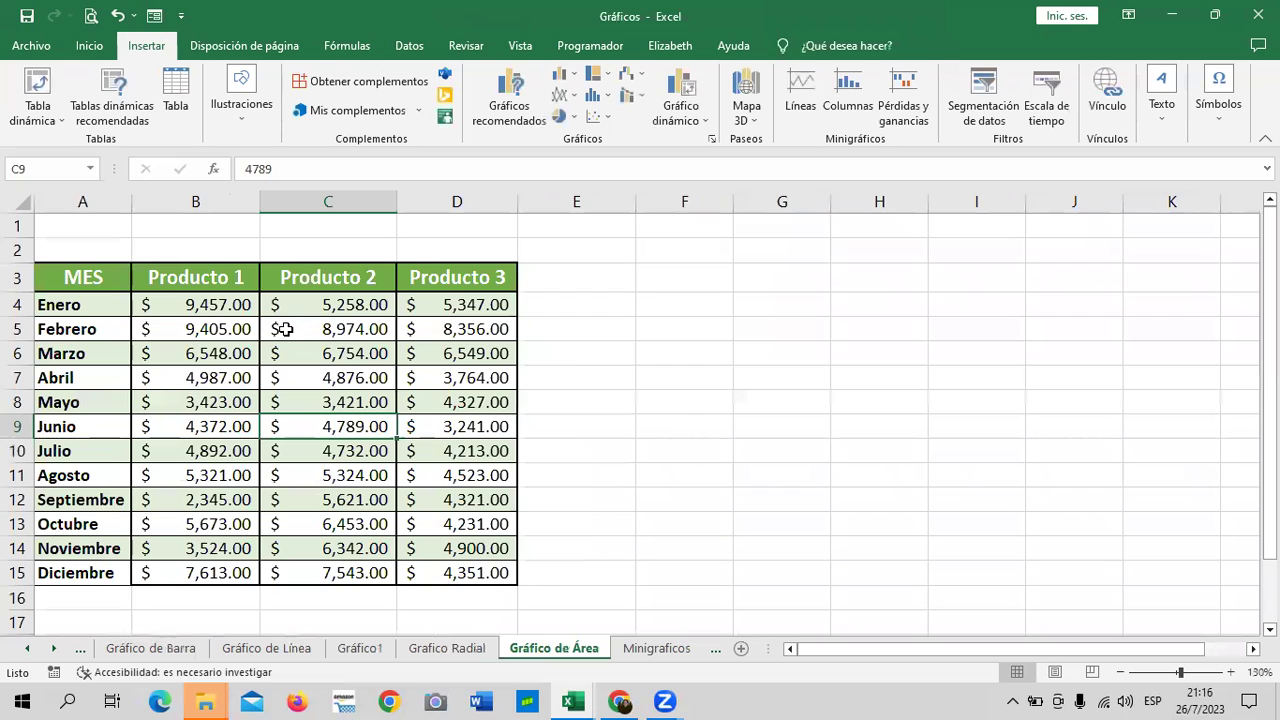
{"action": "left_click", "coordinate": [639, 652]}
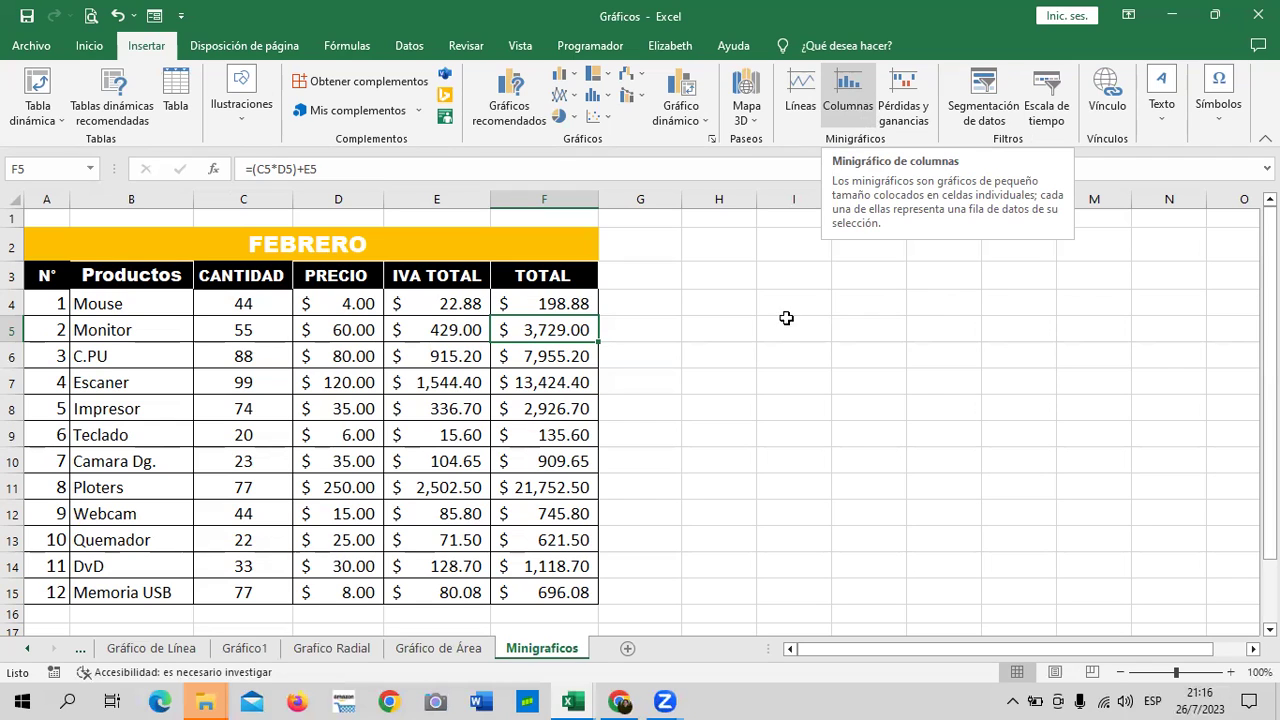
{"action": "left_click", "coordinate": [849, 432]}
{"action": "left_click", "coordinate": [28, 649]}
{"action": "left_click", "coordinate": [28, 649]}
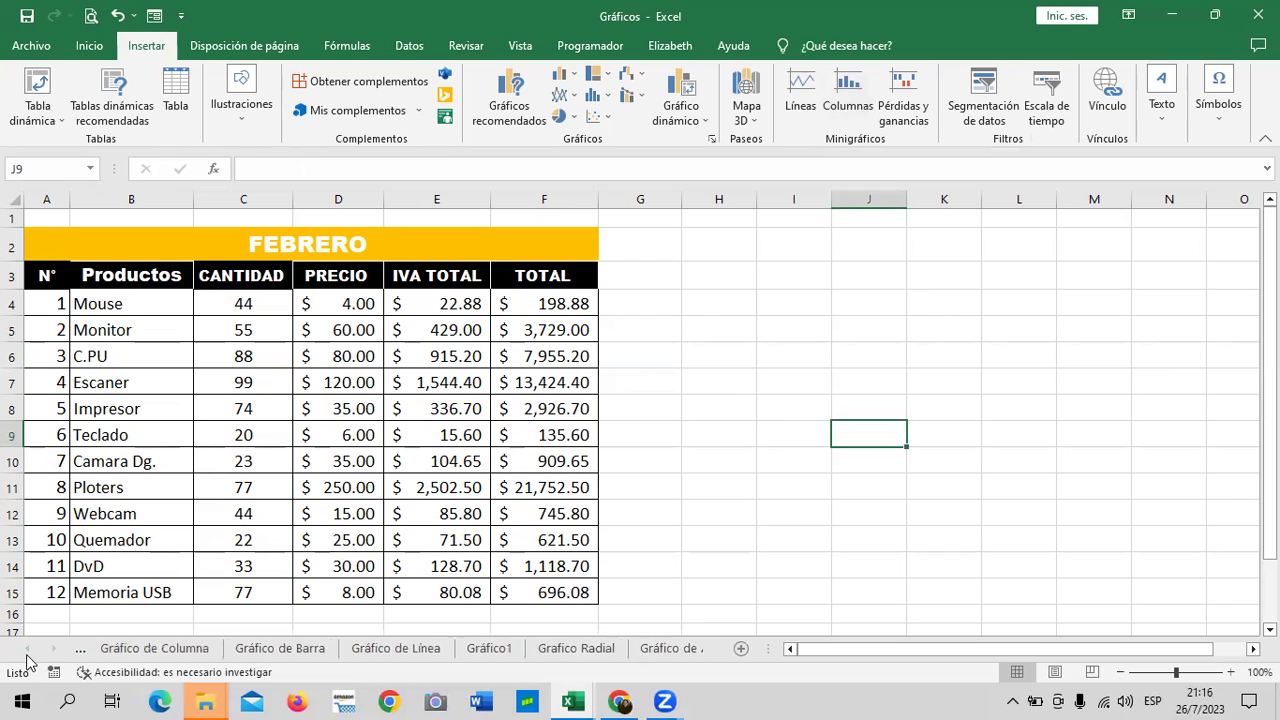
- Go to the Gráfico de Columna sheet and click around the Producto 1–3 sales table
{"action": "left_click", "coordinate": [158, 650]}
{"action": "left_click", "coordinate": [660, 243]}
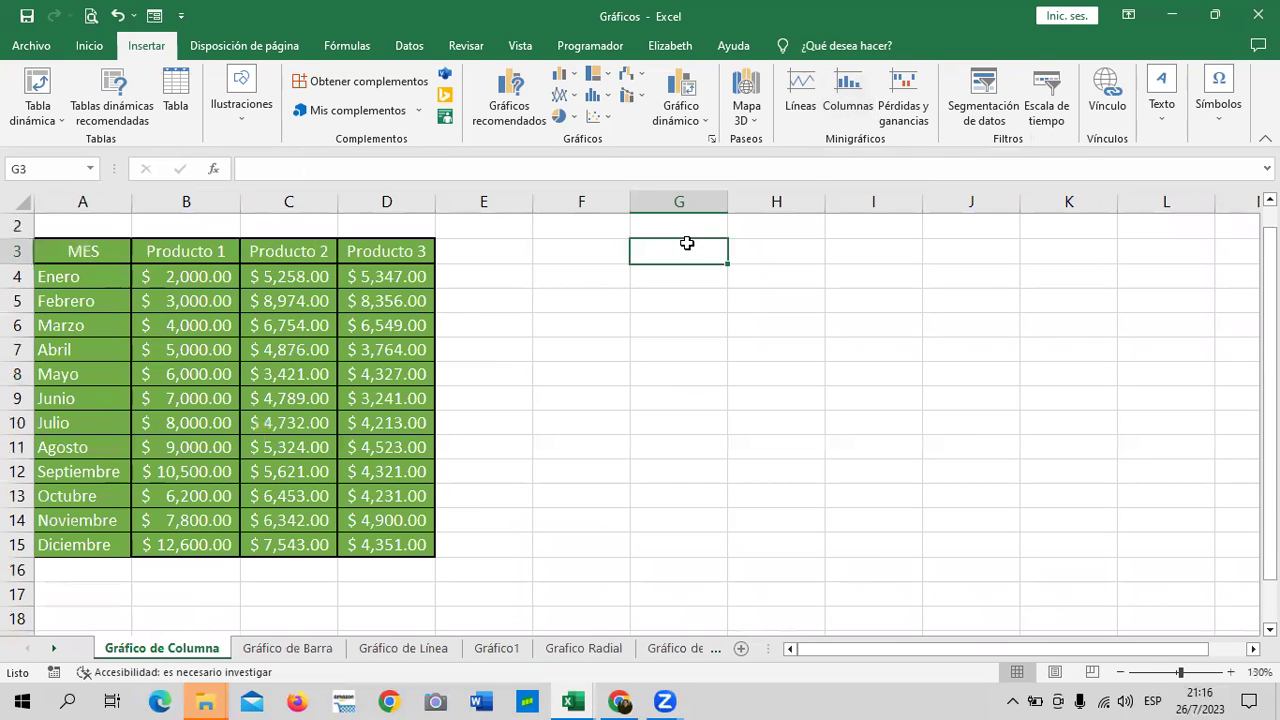
{"action": "left_click", "coordinate": [341, 374]}
{"action": "left_click", "coordinate": [190, 328]}
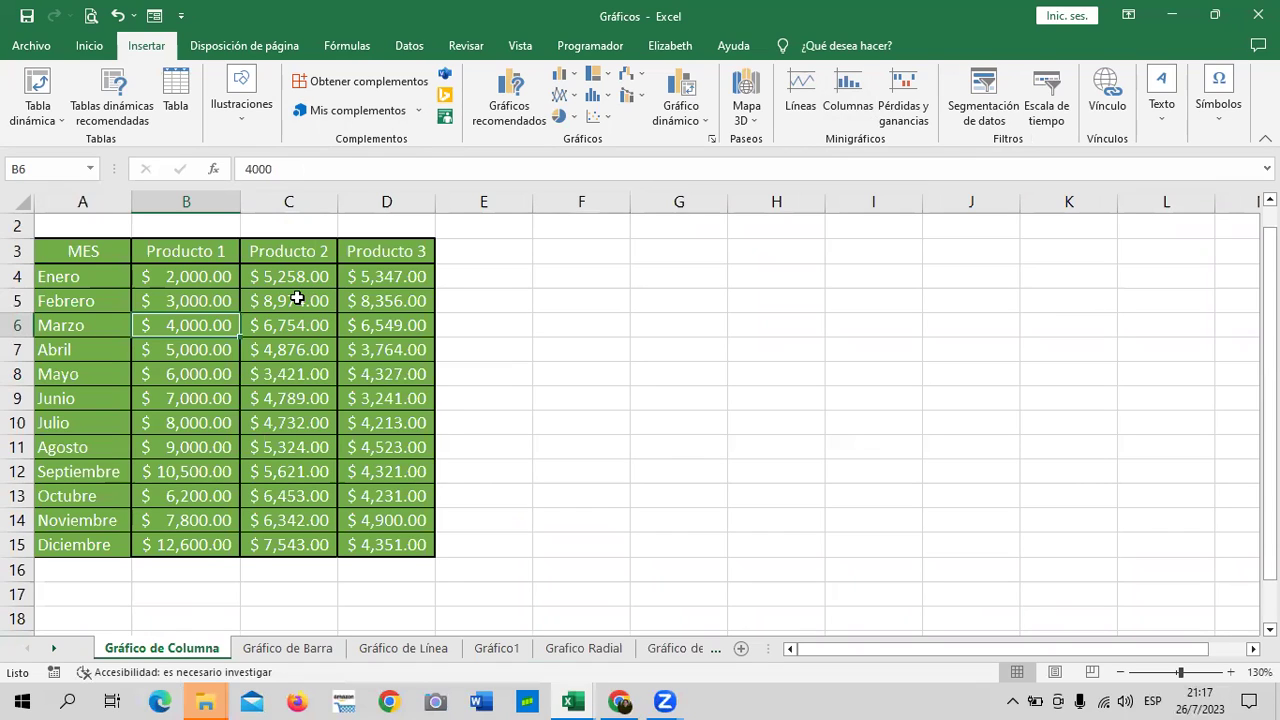
{"action": "left_click", "coordinate": [877, 277]}
- Try Gráficos recomendados, dismiss the data warning, and select A3:D15 before clicking C7
{"action": "left_click", "coordinate": [509, 100]}
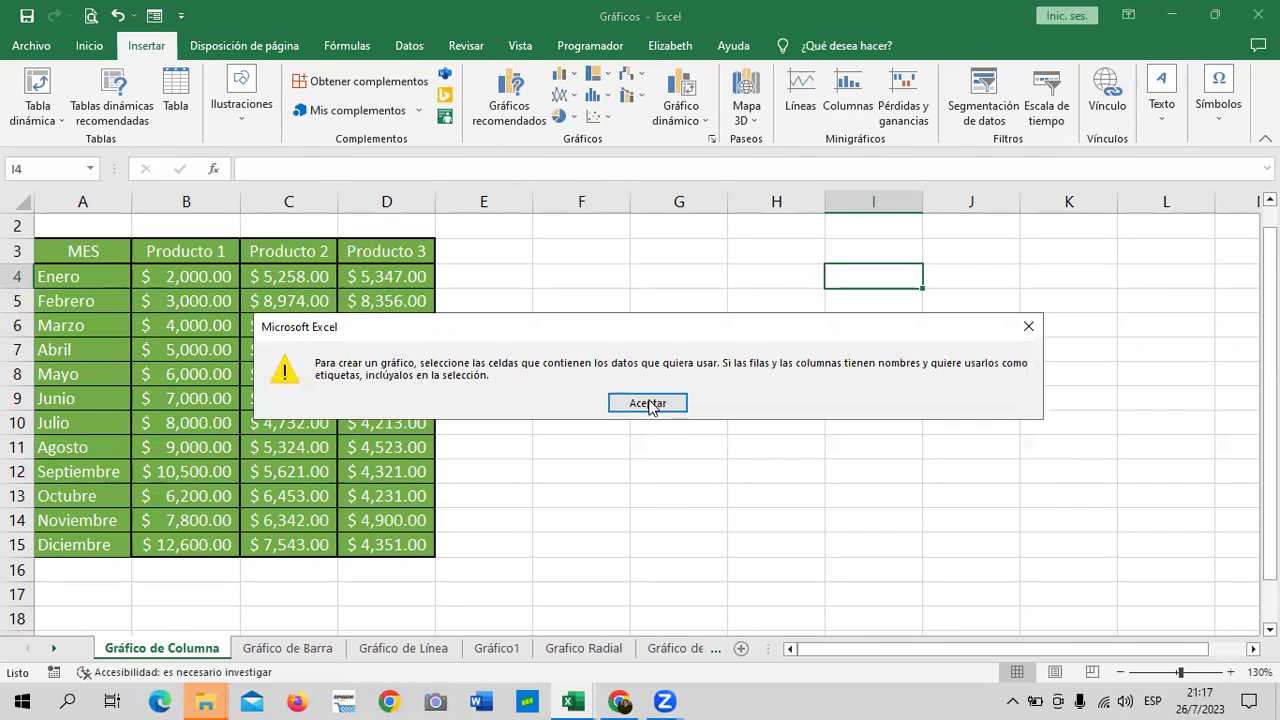
{"action": "left_click", "coordinate": [648, 403]}
{"action": "left_click_drag", "start_coordinate": [78, 250], "coordinate": [432, 544]}
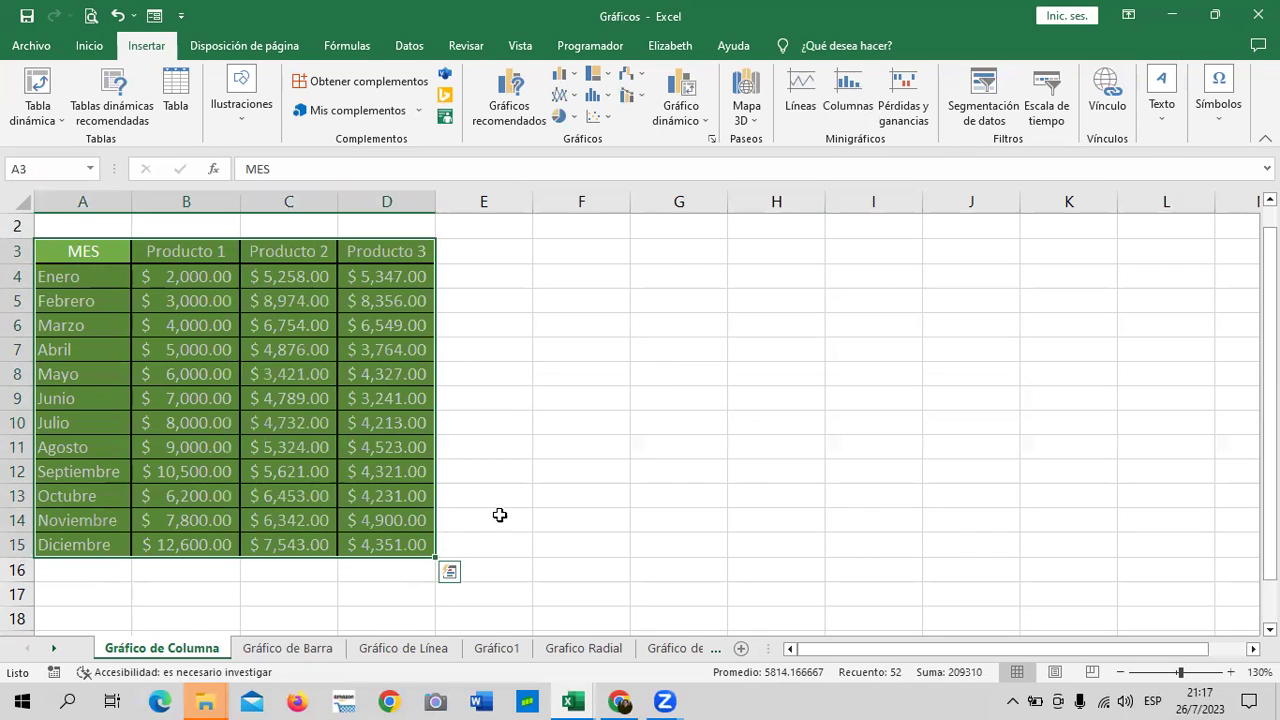
{"action": "left_click", "coordinate": [832, 370]}
{"action": "left_click", "coordinate": [253, 354]}
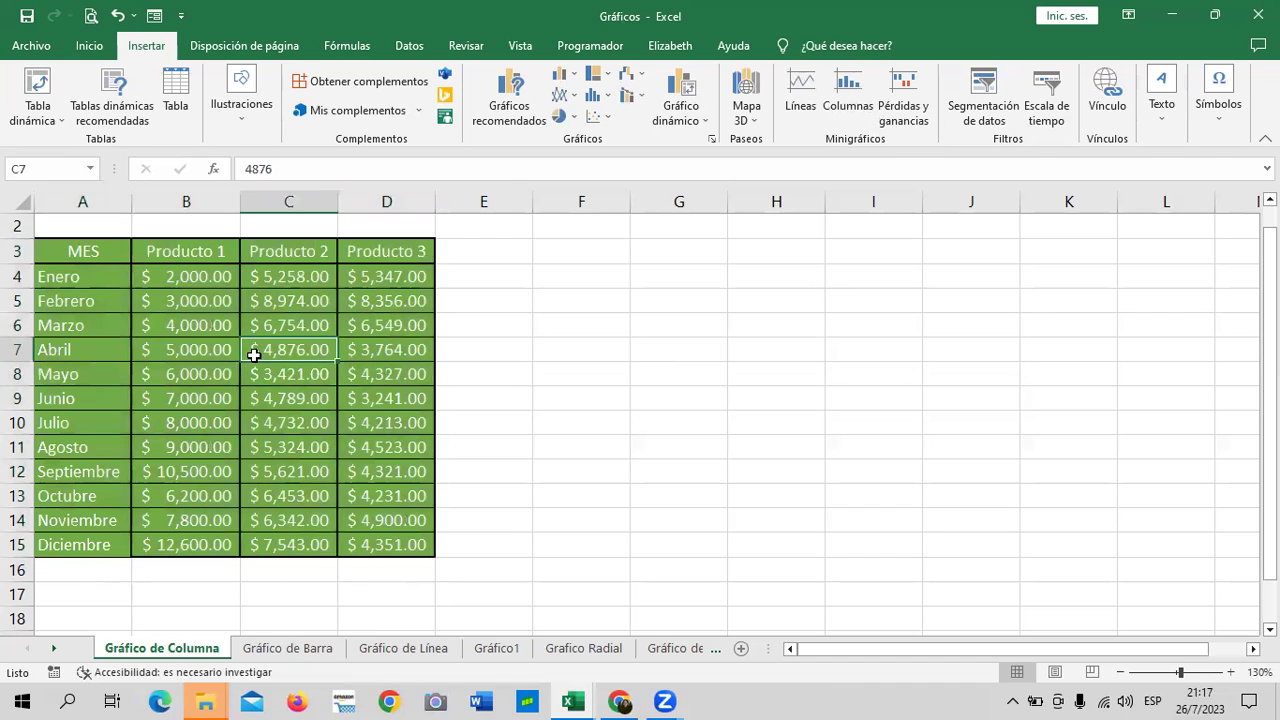
- Open Gráficos recomendados for the sales table and switch to the Todos los gráficos list
{"action": "left_click", "coordinate": [490, 102]}
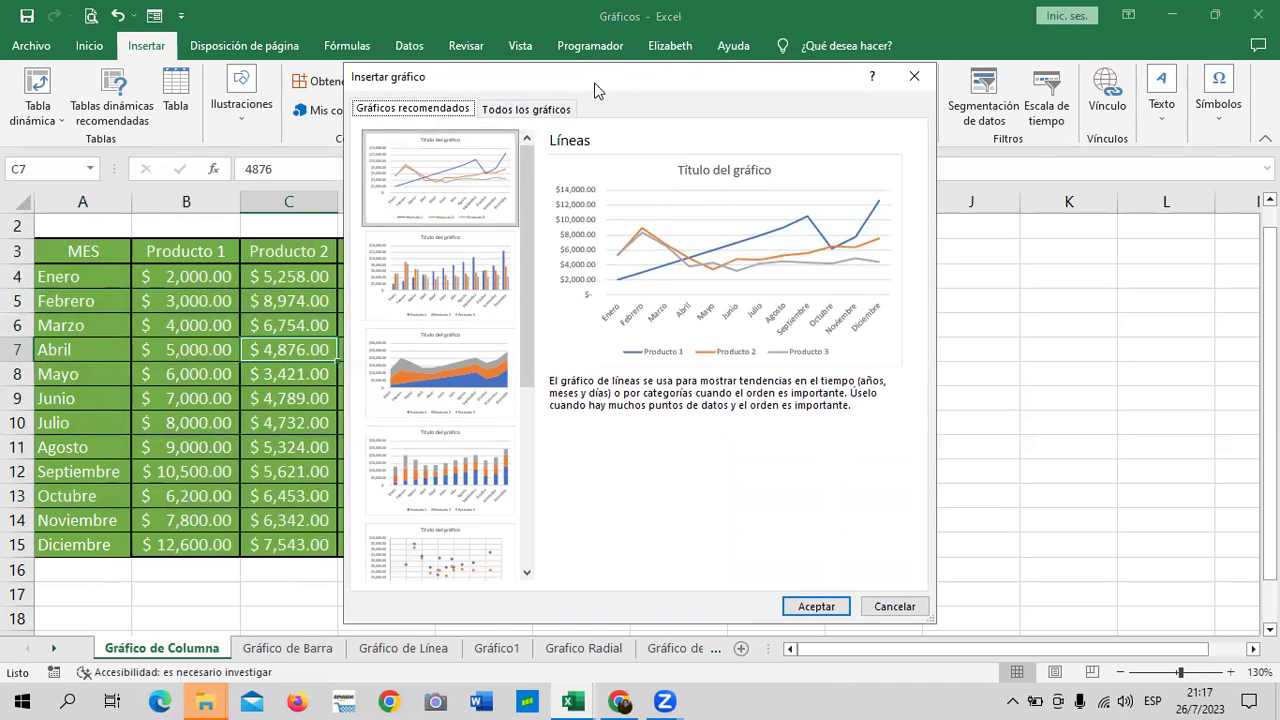
{"action": "left_click_drag", "start_coordinate": [594, 90], "coordinate": [618, 110]}
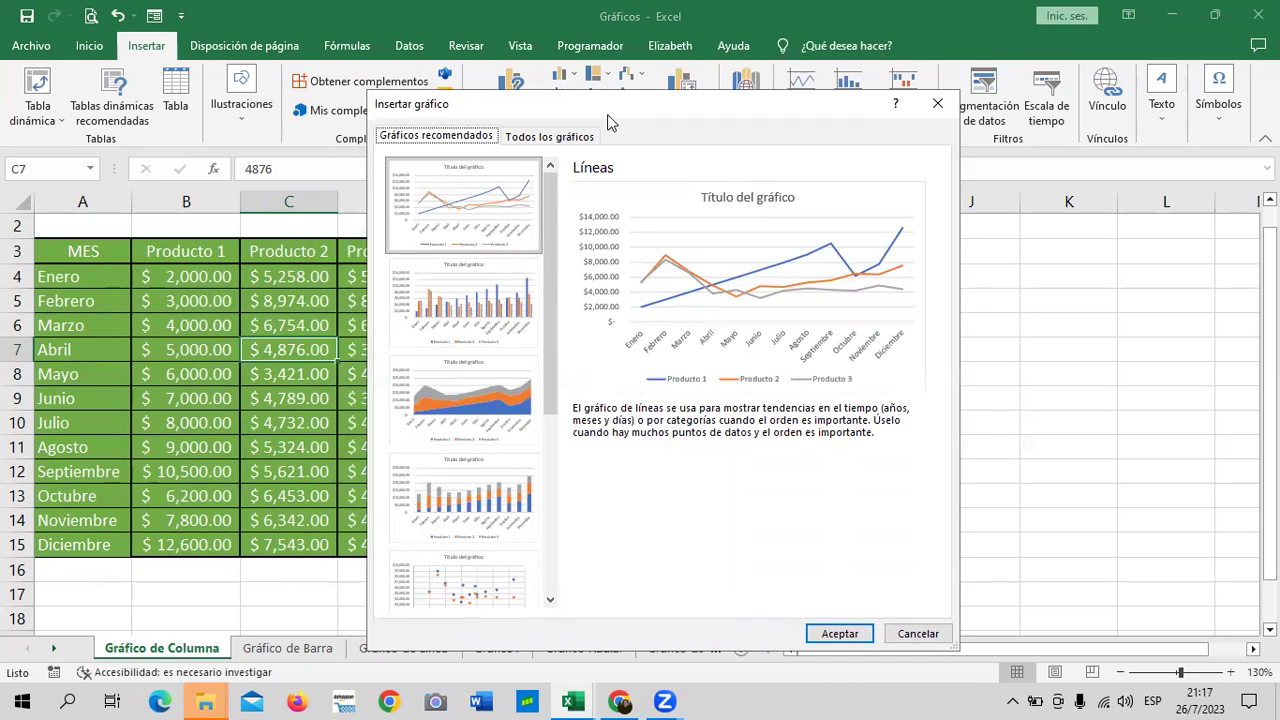
{"action": "scroll", "coordinate": [495, 268], "scroll_direction": "down", "scroll_amount": 3}
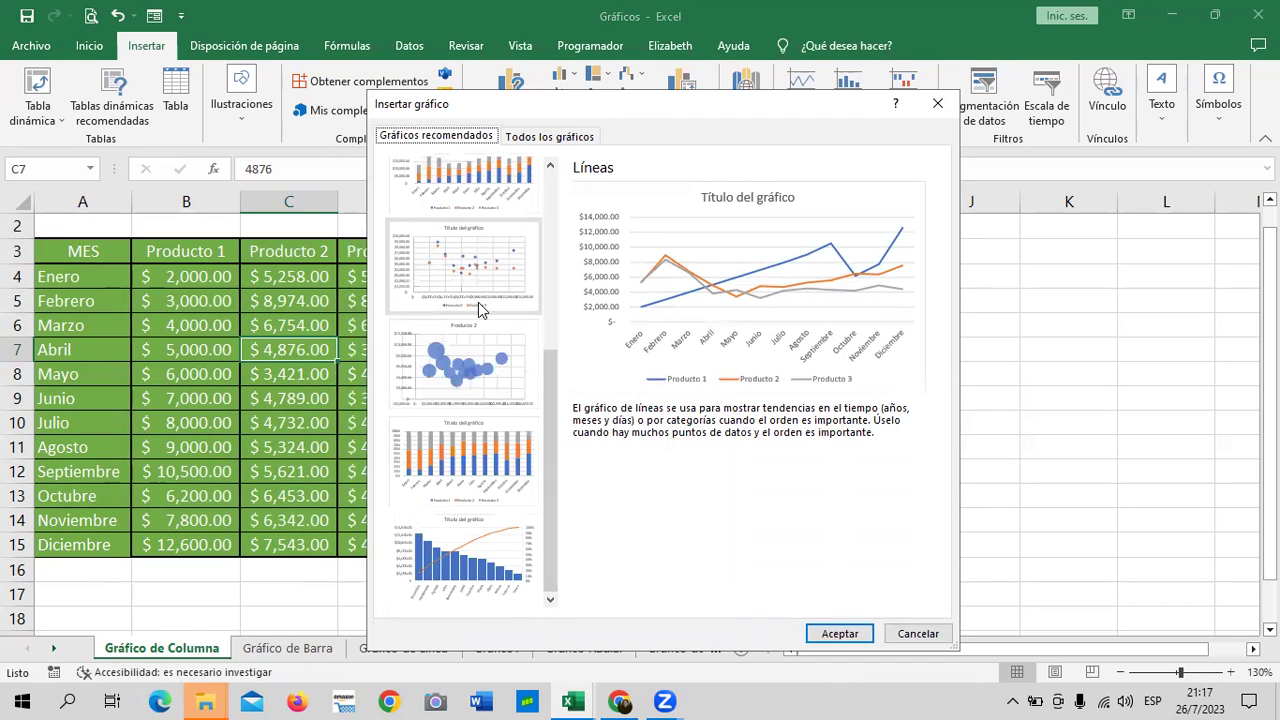
{"action": "scroll", "coordinate": [495, 340], "scroll_direction": "up", "scroll_amount": 3}
{"action": "scroll", "coordinate": [495, 340], "scroll_direction": "down", "scroll_amount": 3}
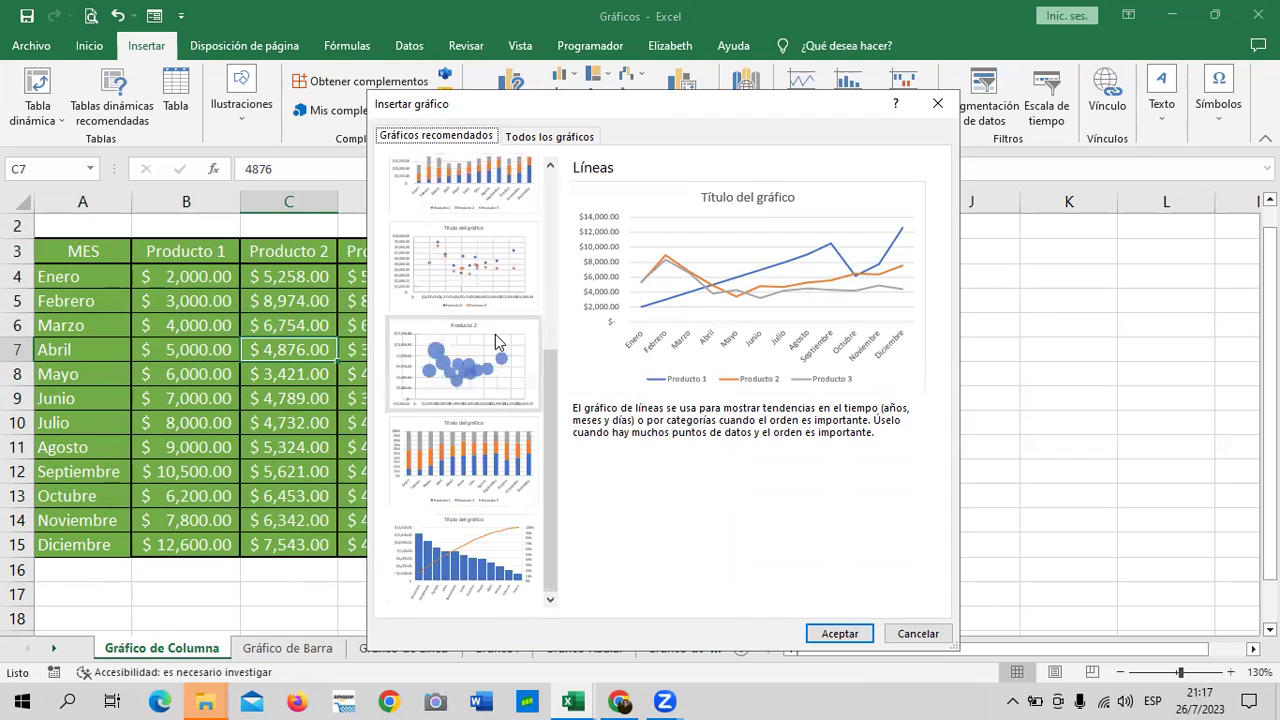
{"action": "scroll", "coordinate": [495, 334], "scroll_direction": "up", "scroll_amount": 3}
{"action": "left_click", "coordinate": [583, 137]}
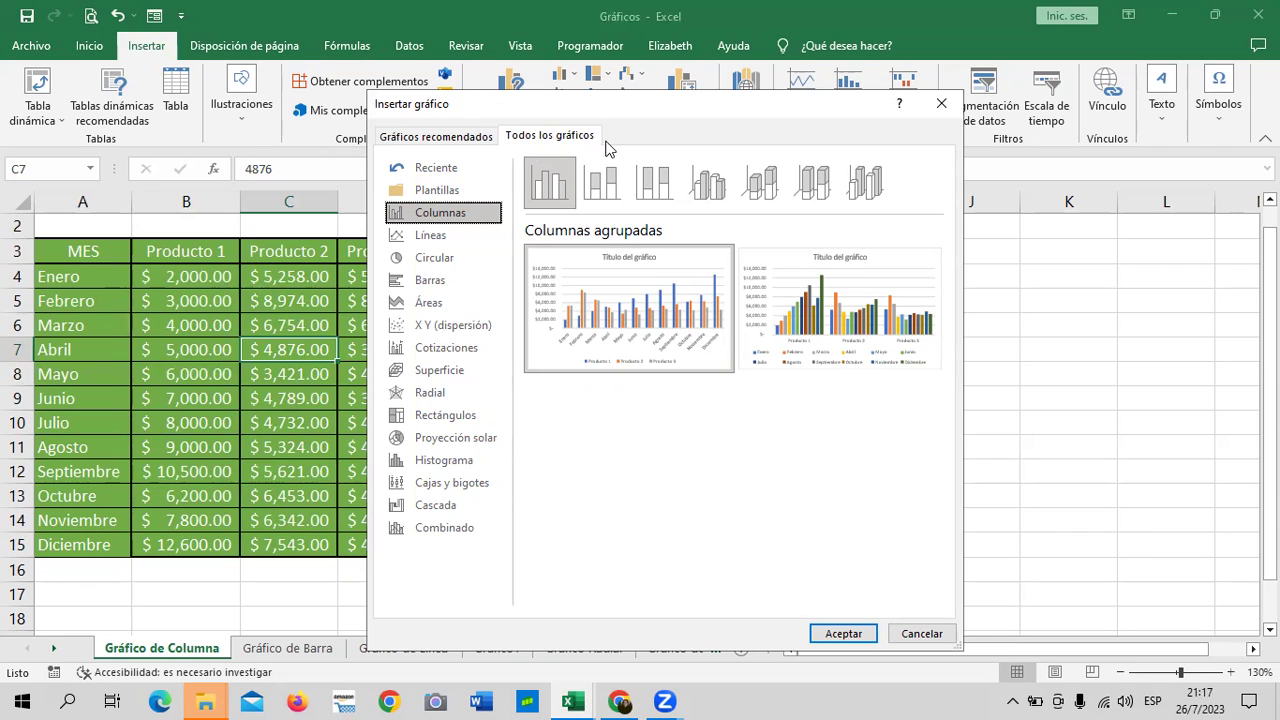
{"action": "mouse_move", "coordinate": [615, 107]}
{"action": "left_mouse_down"}
{"action": "mouse_move", "coordinate": [619, 203]}
{"action": "mouse_move", "coordinate": [678, 88]}
{"action": "left_mouse_up"}
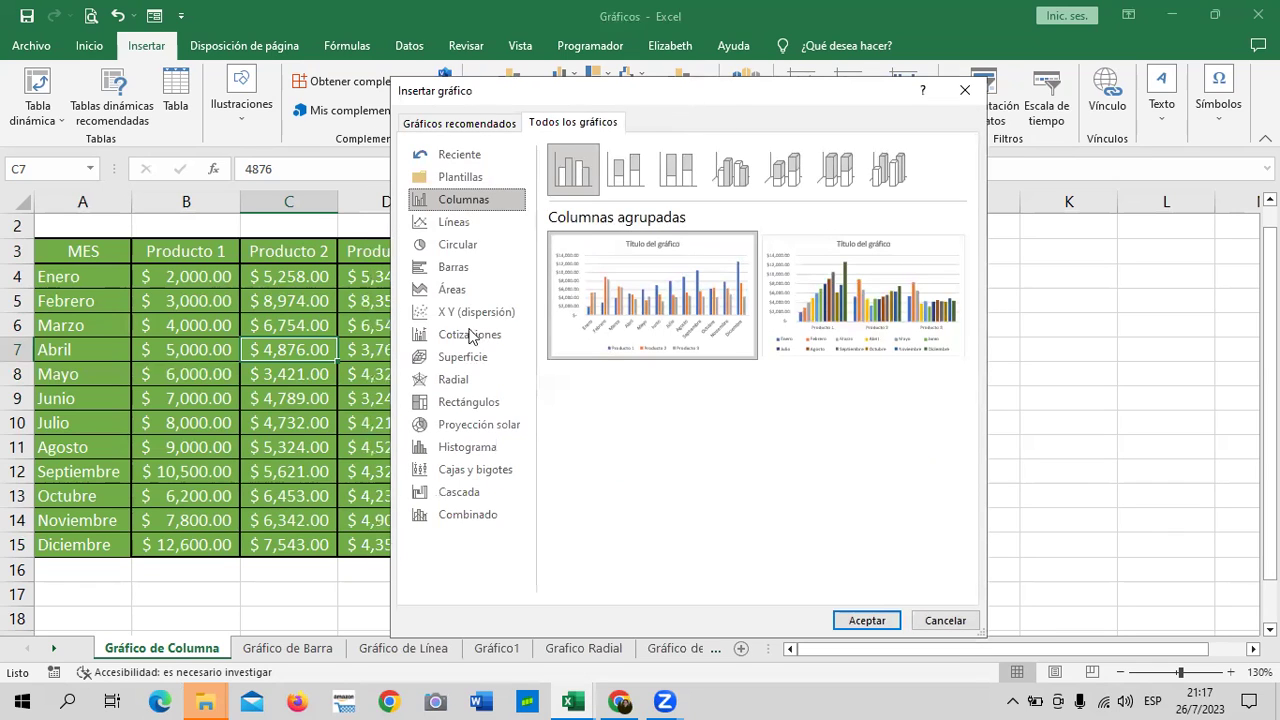
- Preview line, pie, bar, area, scatter, stock, surface and filled radar charts
{"action": "left_click", "coordinate": [476, 221]}
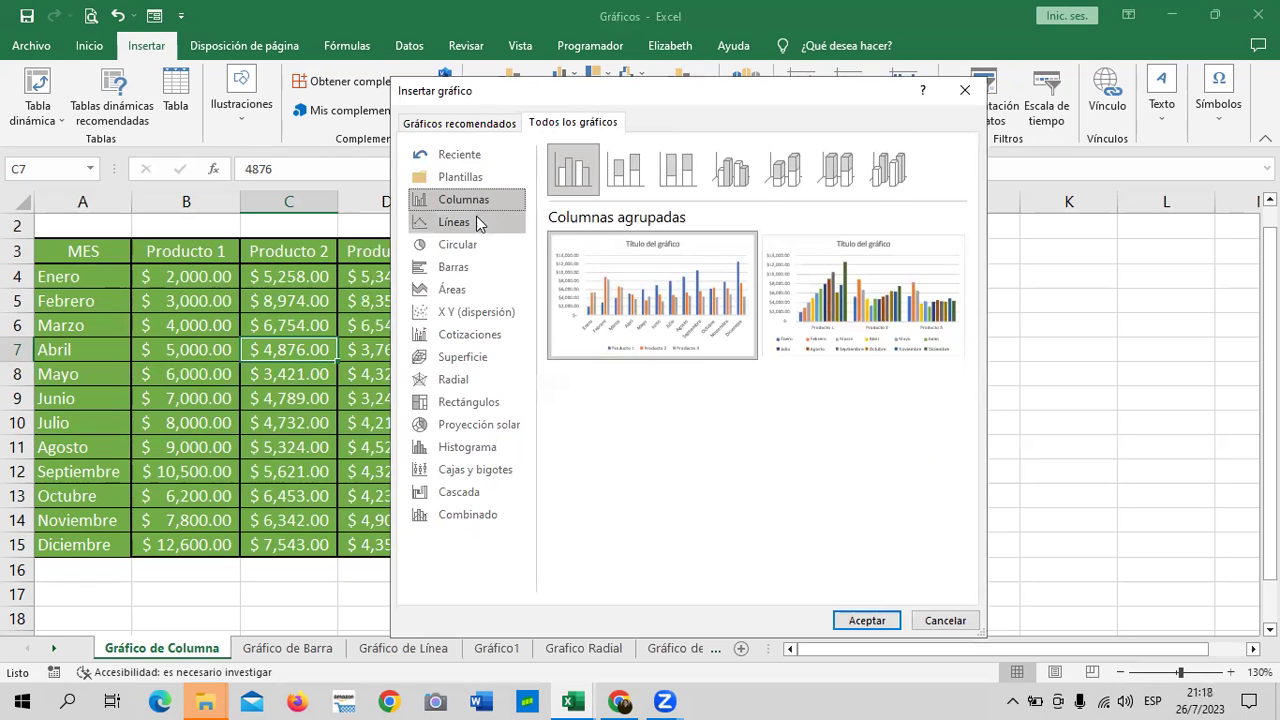
{"action": "left_click", "coordinate": [477, 246]}
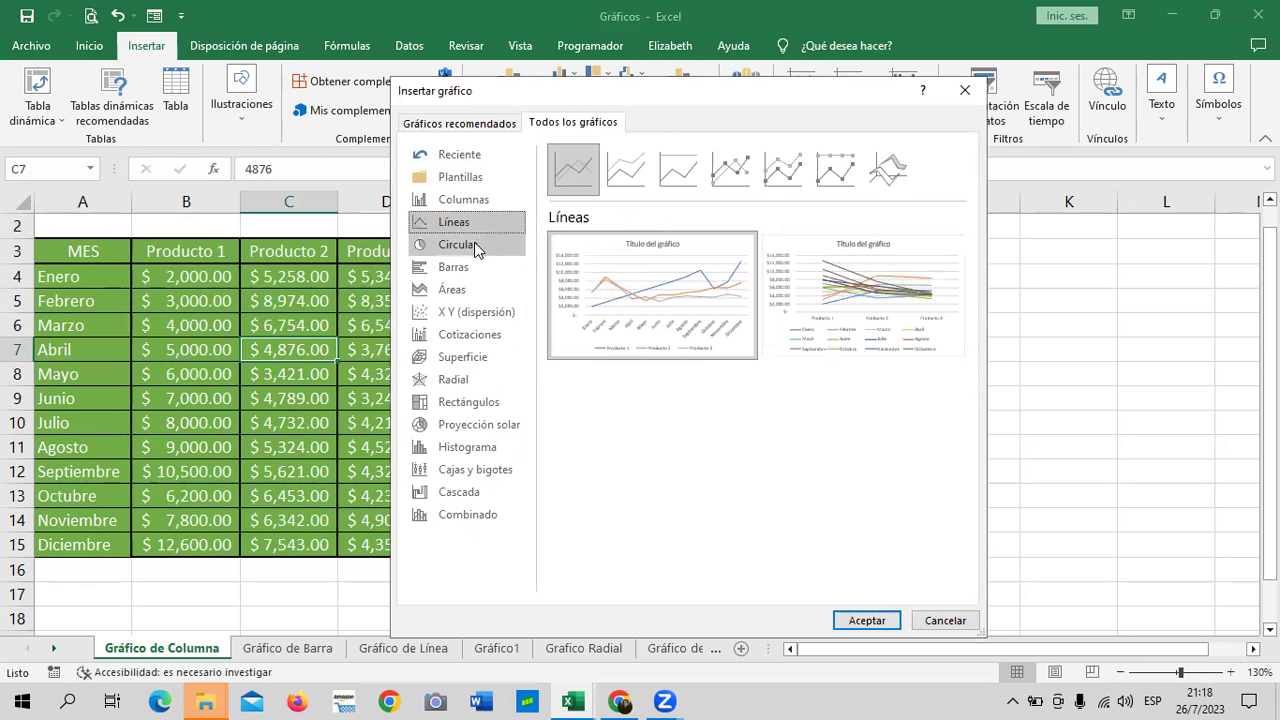
{"action": "left_click", "coordinate": [478, 266]}
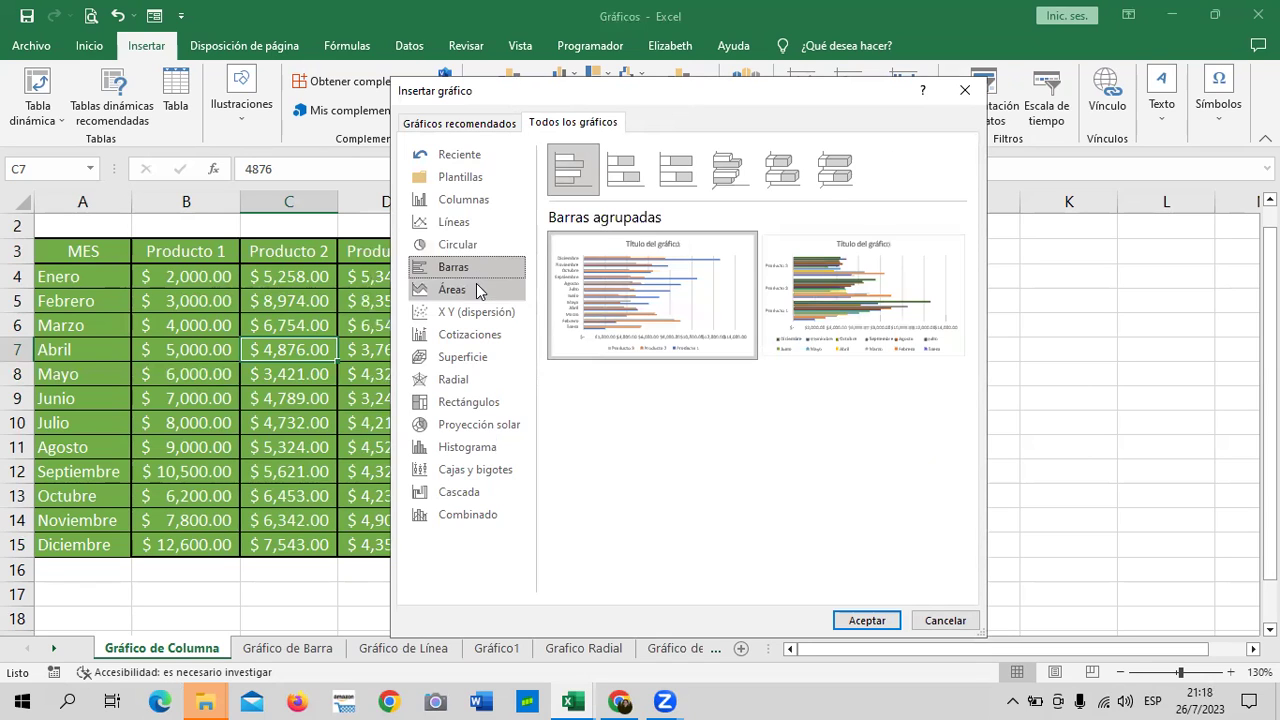
{"action": "left_click", "coordinate": [478, 296]}
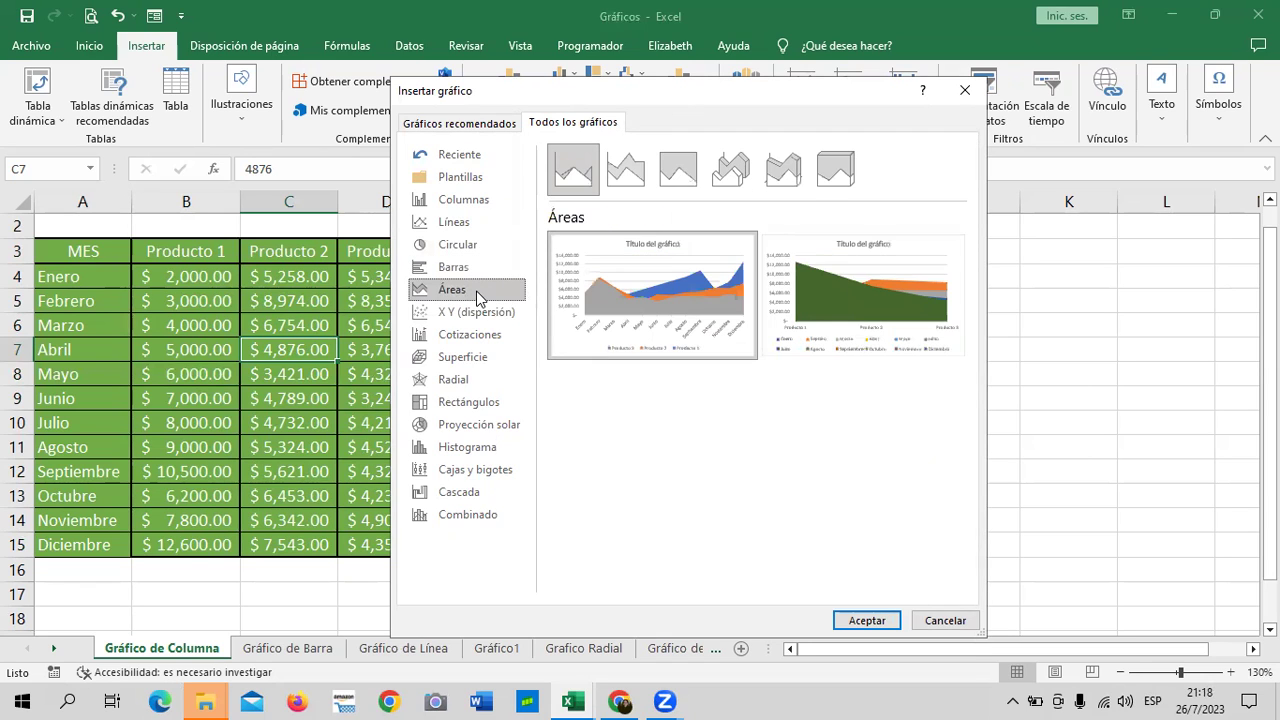
{"action": "left_click", "coordinate": [478, 316]}
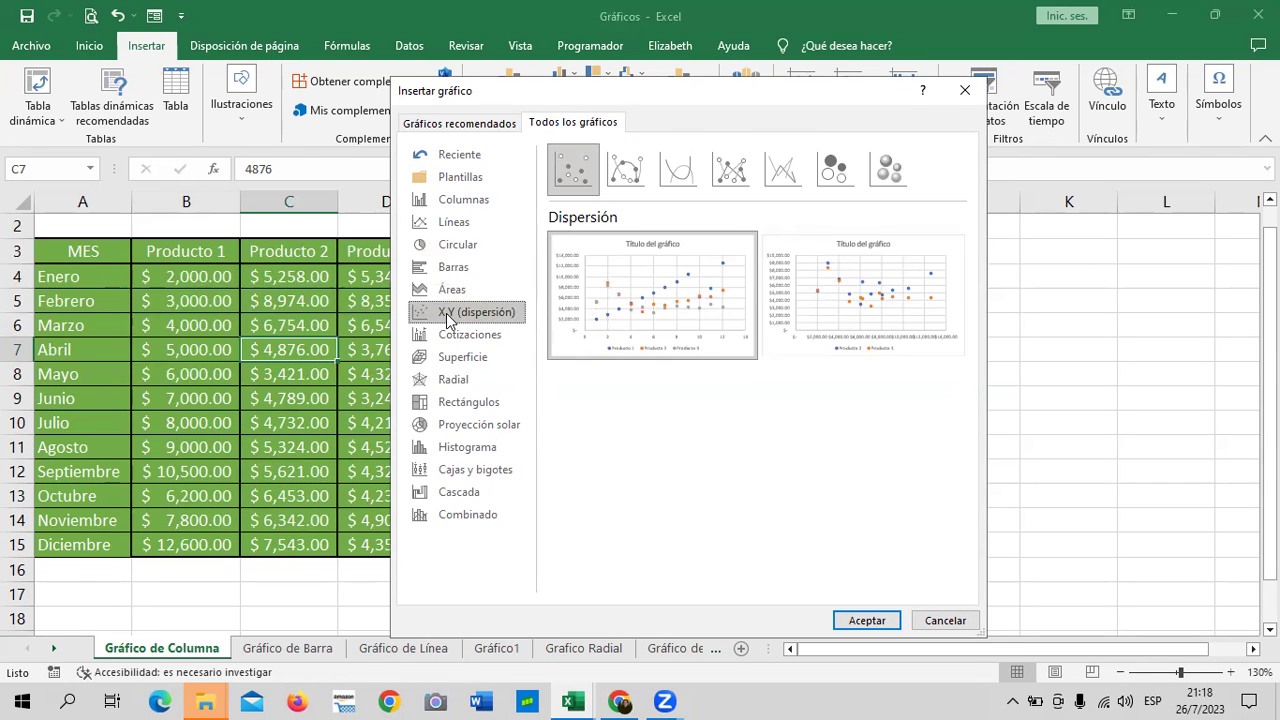
{"action": "left_click", "coordinate": [483, 336]}
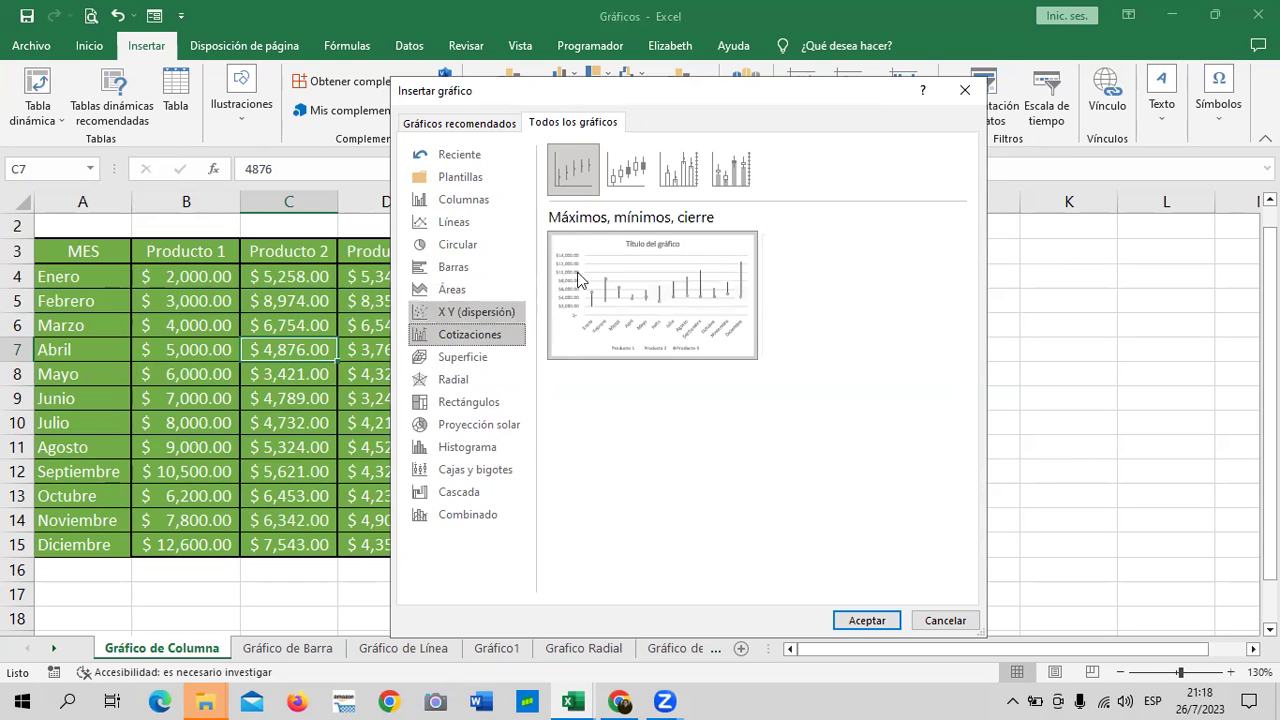
{"action": "left_click", "coordinate": [485, 360]}
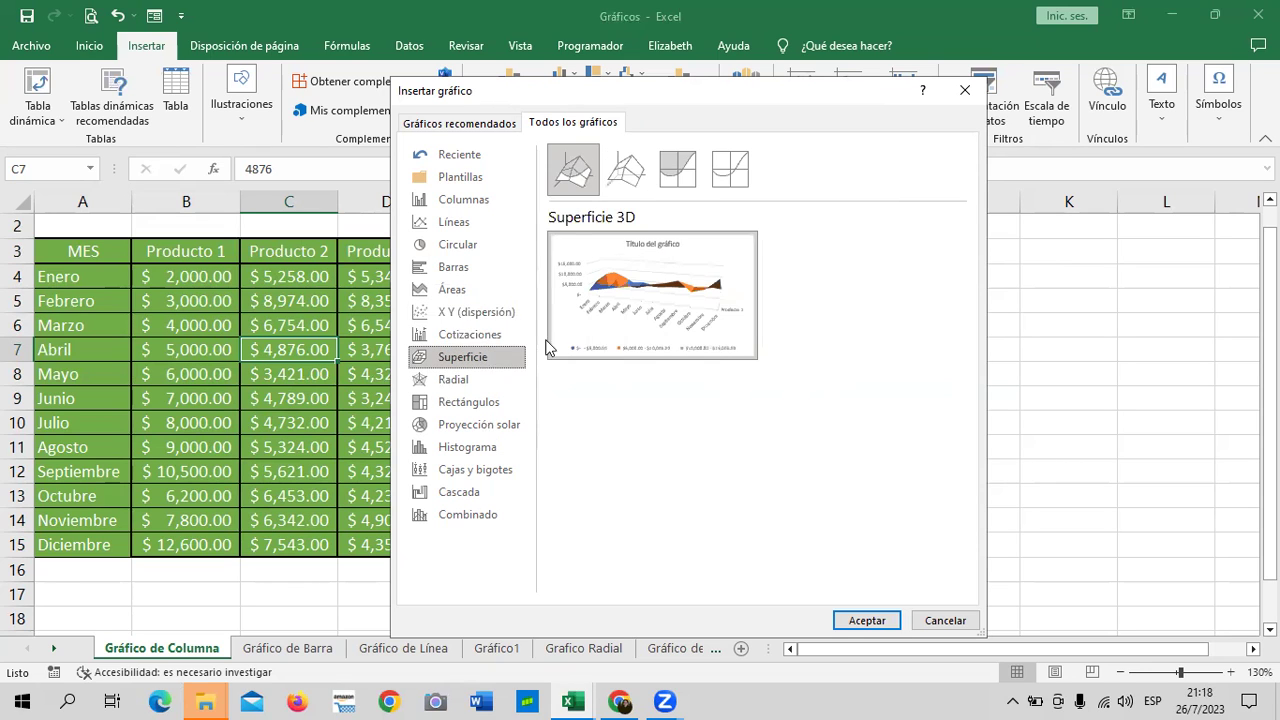
{"action": "left_click", "coordinate": [487, 378]}
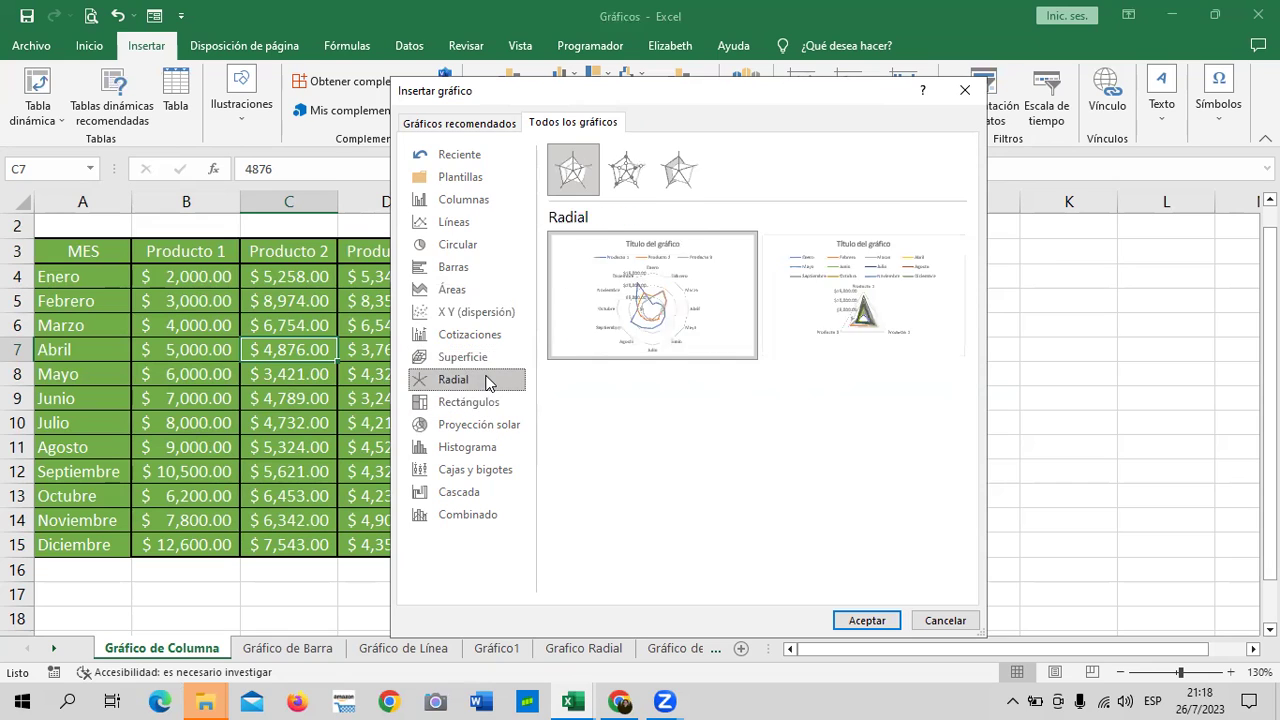
{"action": "mouse_move", "coordinate": [695, 287]}
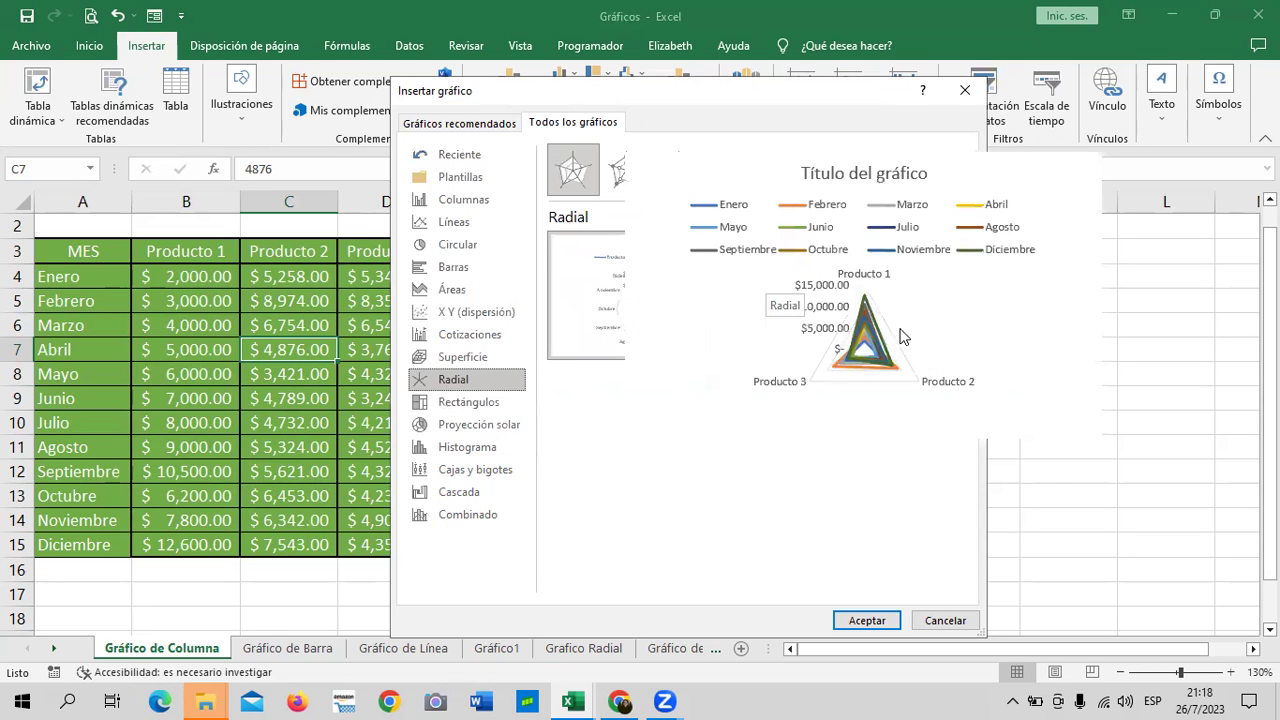
{"action": "left_click", "coordinate": [675, 178]}
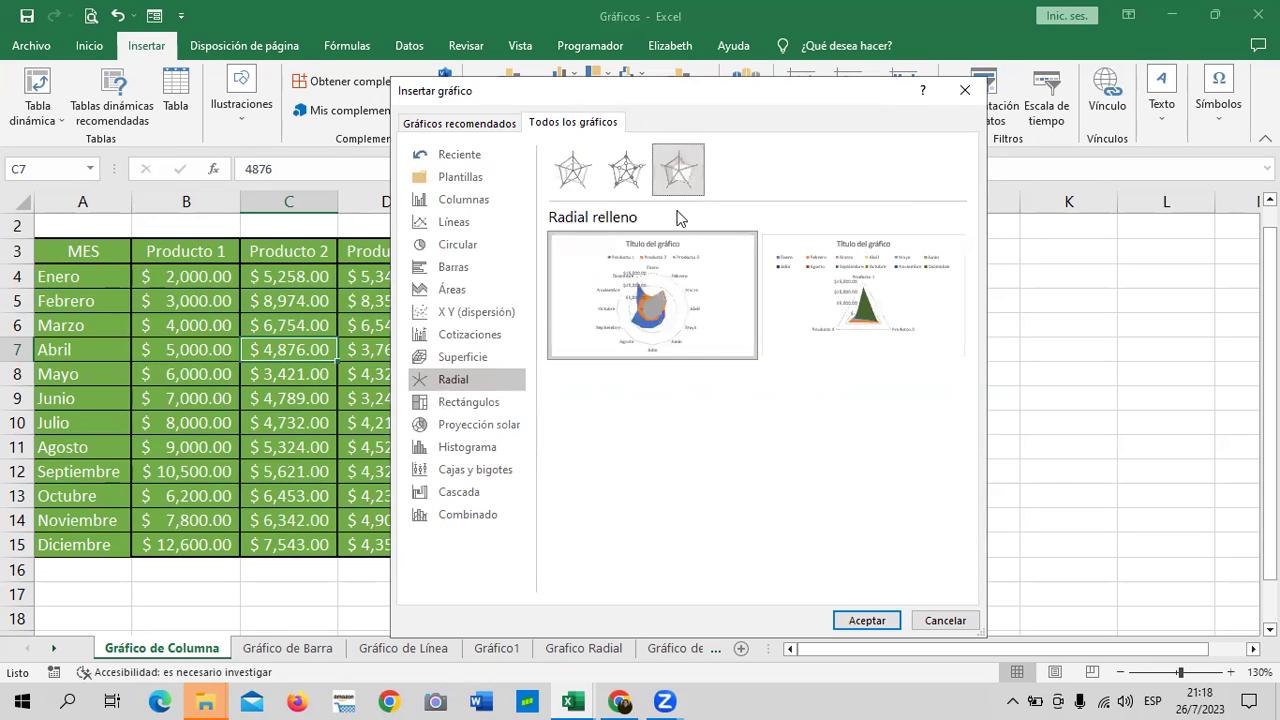
{"action": "mouse_move", "coordinate": [649, 321]}
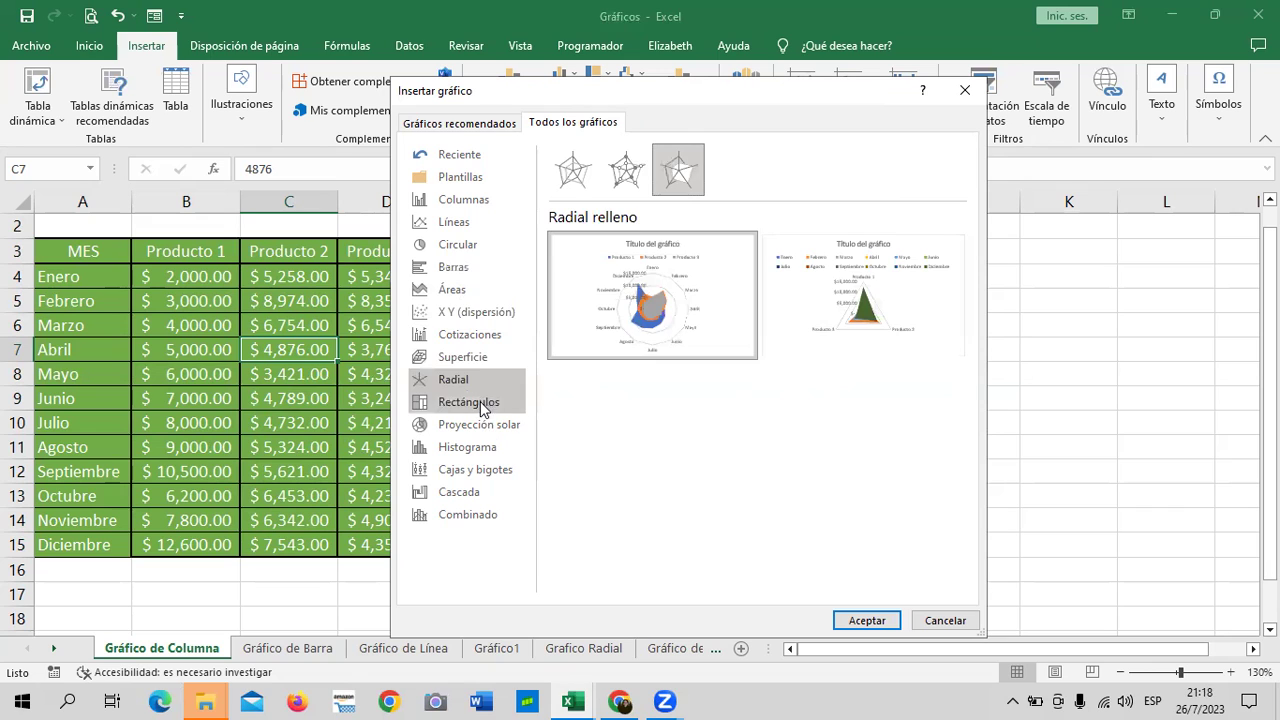
- Preview treemap, sunburst, histogram, box, waterfall and combo charts, then return to Columnas
{"action": "left_click", "coordinate": [482, 405]}
{"action": "mouse_move", "coordinate": [671, 293]}
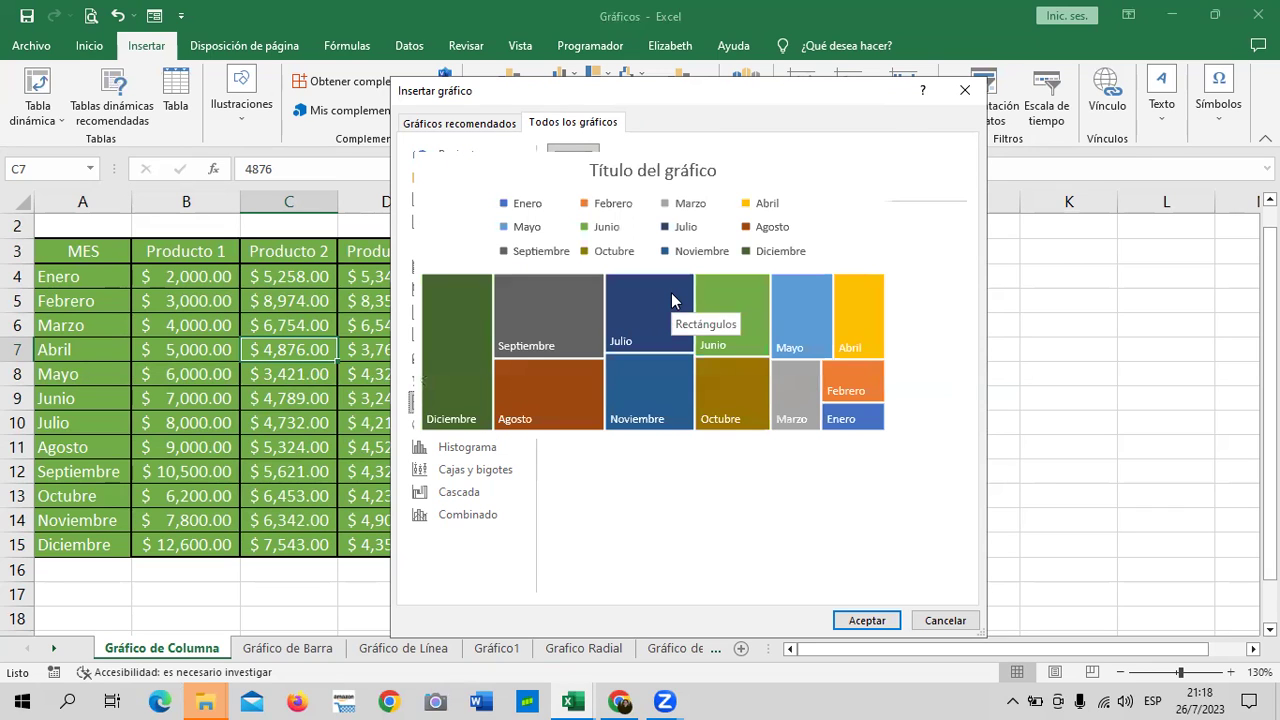
{"action": "left_click", "coordinate": [440, 425]}
{"action": "mouse_move", "coordinate": [641, 270]}
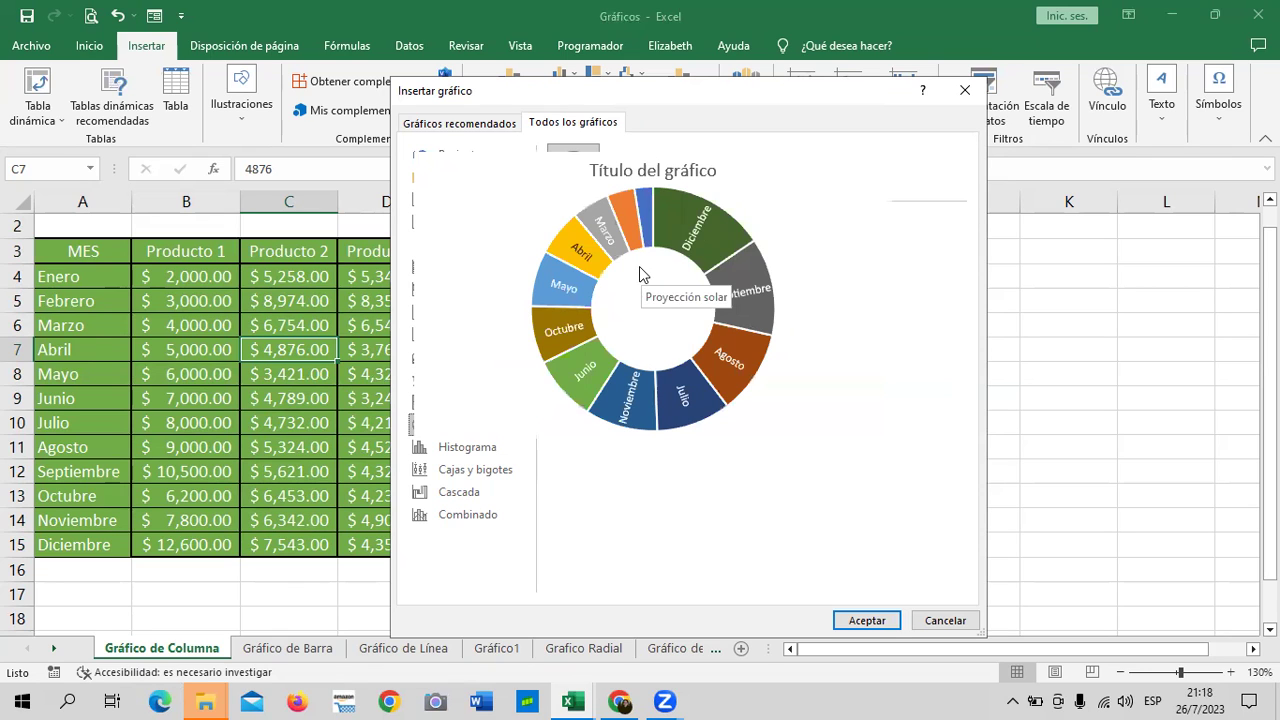
{"action": "left_click", "coordinate": [441, 448]}
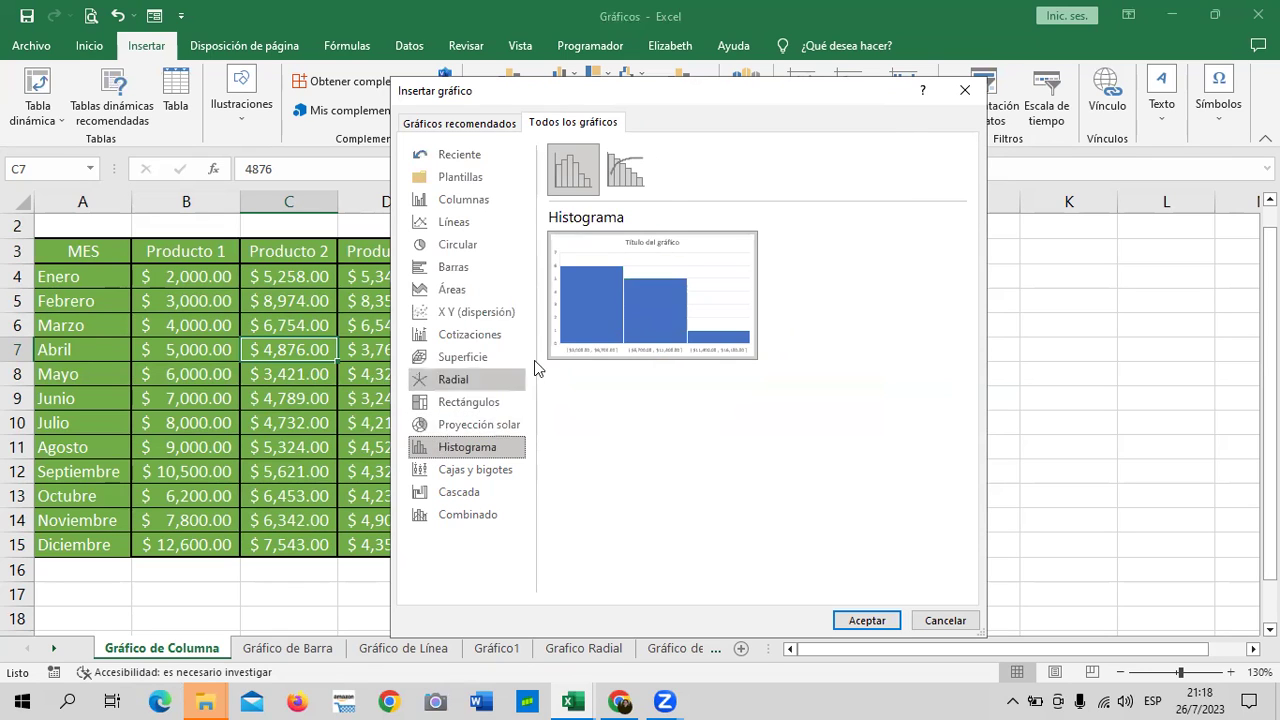
{"action": "left_click", "coordinate": [469, 472]}
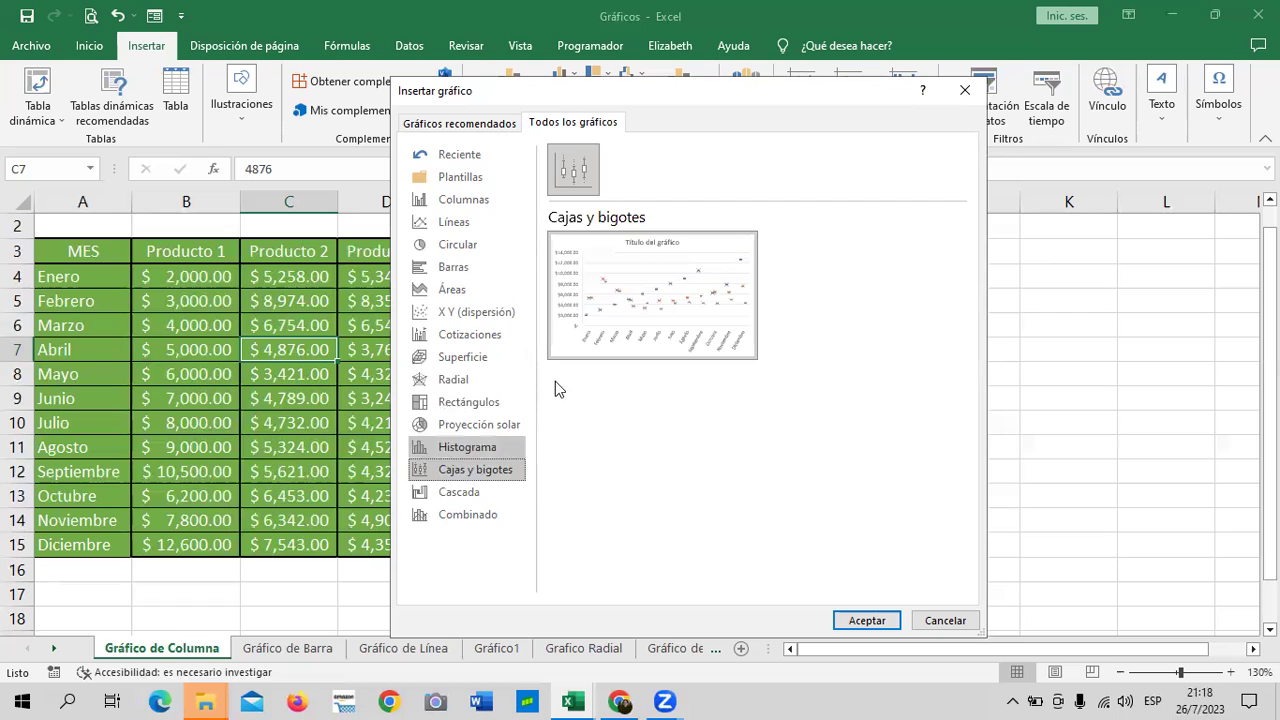
{"action": "left_click", "coordinate": [452, 496]}
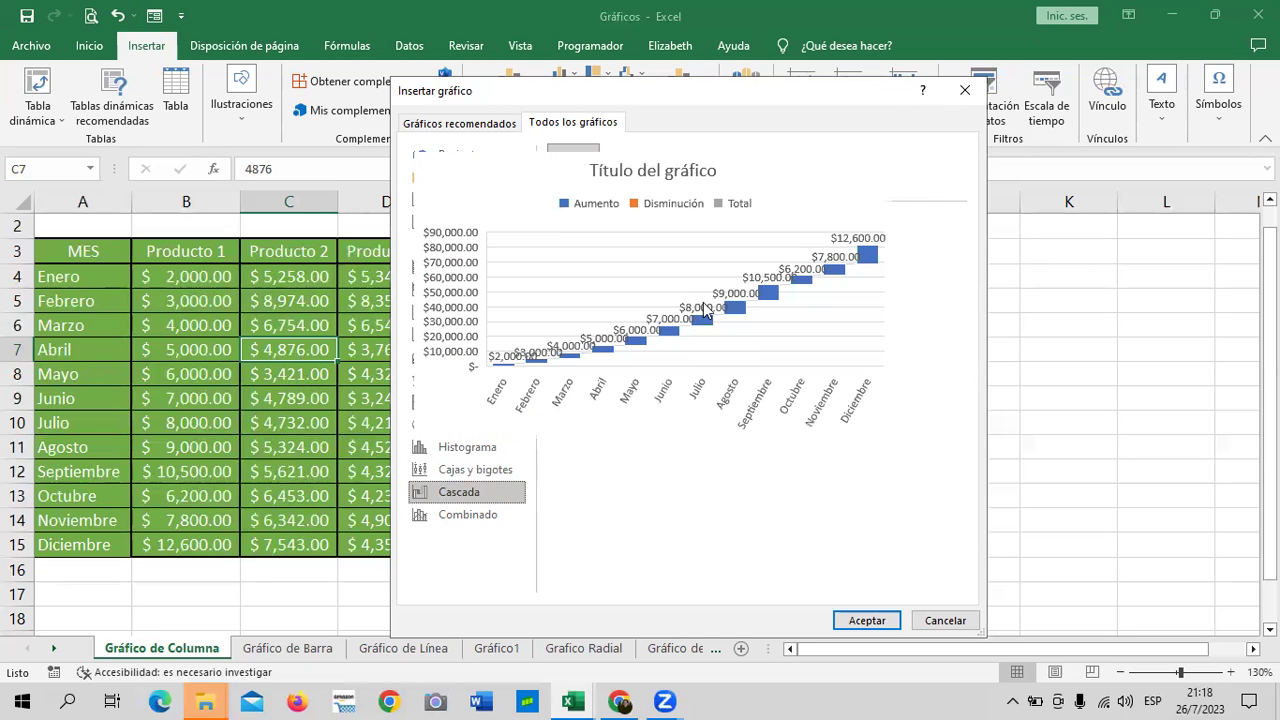
{"action": "left_click", "coordinate": [487, 515]}
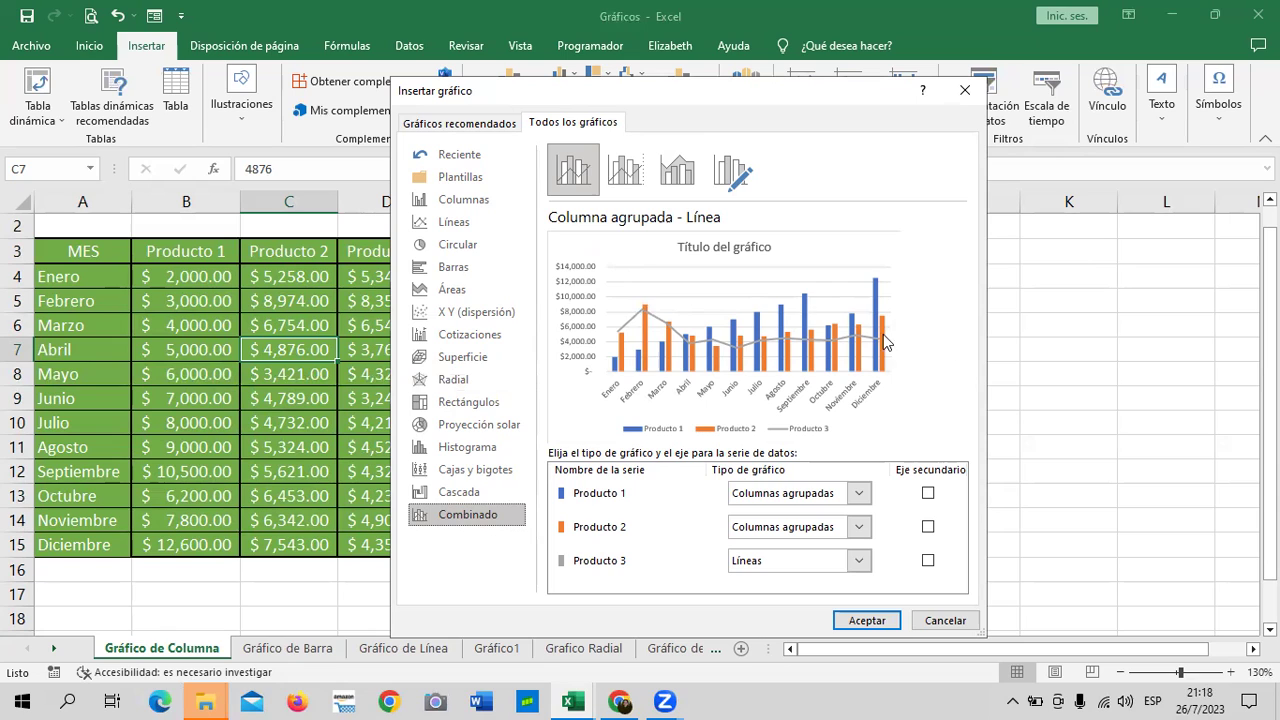
{"action": "left_click", "coordinate": [503, 203]}
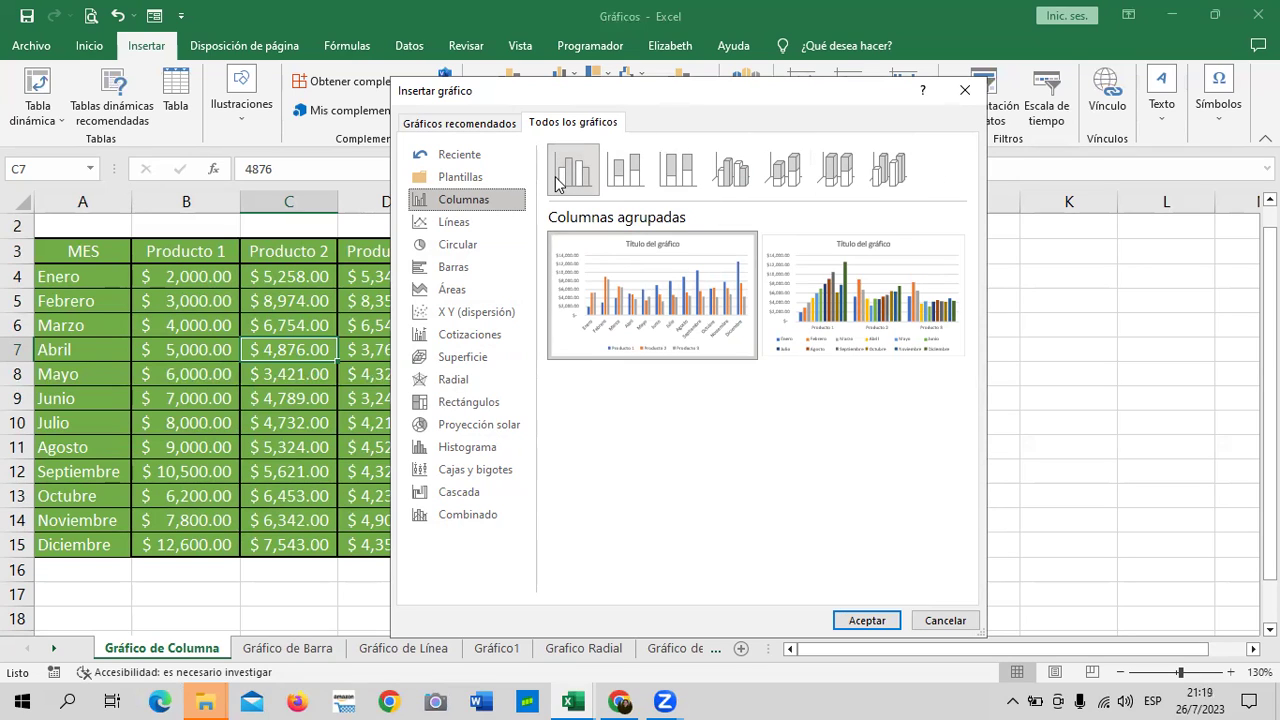
- Preview the stacked, 100% stacked and 3D clustered, stacked and 100% column subtypes
{"action": "mouse_move", "coordinate": [940, 350]}
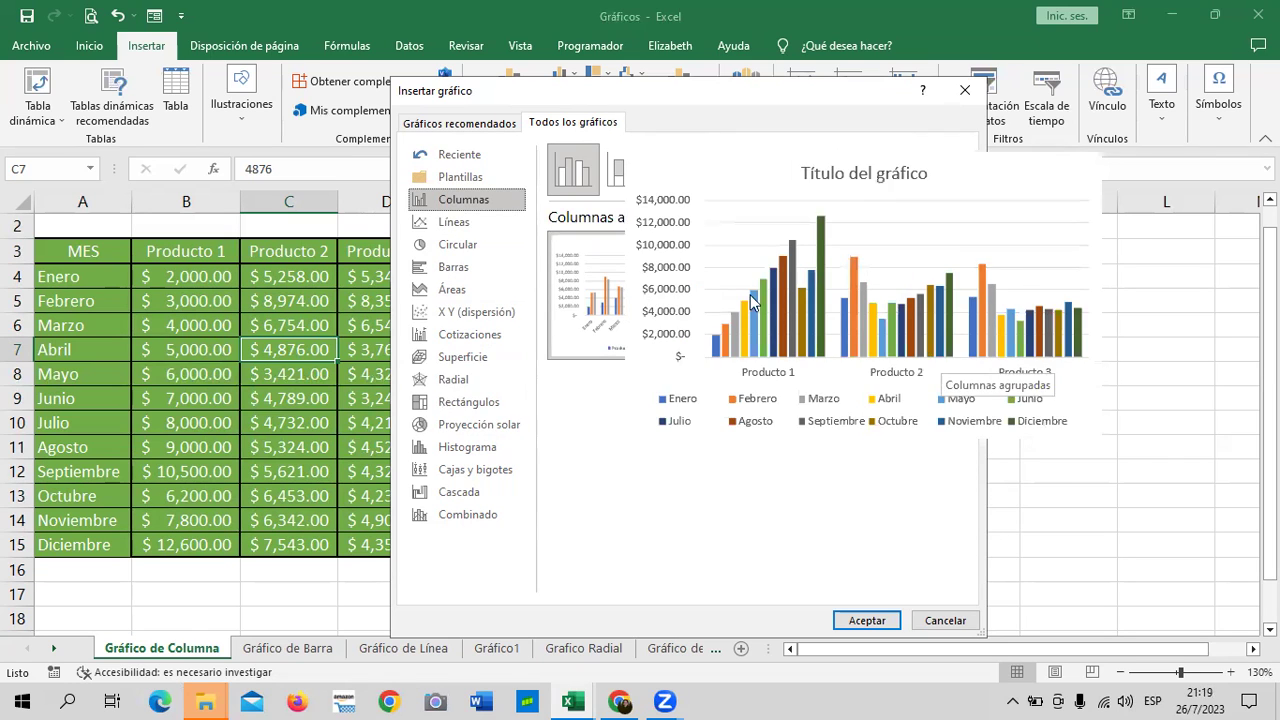
{"action": "mouse_move", "coordinate": [688, 312]}
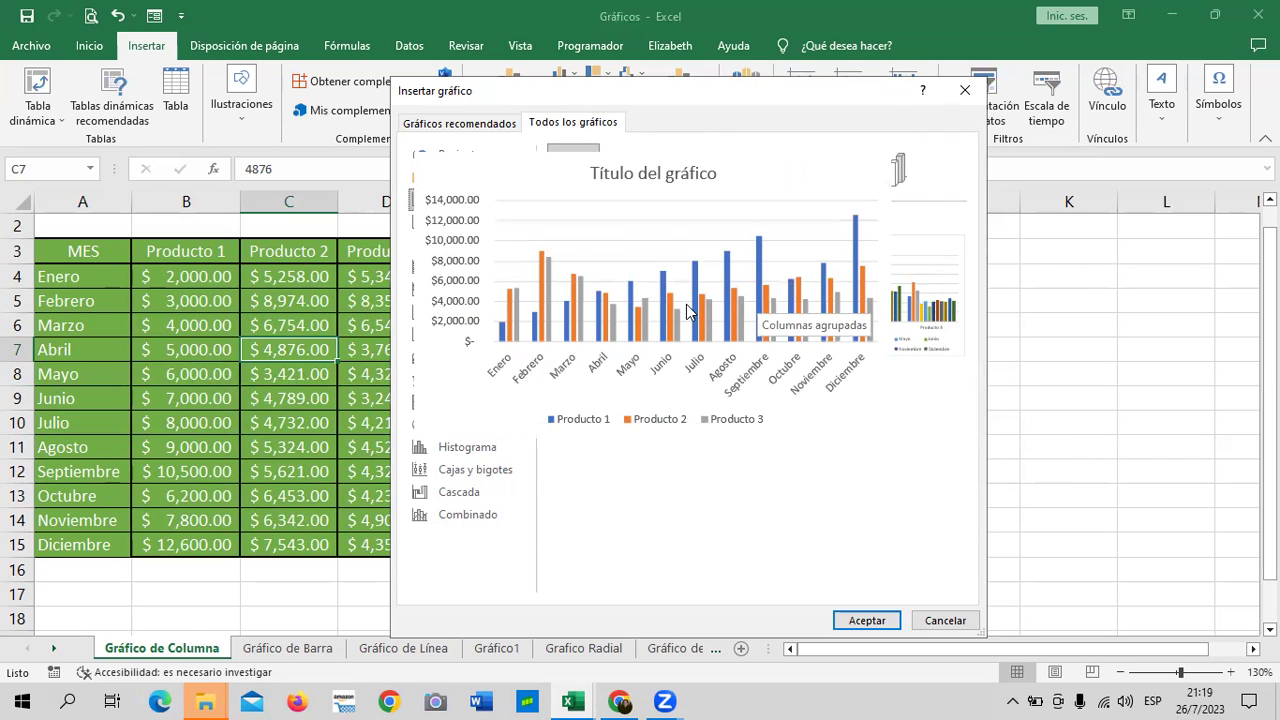
{"action": "mouse_move", "coordinate": [897, 288]}
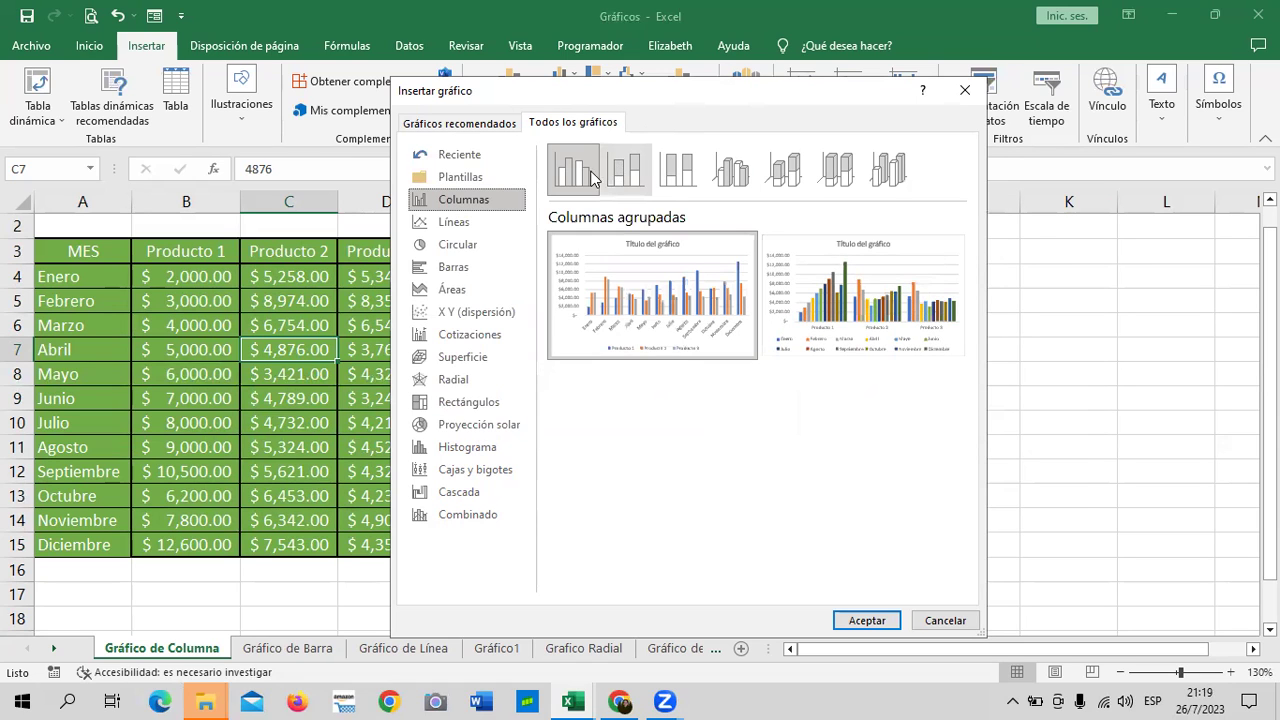
{"action": "left_click", "coordinate": [634, 177]}
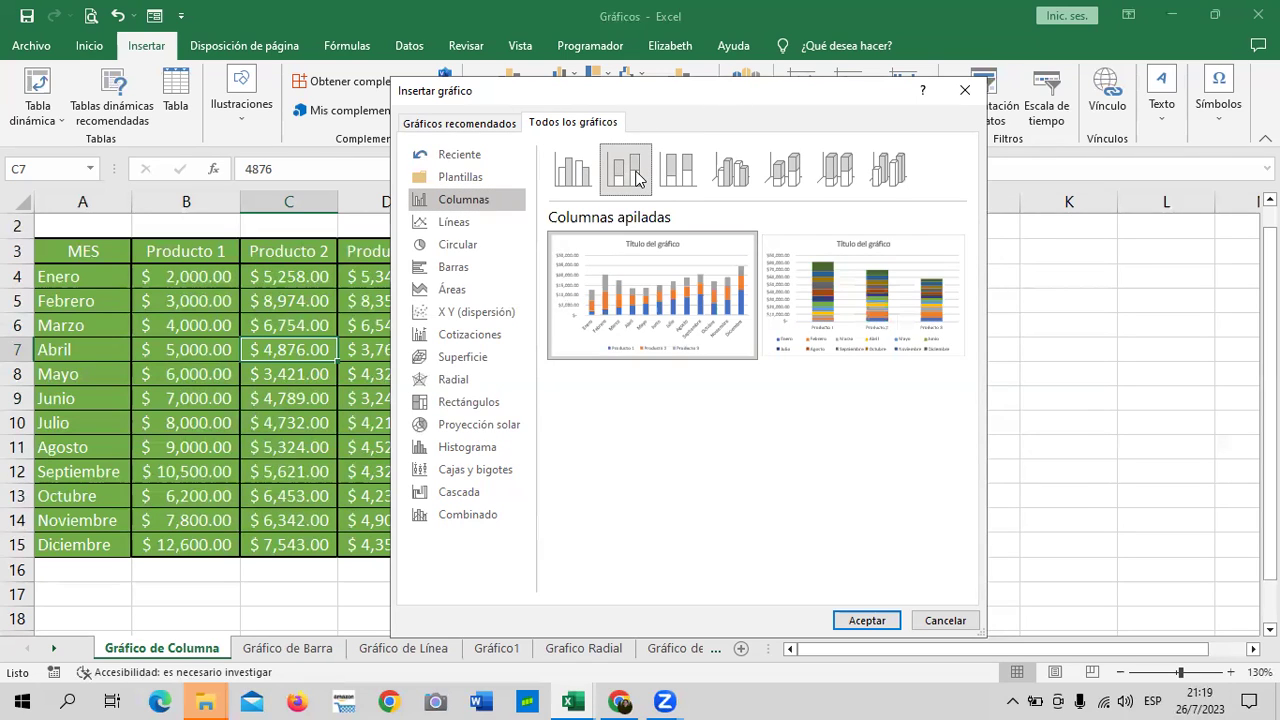
{"action": "left_click", "coordinate": [683, 176]}
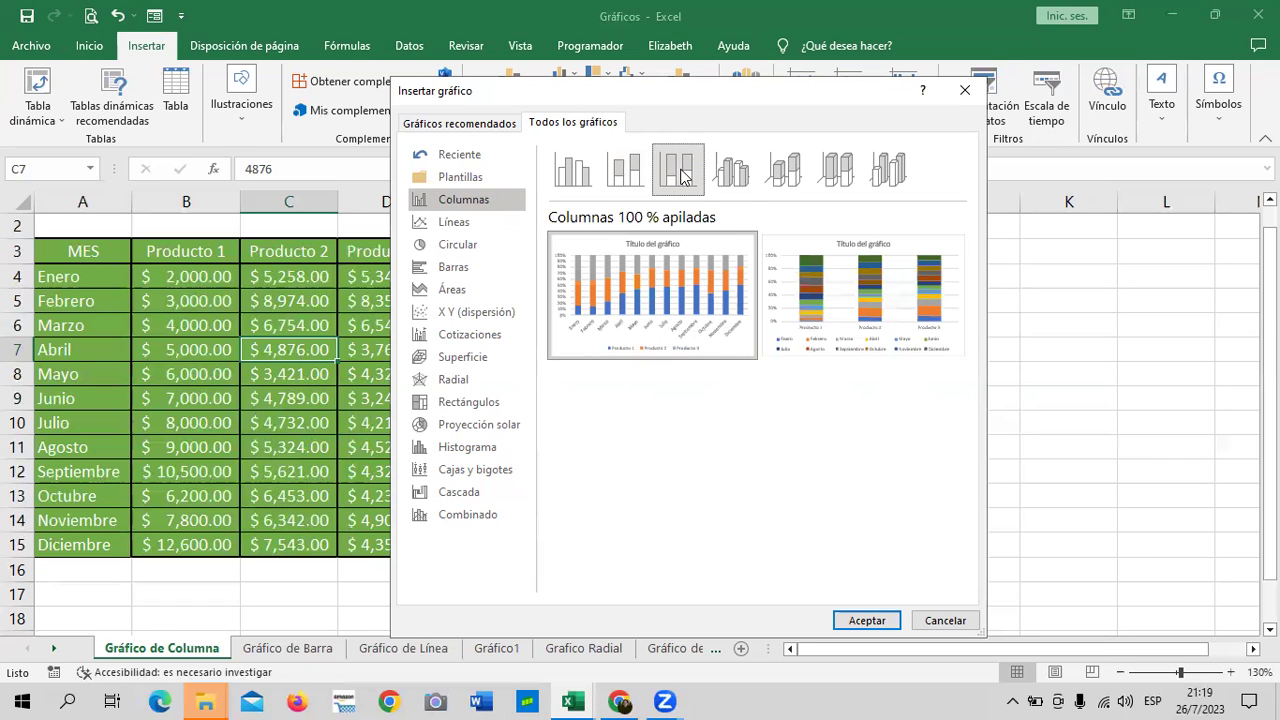
{"action": "left_click", "coordinate": [729, 178]}
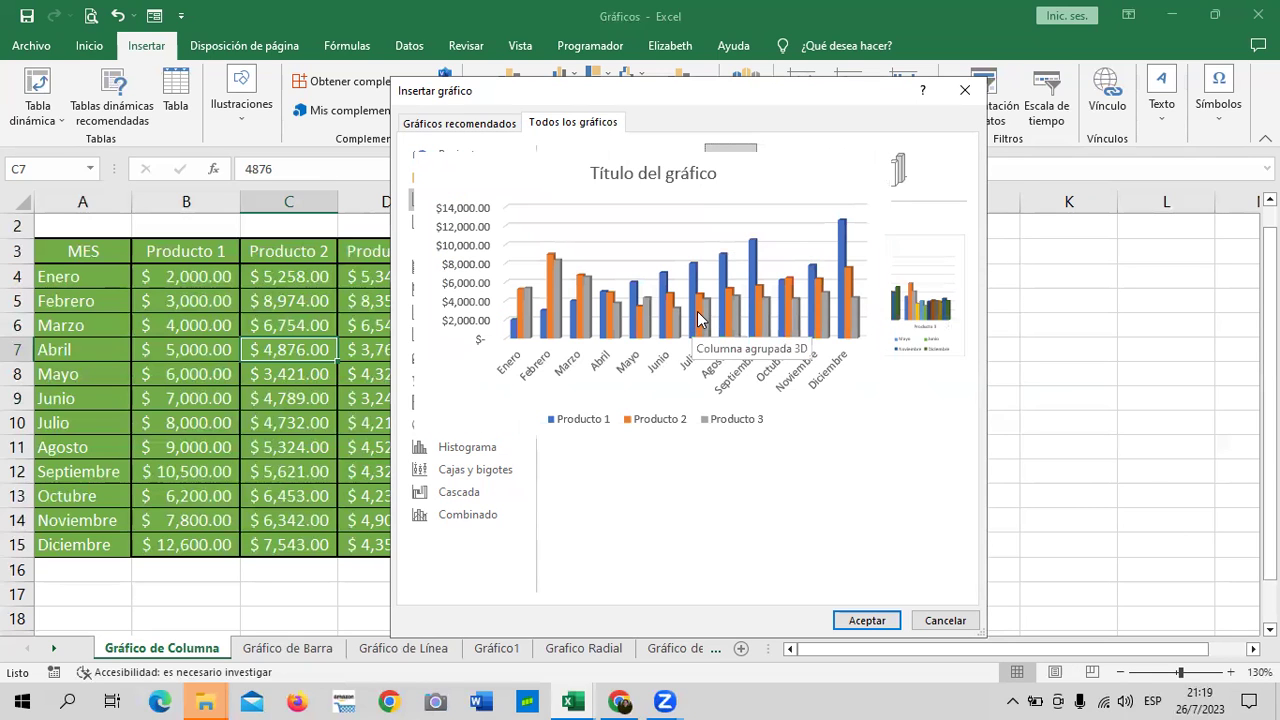
{"action": "left_click", "coordinate": [781, 168]}
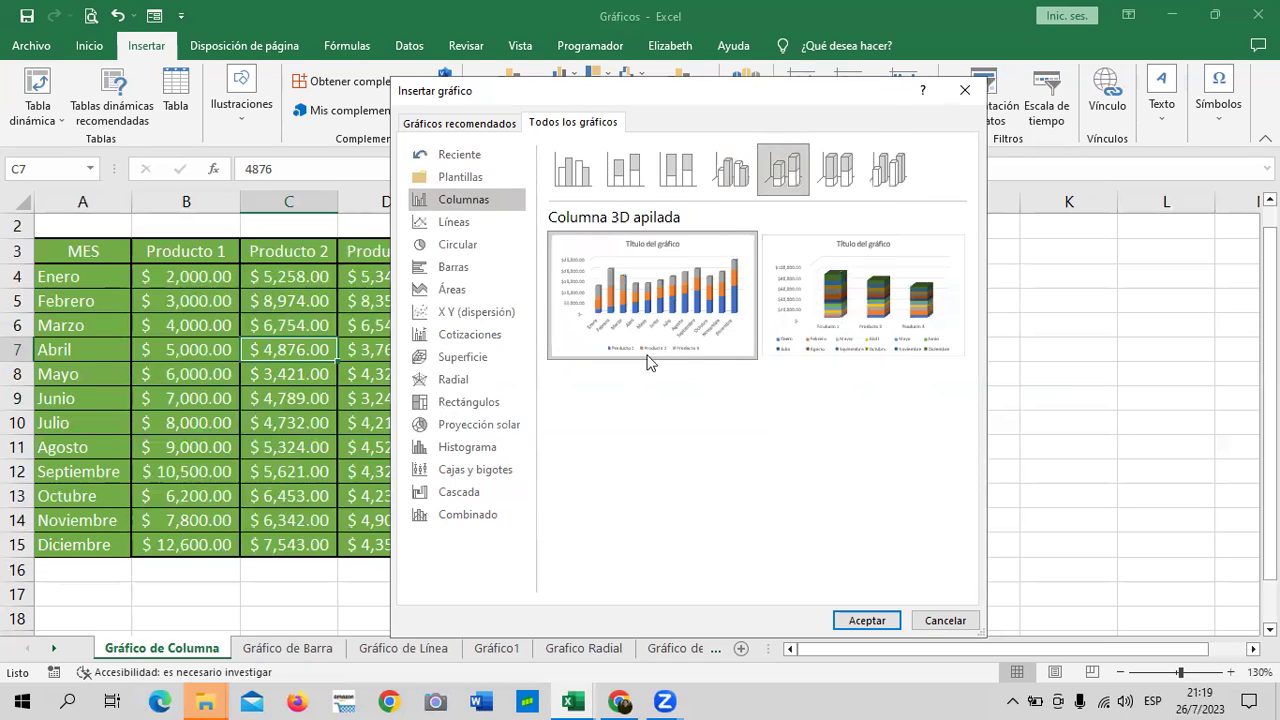
{"action": "left_click", "coordinate": [840, 178]}
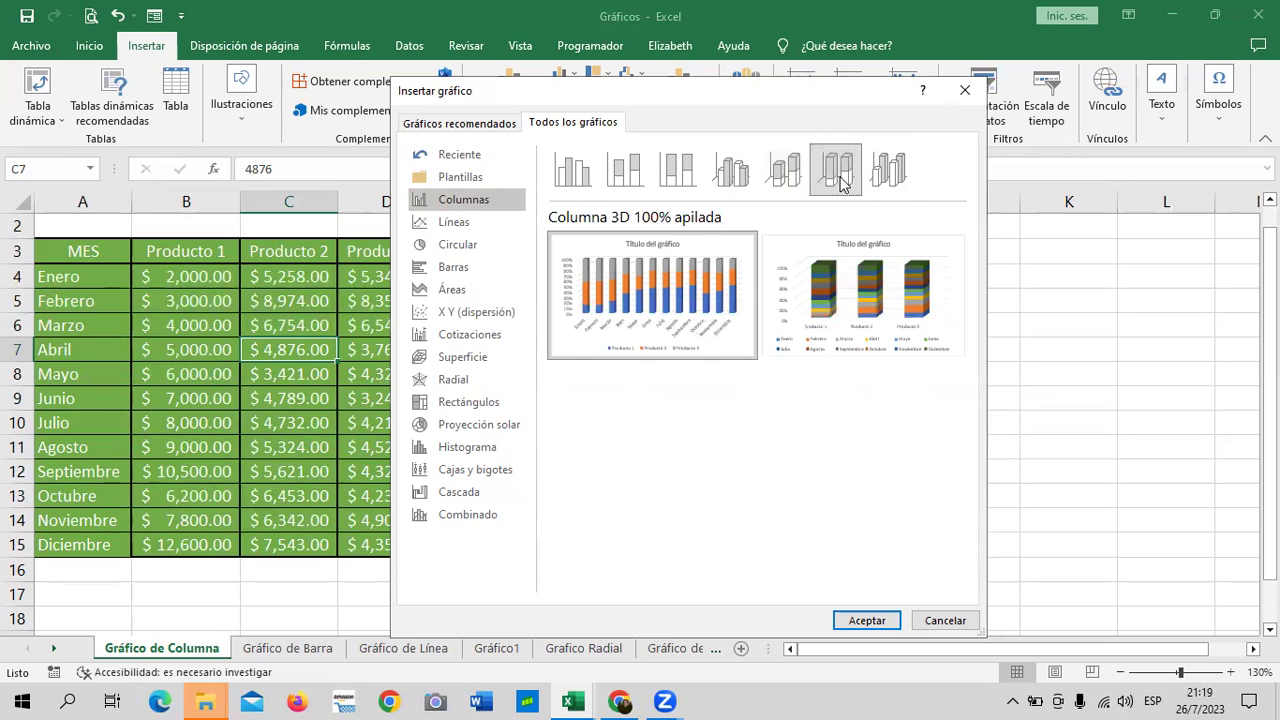
- Select the Columnas 3D subtype and look over its two previews
{"action": "mouse_move", "coordinate": [692, 316]}
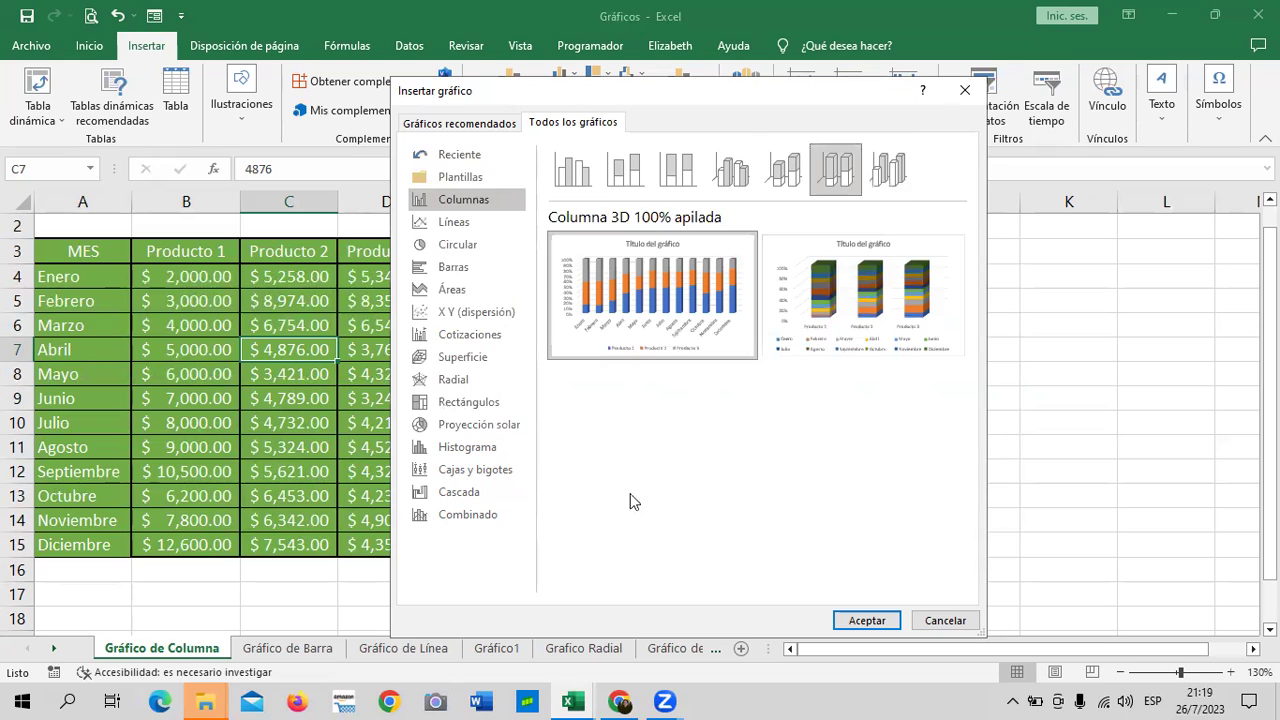
{"action": "left_click", "coordinate": [888, 170]}
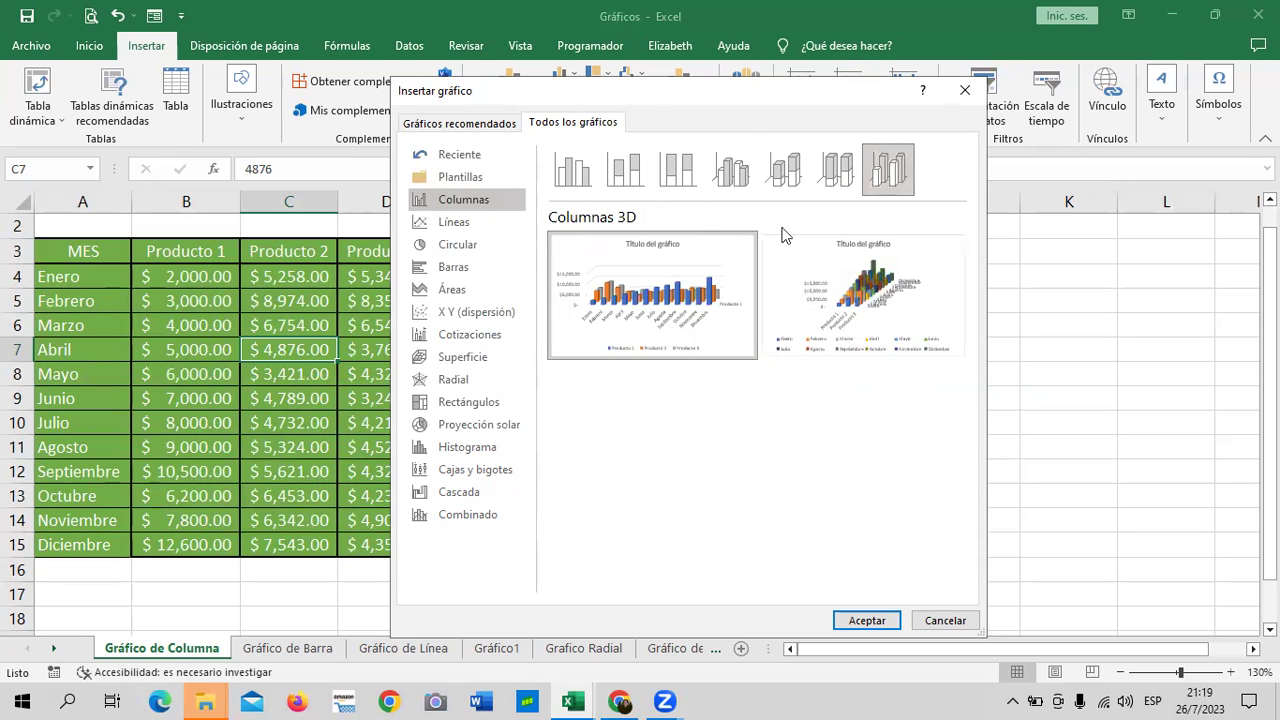
{"action": "mouse_move", "coordinate": [694, 318]}
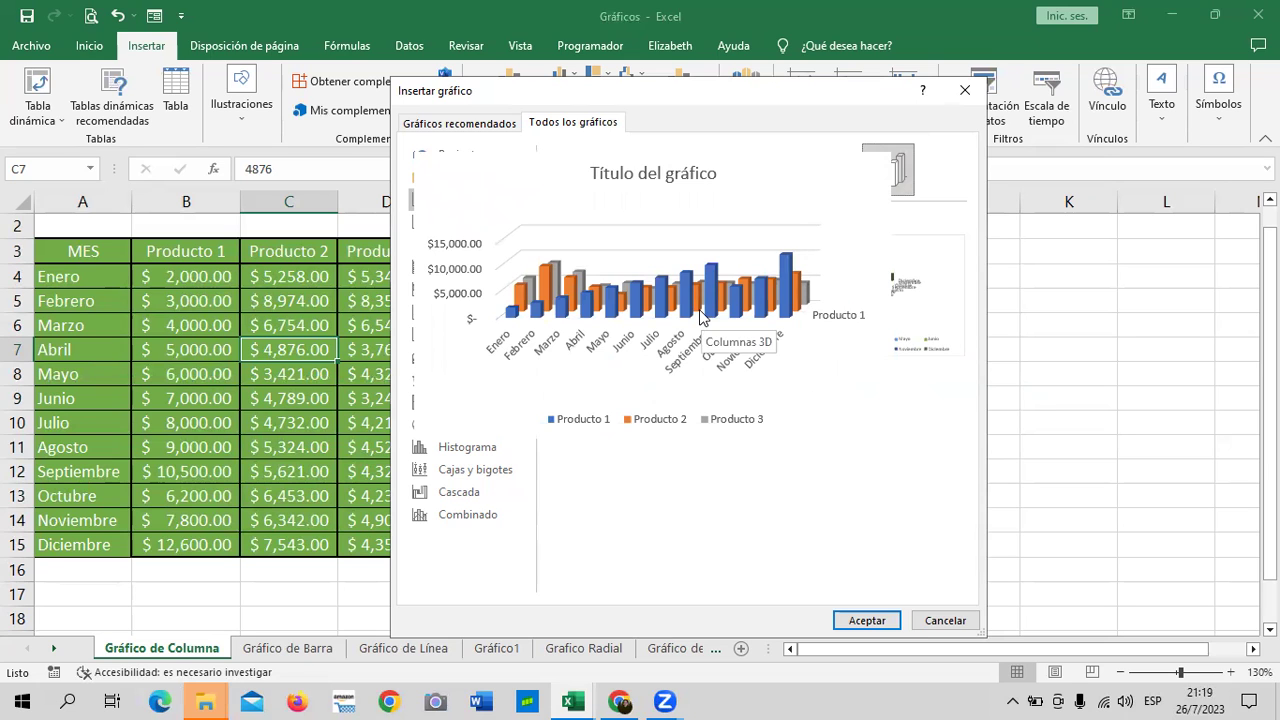
{"action": "mouse_move", "coordinate": [911, 320]}
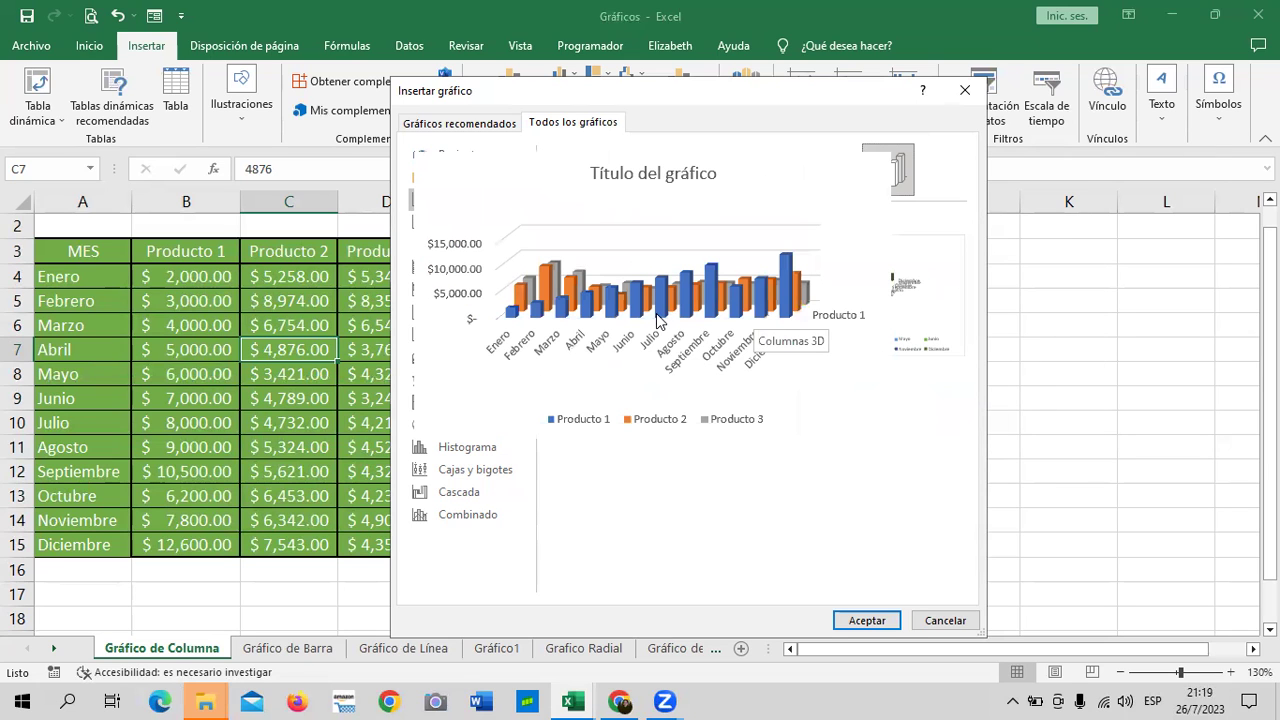
{"action": "mouse_move", "coordinate": [857, 311]}
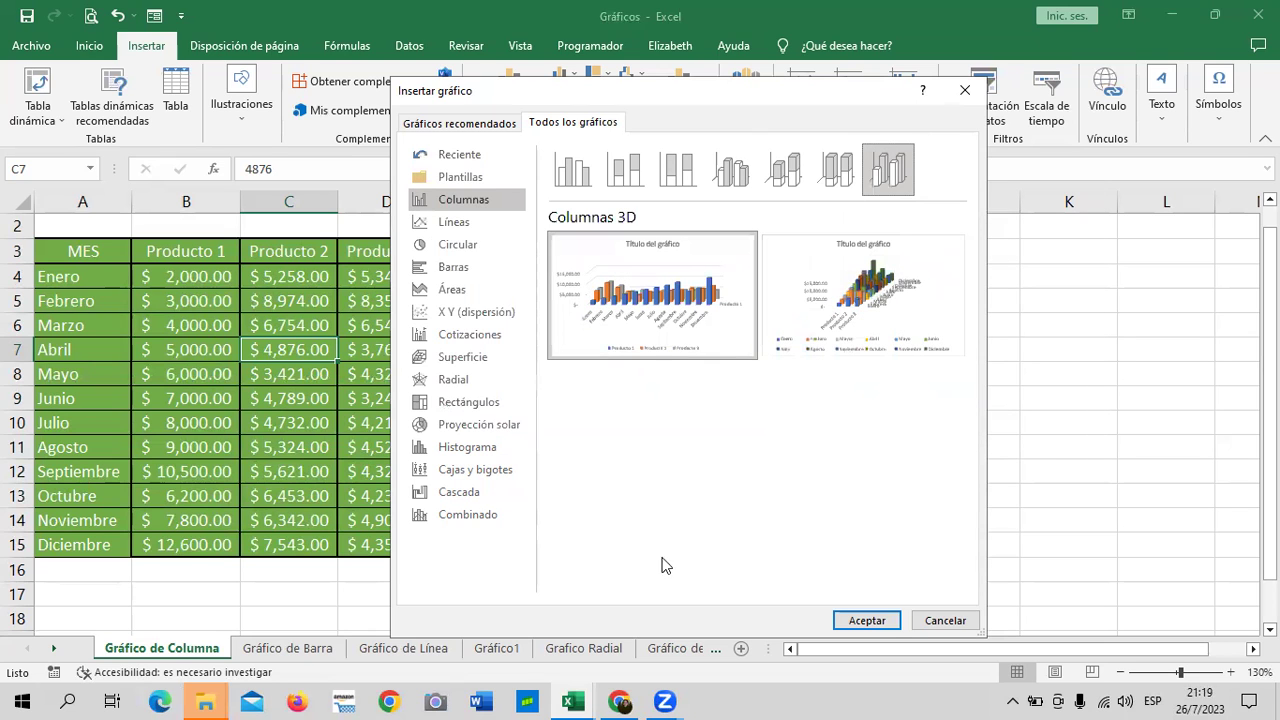
{"action": "mouse_move", "coordinate": [898, 347]}
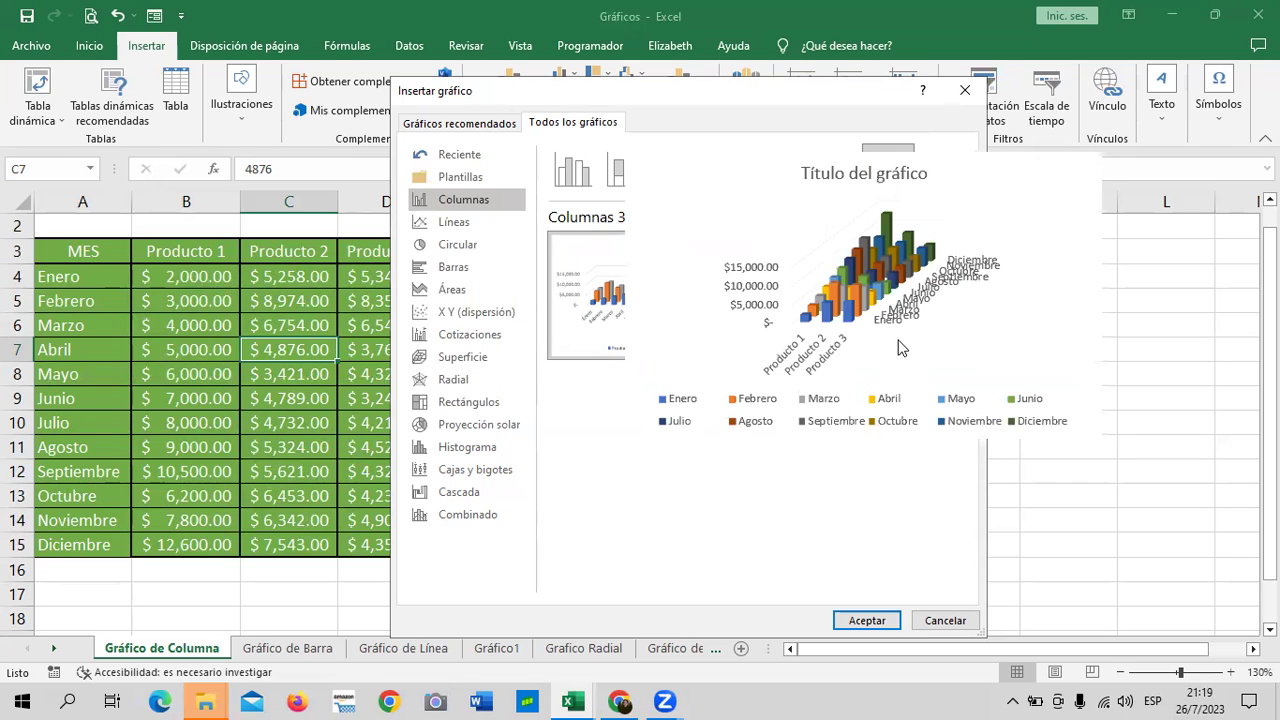
{"action": "mouse_move", "coordinate": [626, 332]}
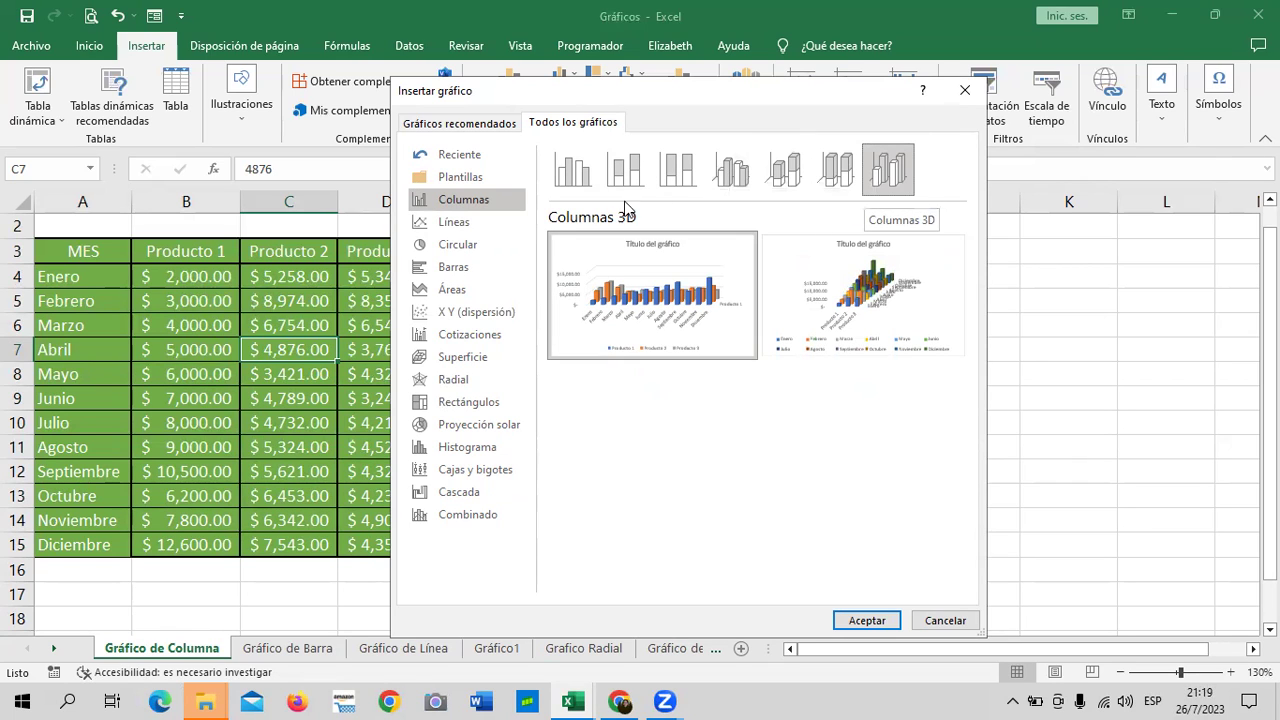
- Preview the line chart subtypes, ending back on the plain line chart
{"action": "left_click", "coordinate": [504, 230]}
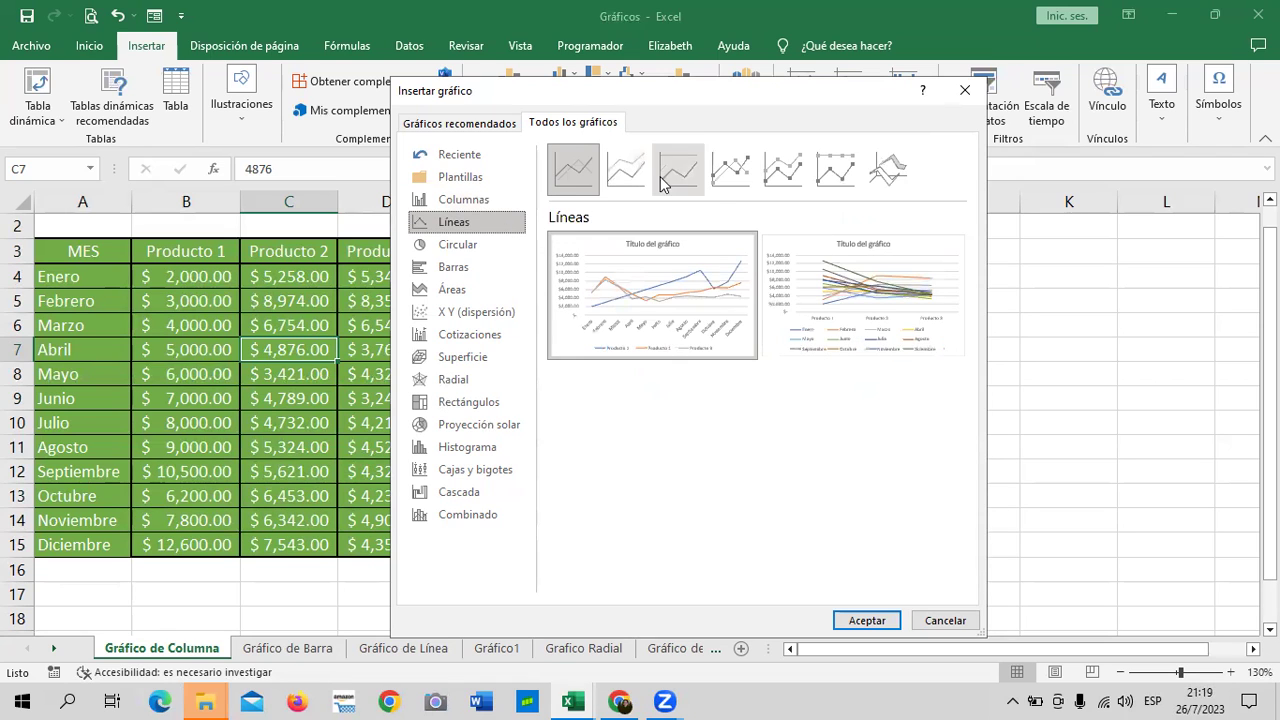
{"action": "left_click", "coordinate": [910, 185]}
{"action": "left_click", "coordinate": [835, 170]}
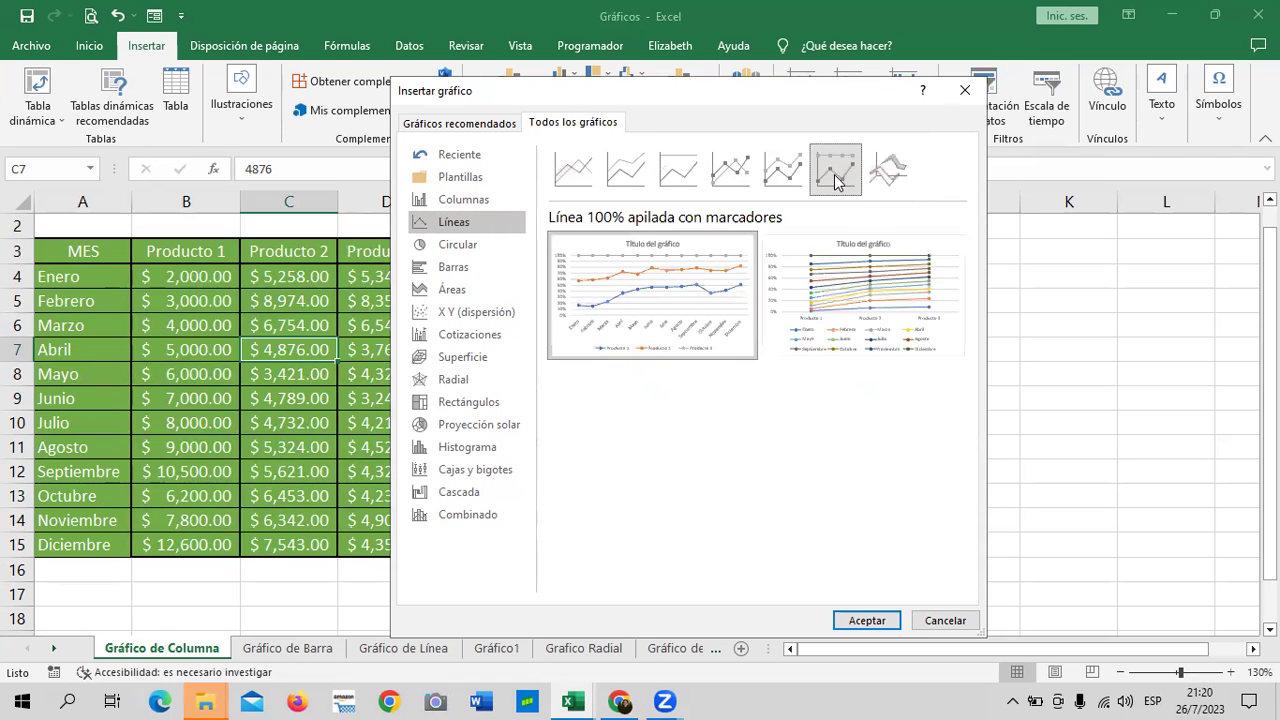
{"action": "left_click", "coordinate": [730, 170]}
{"action": "left_click", "coordinate": [676, 177]}
{"action": "left_click", "coordinate": [573, 170]}
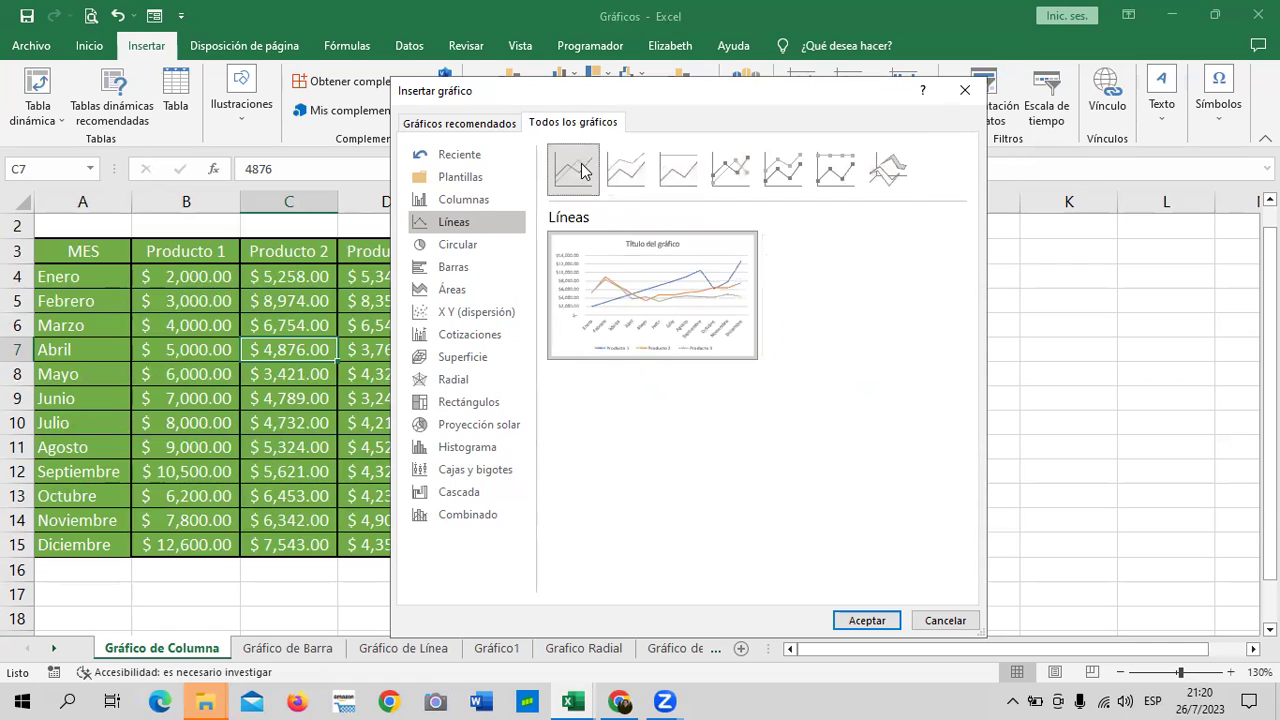
- Preview the doughnut, bar of pie, pie of pie and 3D pie charts, ending on the flat pie
{"action": "left_click", "coordinate": [487, 250]}
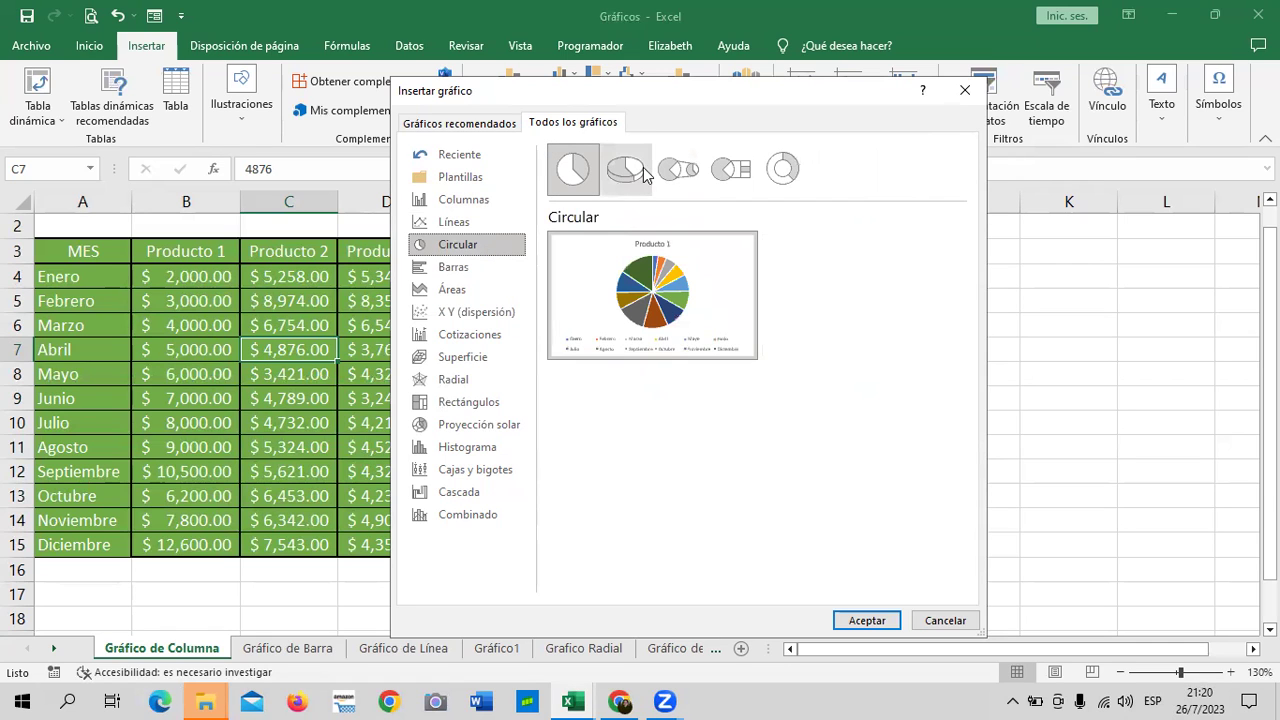
{"action": "left_click", "coordinate": [785, 178]}
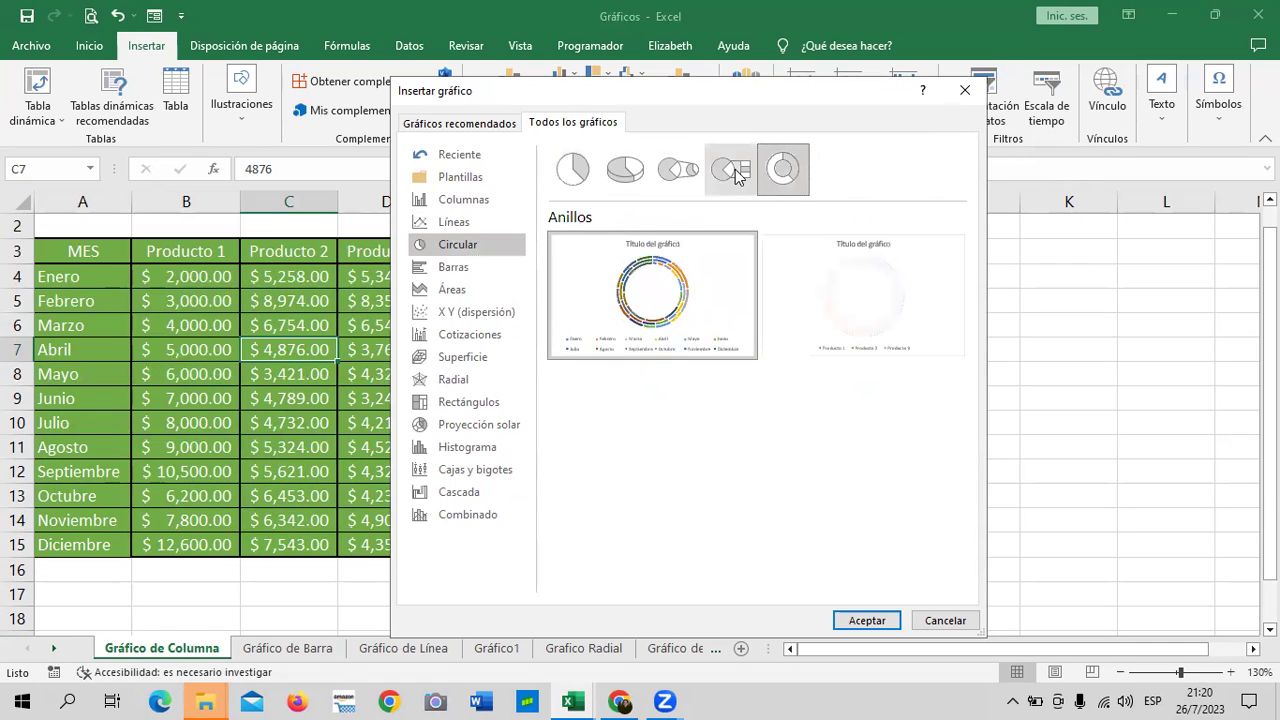
{"action": "left_click", "coordinate": [735, 170]}
{"action": "left_click", "coordinate": [686, 172]}
{"action": "left_click", "coordinate": [641, 175]}
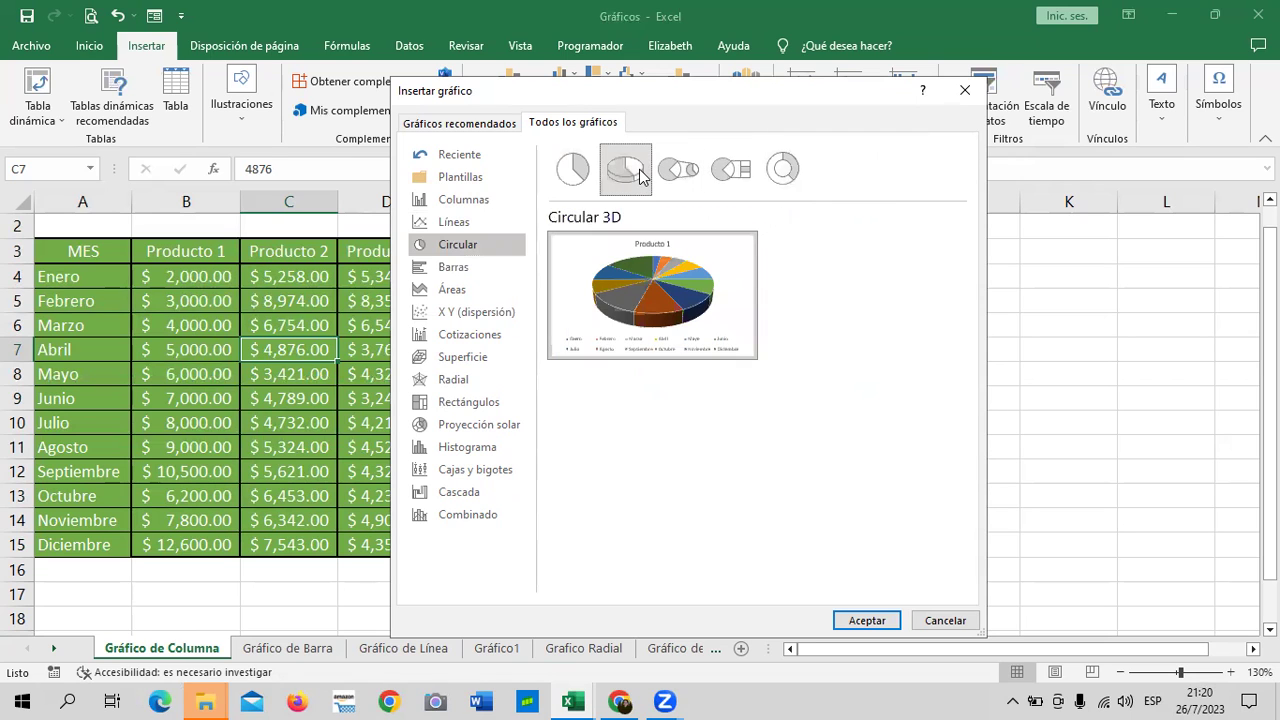
{"action": "left_click", "coordinate": [575, 175]}
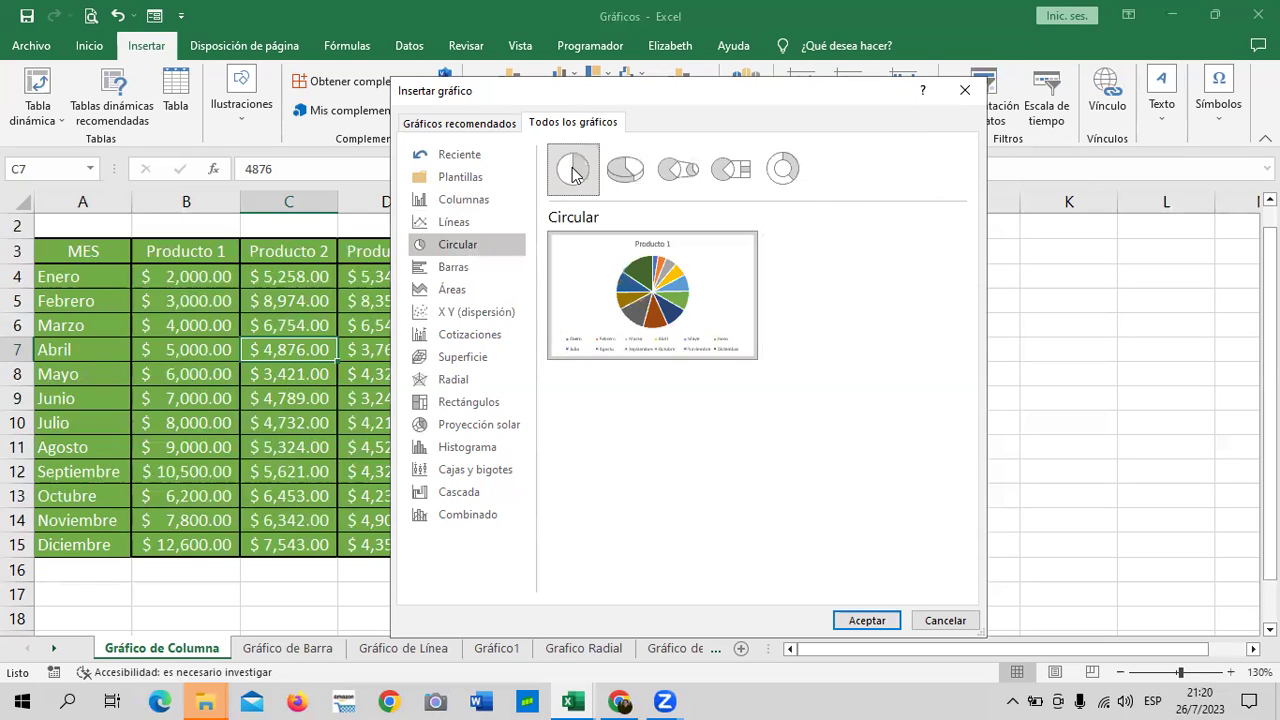
- Preview the stacked and 3D bar subtypes, then the stacked and 3D area charts
{"action": "left_click", "coordinate": [463, 267]}
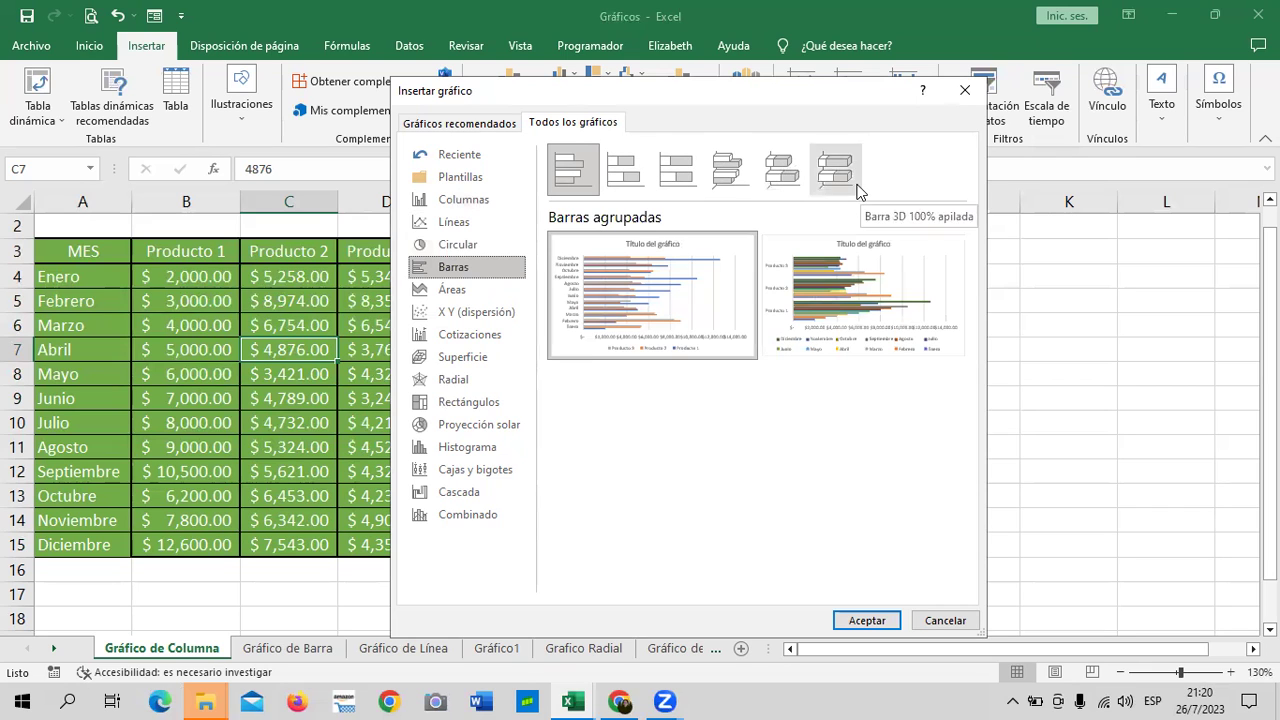
{"action": "left_click", "coordinate": [782, 170]}
{"action": "left_click", "coordinate": [686, 168]}
{"action": "left_click", "coordinate": [624, 168]}
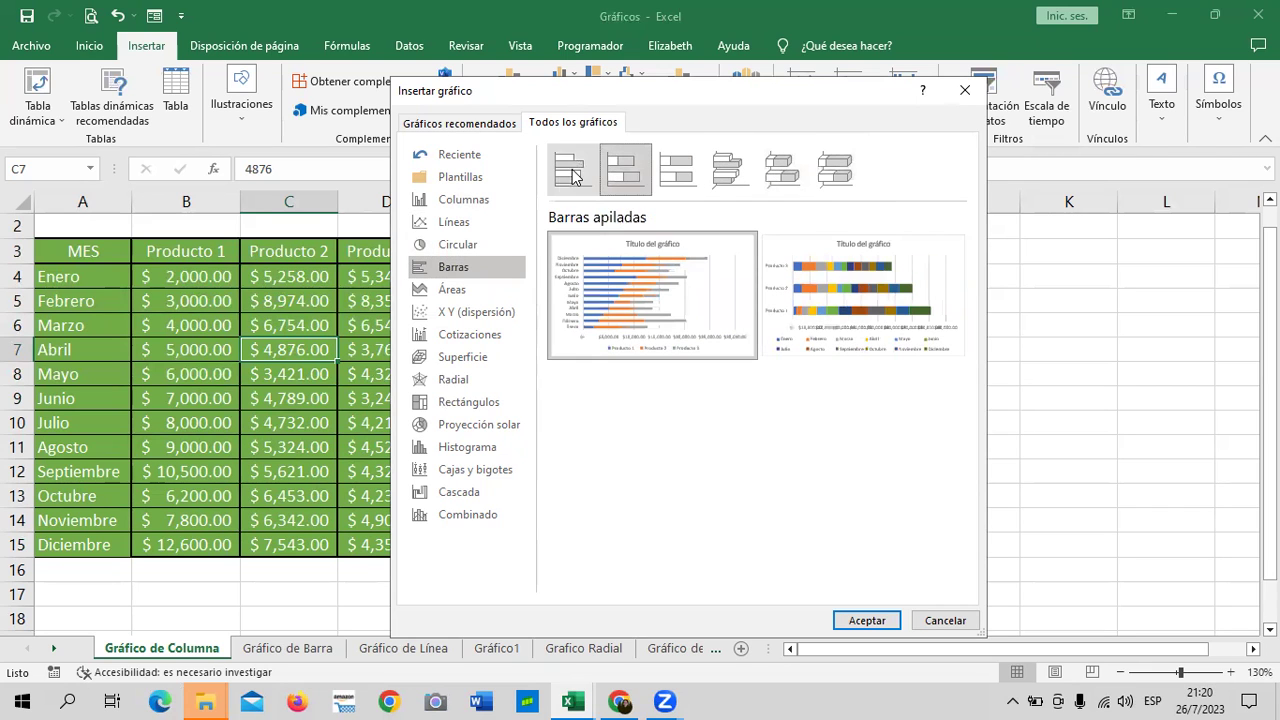
{"action": "left_click", "coordinate": [490, 298]}
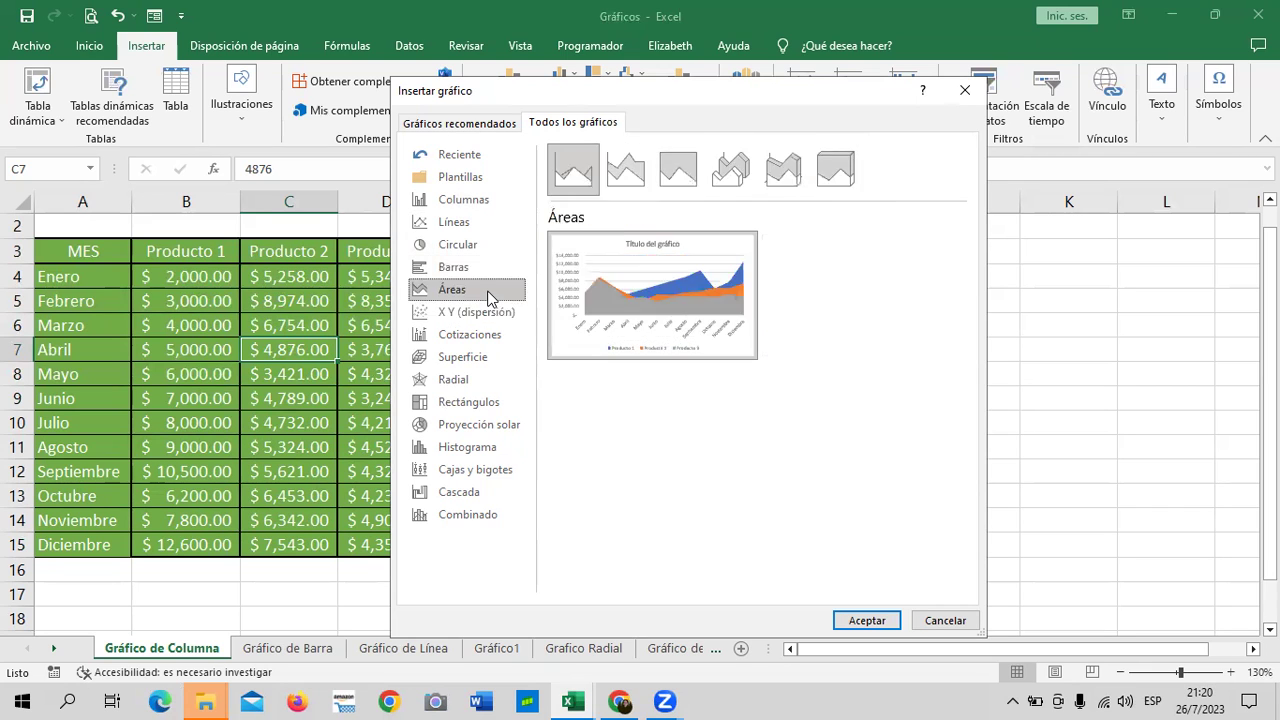
{"action": "left_click", "coordinate": [625, 170]}
{"action": "left_click", "coordinate": [732, 172]}
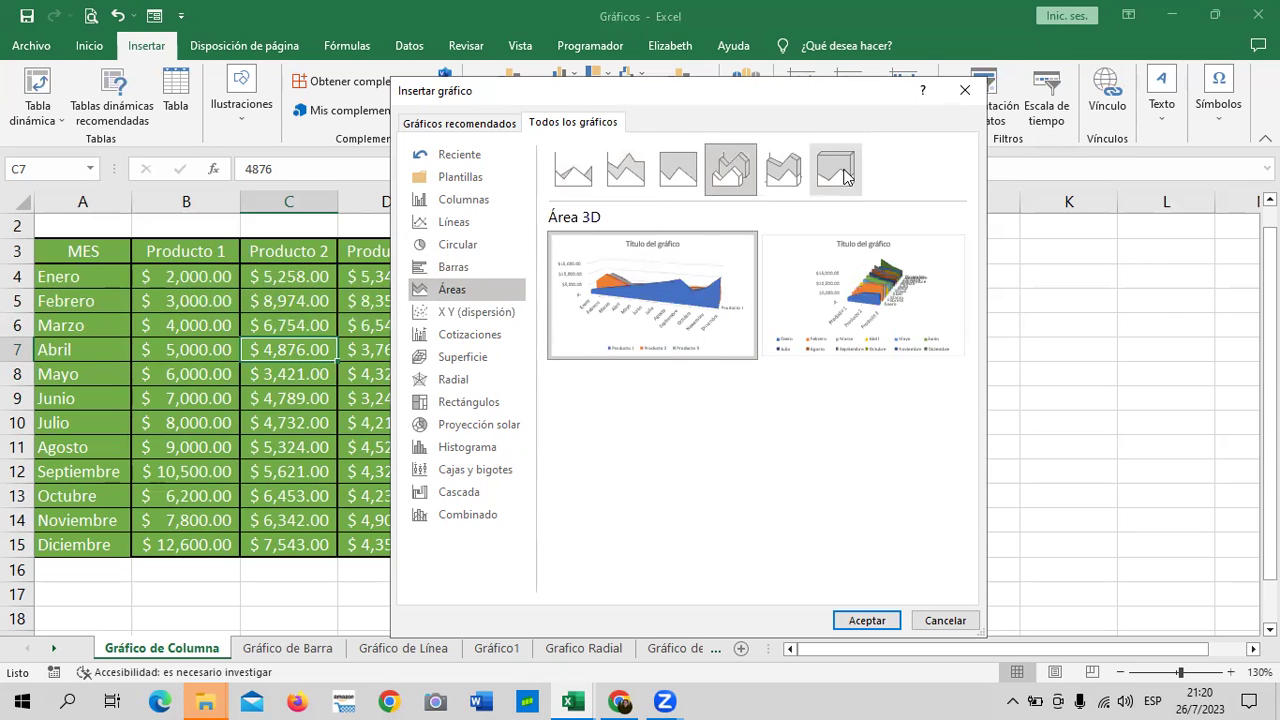
{"action": "left_click", "coordinate": [835, 170]}
- Preview the contour and wireframe surface charts, ending on the 3D surface chart
{"action": "left_click", "coordinate": [478, 360]}
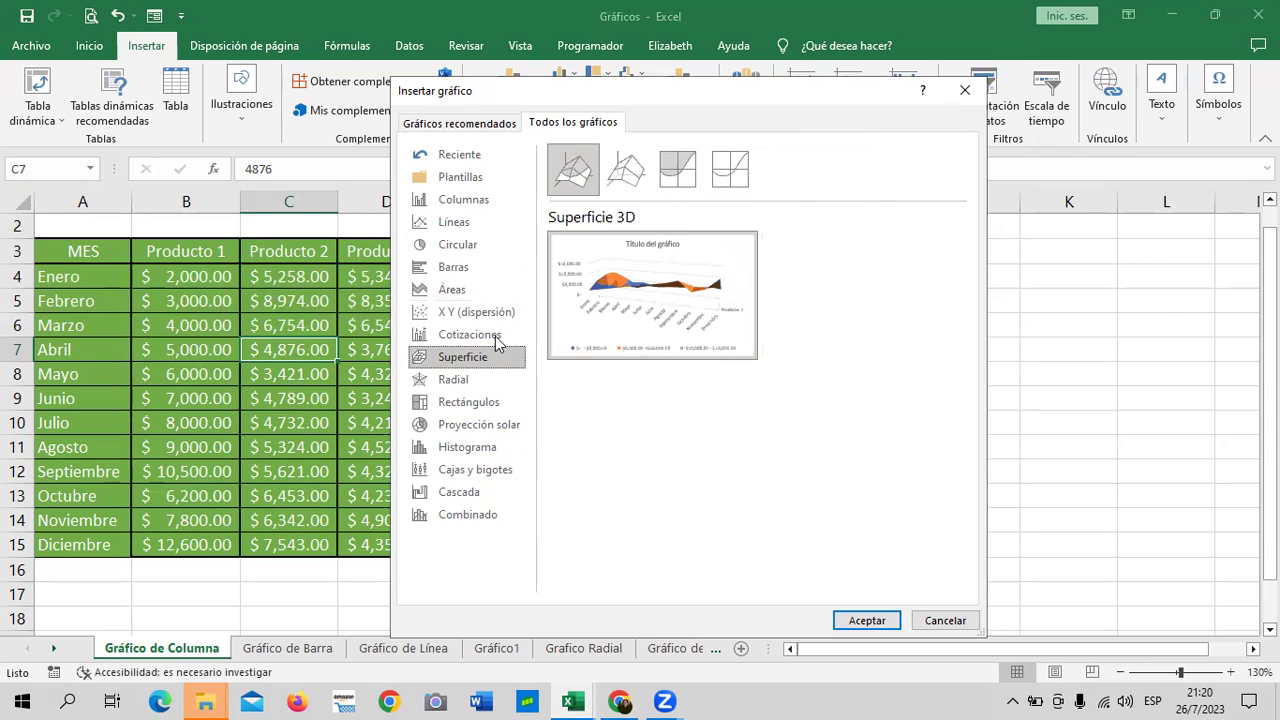
{"action": "left_click", "coordinate": [730, 170]}
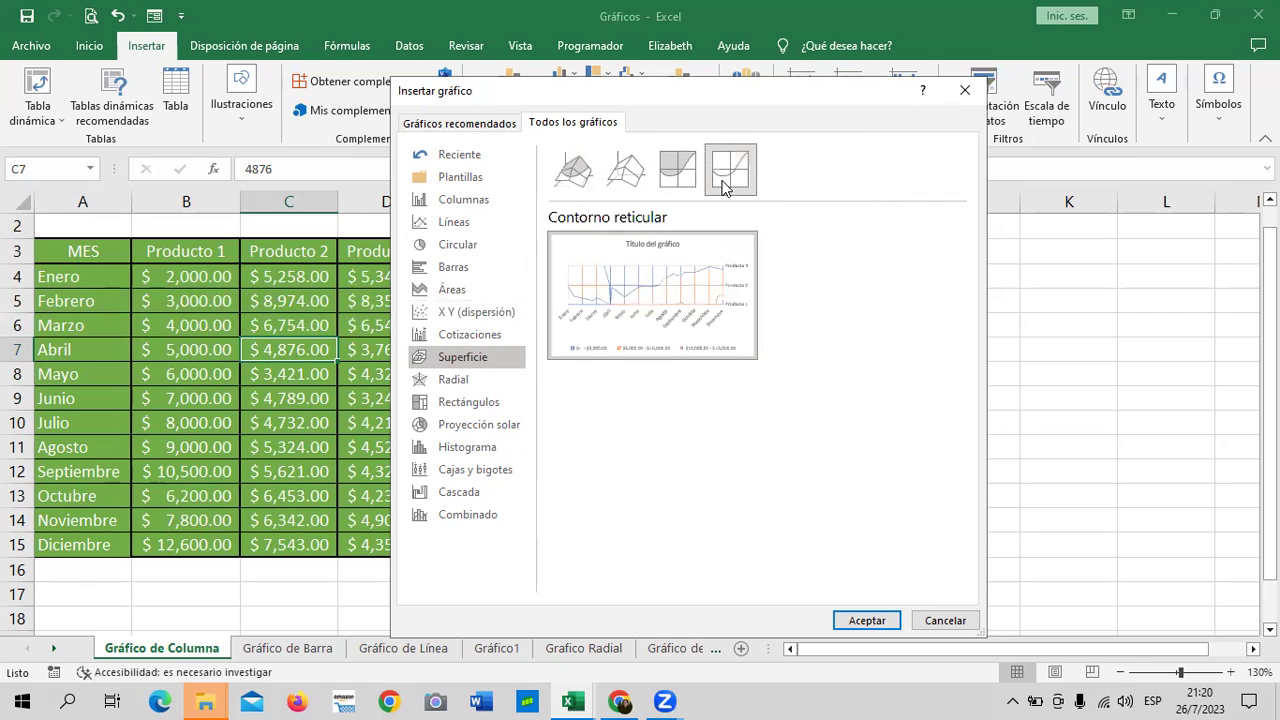
{"action": "left_click", "coordinate": [677, 170]}
{"action": "left_click", "coordinate": [627, 175]}
{"action": "left_click", "coordinate": [573, 172]}
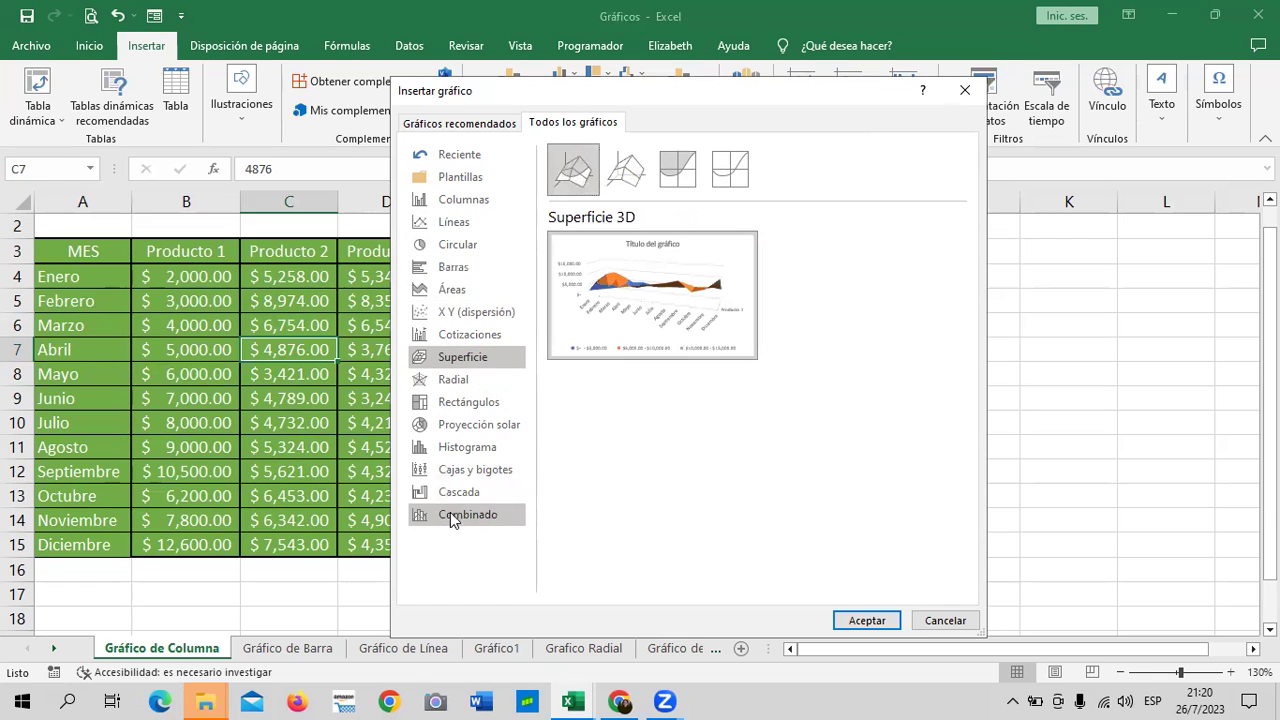
- Preview the waterfall chart and the secondary-axis and stacked-area combination charts
{"action": "left_click", "coordinate": [484, 494]}
{"action": "mouse_move", "coordinate": [630, 270]}
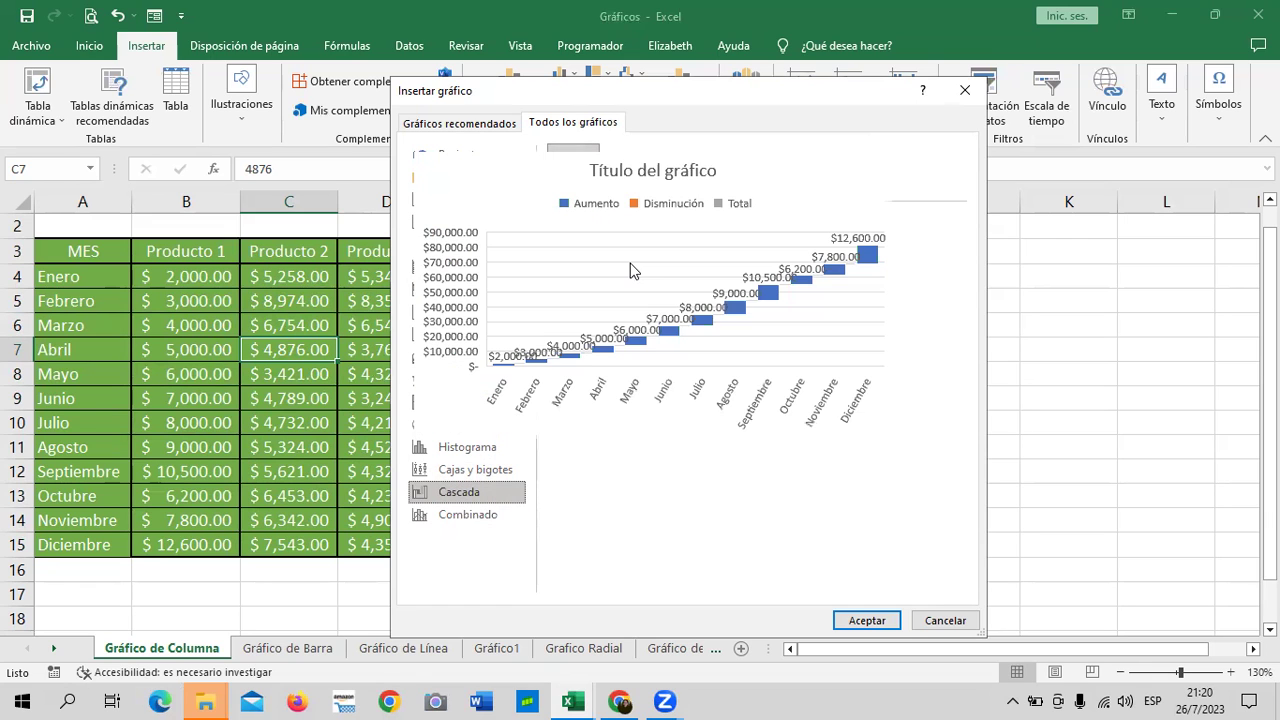
{"action": "left_click", "coordinate": [472, 516]}
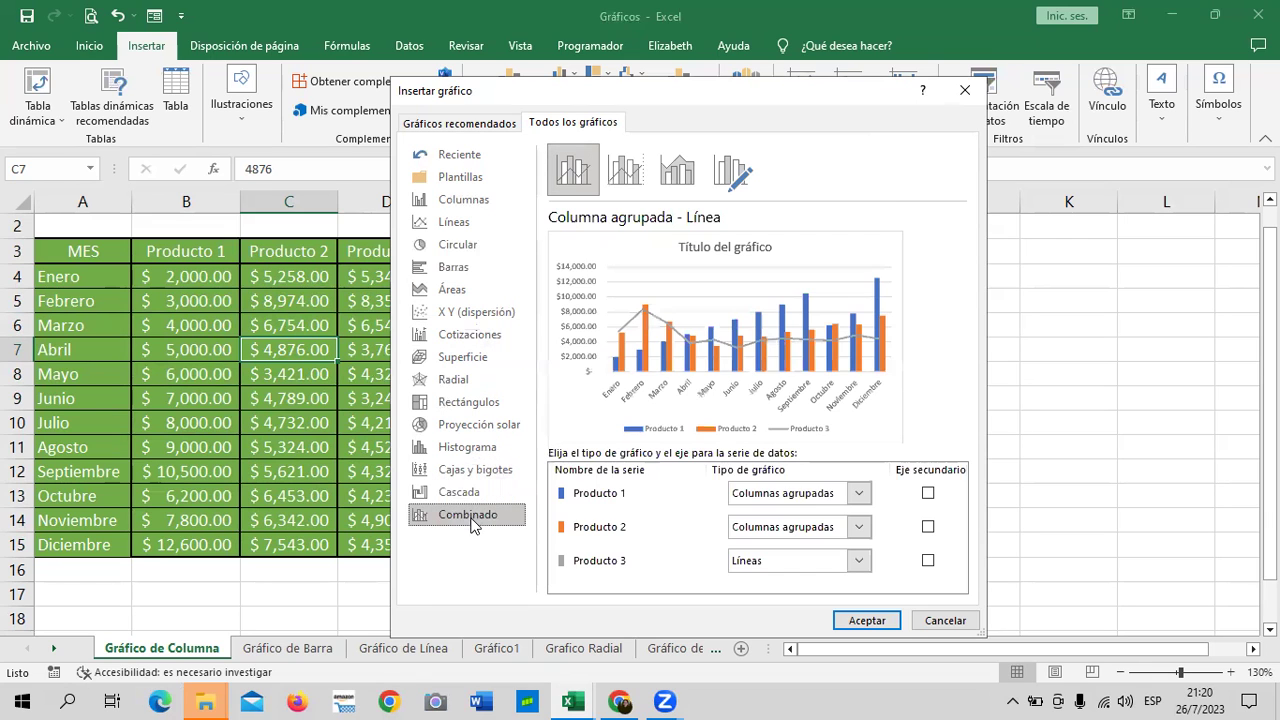
{"action": "left_click", "coordinate": [628, 175]}
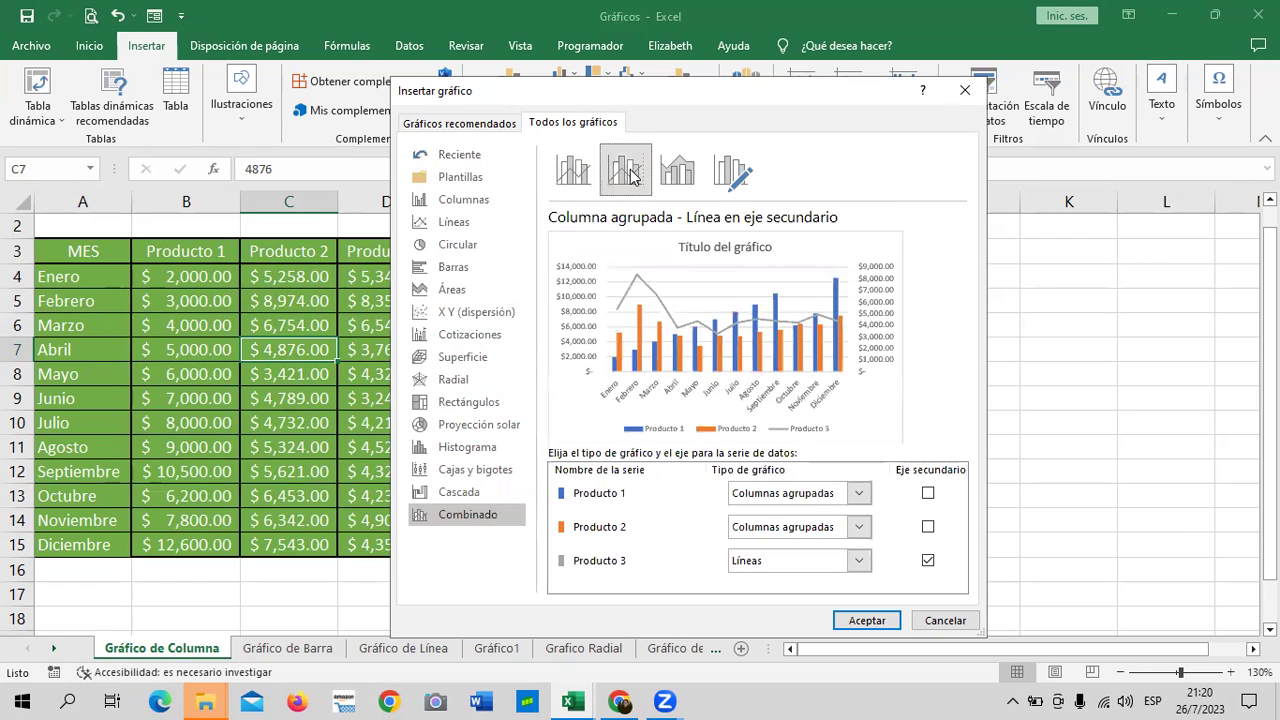
{"action": "left_click", "coordinate": [688, 180]}
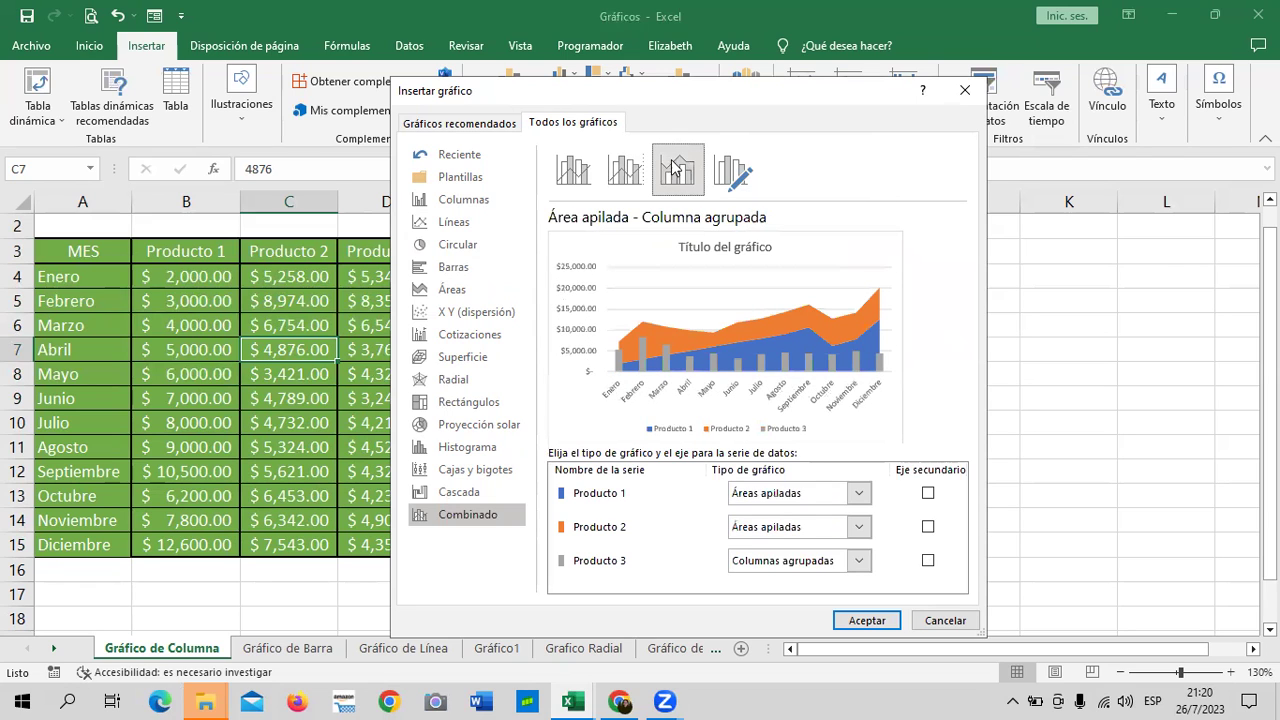
- Compare the clustered-column-with-line and custom combinations, then return to the Columnas category
{"action": "left_click", "coordinate": [571, 176]}
{"action": "left_click", "coordinate": [626, 174]}
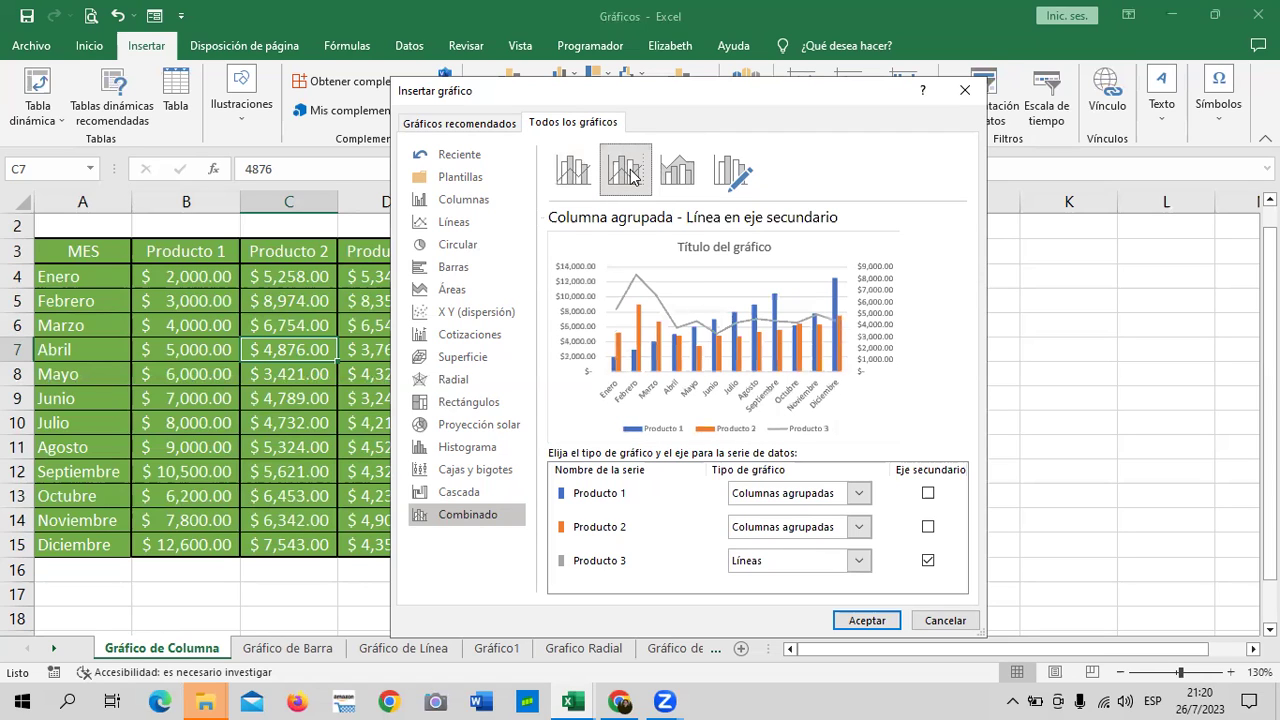
{"action": "left_click", "coordinate": [677, 173]}
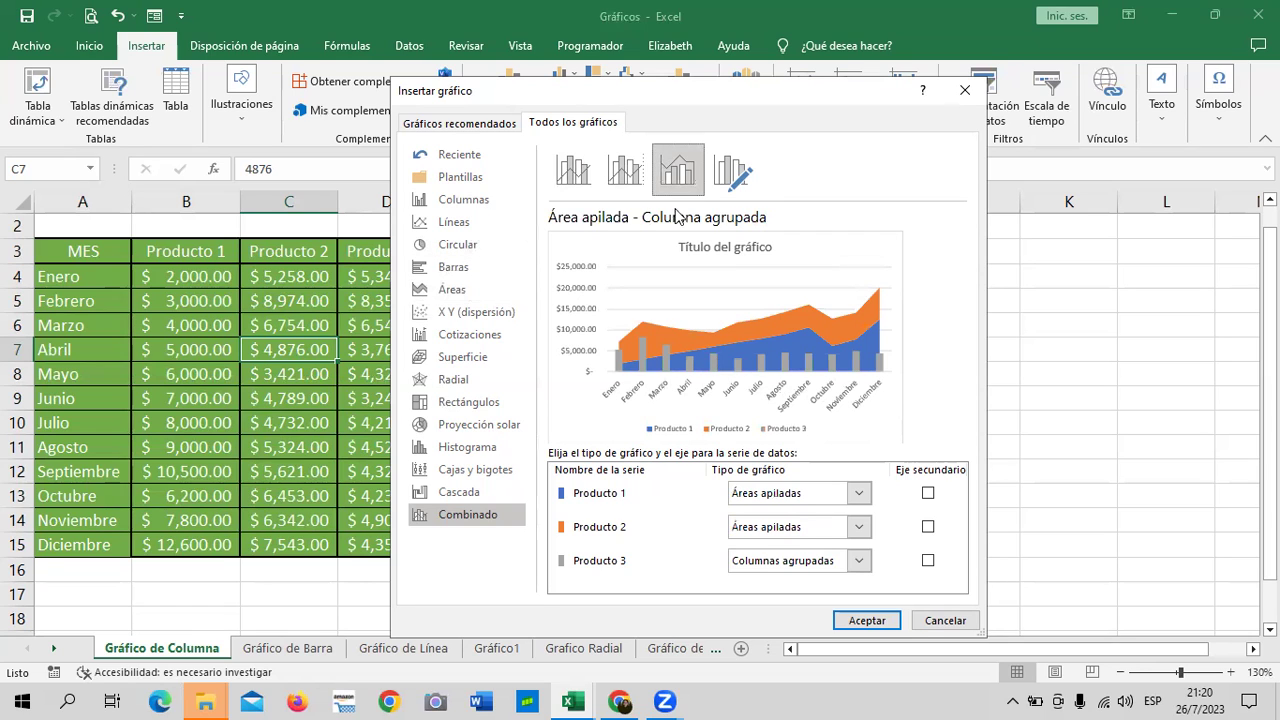
{"action": "left_click", "coordinate": [733, 168]}
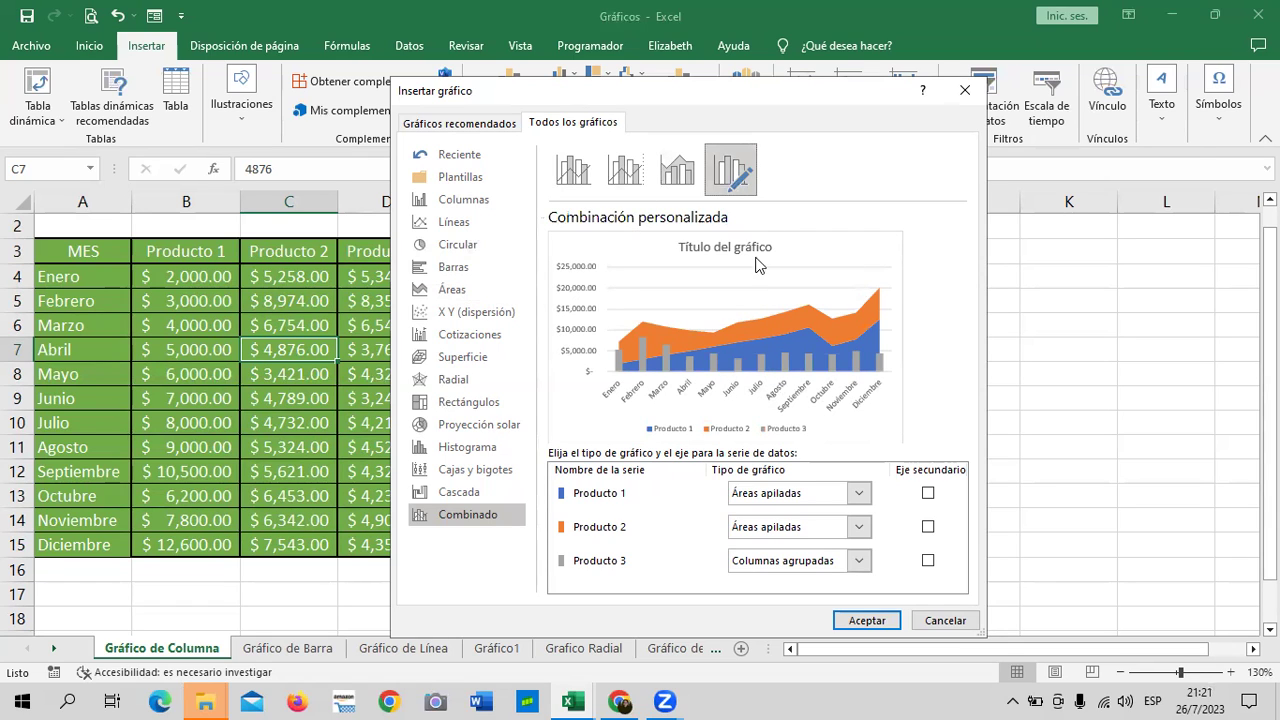
{"action": "left_click", "coordinate": [489, 199]}
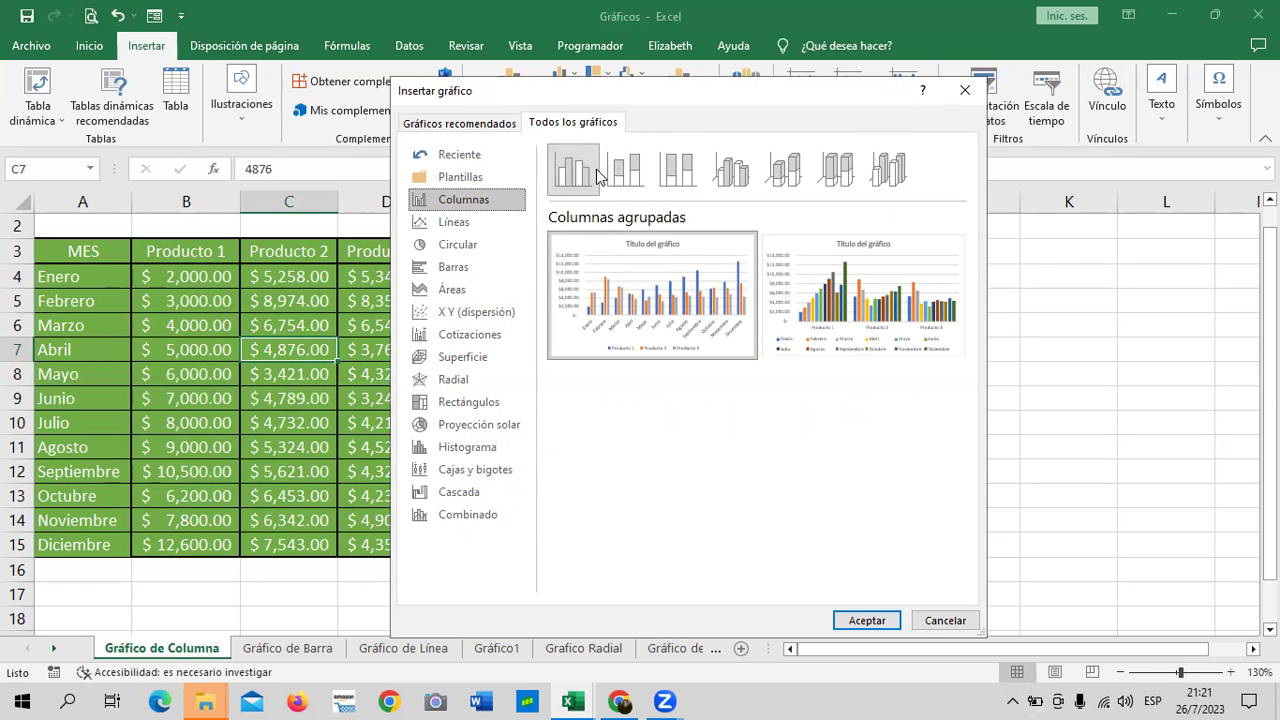
- Pick the Columnas 3D subtype for Producto 1–3 sales and insert it with Aceptar
{"action": "mouse_move", "coordinate": [611, 318]}
{"action": "left_click", "coordinate": [896, 179]}
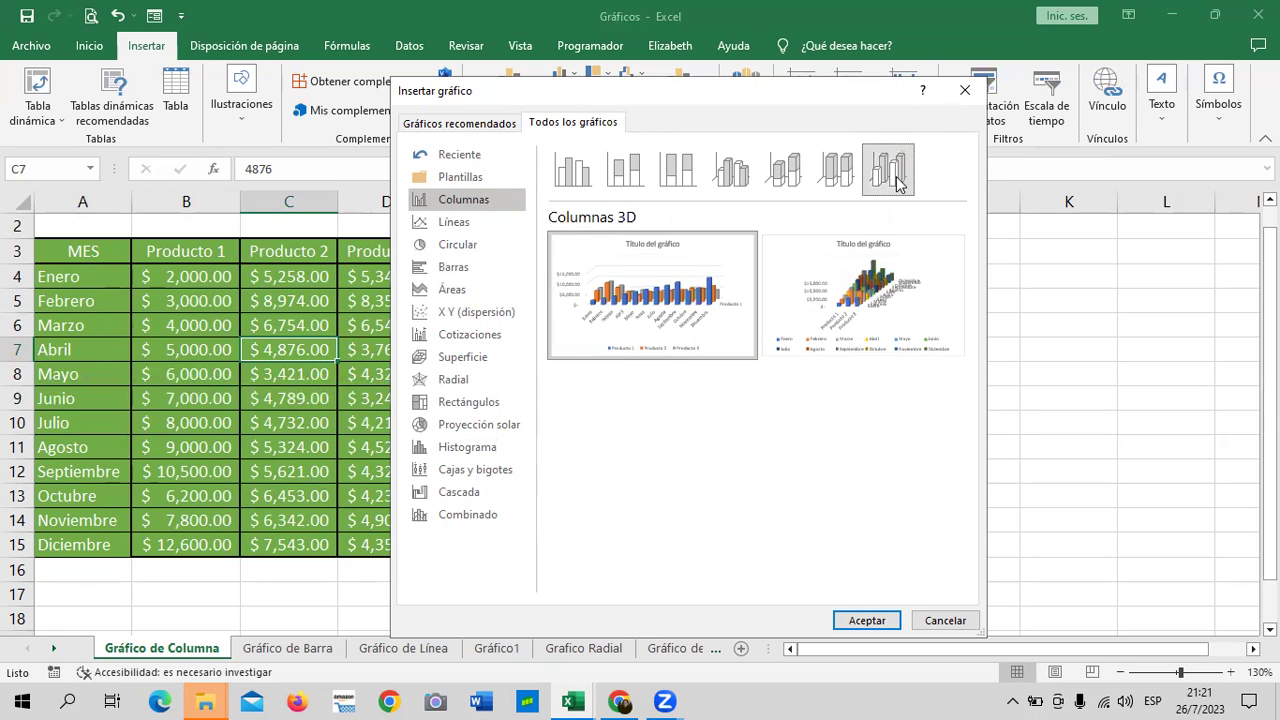
{"action": "mouse_move", "coordinate": [685, 362]}
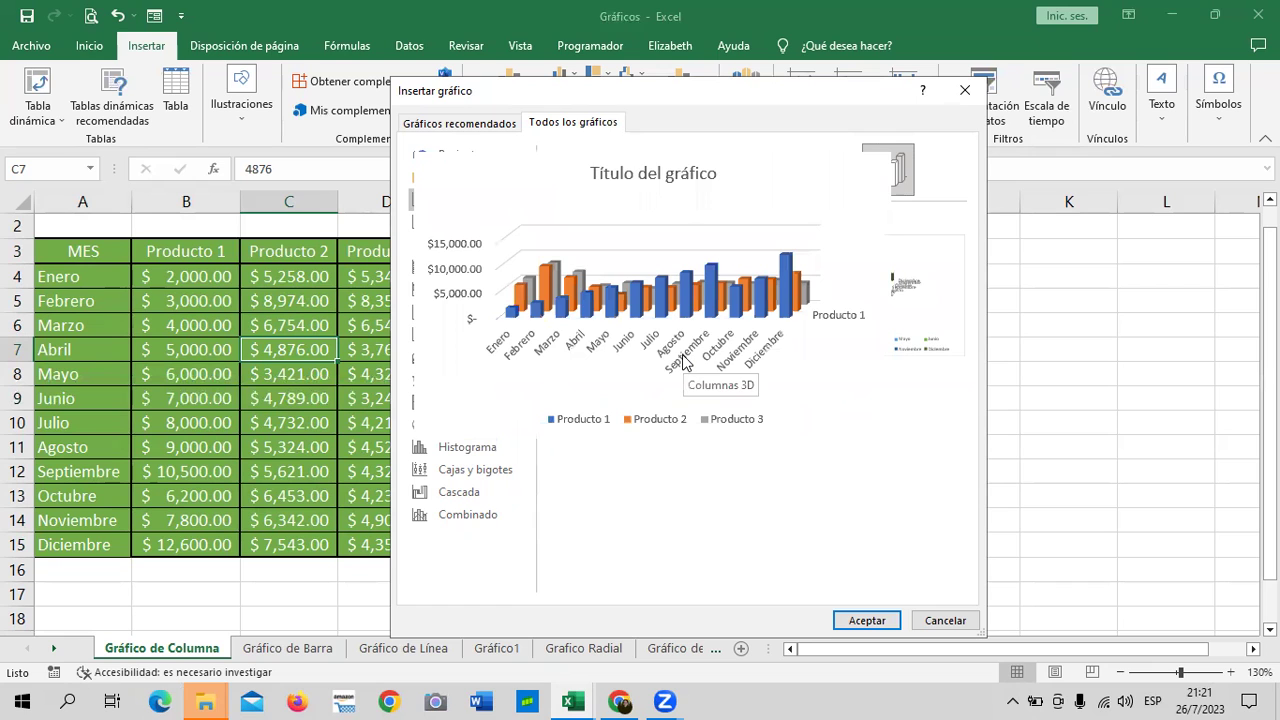
{"action": "mouse_move", "coordinate": [900, 352]}
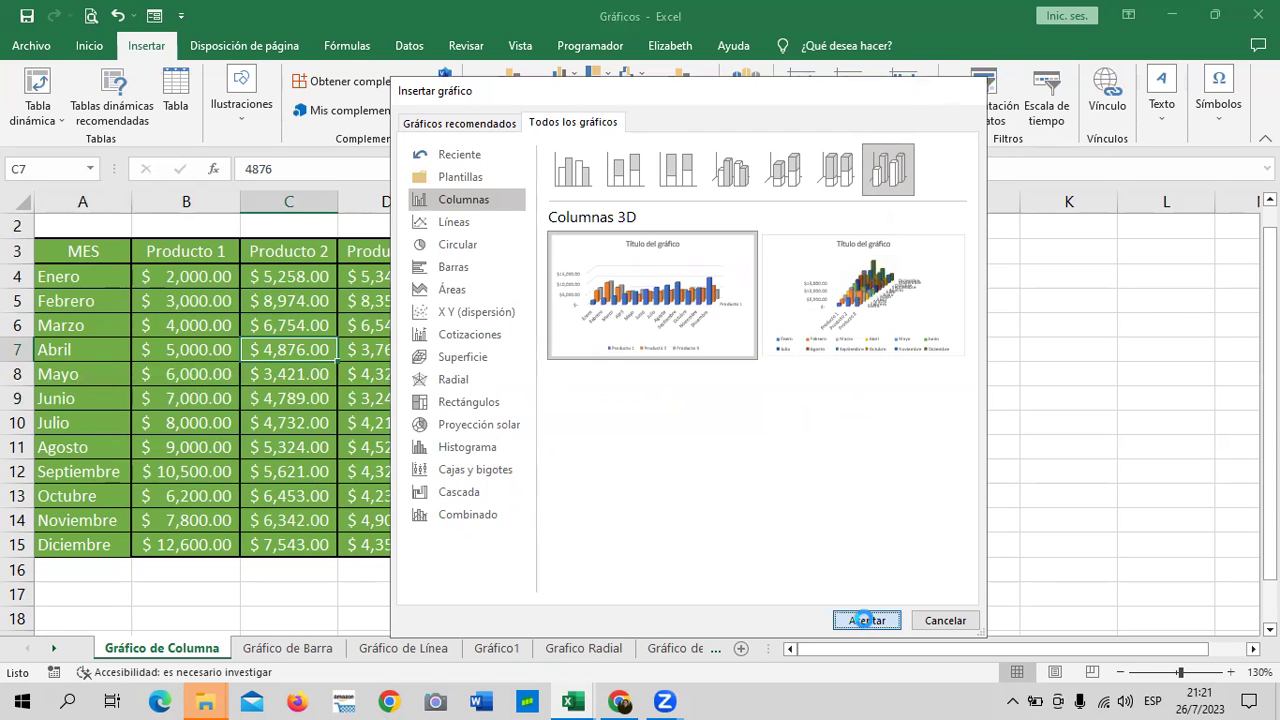
{"action": "left_click", "coordinate": [866, 620]}
- Drag the 3D column chart beside the sales table and reselect it for Diseño de gráfico
{"action": "mouse_move", "coordinate": [832, 289]}
{"action": "left_mouse_down"}
{"action": "mouse_move", "coordinate": [966, 271]}
{"action": "mouse_move", "coordinate": [951, 270]}
{"action": "left_mouse_up"}
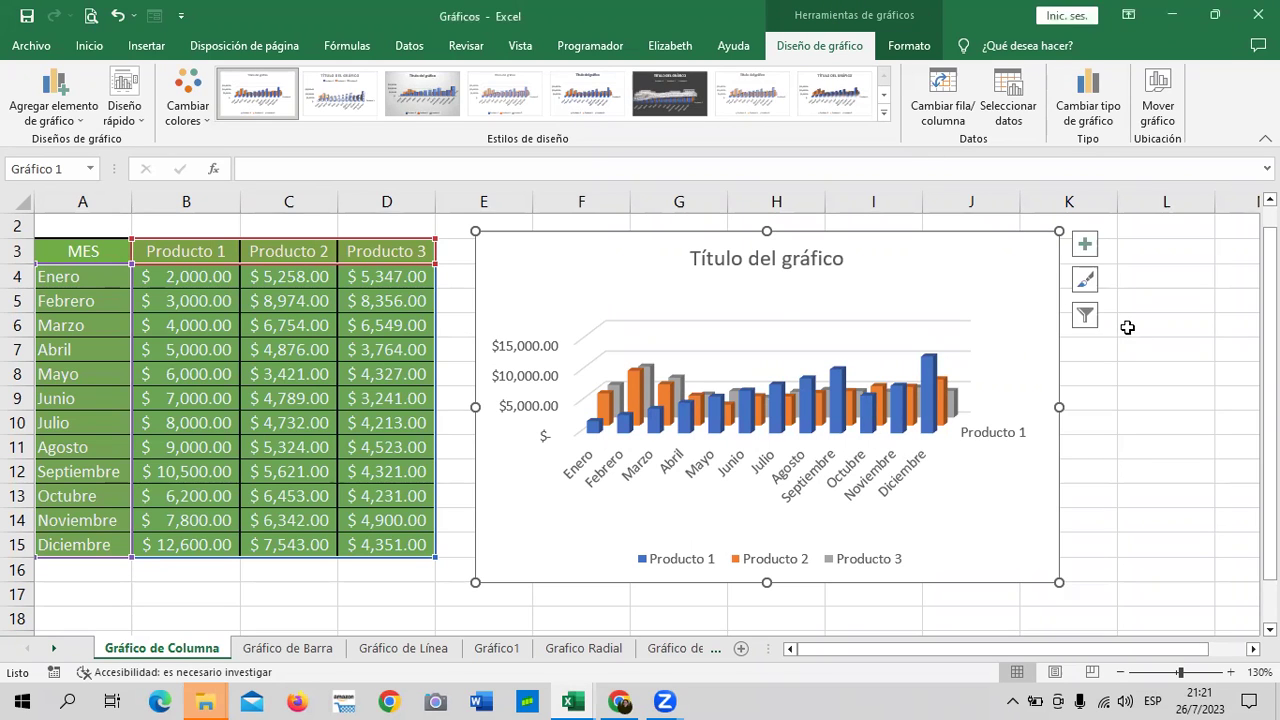
{"action": "left_click", "coordinate": [1140, 400]}
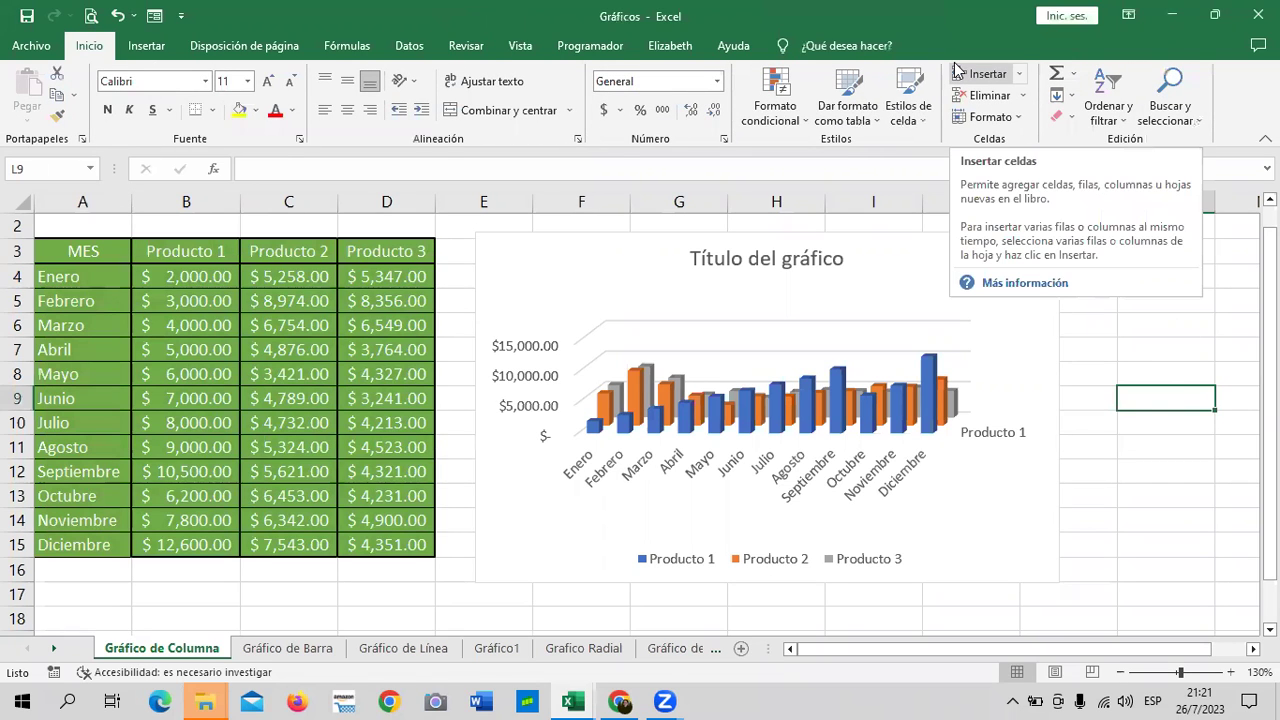
{"action": "left_click", "coordinate": [914, 268]}
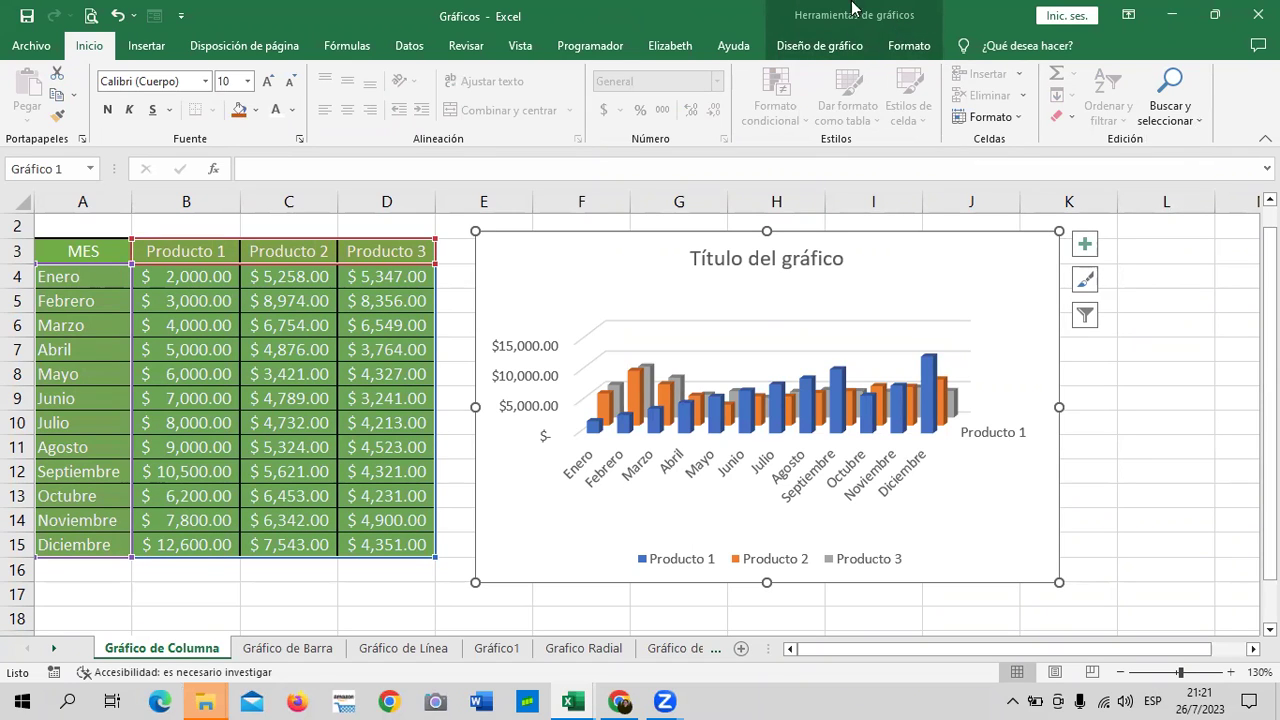
{"action": "left_click", "coordinate": [836, 47]}
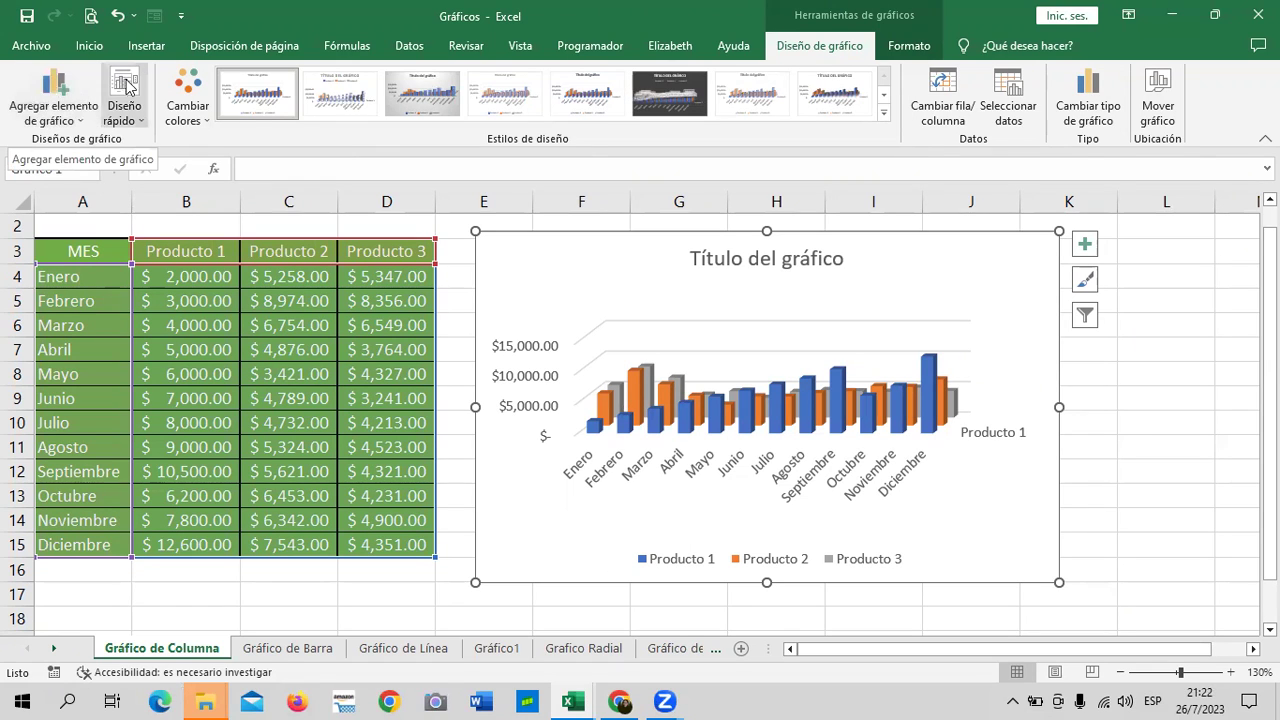
- Browse the Diseño rápido layouts and expand the full Estilos de diseño gallery
{"action": "left_click", "coordinate": [145, 127]}
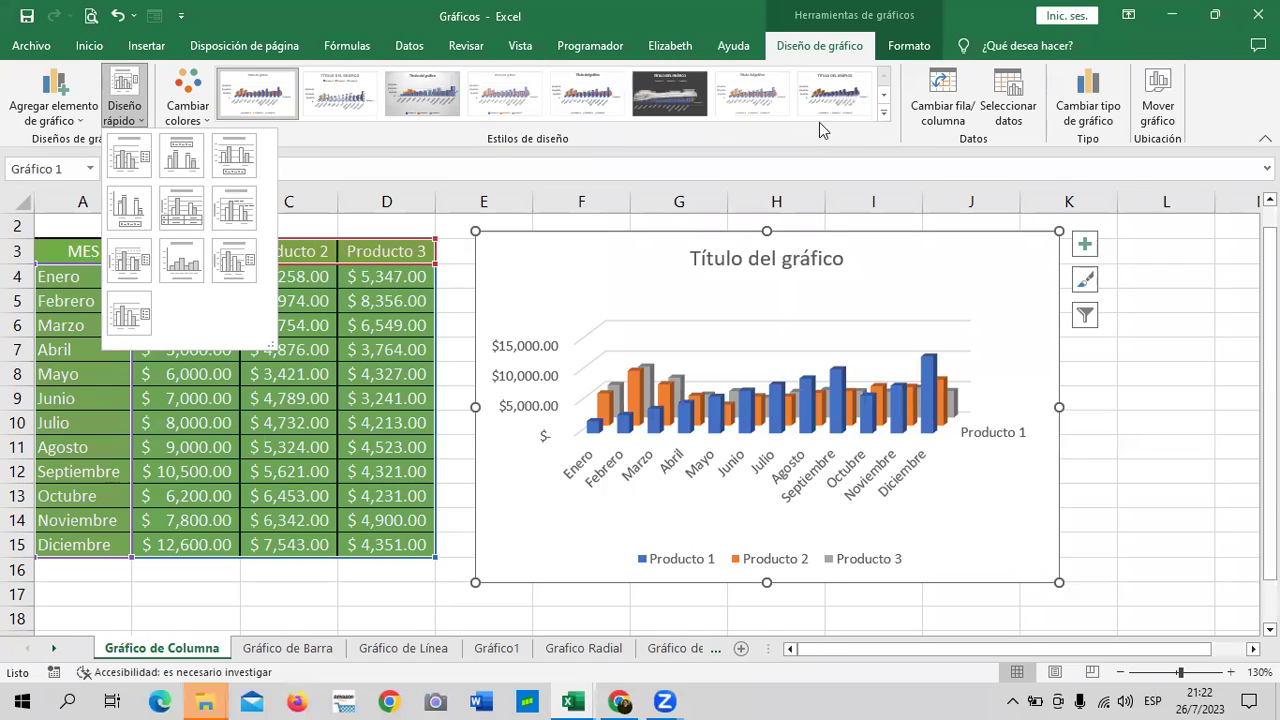
{"action": "left_click", "coordinate": [882, 111]}
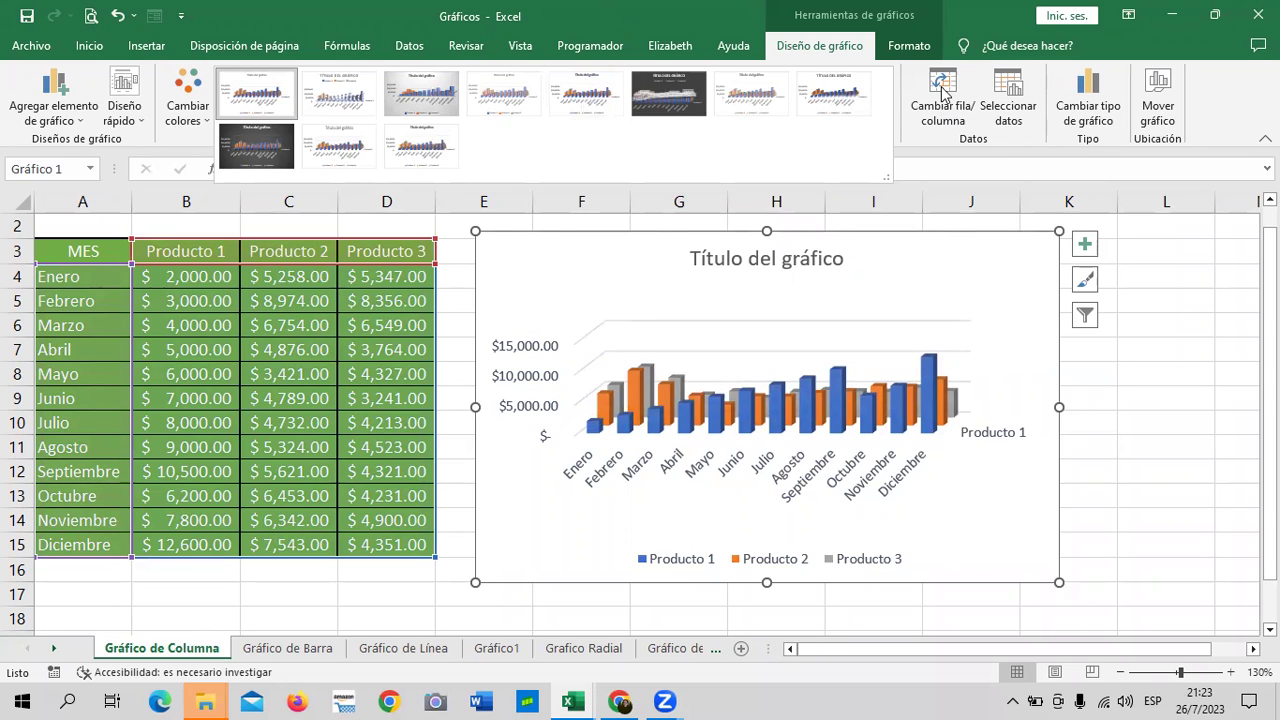
{"action": "left_click", "coordinate": [943, 92]}
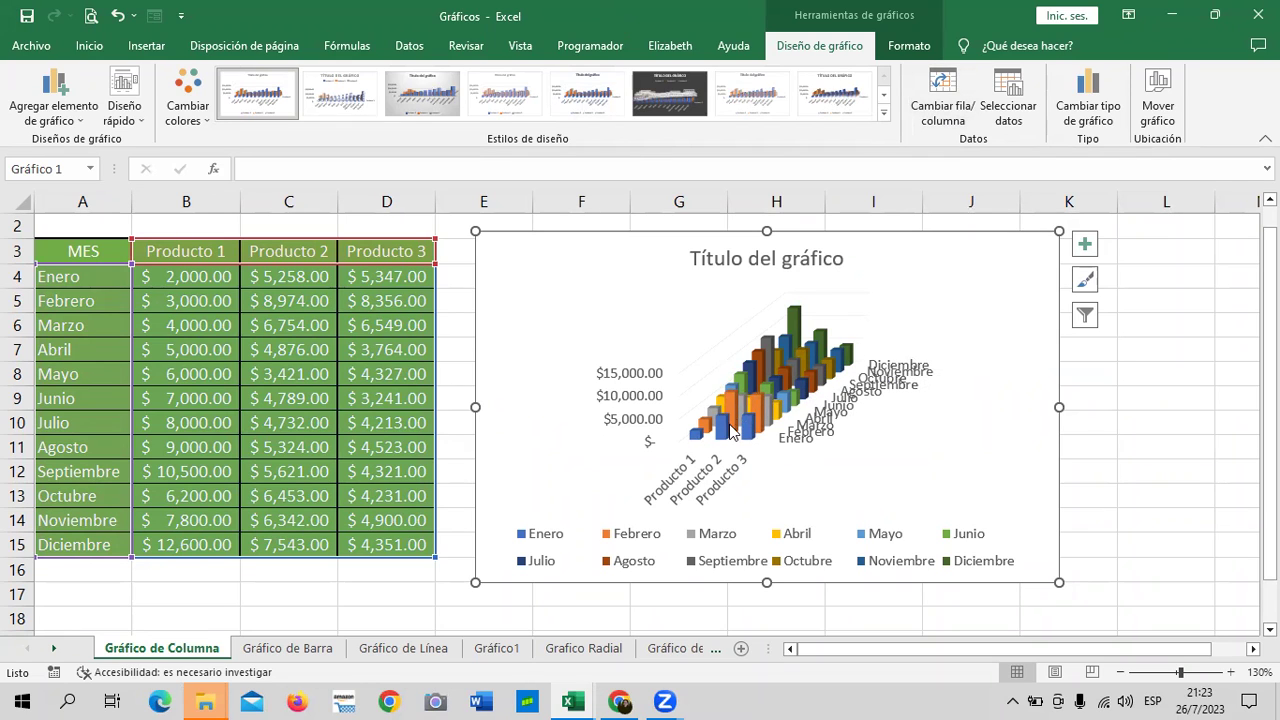
{"action": "left_click", "coordinate": [1011, 117]}
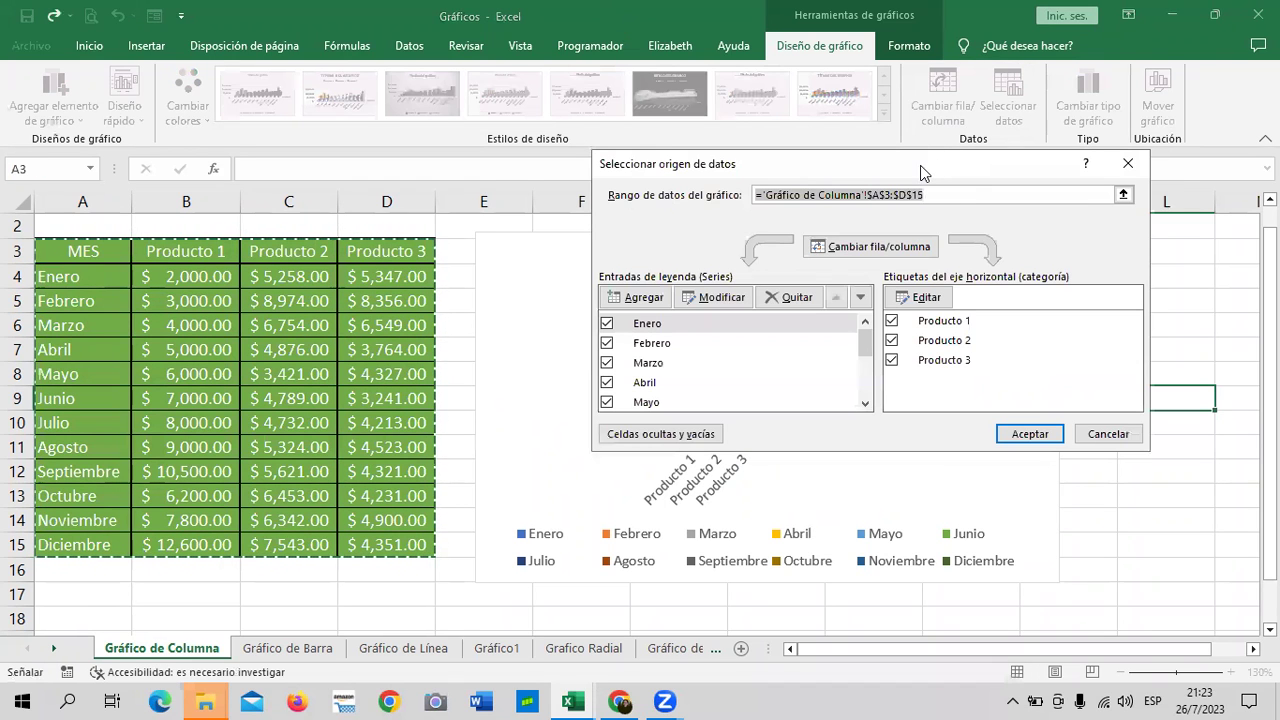
{"action": "left_click_drag", "start_coordinate": [920, 165], "coordinate": [782, 155]}
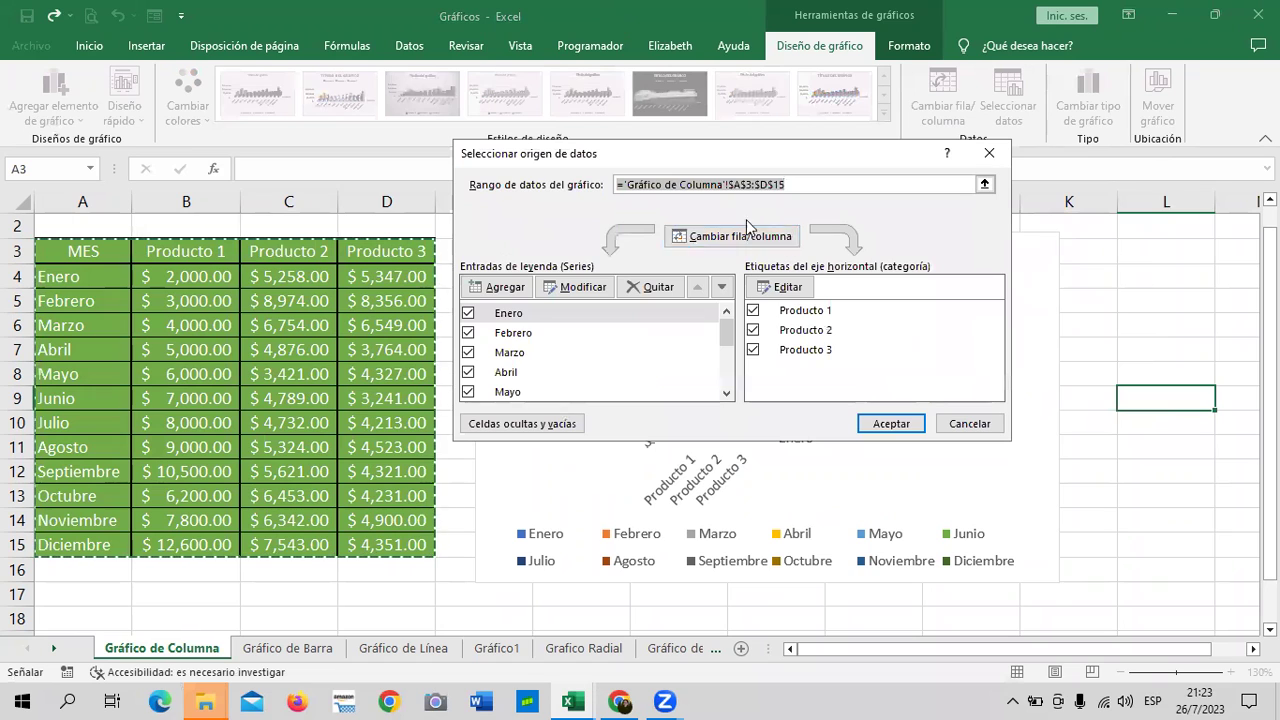
{"action": "left_click", "coordinate": [707, 237]}
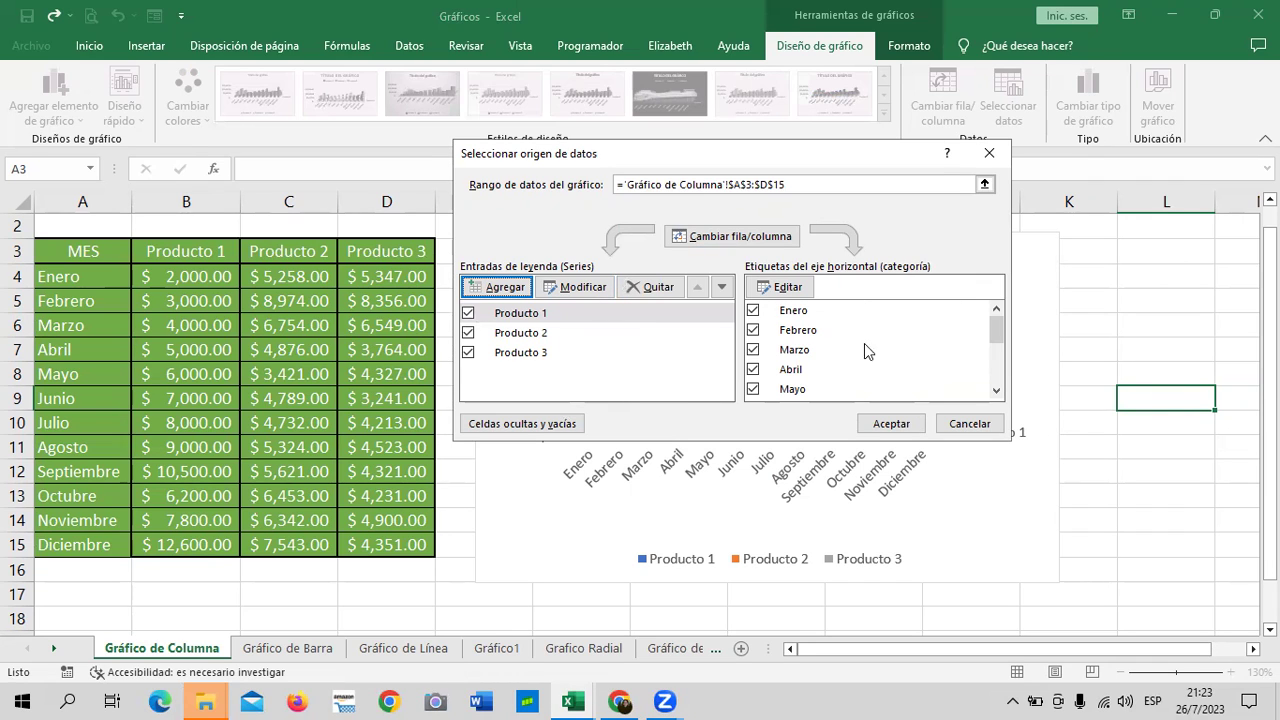
{"action": "mouse_move", "coordinate": [996, 330]}
{"action": "left_mouse_down"}
{"action": "mouse_move", "coordinate": [996, 385]}
{"action": "mouse_move", "coordinate": [988, 304]}
{"action": "left_mouse_up"}
{"action": "left_click", "coordinate": [888, 423]}
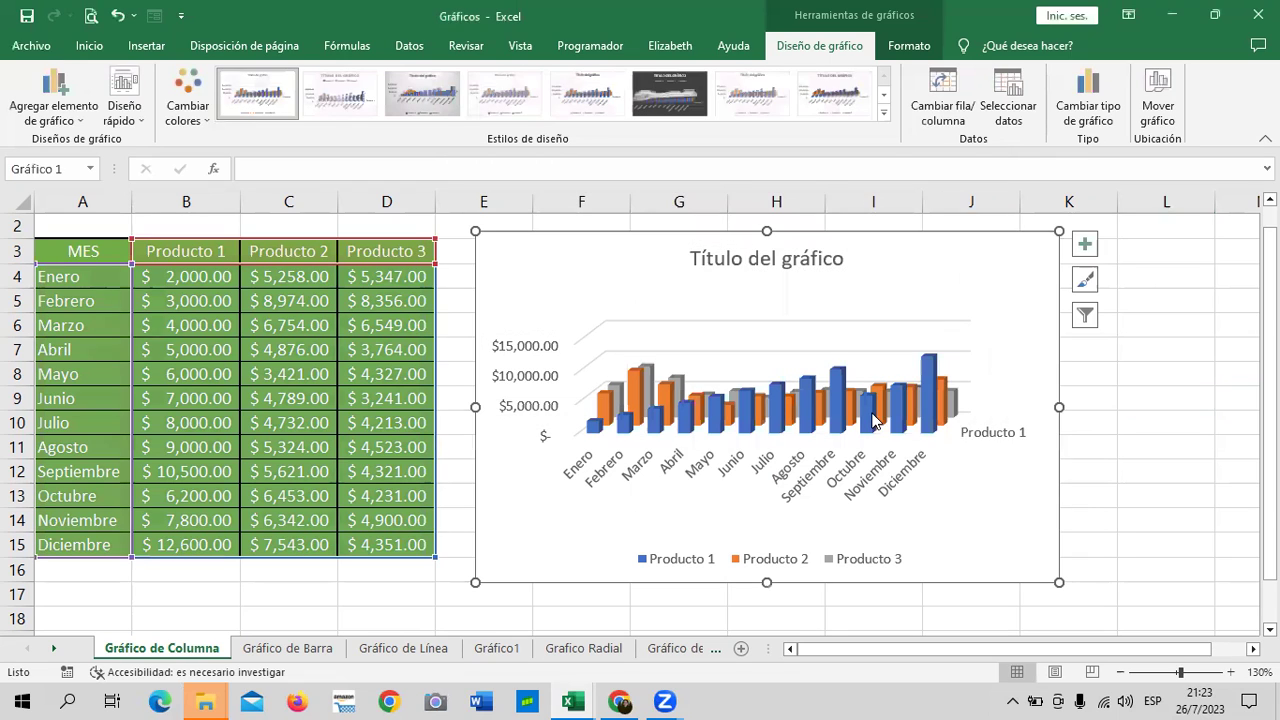
{"action": "mouse_move", "coordinate": [872, 420]}
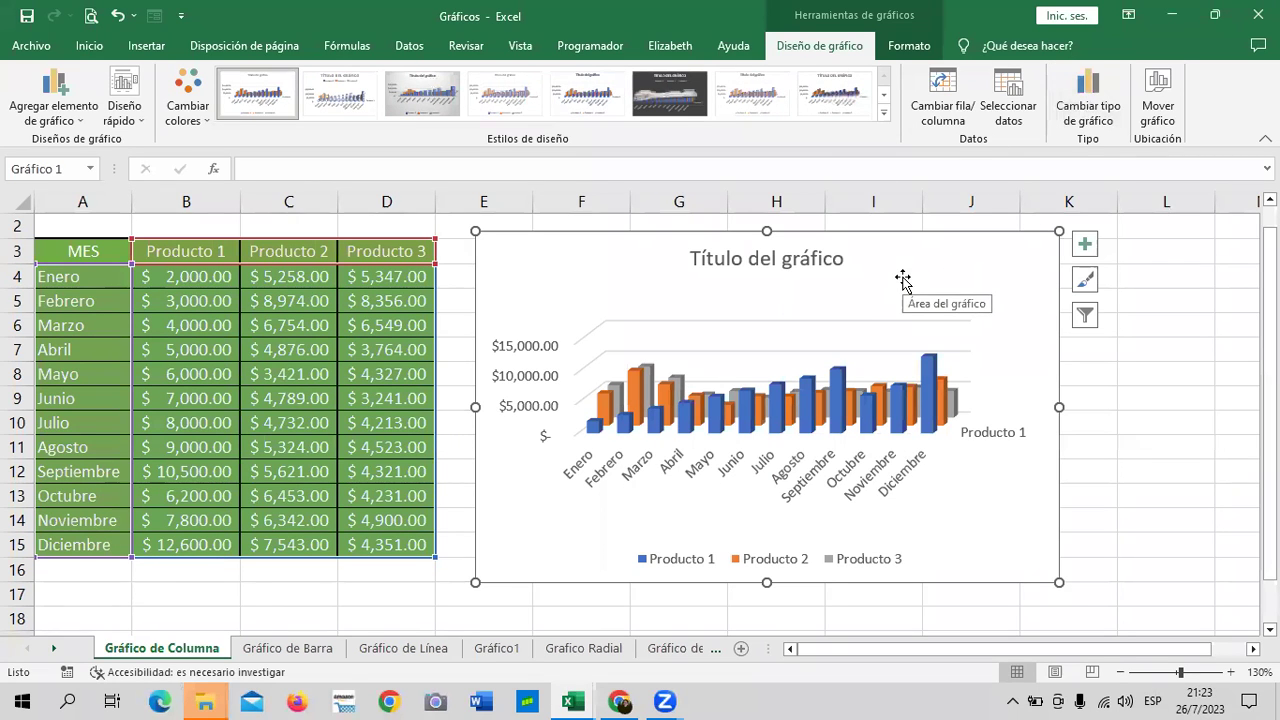
- Change the chart type to Columnas 100 % apiladas
{"action": "left_click", "coordinate": [1092, 106]}
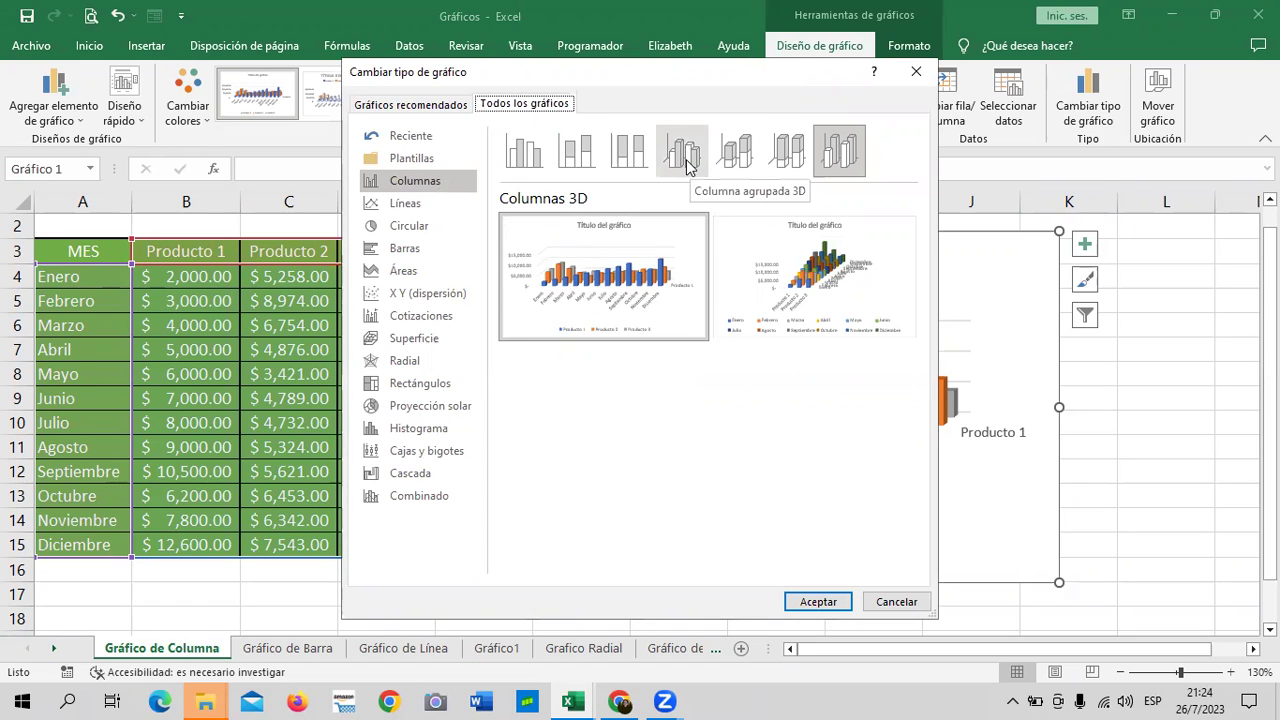
{"action": "left_click", "coordinate": [633, 157]}
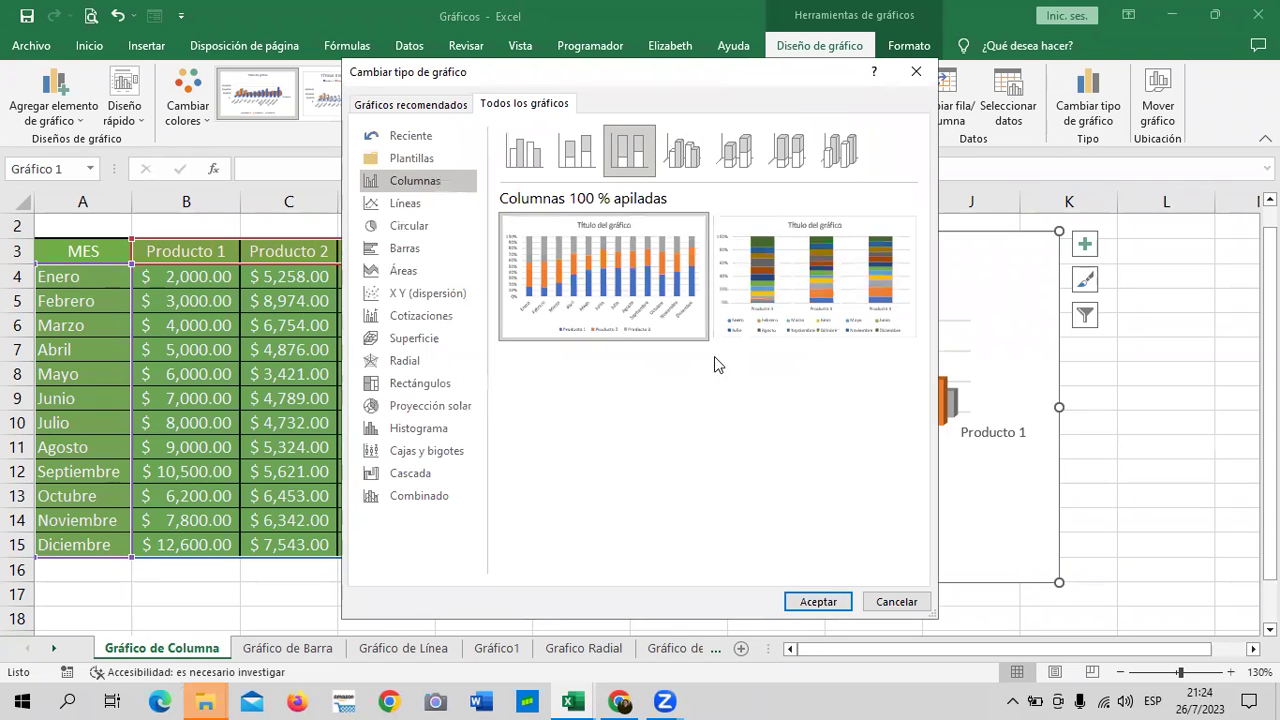
{"action": "left_click", "coordinate": [817, 602]}
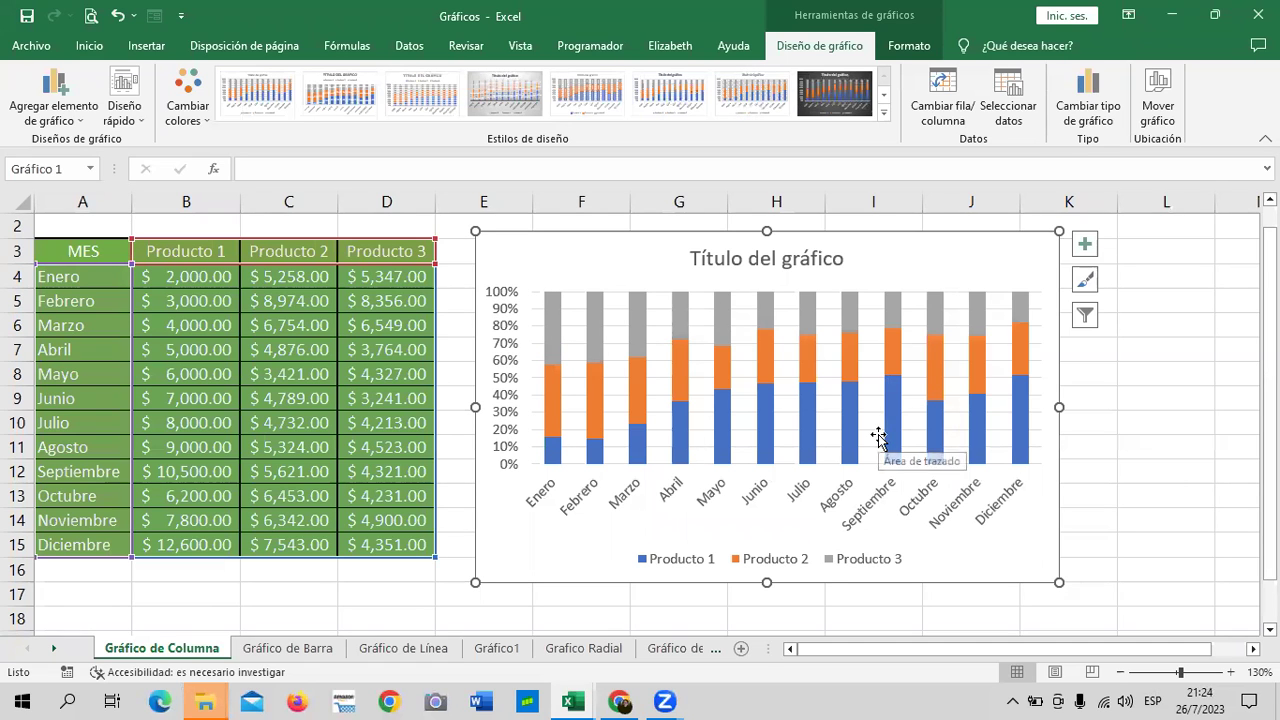
- Switch the chart back to Columnas 3D and nudge it slightly up and right
{"action": "left_click", "coordinate": [1080, 88]}
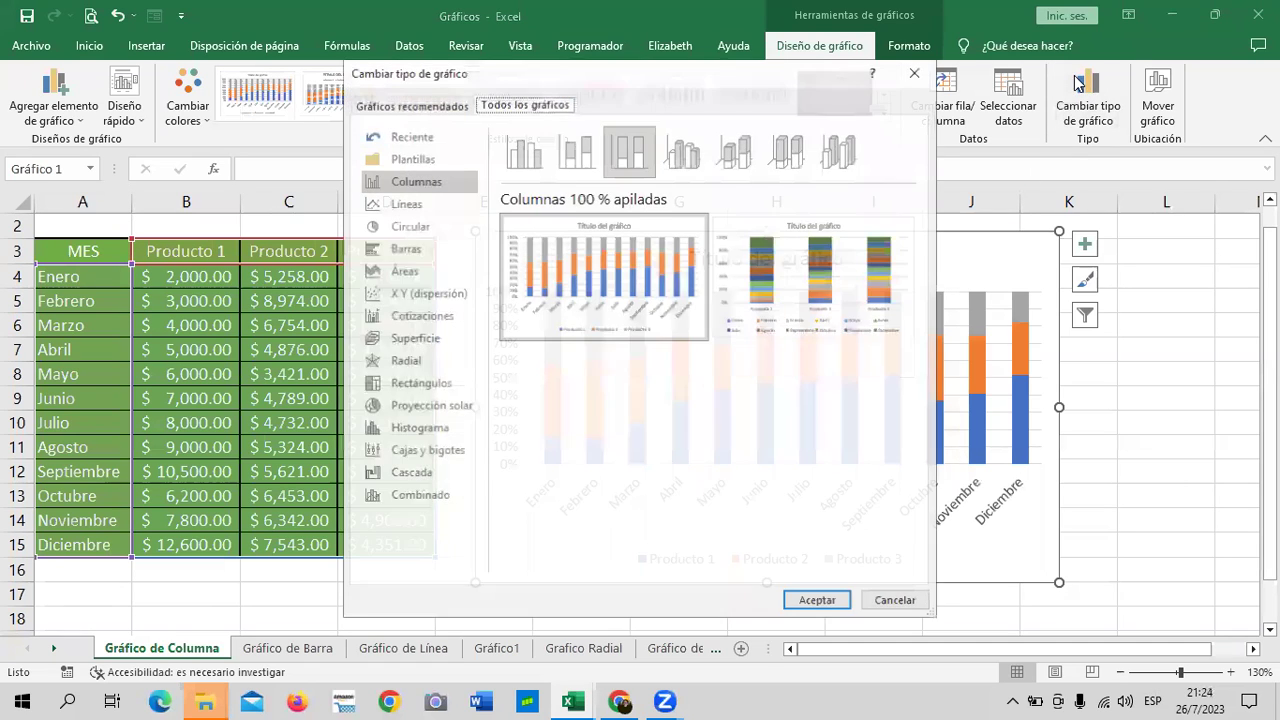
{"action": "left_click", "coordinate": [845, 162]}
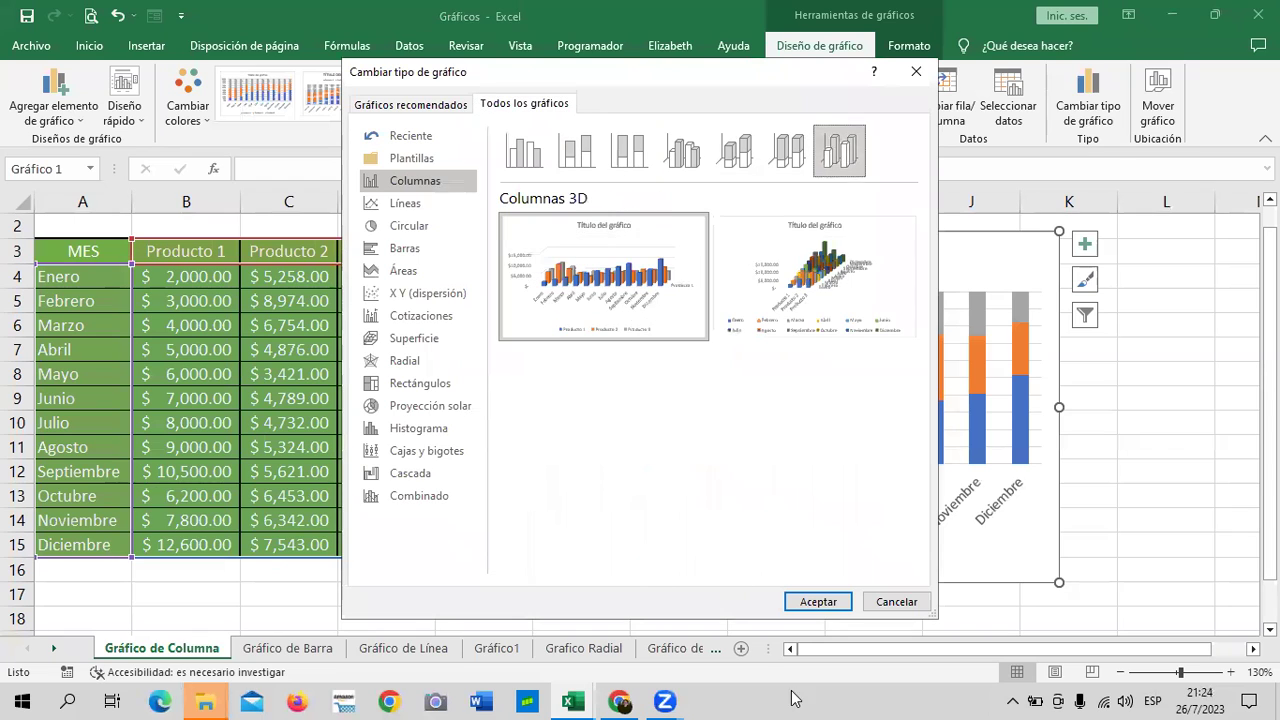
{"action": "left_click", "coordinate": [812, 601]}
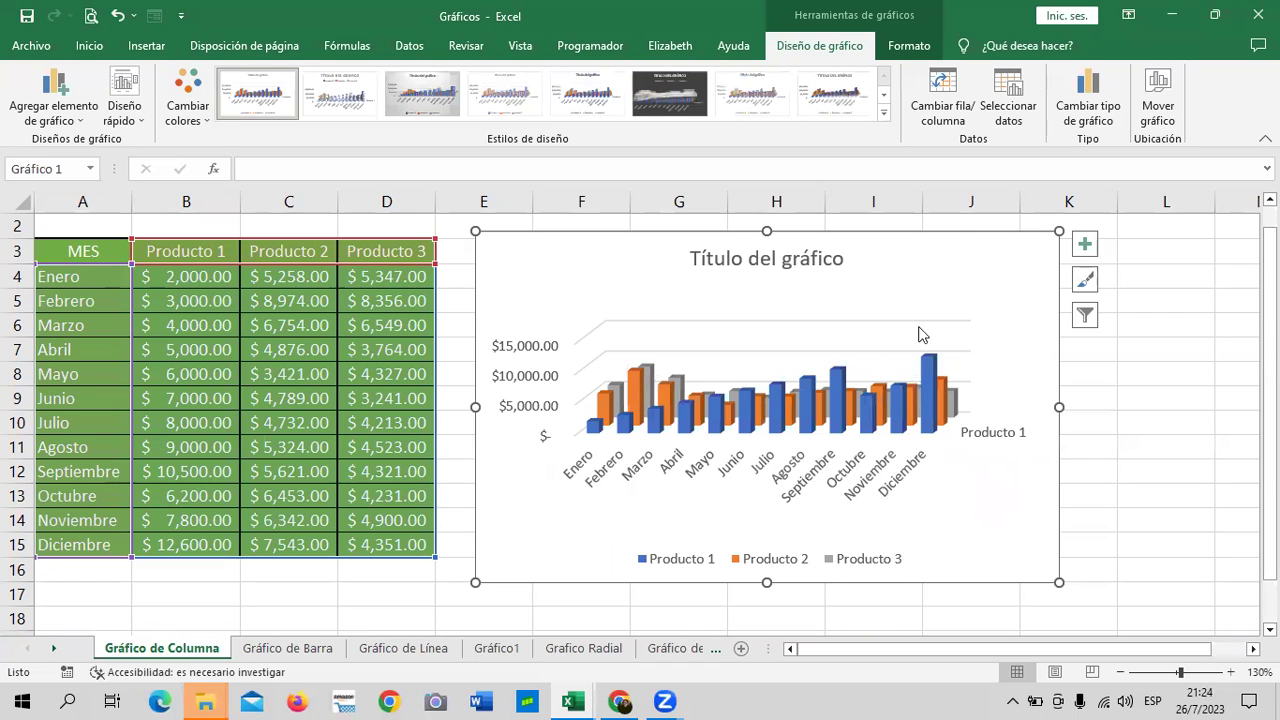
{"action": "mouse_move", "coordinate": [954, 265]}
{"action": "left_mouse_down"}
{"action": "mouse_move", "coordinate": [968, 252]}
{"action": "mouse_move", "coordinate": [958, 257]}
{"action": "left_mouse_up"}
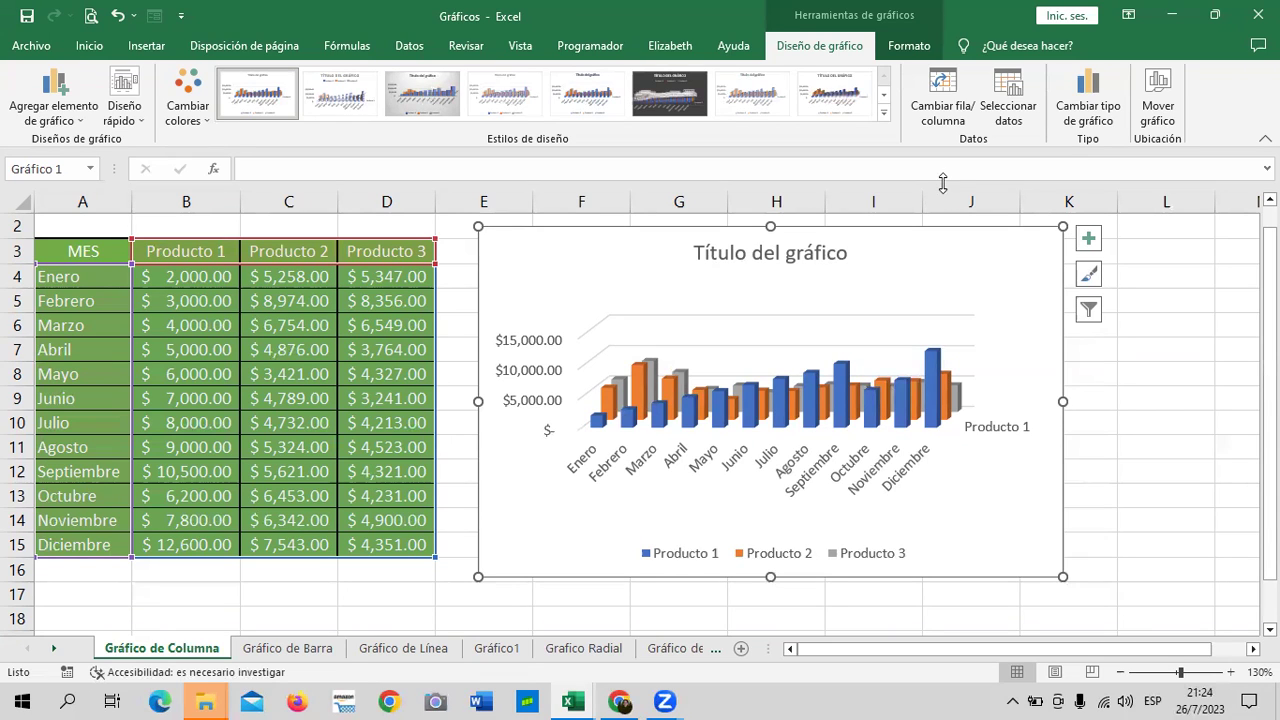
- Use Mover gráfico to place the chart on a new sheet called 'Gráfico 2'
{"action": "left_click", "coordinate": [1157, 100]}
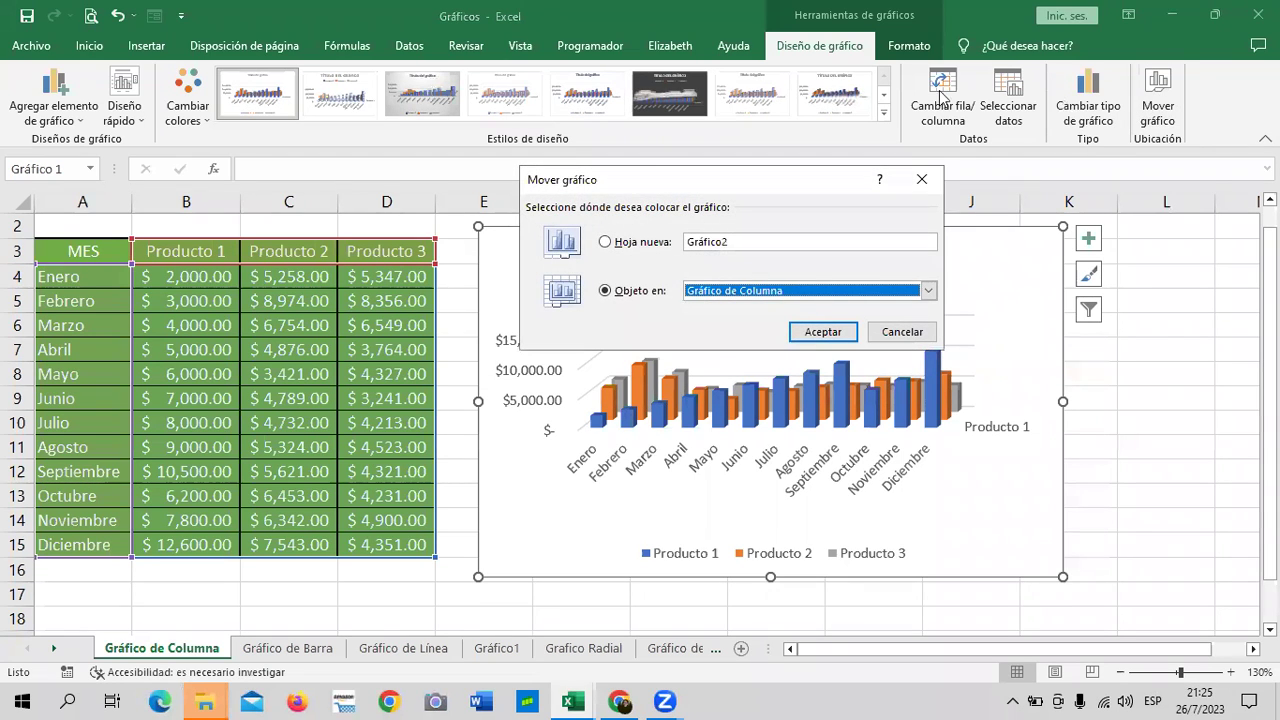
{"action": "left_click", "coordinate": [488, 700]}
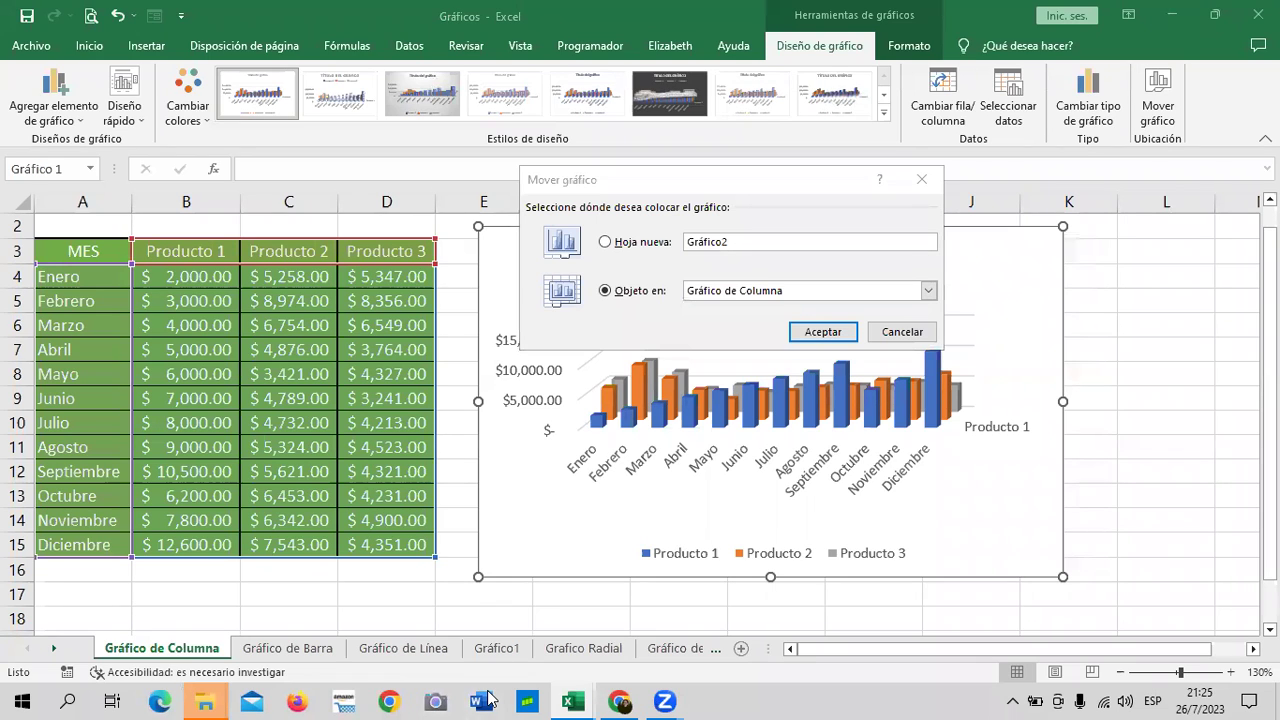
{"action": "left_click", "coordinate": [510, 650]}
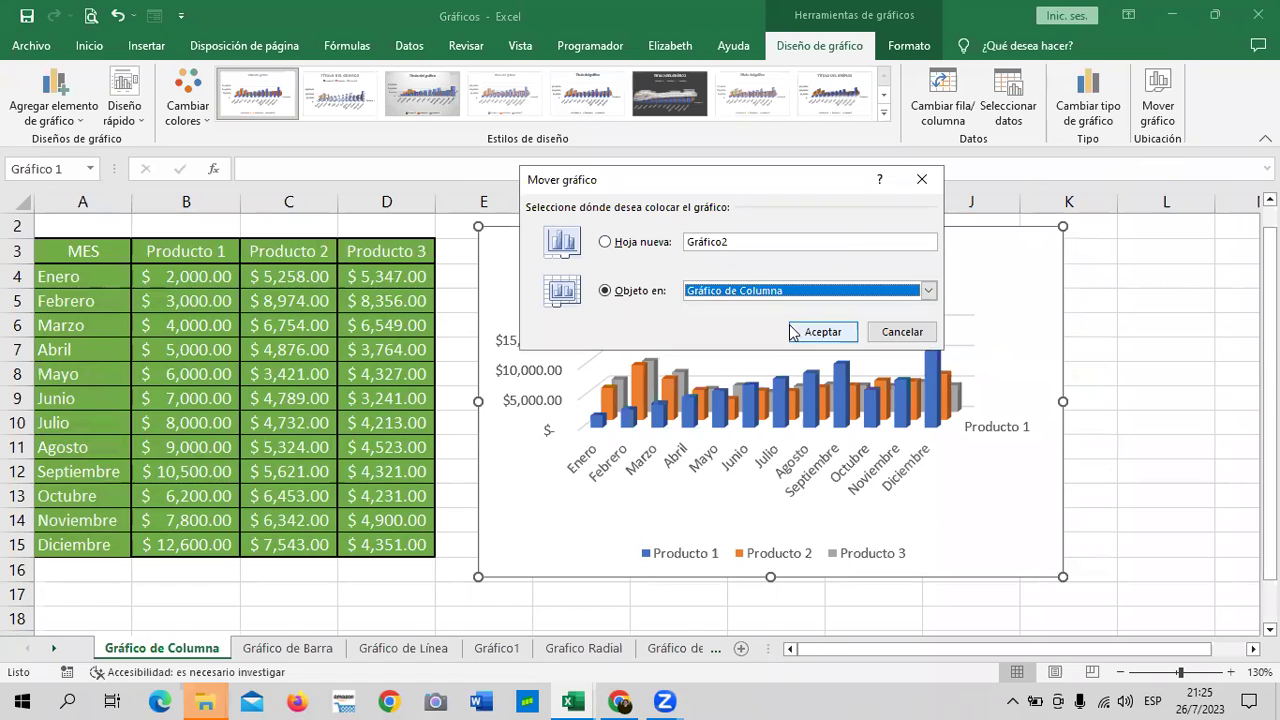
{"action": "left_click", "coordinate": [777, 243]}
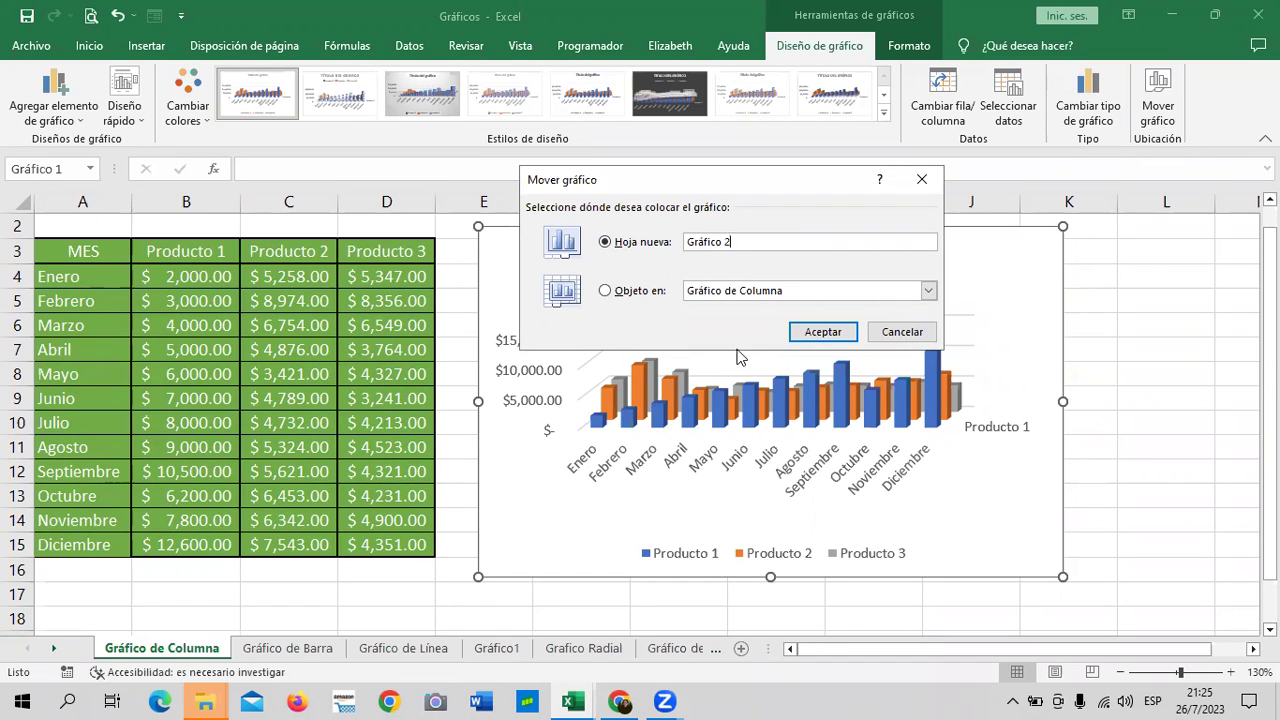
{"action": "left_click", "coordinate": [818, 331]}
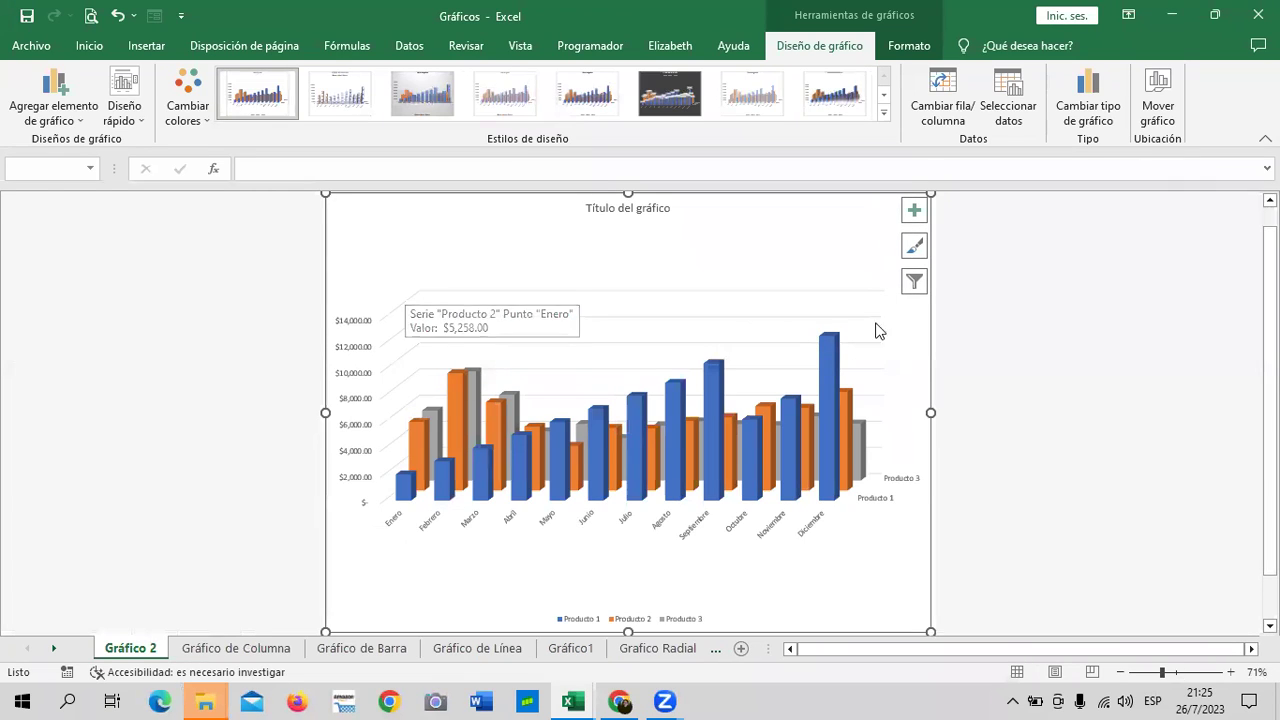
{"action": "left_click", "coordinate": [393, 231]}
{"action": "right_click", "coordinate": [395, 231]}
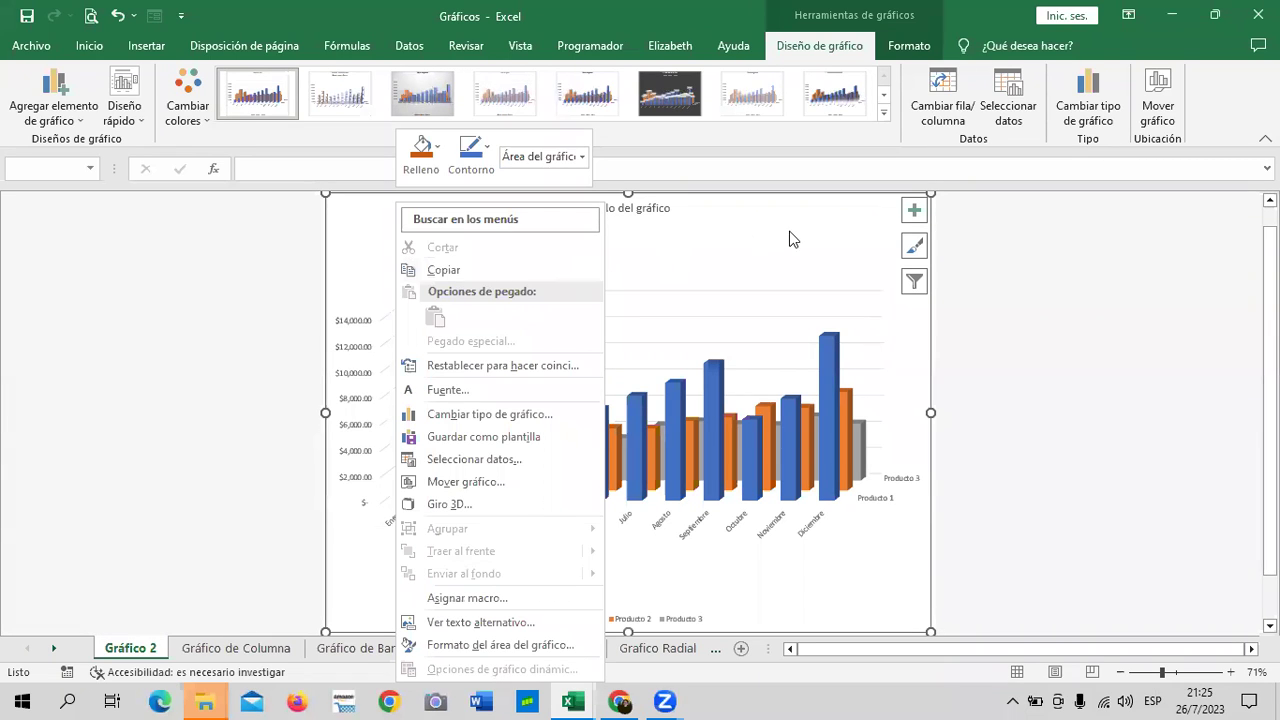
{"action": "left_click", "coordinate": [1061, 334]}
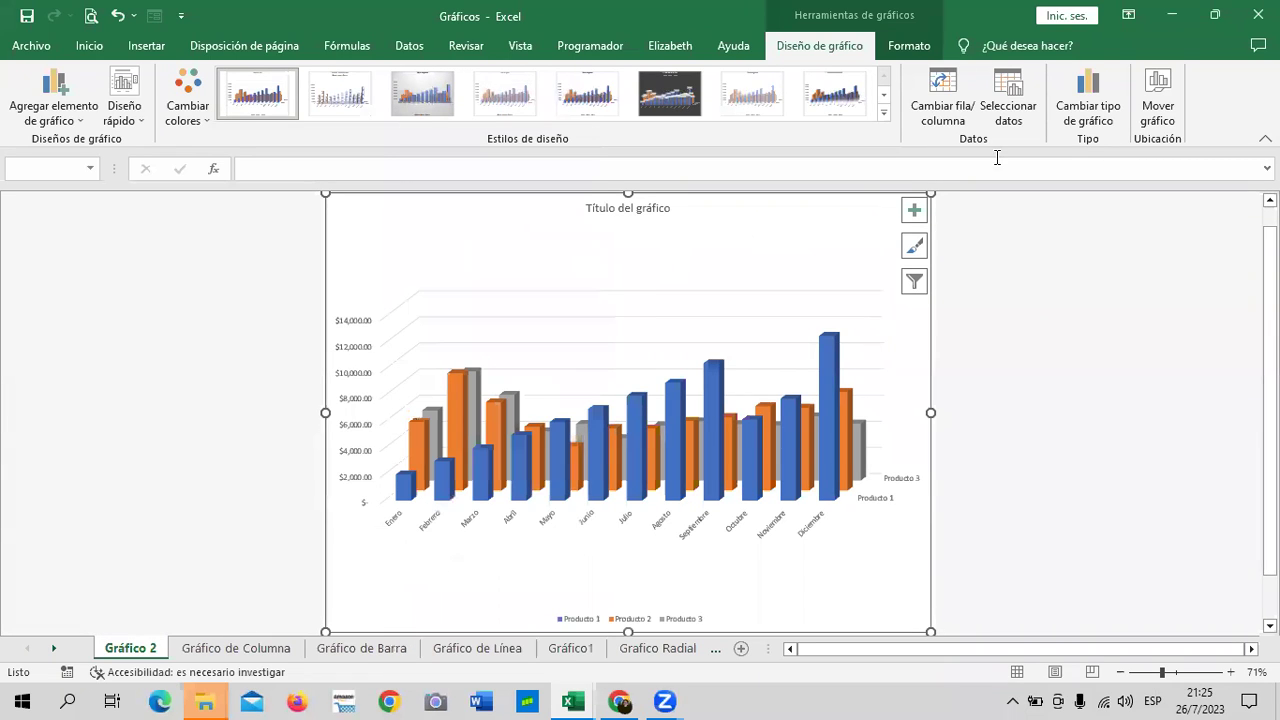
{"action": "left_click", "coordinate": [803, 243]}
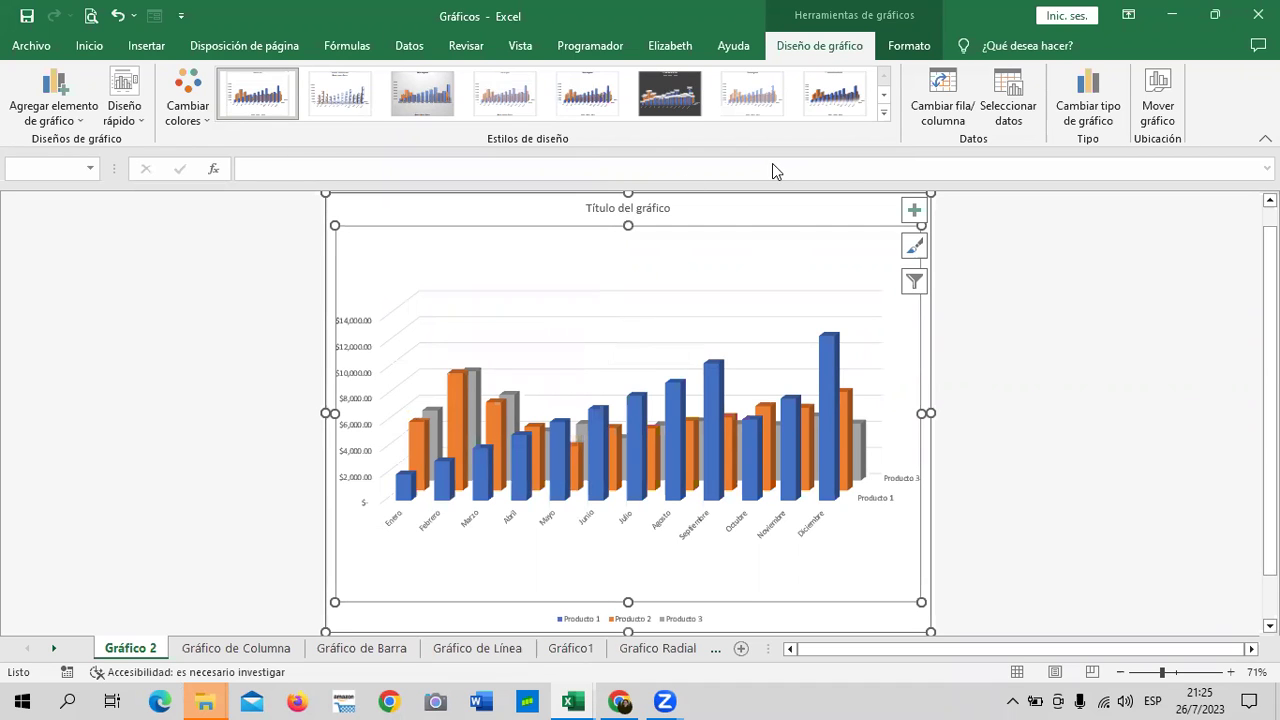
{"action": "left_click", "coordinate": [171, 251]}
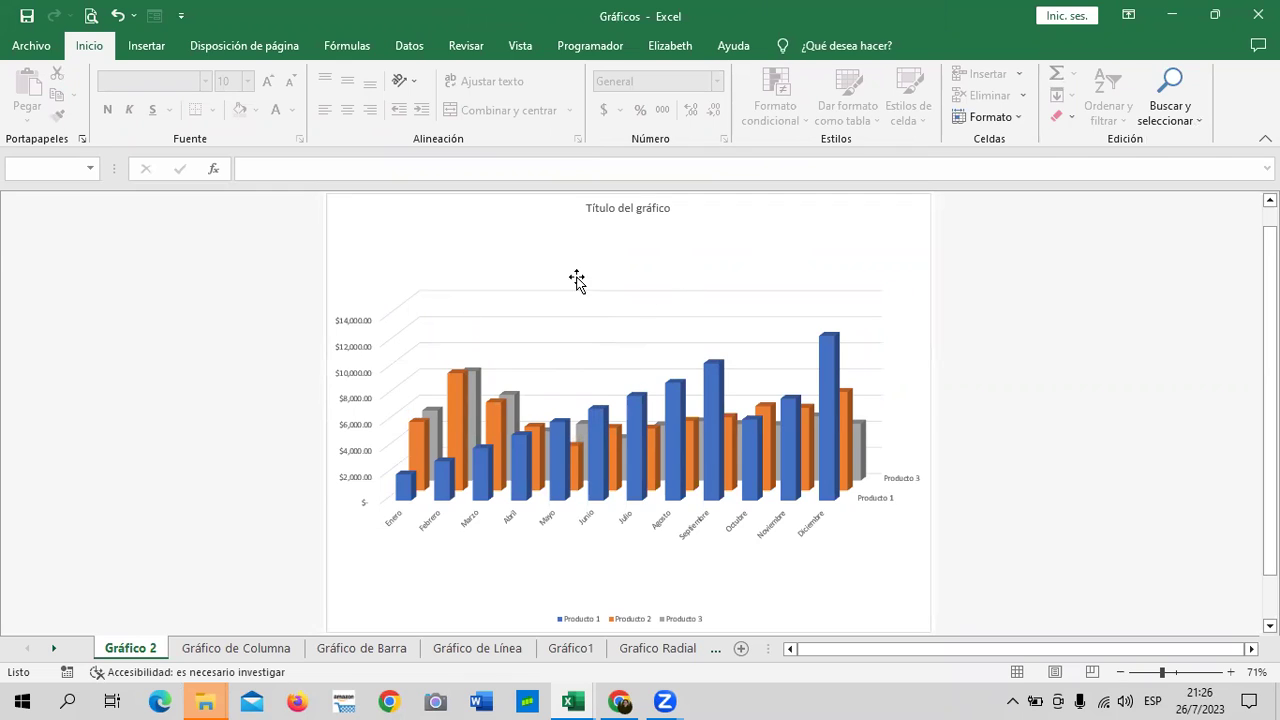
{"action": "left_click", "coordinate": [852, 240]}
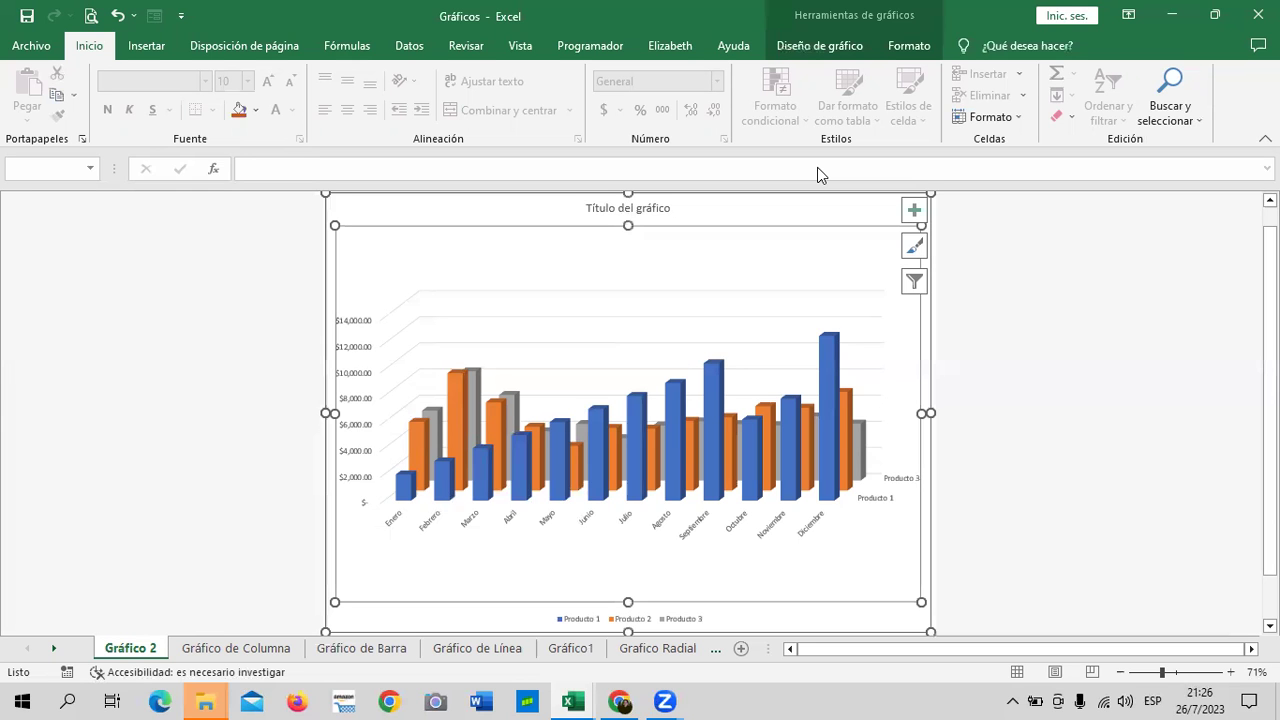
{"action": "key", "text": "super+Down"}
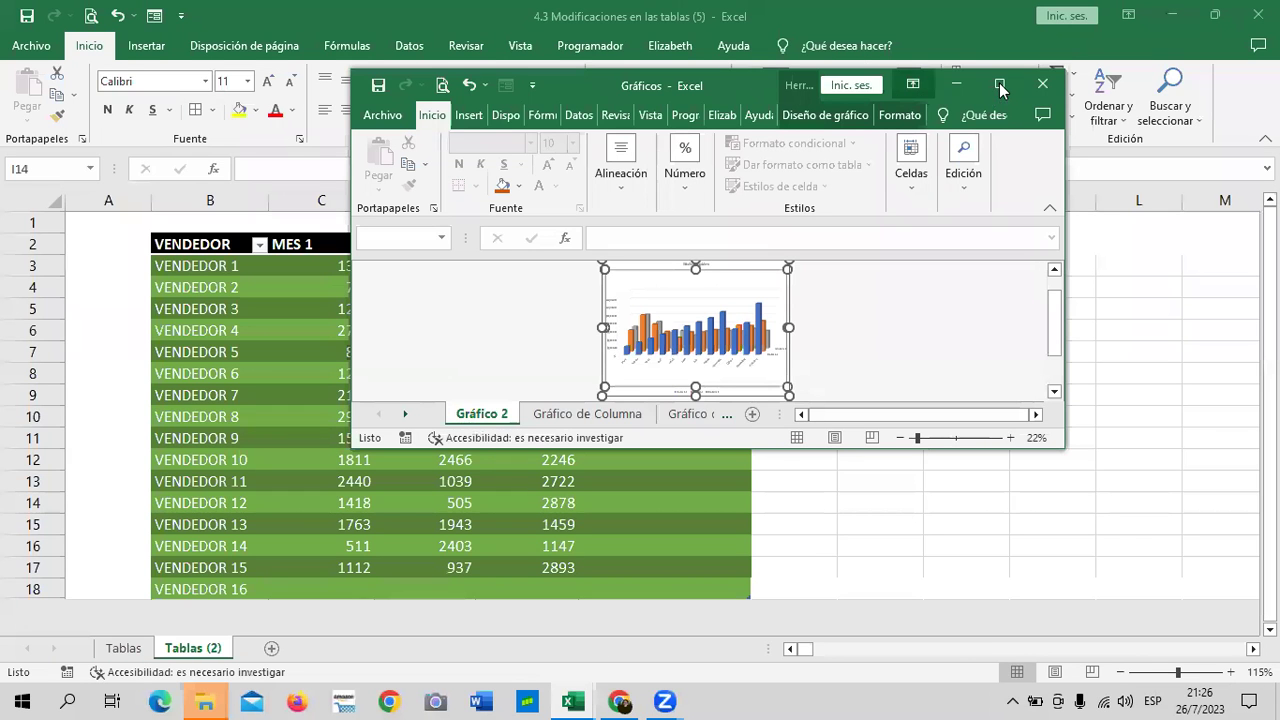
{"action": "left_click", "coordinate": [1000, 86]}
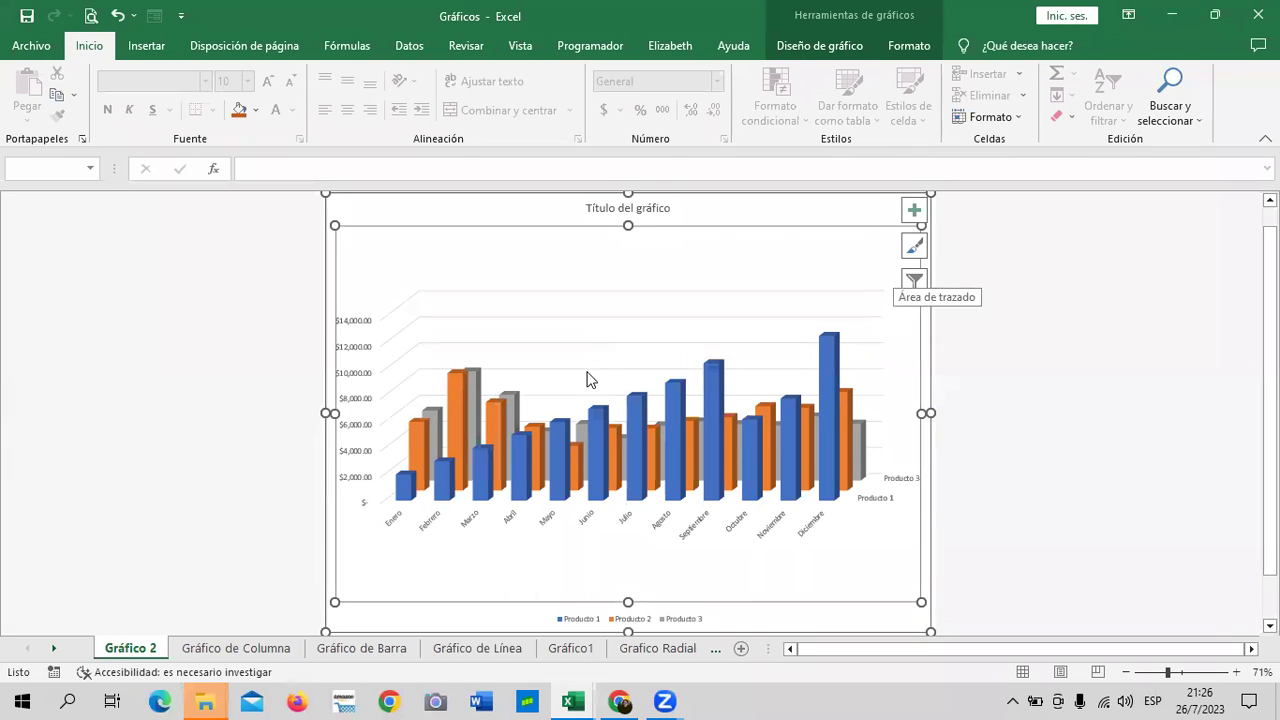
- Select the month, value and series axes and legend in turn, then the whole chart
{"action": "left_click", "coordinate": [737, 517]}
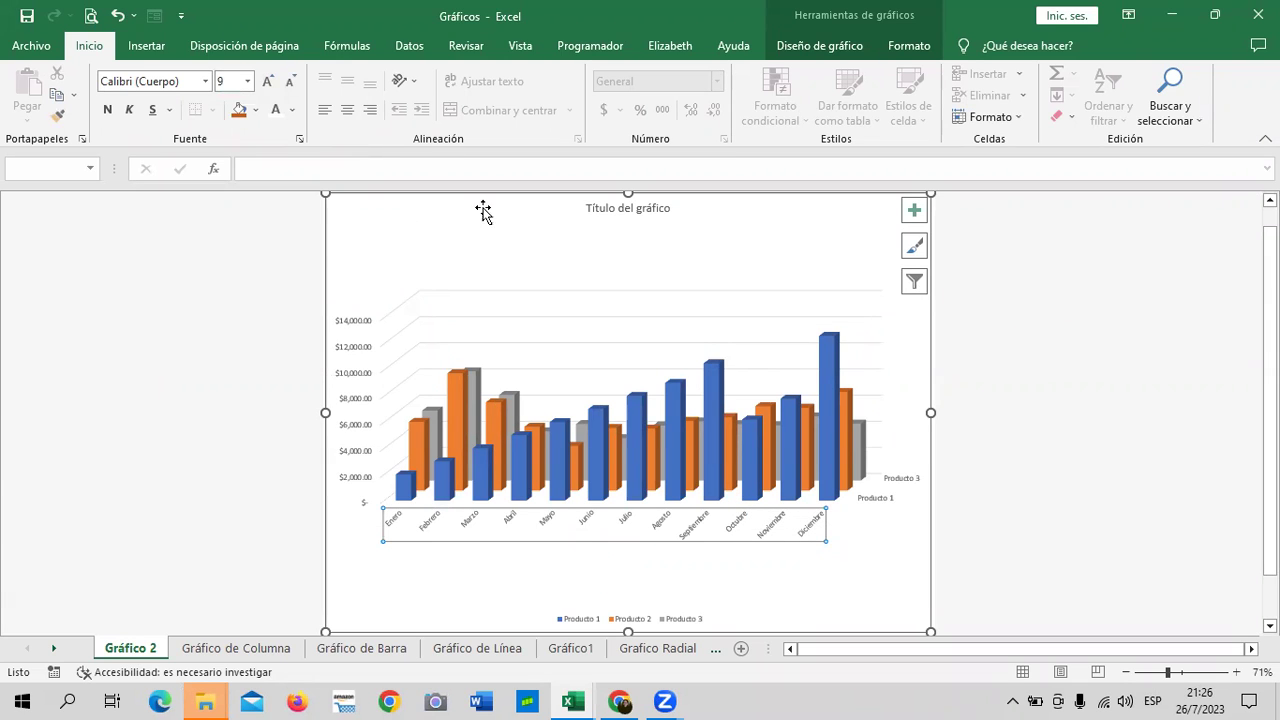
{"action": "left_click", "coordinate": [355, 336]}
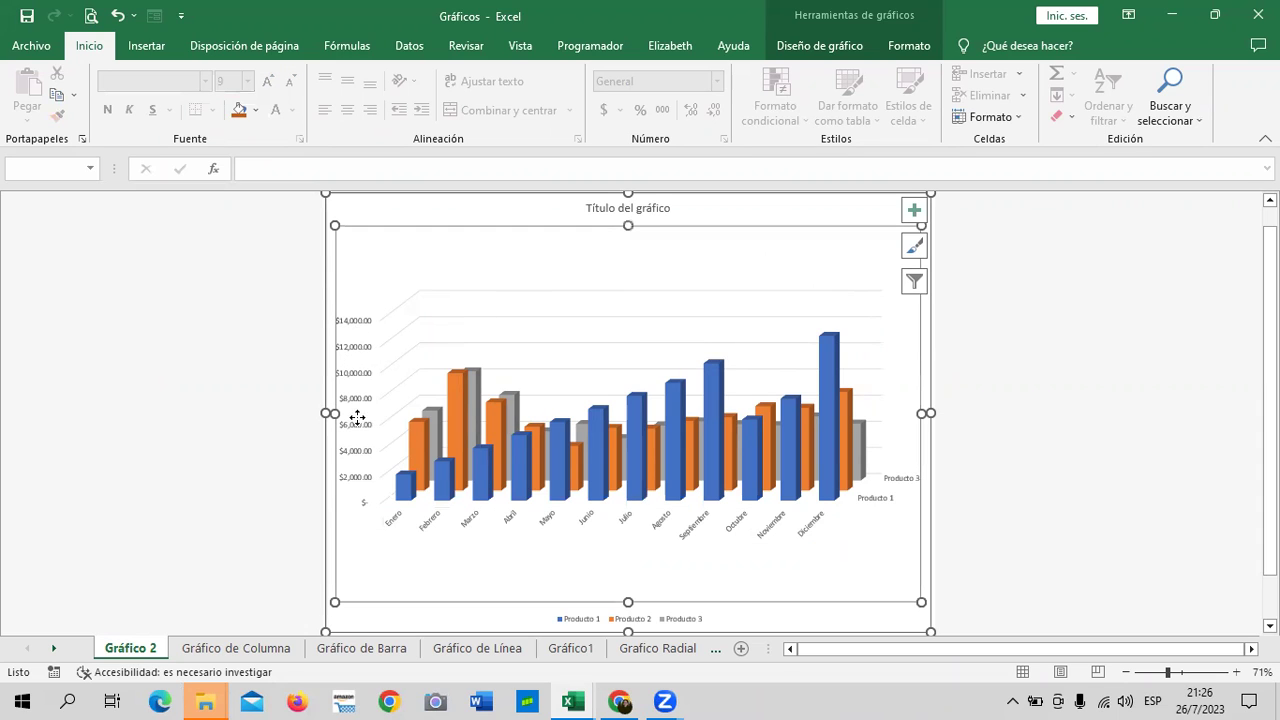
{"action": "left_click", "coordinate": [358, 488]}
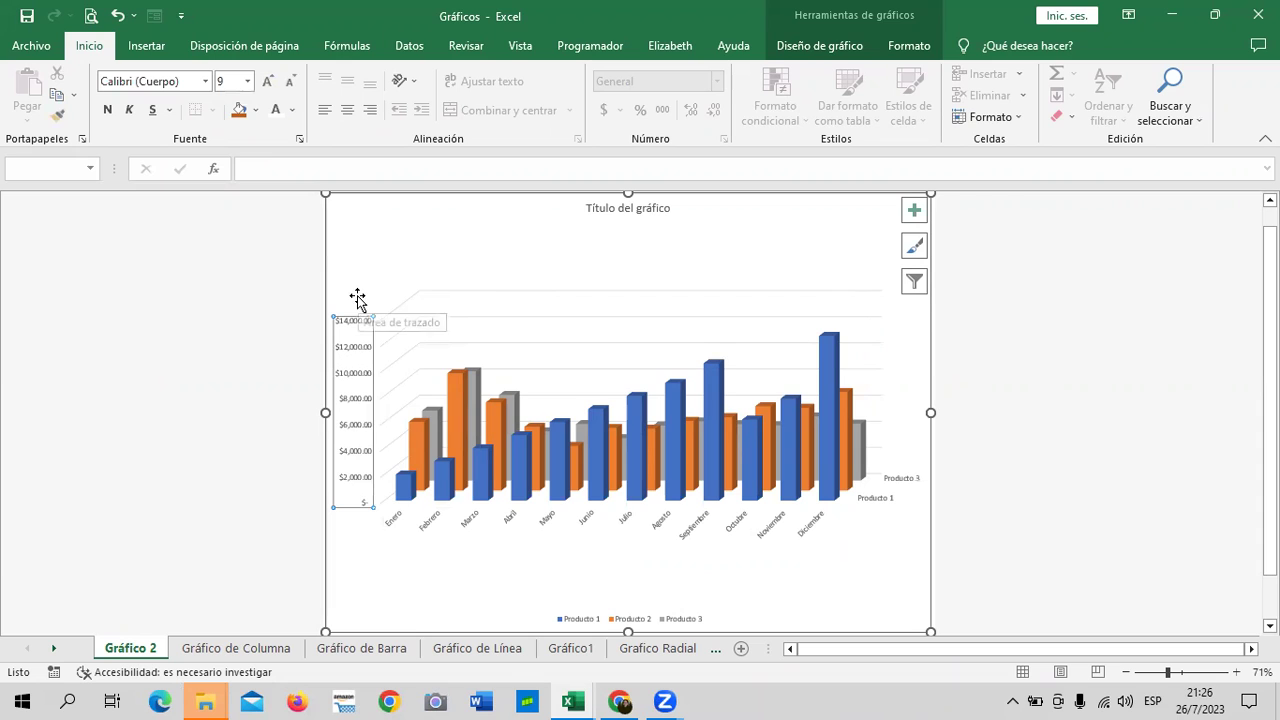
{"action": "left_click", "coordinate": [567, 524]}
{"action": "left_click", "coordinate": [597, 530]}
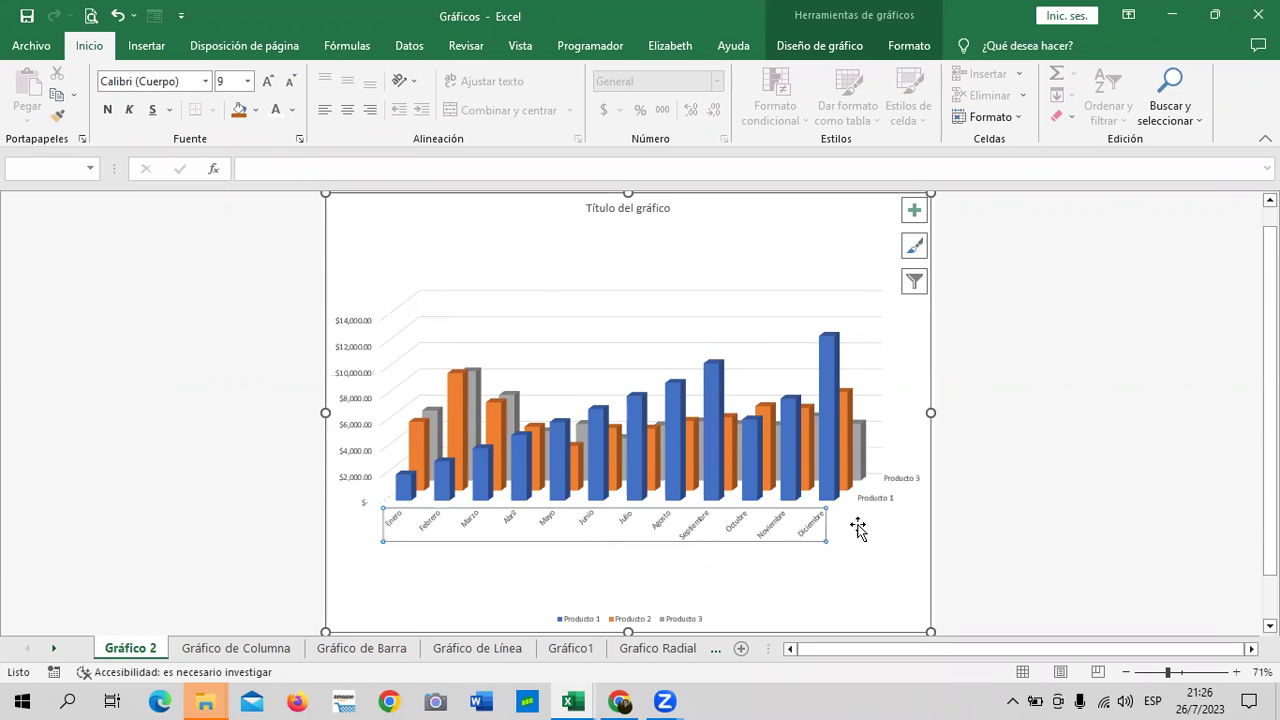
{"action": "left_click", "coordinate": [880, 500]}
{"action": "left_click", "coordinate": [670, 618]}
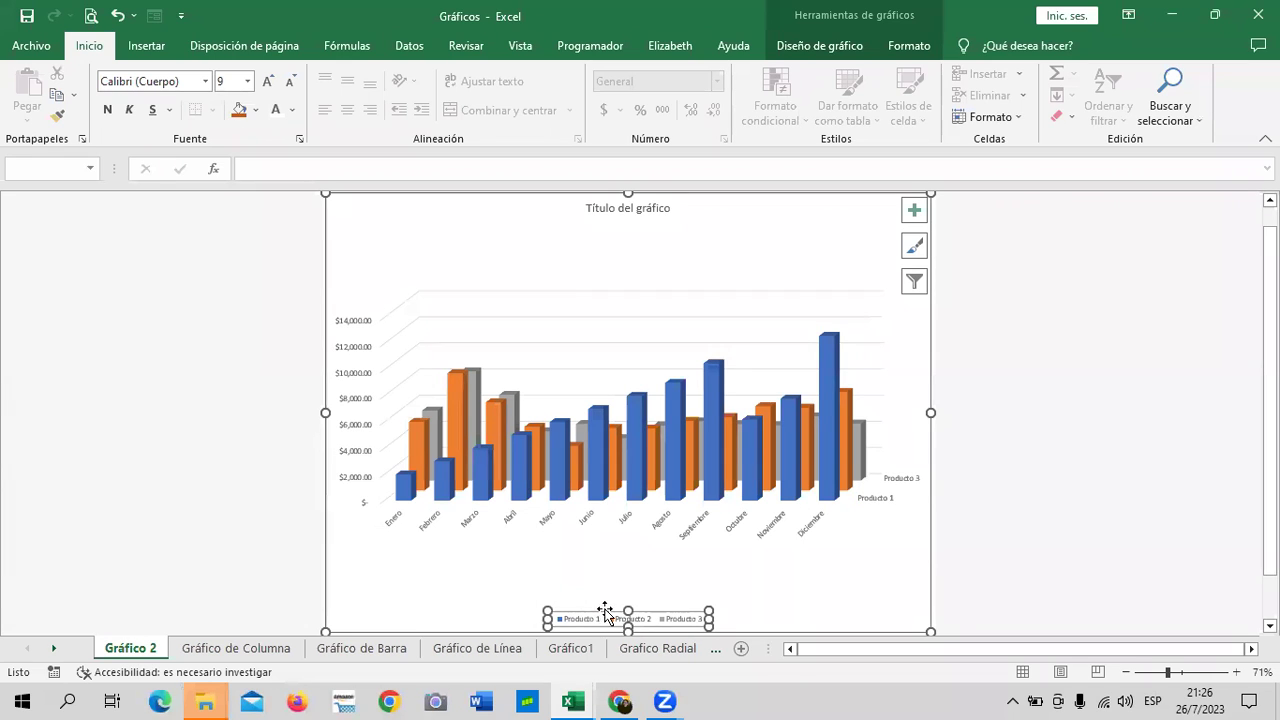
{"action": "left_click", "coordinate": [646, 594]}
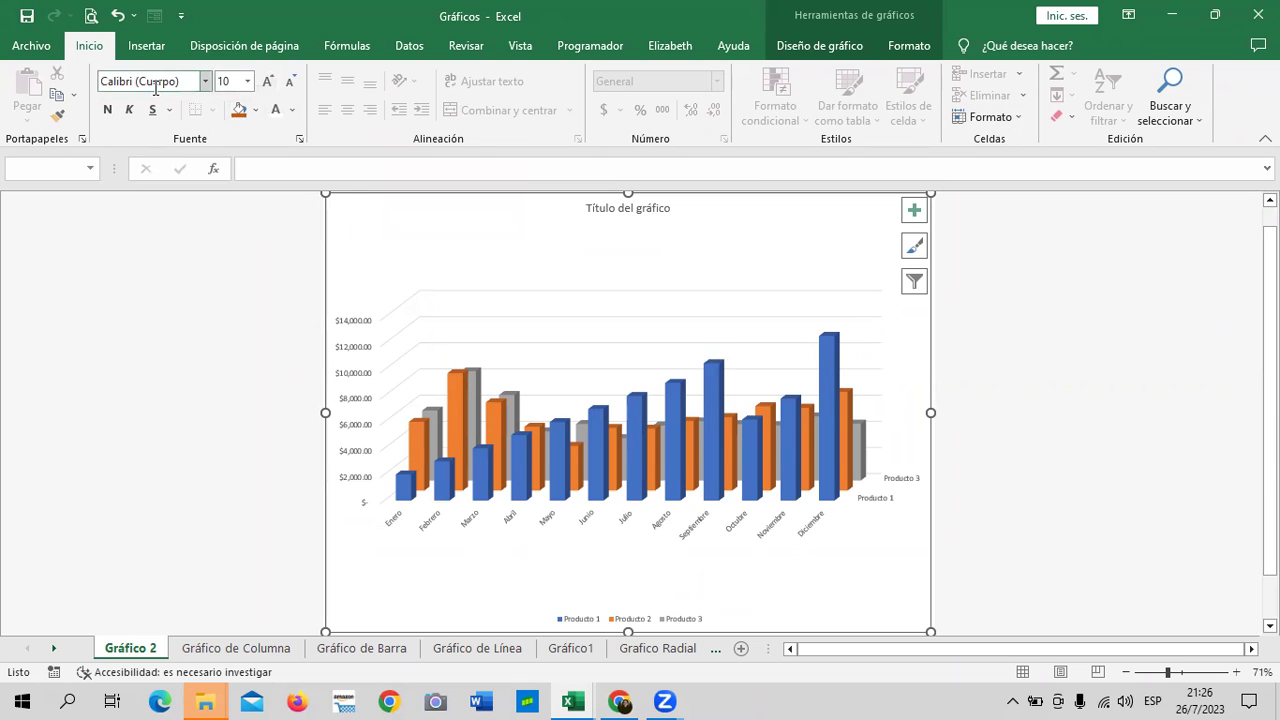
- Raise all chart text to font size 16 with Automatic font colour
{"action": "left_click", "coordinate": [268, 82]}
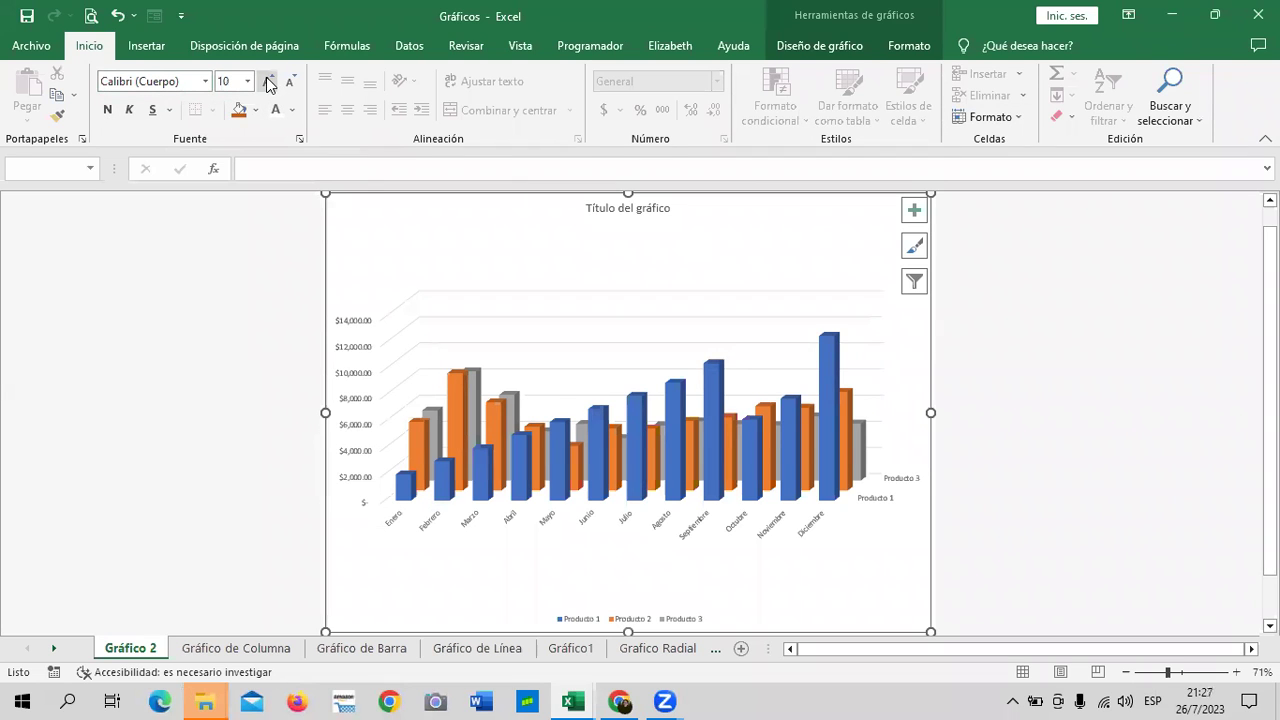
{"action": "left_click", "coordinate": [268, 82]}
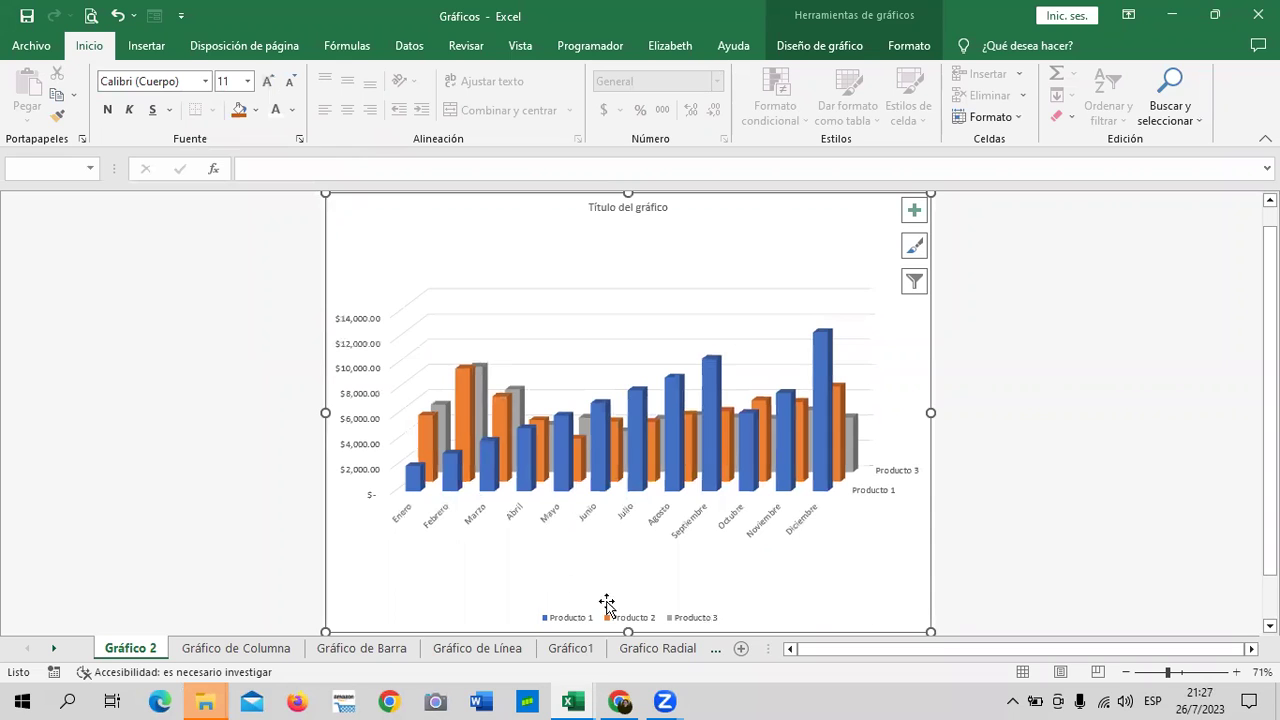
{"action": "left_click", "coordinate": [268, 82]}
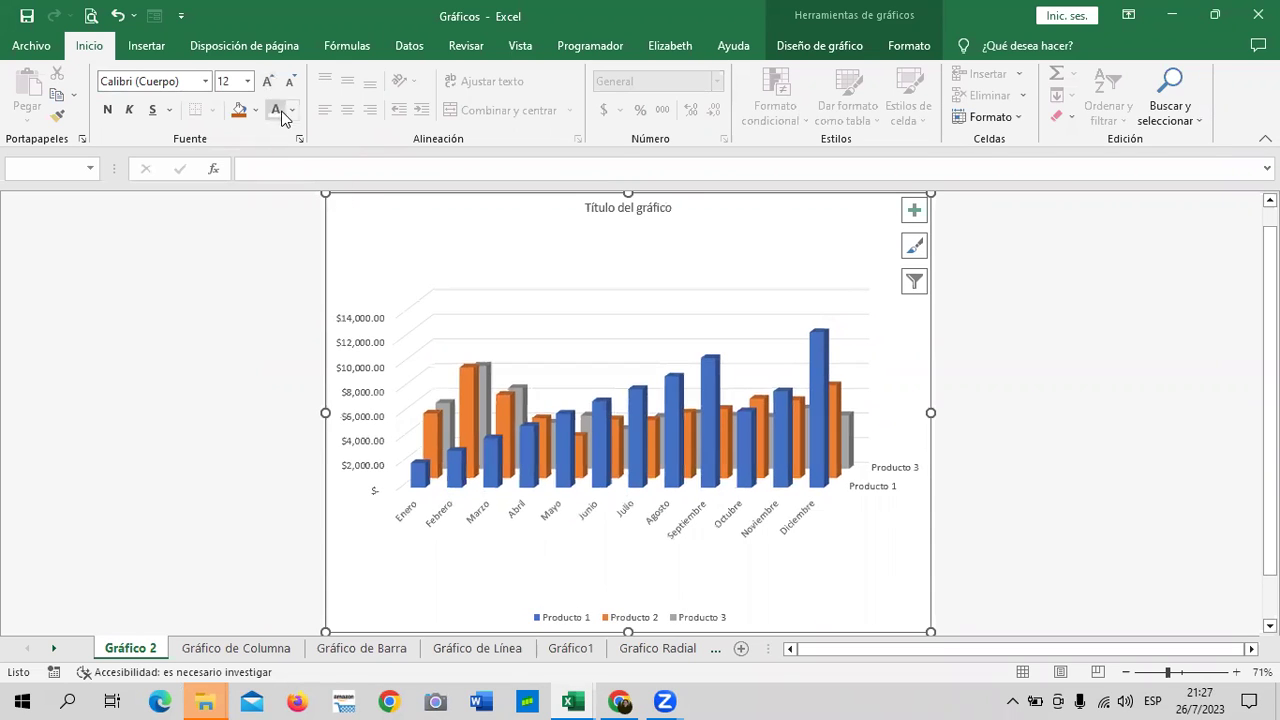
{"action": "left_click", "coordinate": [292, 110]}
{"action": "left_click", "coordinate": [285, 133]}
{"action": "left_click", "coordinate": [268, 82]}
{"action": "left_click", "coordinate": [268, 82]}
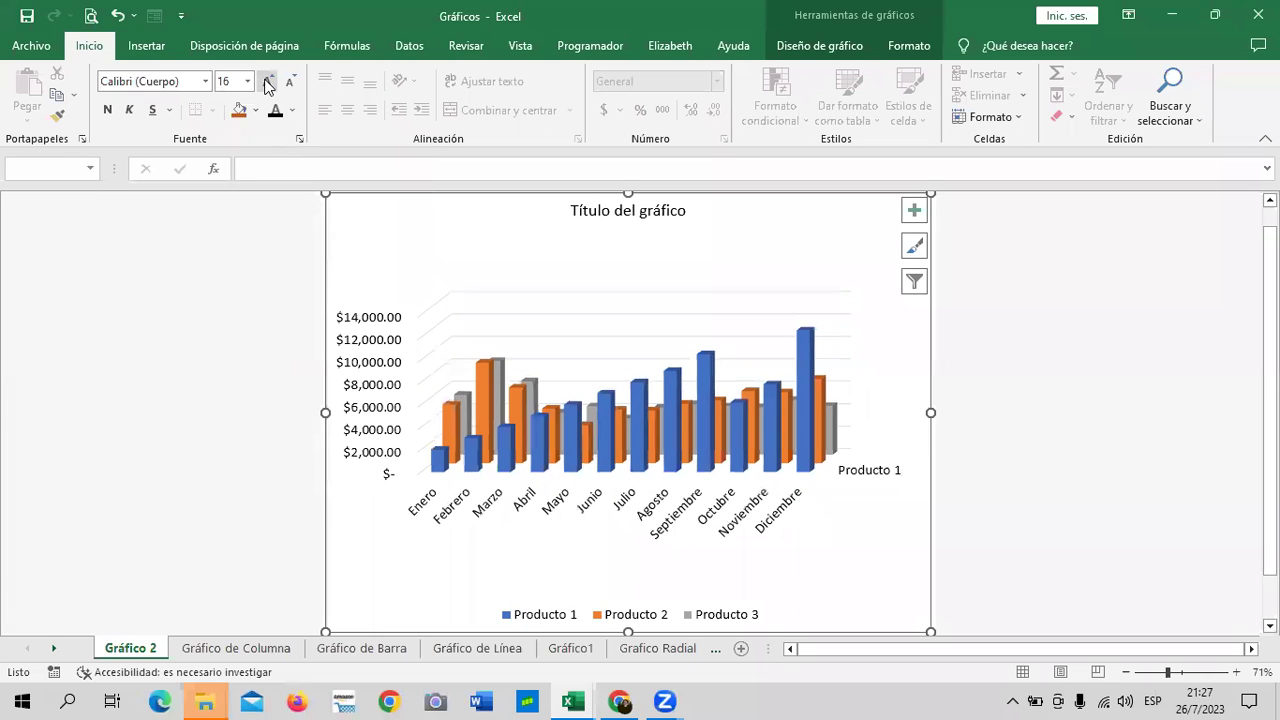
- Delete the Producto 1 depth-axis label beside the columns
{"action": "left_click", "coordinate": [372, 415]}
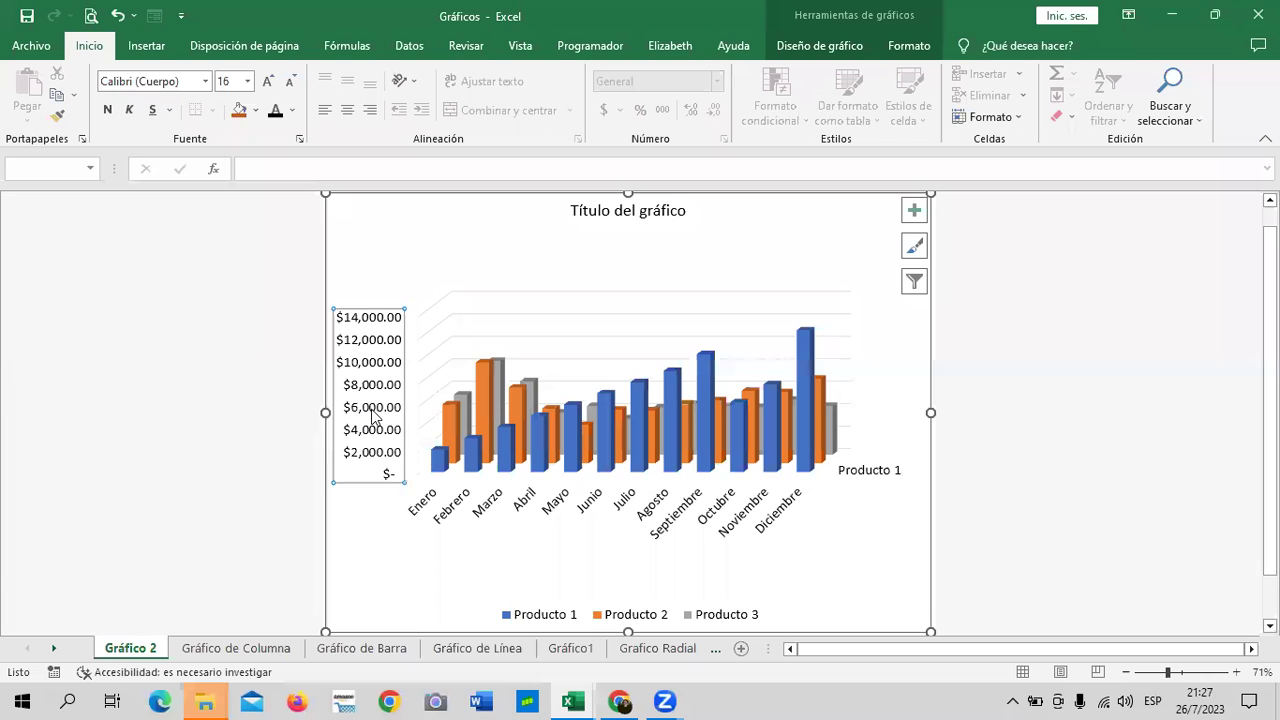
{"action": "left_click", "coordinate": [754, 512]}
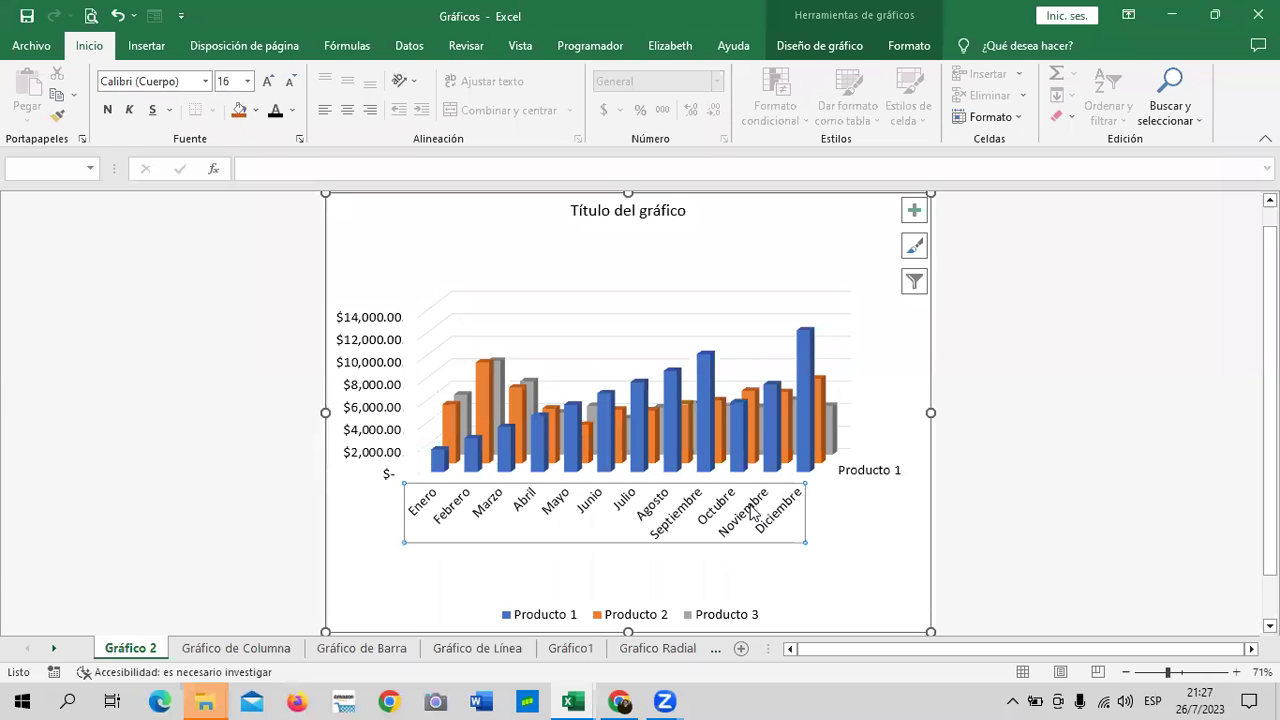
{"action": "left_click", "coordinate": [368, 324]}
{"action": "left_click", "coordinate": [737, 612]}
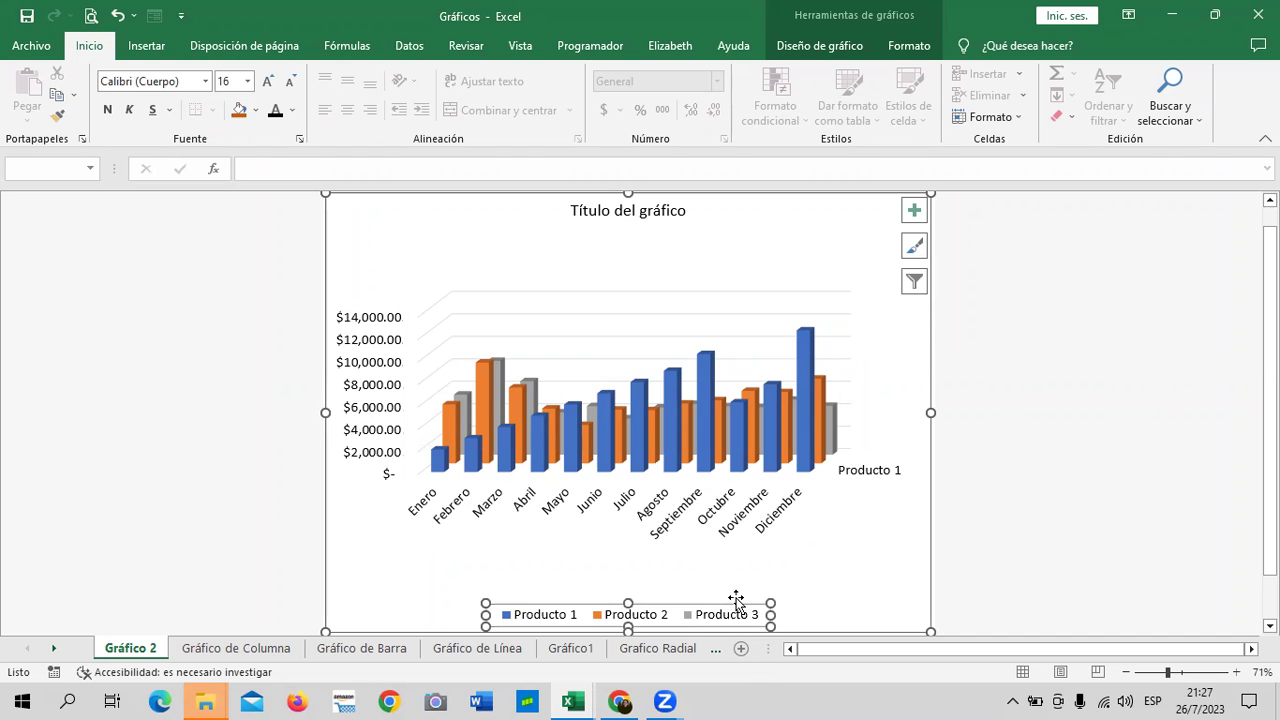
{"action": "left_click", "coordinate": [882, 475]}
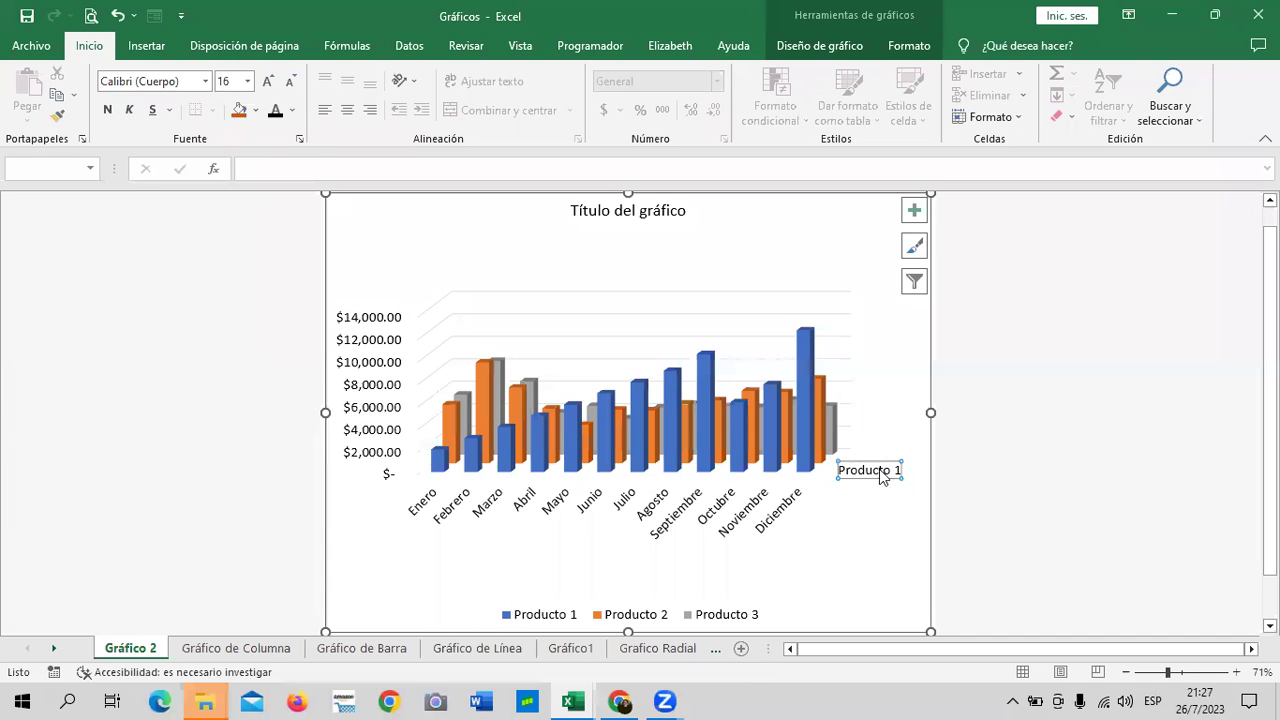
{"action": "key", "text": "Delete"}
- Replace the placeholder 'Título del gráfico' with the chart title VENTAS MENSUALES
{"action": "left_click", "coordinate": [892, 570]}
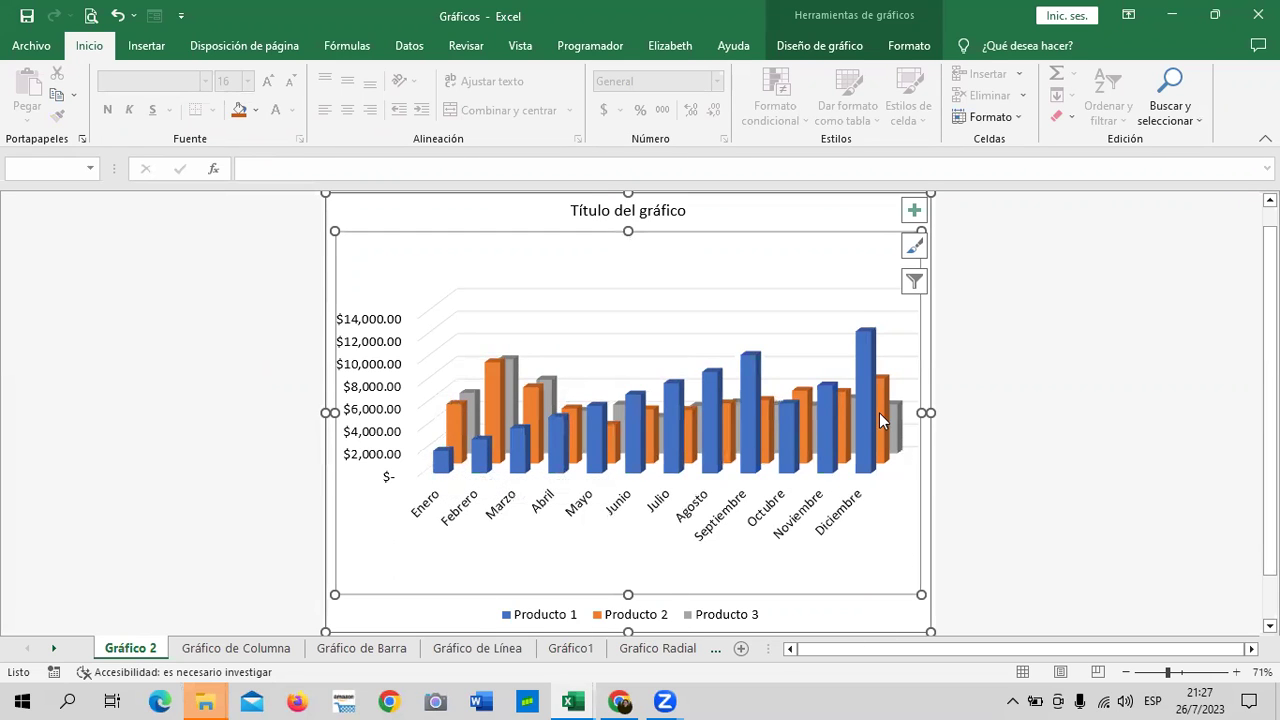
{"action": "mouse_move", "coordinate": [879, 412]}
{"action": "left_click", "coordinate": [676, 213]}
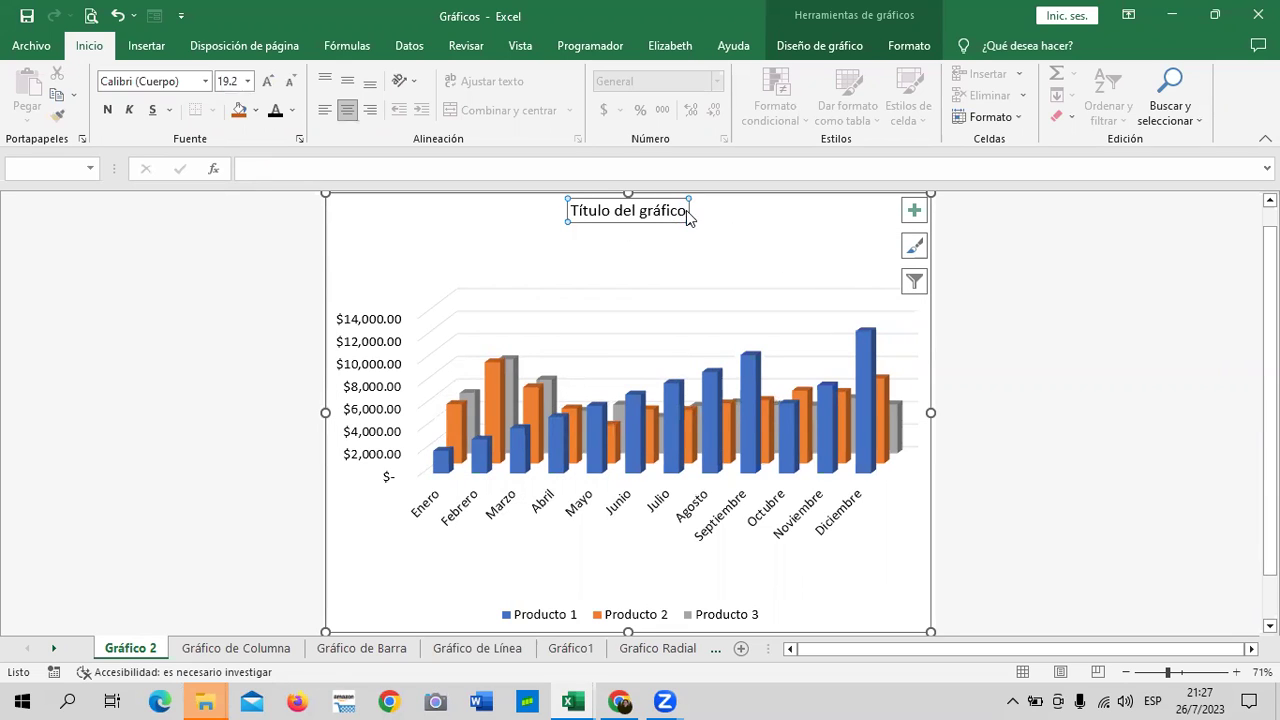
{"action": "left_click", "coordinate": [685, 211]}
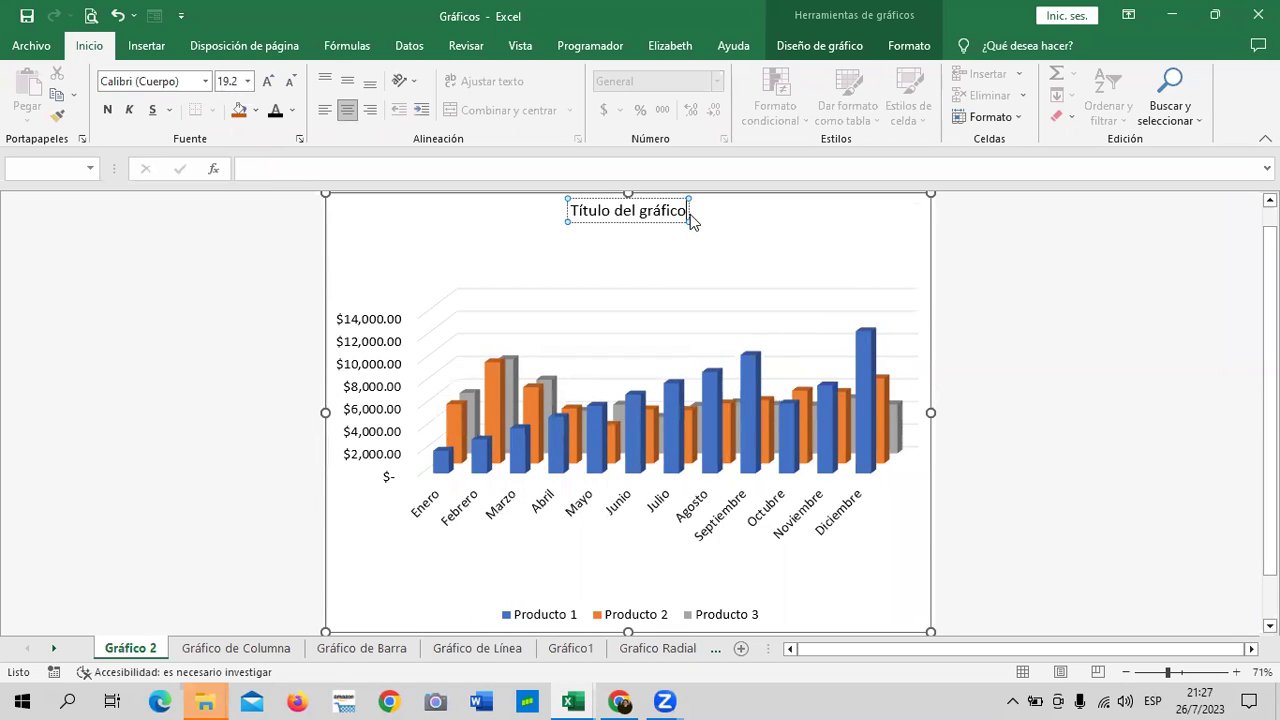
{"action": "key", "text": "BackSpace"}
{"action": "key", "text": "BackSpace"}
{"action": "key", "text": "BackSpace"}
{"action": "key", "text": "BackSpace"}
{"action": "key", "text": "BackSpace"}
{"action": "key", "text": "BackSpace"}
{"action": "key", "text": "BackSpace"}
{"action": "key", "text": "BackSpace"}
{"action": "key", "text": "BackSpace"}
{"action": "key", "text": "BackSpace"}
{"action": "key", "text": "BackSpace"}
{"action": "key", "text": "BackSpace"}
{"action": "key", "text": "BackSpace"}
{"action": "key", "text": "BackSpace"}
{"action": "key", "text": "BackSpace"}
{"action": "key", "text": "BackSpace"}
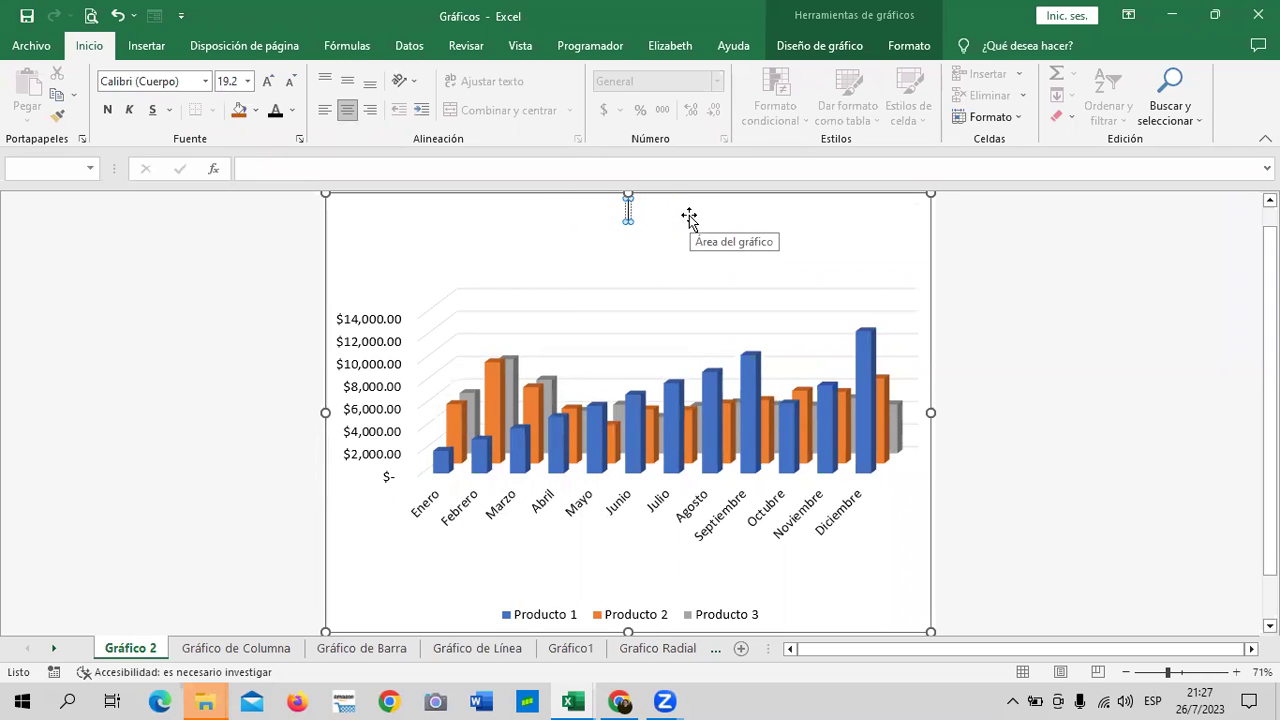
{"action": "type", "text": "VENTAS MENSUALES"}
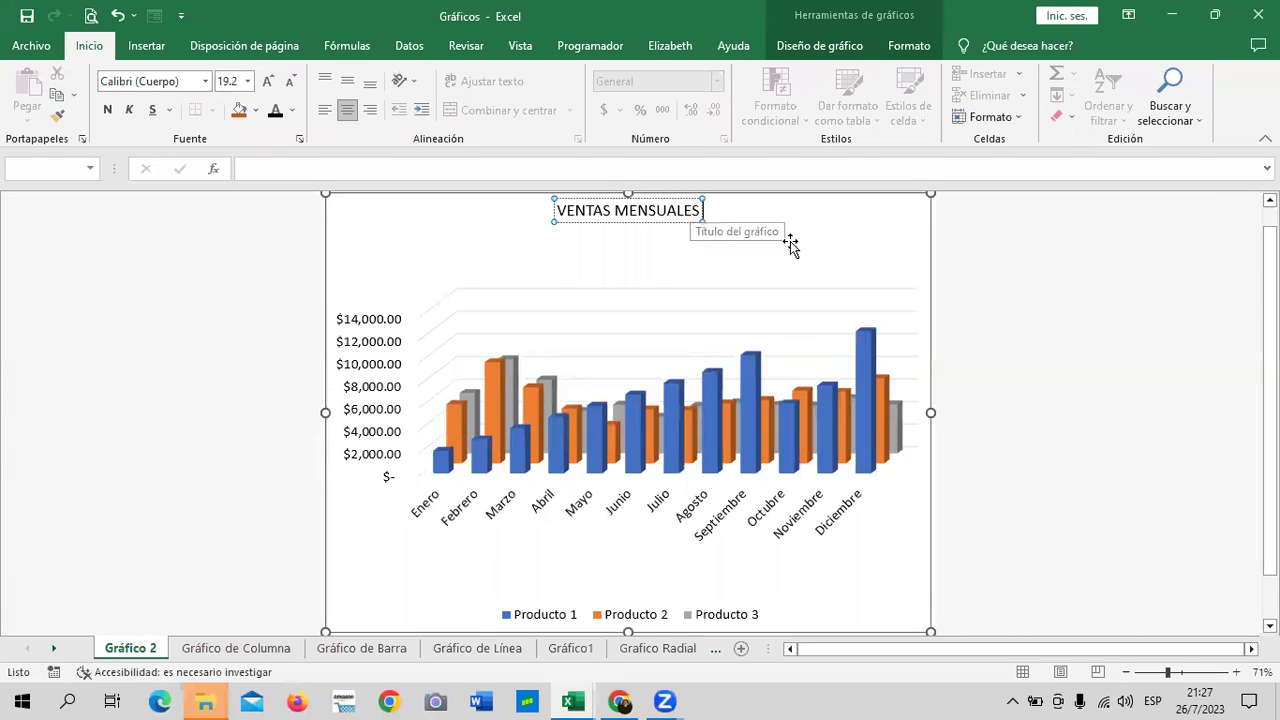
{"action": "left_click", "coordinate": [810, 210]}
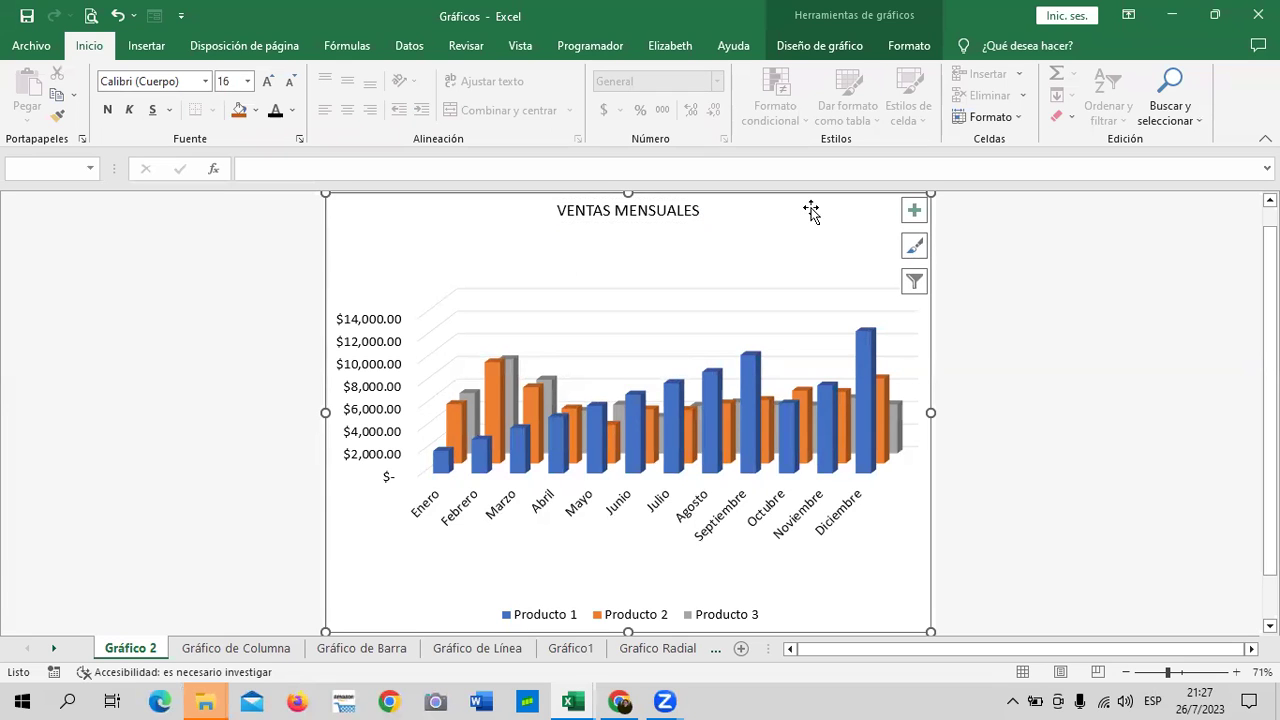
{"action": "scroll", "coordinate": [811, 197], "scroll_direction": "up", "scroll_amount": 1}
{"action": "left_click", "coordinate": [1068, 324]}
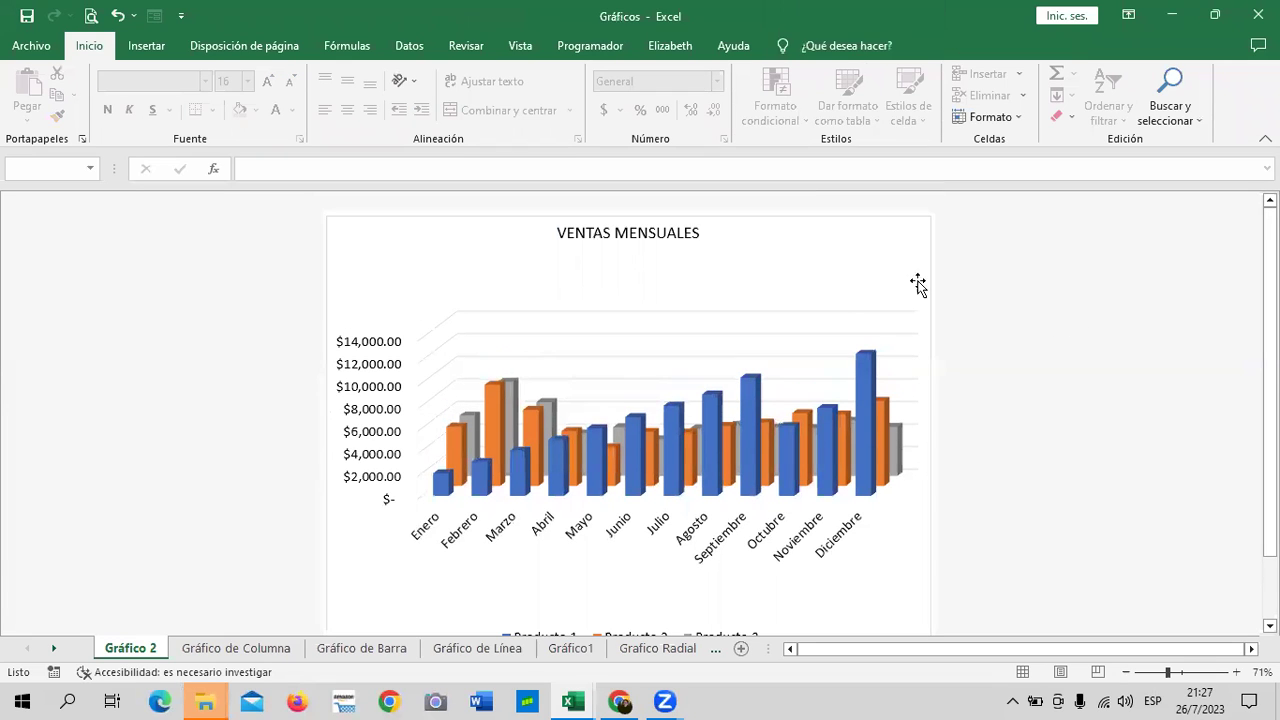
{"action": "left_click", "coordinate": [796, 265]}
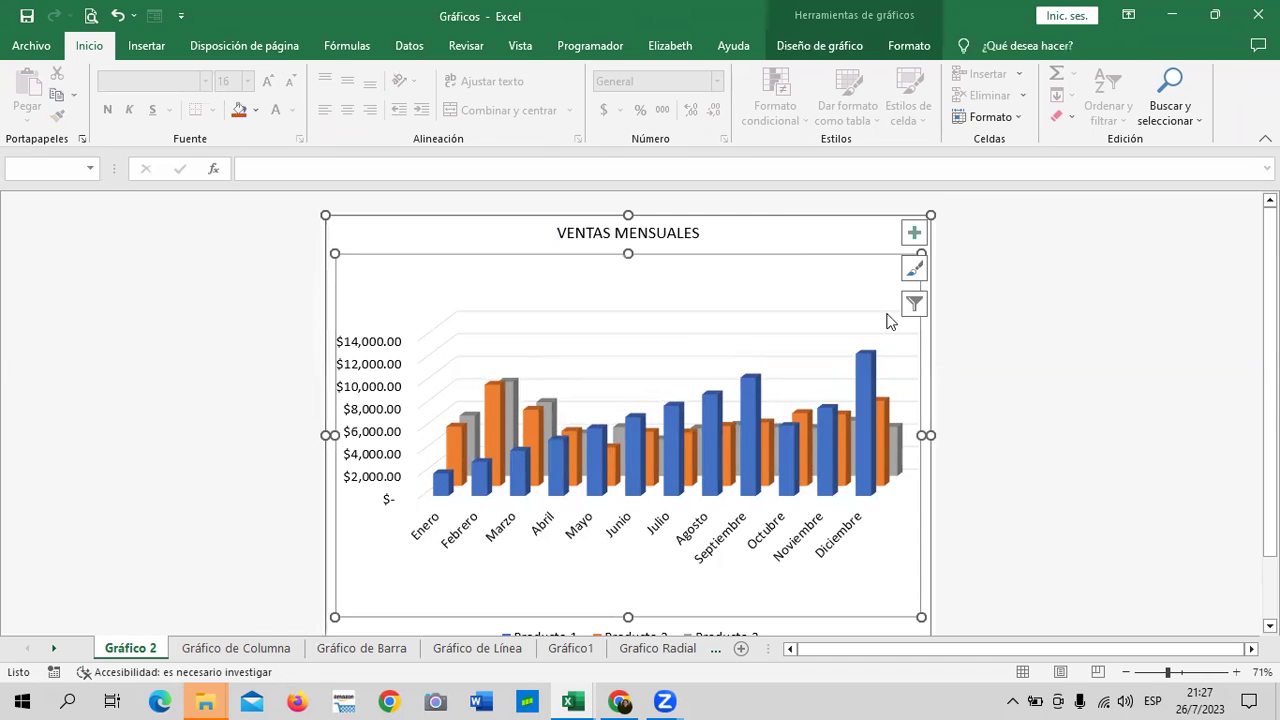
{"action": "left_click", "coordinate": [1044, 351]}
- Filter the chart's series so only Producto 1 is checked and apply it
{"action": "left_click", "coordinate": [818, 266]}
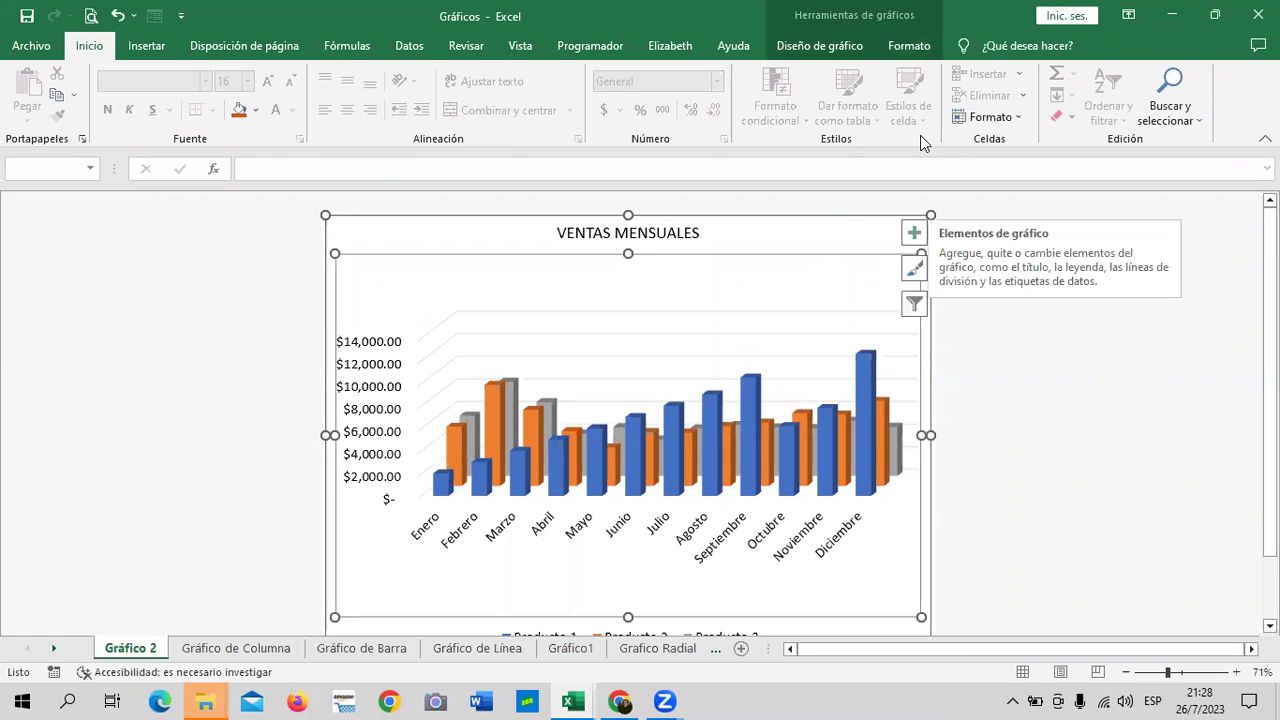
{"action": "left_click", "coordinate": [914, 303]}
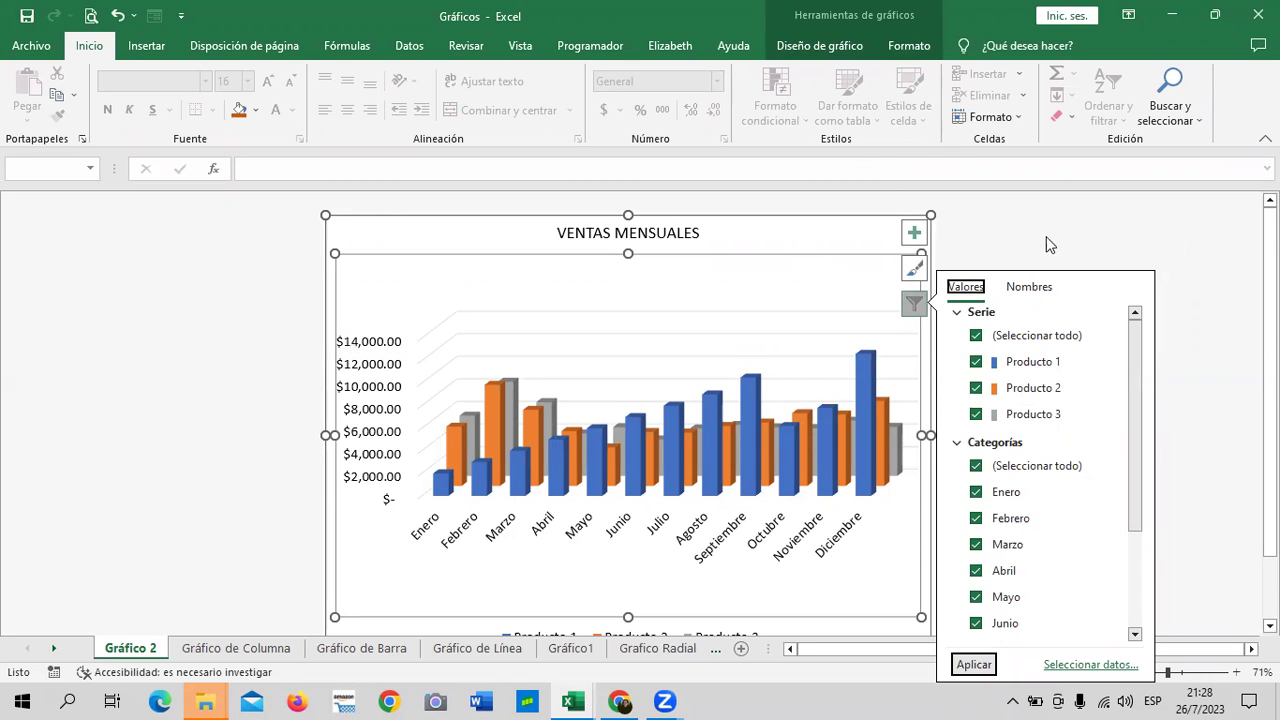
{"action": "left_click", "coordinate": [976, 336]}
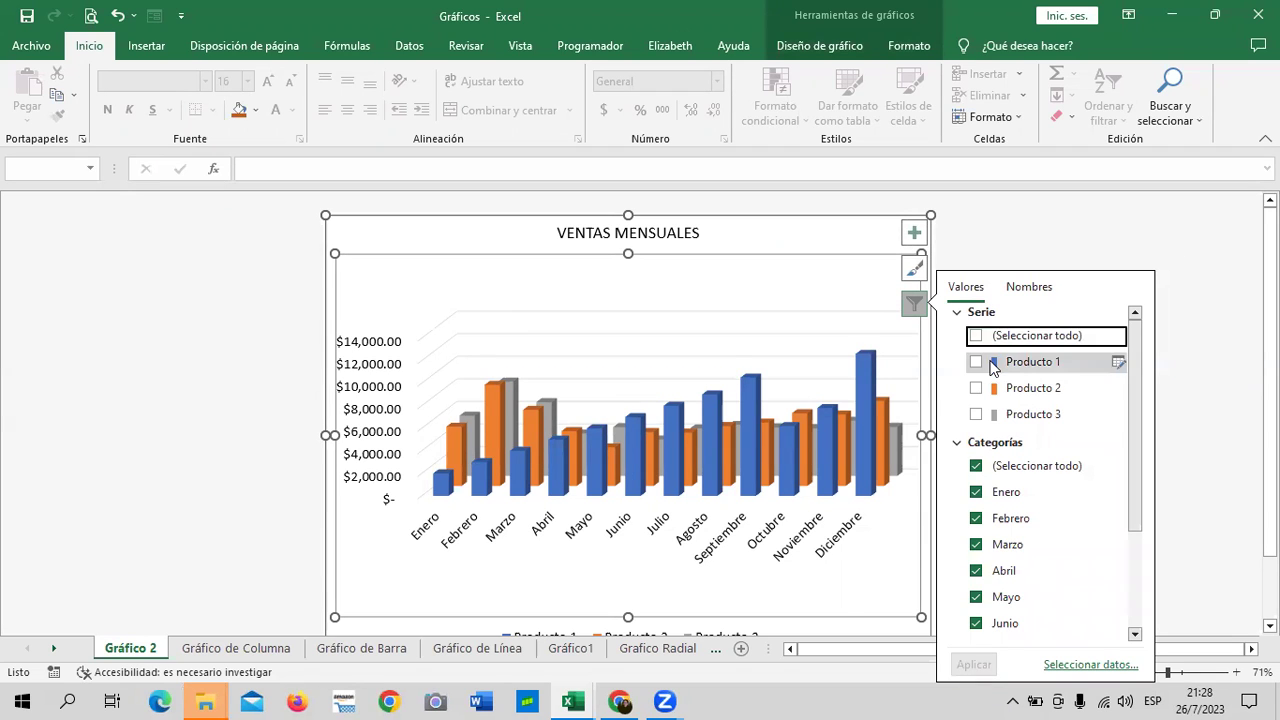
{"action": "left_click", "coordinate": [976, 362]}
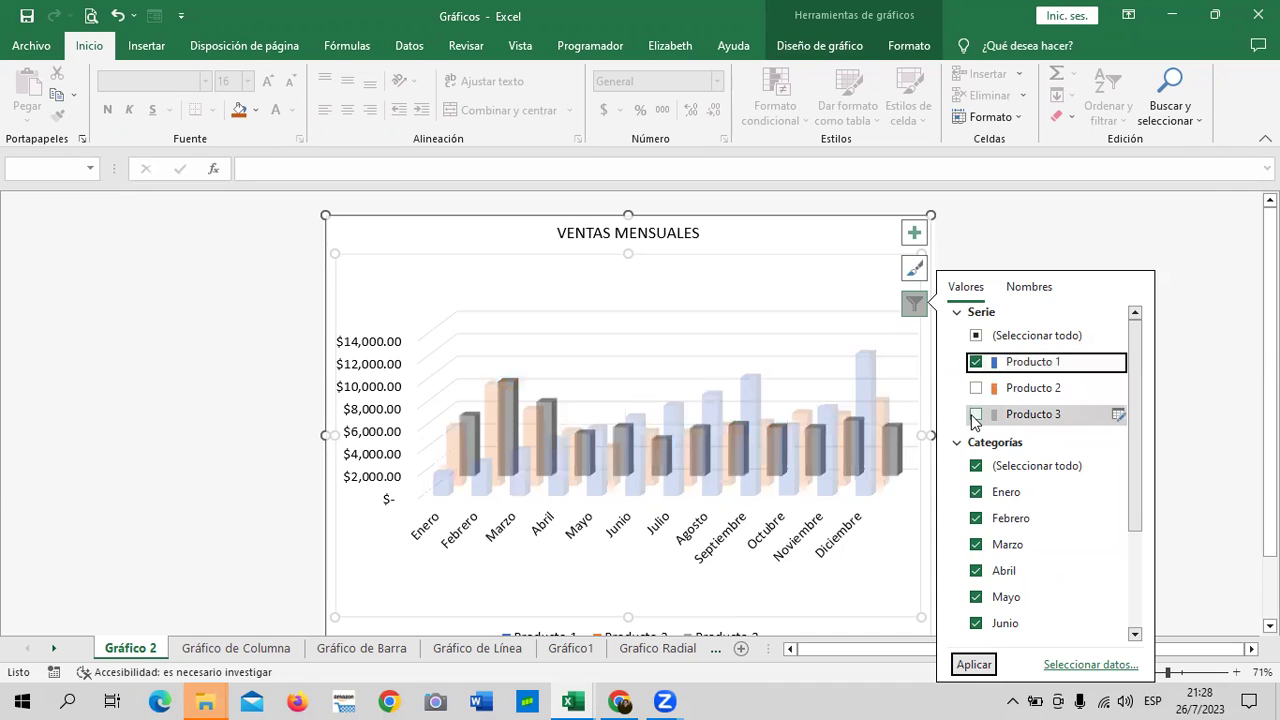
{"action": "left_click", "coordinate": [969, 667]}
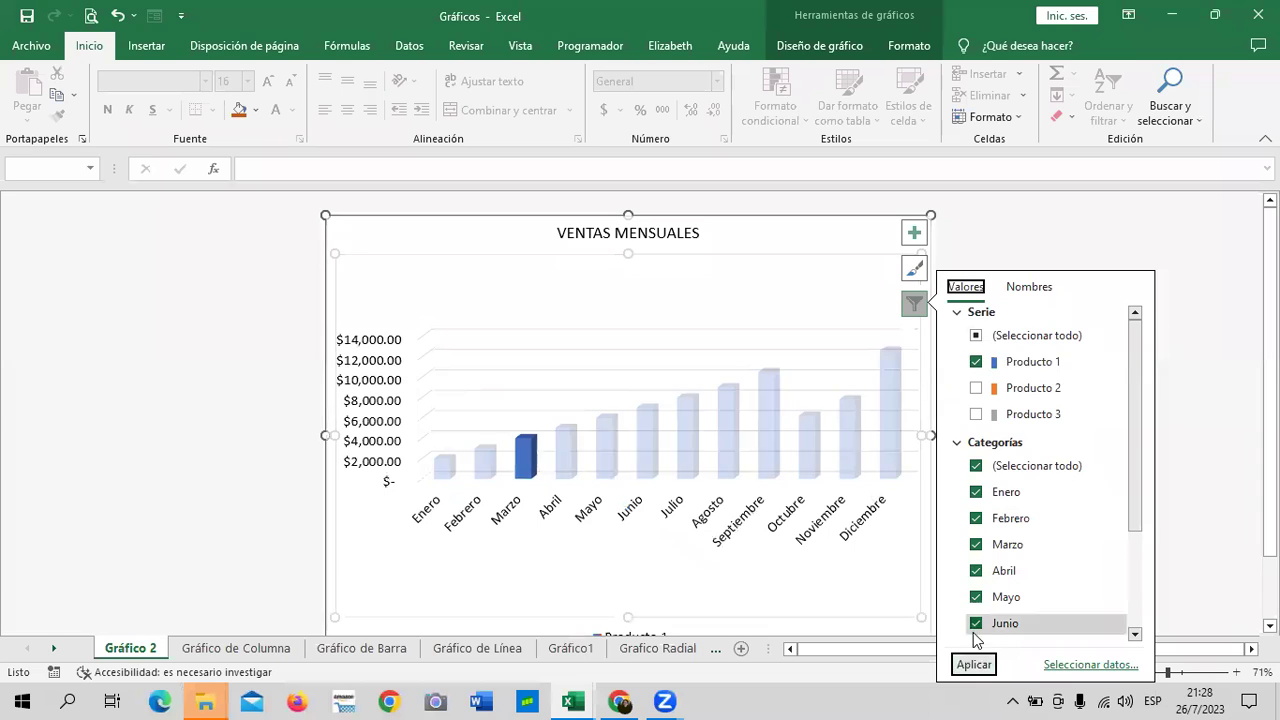
{"action": "left_click", "coordinate": [1196, 383]}
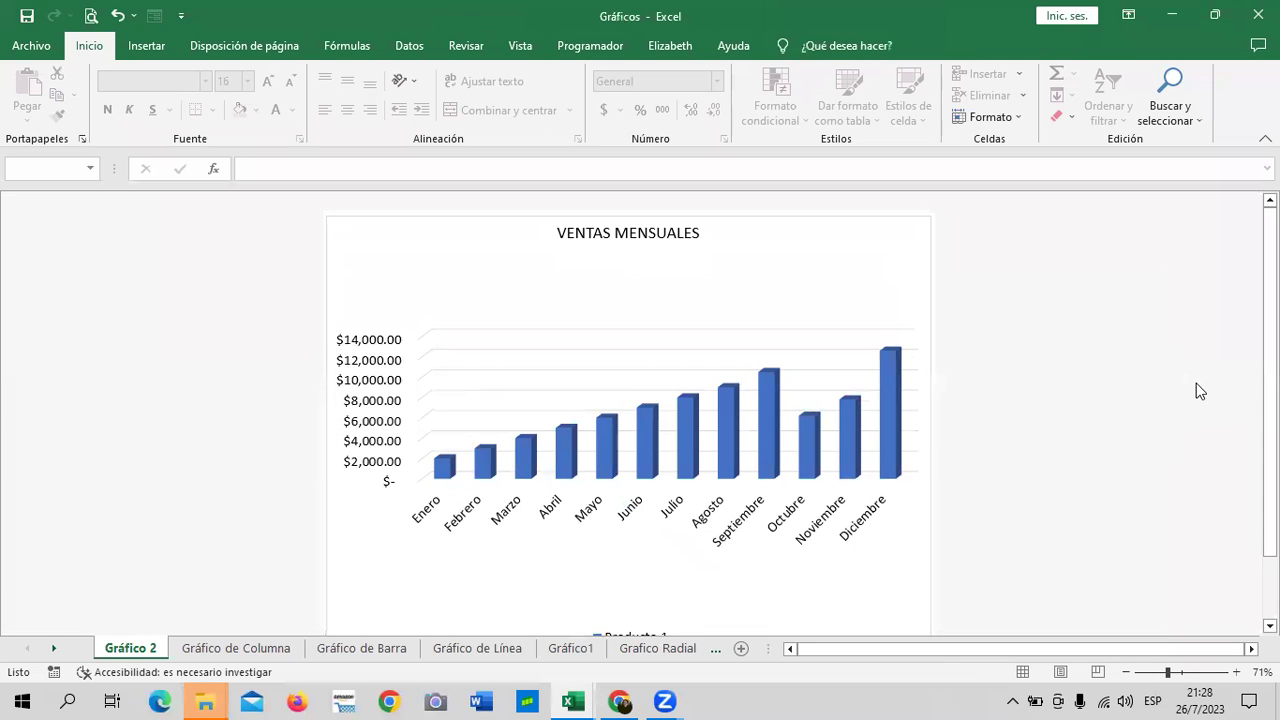
- Recheck the chart filter panel to confirm only Producto 1 is plotted
{"action": "left_click", "coordinate": [910, 277]}
{"action": "left_click", "coordinate": [913, 302]}
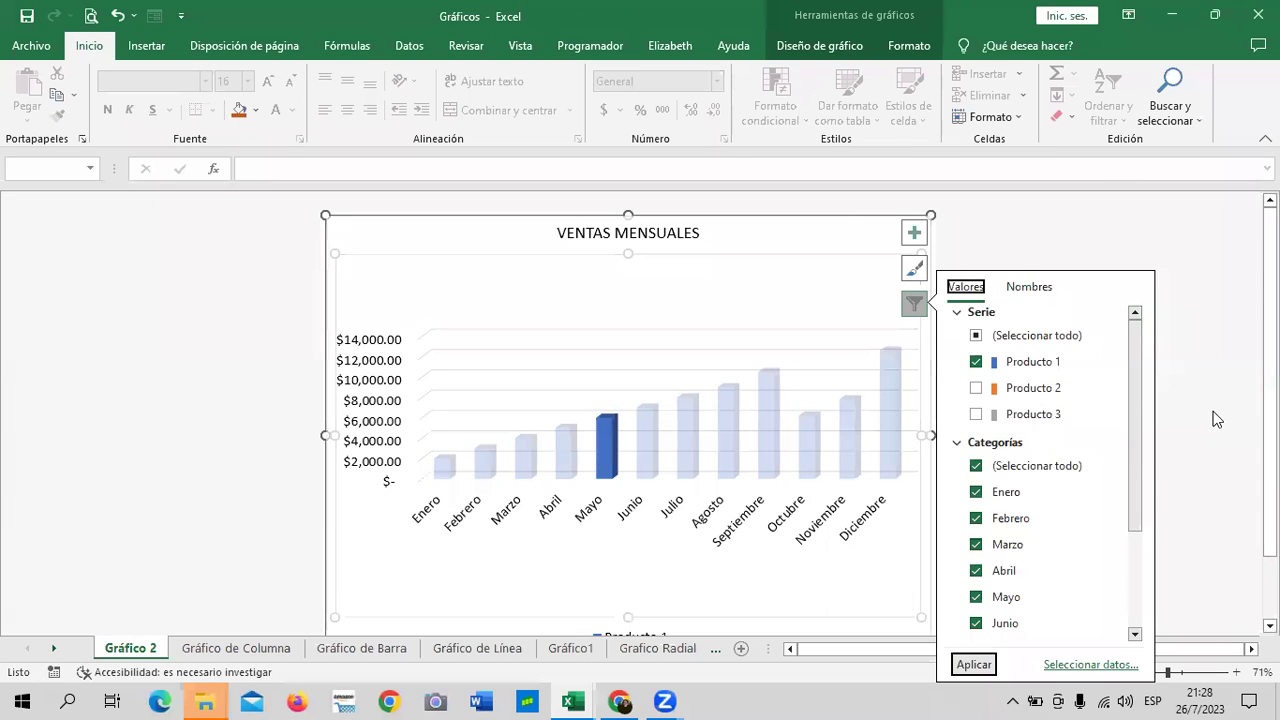
{"action": "left_click", "coordinate": [1229, 463]}
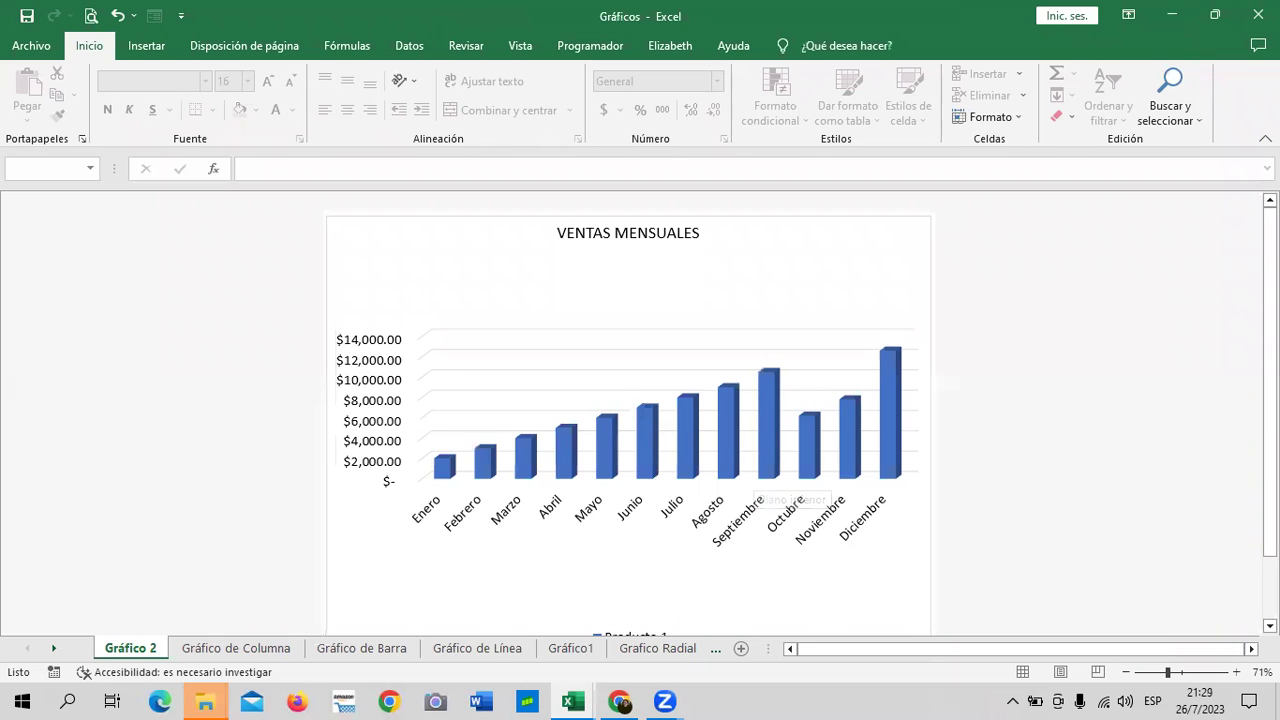
{"action": "scroll", "coordinate": [790, 500], "scroll_direction": "down", "scroll_amount": 2}
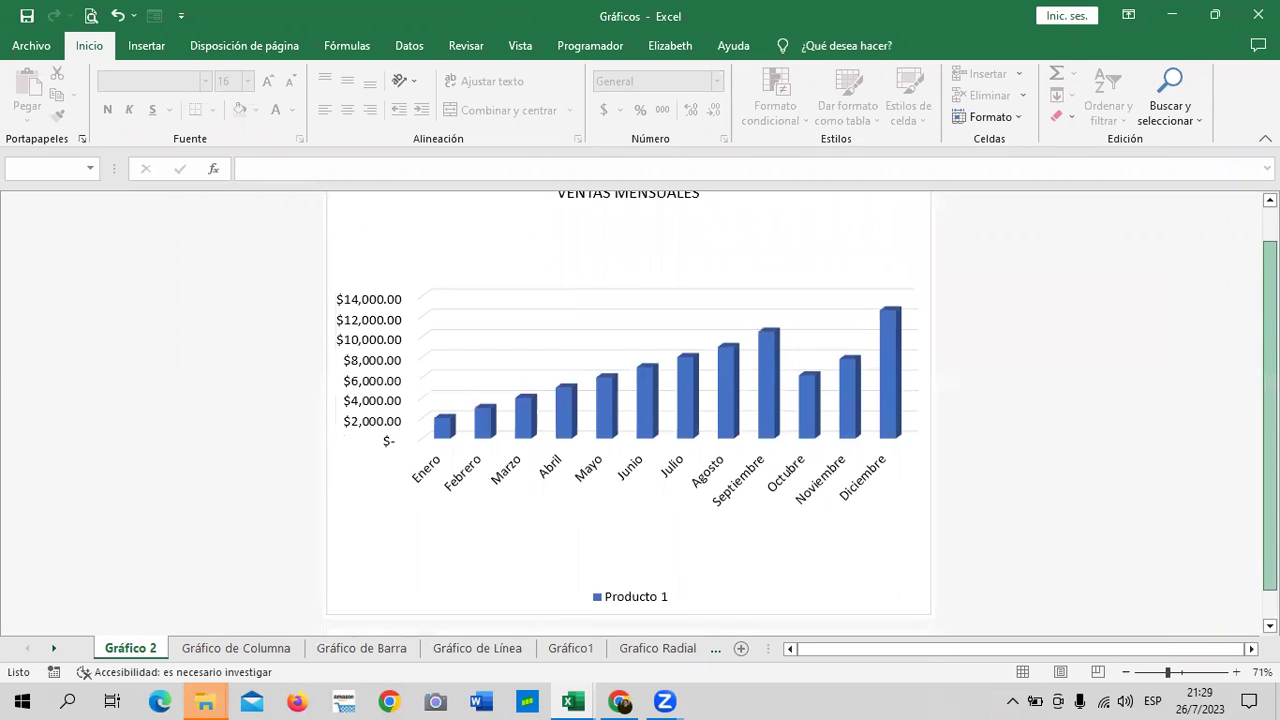
{"action": "left_click", "coordinate": [627, 598]}
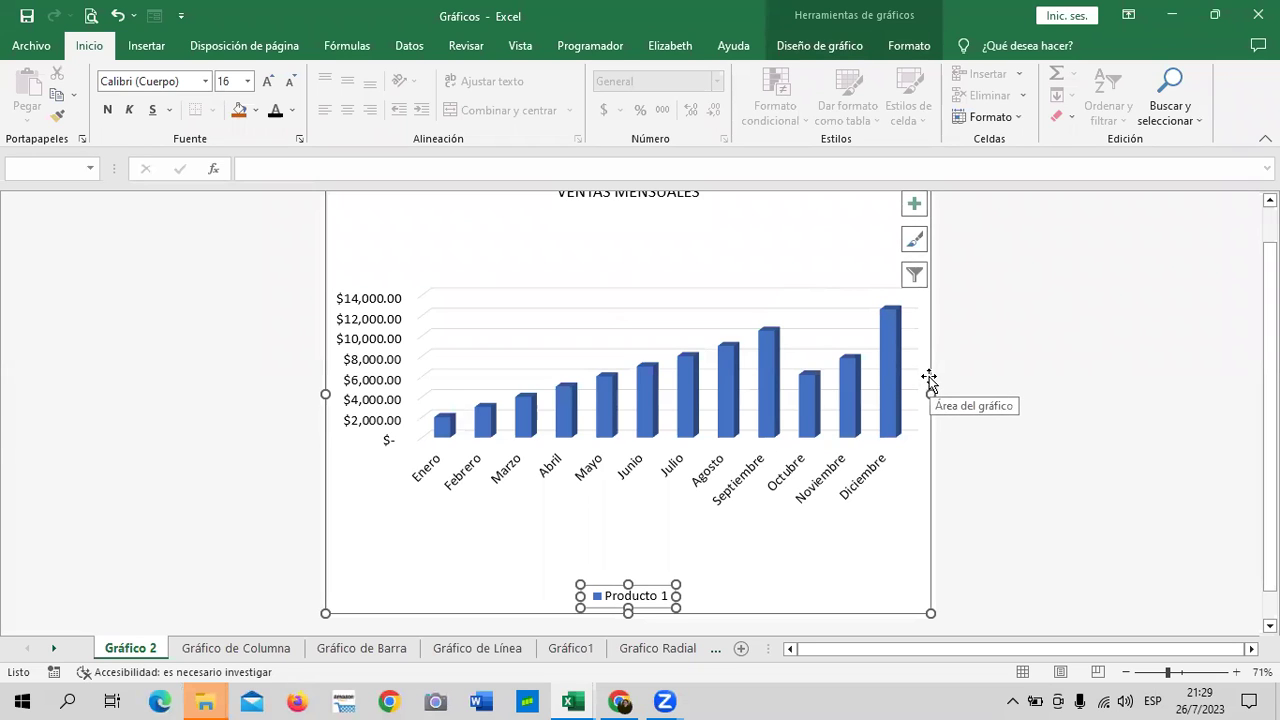
{"action": "scroll", "coordinate": [888, 368], "scroll_direction": "up", "scroll_amount": 1}
{"action": "left_click", "coordinate": [890, 395]}
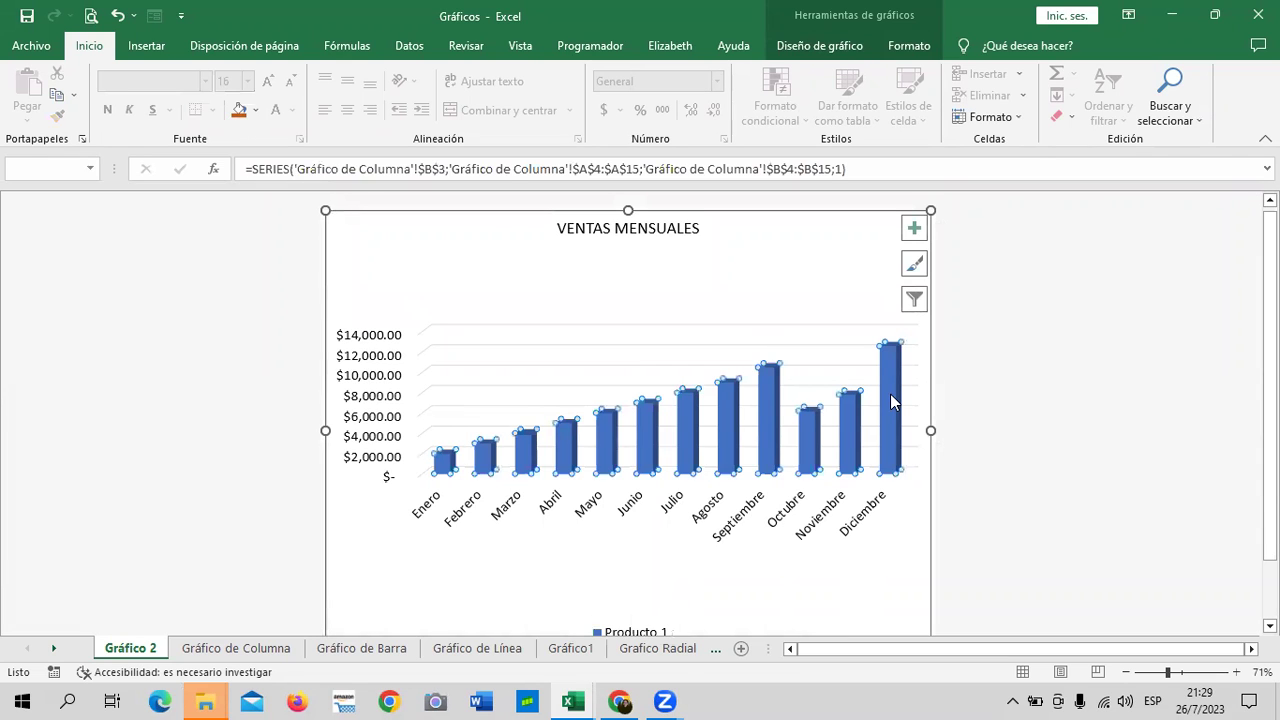
{"action": "left_click", "coordinate": [805, 315]}
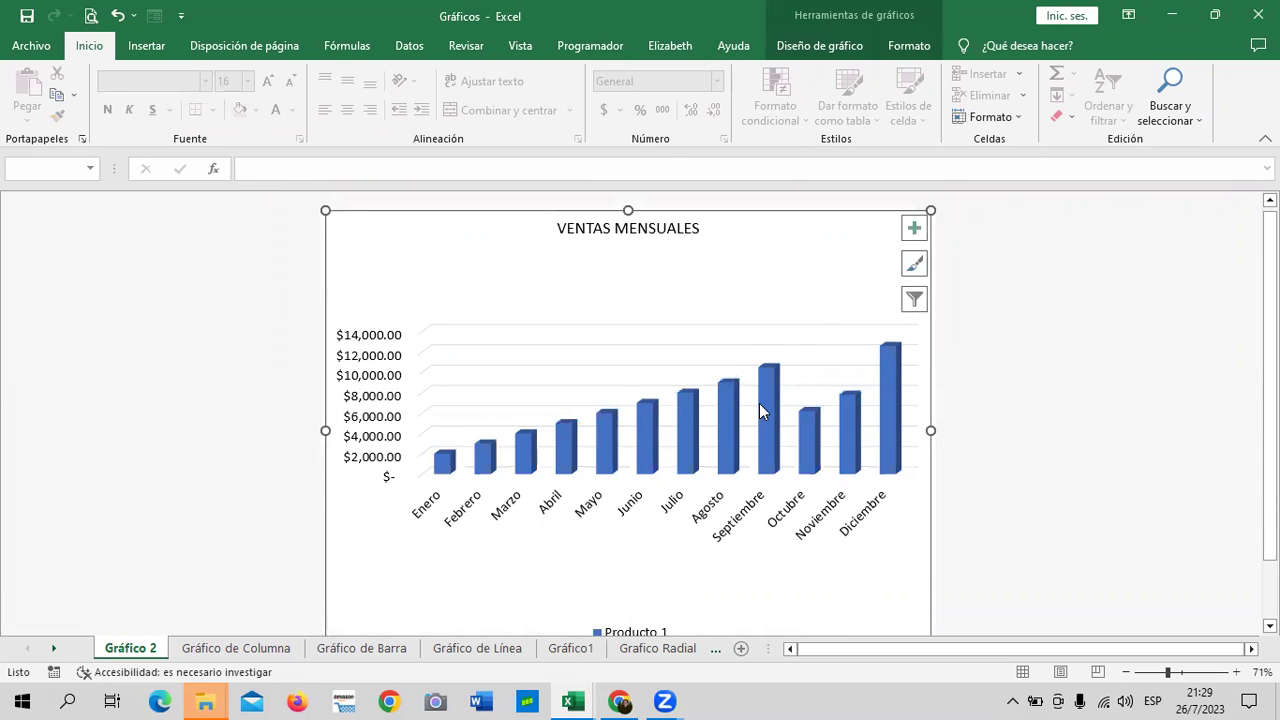
{"action": "left_click", "coordinate": [759, 403]}
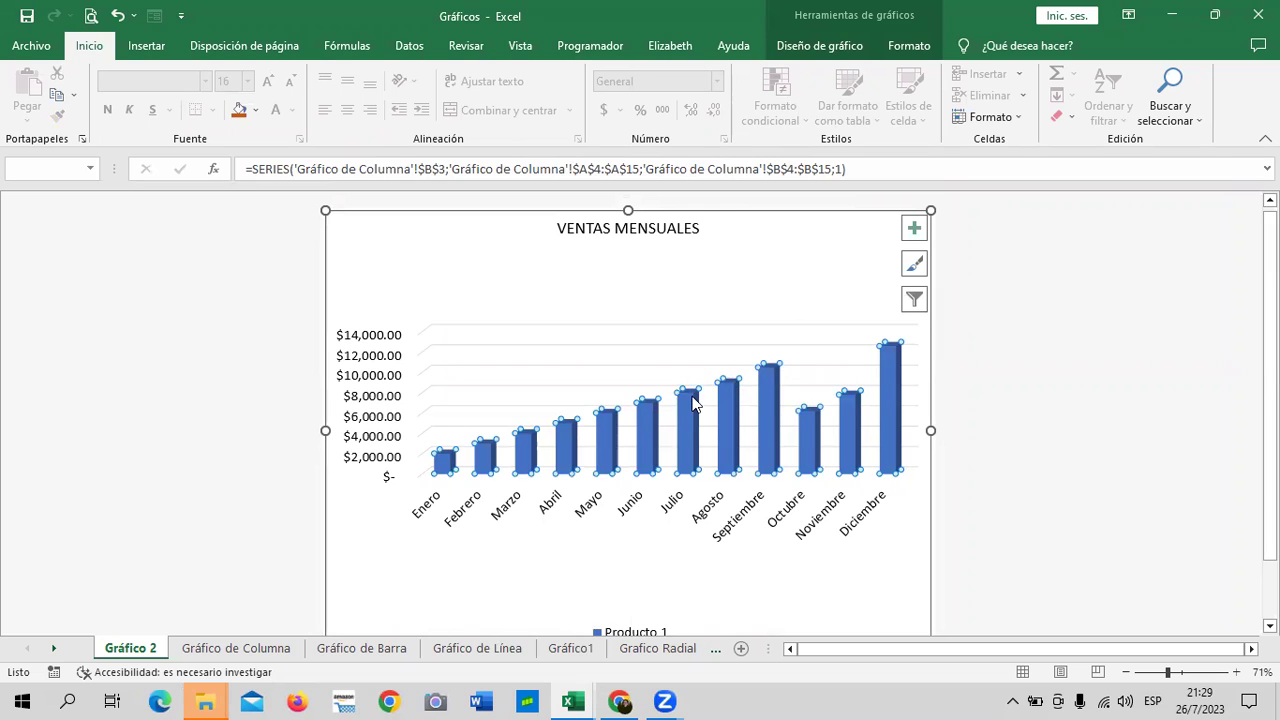
- Try a black fill, then a green marble texture, on the Producto 1 columns
{"action": "mouse_move", "coordinate": [695, 403]}
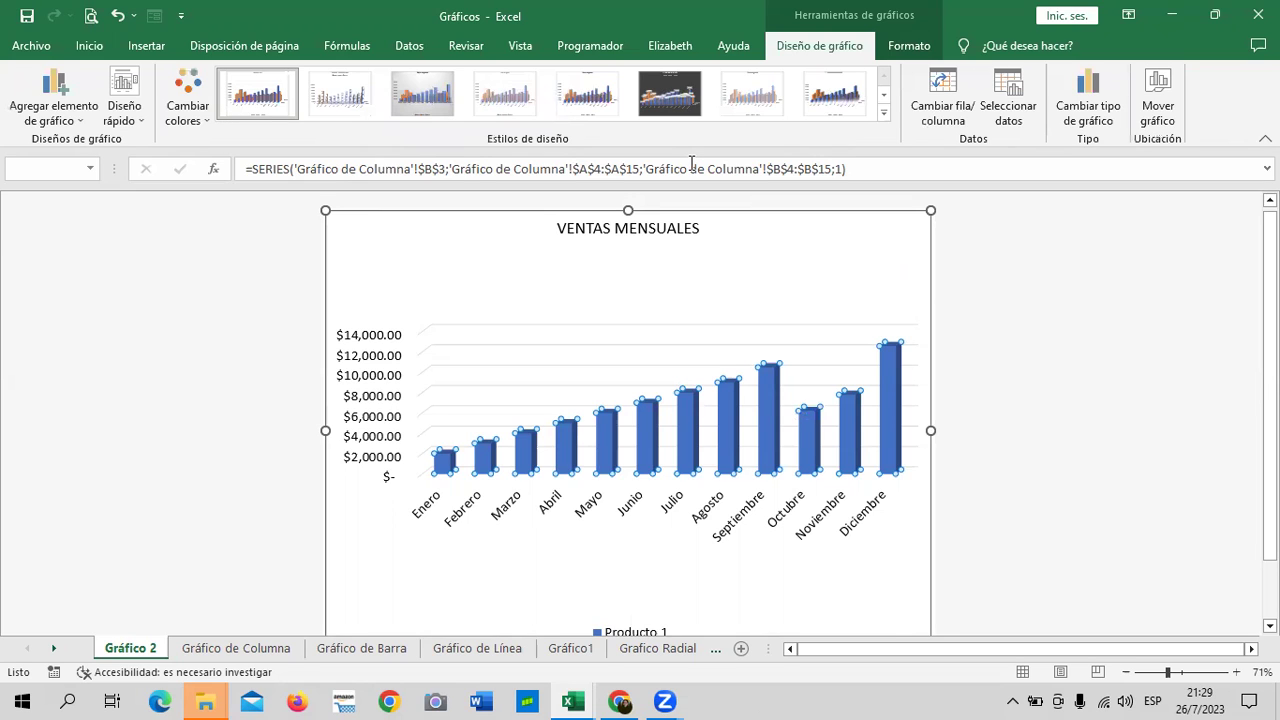
{"action": "left_click", "coordinate": [909, 46]}
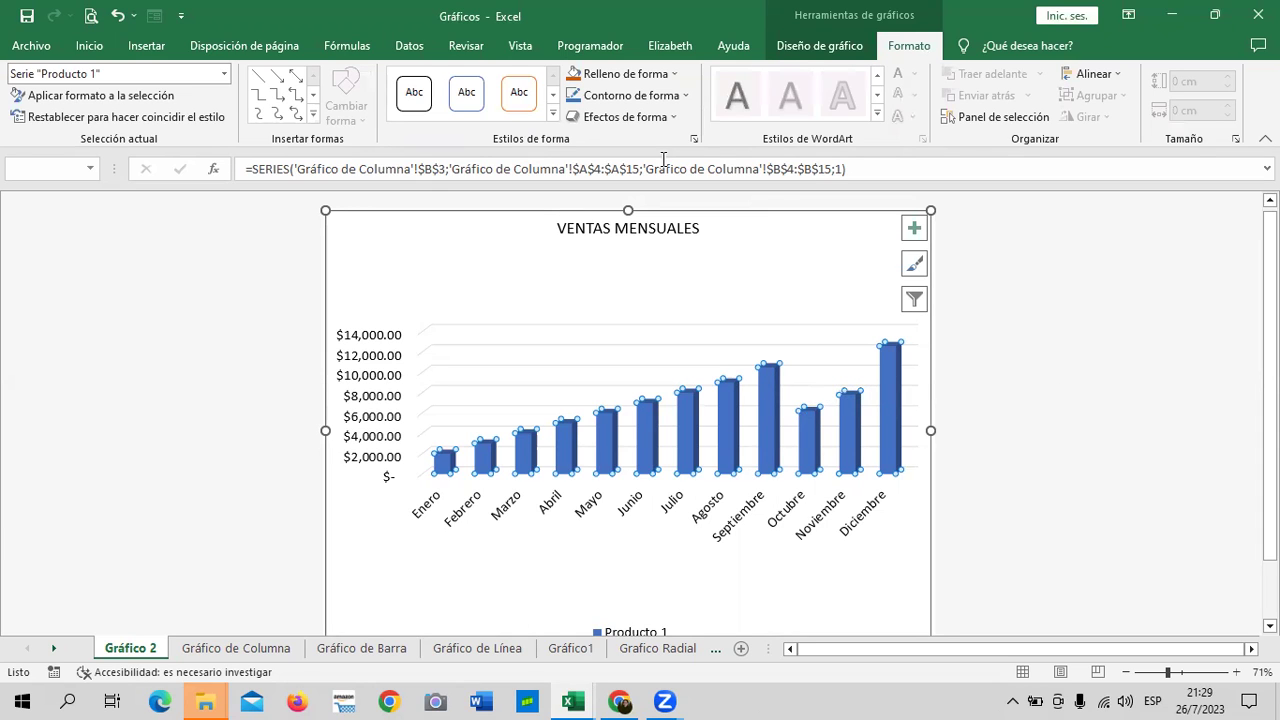
{"action": "left_click", "coordinate": [677, 75]}
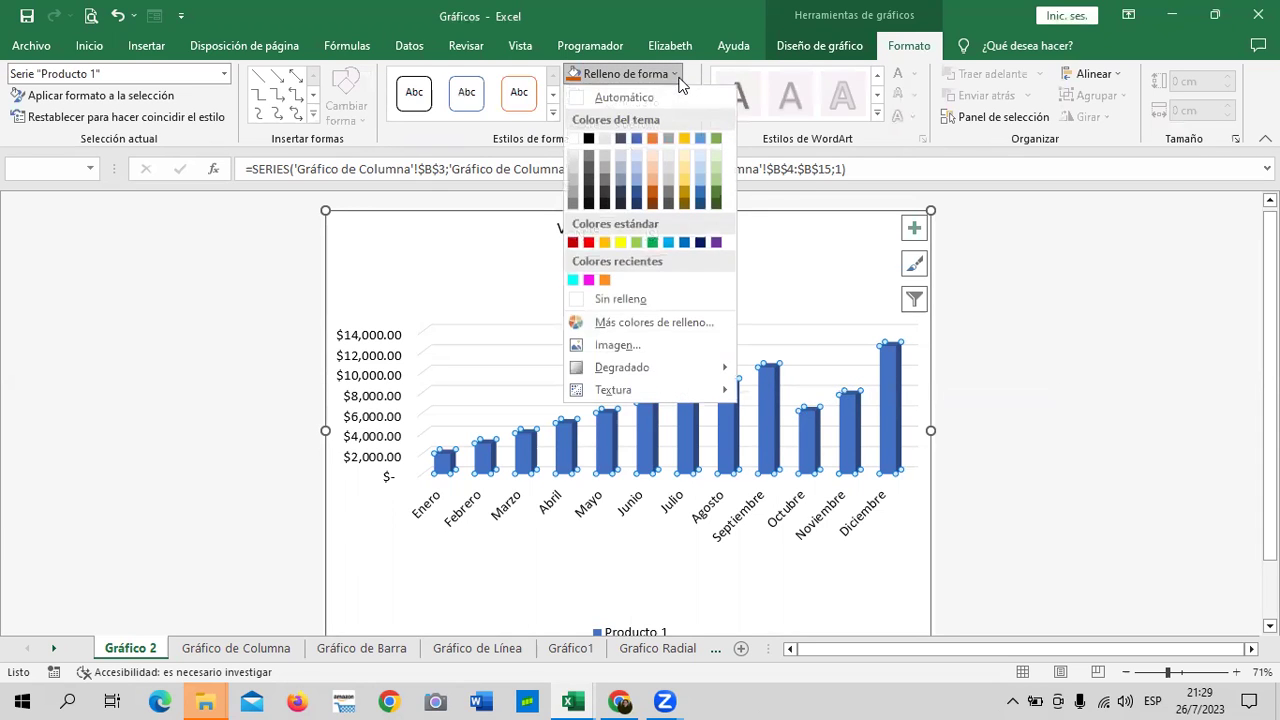
{"action": "left_click", "coordinate": [589, 139]}
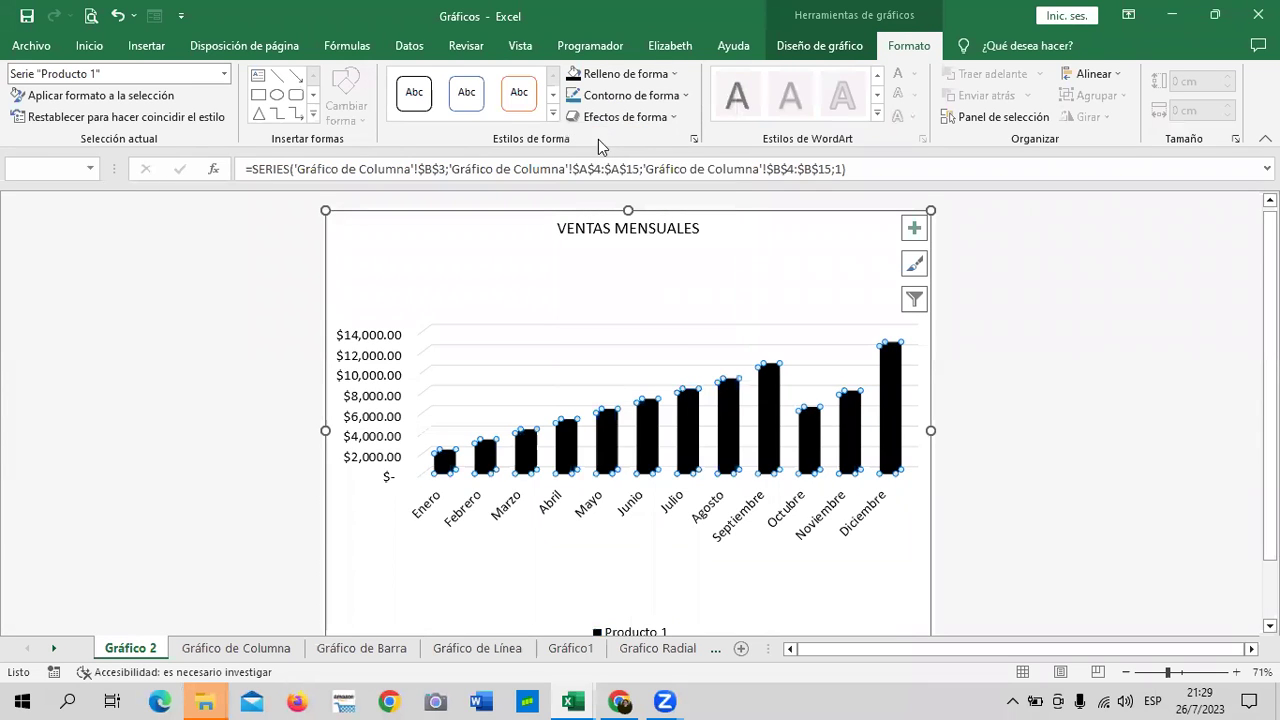
{"action": "left_click", "coordinate": [670, 75]}
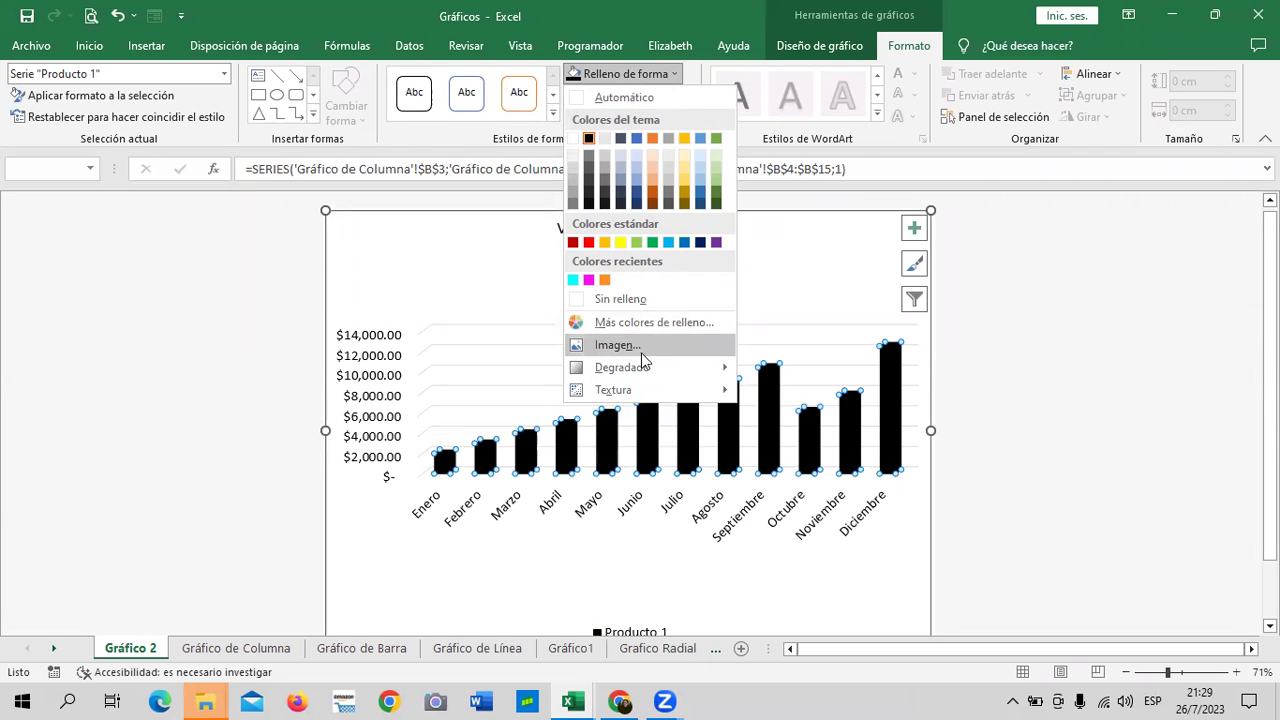
{"action": "mouse_move", "coordinate": [639, 367]}
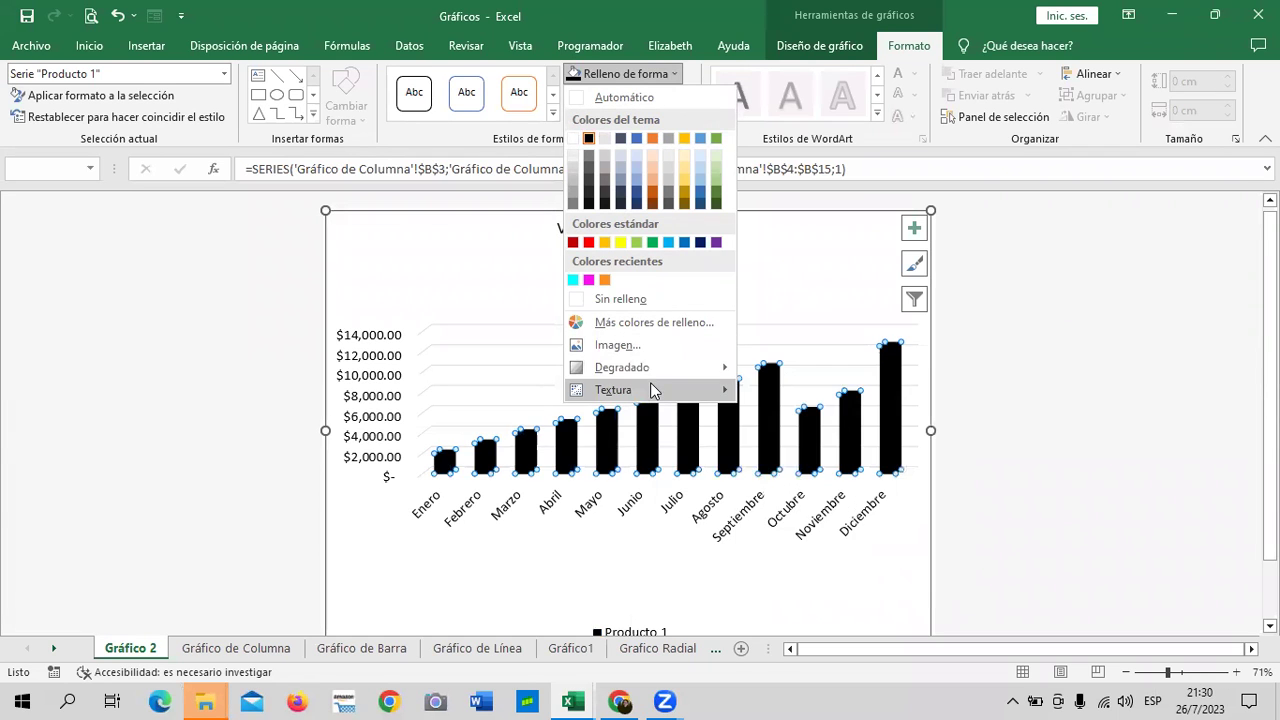
{"action": "left_click", "coordinate": [784, 368]}
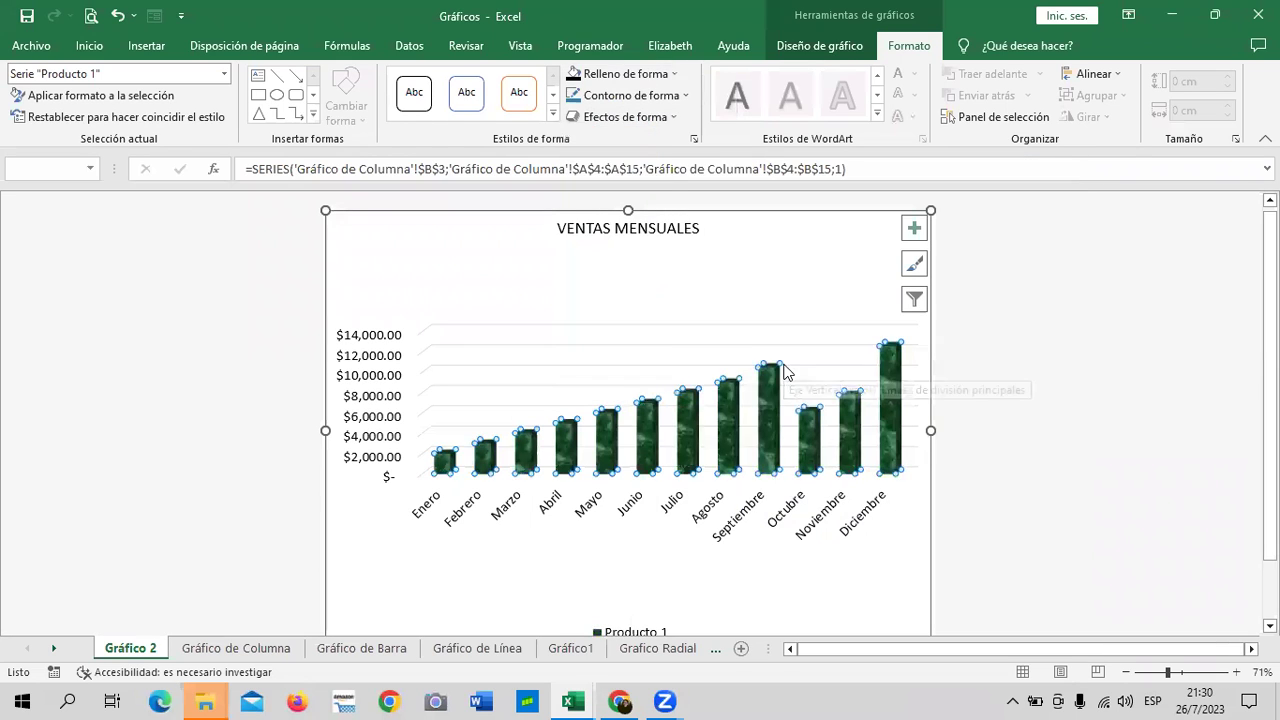
- Replace it with the blue denim texture fill on the Producto 1 columns
{"action": "left_click", "coordinate": [670, 126]}
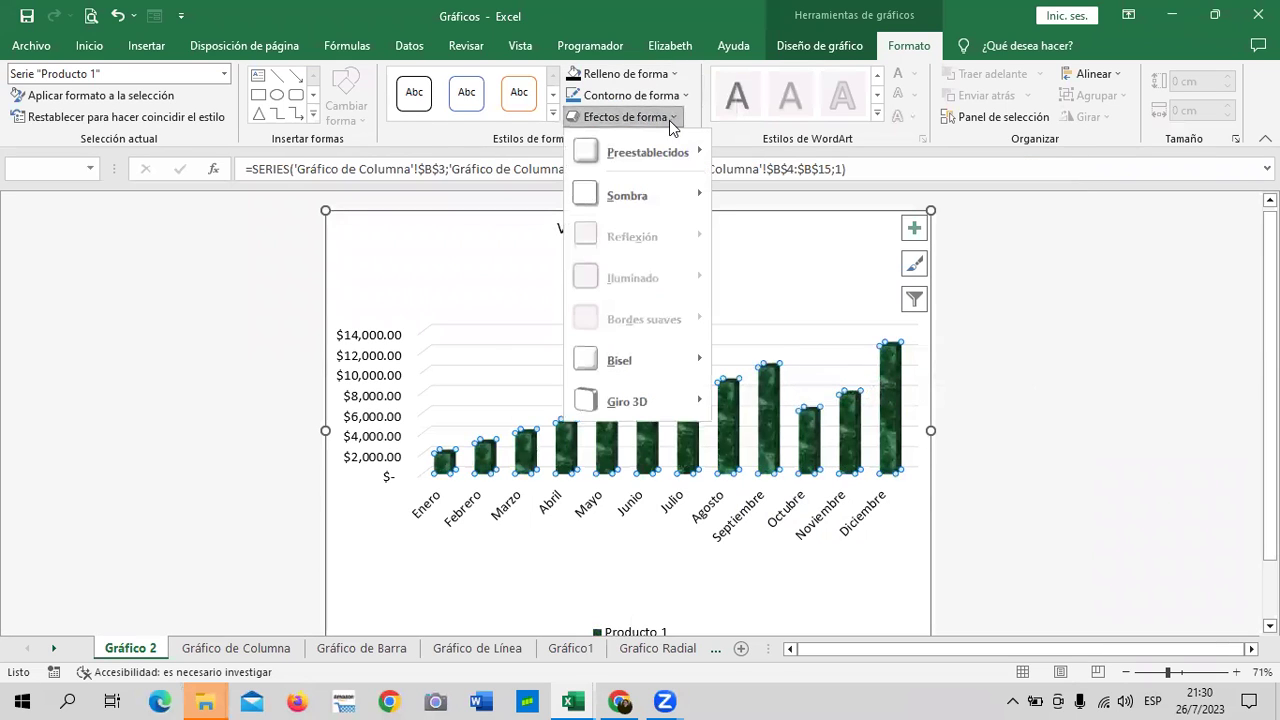
{"action": "left_click", "coordinate": [640, 95]}
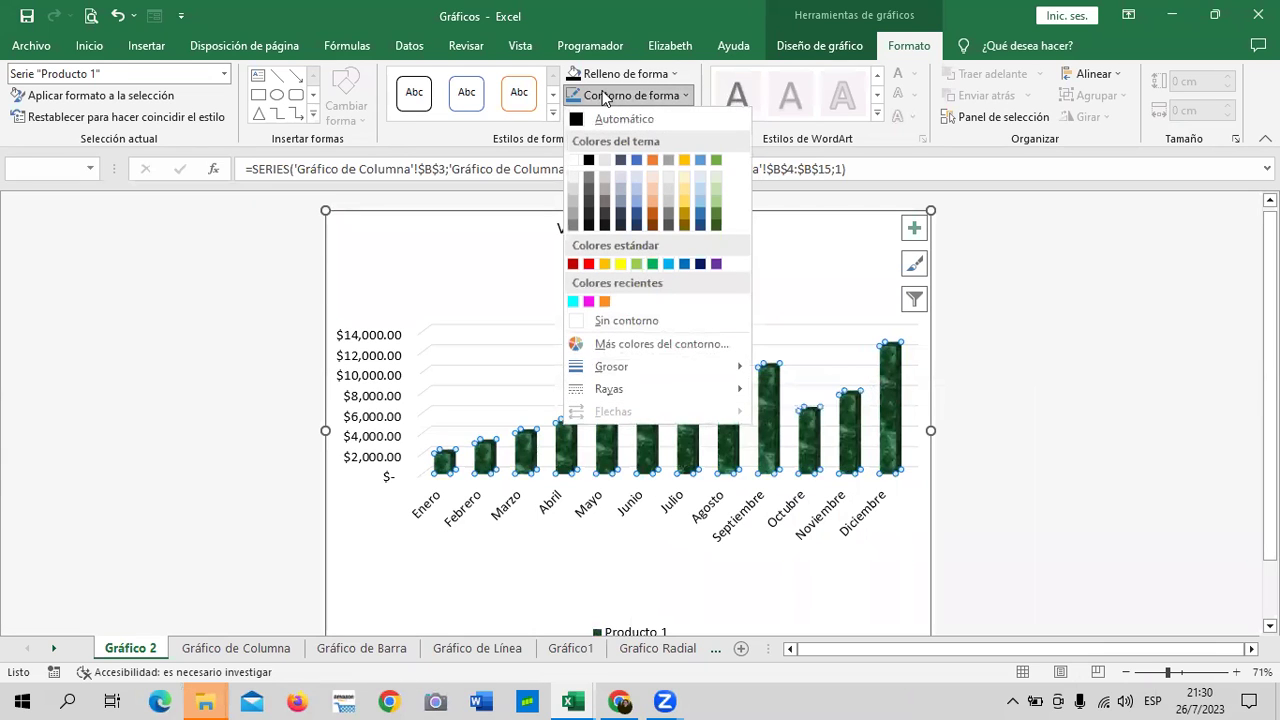
{"action": "left_click", "coordinate": [668, 78]}
{"action": "left_click", "coordinate": [668, 80]}
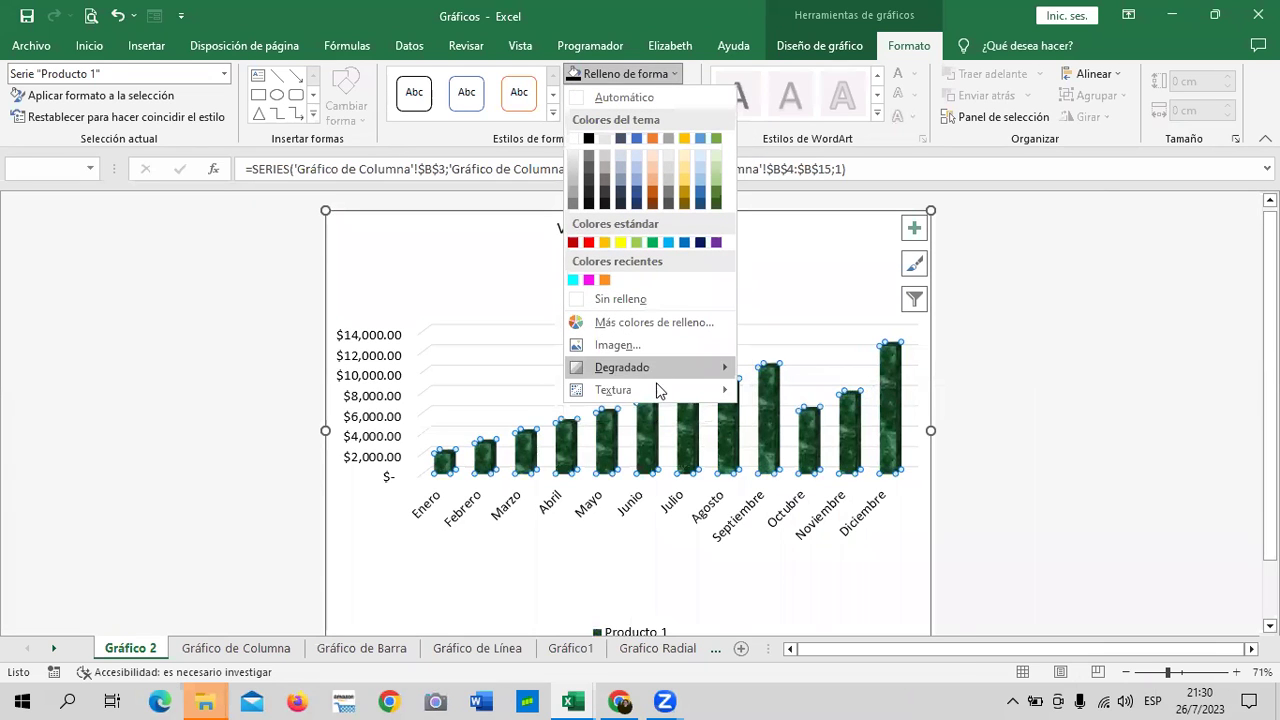
{"action": "mouse_move", "coordinate": [658, 390]}
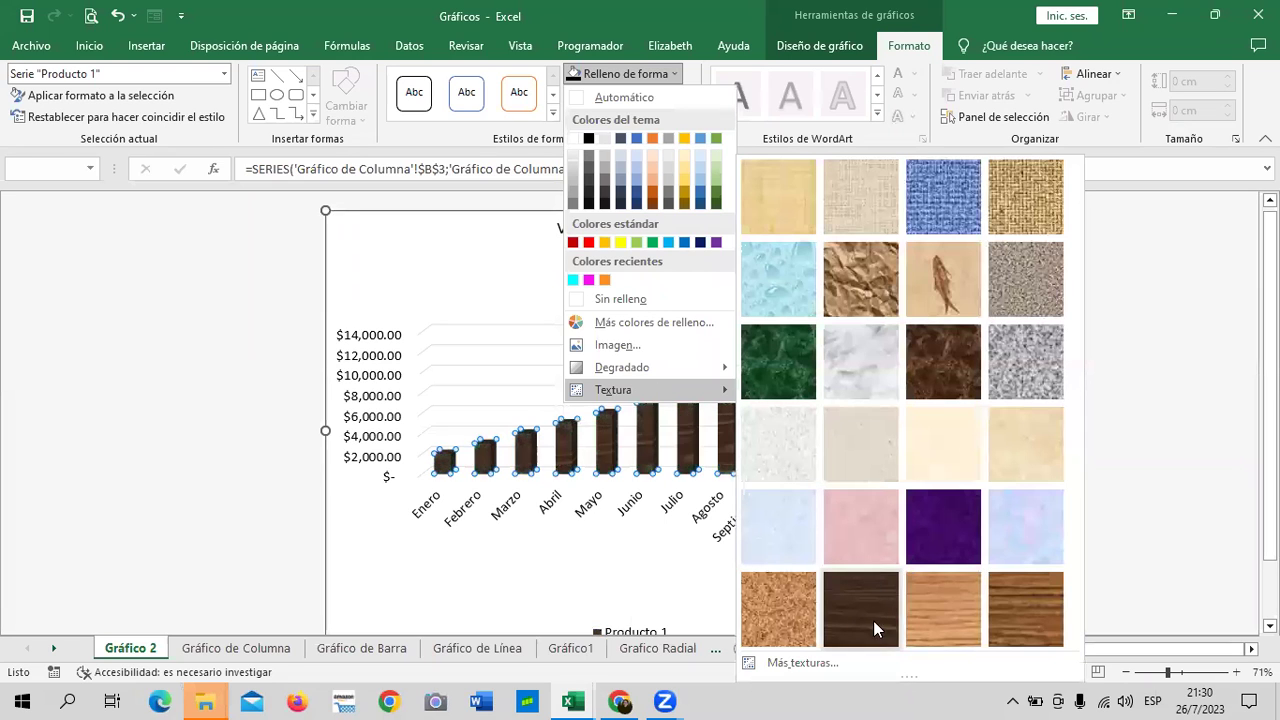
{"action": "left_click", "coordinate": [941, 201]}
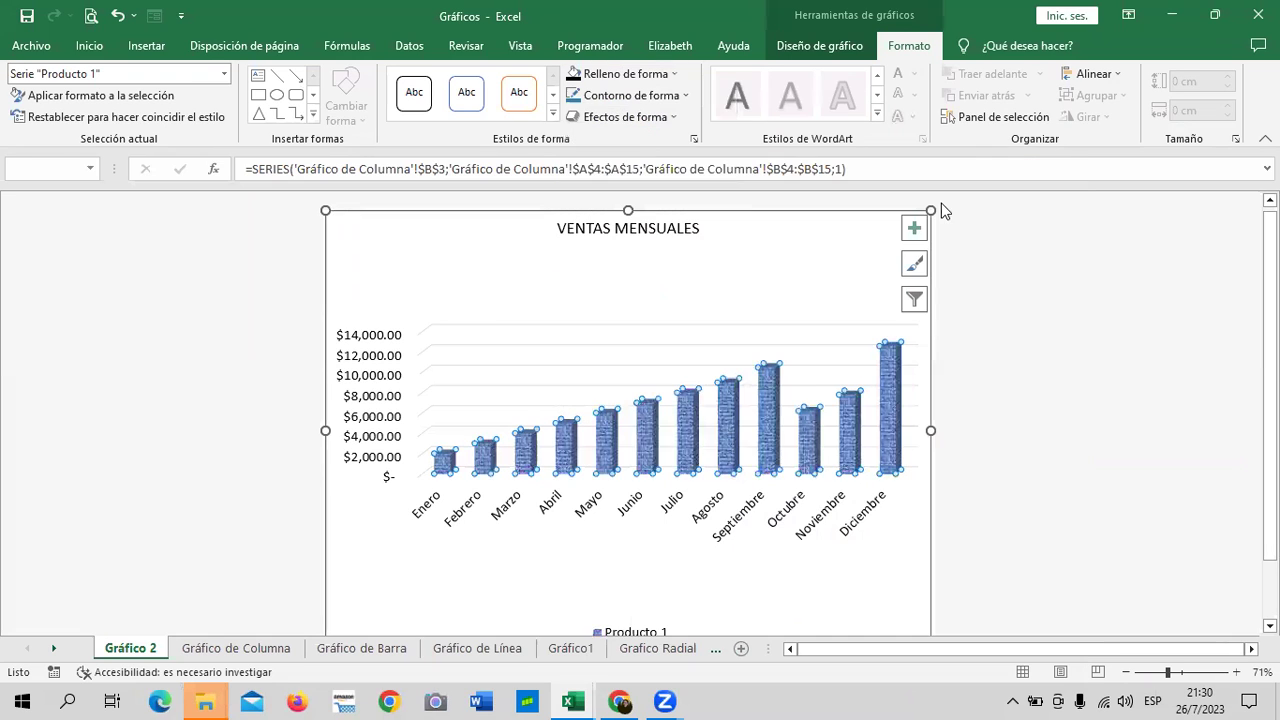
{"action": "left_click", "coordinate": [837, 284]}
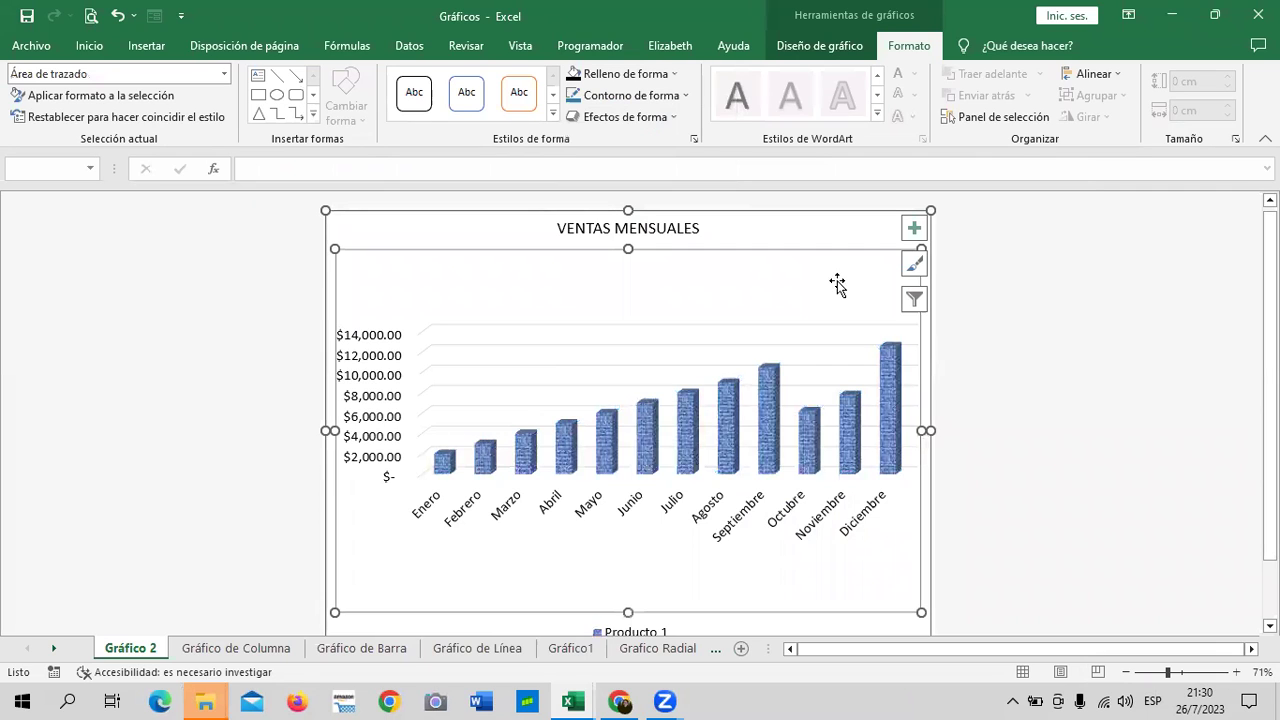
{"action": "left_click", "coordinate": [678, 96]}
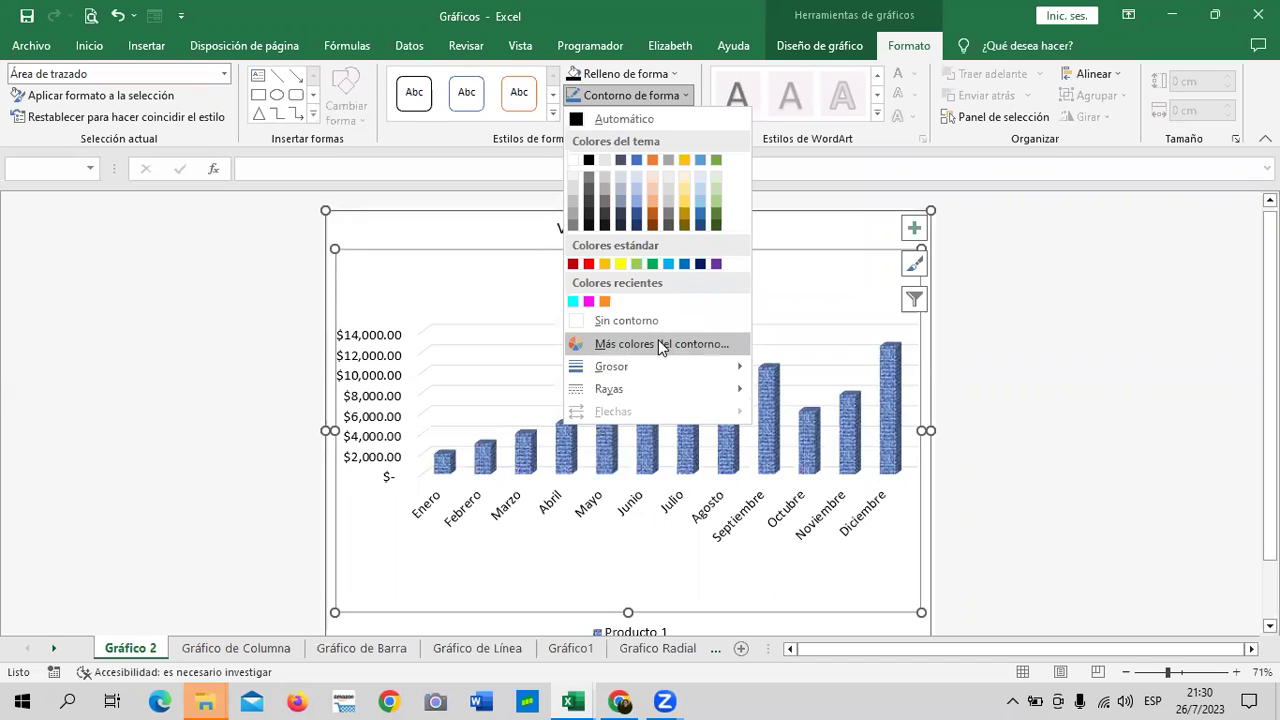
{"action": "left_click", "coordinate": [675, 73]}
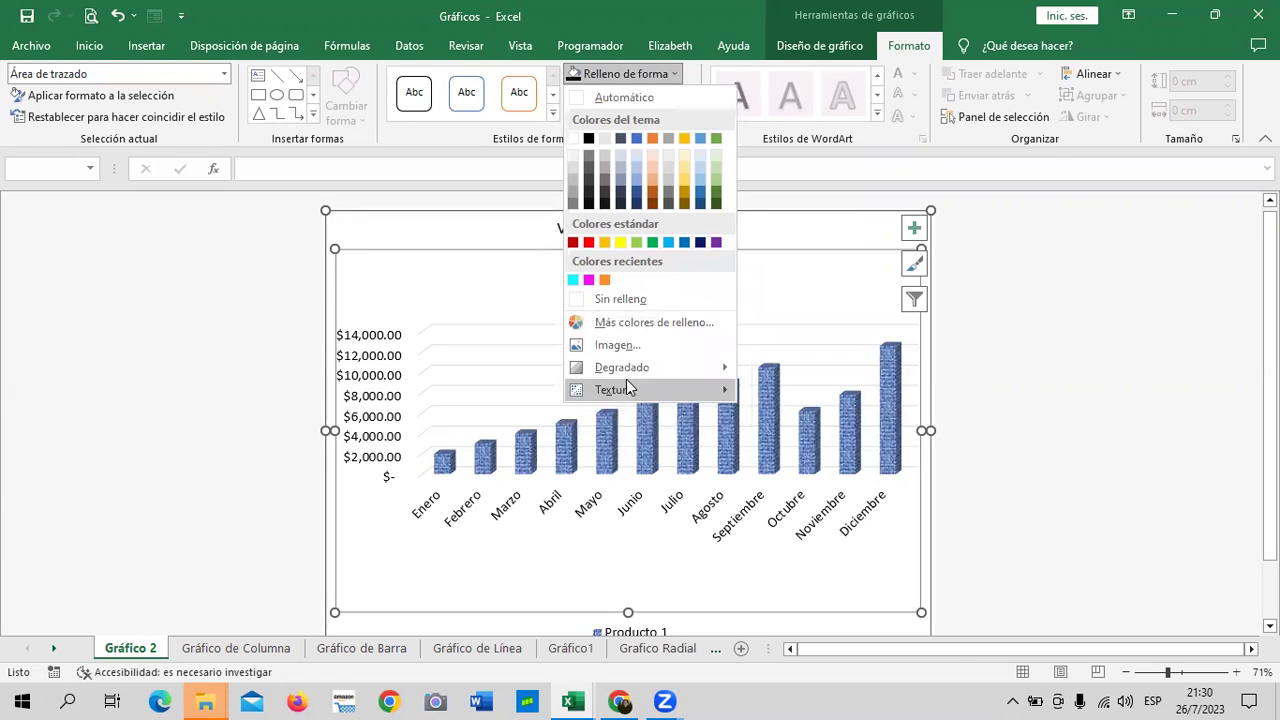
{"action": "mouse_move", "coordinate": [646, 369]}
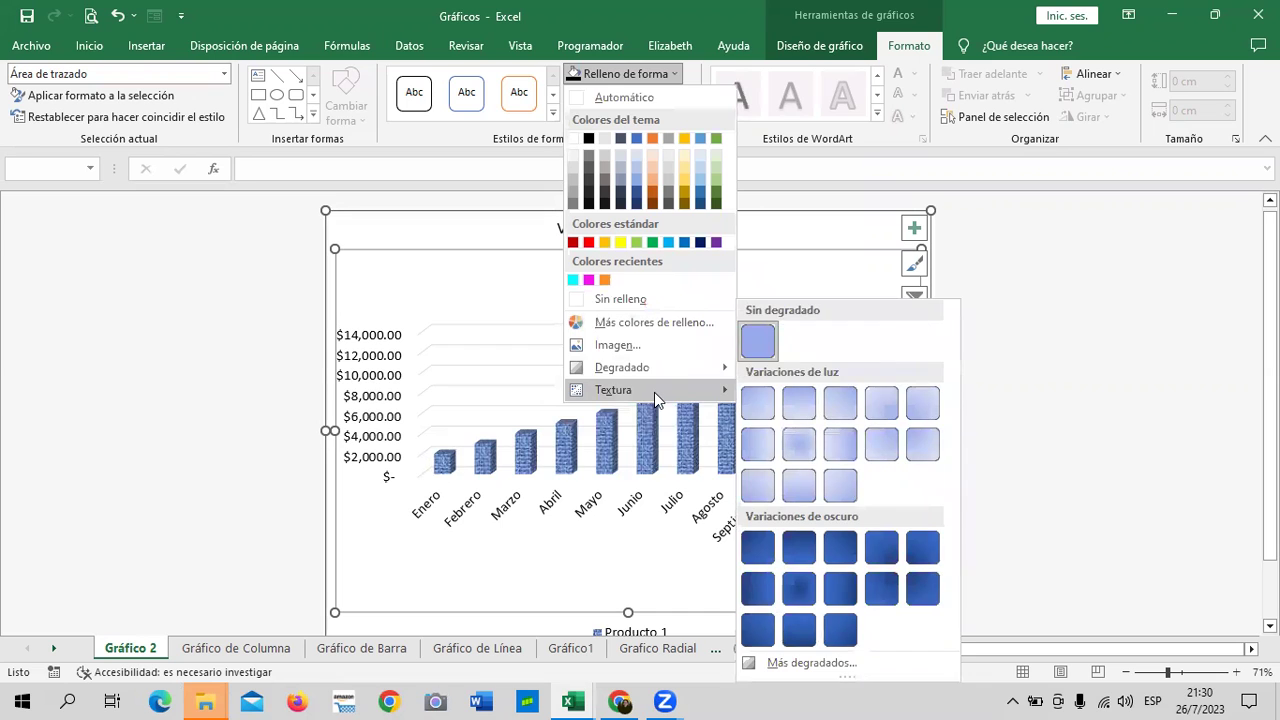
{"action": "mouse_move", "coordinate": [654, 392]}
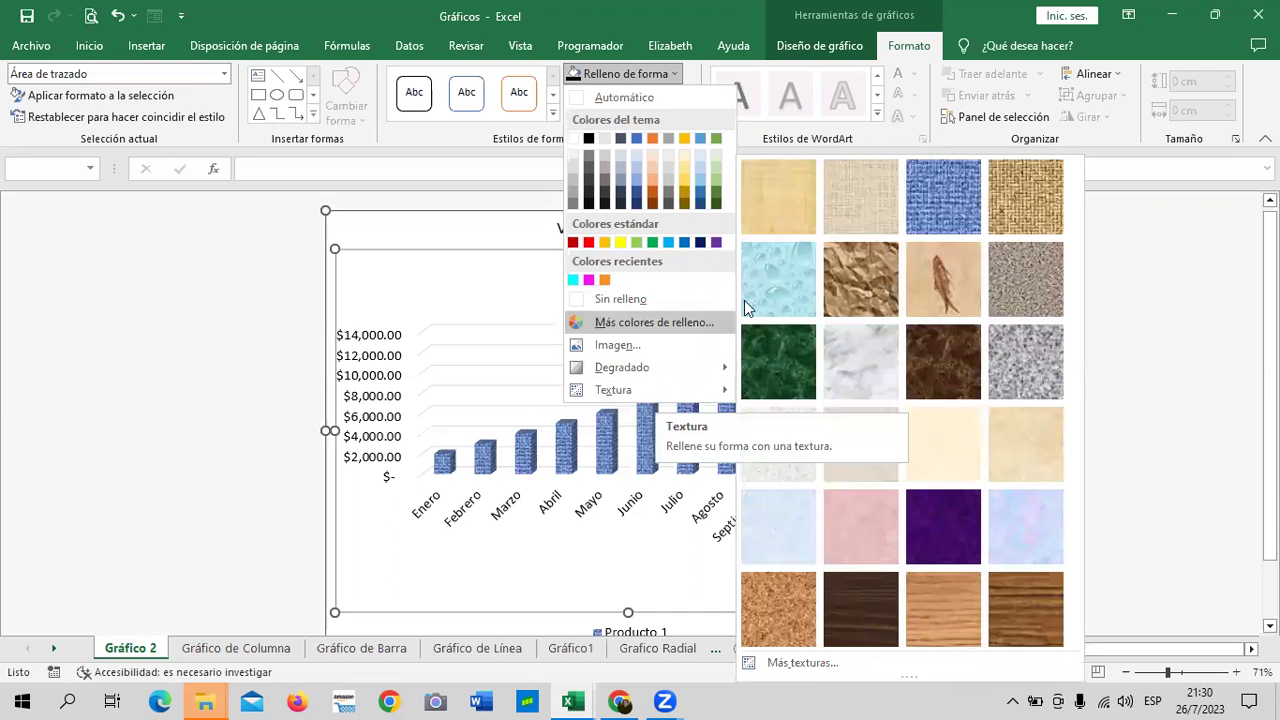
{"action": "left_click", "coordinate": [787, 292]}
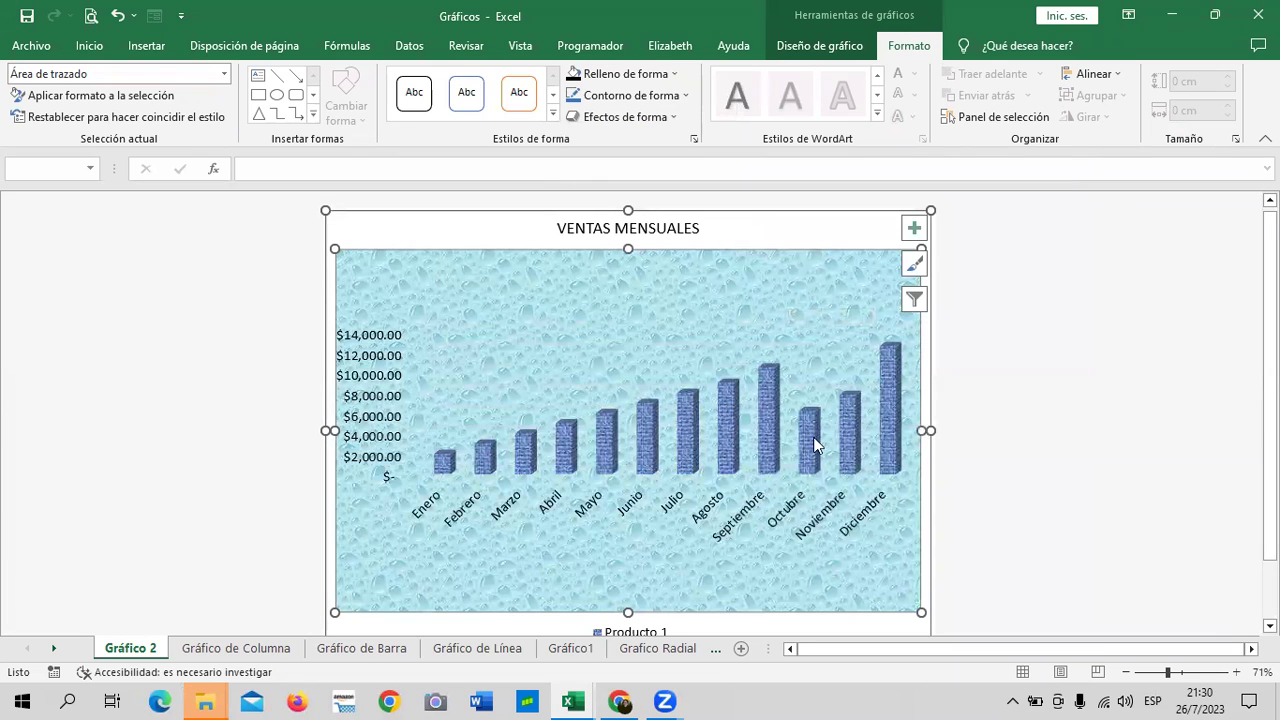
{"action": "left_click", "coordinate": [117, 15]}
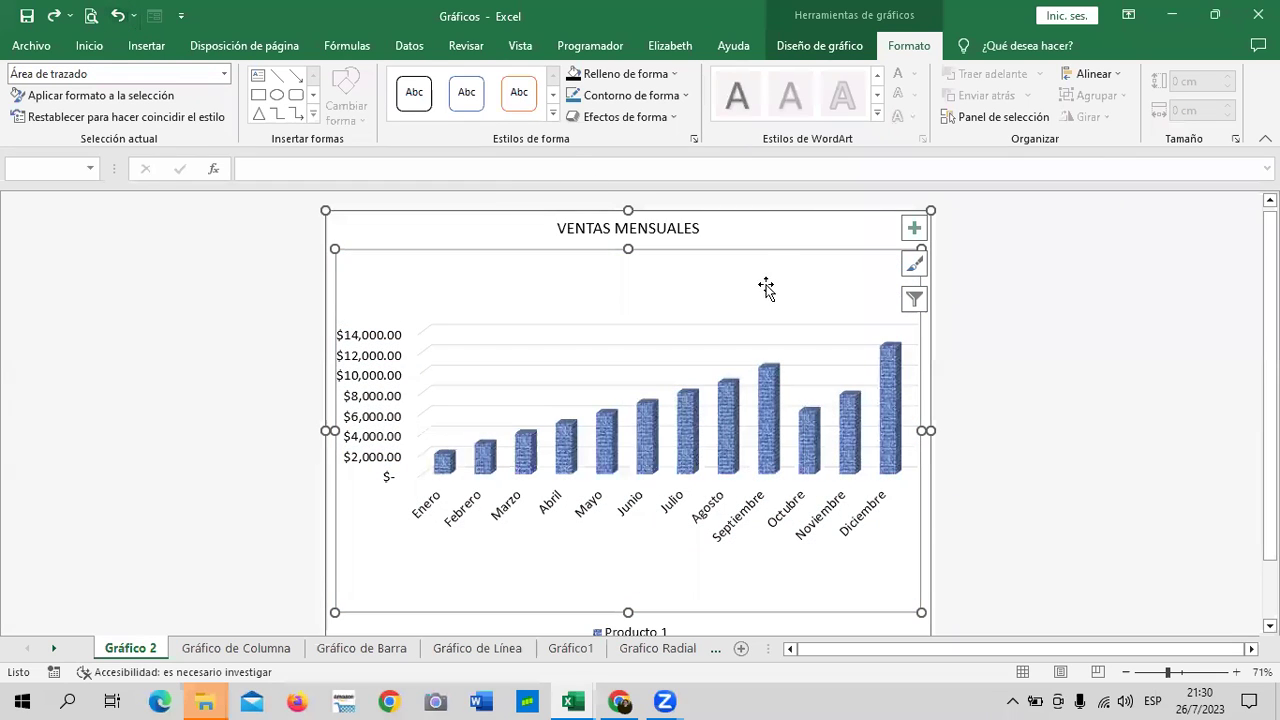
{"action": "left_click", "coordinate": [778, 236]}
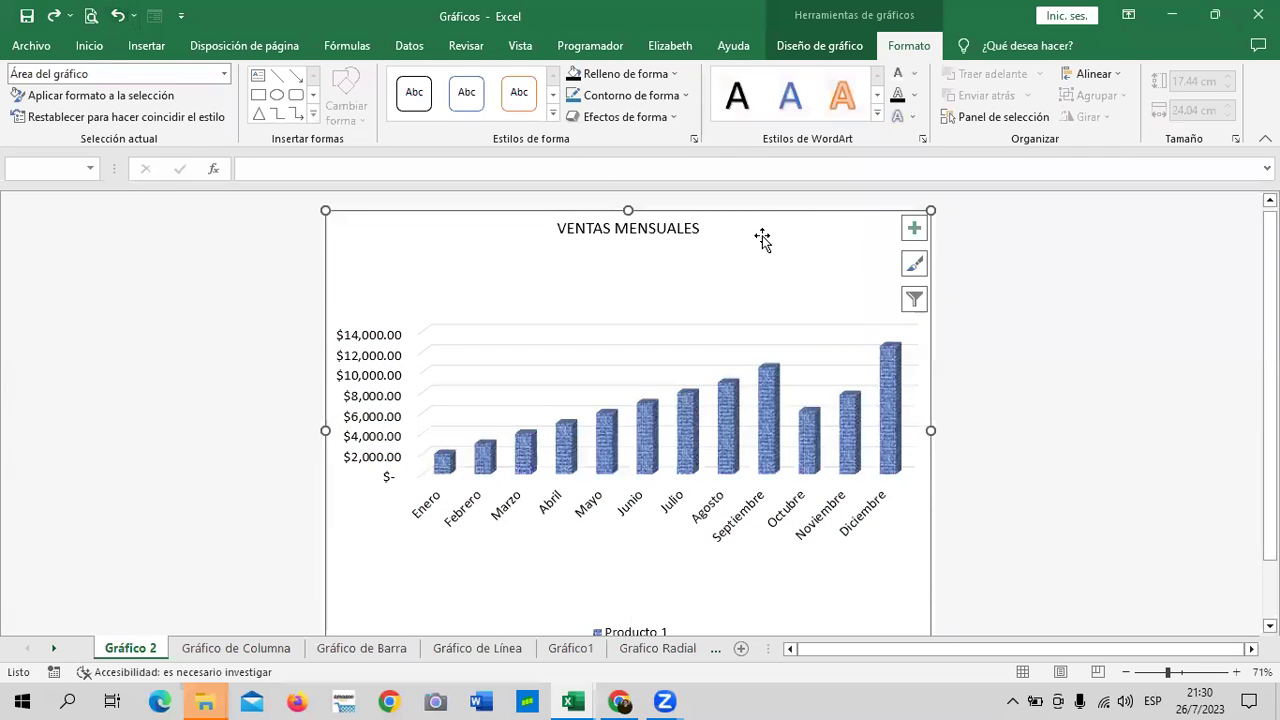
- Apply a black shape style to the chart area
{"action": "left_click", "coordinate": [552, 114]}
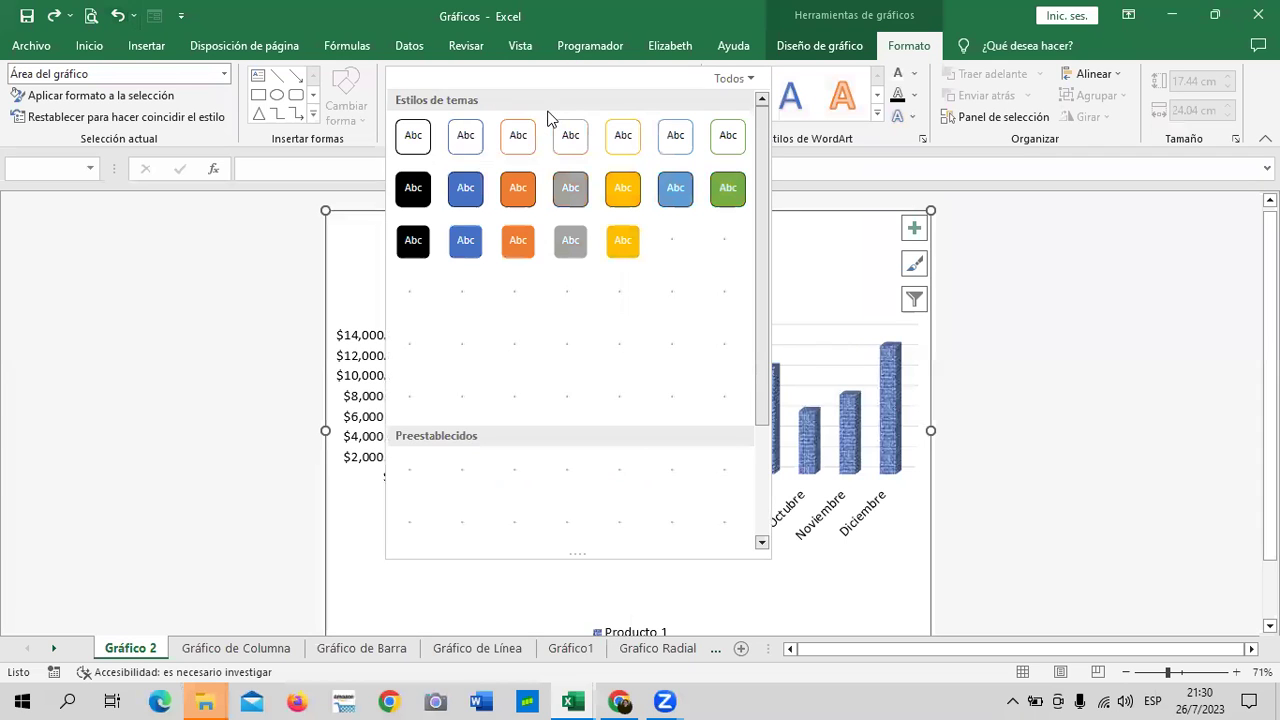
{"action": "left_click", "coordinate": [418, 197]}
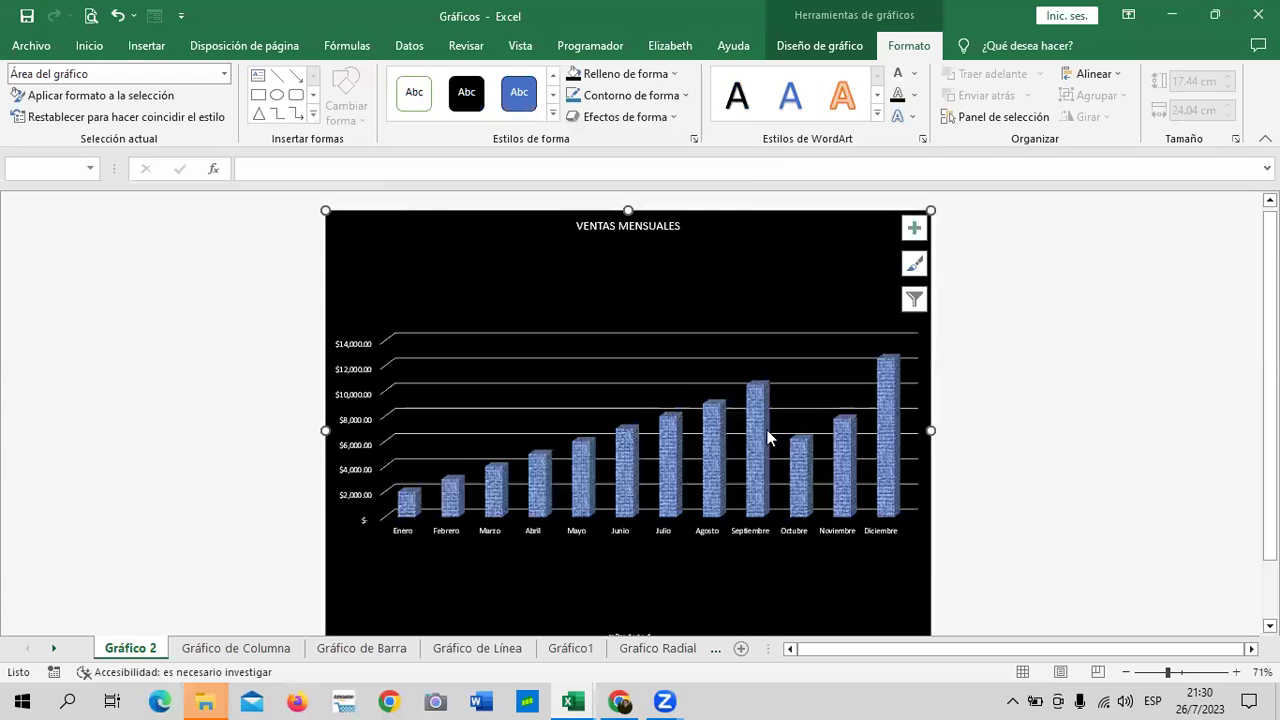
{"action": "scroll", "coordinate": [775, 436], "scroll_direction": "down", "scroll_amount": 2}
- Enlarge the legend text to size 16
{"action": "left_click", "coordinate": [643, 571]}
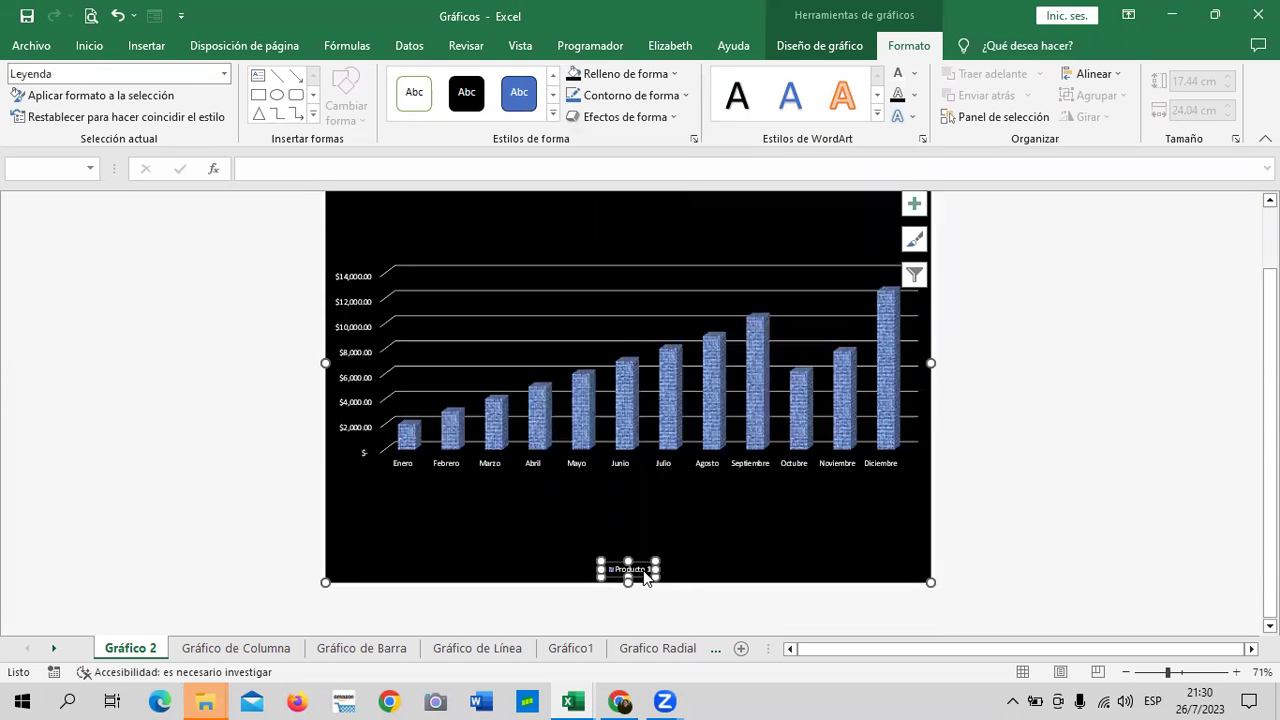
{"action": "left_click", "coordinate": [89, 46]}
{"action": "left_click", "coordinate": [268, 82]}
{"action": "left_click", "coordinate": [268, 82]}
{"action": "left_click", "coordinate": [268, 82]}
{"action": "left_click", "coordinate": [268, 82]}
{"action": "left_click", "coordinate": [268, 82]}
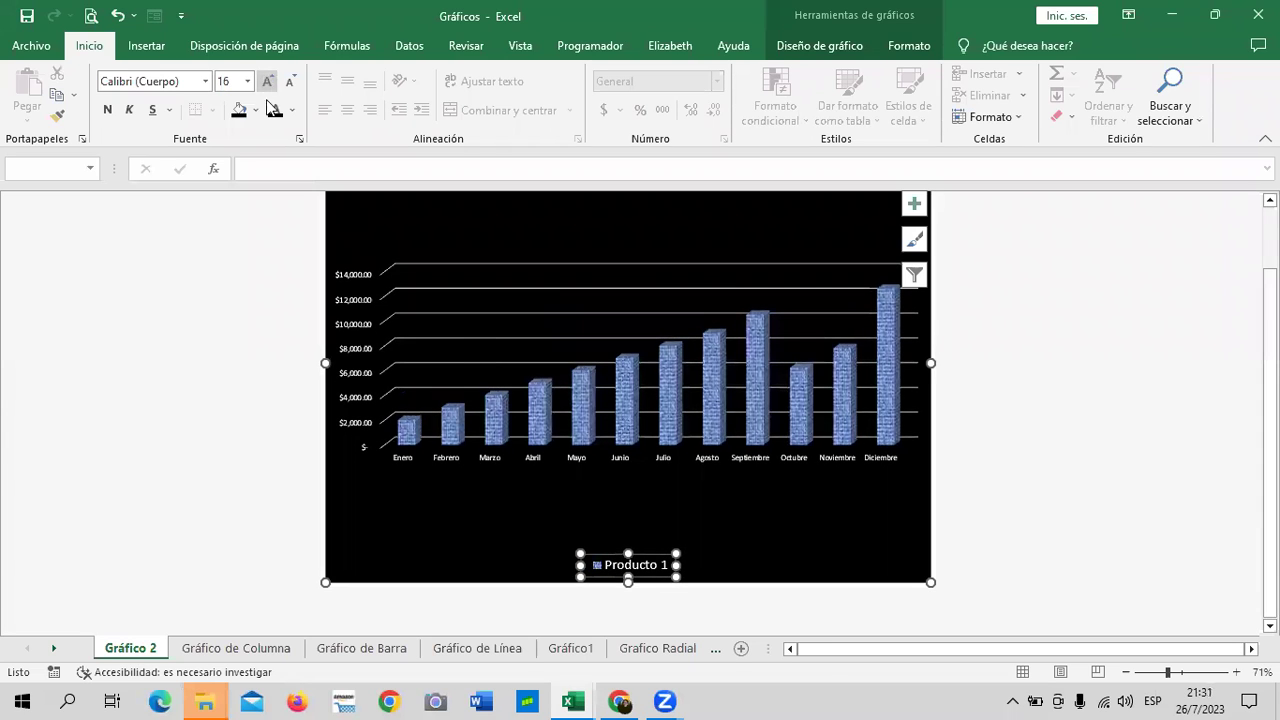
- Enlarge the month labels and raise the value-axis labels to 14 pt
{"action": "left_click", "coordinate": [662, 456]}
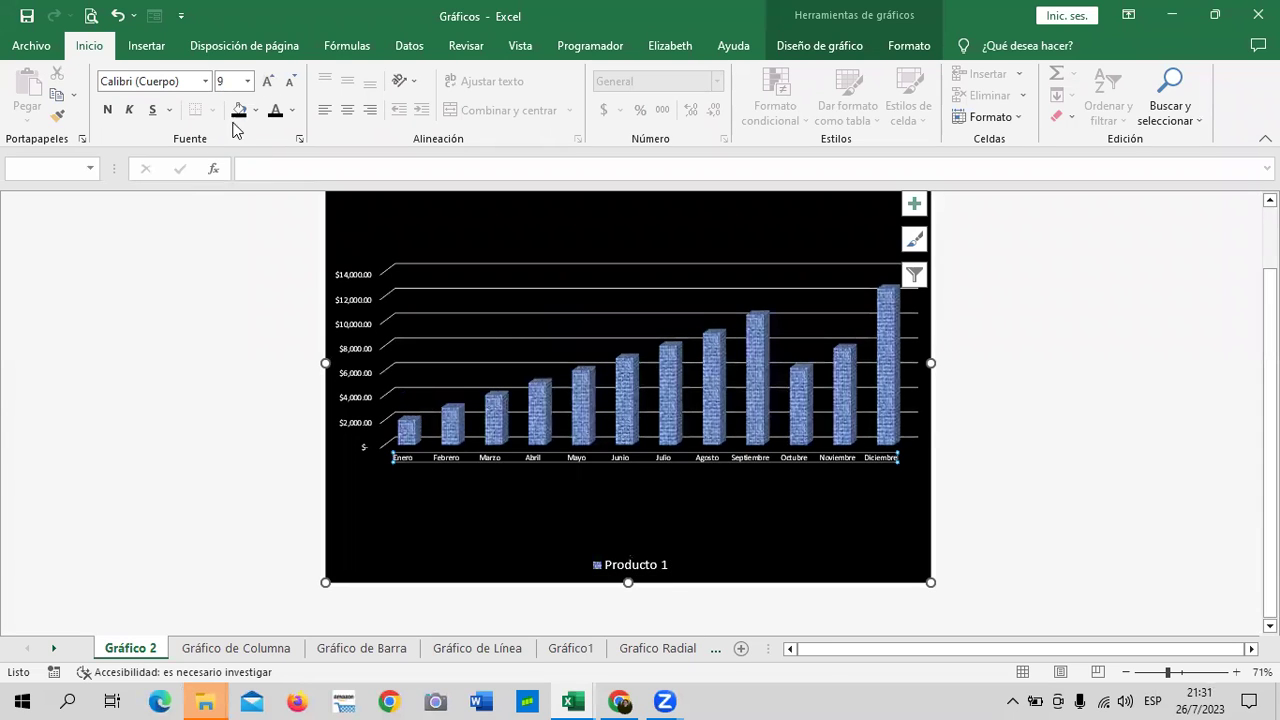
{"action": "left_click", "coordinate": [268, 82]}
{"action": "left_click", "coordinate": [268, 82]}
{"action": "left_click", "coordinate": [344, 267]}
{"action": "left_click", "coordinate": [268, 82]}
{"action": "left_click", "coordinate": [268, 82]}
{"action": "left_click", "coordinate": [268, 82]}
{"action": "left_click", "coordinate": [268, 82]}
{"action": "left_click", "coordinate": [268, 82]}
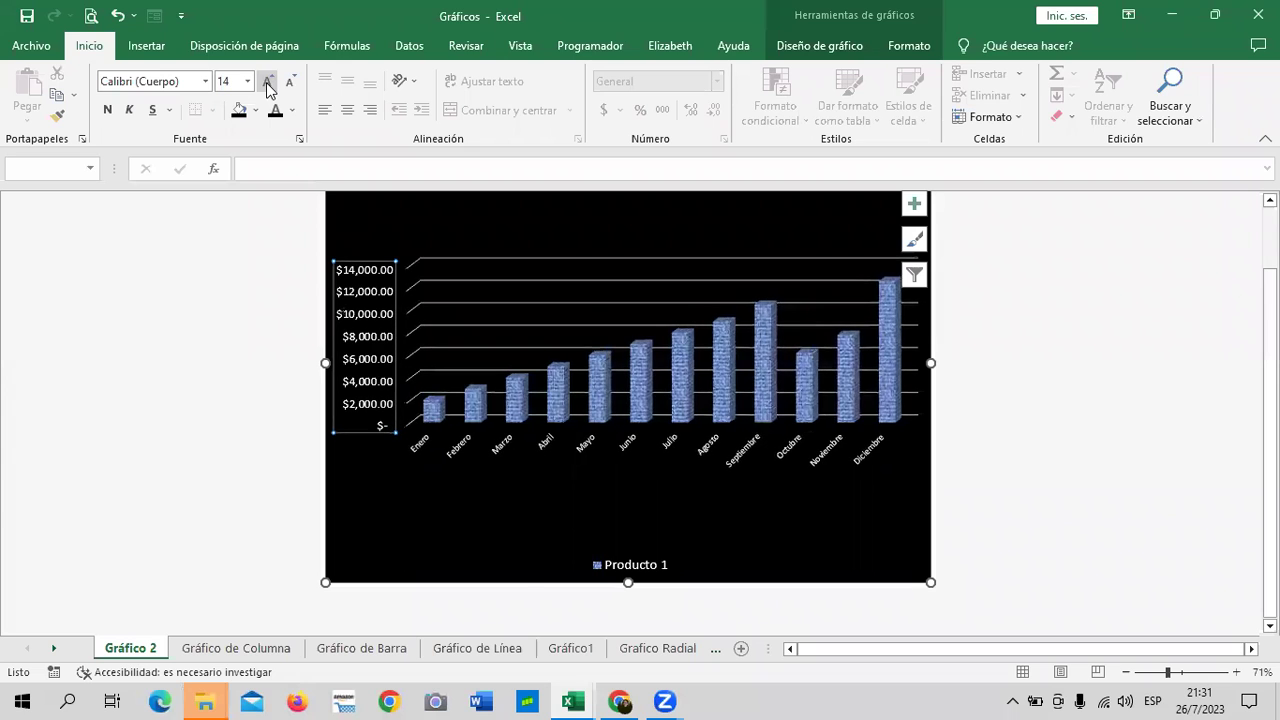
- Enlarge the month labels further to 16 pt and bring up the chart filter list
{"action": "left_click", "coordinate": [799, 545]}
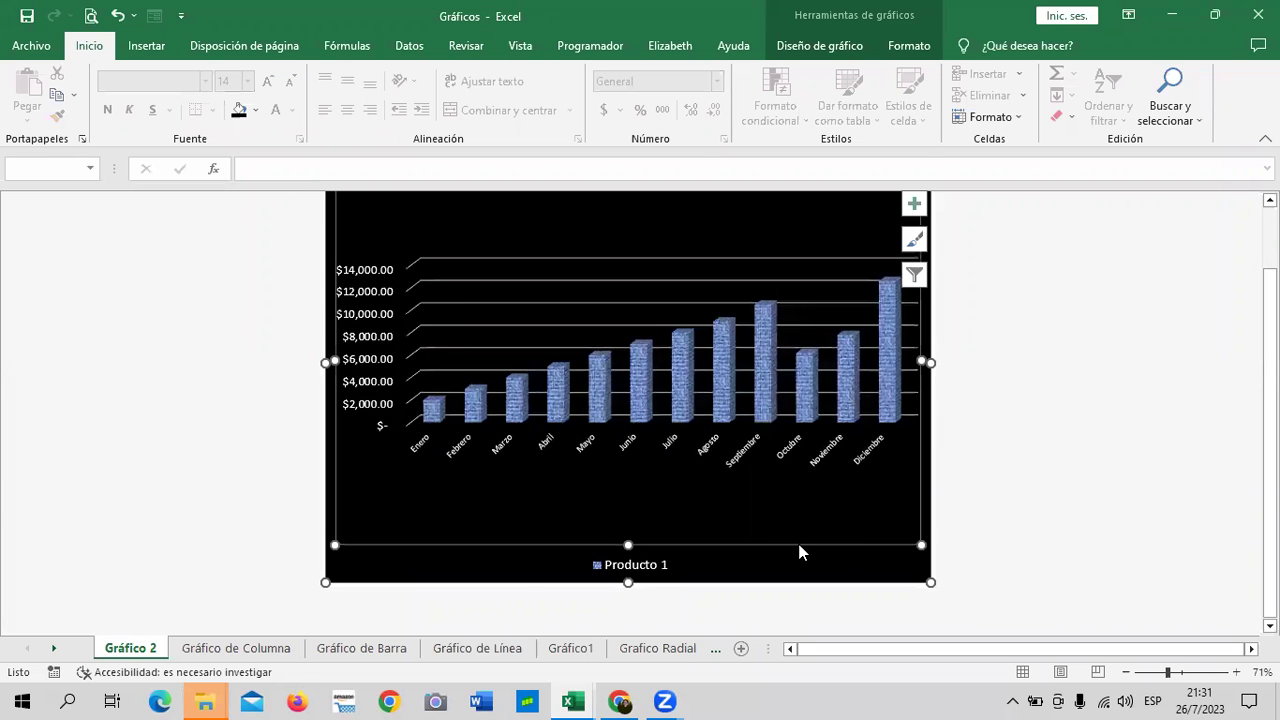
{"action": "left_click", "coordinate": [795, 458]}
{"action": "left_click", "coordinate": [268, 82]}
{"action": "left_click", "coordinate": [268, 82]}
{"action": "left_click", "coordinate": [800, 505]}
{"action": "left_click", "coordinate": [914, 274]}
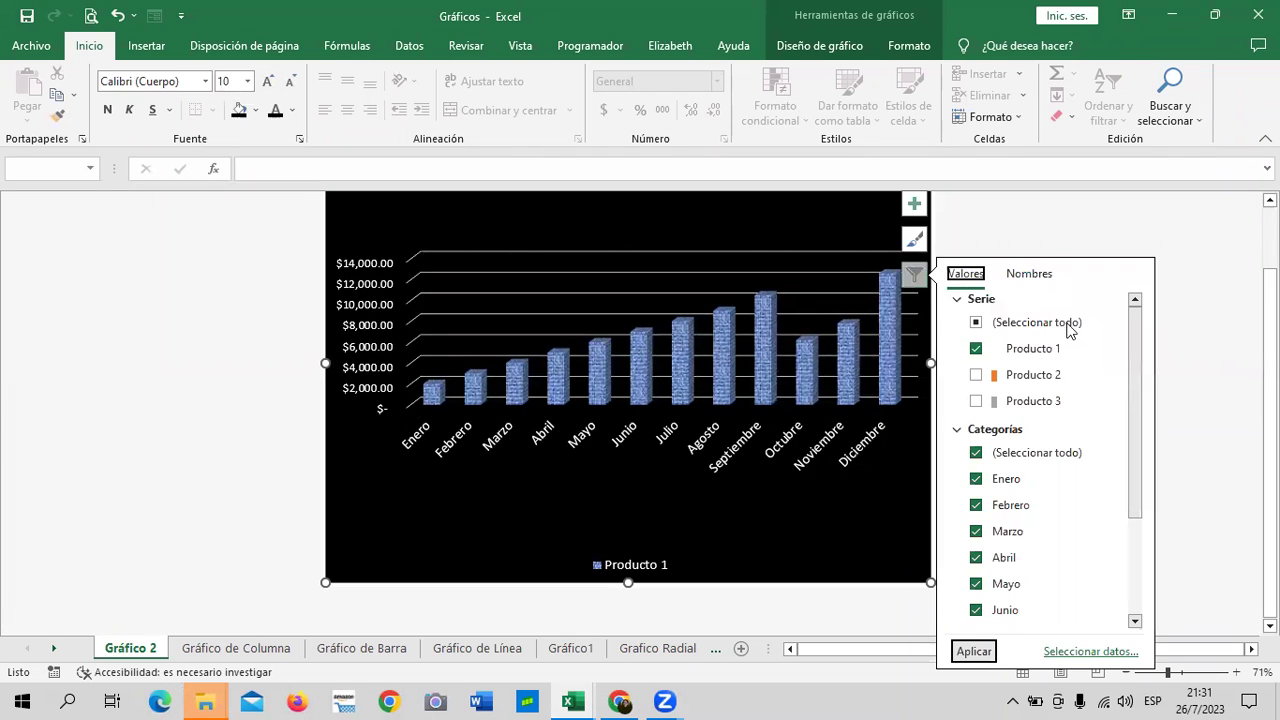
- Filter the chart to show only Producto 2, browsing fill choices without changing anything
{"action": "left_click", "coordinate": [976, 348]}
{"action": "left_click", "coordinate": [976, 374]}
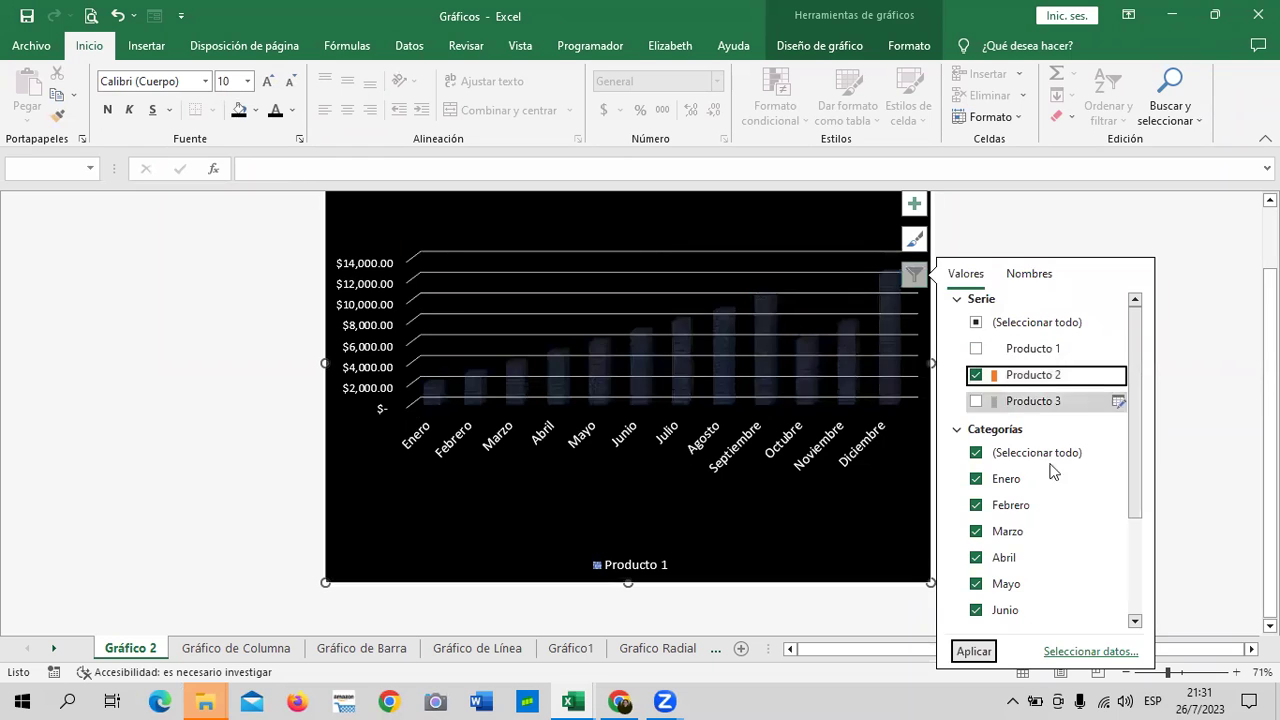
{"action": "left_click", "coordinate": [972, 652]}
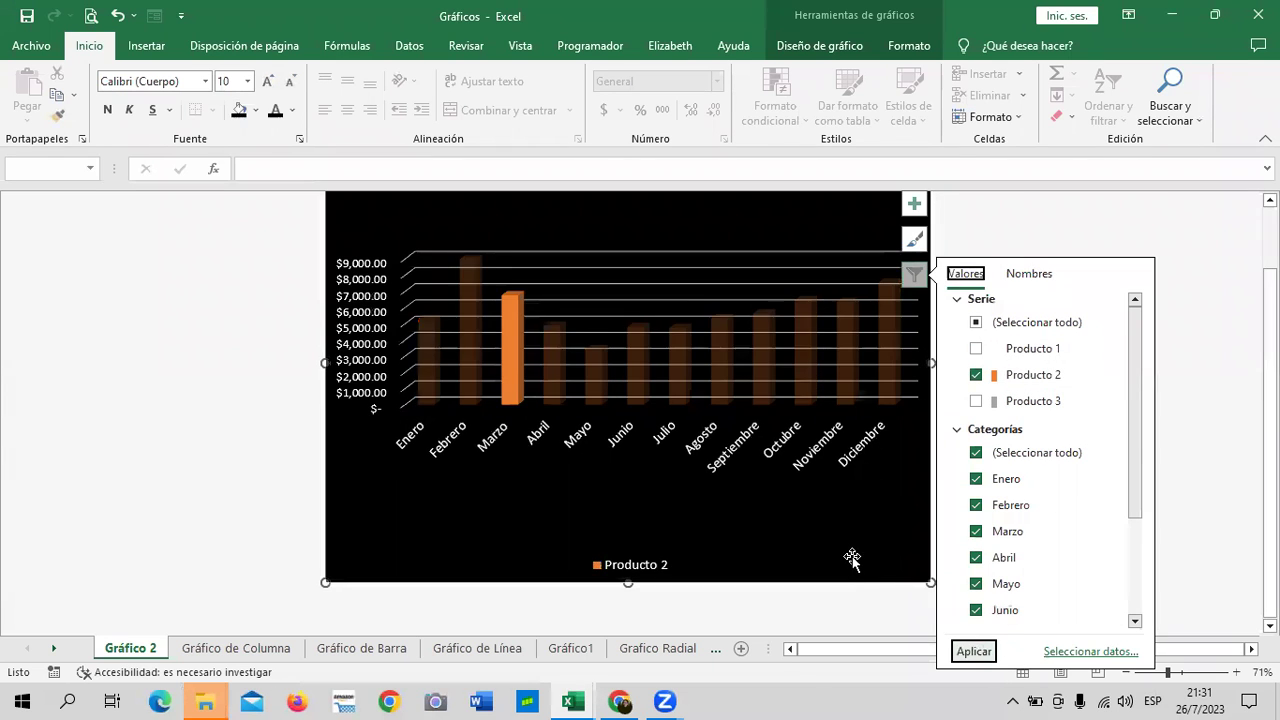
{"action": "left_click", "coordinate": [853, 560]}
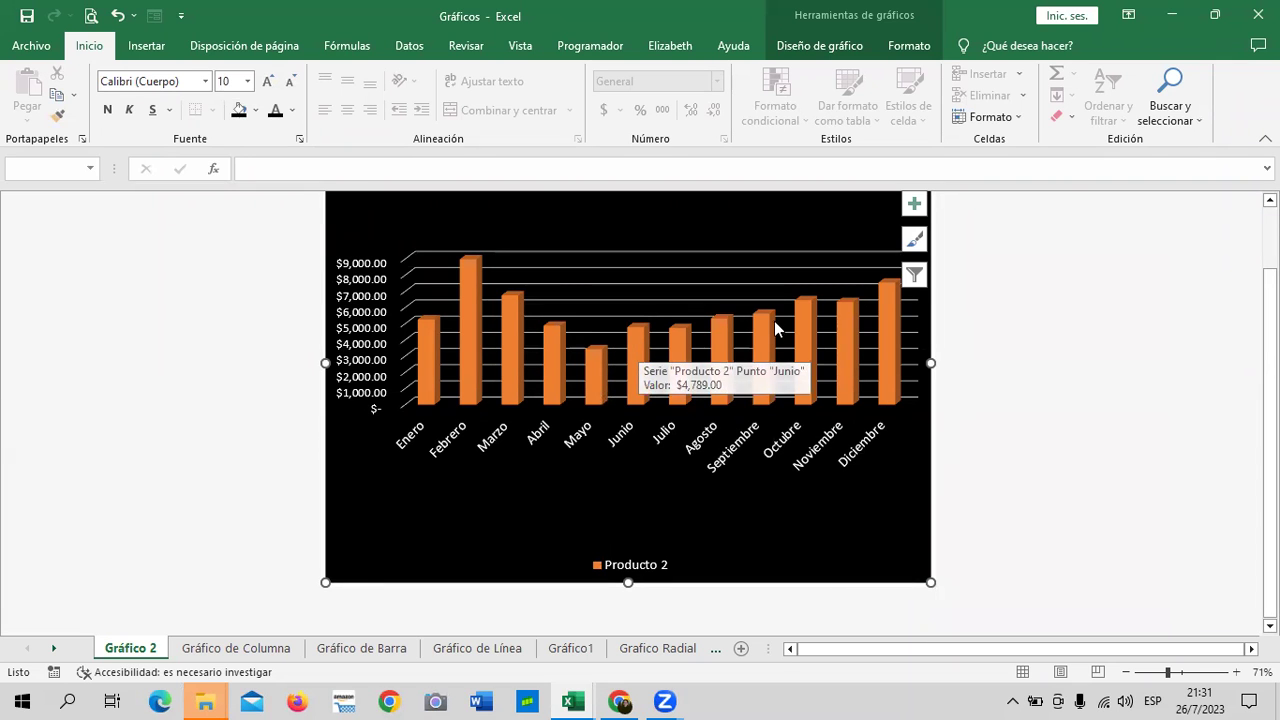
{"action": "left_click", "coordinate": [908, 45]}
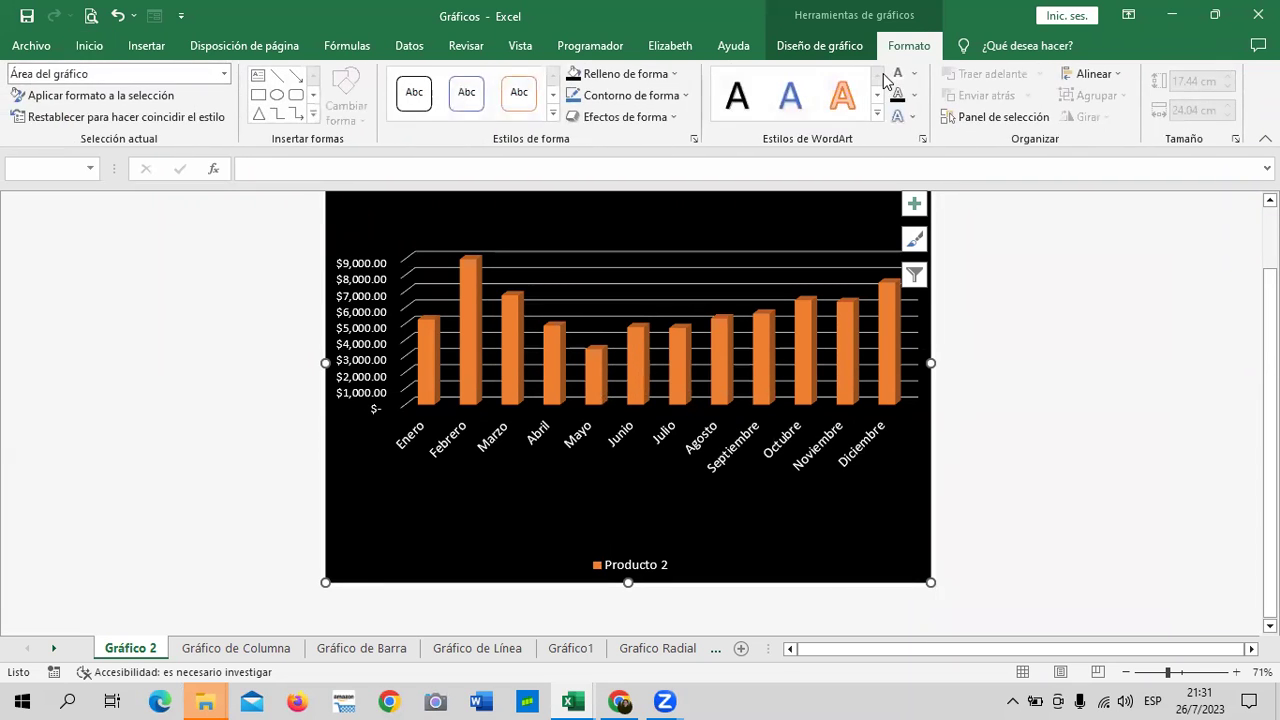
{"action": "left_click", "coordinate": [673, 75]}
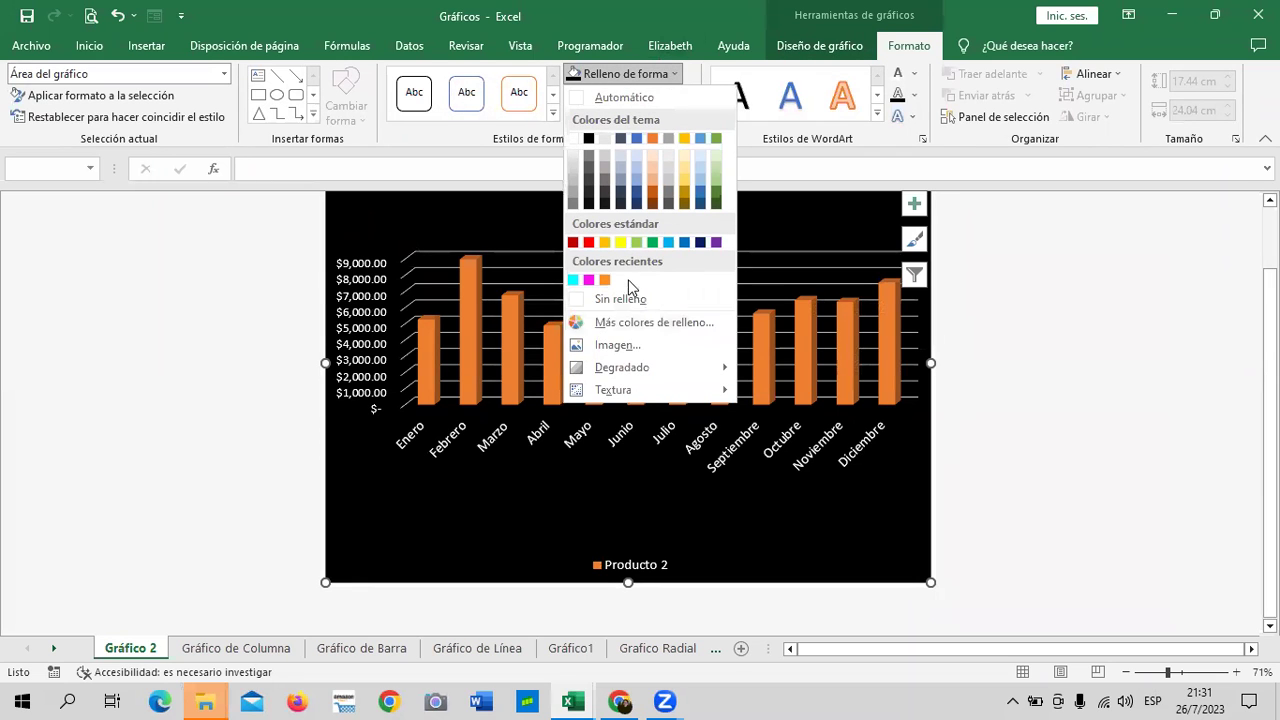
{"action": "mouse_move", "coordinate": [640, 367]}
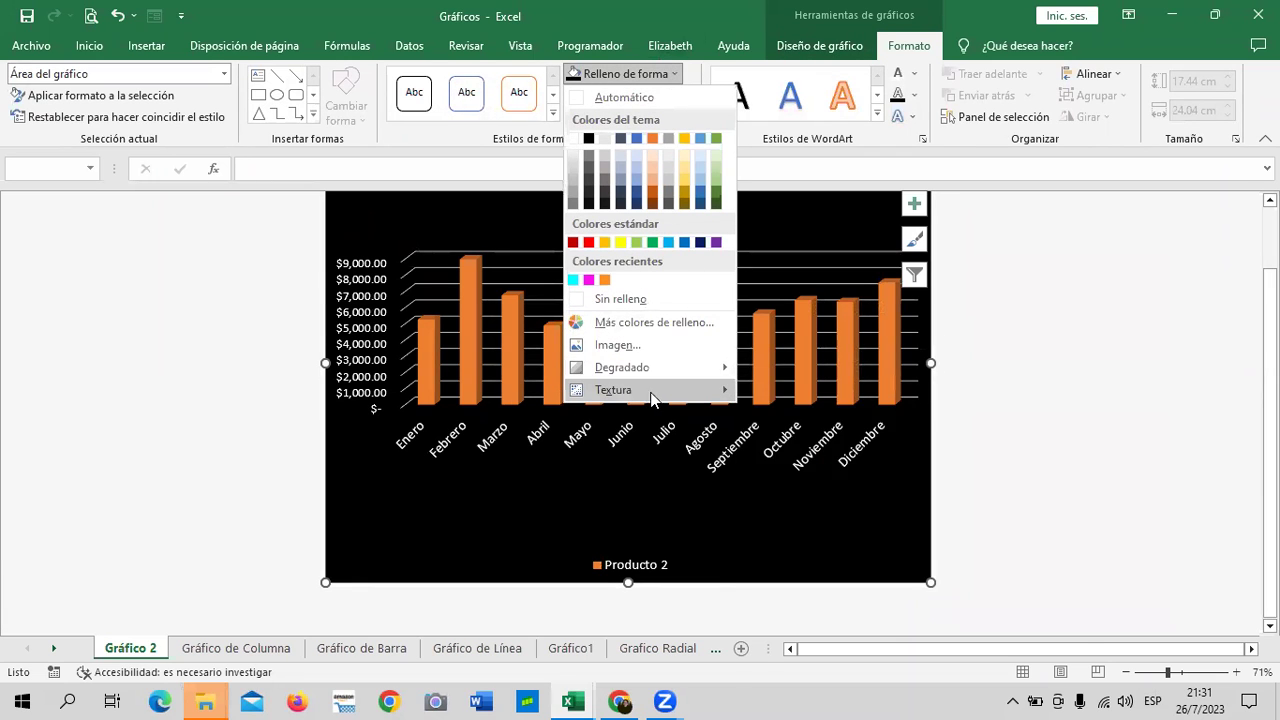
{"action": "mouse_move", "coordinate": [645, 390]}
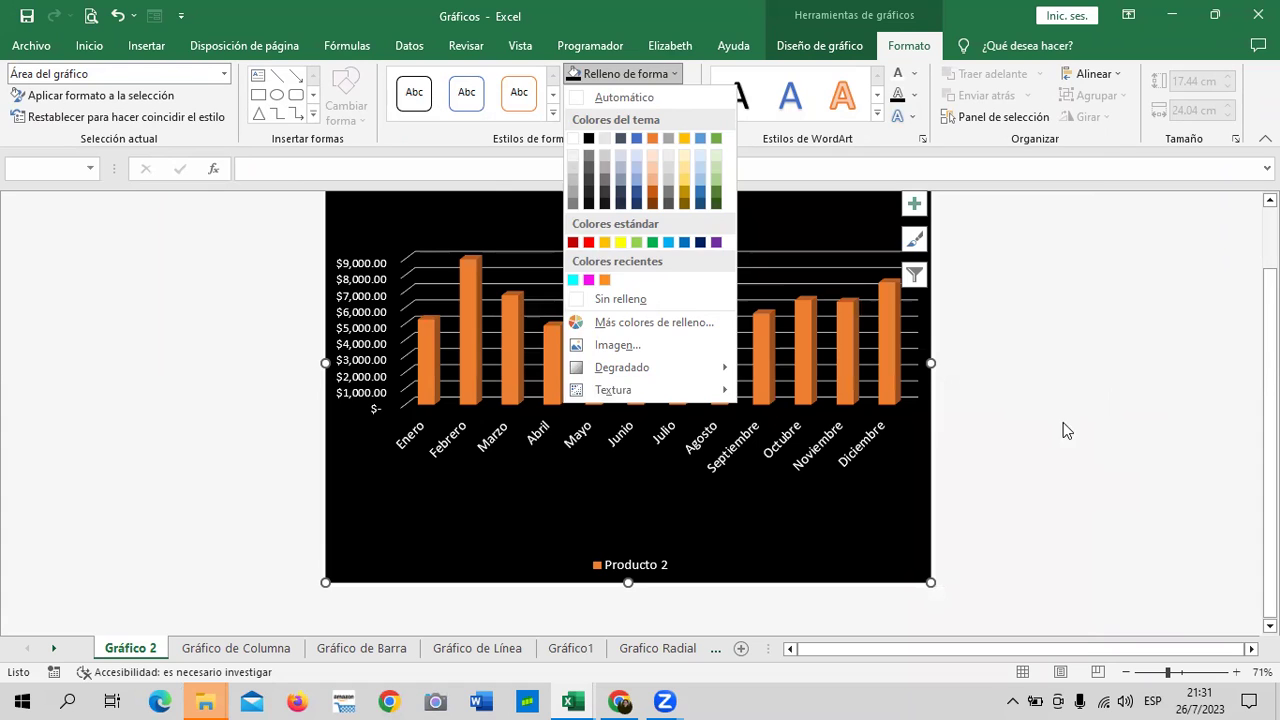
{"action": "key", "text": "Escape"}
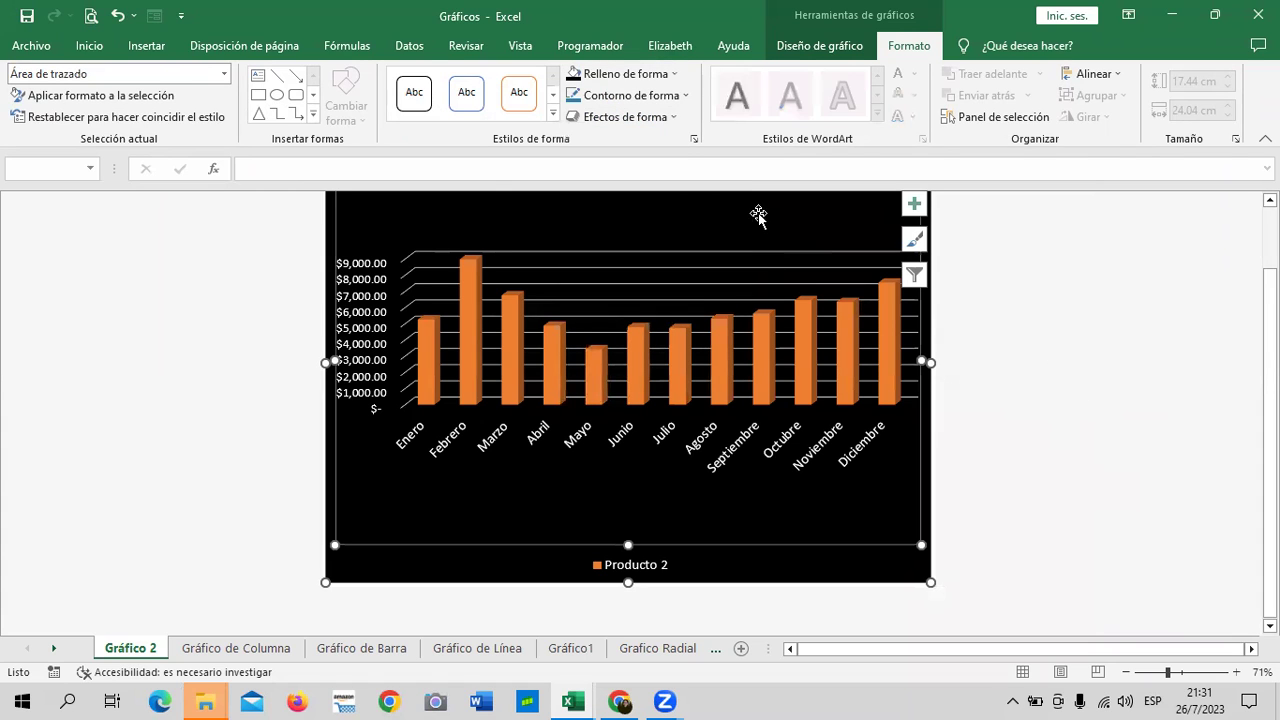
- Fill the Producto 2 columns with the cork texture
{"action": "left_click", "coordinate": [755, 337]}
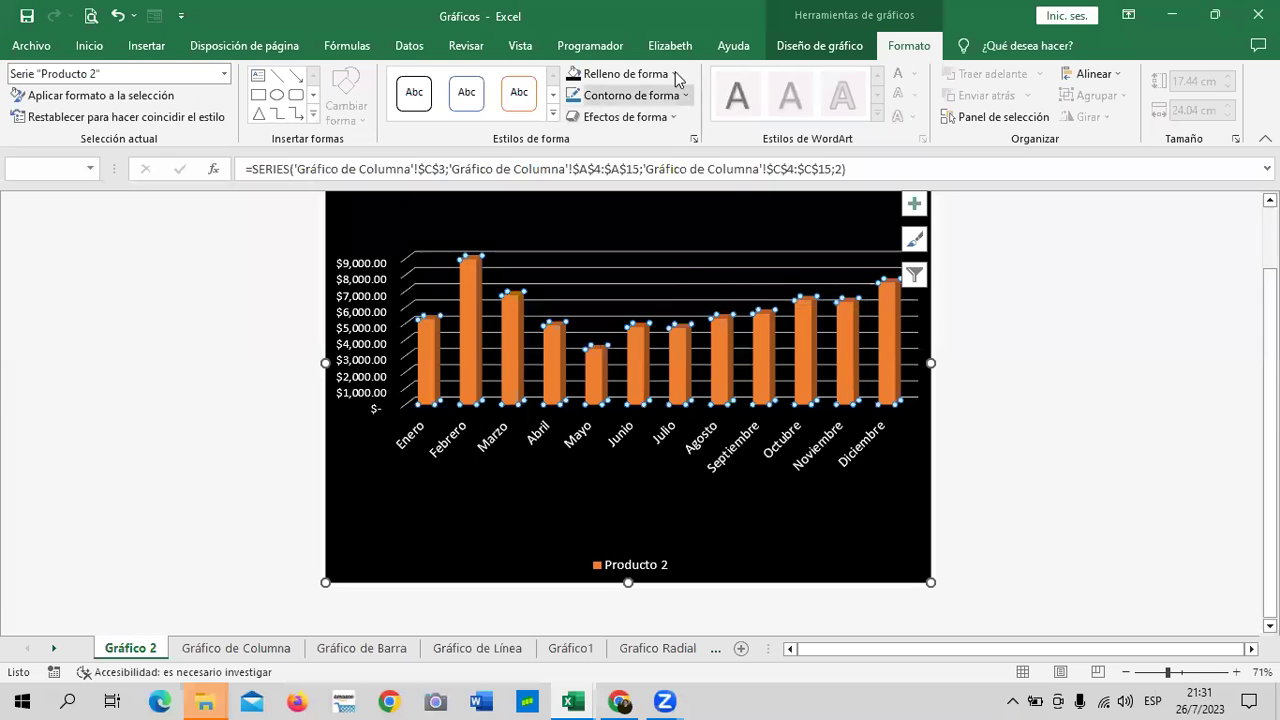
{"action": "left_click", "coordinate": [675, 73]}
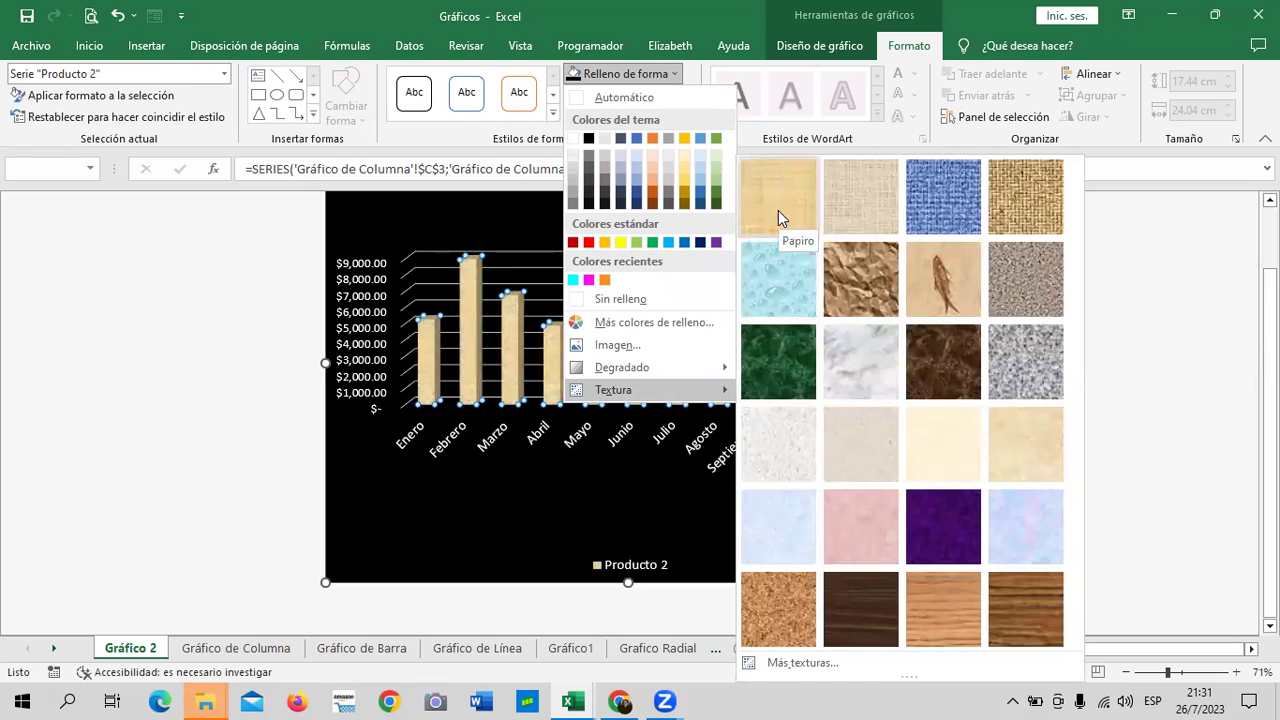
{"action": "left_click", "coordinate": [785, 624]}
{"action": "left_click", "coordinate": [1040, 422]}
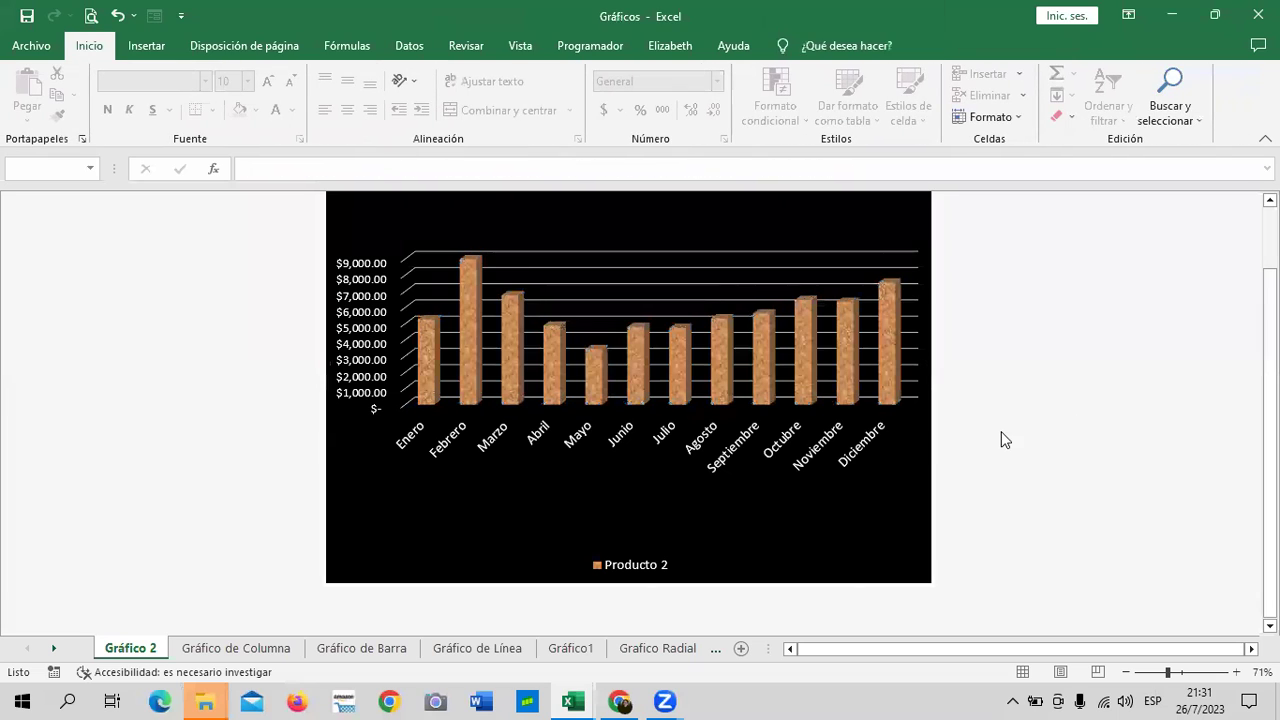
{"action": "left_click", "coordinate": [907, 218]}
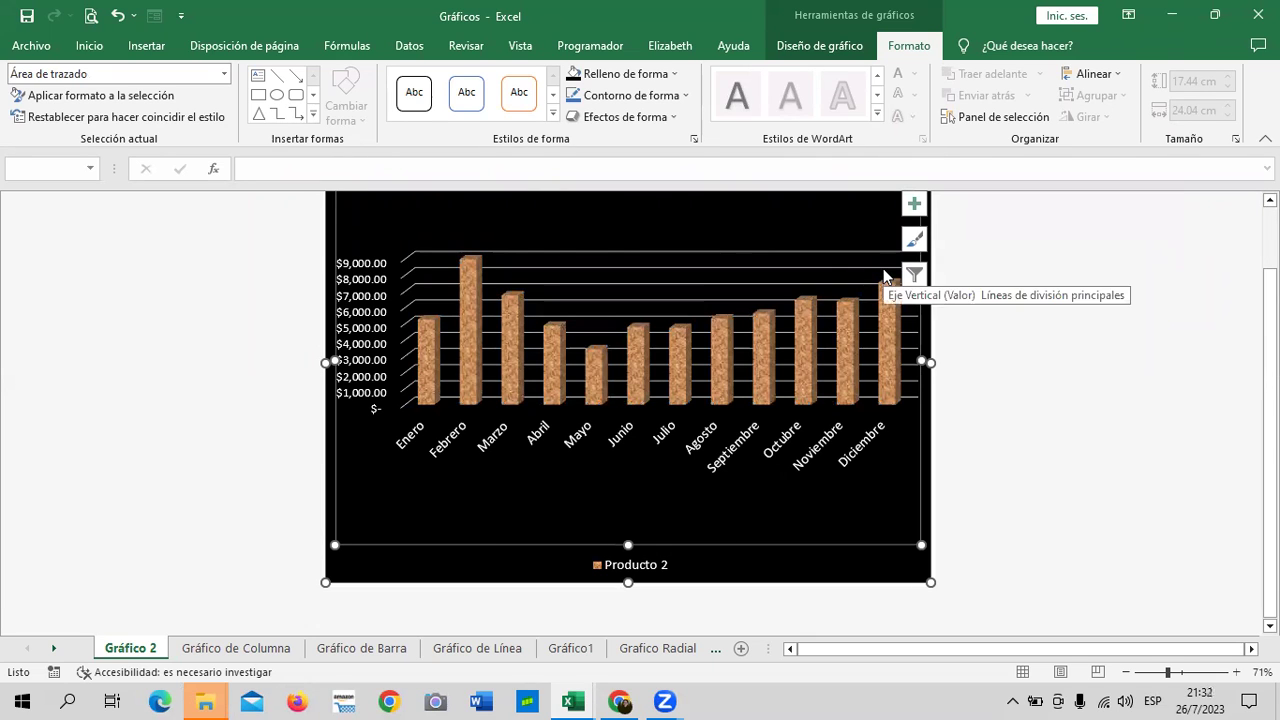
- Filter the chart to show only the Producto 3 series
{"action": "left_click", "coordinate": [914, 275]}
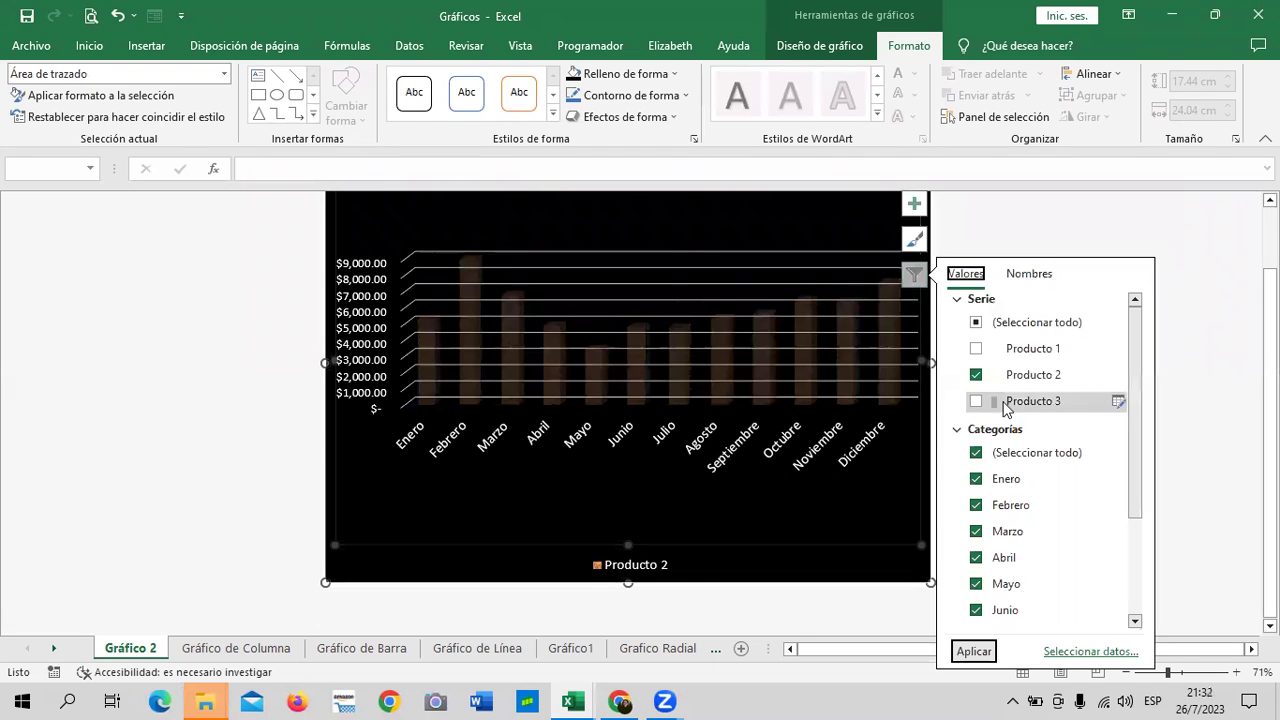
{"action": "left_click", "coordinate": [977, 322]}
{"action": "left_click", "coordinate": [997, 401]}
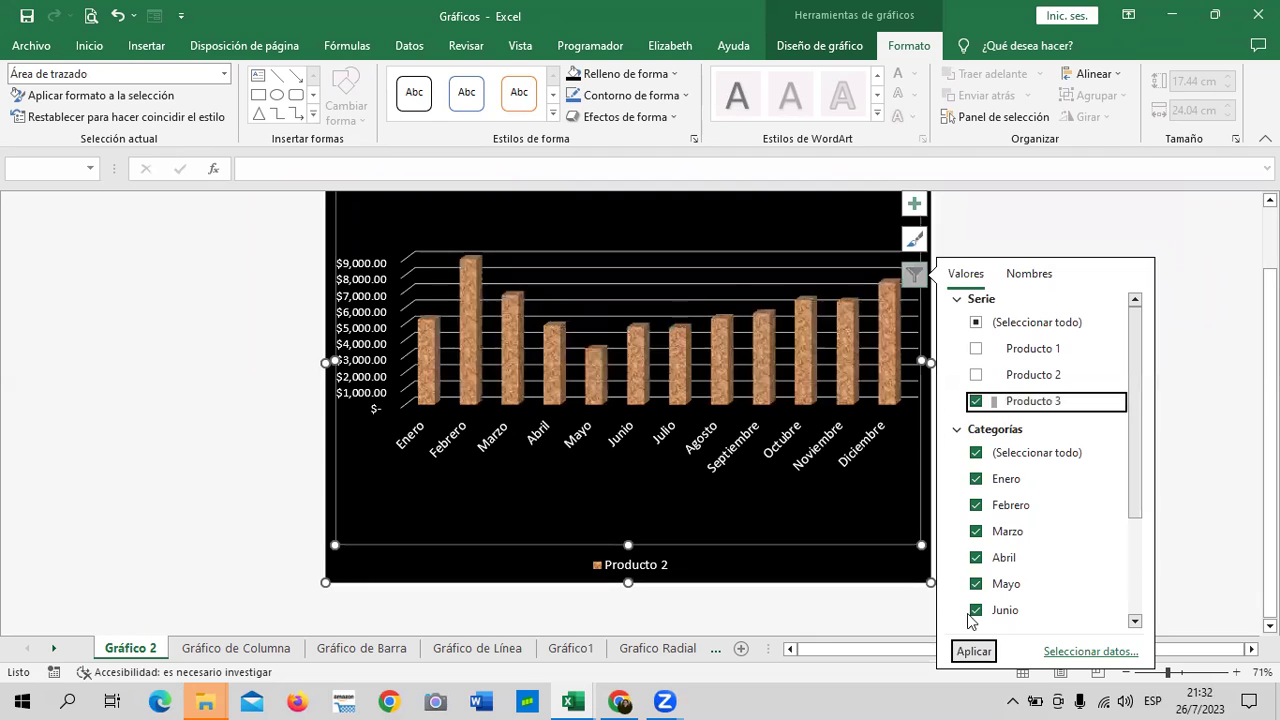
{"action": "left_click", "coordinate": [973, 651]}
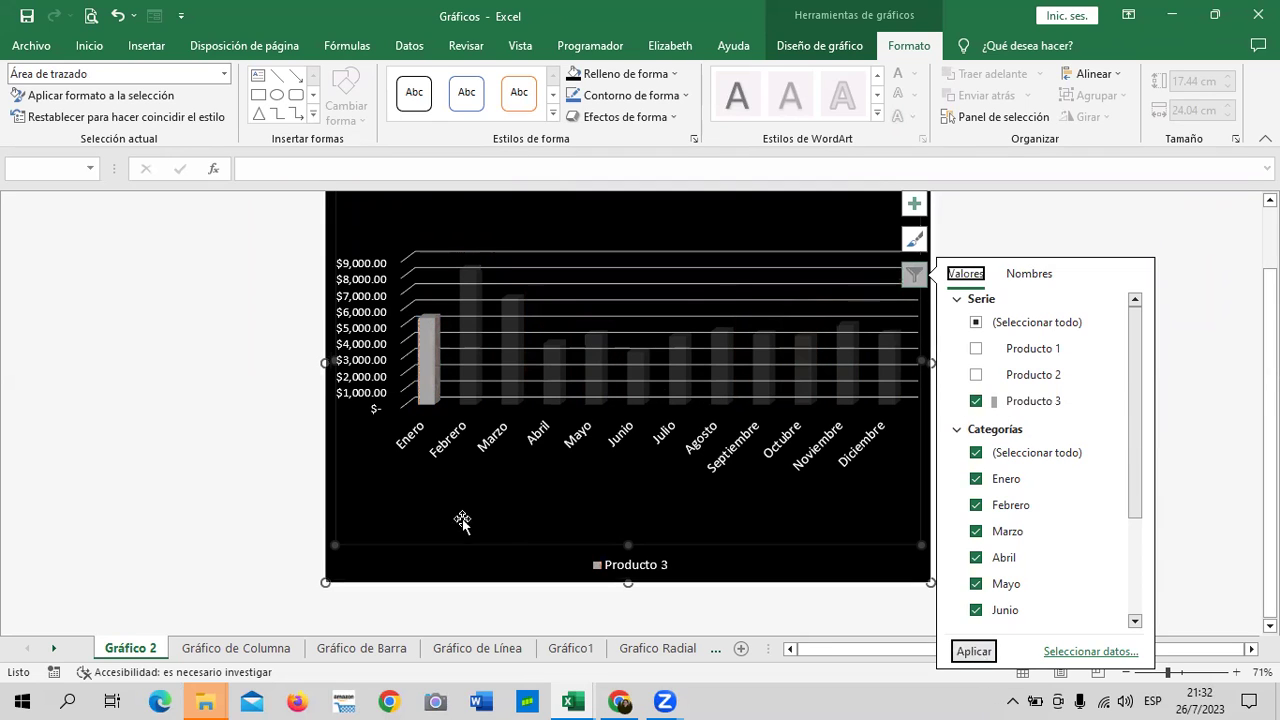
{"action": "left_click", "coordinate": [809, 616]}
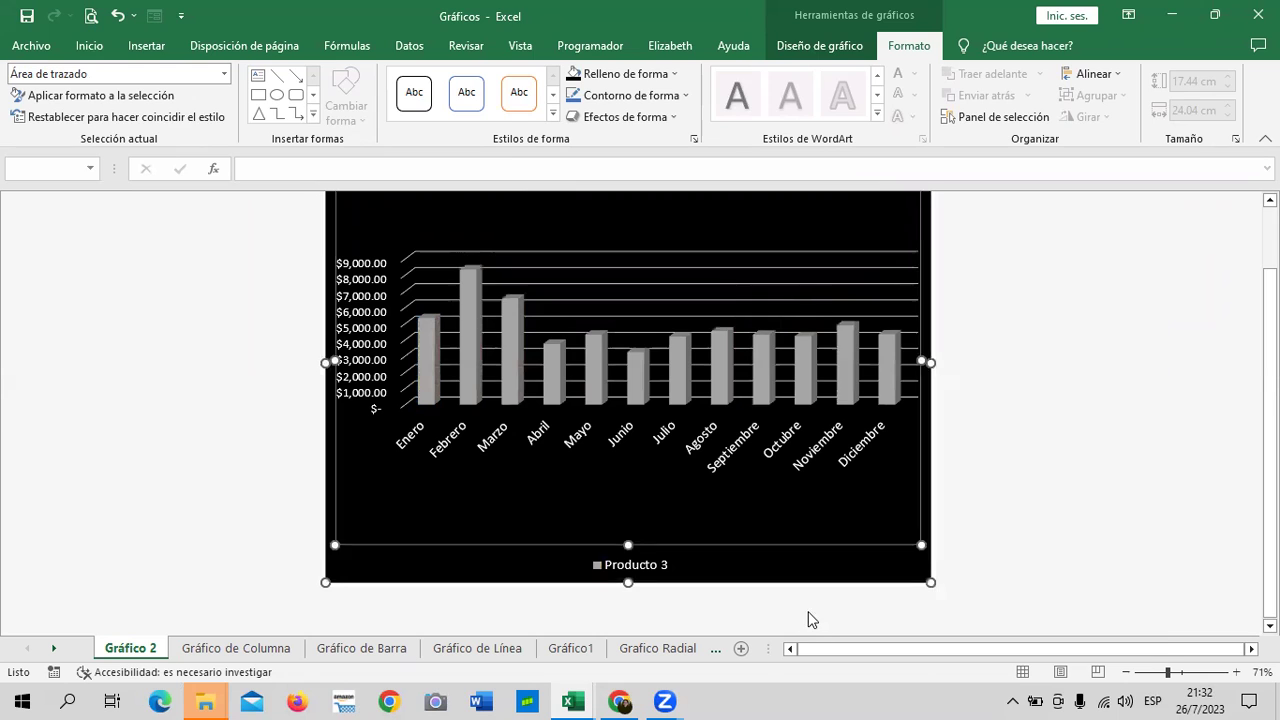
- Fill the Producto 3 columns with the dark purple texture
{"action": "left_click", "coordinate": [765, 382]}
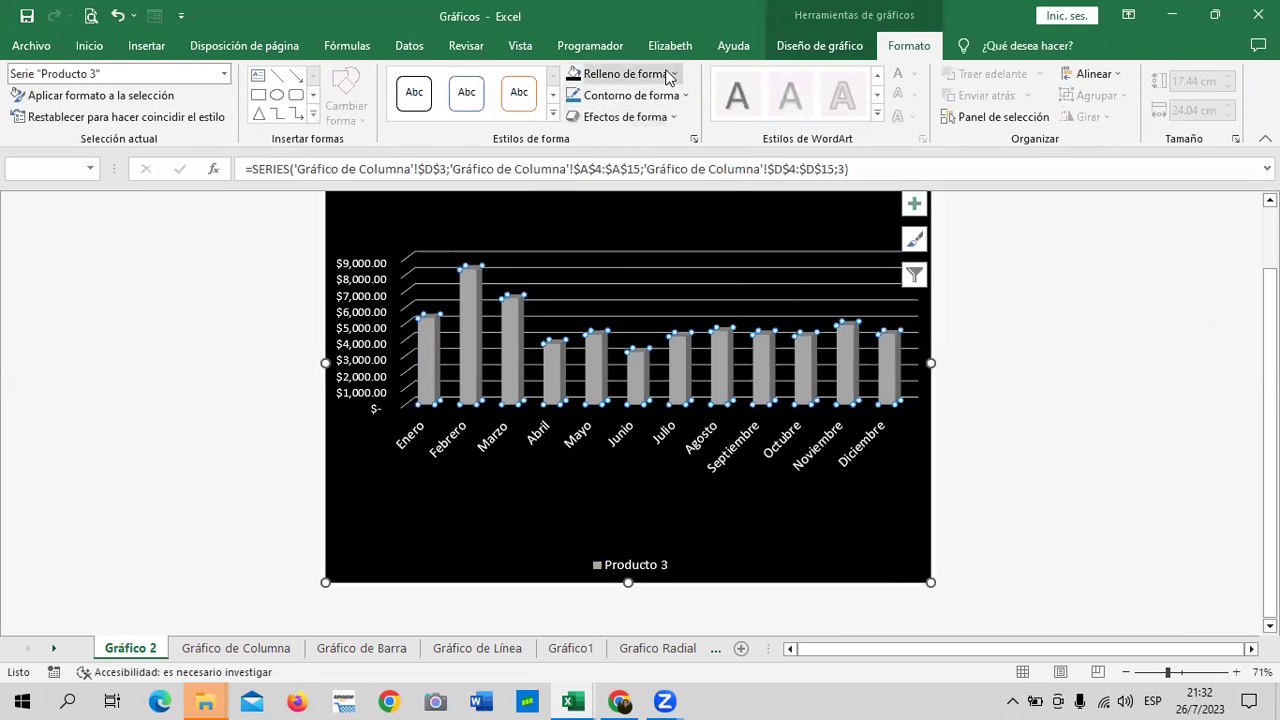
{"action": "left_click", "coordinate": [668, 74]}
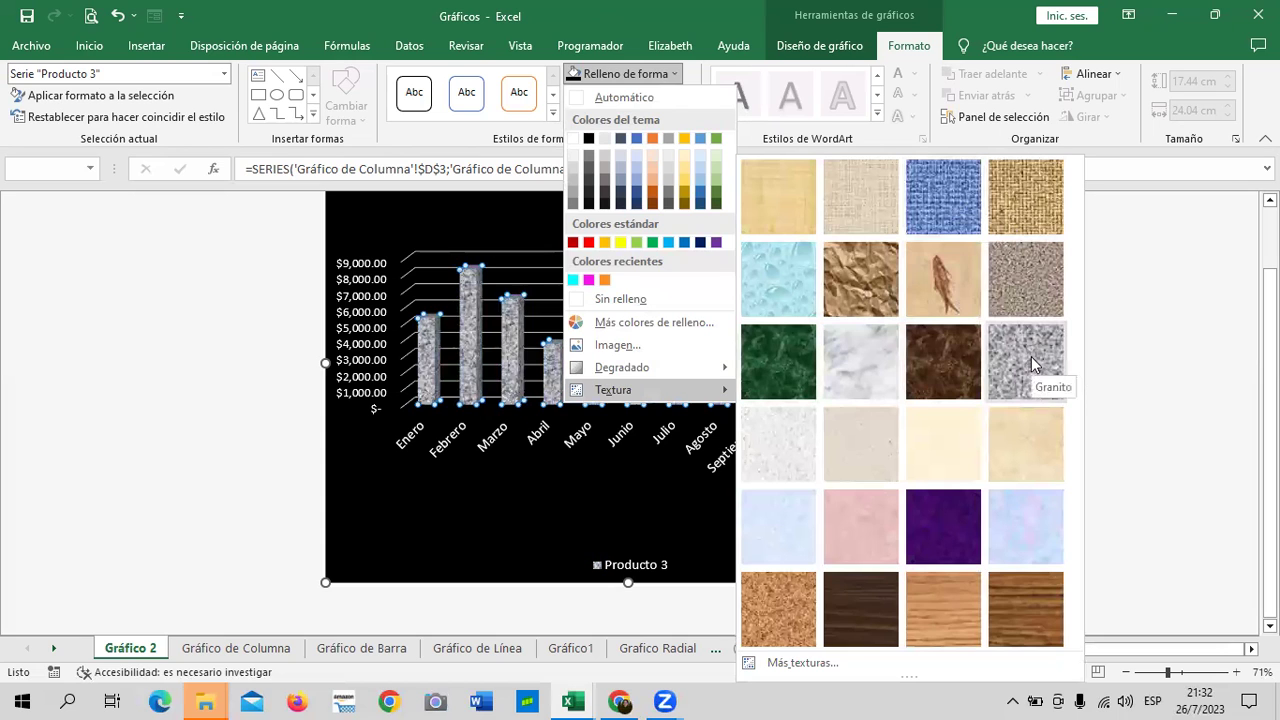
{"action": "left_click", "coordinate": [930, 518]}
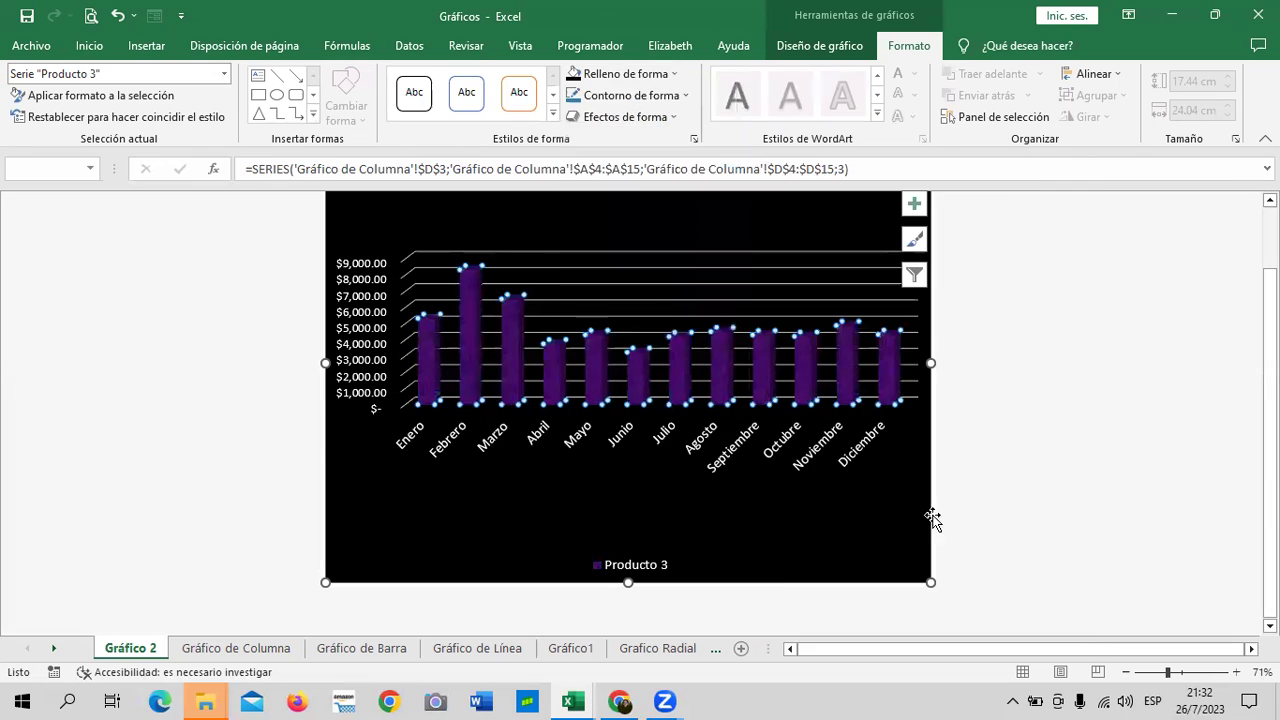
{"action": "left_click", "coordinate": [1018, 447]}
{"action": "left_click", "coordinate": [902, 216]}
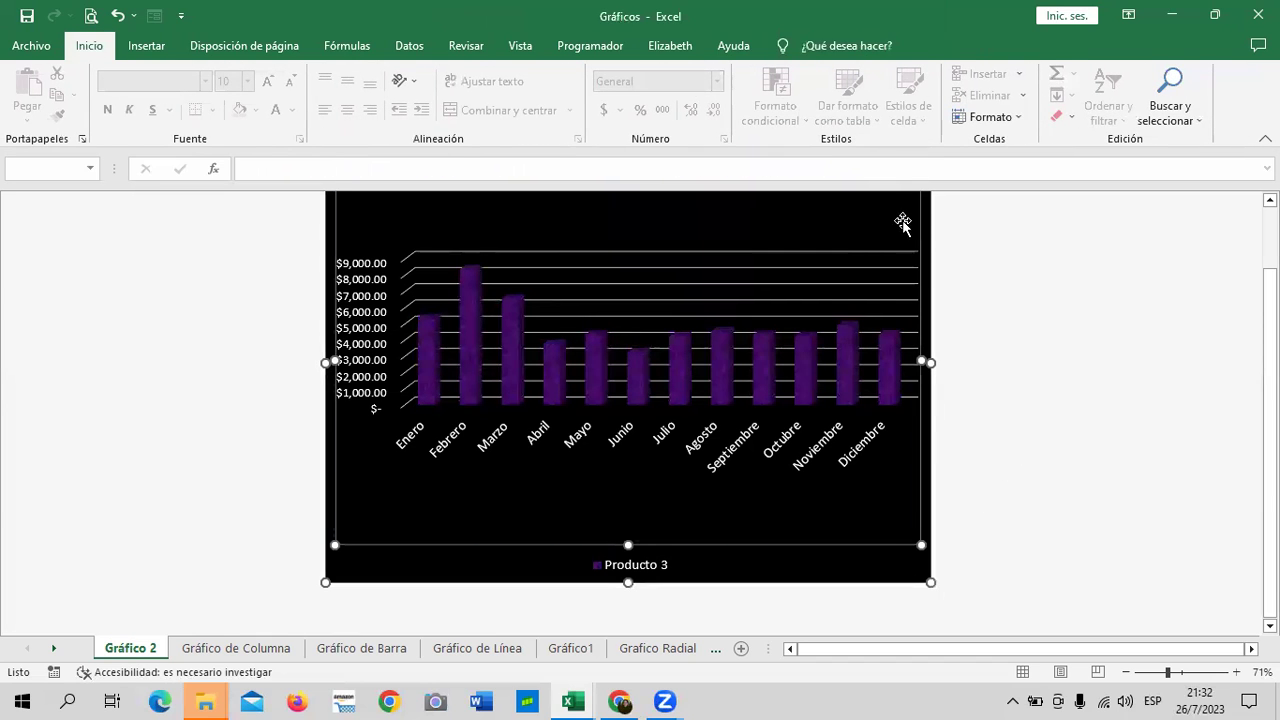
- Show all three products again and inspect the Producto 3 column formatting options
{"action": "left_click", "coordinate": [914, 274]}
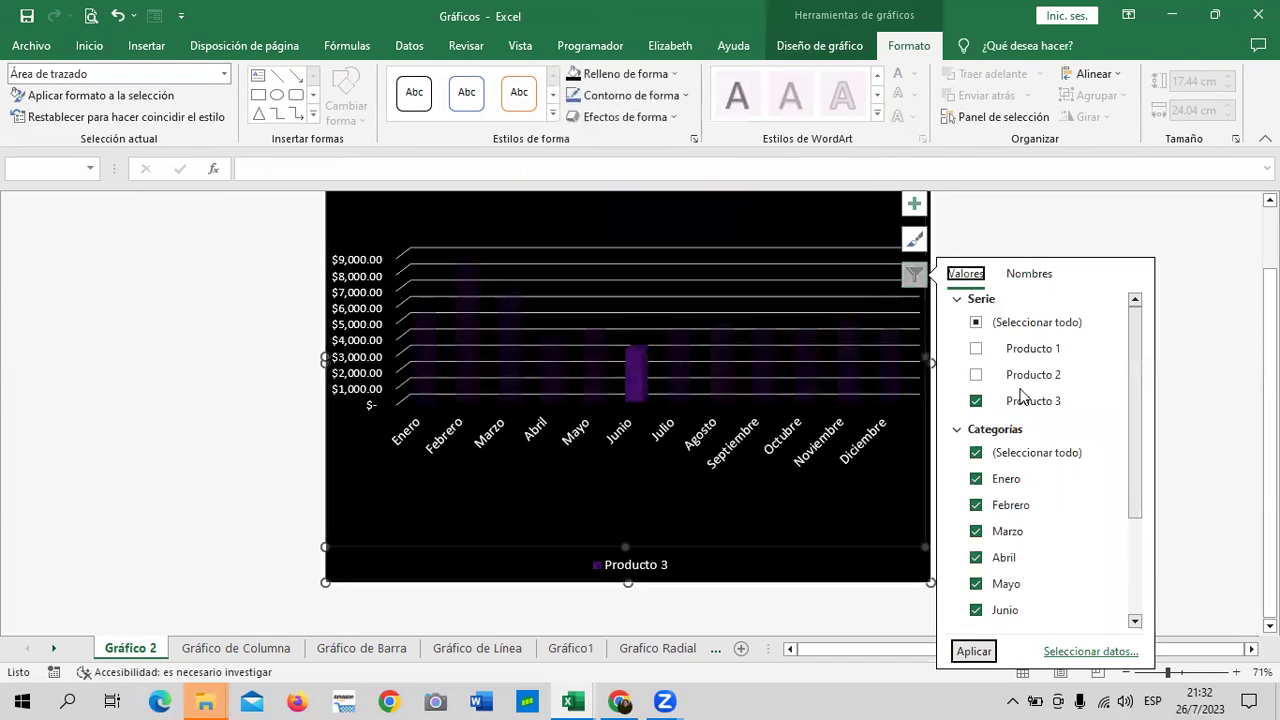
{"action": "left_click", "coordinate": [975, 322]}
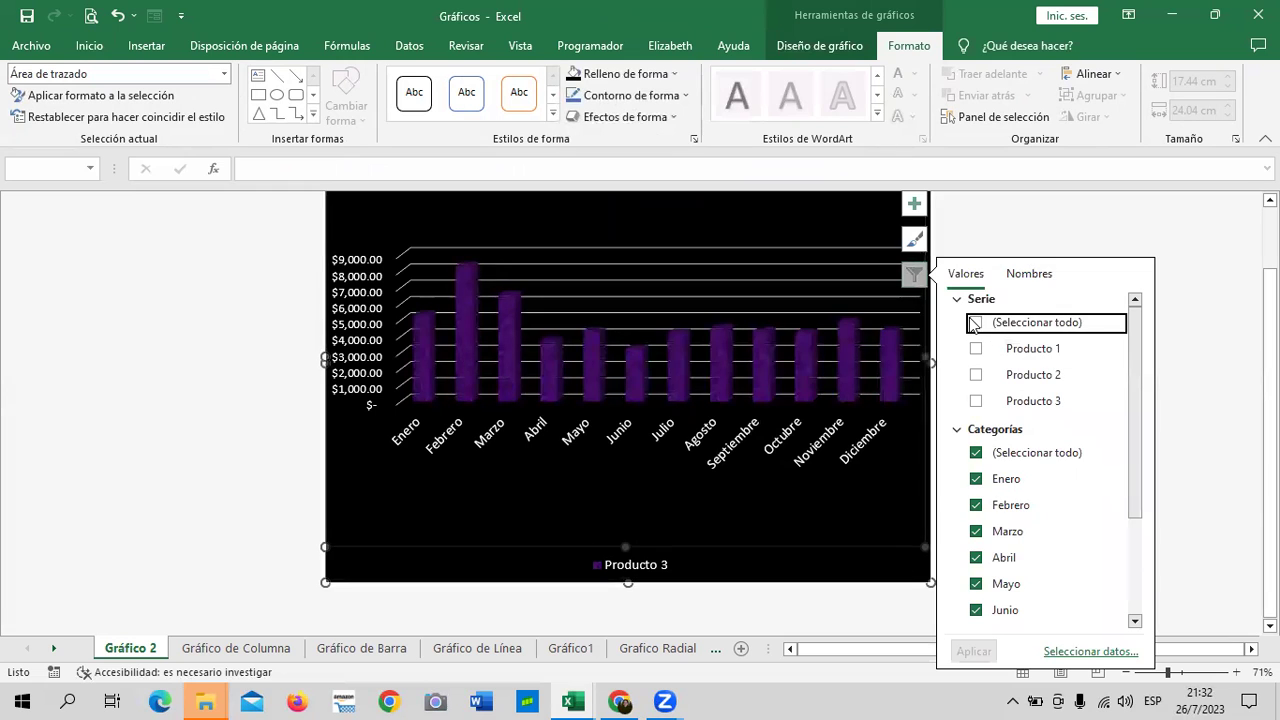
{"action": "left_click", "coordinate": [967, 652]}
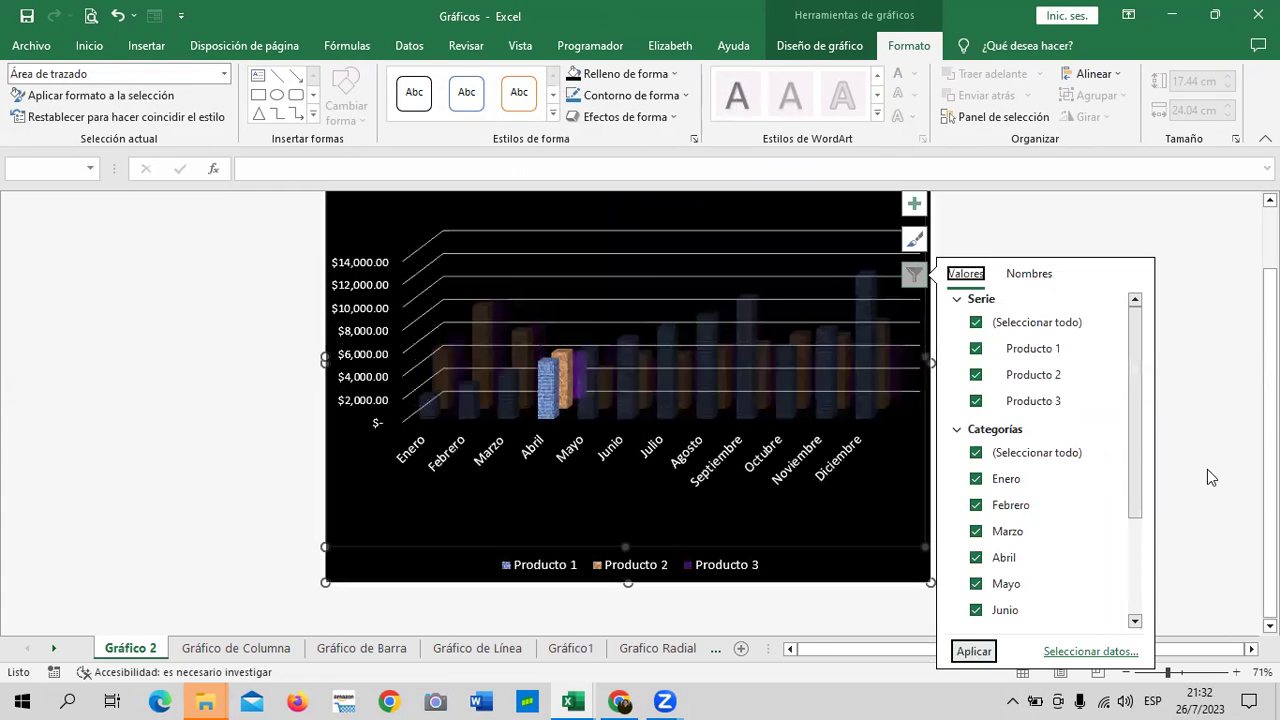
{"action": "left_click", "coordinate": [1175, 474]}
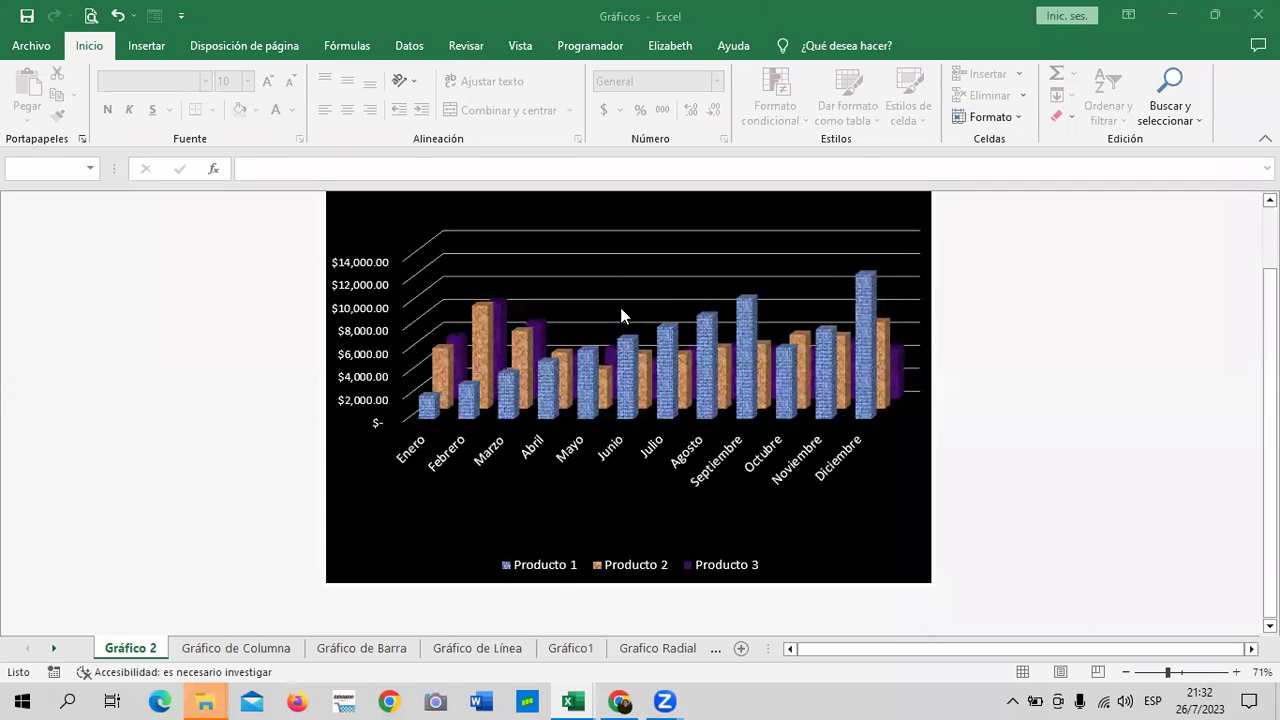
{"action": "left_click", "coordinate": [805, 212]}
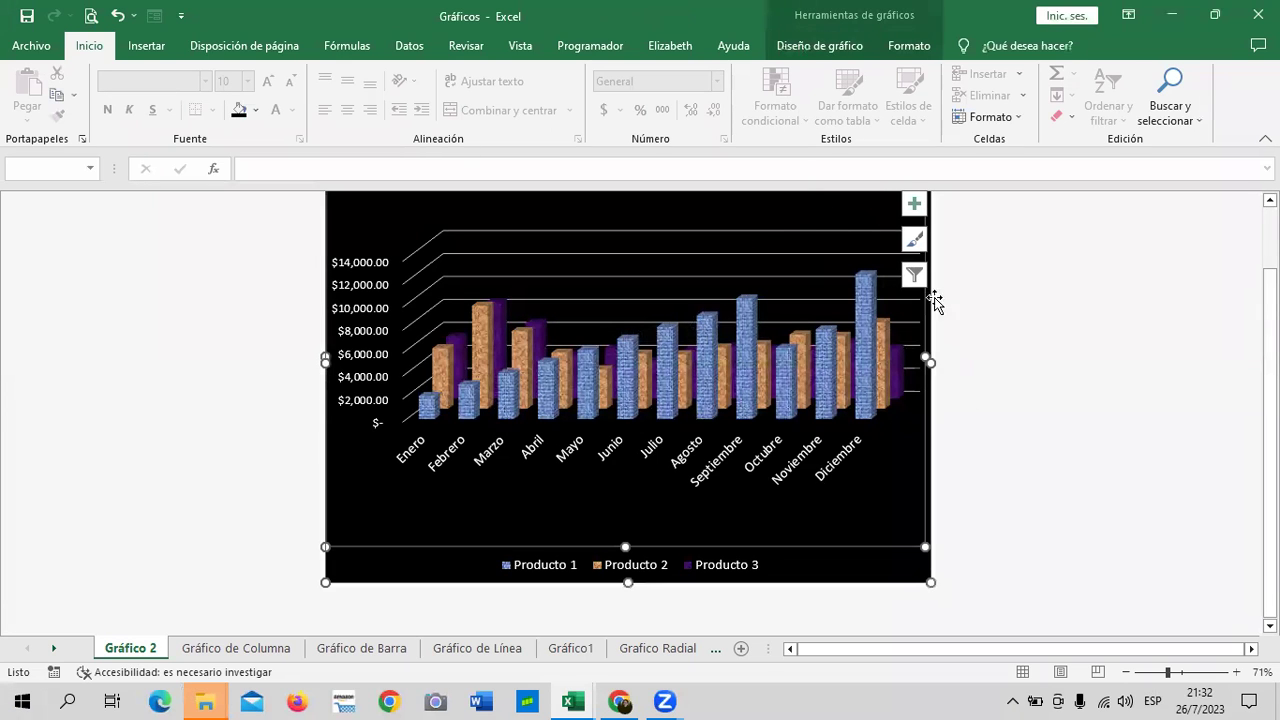
{"action": "left_click", "coordinate": [899, 387]}
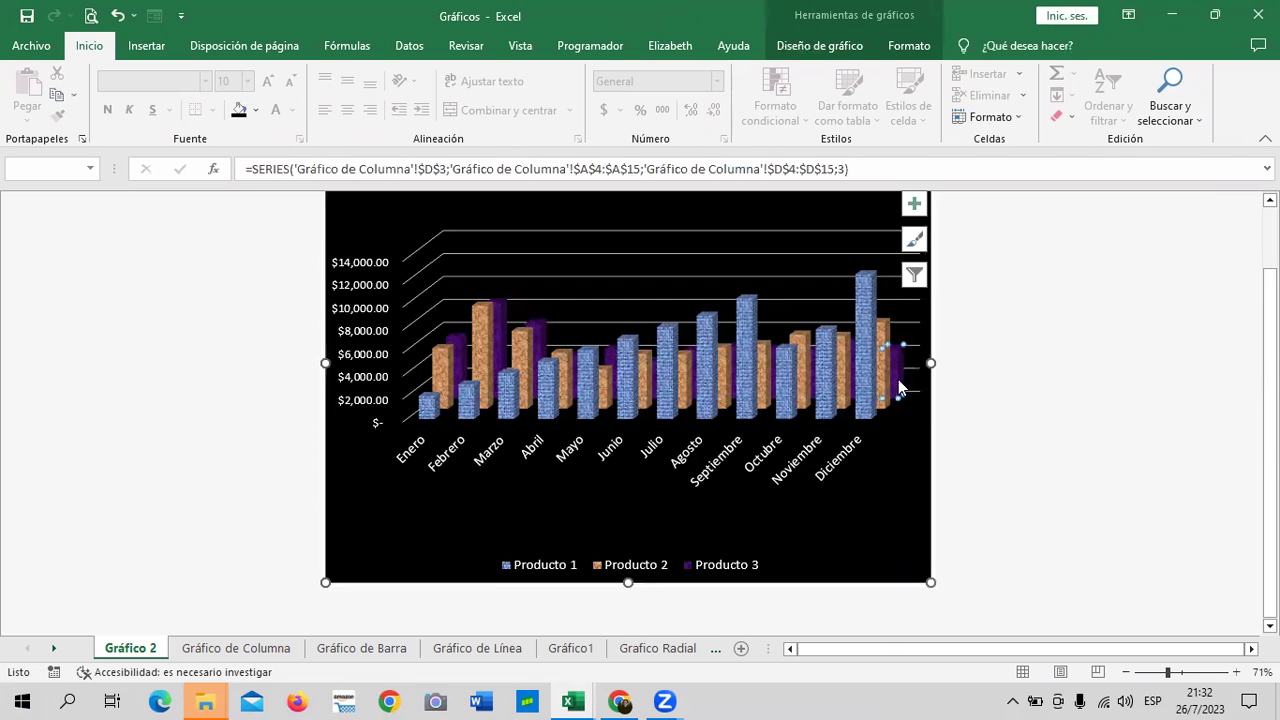
{"action": "double_click", "coordinate": [899, 385]}
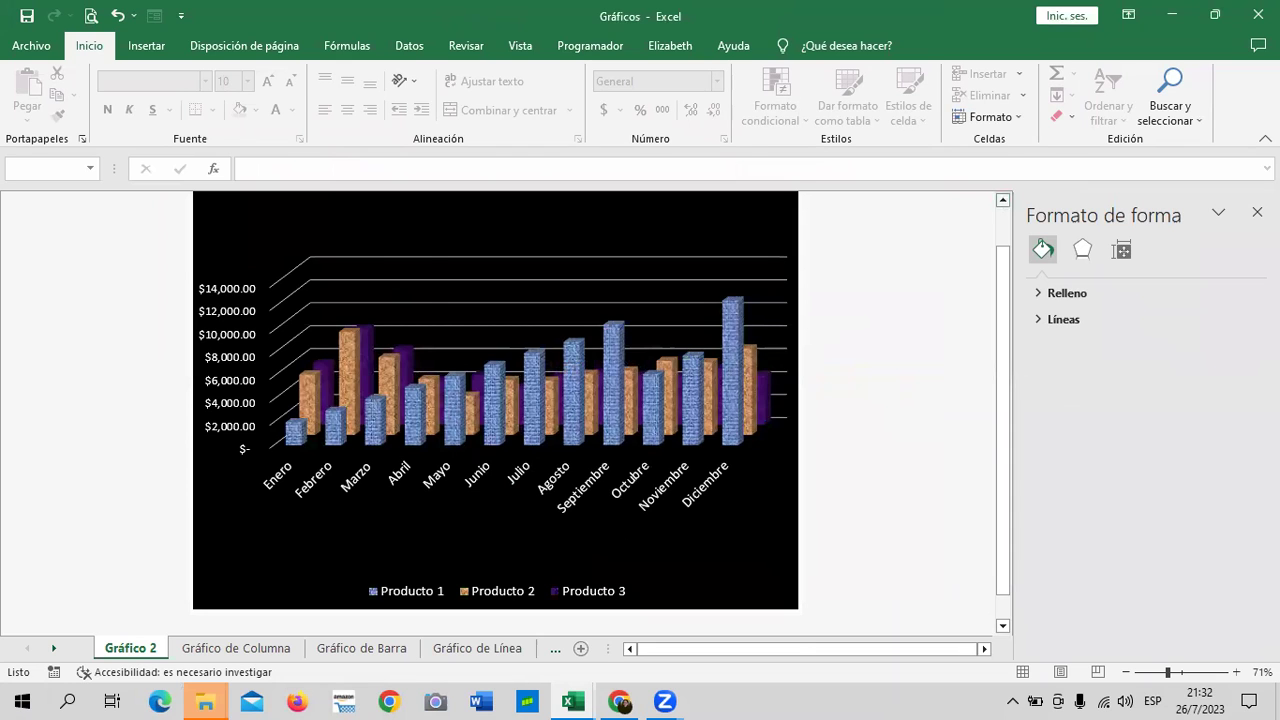
{"action": "left_click", "coordinate": [1257, 212]}
- Filter the chart back to only Producto 3
{"action": "left_click", "coordinate": [860, 220]}
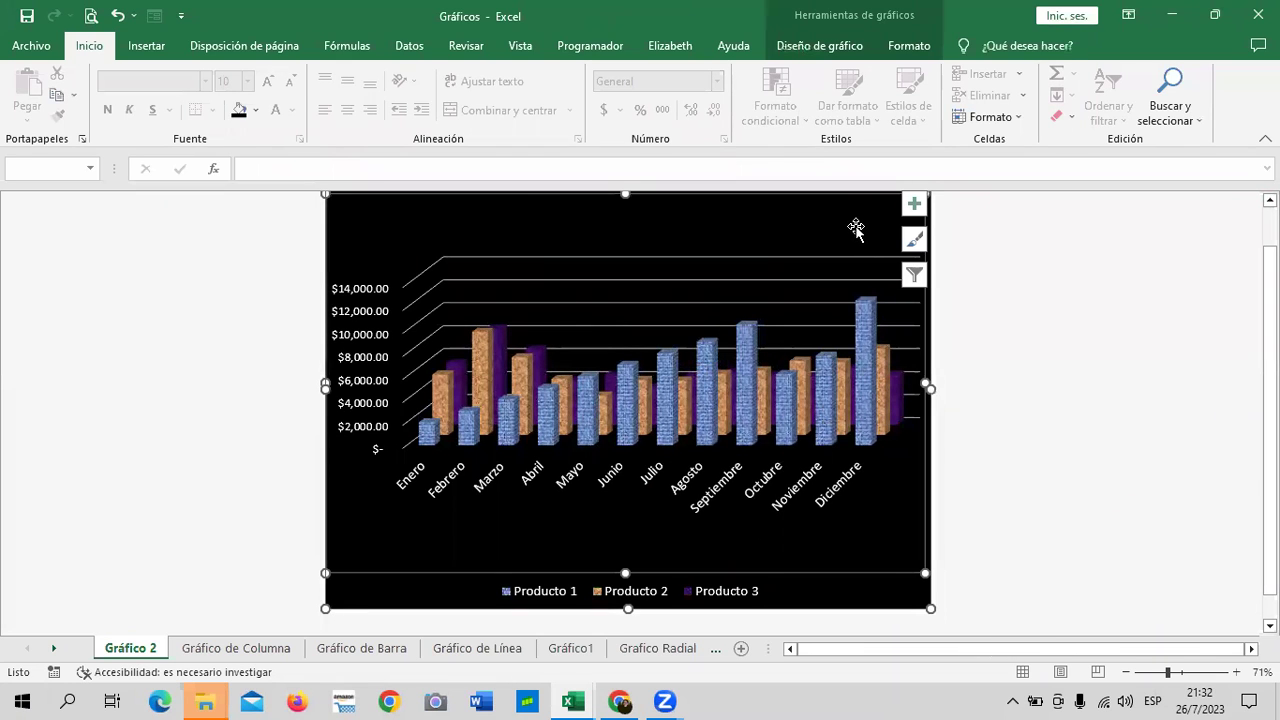
{"action": "left_click", "coordinate": [915, 273]}
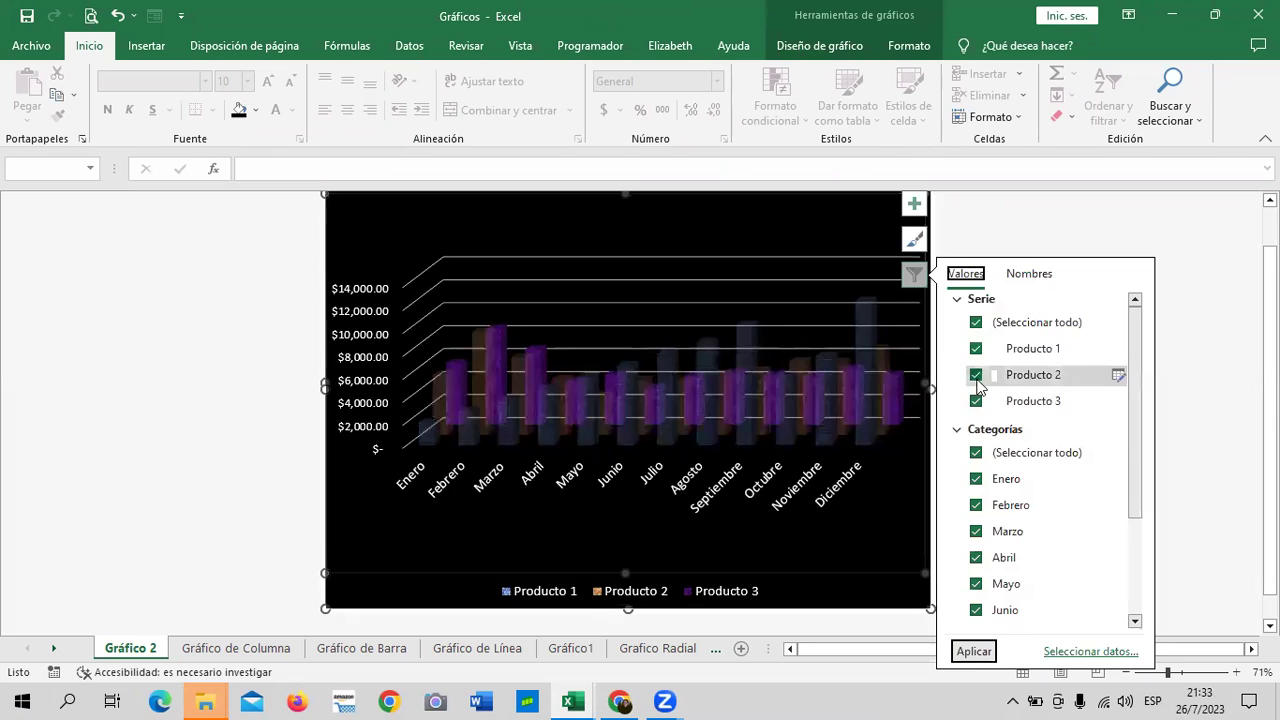
{"action": "left_click", "coordinate": [975, 323]}
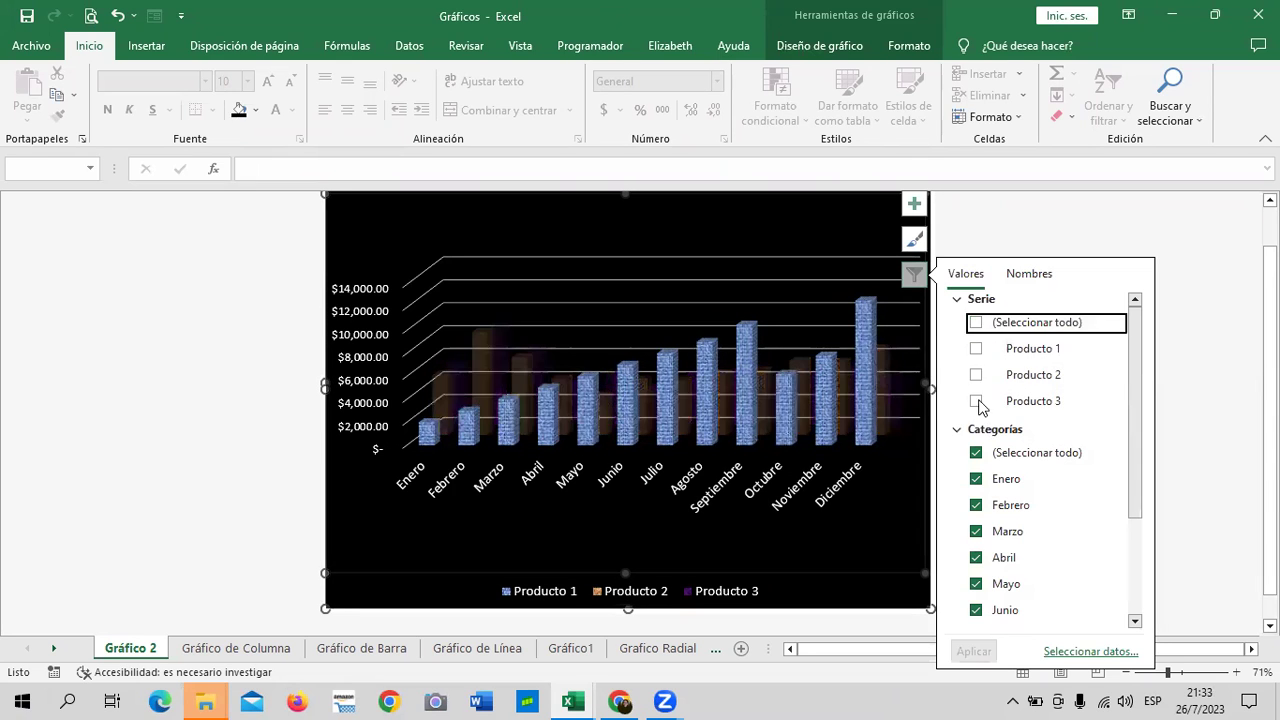
{"action": "left_click", "coordinate": [976, 401]}
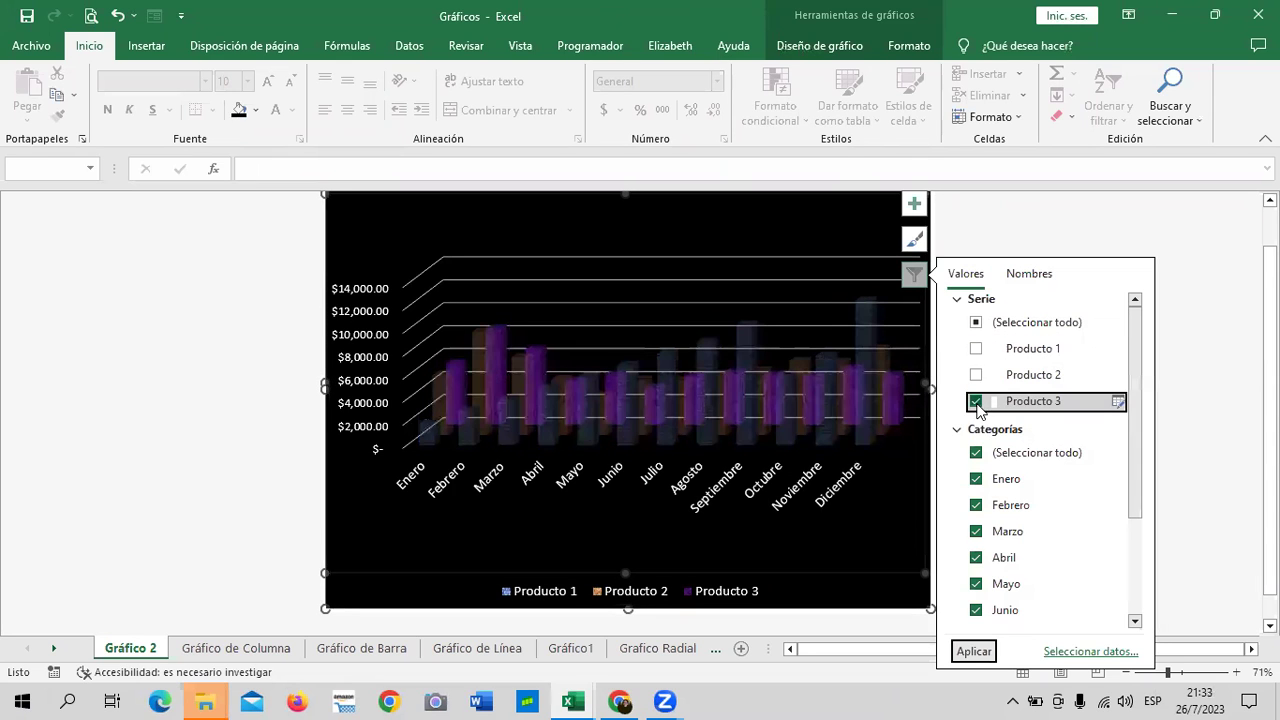
{"action": "left_click", "coordinate": [974, 651]}
{"action": "left_click", "coordinate": [1196, 421]}
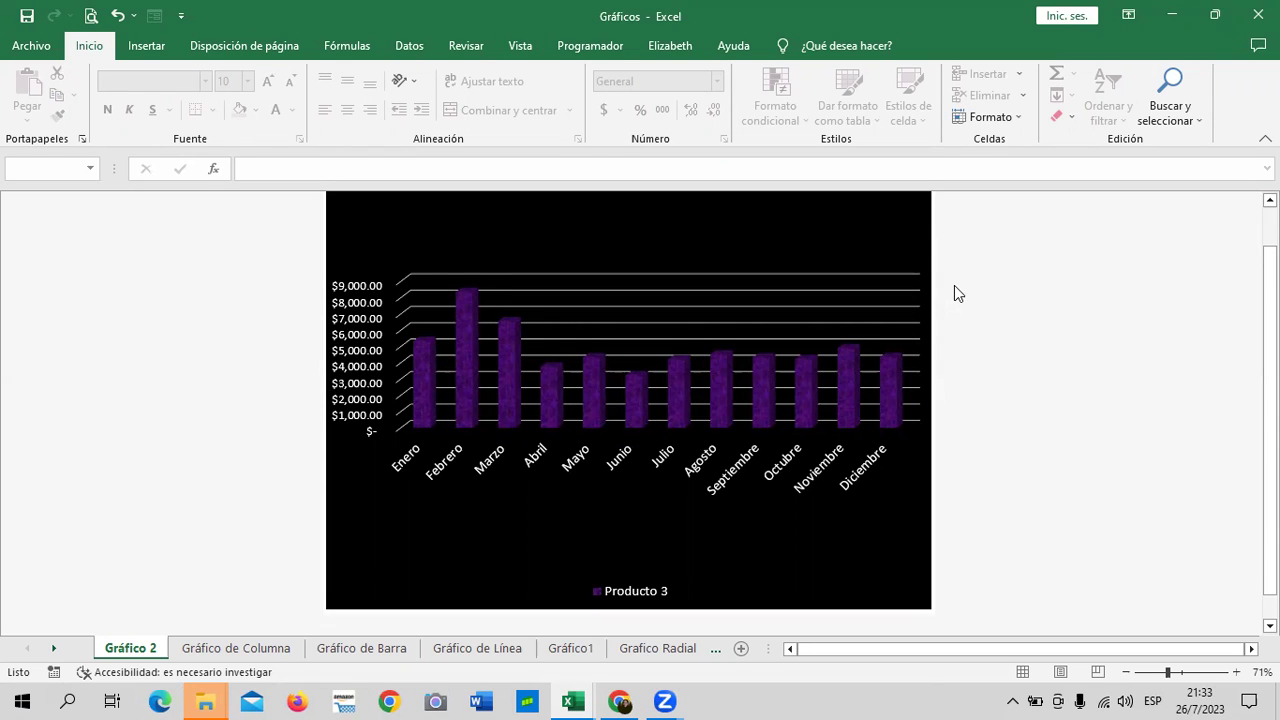
- Select the value axis, month labels and Producto 3 legend, then show the chart elements list
{"action": "left_click", "coordinate": [356, 388]}
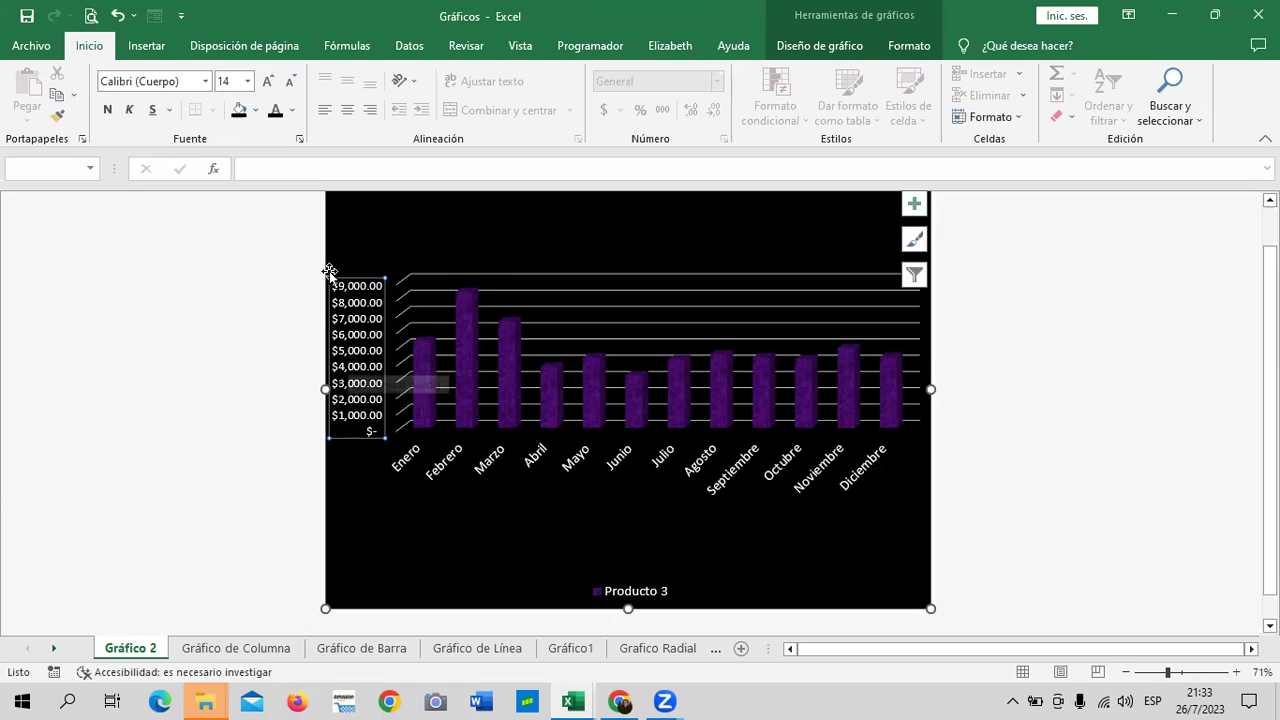
{"action": "left_click", "coordinate": [911, 50]}
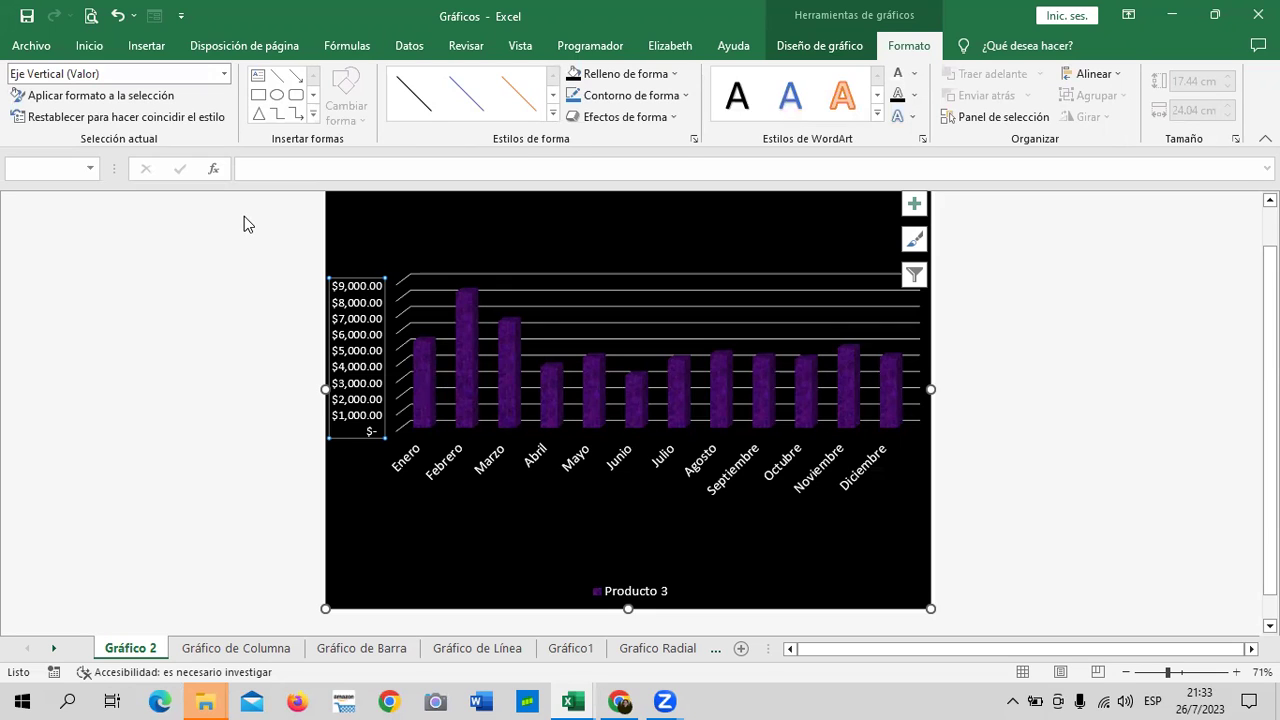
{"action": "left_click", "coordinate": [450, 465]}
{"action": "left_click", "coordinate": [624, 593]}
{"action": "left_click", "coordinate": [372, 374]}
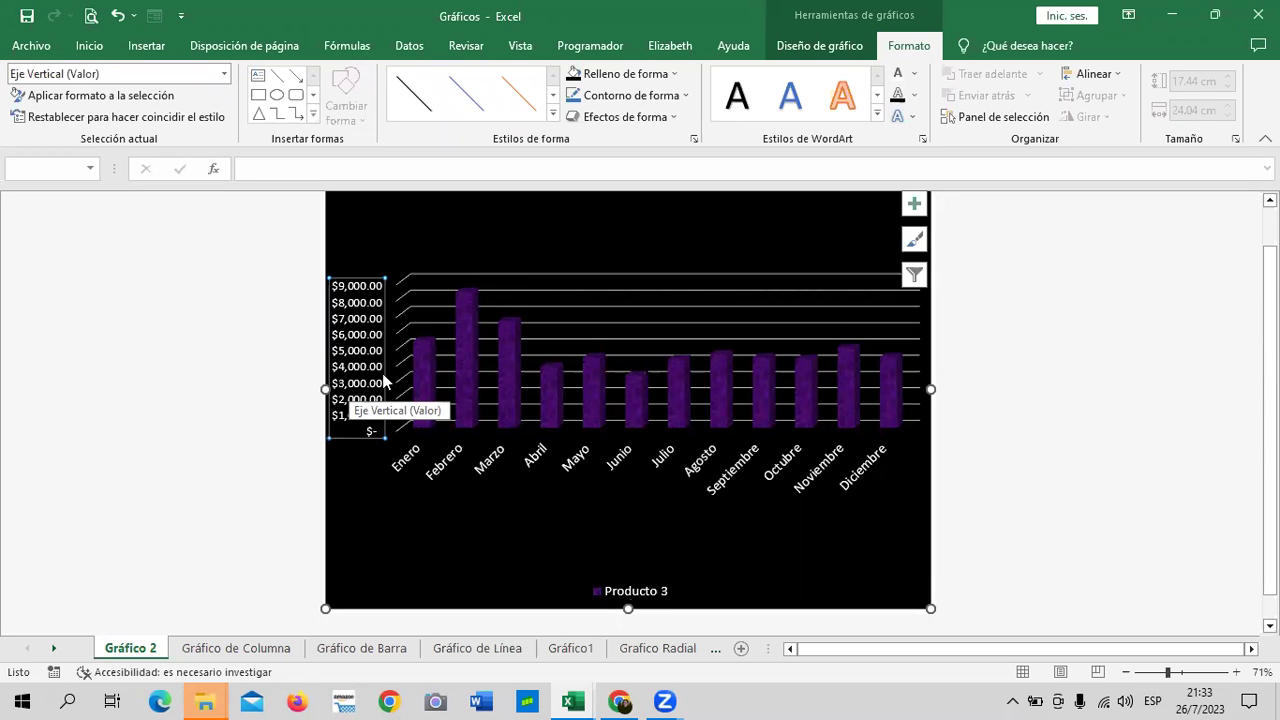
{"action": "left_click", "coordinate": [914, 204]}
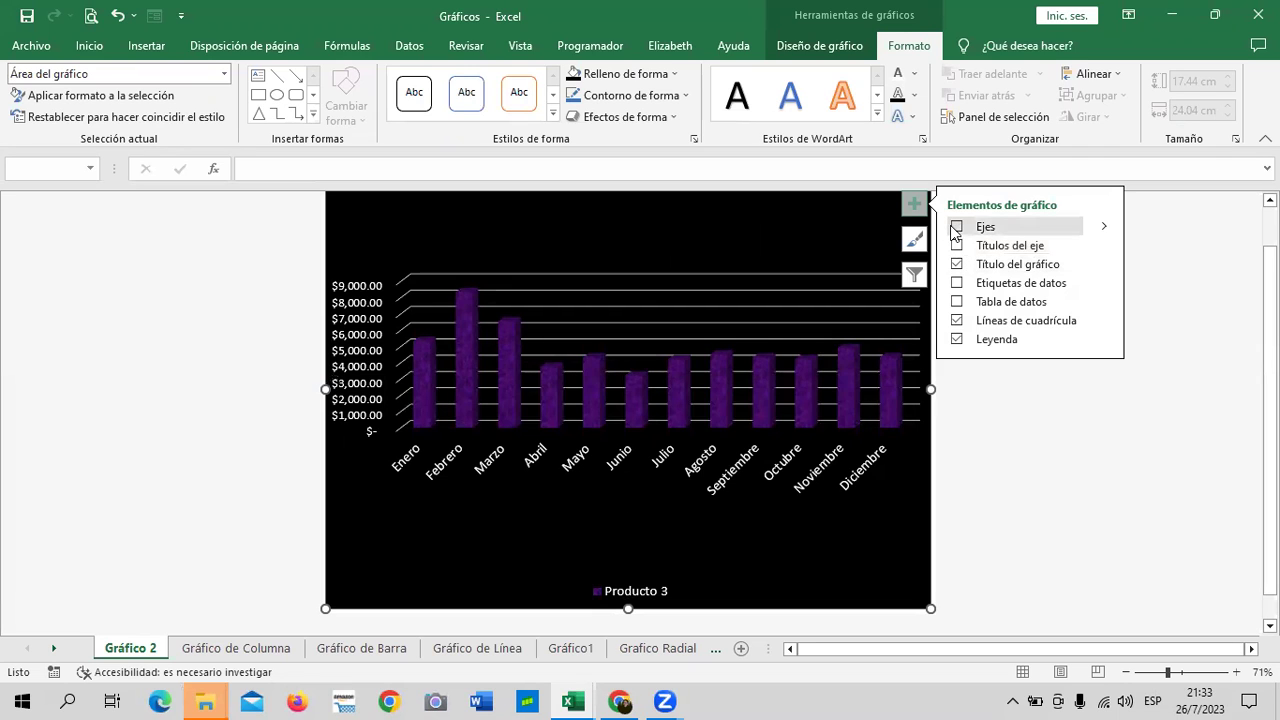
- Hide the axes, then experiment with the depth axis and month-label axis toggles
{"action": "left_click", "coordinate": [955, 228]}
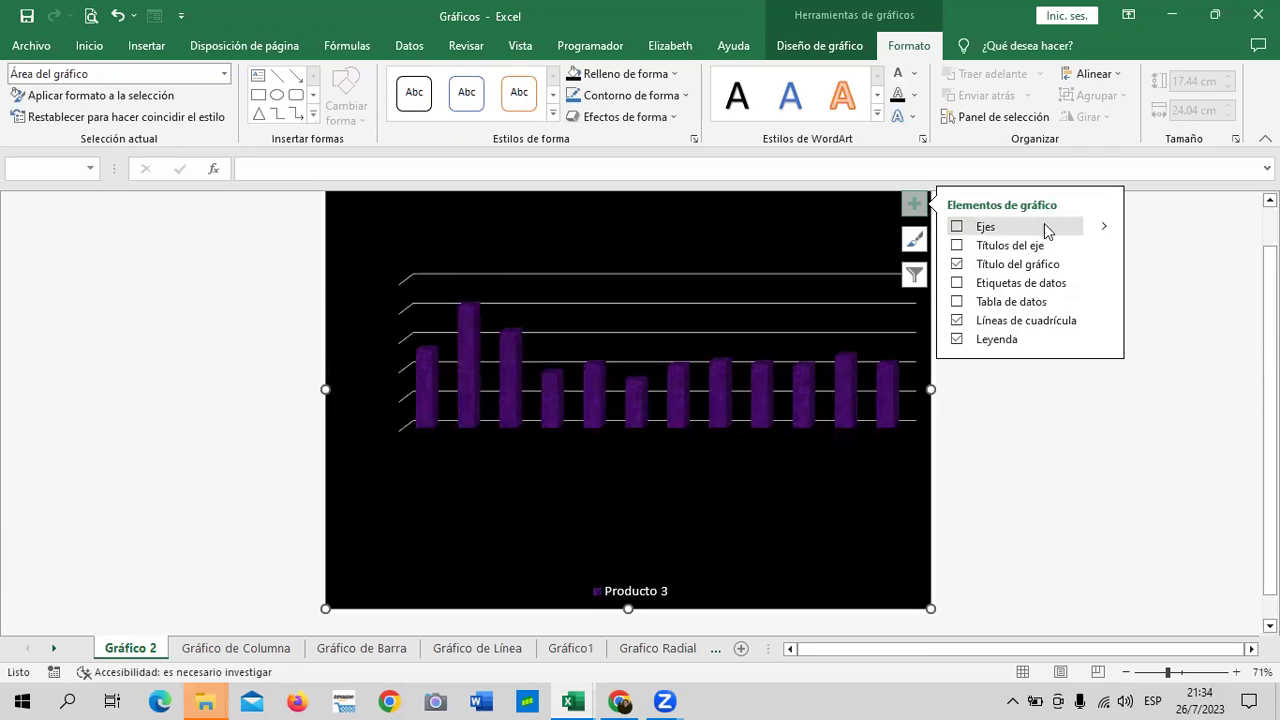
{"action": "left_click", "coordinate": [1104, 228]}
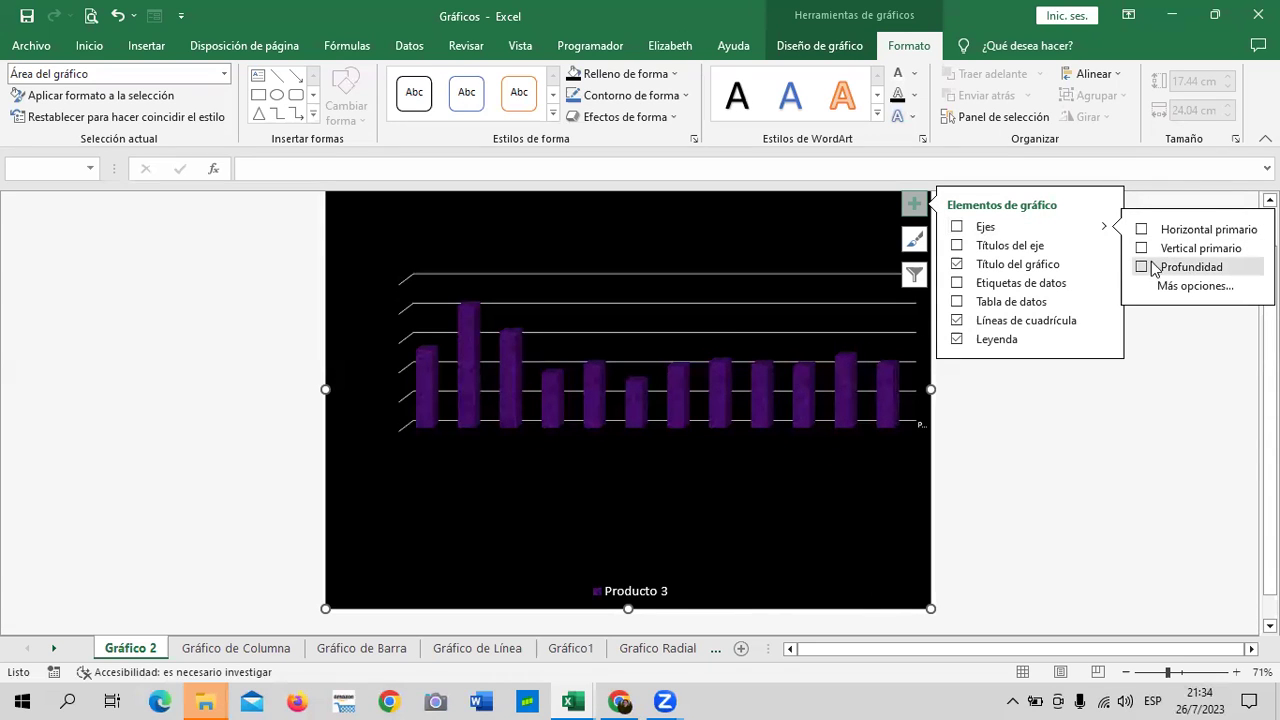
{"action": "left_click", "coordinate": [1182, 269]}
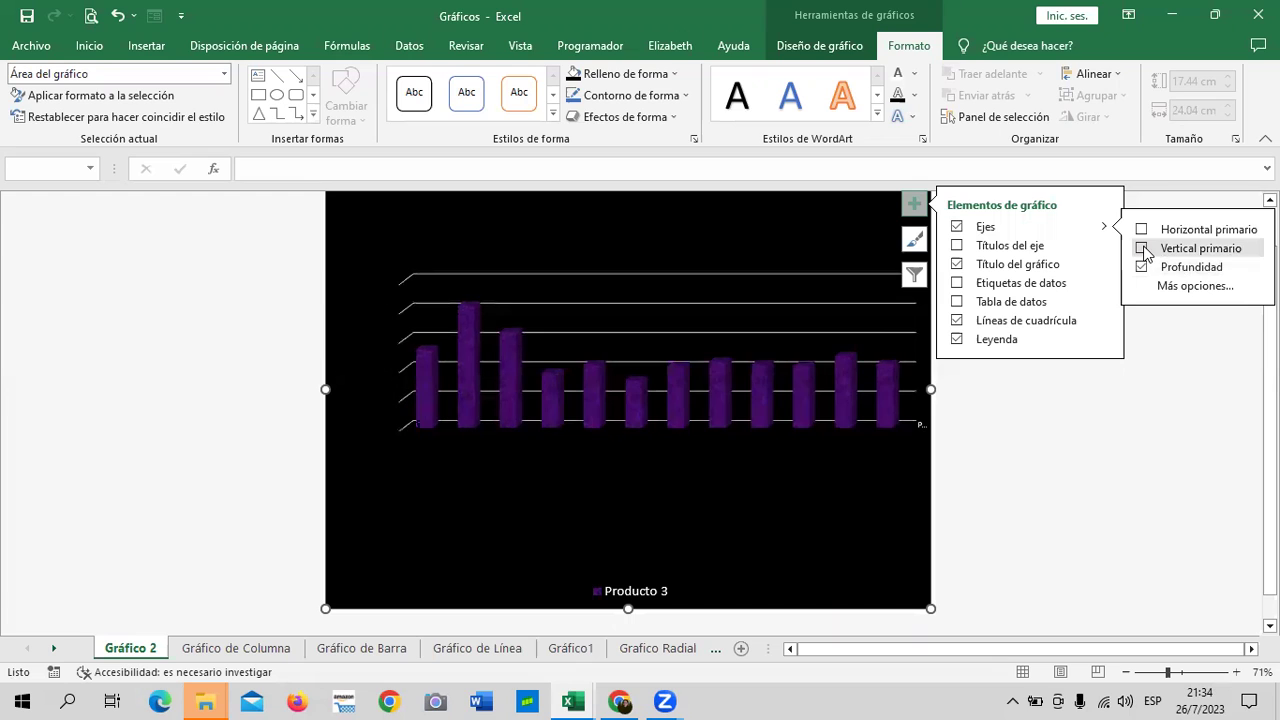
{"action": "left_click", "coordinate": [1143, 231]}
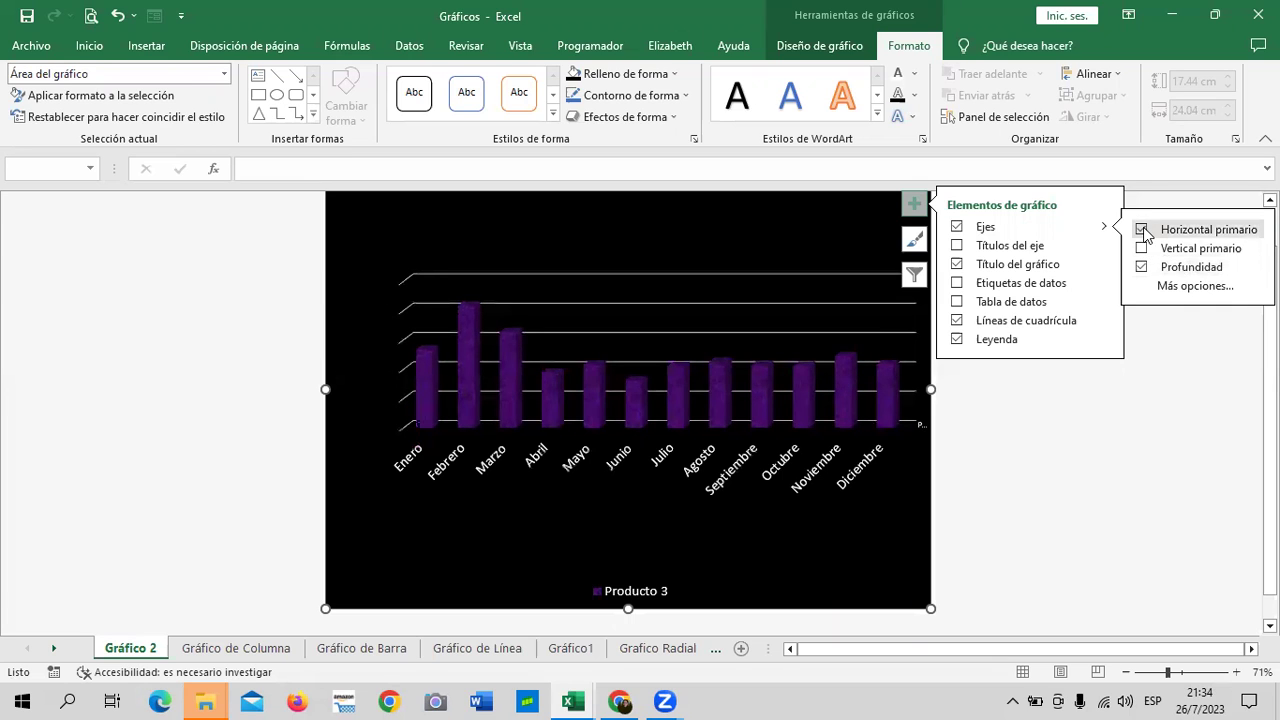
{"action": "left_click", "coordinate": [1143, 231]}
{"action": "left_click", "coordinate": [1143, 231]}
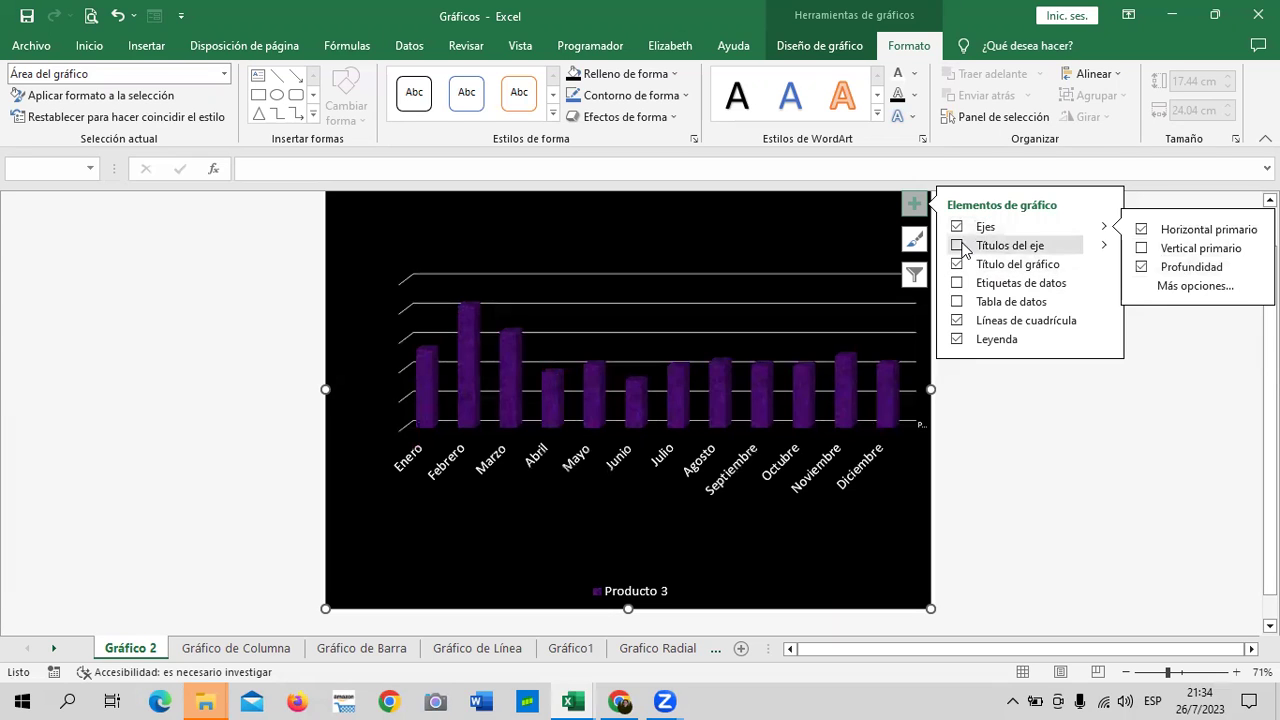
- Add axis titles, restore all axes, and put value labels on every bar with their formatting options
{"action": "left_click", "coordinate": [957, 246]}
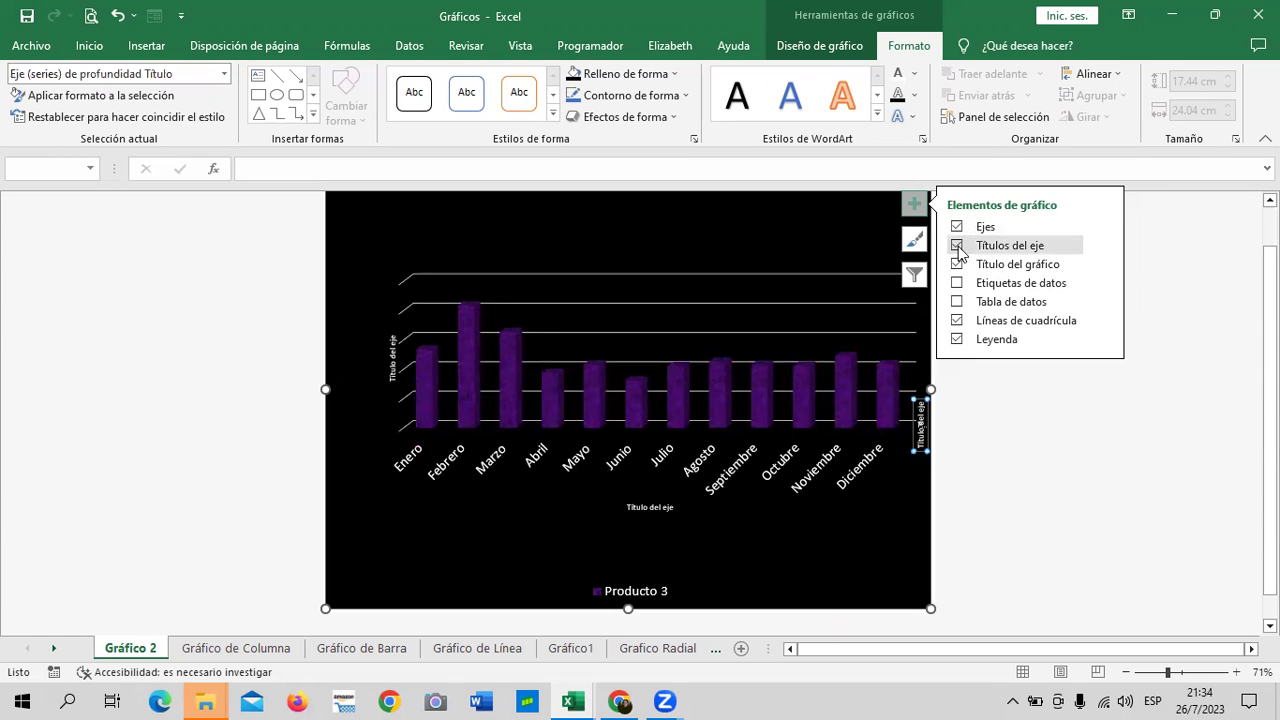
{"action": "left_click", "coordinate": [961, 228]}
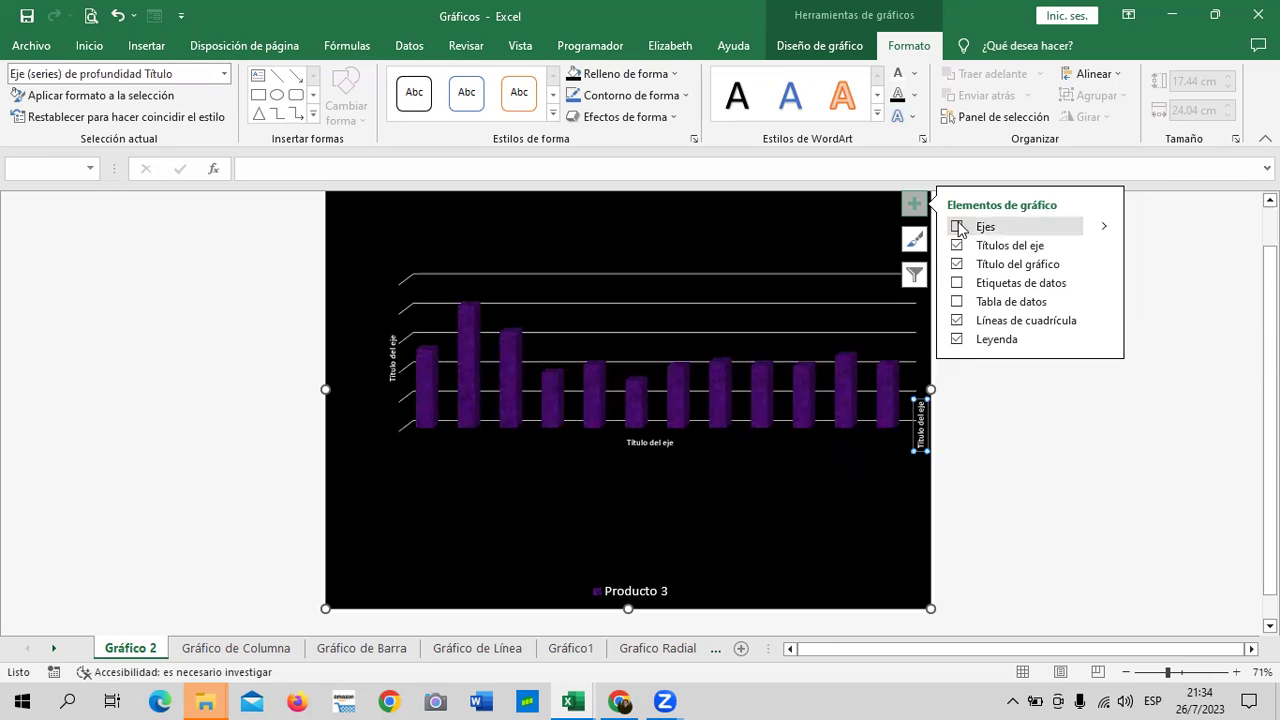
{"action": "left_click", "coordinate": [957, 285]}
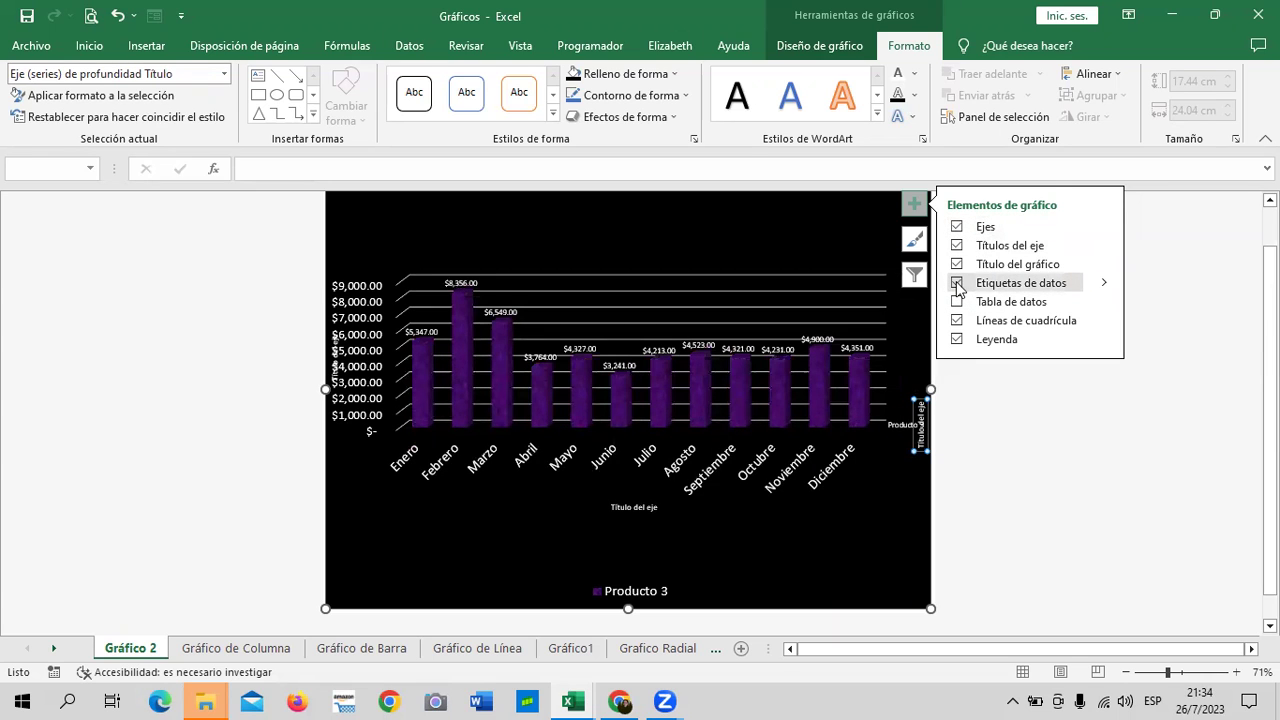
{"action": "left_click", "coordinate": [1100, 285]}
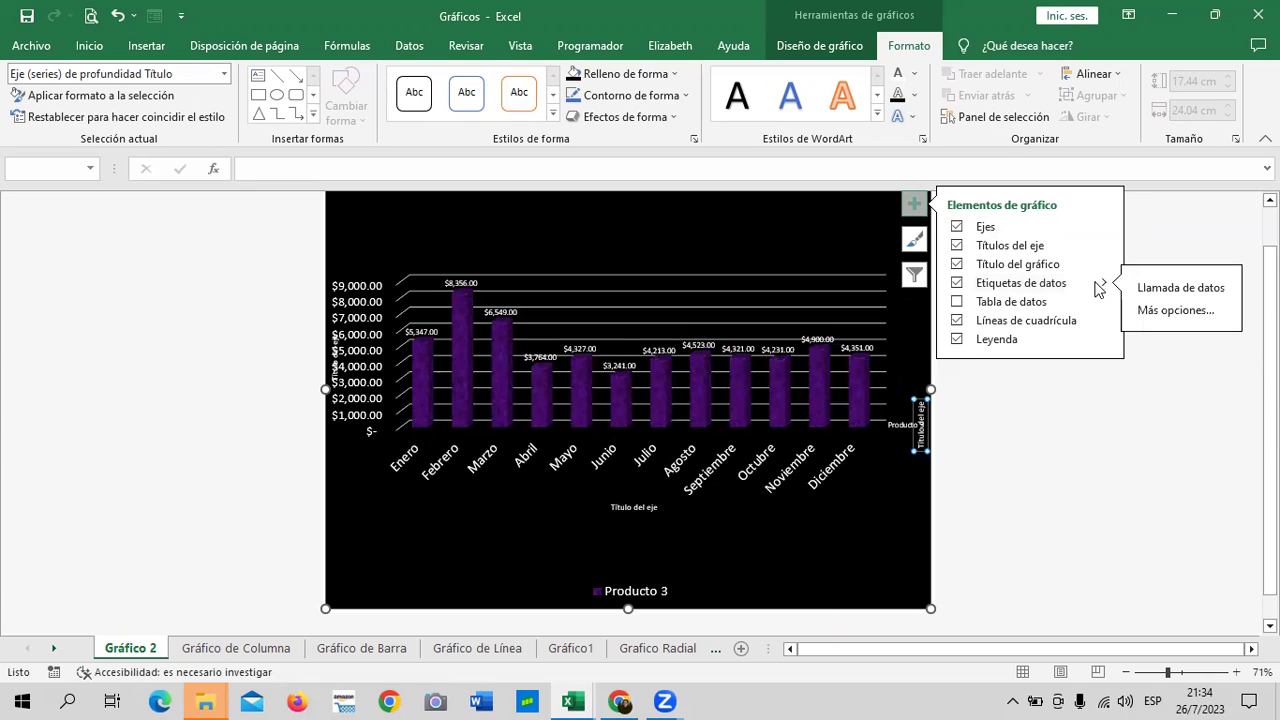
{"action": "left_click", "coordinate": [1183, 312]}
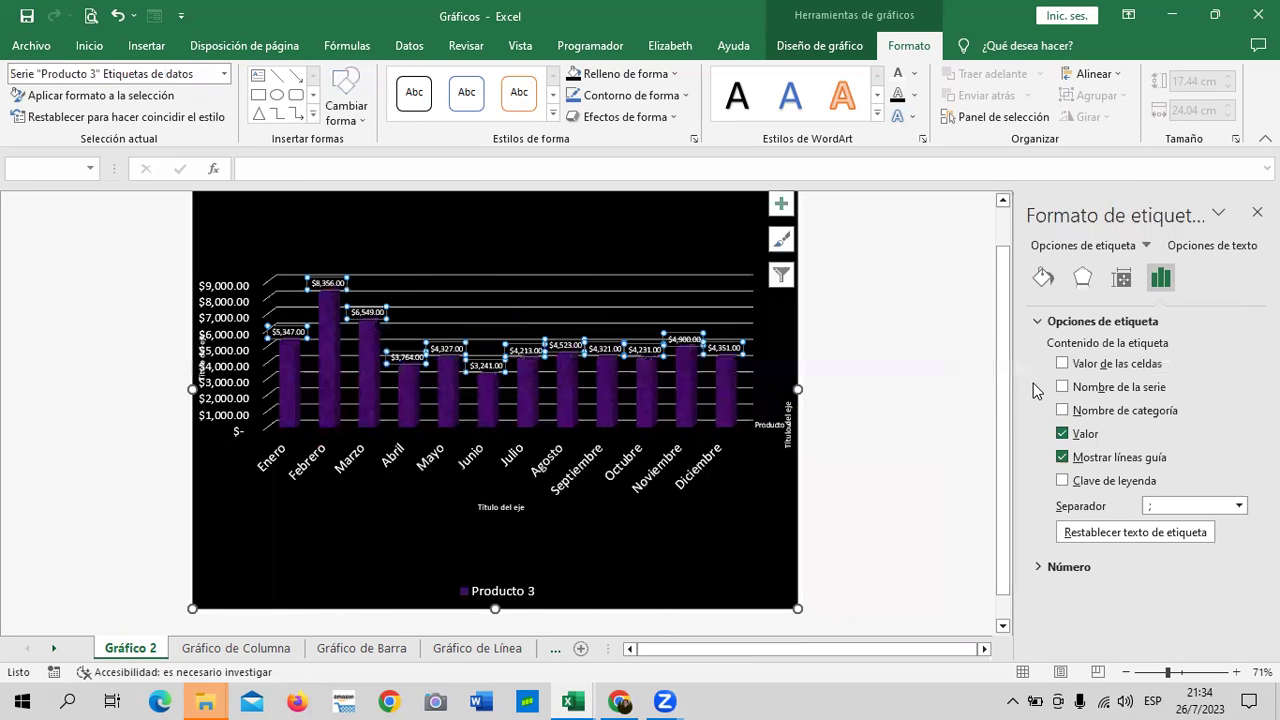
- Keep the value axis major unit at 1000
{"action": "left_click", "coordinate": [228, 300]}
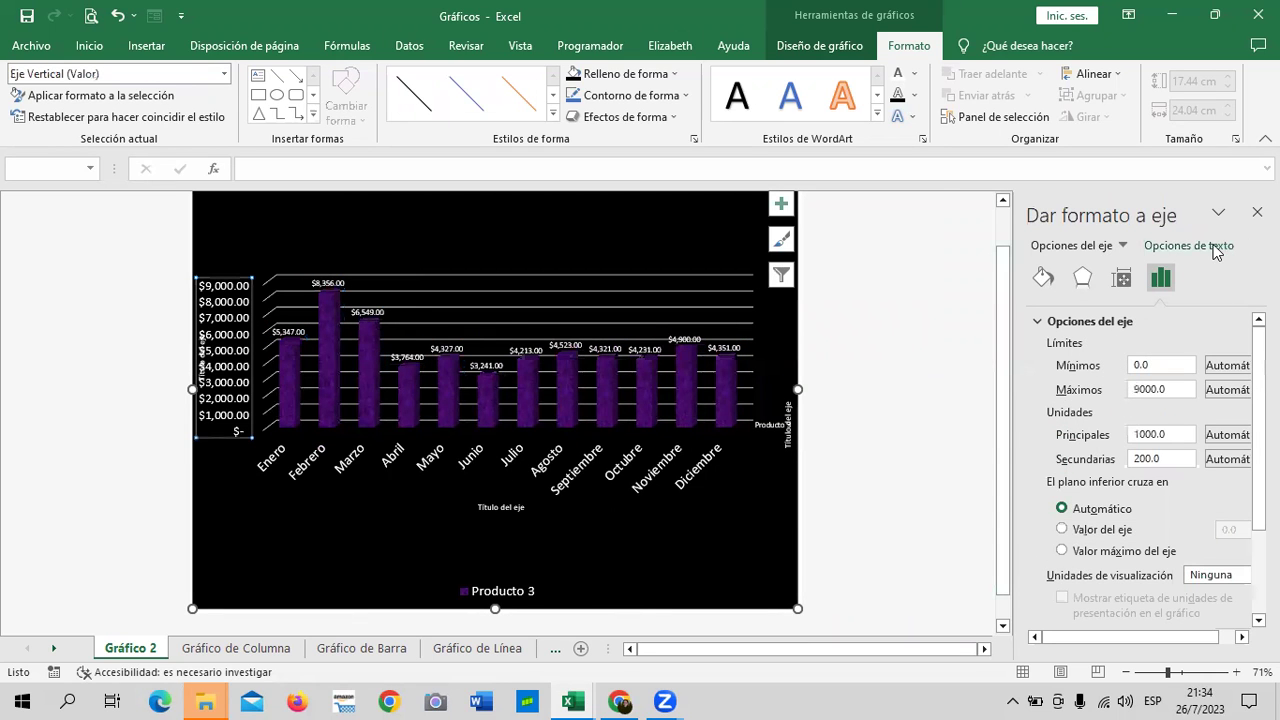
{"action": "left_click", "coordinate": [1148, 434]}
{"action": "key", "text": "Return"}
{"action": "left_click", "coordinate": [1242, 637]}
- Reset the value axis minimum and maximum to automatic
{"action": "left_click", "coordinate": [1172, 363]}
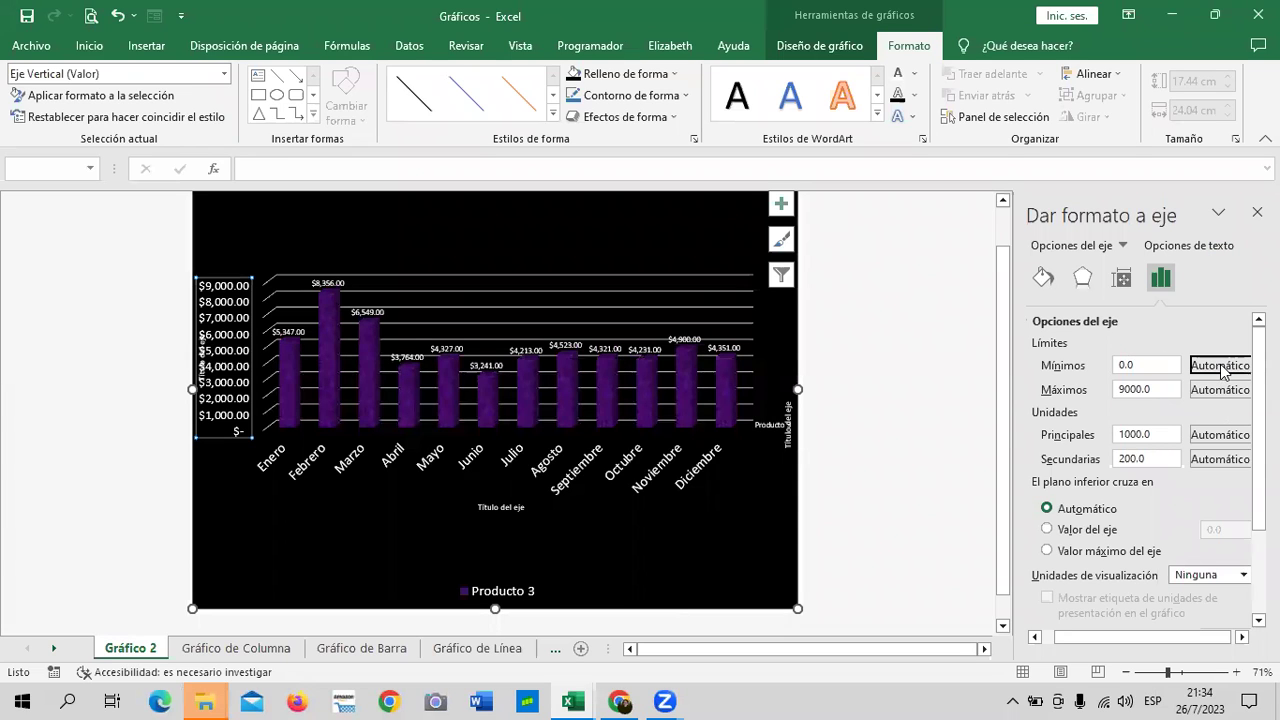
{"action": "left_click", "coordinate": [1153, 364]}
{"action": "type", "text": "3000"}
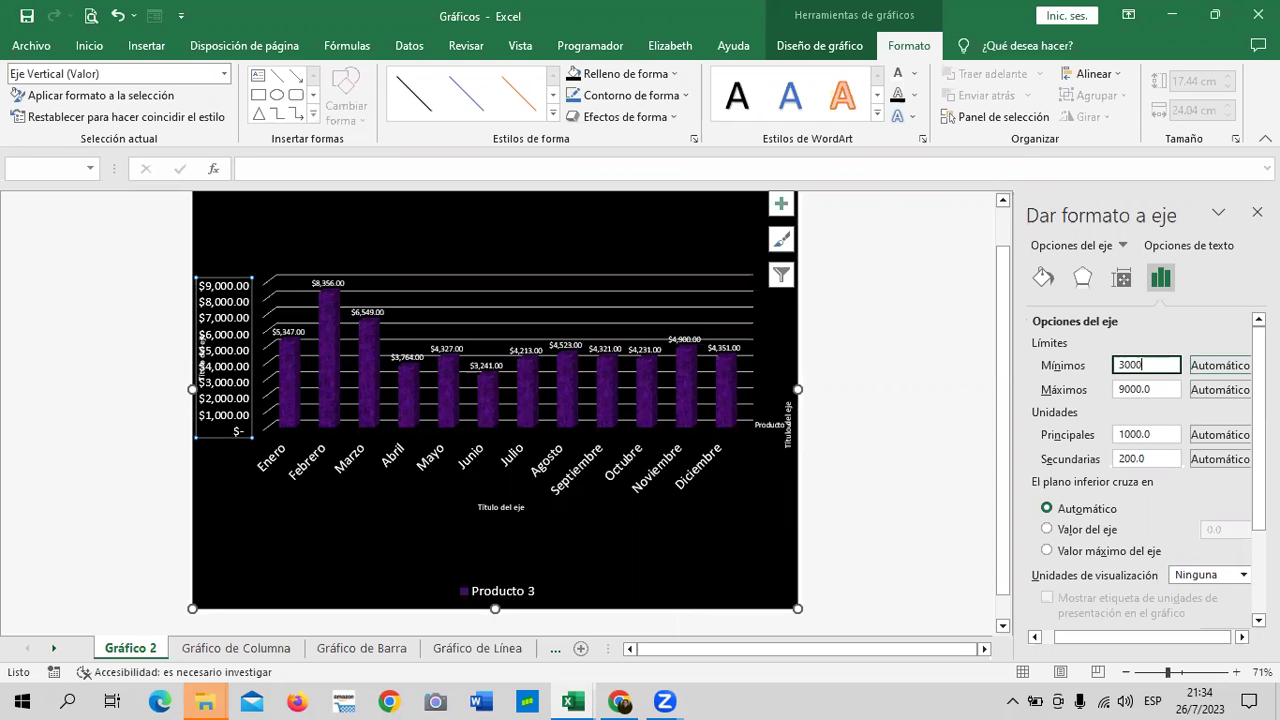
{"action": "left_click", "coordinate": [1231, 368]}
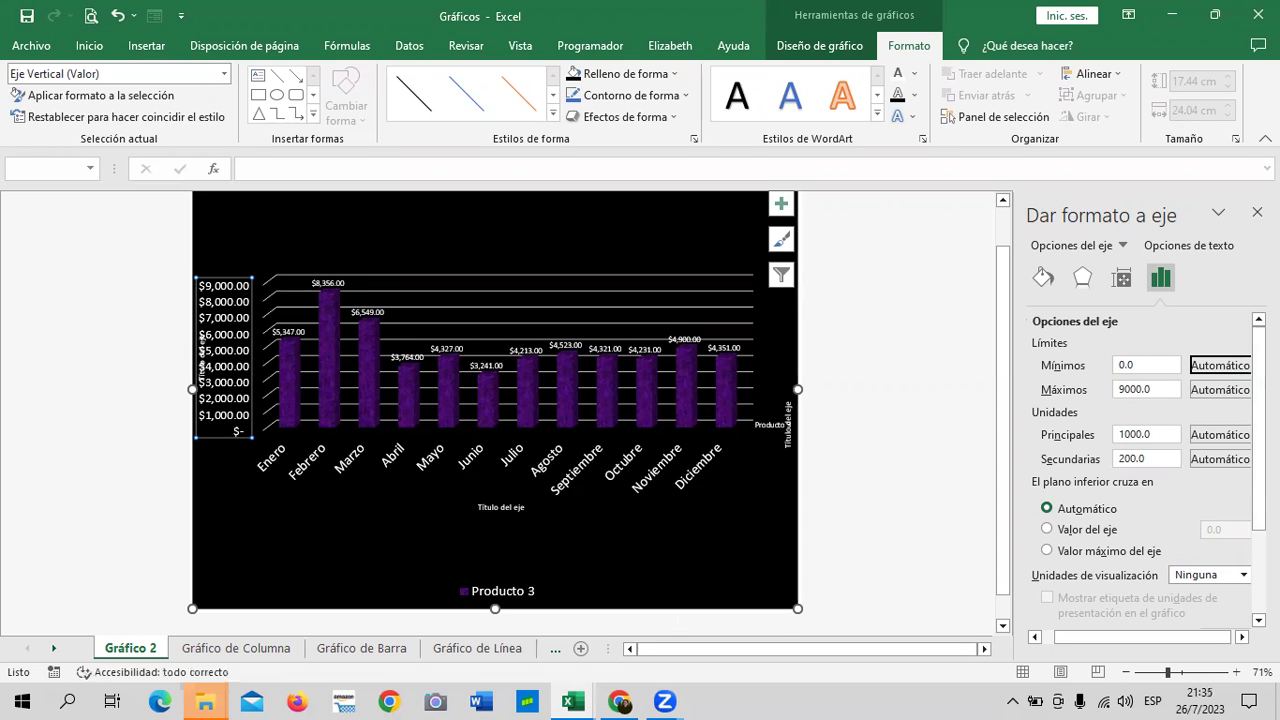
{"action": "left_click", "coordinate": [1241, 637]}
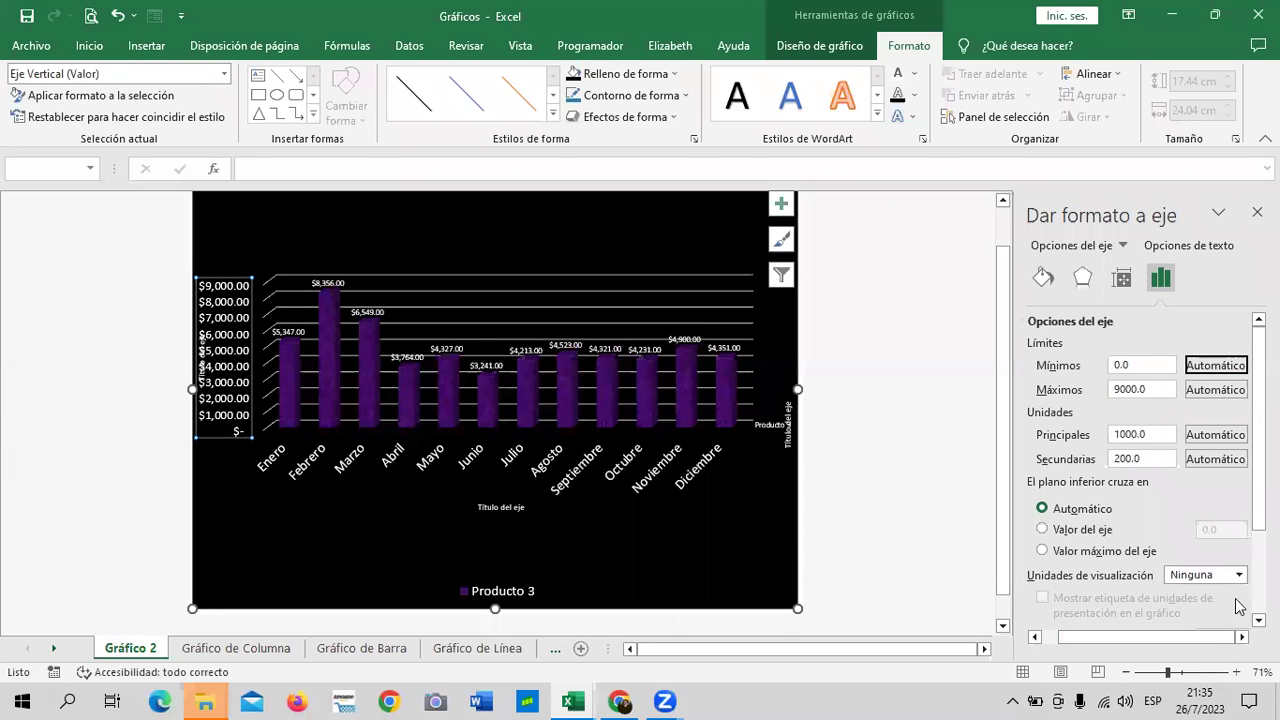
{"action": "left_click", "coordinate": [1225, 391]}
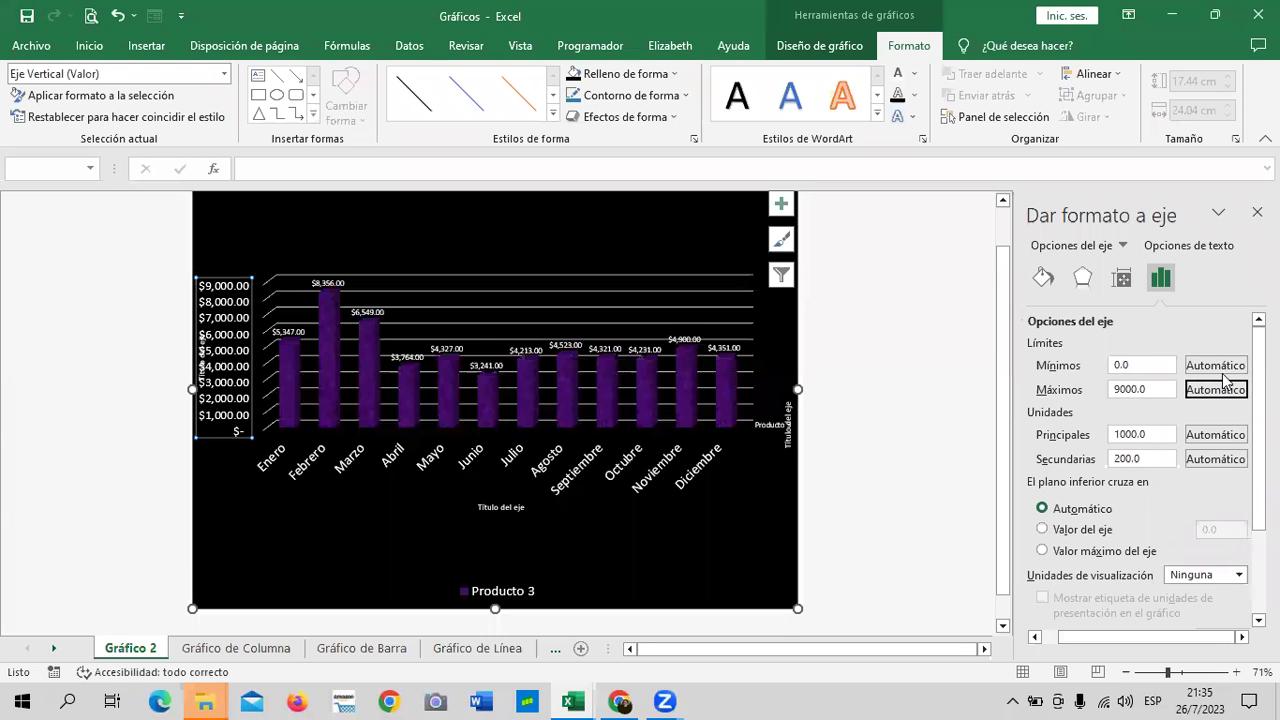
{"action": "left_click", "coordinate": [1223, 367]}
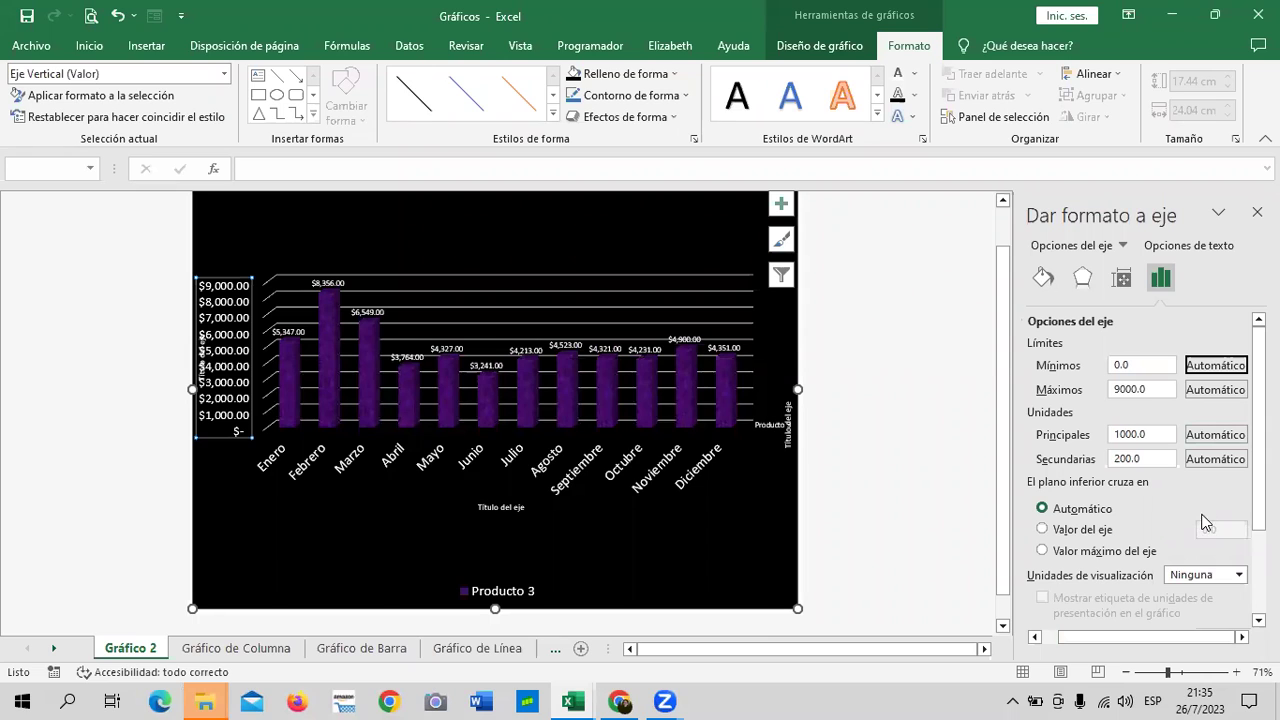
- Try fixed and maximum crossing points, then return the horizontal axis crossing to automatic
{"action": "left_click", "coordinate": [1045, 530]}
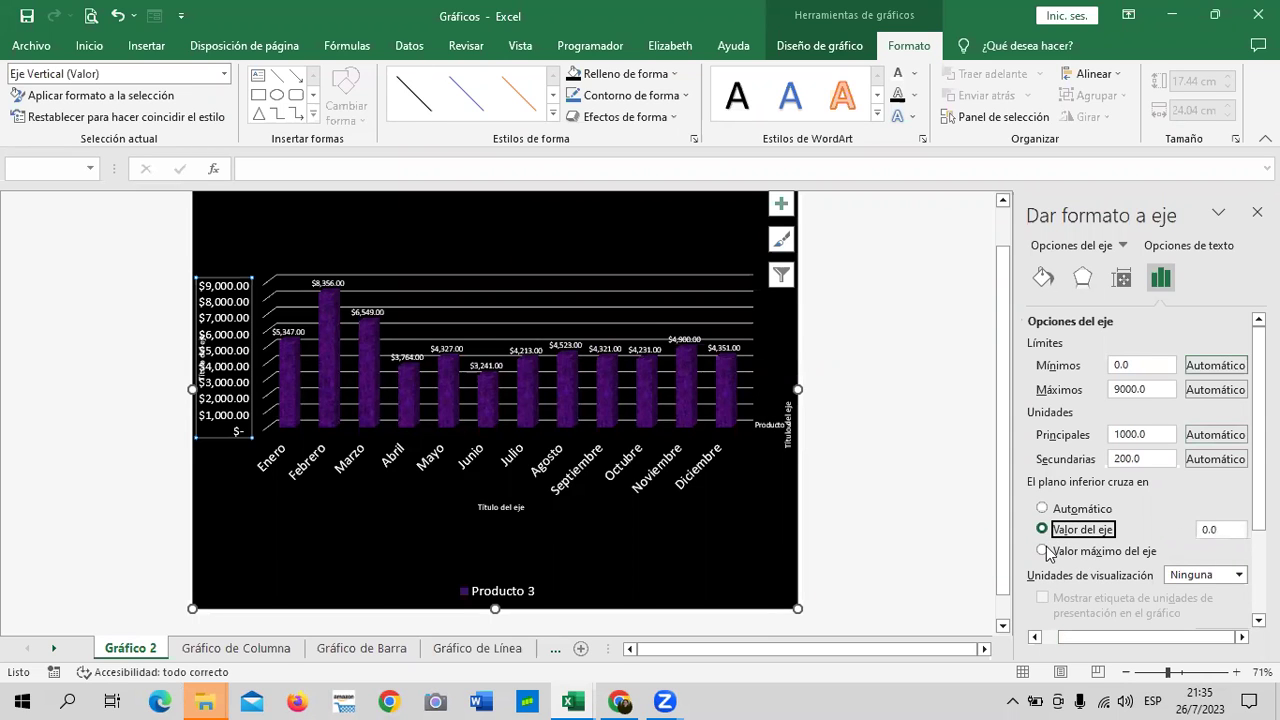
{"action": "left_click", "coordinate": [1043, 551]}
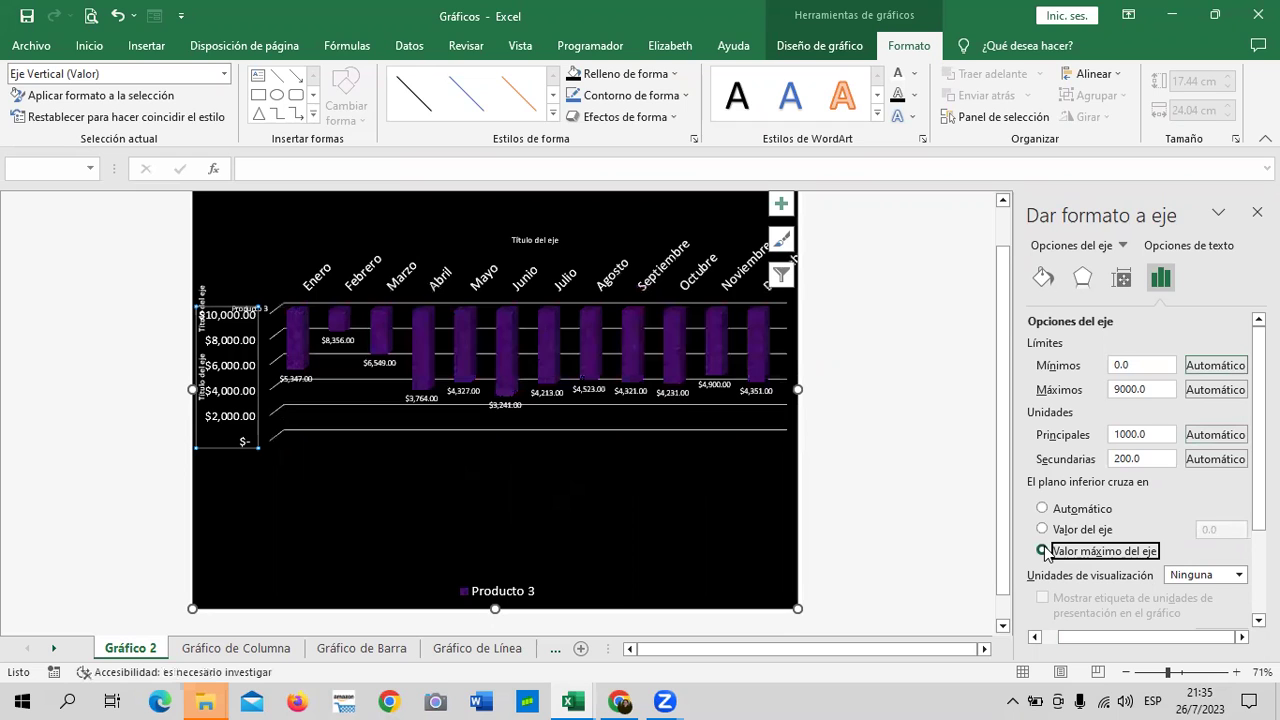
{"action": "left_click", "coordinate": [1043, 509]}
{"action": "left_click", "coordinate": [1240, 368]}
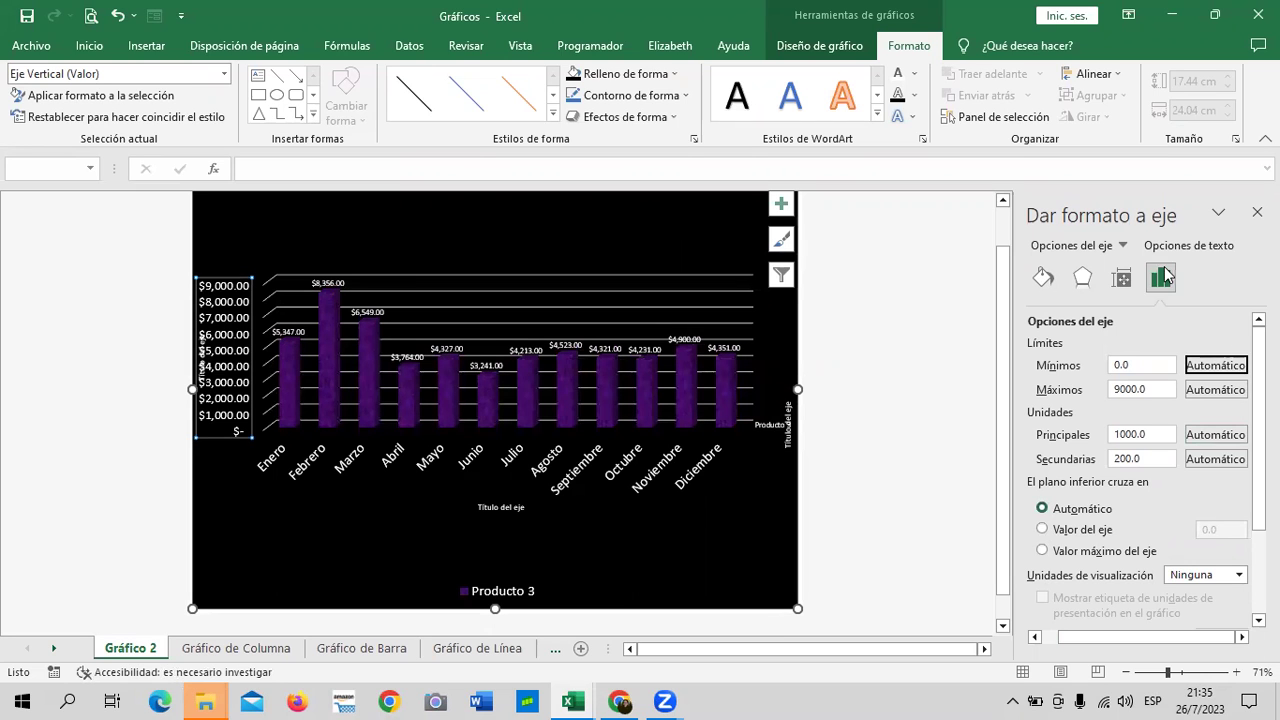
- Browse the axis alignment, effects and fill-and-line settings, then close the formatting pane
{"action": "left_click", "coordinate": [1122, 280]}
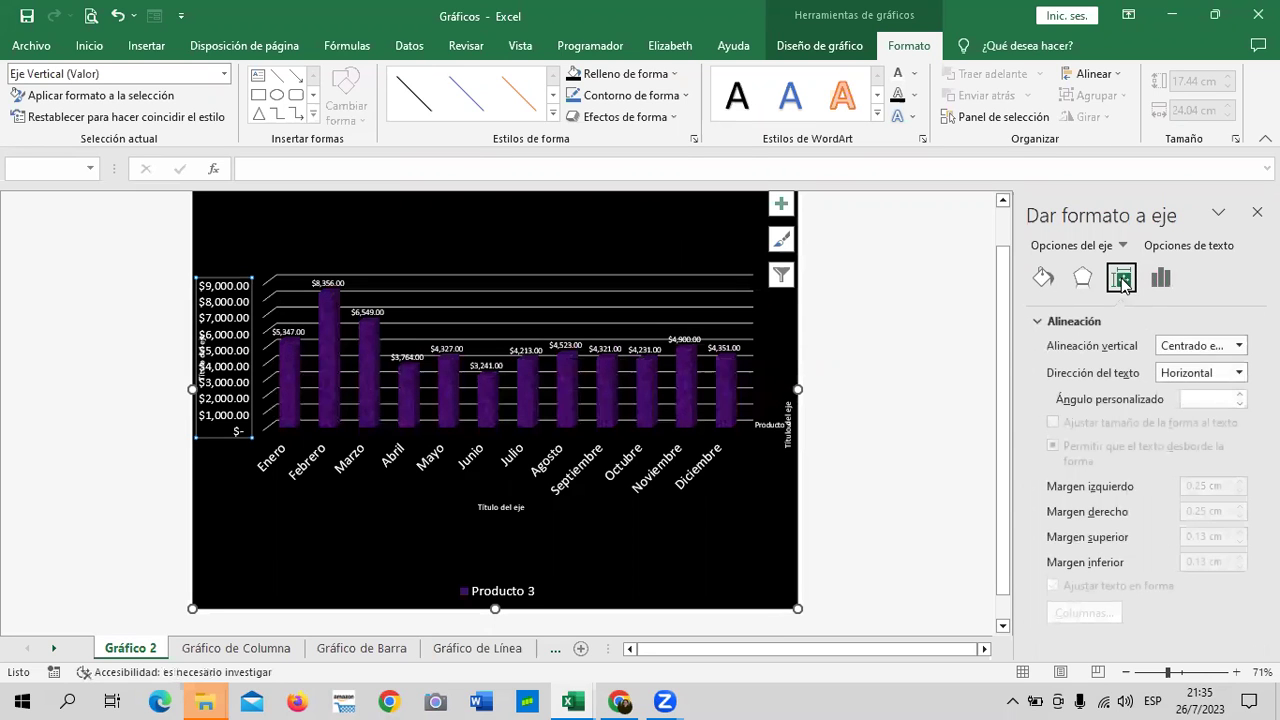
{"action": "left_click", "coordinate": [1082, 278]}
{"action": "left_click", "coordinate": [1044, 280]}
{"action": "left_click", "coordinate": [1050, 321]}
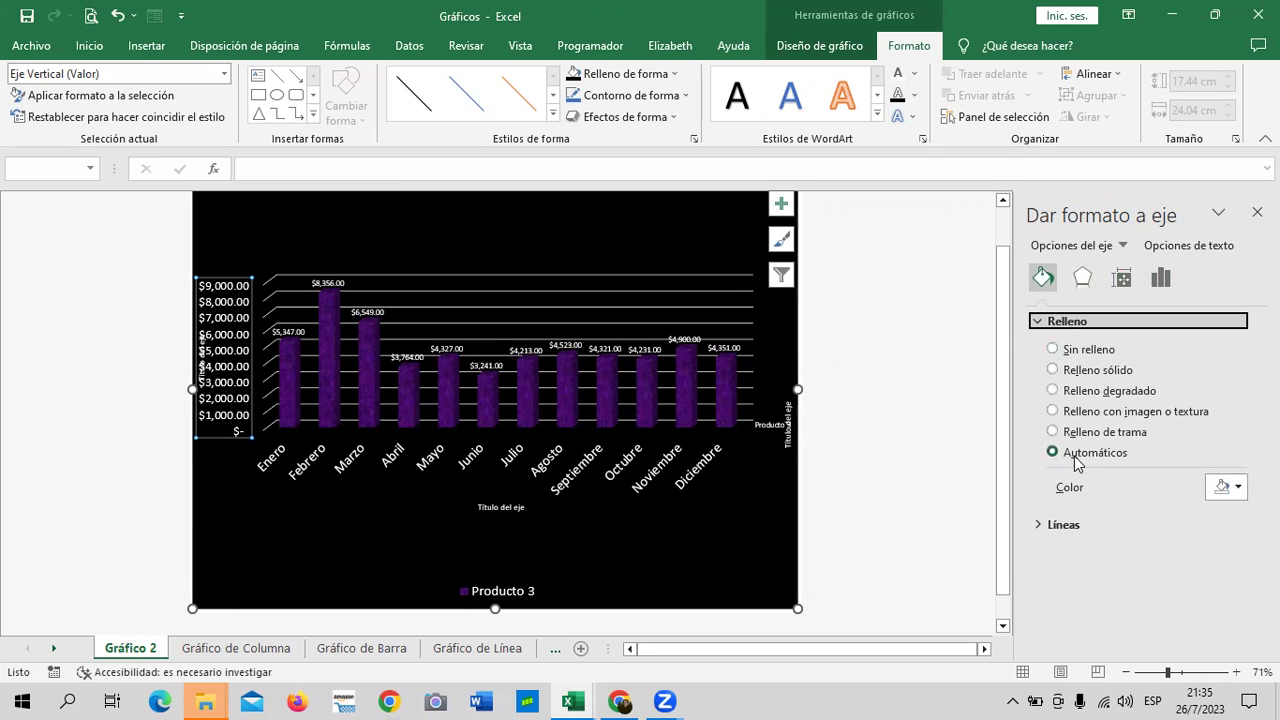
{"action": "left_click", "coordinate": [1161, 278]}
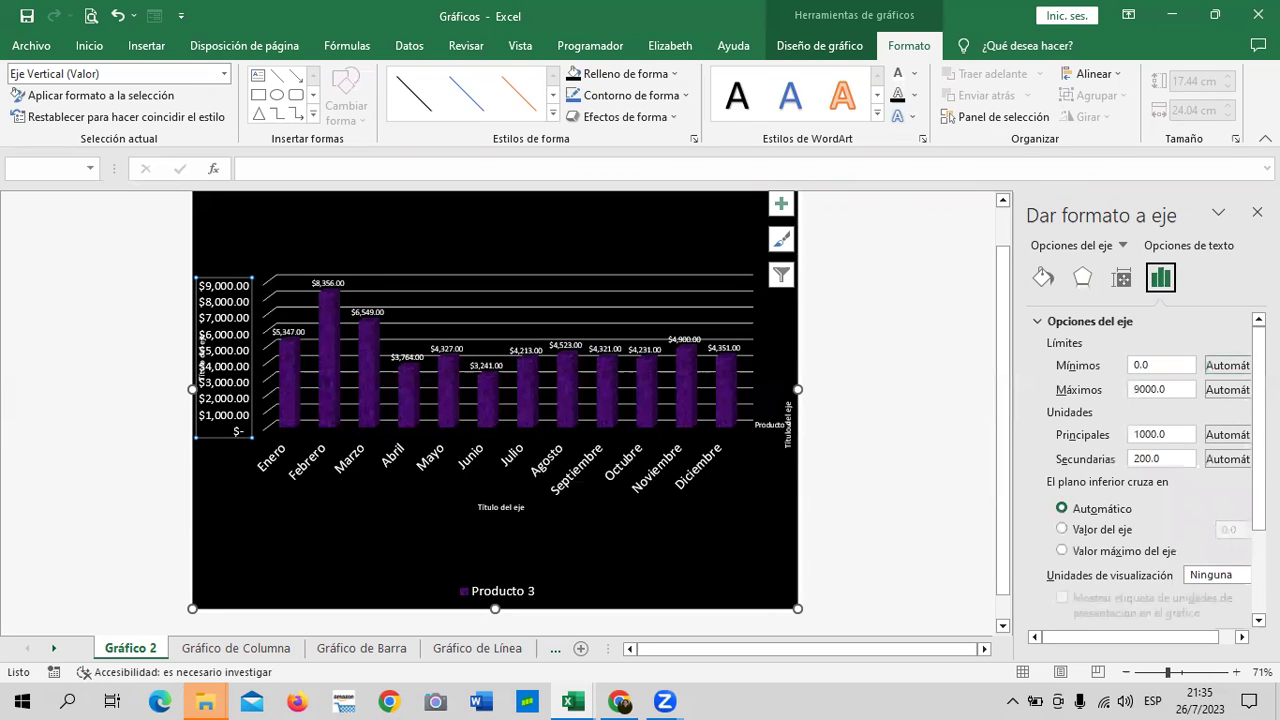
{"action": "left_click", "coordinate": [1240, 638]}
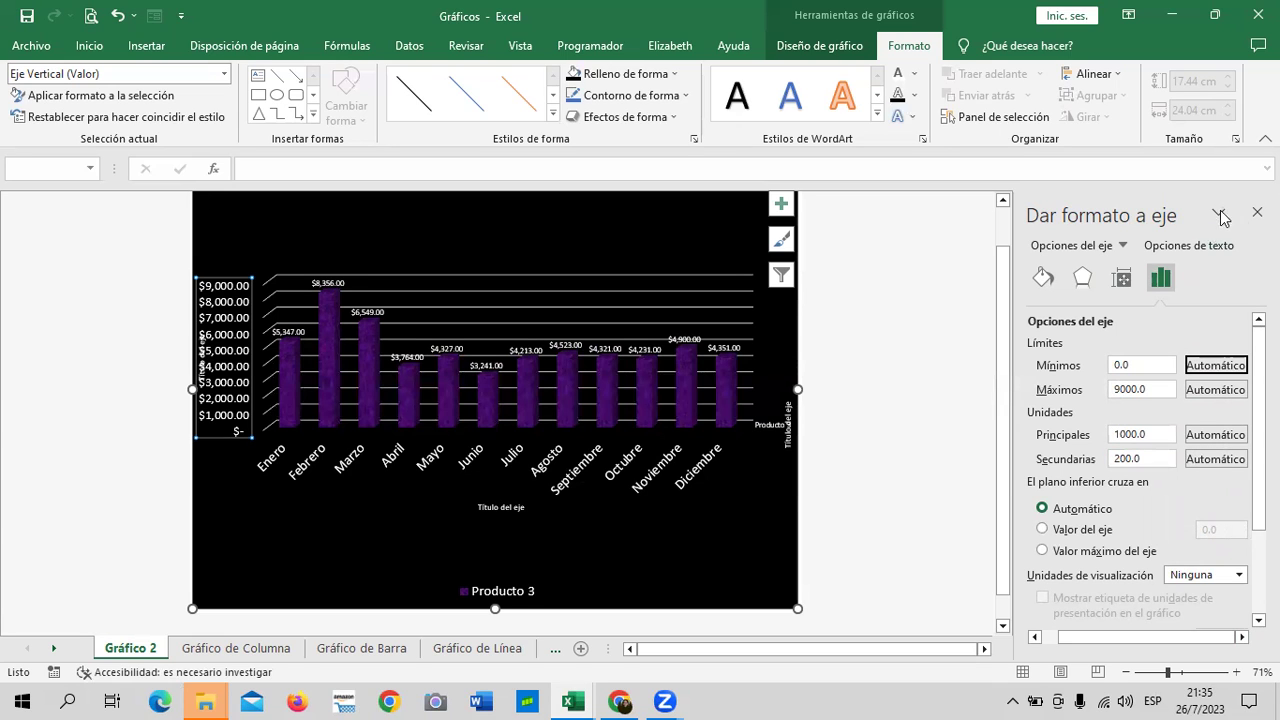
{"action": "left_click", "coordinate": [1257, 212]}
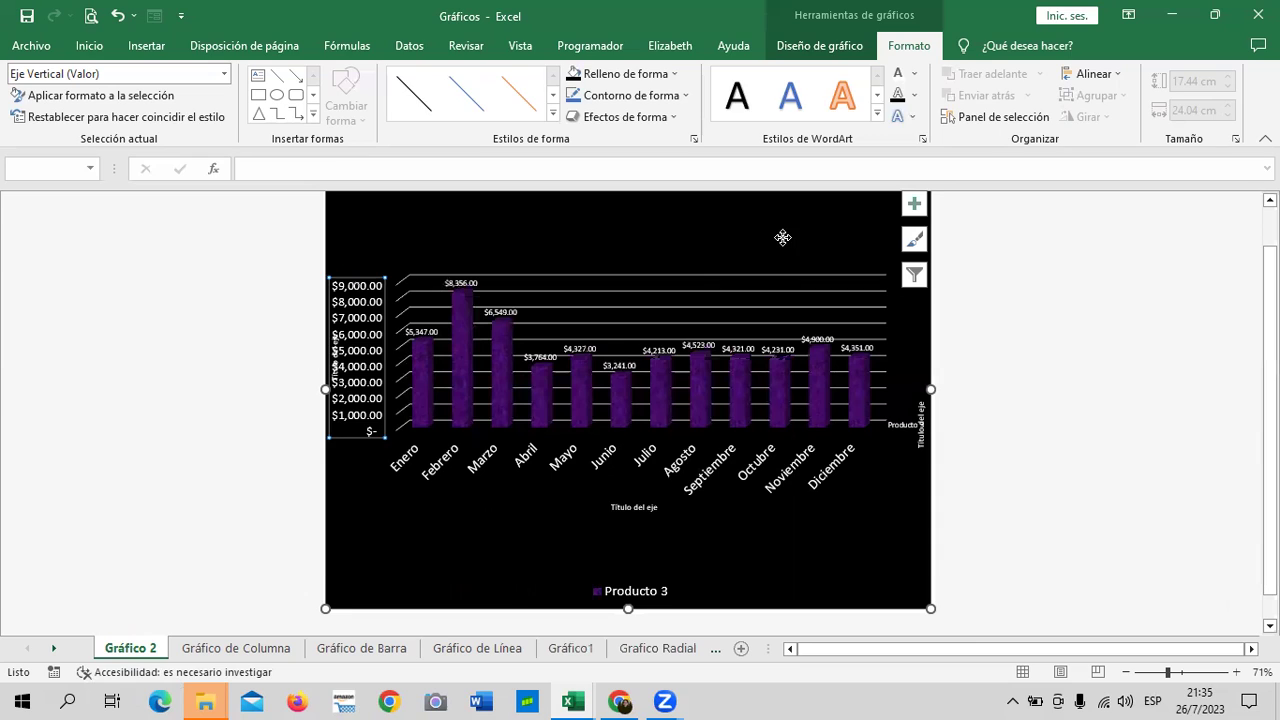
{"action": "left_click", "coordinate": [788, 240]}
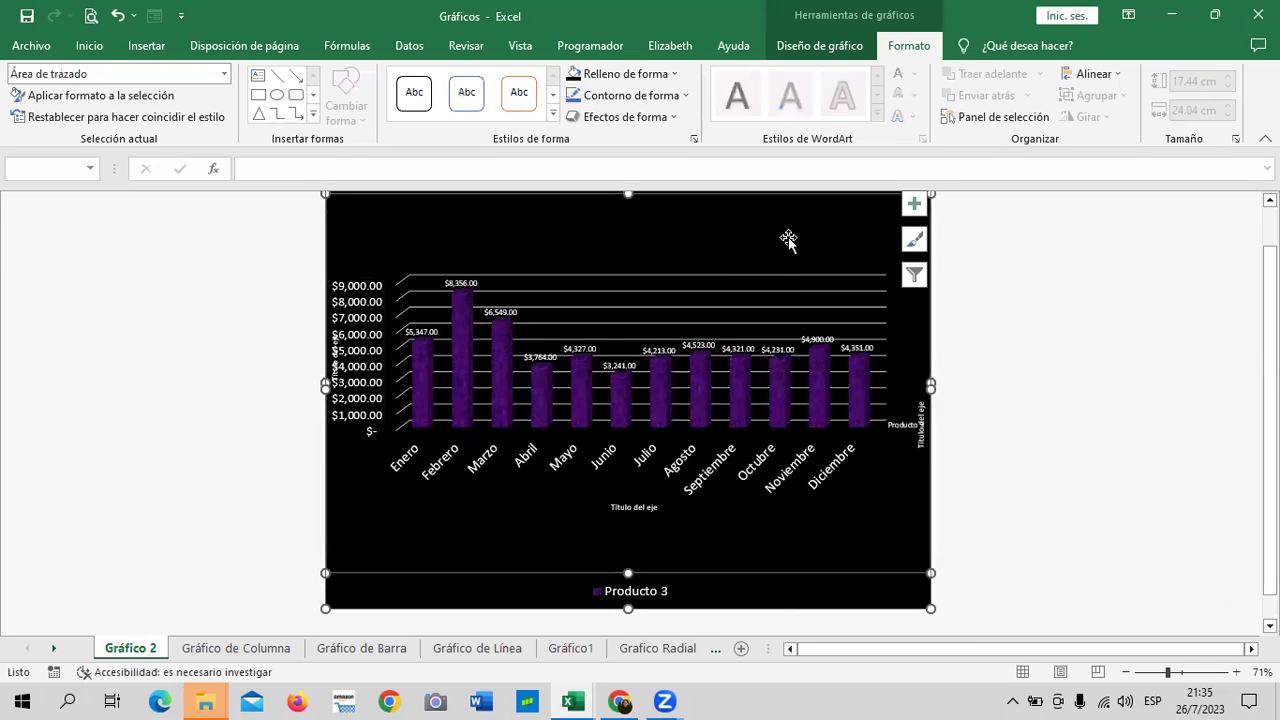
{"action": "mouse_move", "coordinate": [746, 223]}
{"action": "left_mouse_down"}
{"action": "mouse_move", "coordinate": [769, 224]}
{"action": "mouse_move", "coordinate": [751, 227]}
{"action": "left_mouse_up"}
{"action": "left_click", "coordinate": [373, 333]}
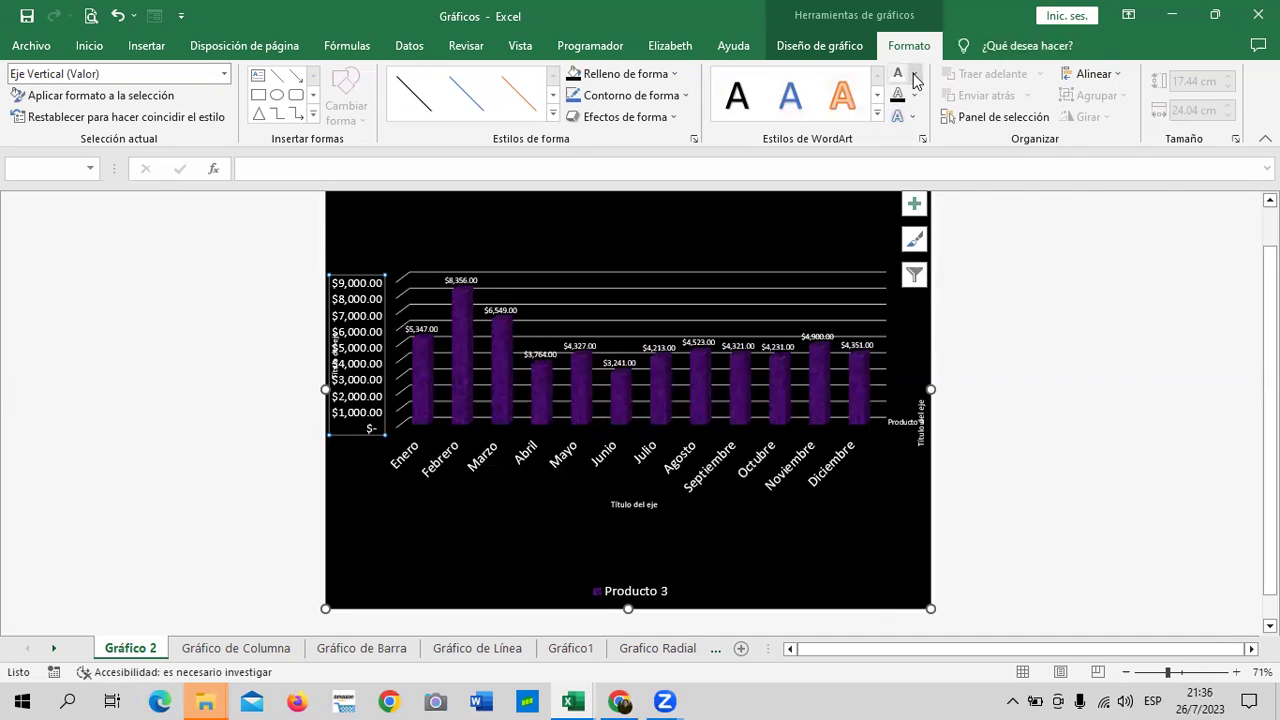
{"action": "left_click", "coordinate": [913, 73]}
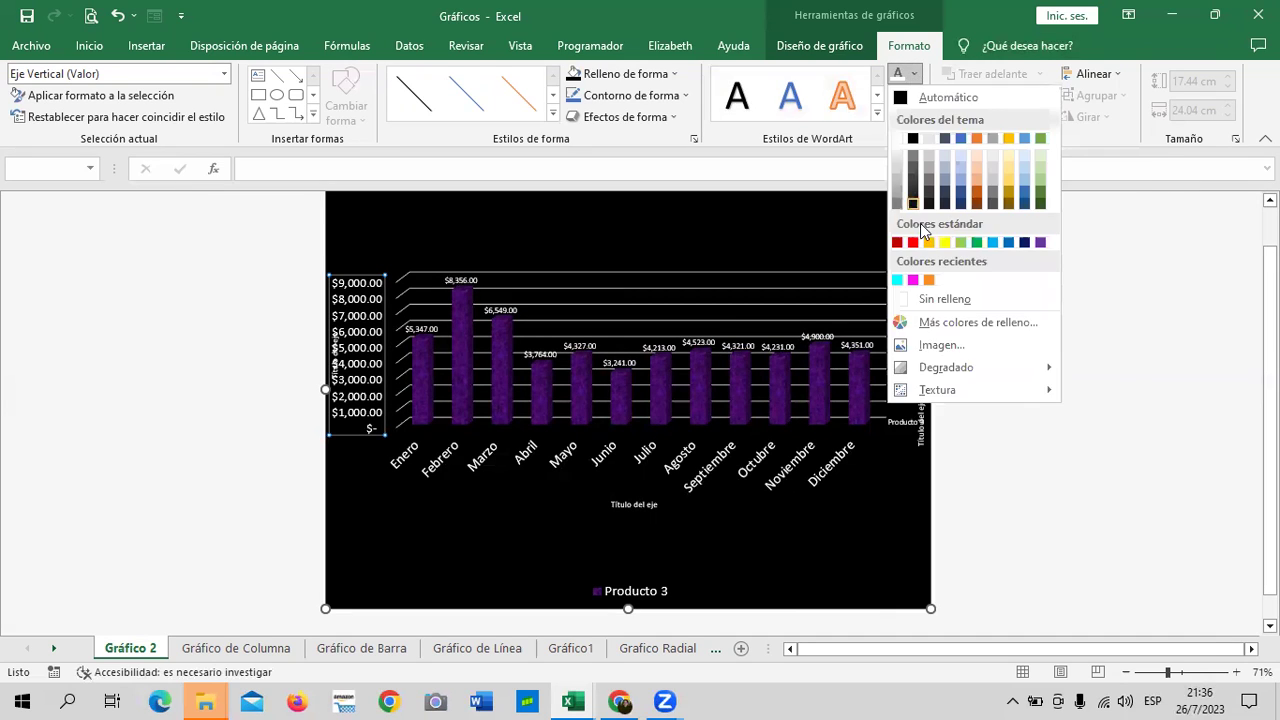
{"action": "left_click", "coordinate": [914, 139]}
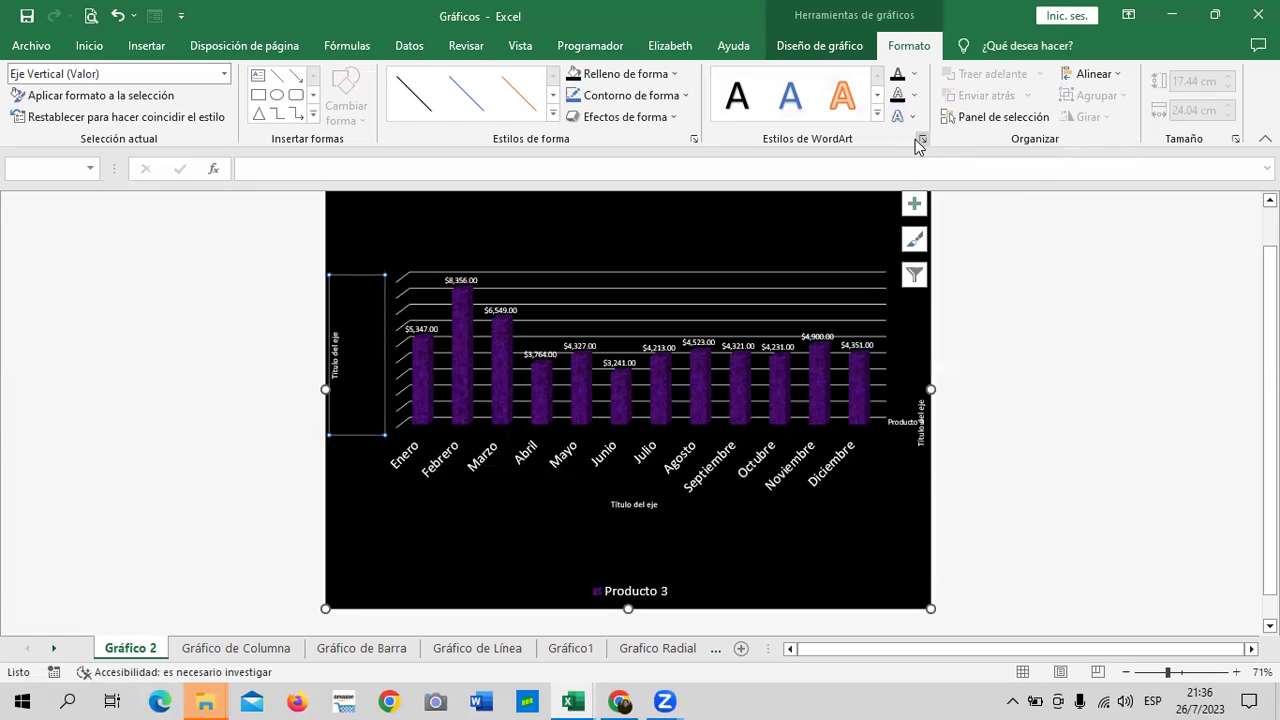
{"action": "left_click", "coordinate": [912, 75]}
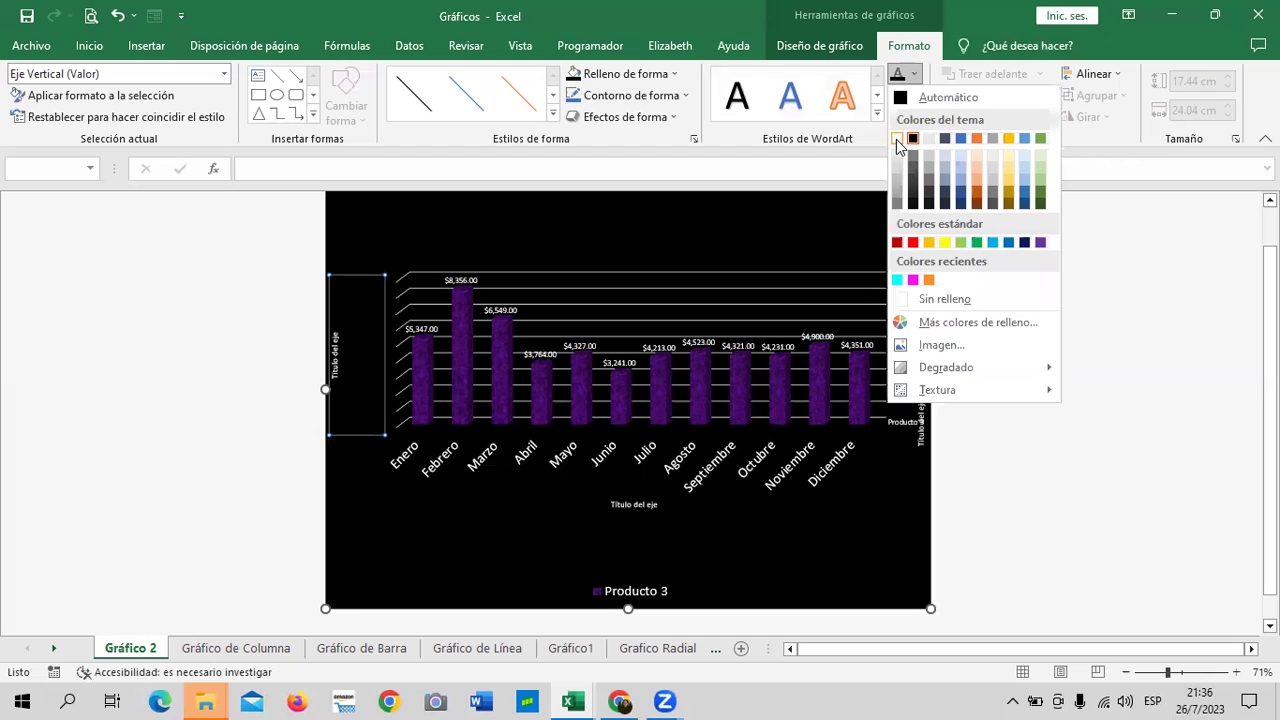
{"action": "left_click", "coordinate": [1025, 138]}
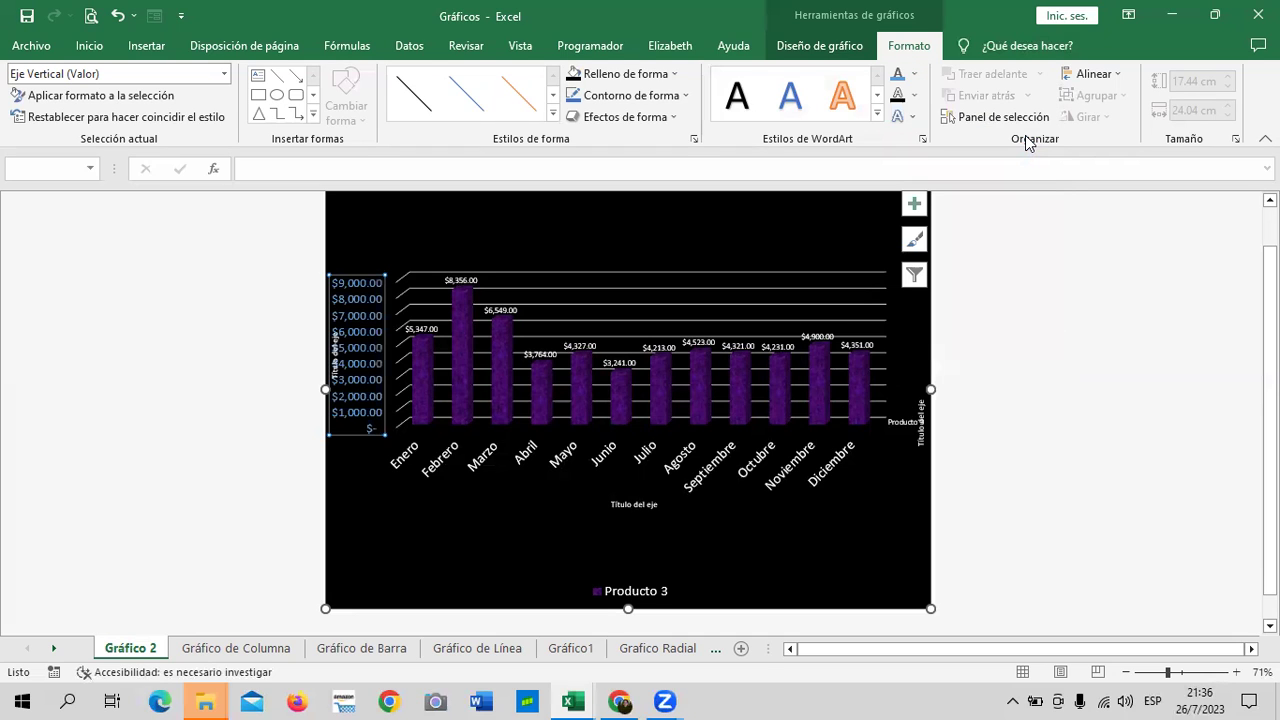
{"action": "left_click", "coordinate": [913, 75]}
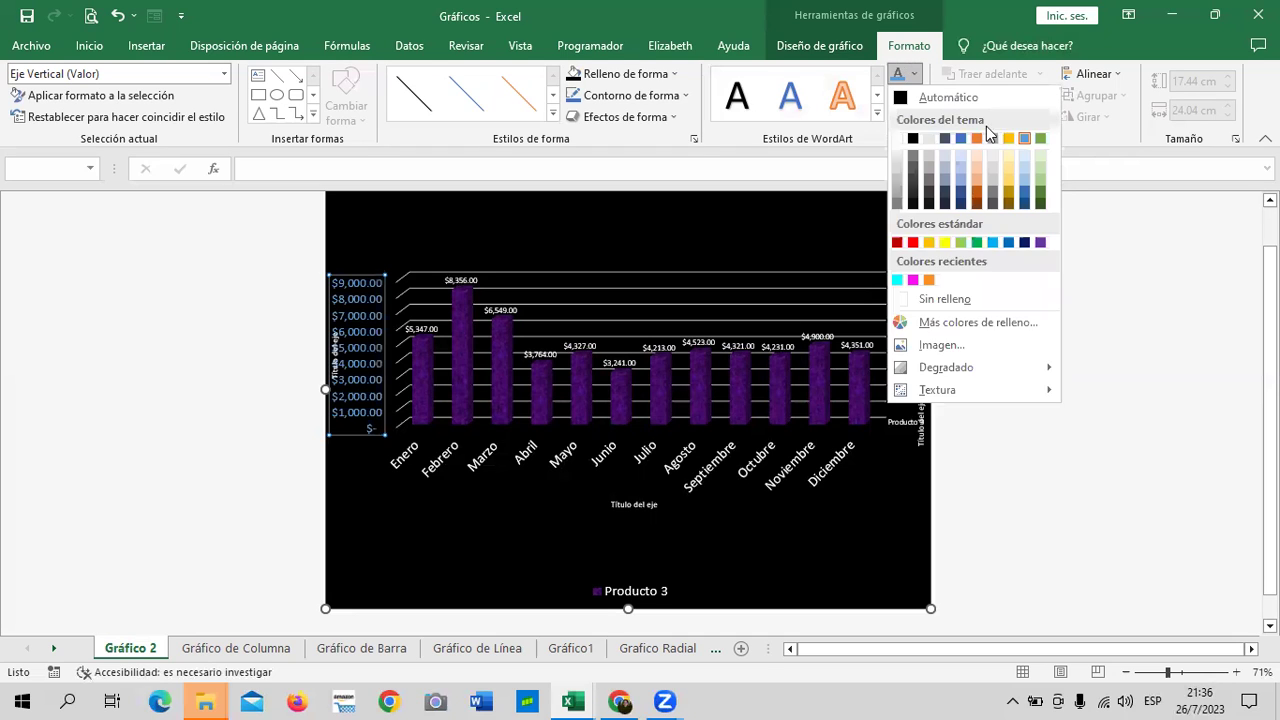
{"action": "left_click", "coordinate": [1040, 140]}
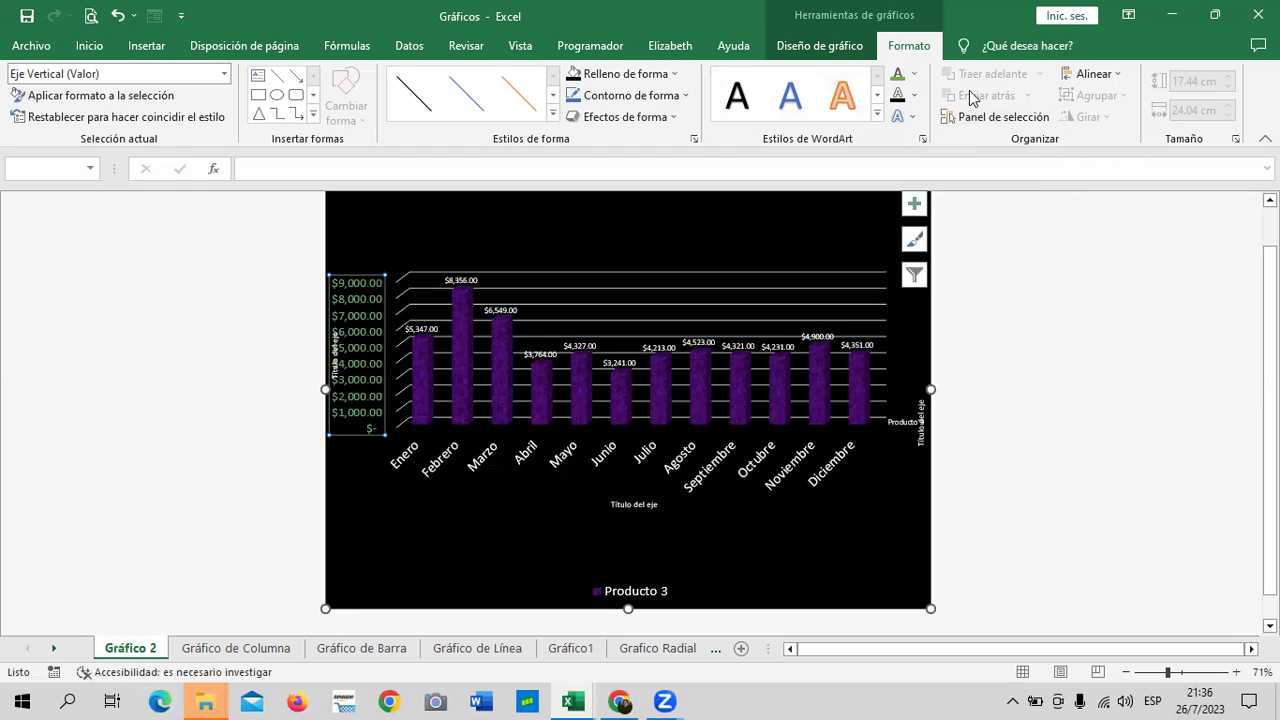
{"action": "left_click", "coordinate": [912, 75]}
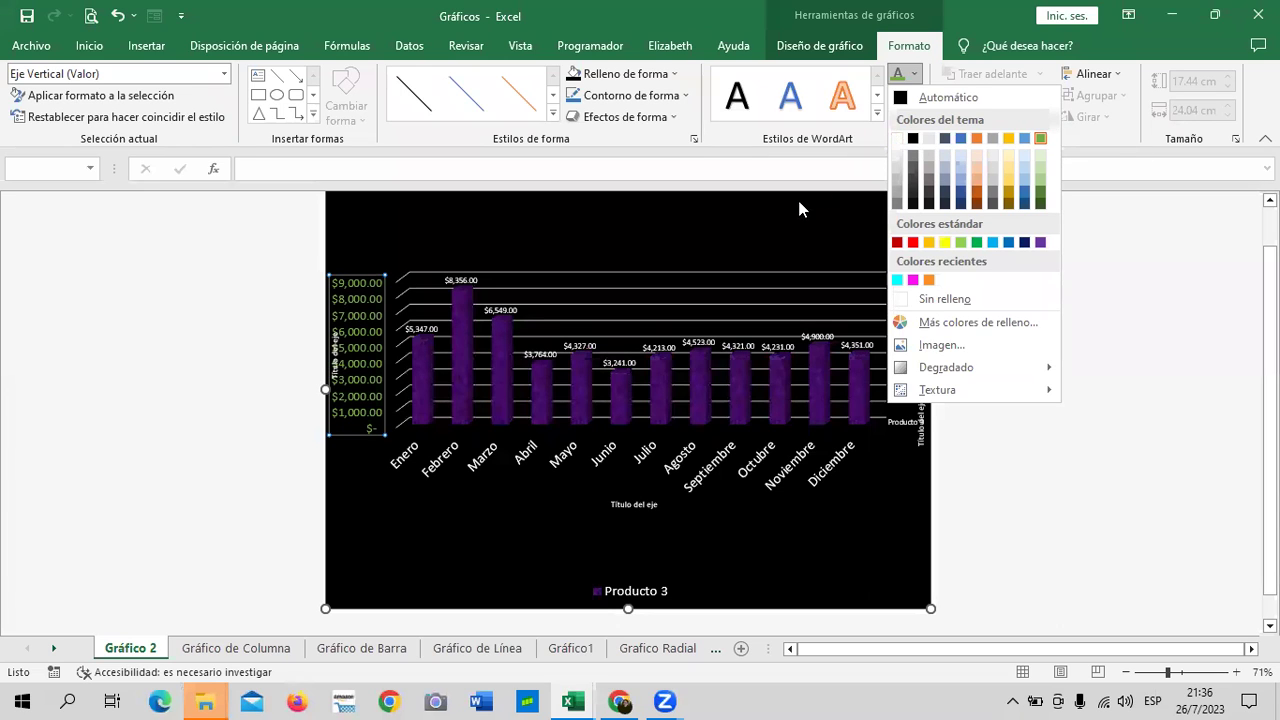
{"action": "left_click", "coordinate": [758, 243]}
{"action": "left_click", "coordinate": [386, 557]}
{"action": "left_click", "coordinate": [347, 373]}
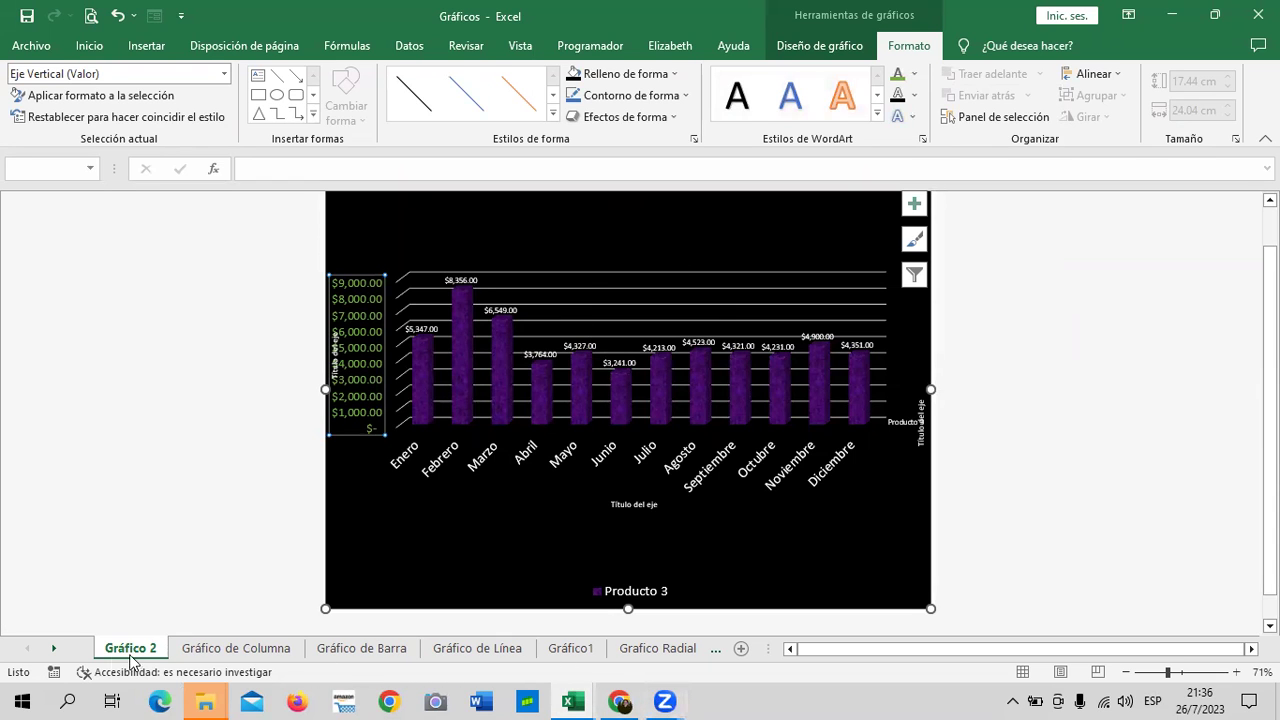
{"action": "left_click", "coordinate": [219, 652]}
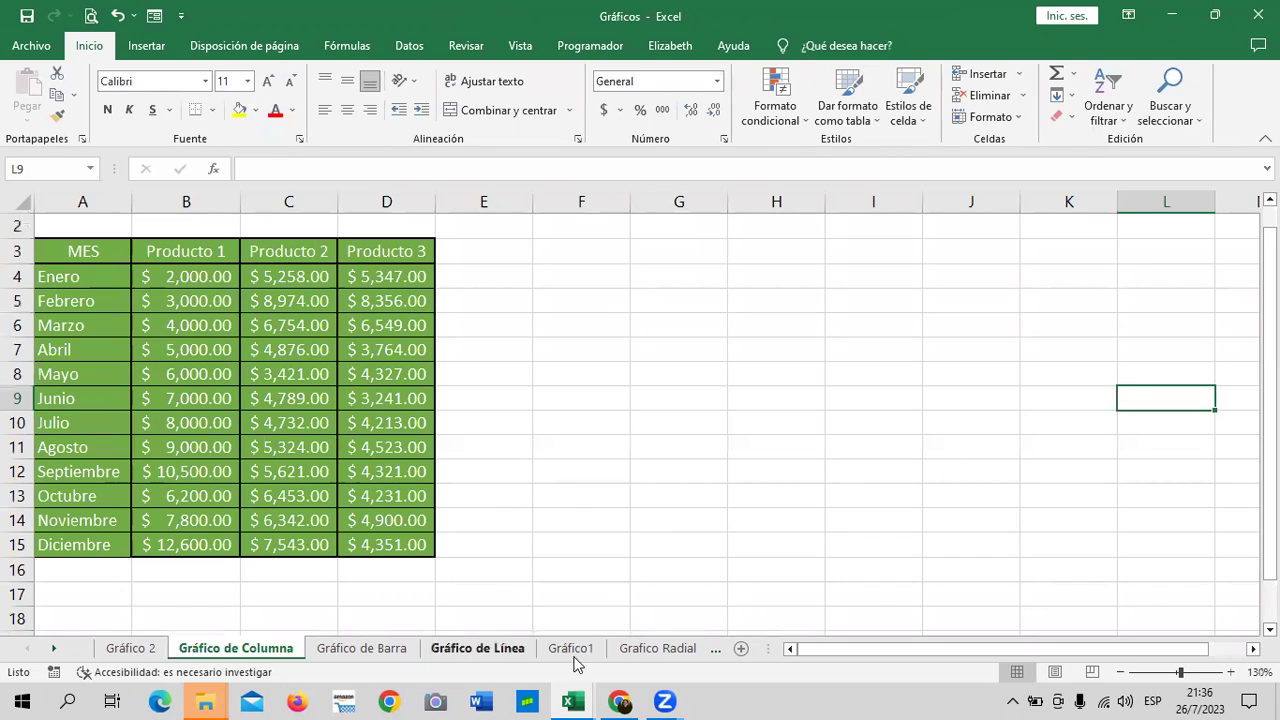
{"action": "left_click", "coordinate": [131, 648]}
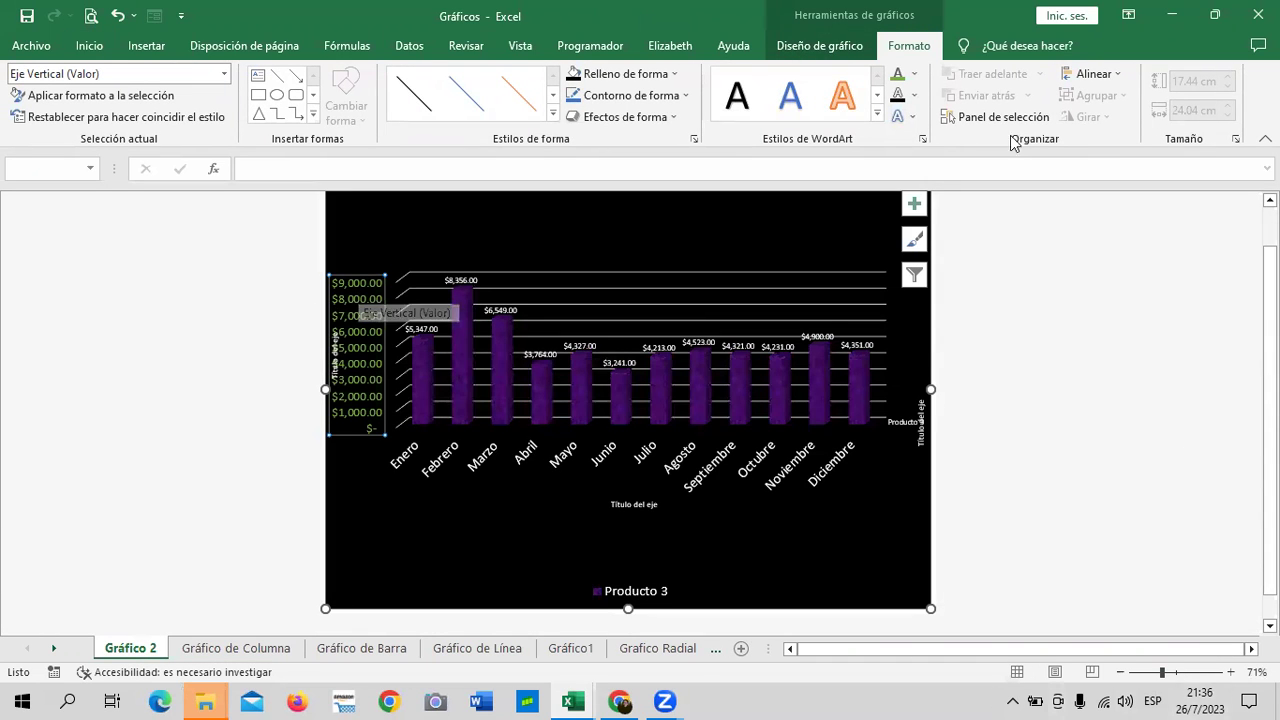
{"action": "left_click", "coordinate": [636, 228]}
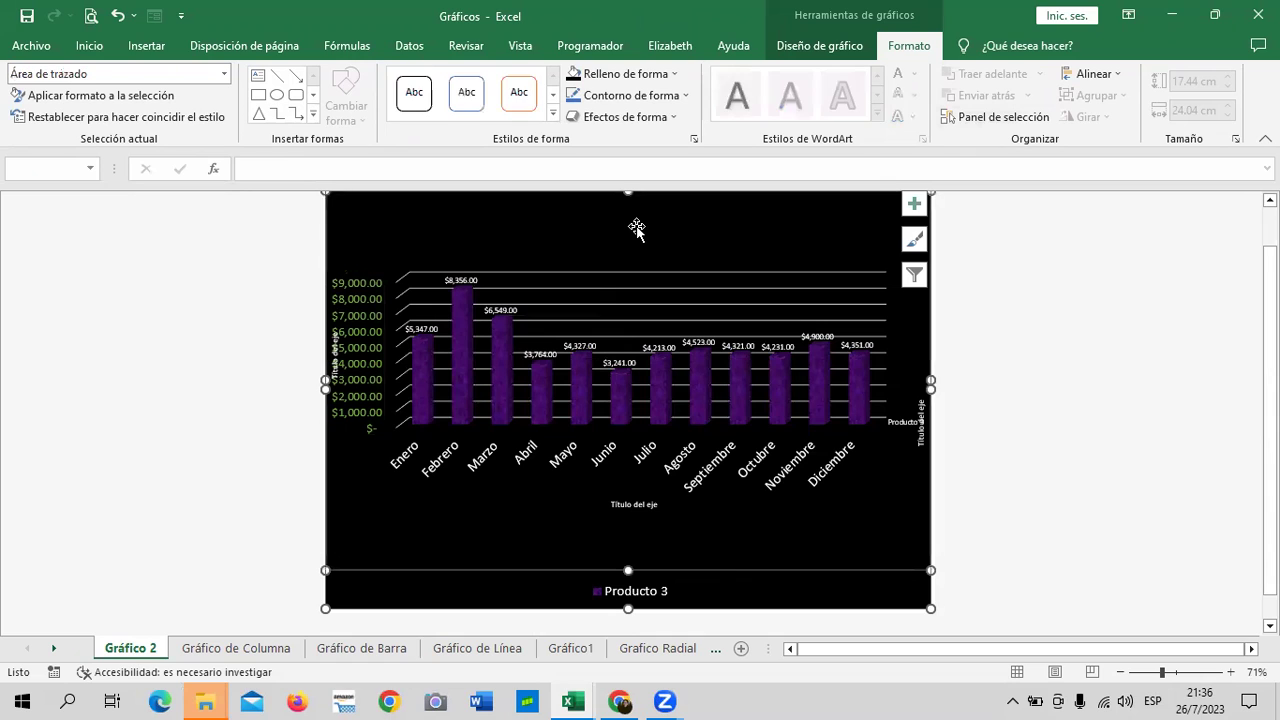
{"action": "left_click", "coordinate": [348, 359]}
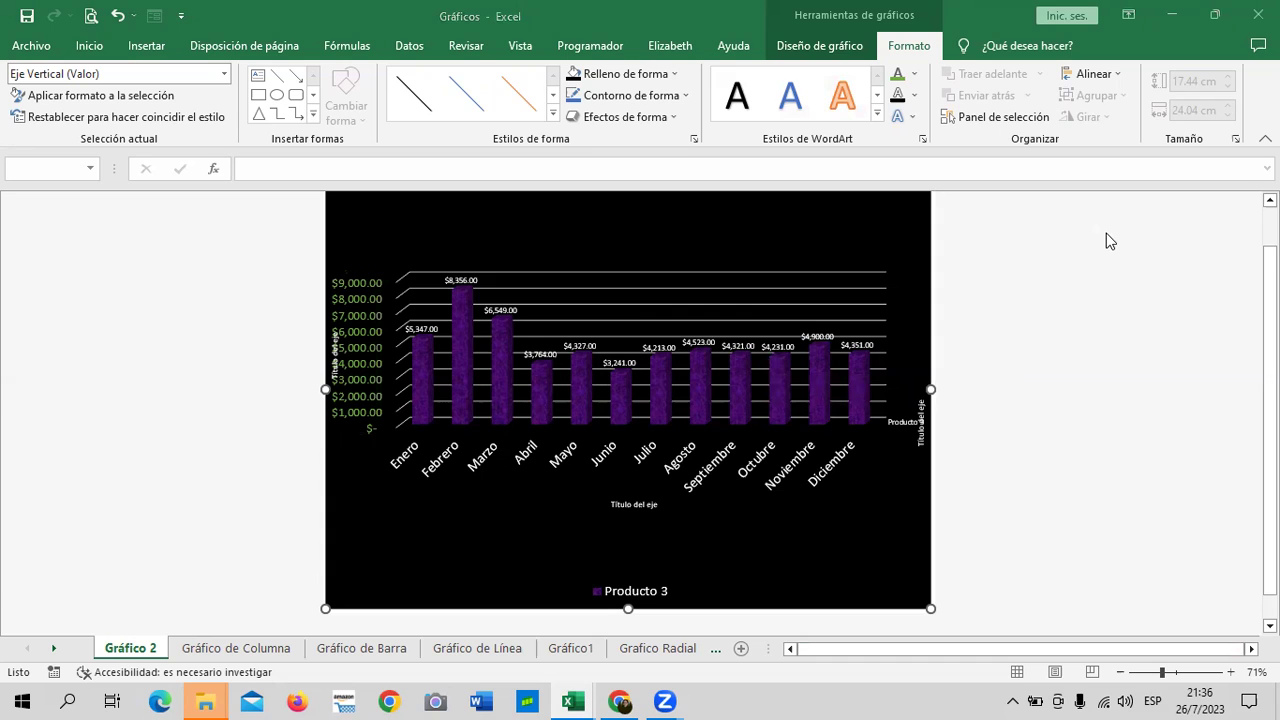
{"action": "left_click", "coordinate": [370, 323]}
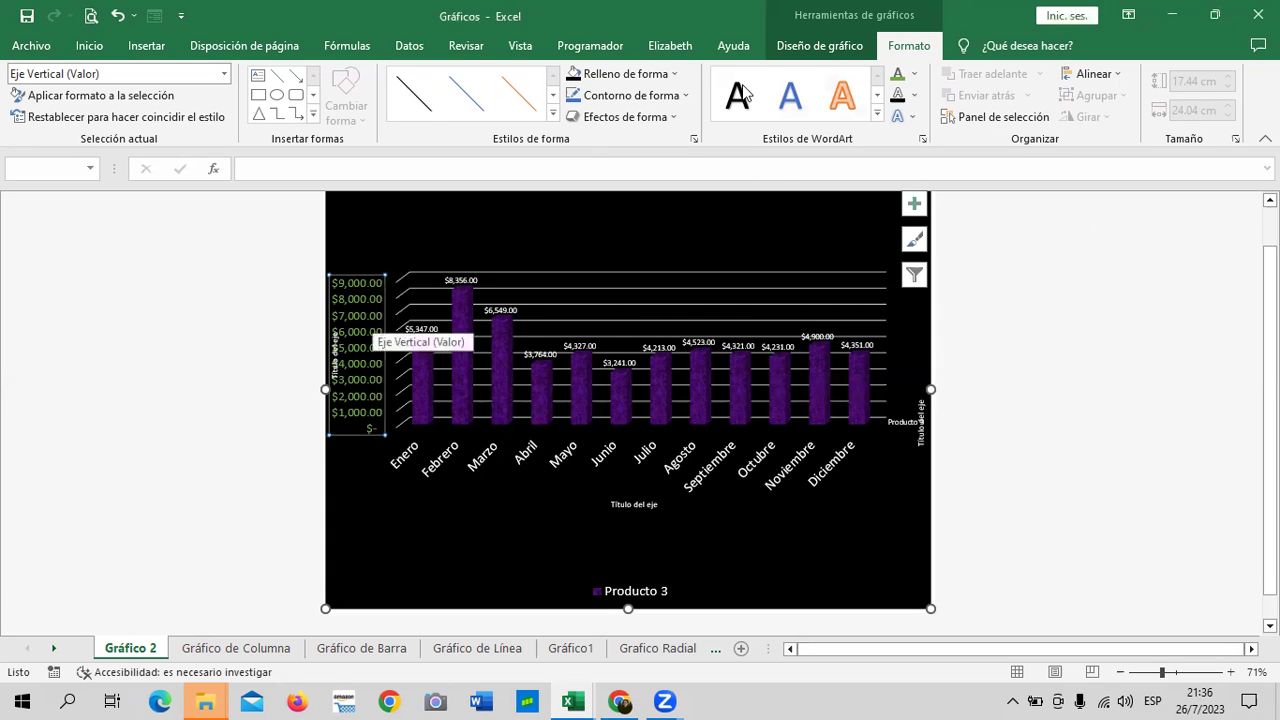
{"action": "left_click", "coordinate": [916, 78]}
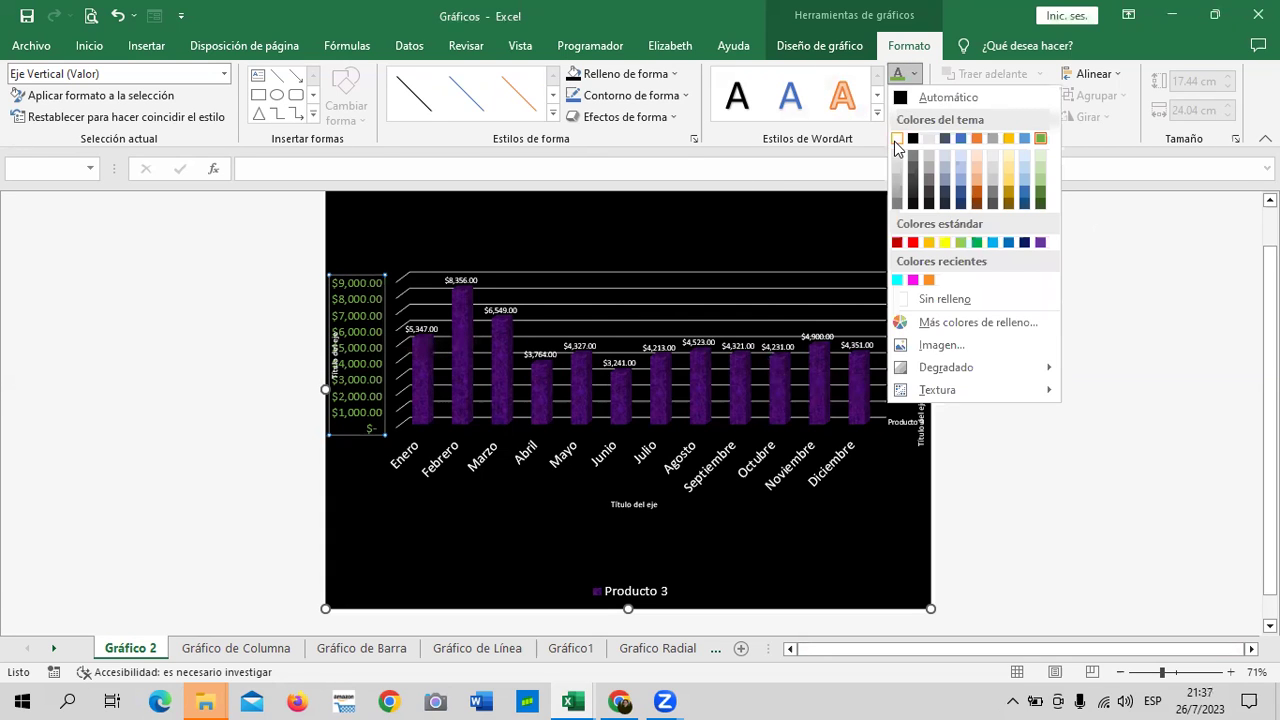
{"action": "left_click", "coordinate": [895, 141]}
{"action": "left_click", "coordinate": [740, 232]}
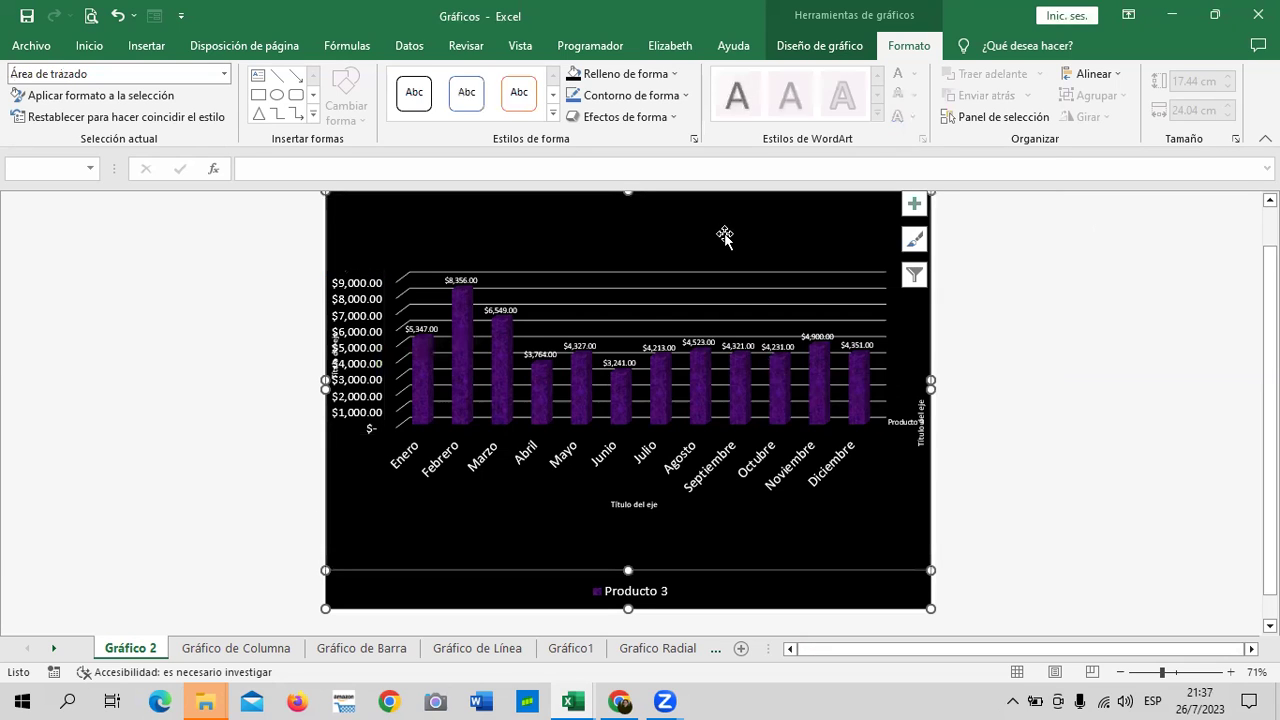
- Fill the Producto 3 columns with the grey granite texture
{"action": "left_click", "coordinate": [849, 405]}
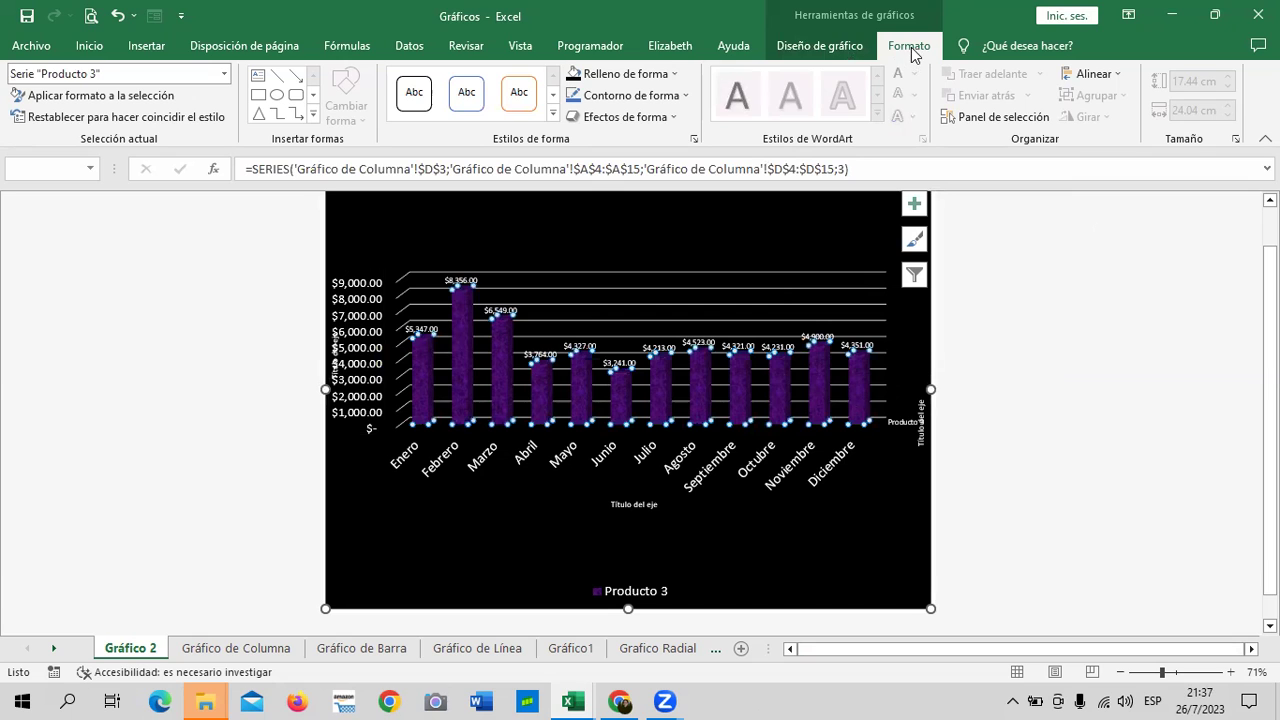
{"action": "left_click", "coordinate": [675, 74]}
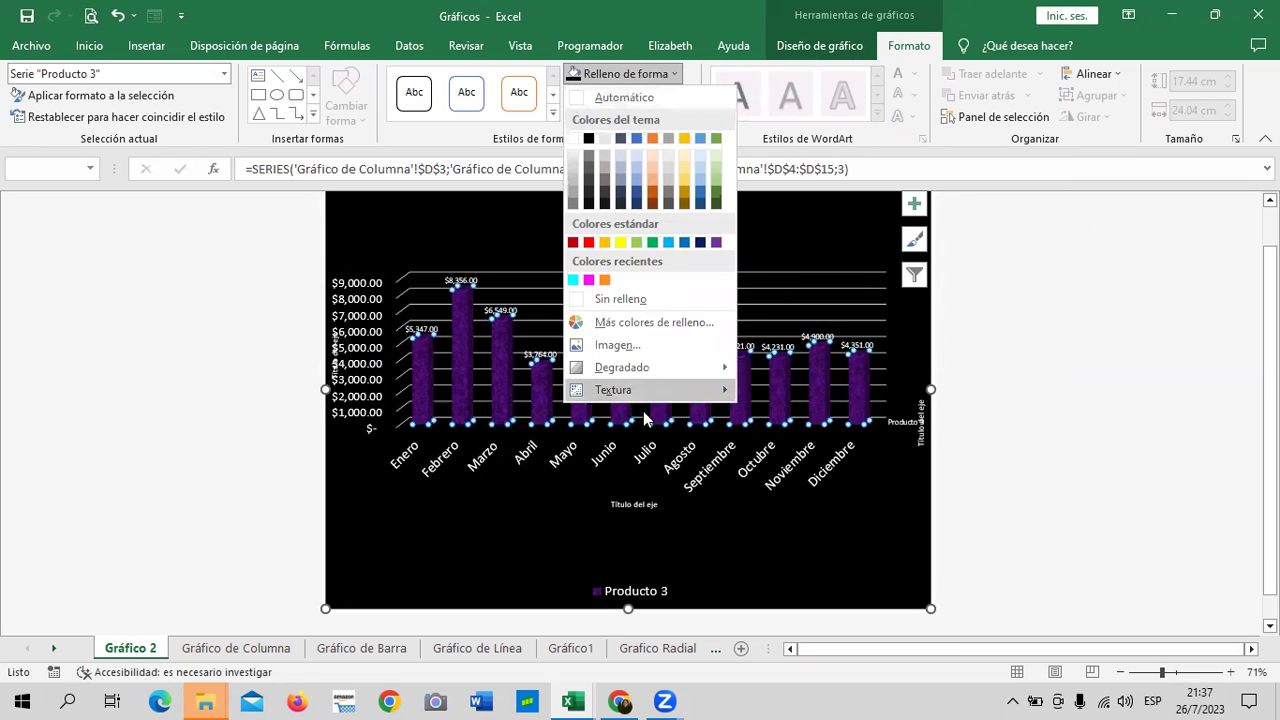
{"action": "mouse_move", "coordinate": [663, 392]}
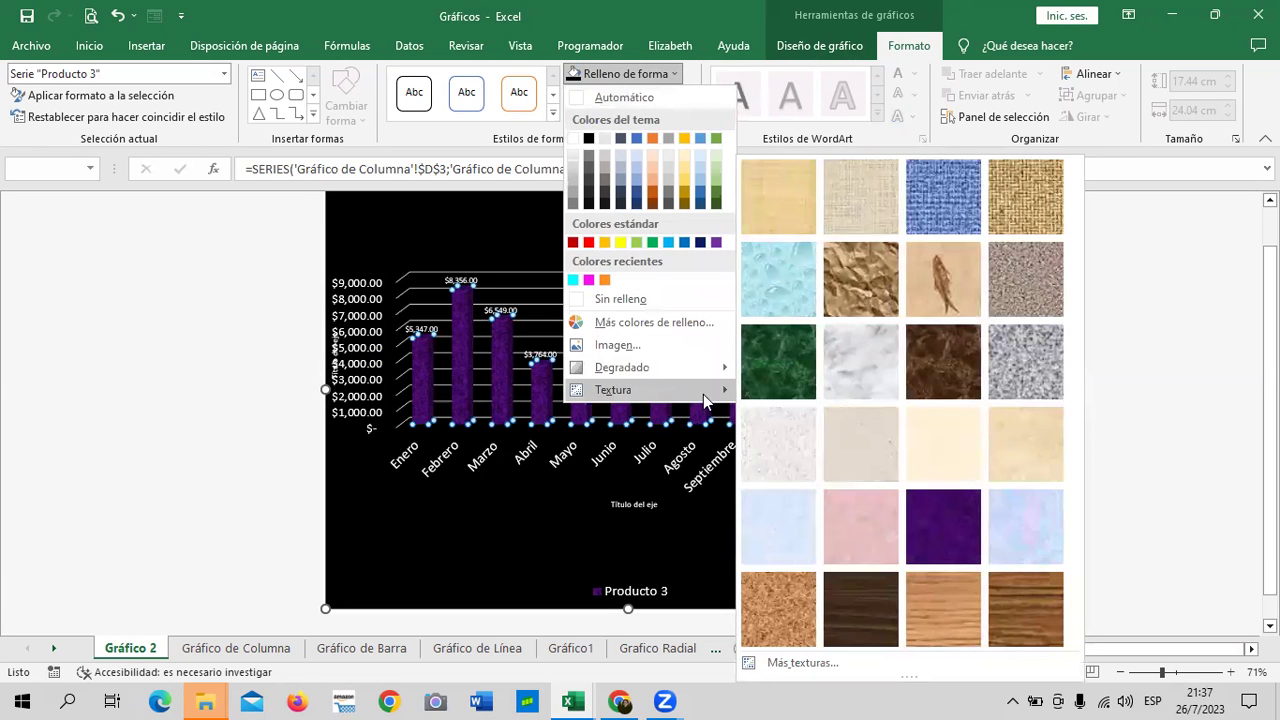
{"action": "left_click", "coordinate": [1018, 370]}
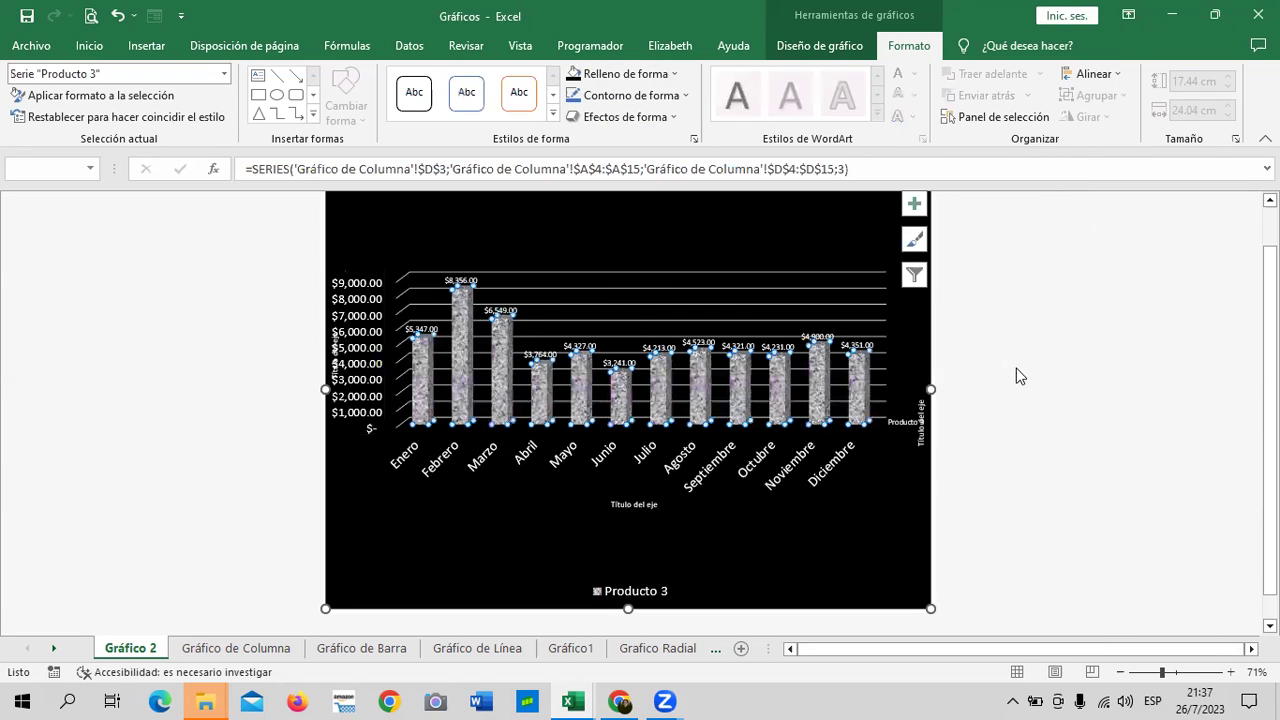
- Filter the chart to show all three Producto series again
{"action": "left_click", "coordinate": [914, 274]}
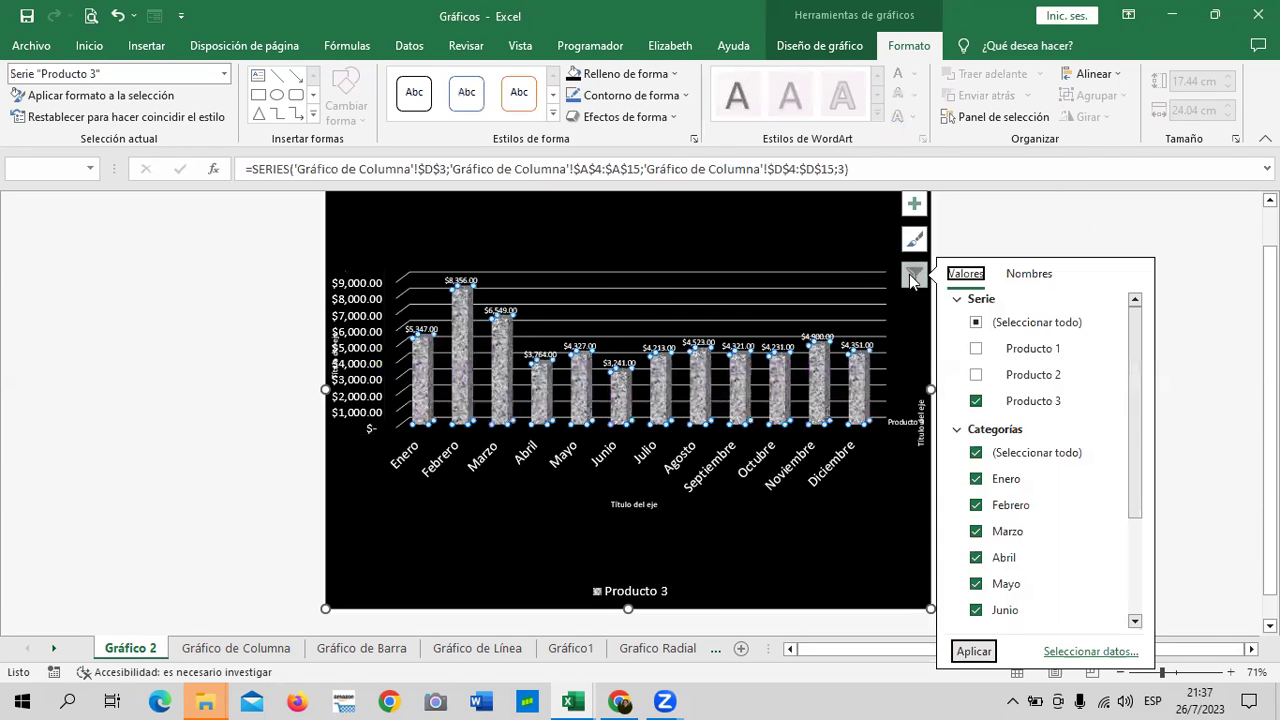
{"action": "left_click", "coordinate": [976, 322]}
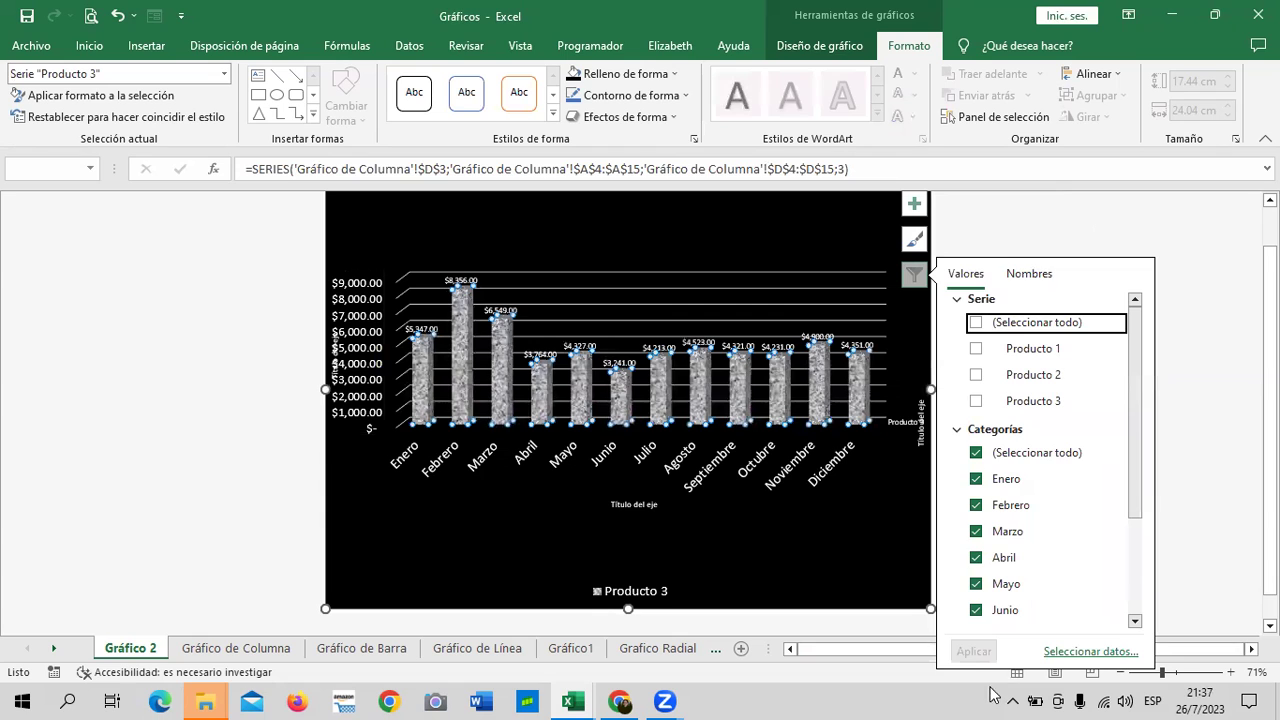
{"action": "left_click", "coordinate": [976, 322]}
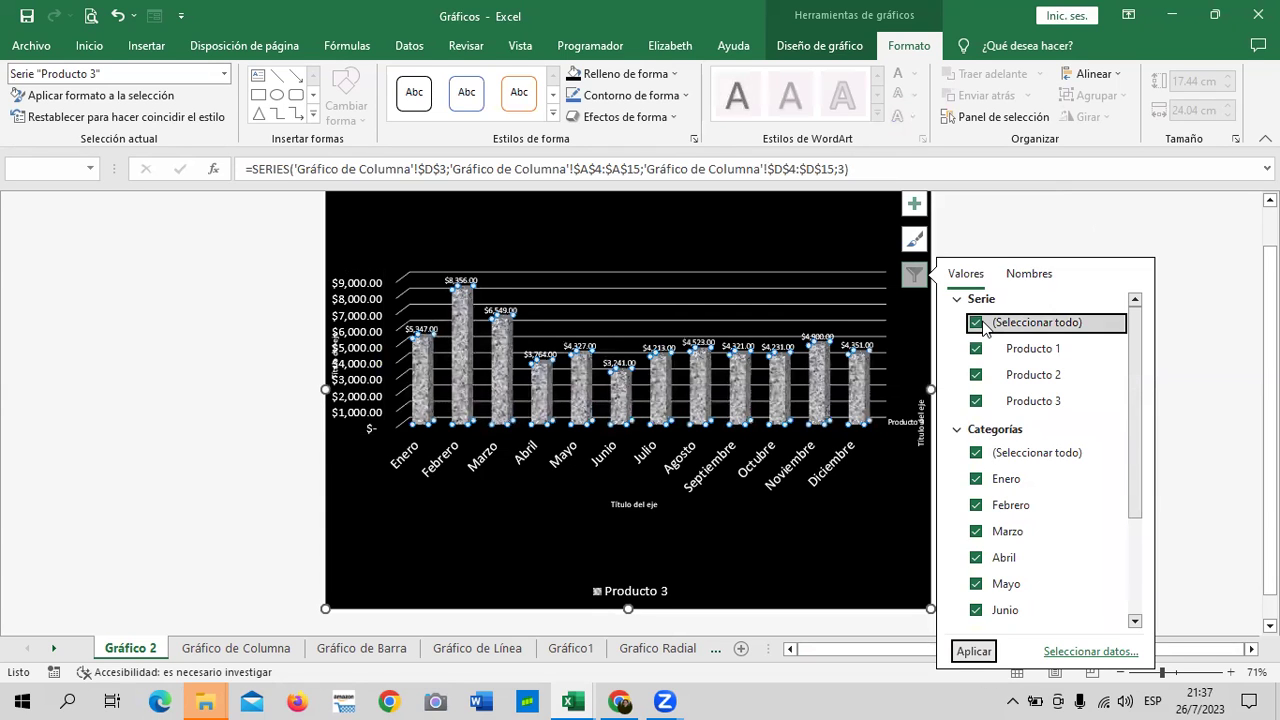
{"action": "left_click", "coordinate": [971, 651]}
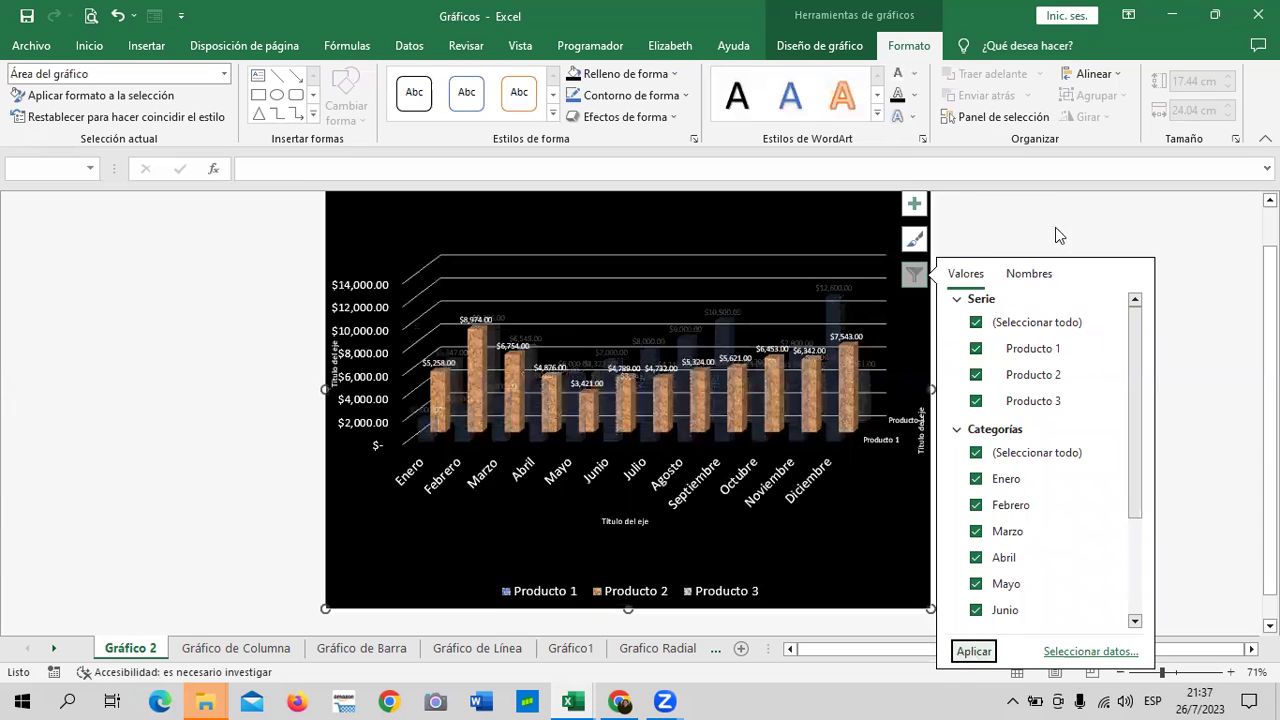
{"action": "left_click", "coordinate": [1091, 216]}
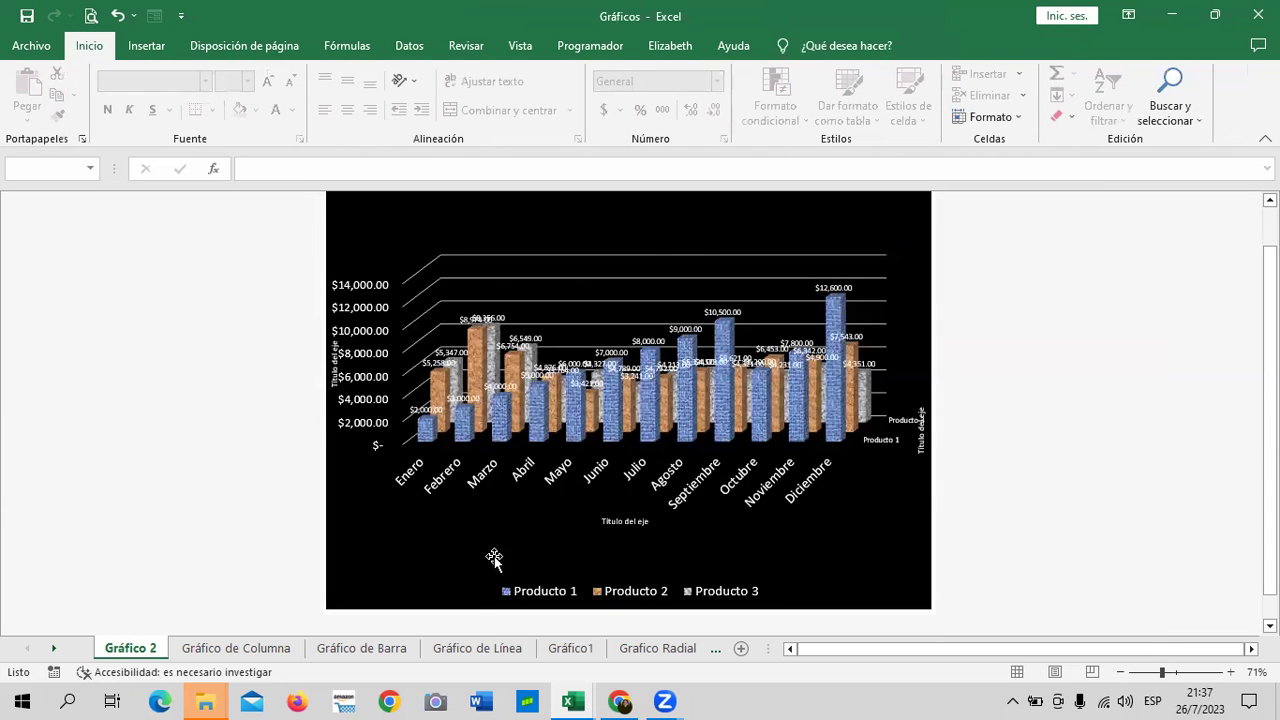
- Show only Enero, Febrero, Marzo, Abril, Mayo and Junio in the chart
{"action": "left_click", "coordinate": [730, 230]}
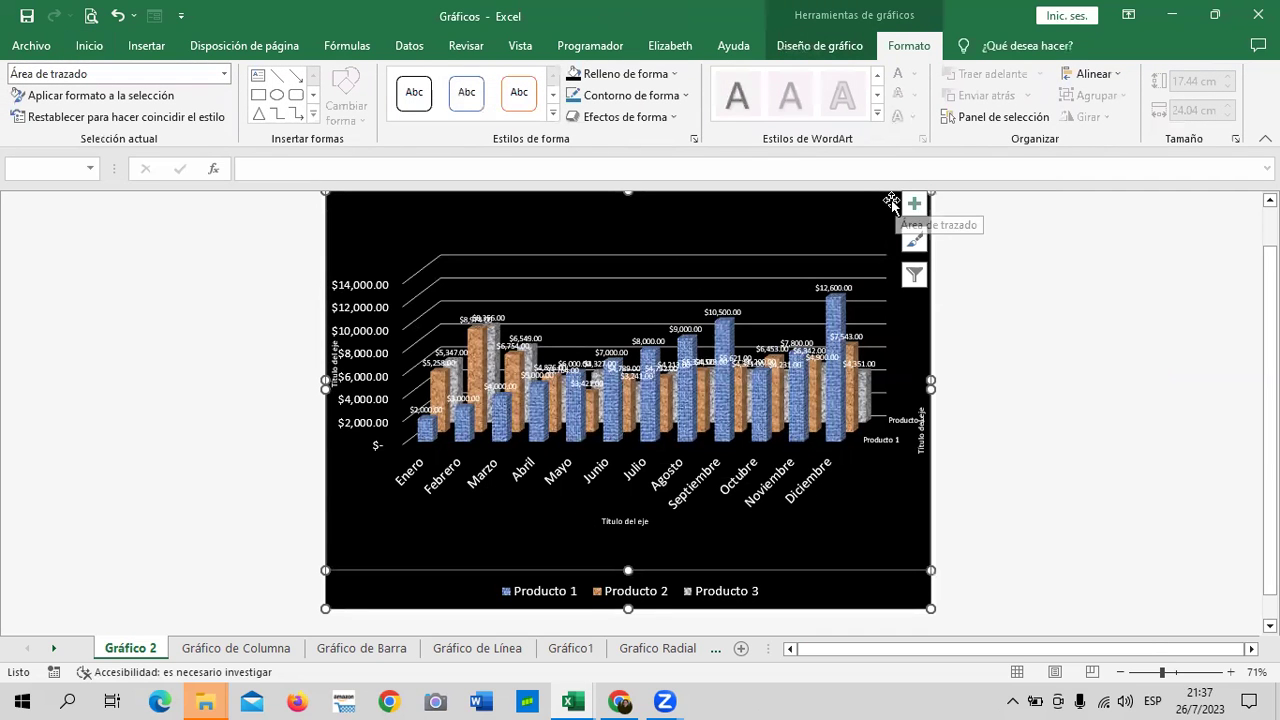
{"action": "left_click", "coordinate": [916, 272]}
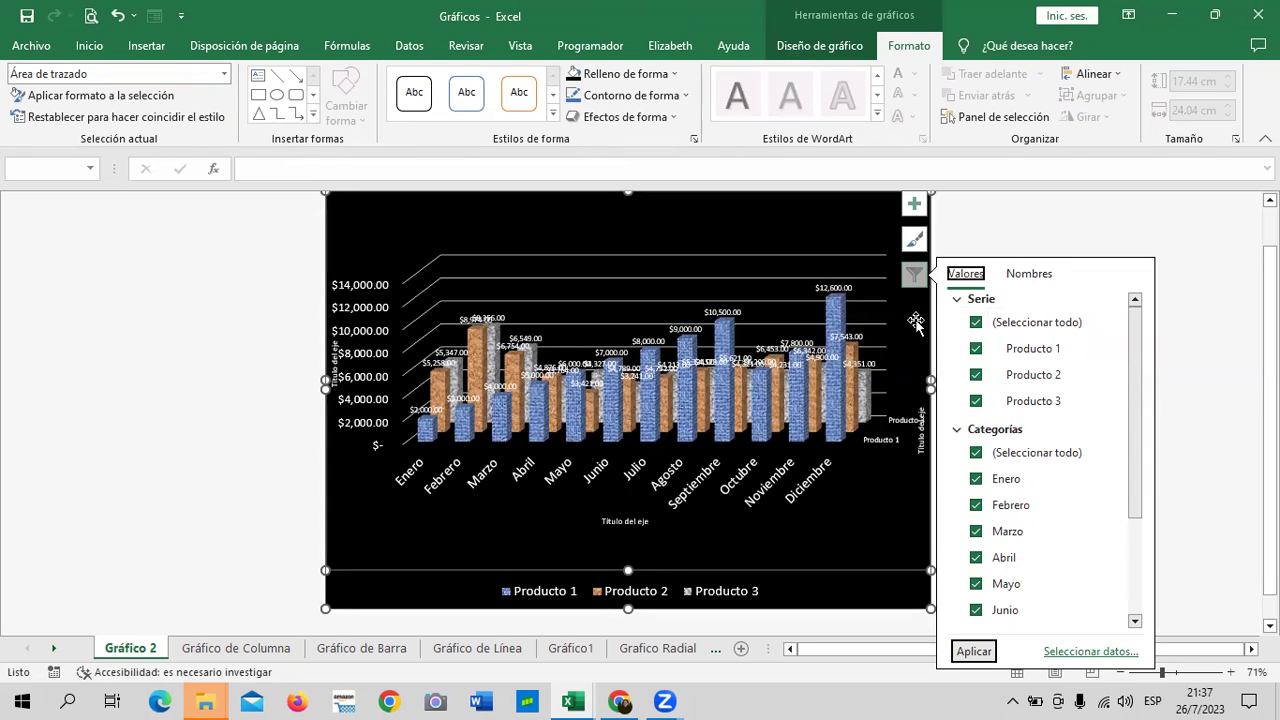
{"action": "left_click_drag", "start_coordinate": [1137, 460], "coordinate": [1118, 580]}
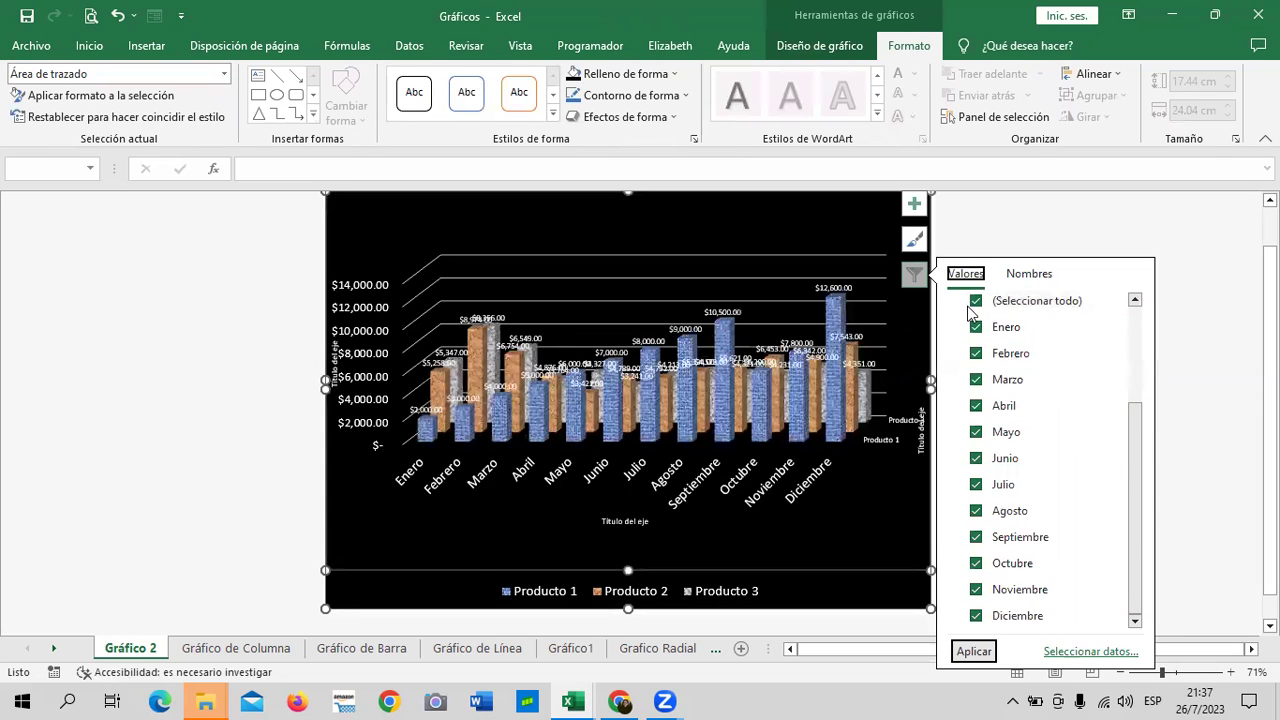
{"action": "left_click", "coordinate": [978, 301]}
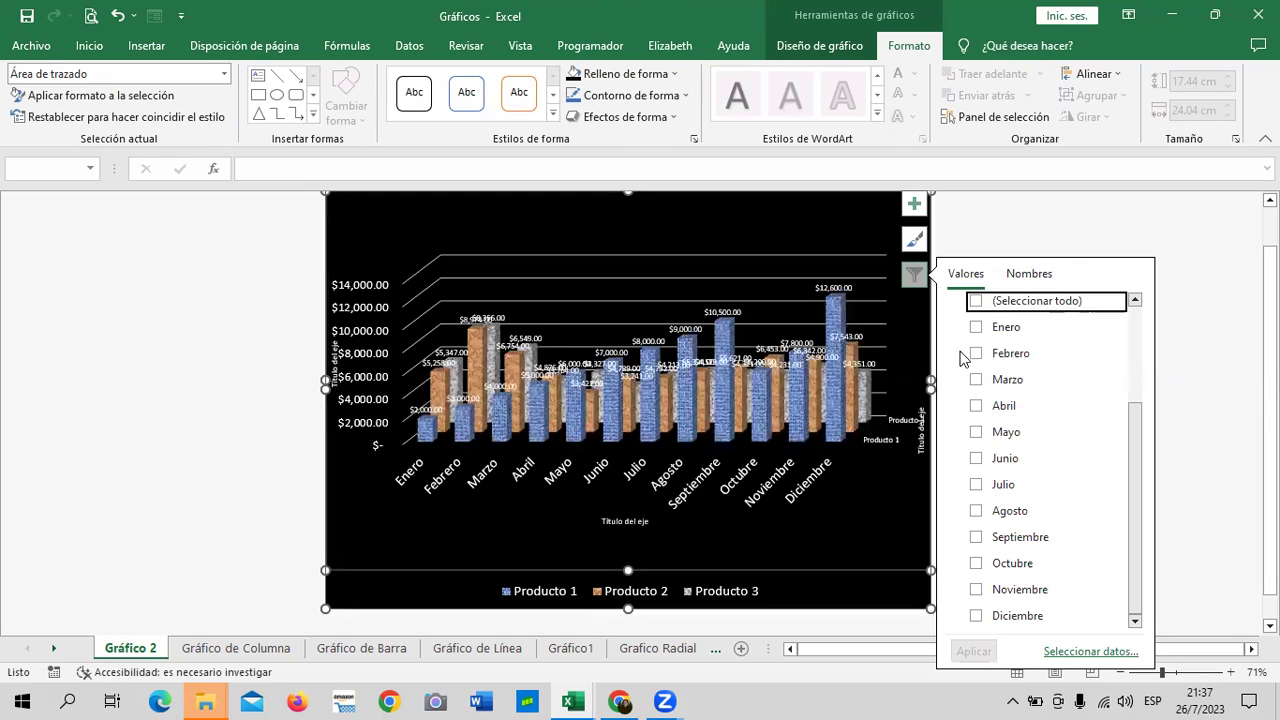
{"action": "left_click", "coordinate": [976, 327]}
{"action": "left_click", "coordinate": [976, 353]}
{"action": "left_click", "coordinate": [976, 379]}
{"action": "left_click", "coordinate": [988, 406]}
{"action": "left_click", "coordinate": [988, 432]}
{"action": "left_click", "coordinate": [988, 458]}
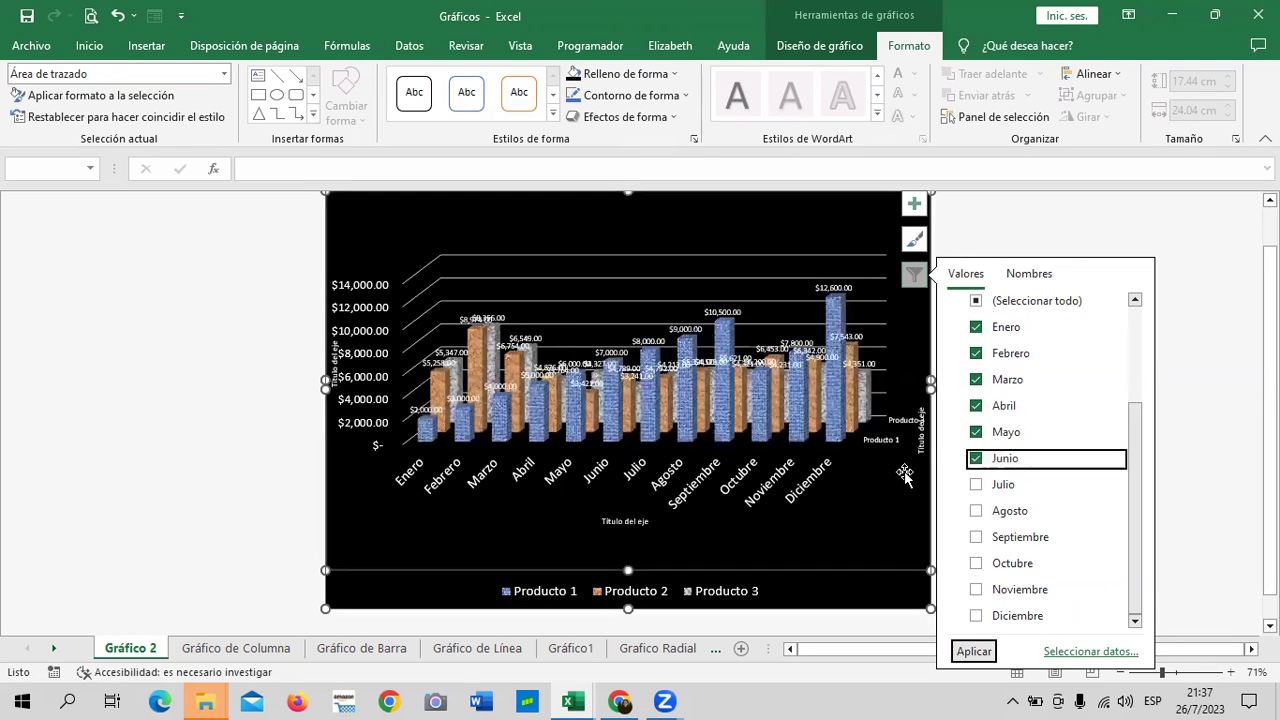
{"action": "left_click", "coordinate": [972, 651]}
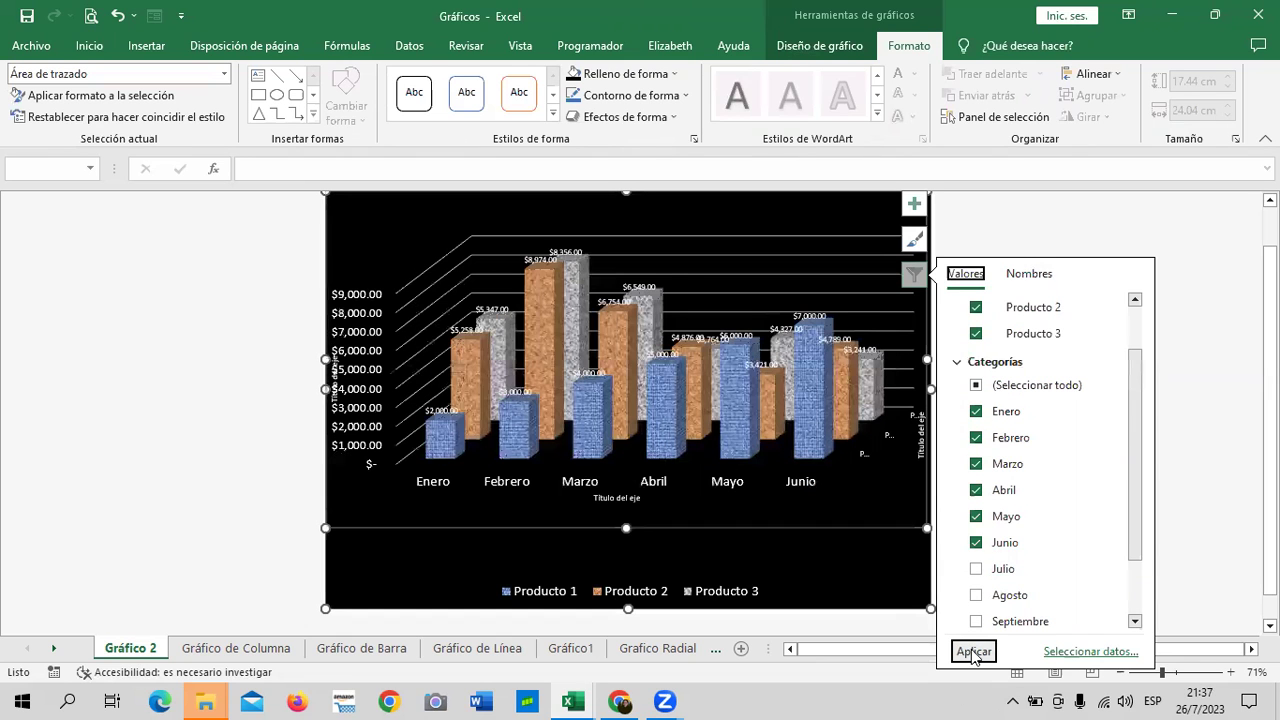
{"action": "left_click", "coordinate": [1194, 309]}
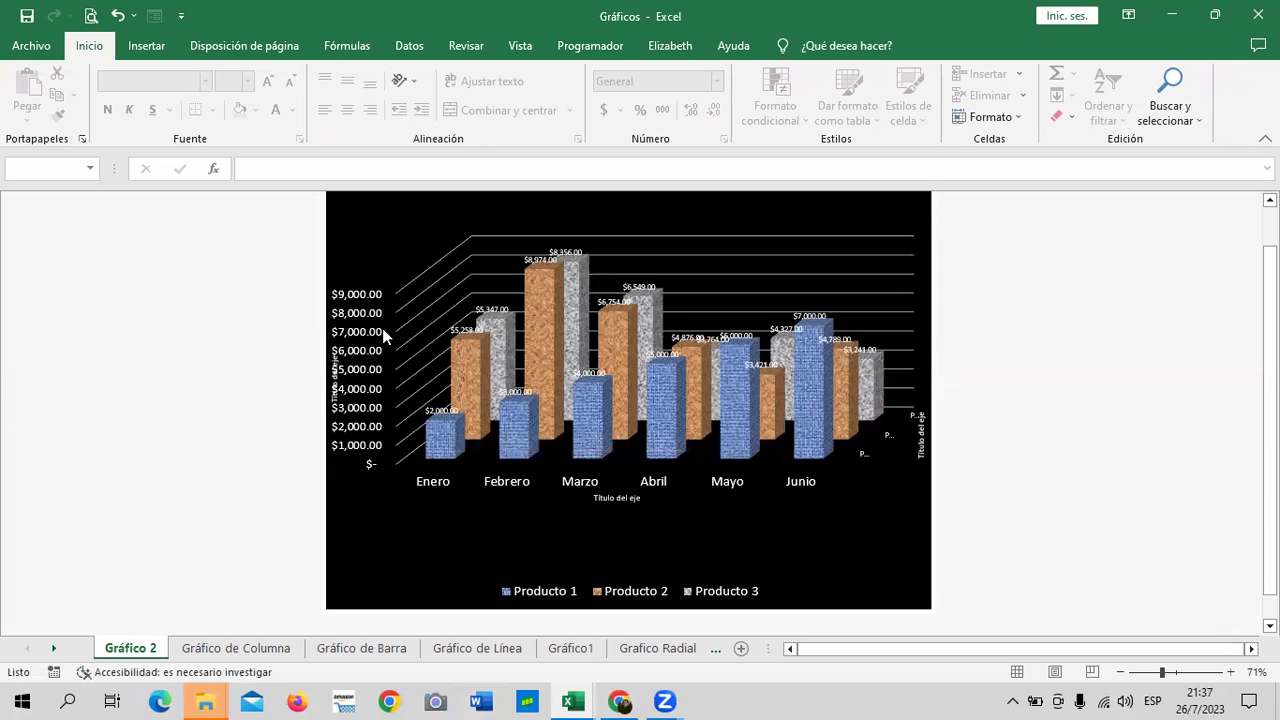
- Remove the data value labels from the chart's bars
{"action": "left_click", "coordinate": [874, 217]}
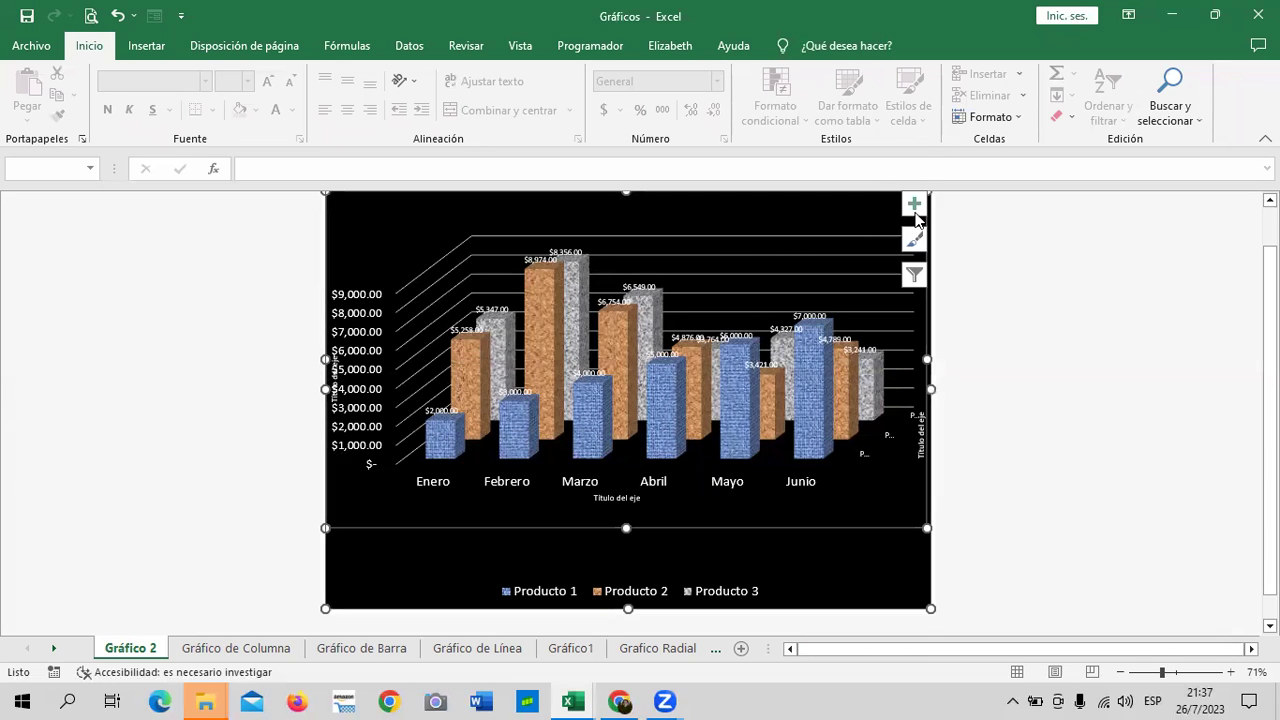
{"action": "left_click", "coordinate": [914, 206]}
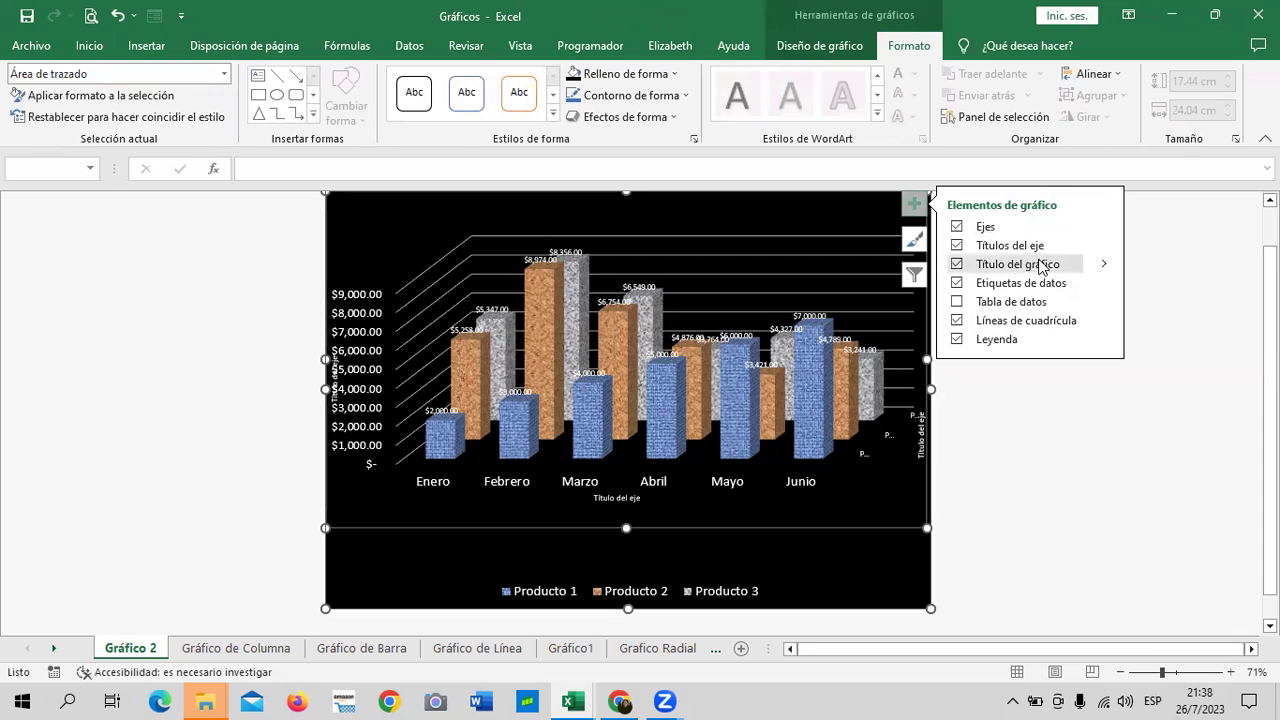
{"action": "left_click", "coordinate": [958, 284]}
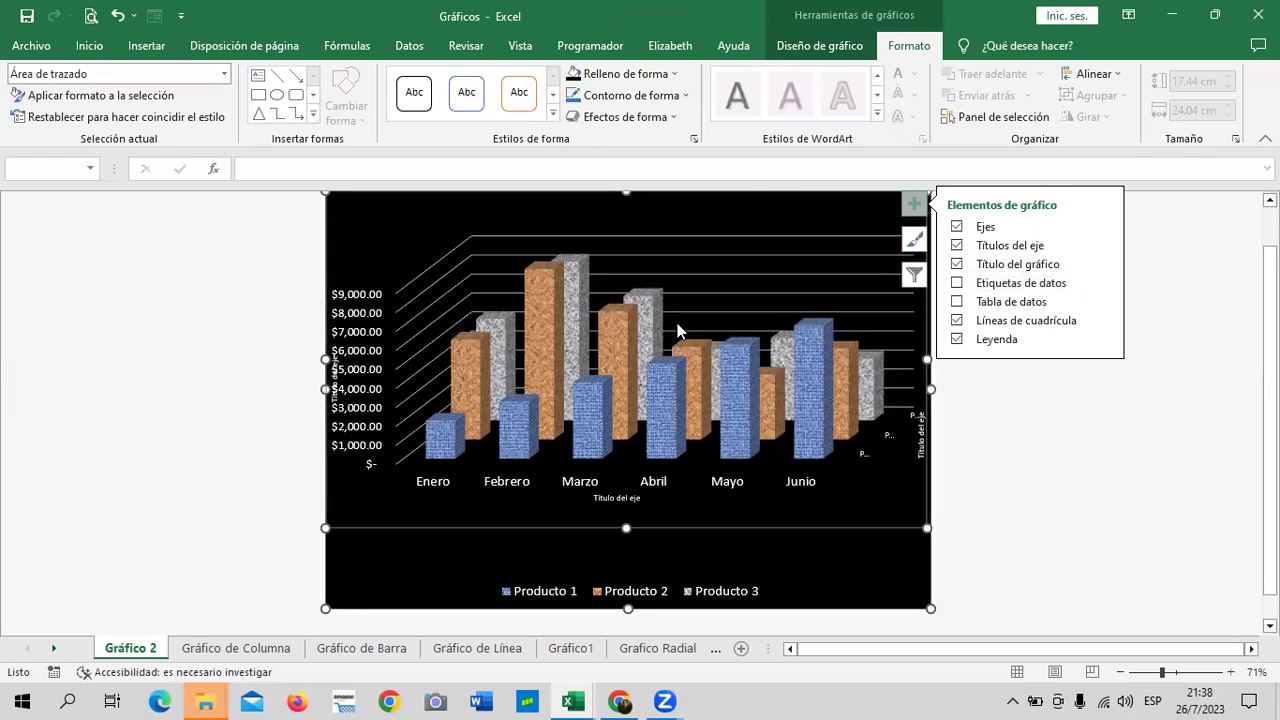
- Toggle the horizontal gridlines off and on to compare the chart with and without them
{"action": "mouse_move", "coordinate": [575, 288]}
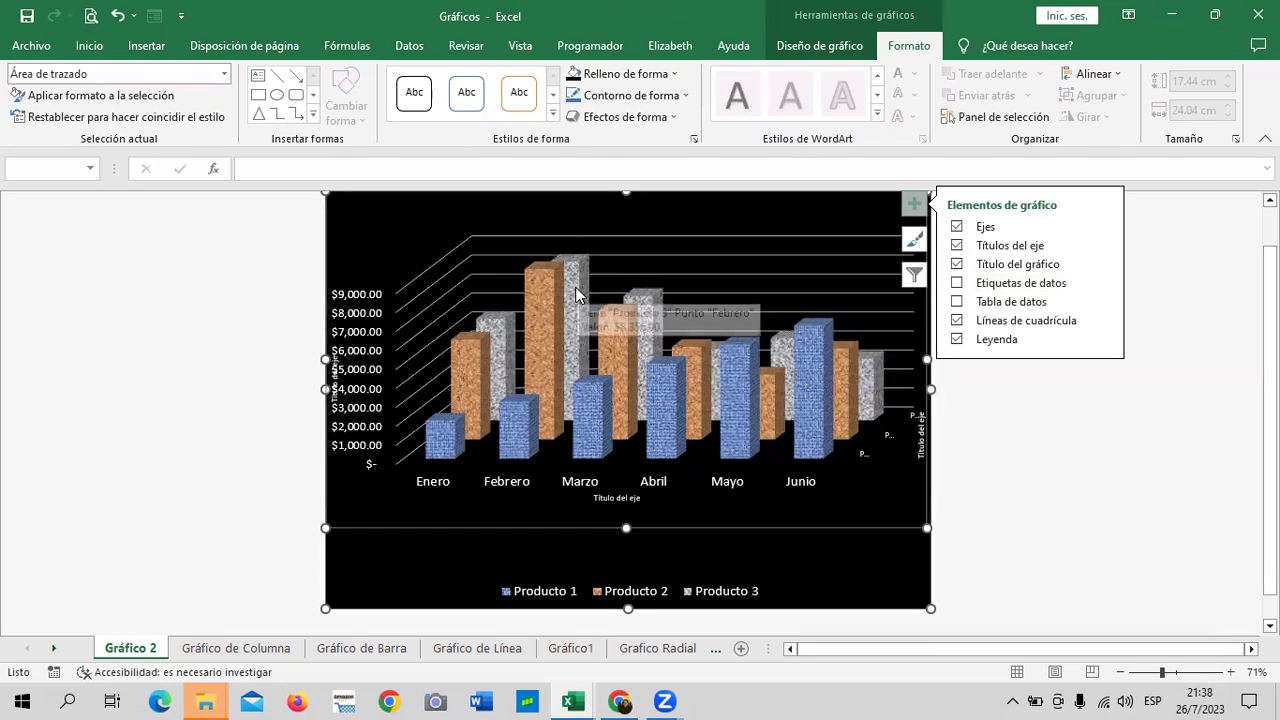
{"action": "left_click", "coordinate": [958, 321]}
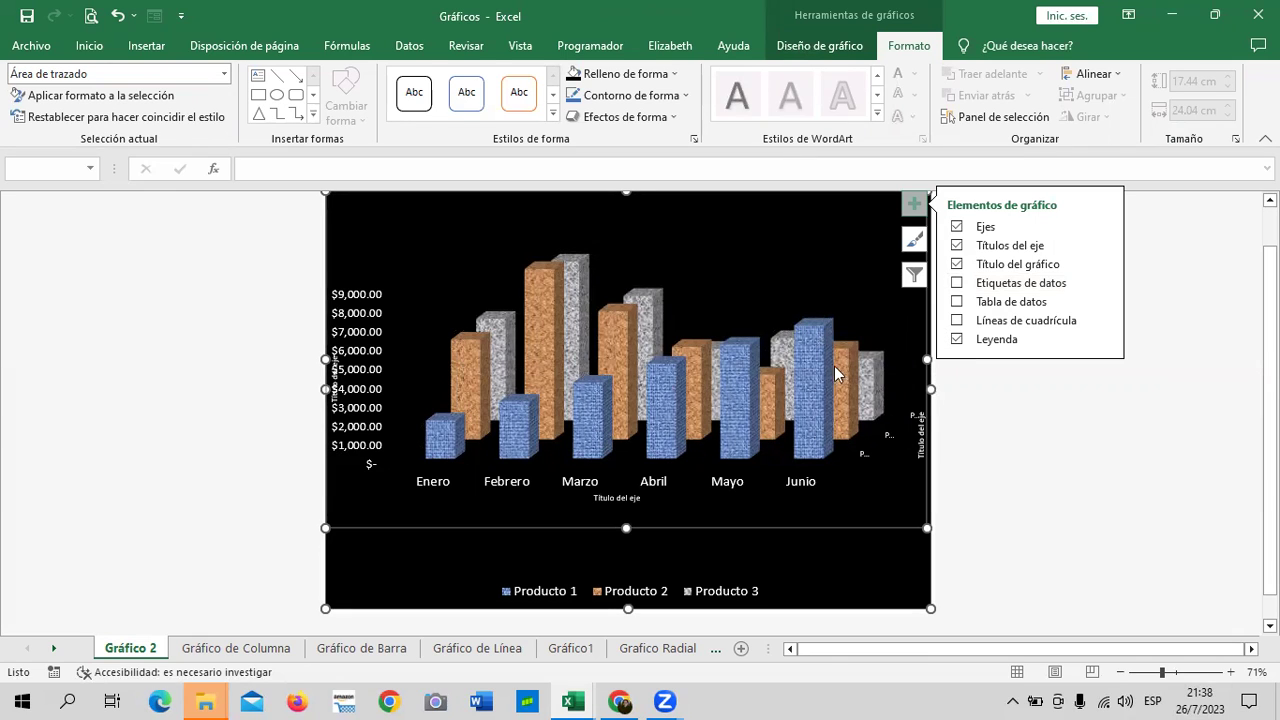
{"action": "left_click", "coordinate": [978, 321]}
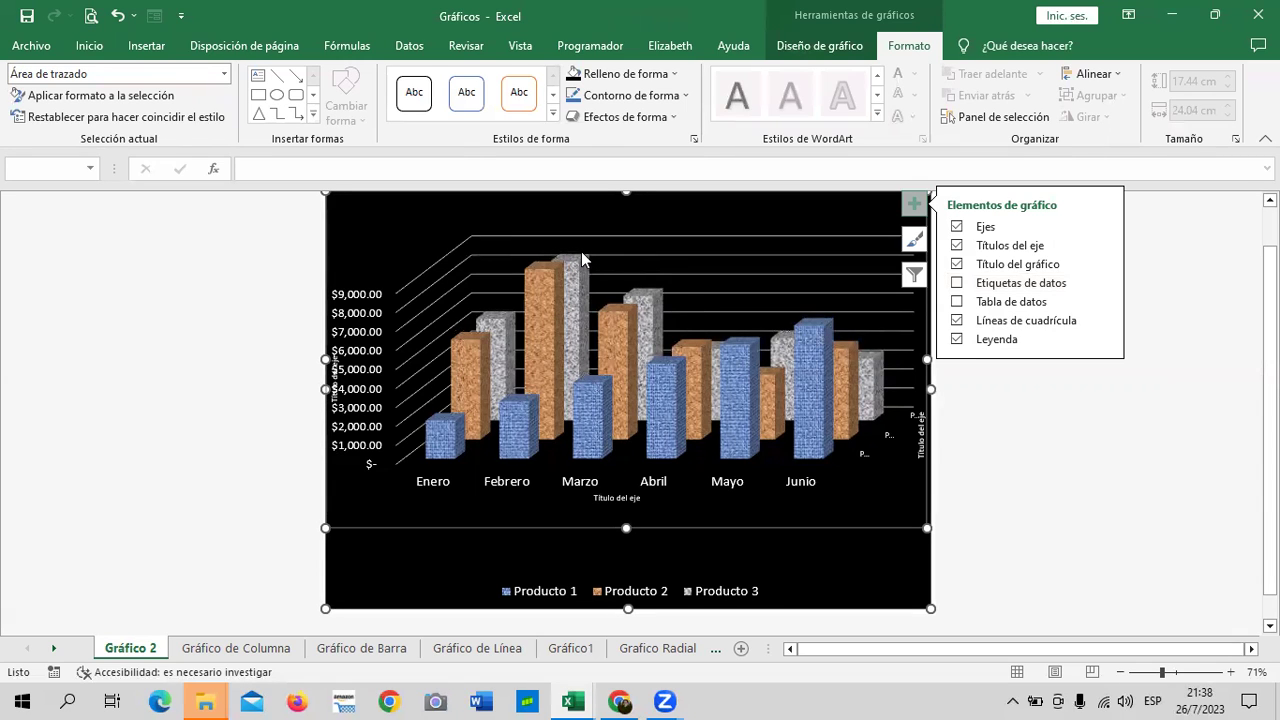
{"action": "mouse_move", "coordinate": [583, 258]}
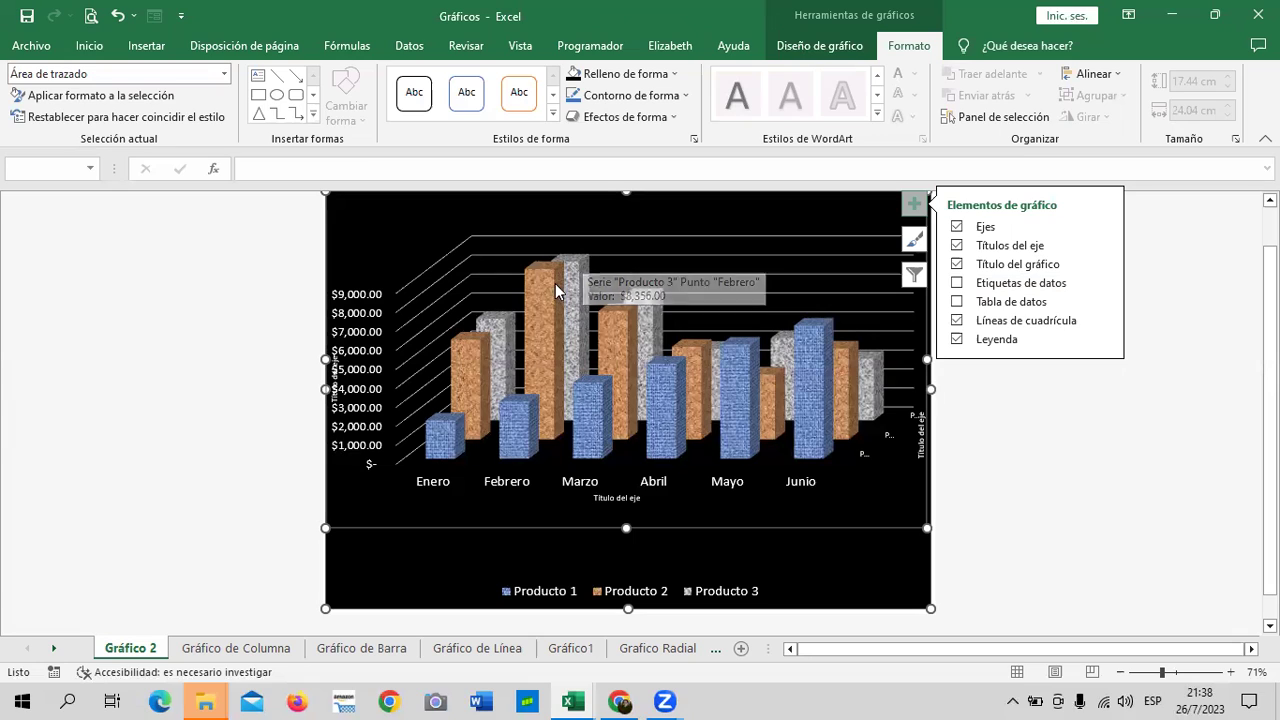
{"action": "mouse_move", "coordinate": [546, 292]}
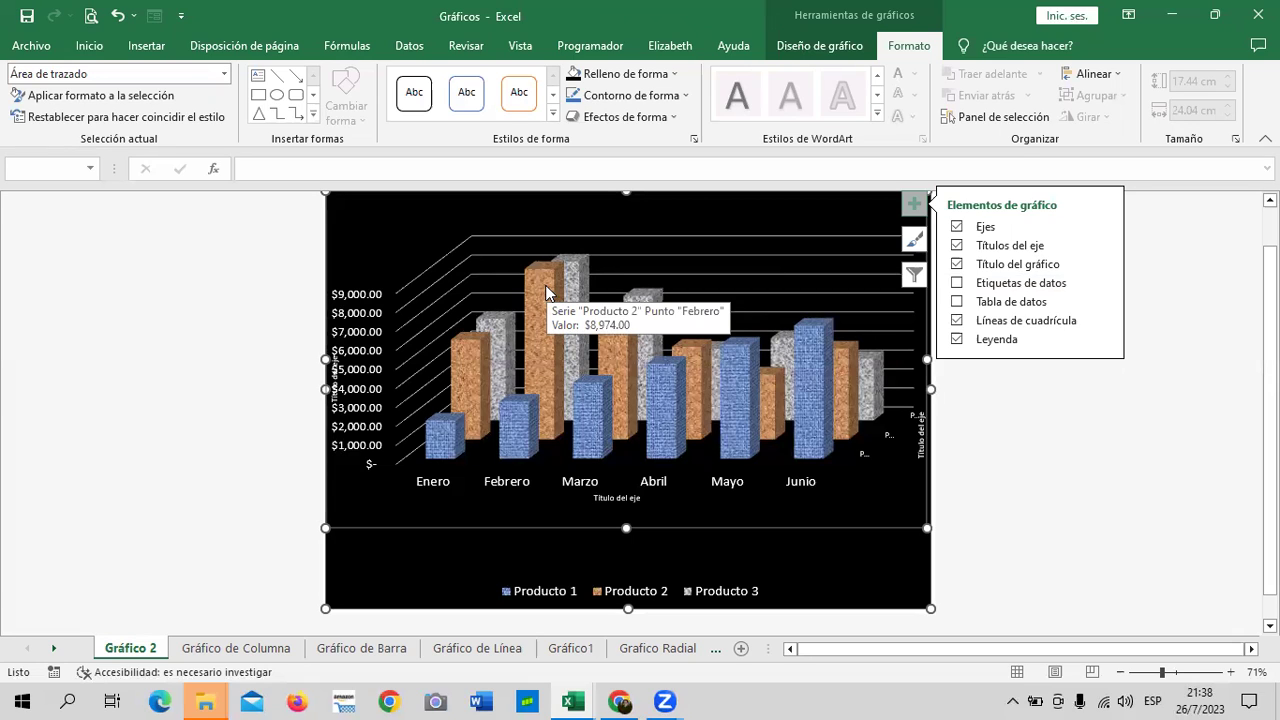
{"action": "left_click", "coordinate": [975, 322]}
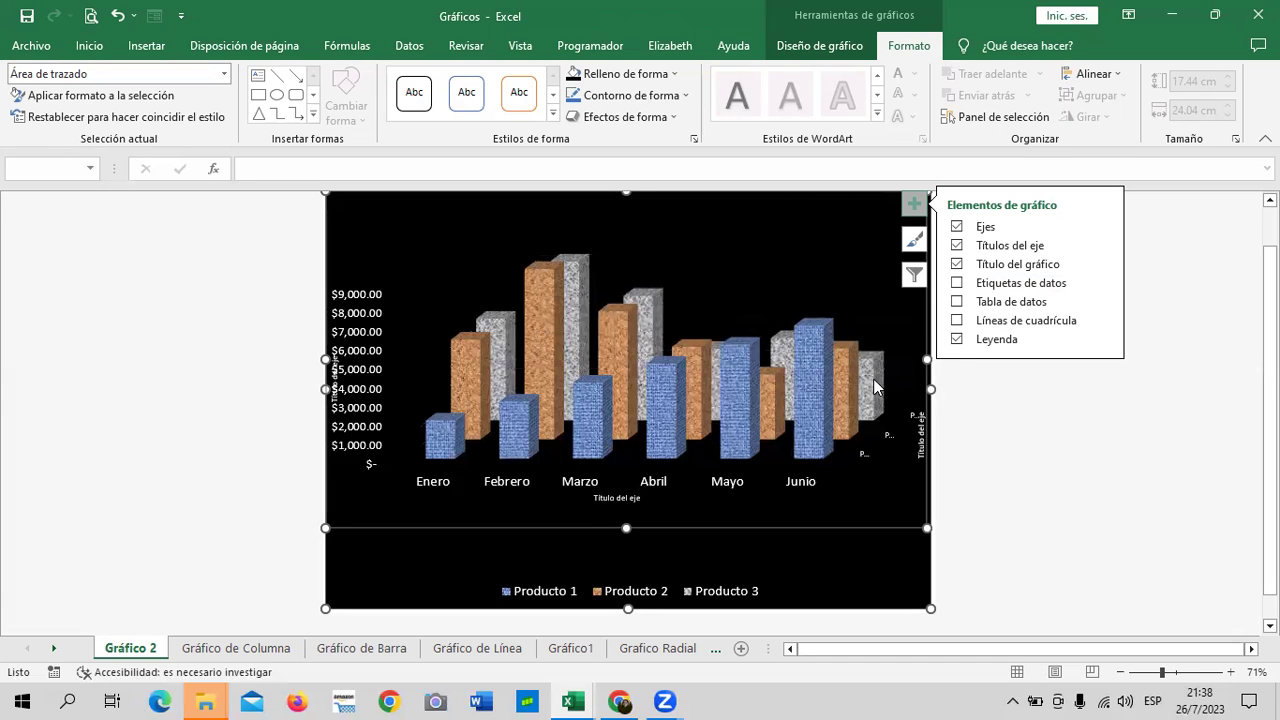
{"action": "mouse_move", "coordinate": [873, 381]}
- Turn the gridlines back on, then briefly add and remove a data table beneath the chart
{"action": "left_click", "coordinate": [1030, 320]}
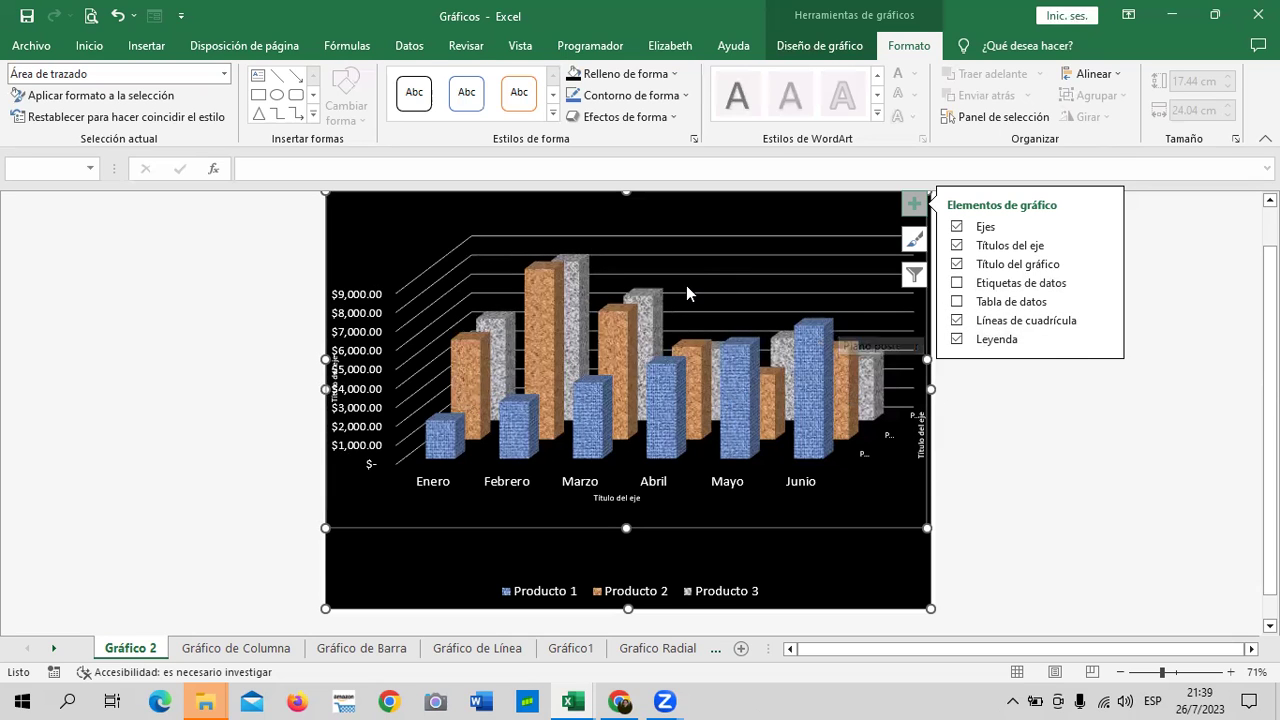
{"action": "left_click", "coordinate": [957, 321]}
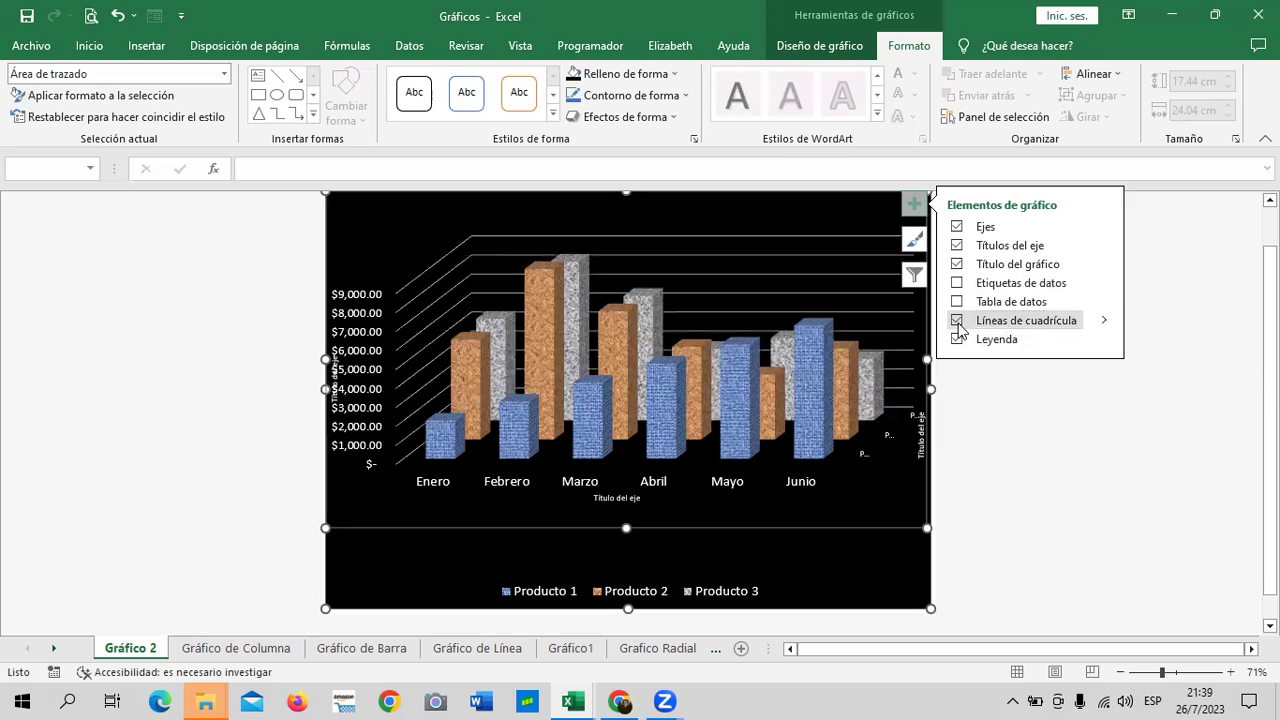
{"action": "left_click", "coordinate": [958, 302]}
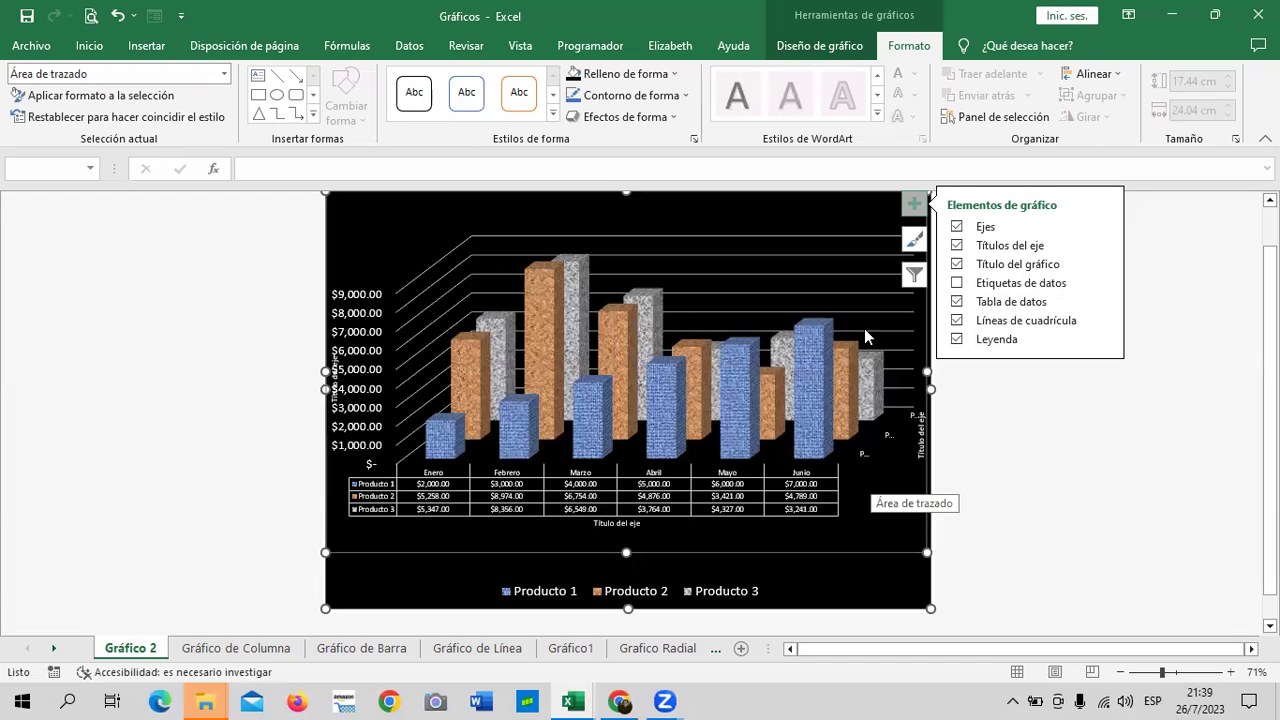
{"action": "left_click", "coordinate": [966, 301]}
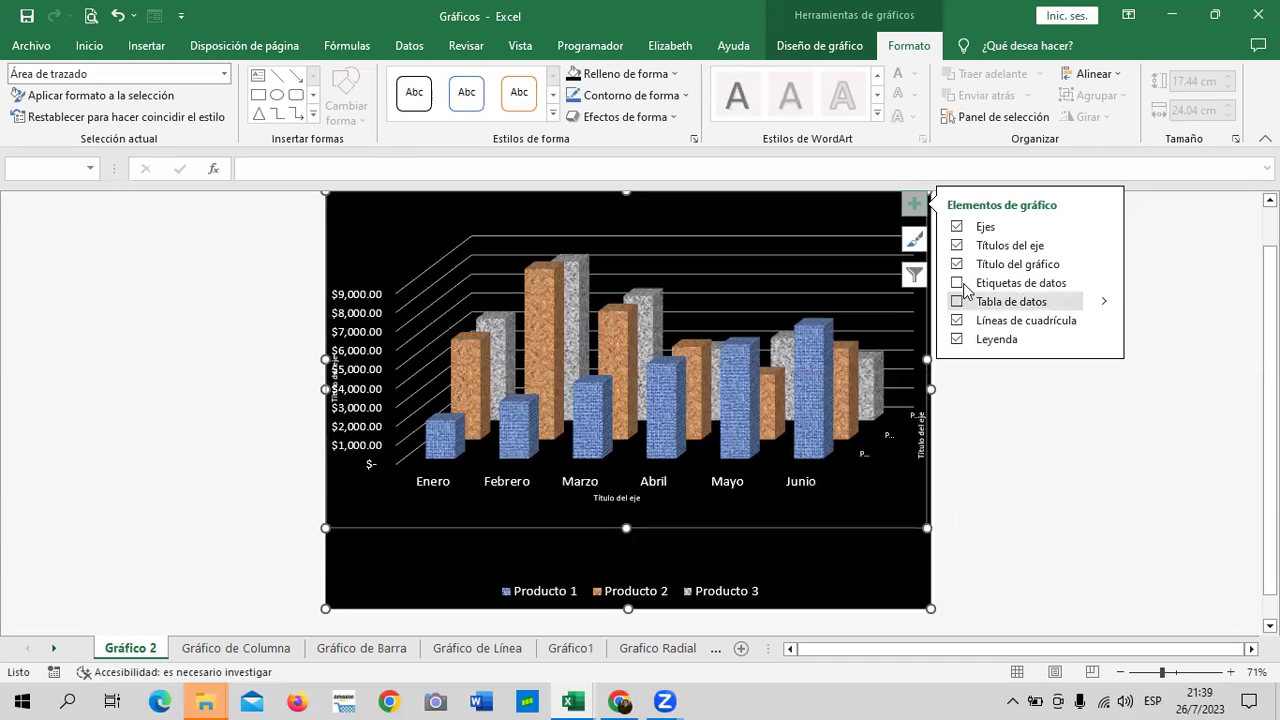
- Add a chart title, then select and delete it so the chart stays untitled
{"action": "left_click", "coordinate": [957, 265]}
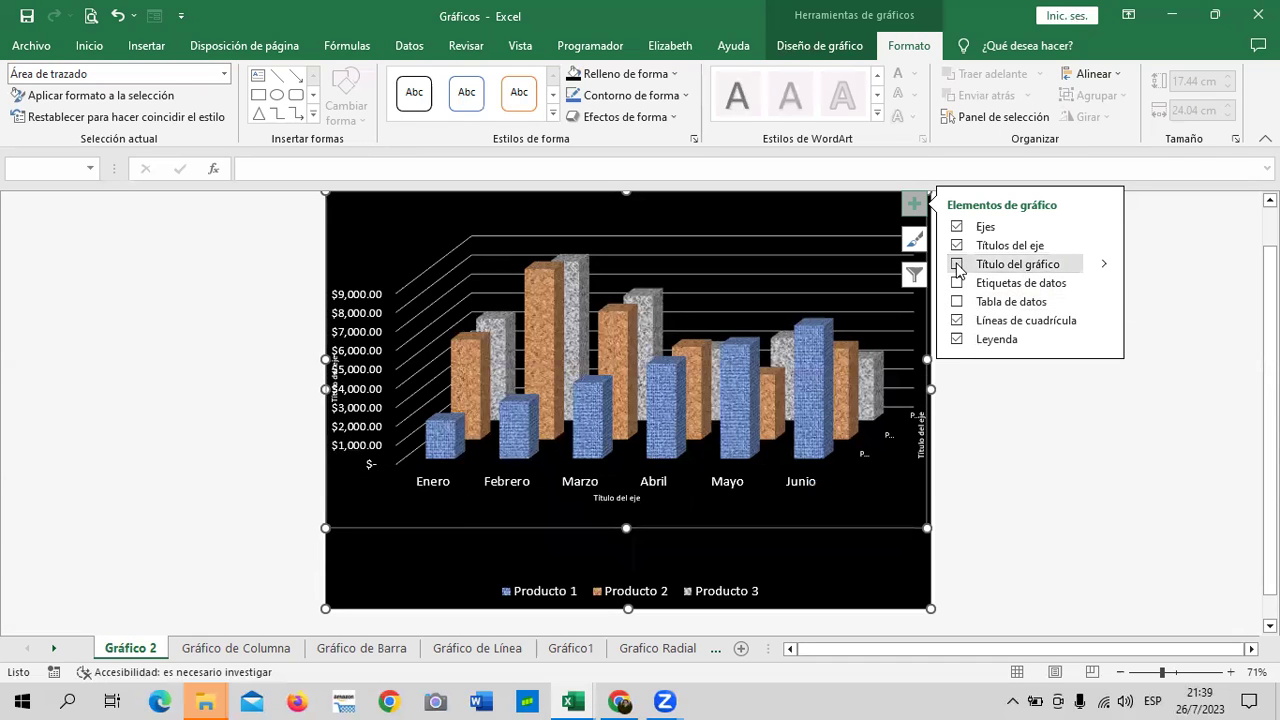
{"action": "left_click", "coordinate": [957, 265]}
{"action": "scroll", "coordinate": [1103, 380], "scroll_direction": "up", "scroll_amount": 1}
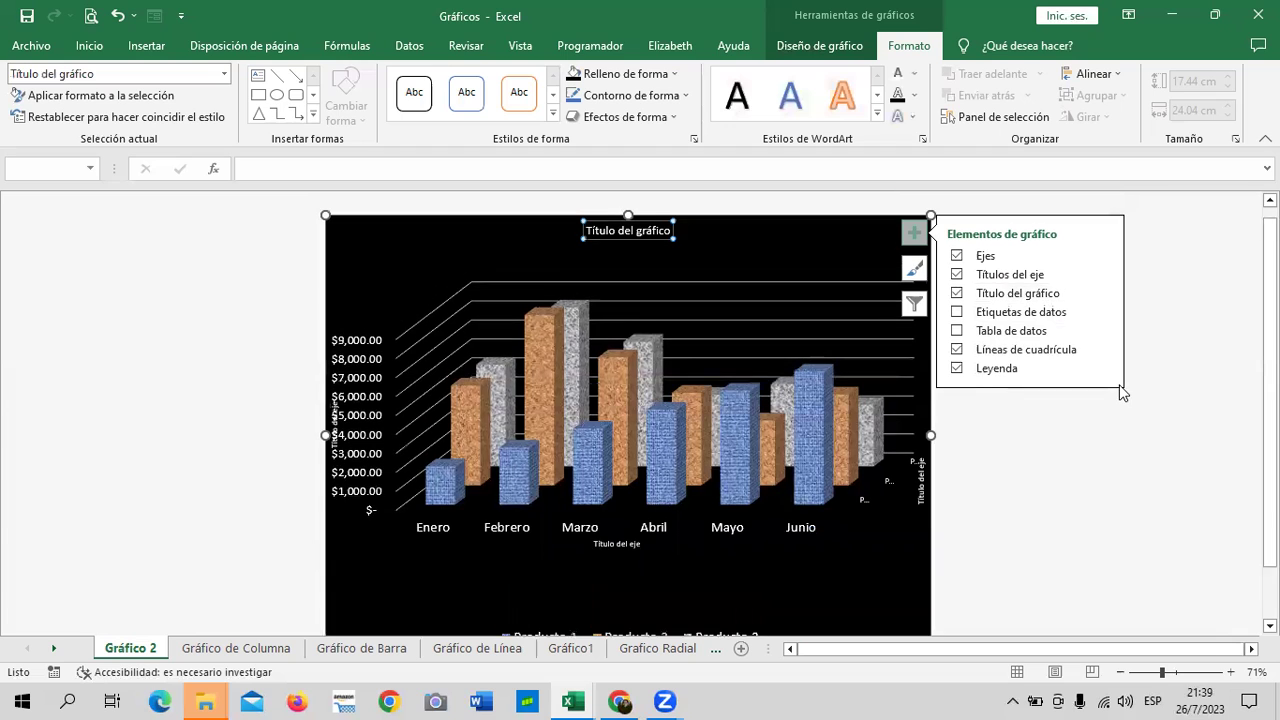
{"action": "scroll", "coordinate": [719, 268], "scroll_direction": "down", "scroll_amount": 1}
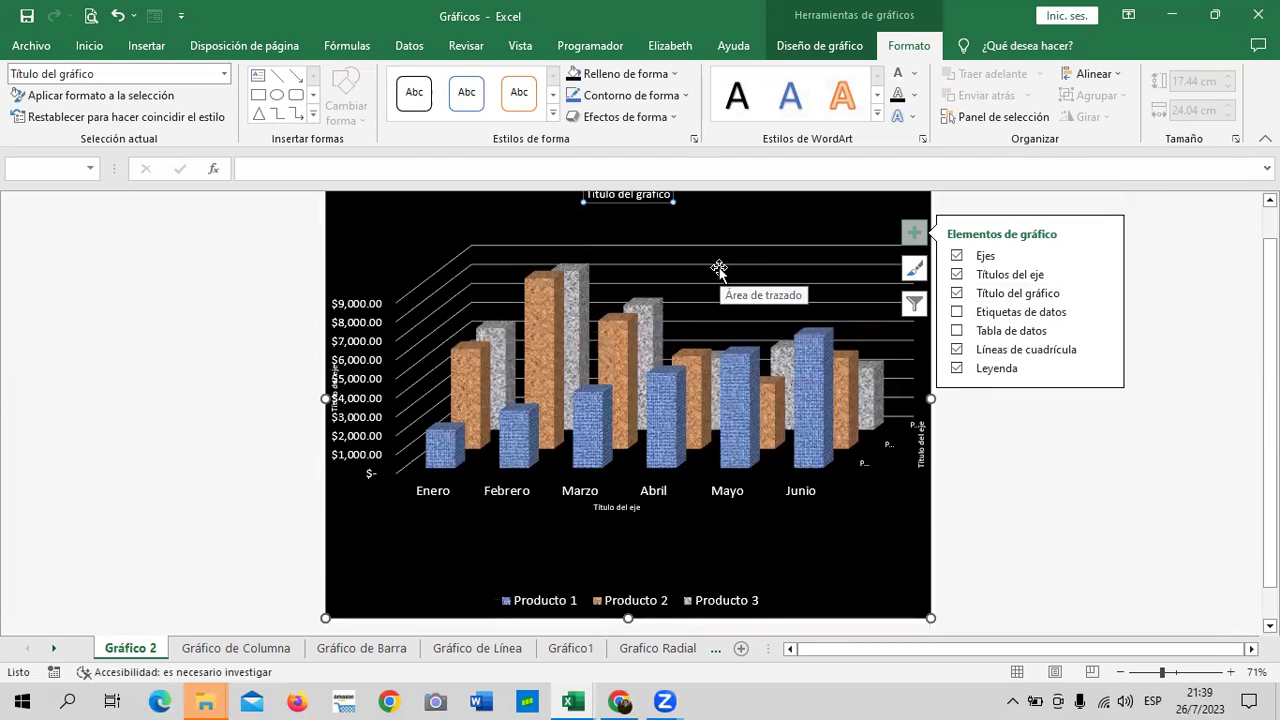
{"action": "scroll", "coordinate": [719, 268], "scroll_direction": "up", "scroll_amount": 1}
{"action": "left_click", "coordinate": [639, 232]}
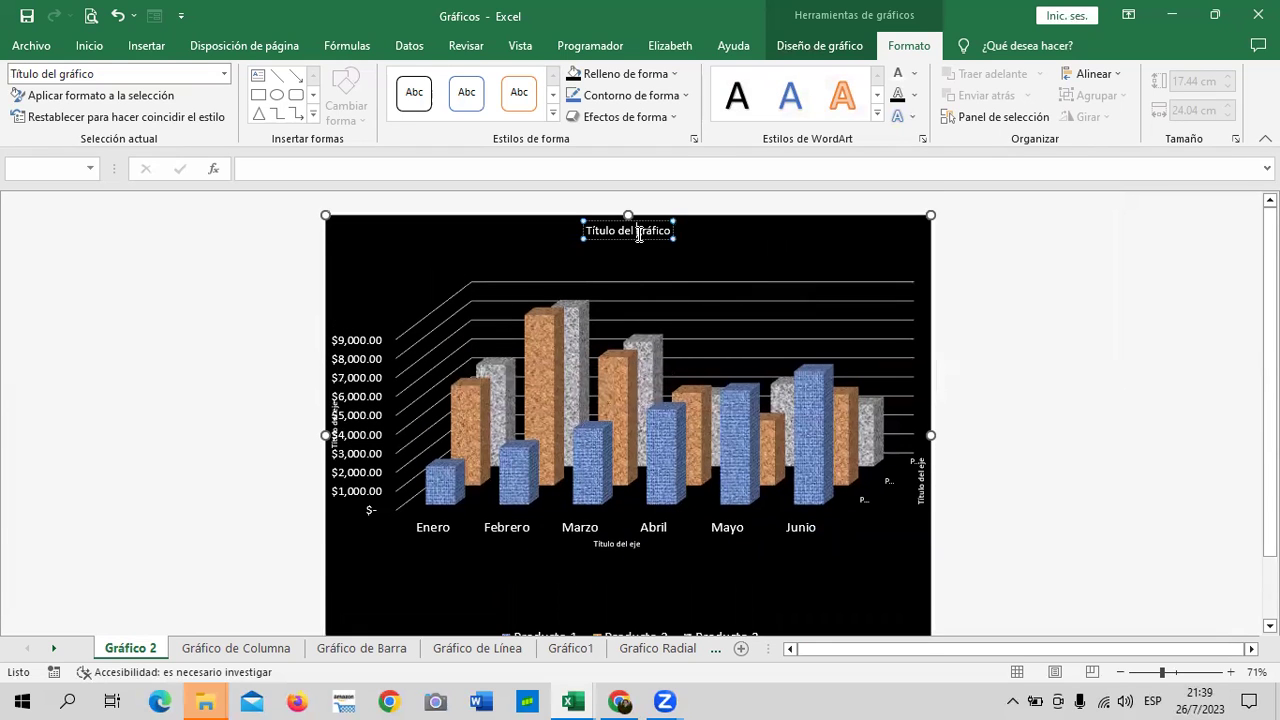
{"action": "left_click", "coordinate": [754, 244]}
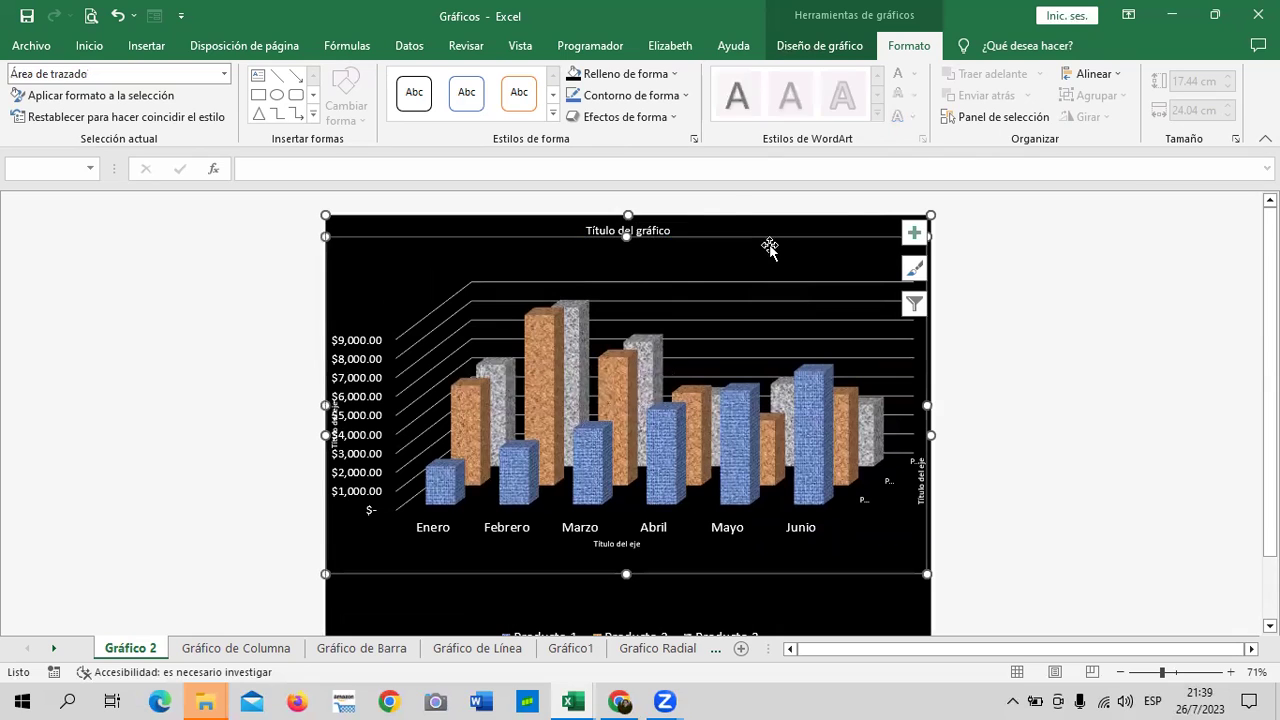
{"action": "left_click", "coordinate": [665, 231]}
{"action": "key", "text": "Delete"}
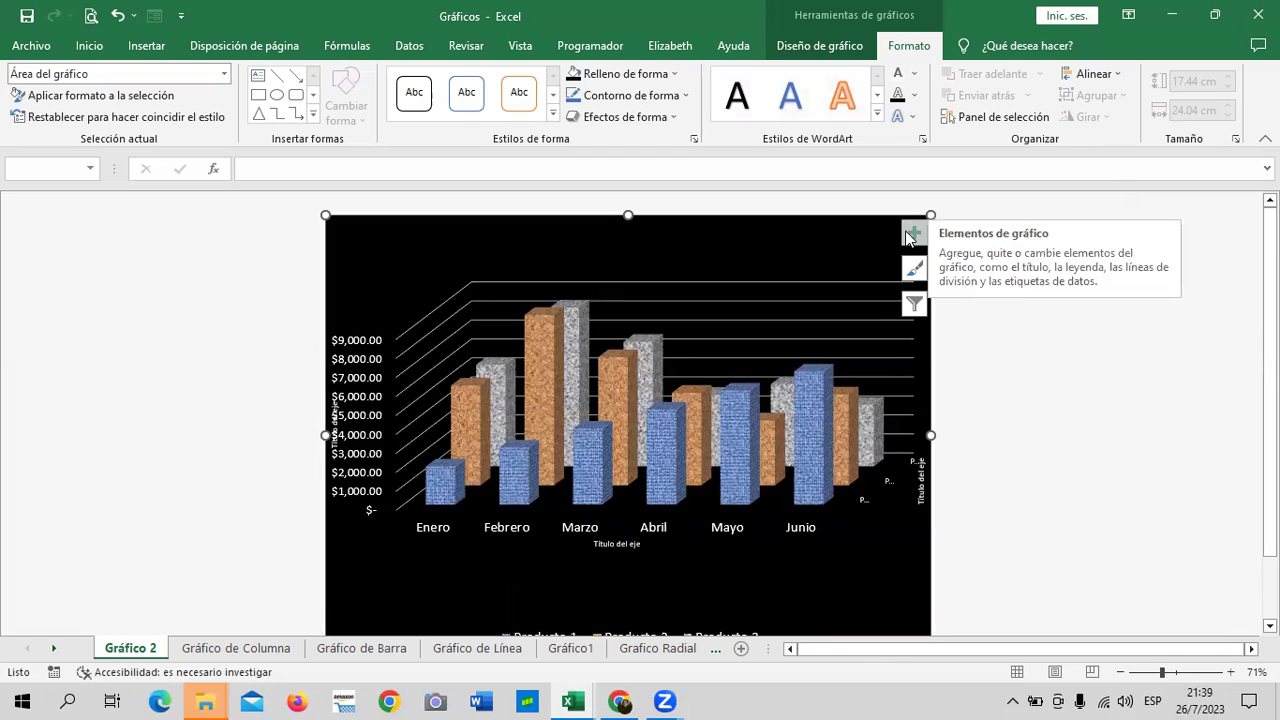
{"action": "left_click", "coordinate": [912, 236]}
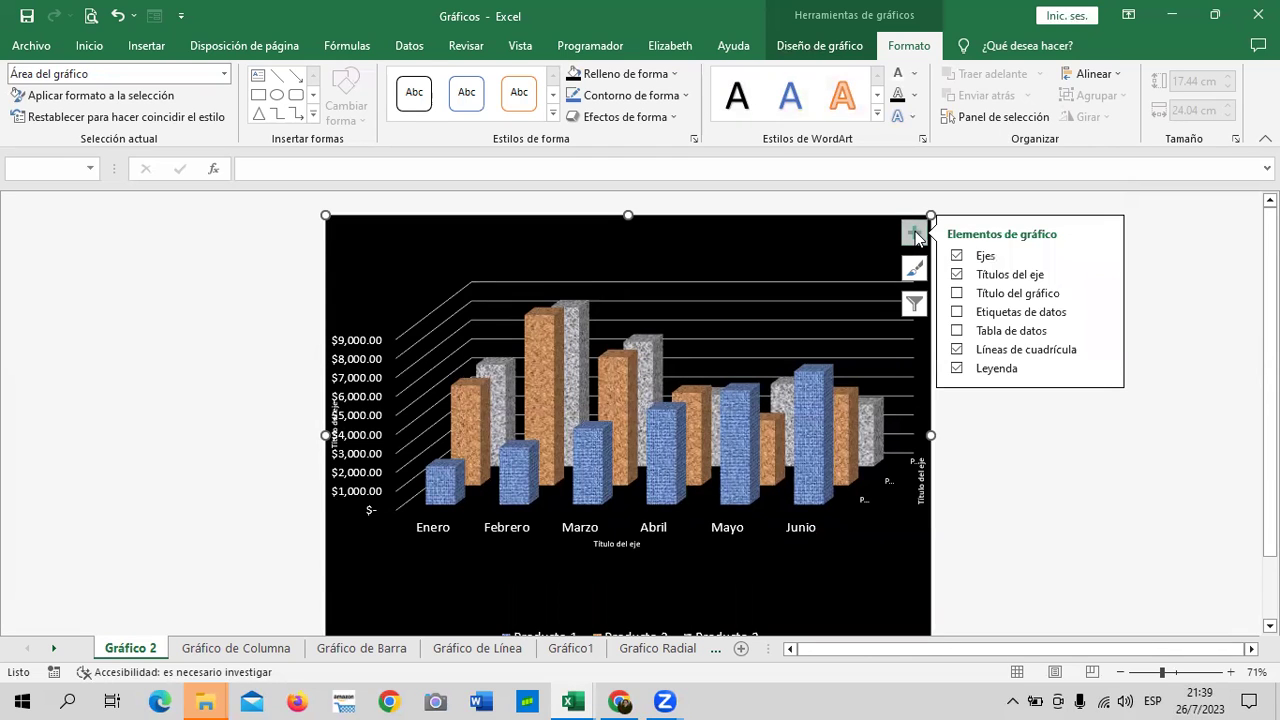
- Apply the dark grey chart style with solid blue, orange and grey columns
{"action": "left_click", "coordinate": [913, 270]}
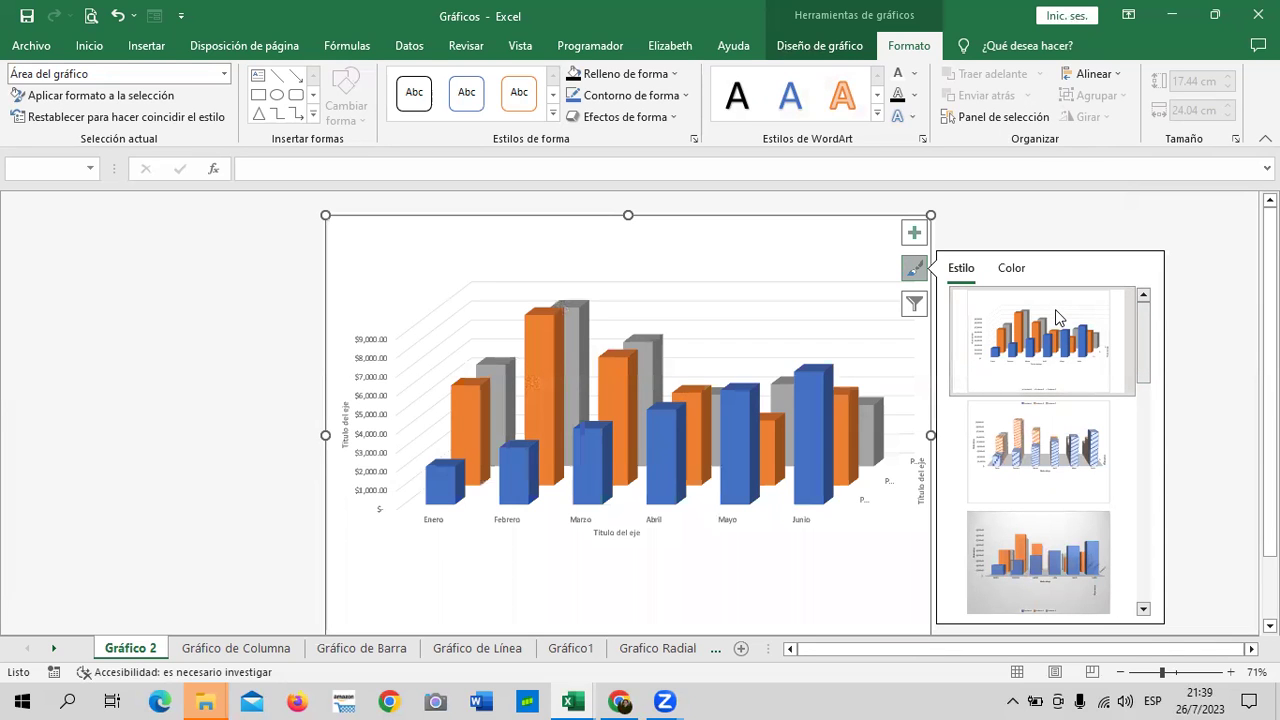
{"action": "left_click_drag", "start_coordinate": [1143, 306], "coordinate": [1145, 565]}
{"action": "left_click", "coordinate": [1034, 372]}
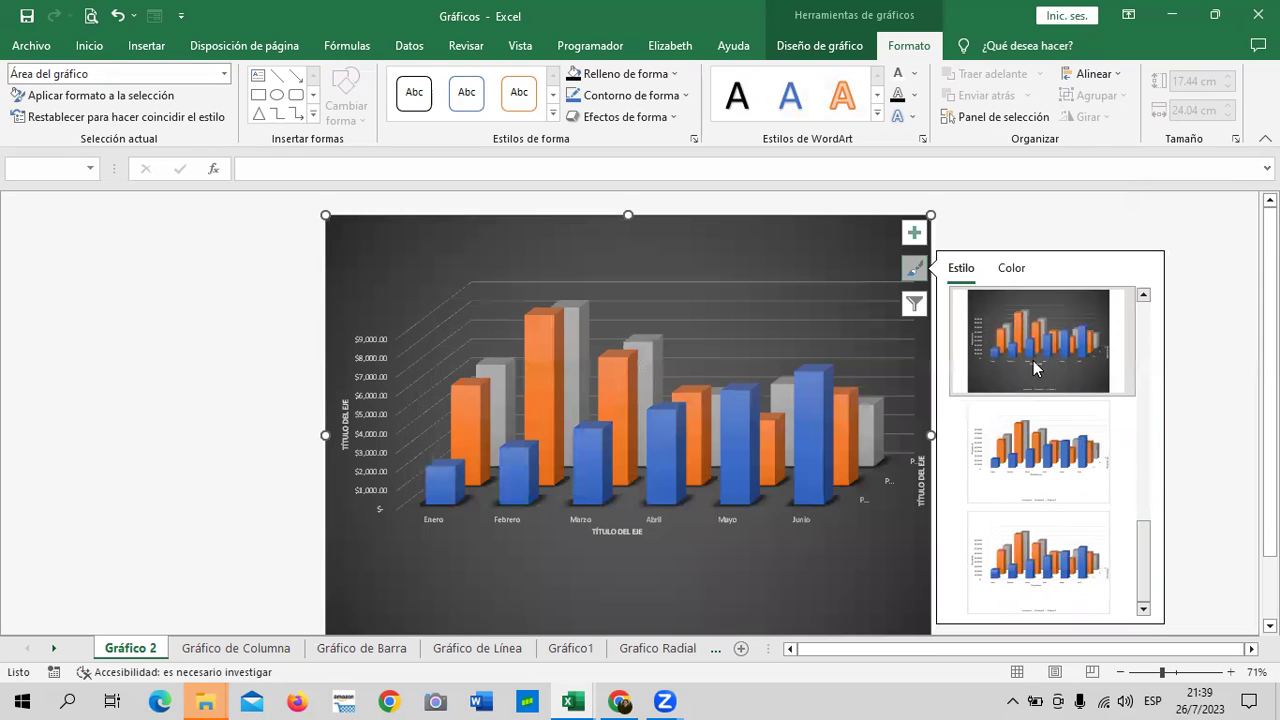
{"action": "left_click_drag", "start_coordinate": [1143, 563], "coordinate": [1140, 588]}
- Delete the horizontal axis title beneath the month labels
{"action": "mouse_move", "coordinate": [798, 453]}
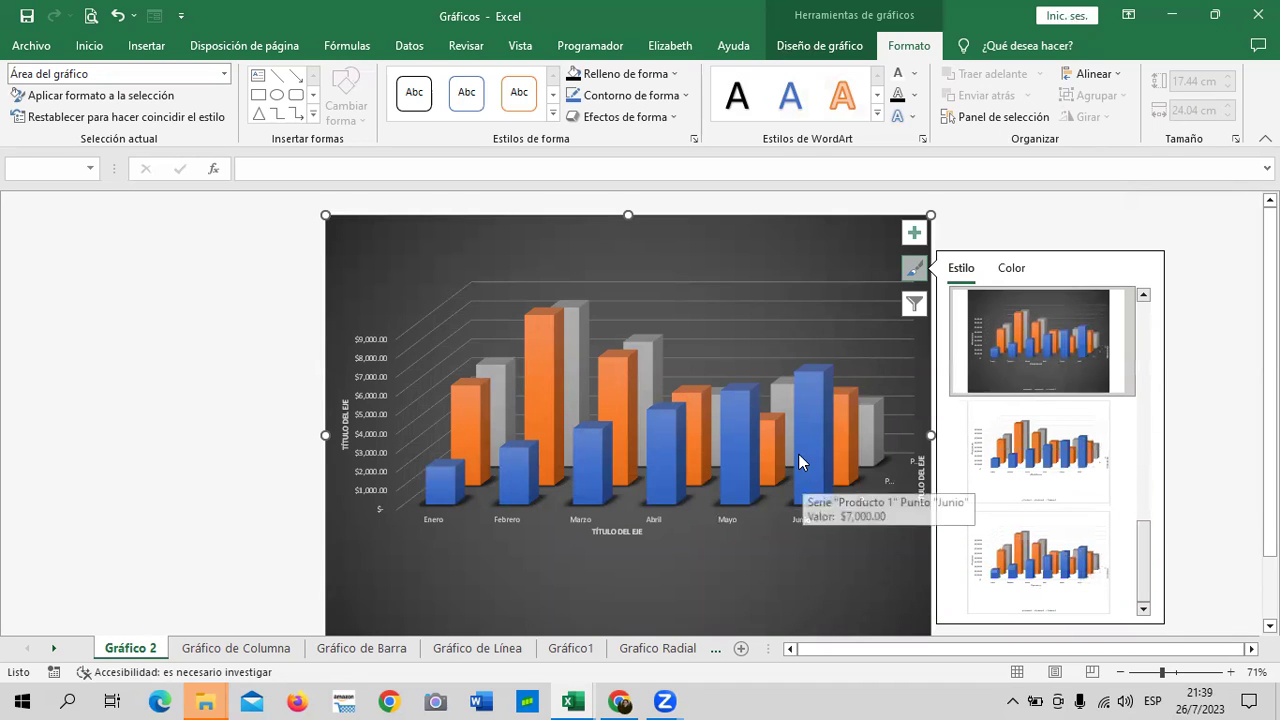
{"action": "left_click", "coordinate": [1050, 229]}
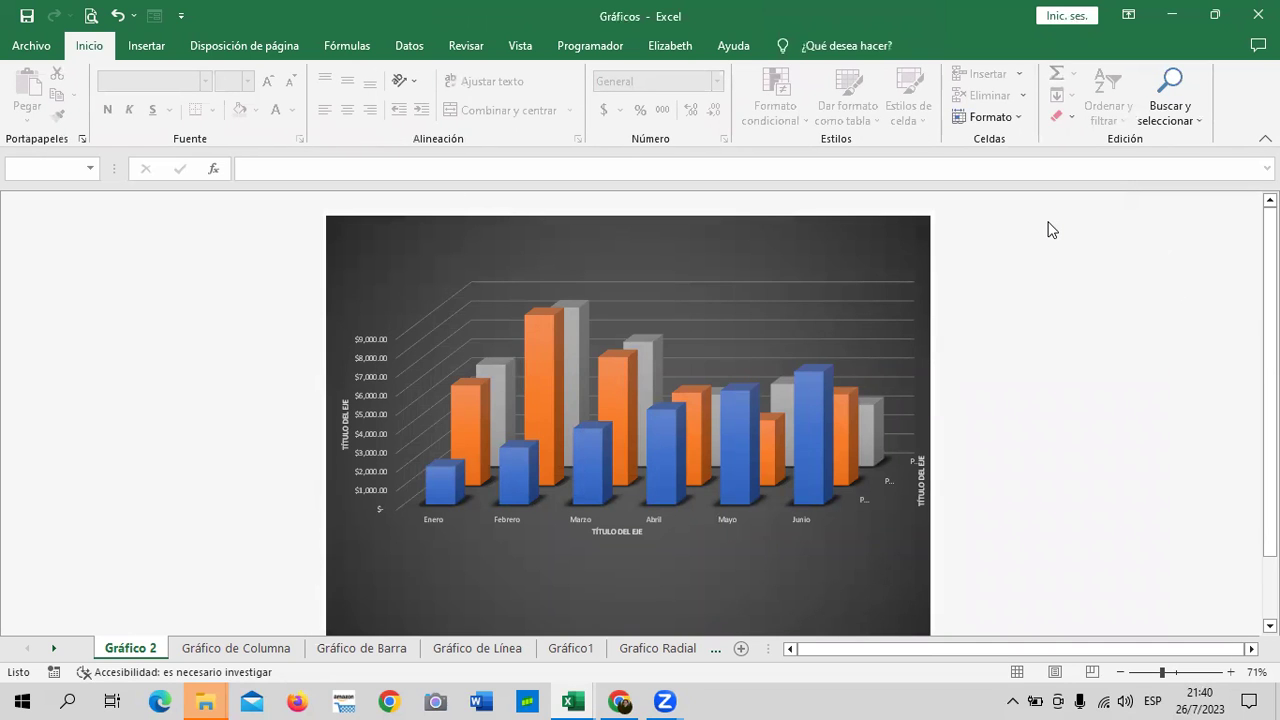
{"action": "left_click", "coordinate": [627, 531]}
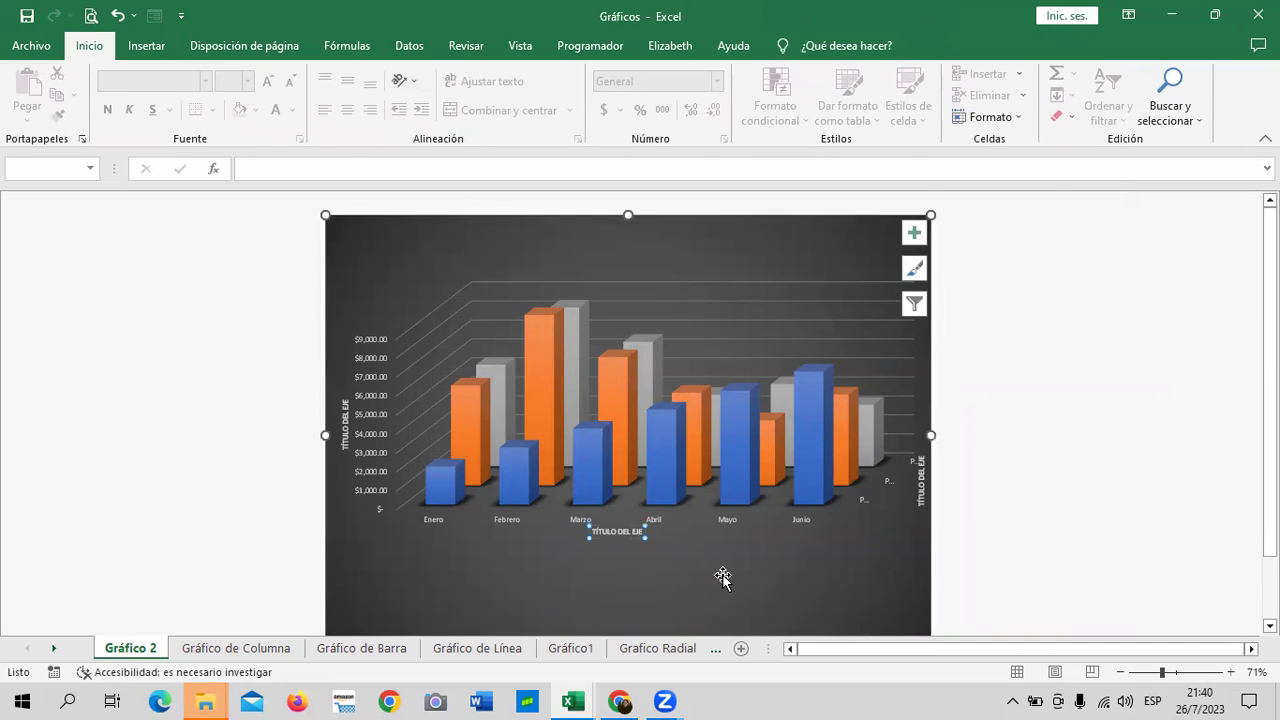
{"action": "key", "text": "Delete"}
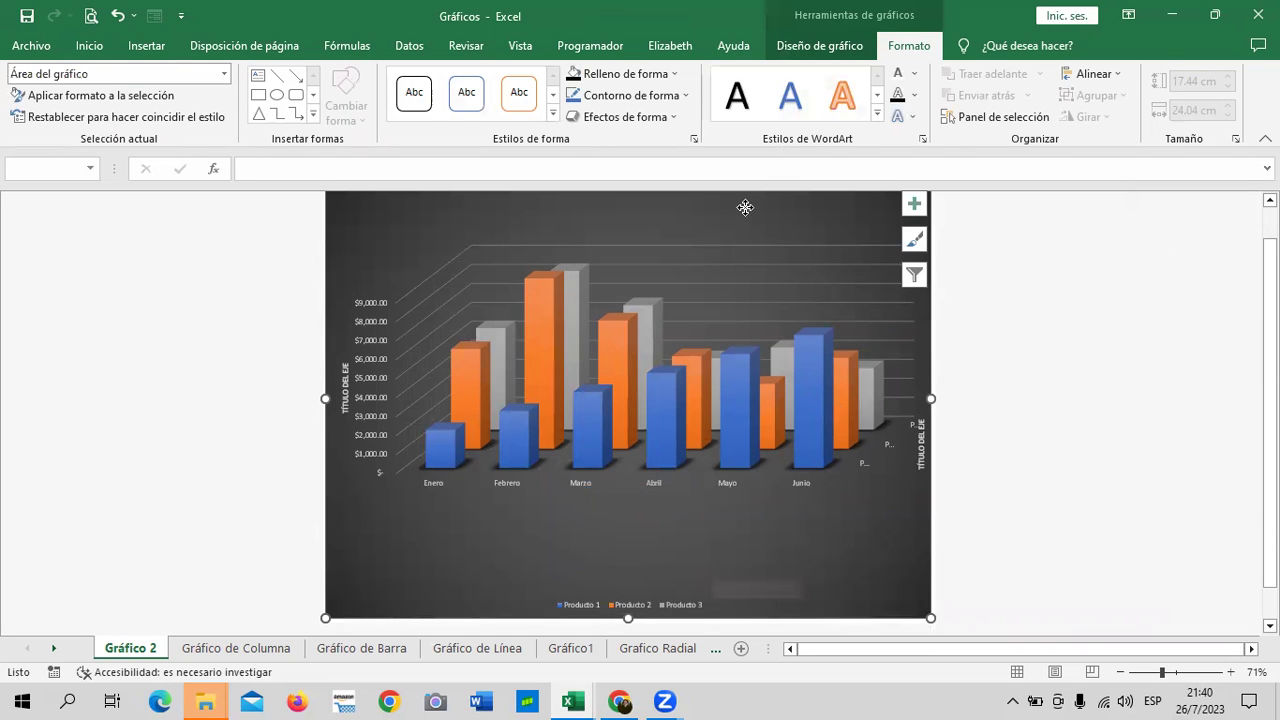
- Try the dark, light, third and hatched chart styles, returning to the first solid-column style
{"action": "left_click", "coordinate": [745, 207]}
{"action": "left_click", "coordinate": [820, 45]}
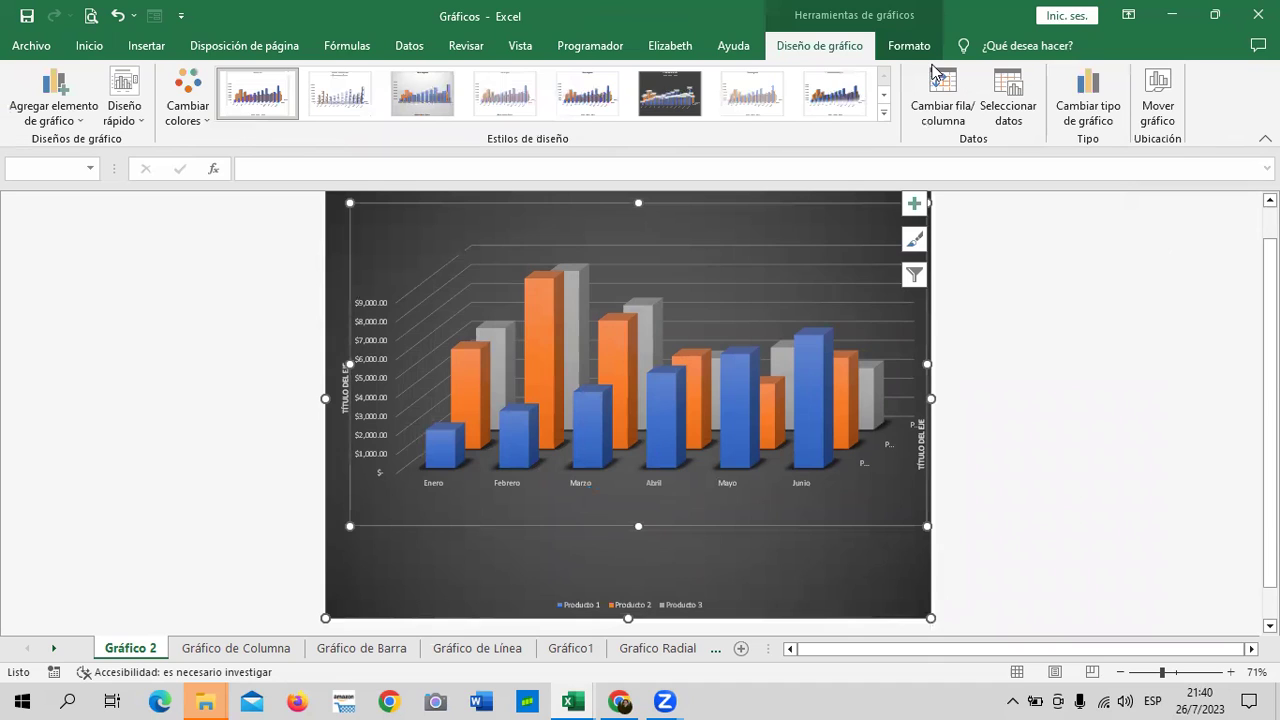
{"action": "left_click", "coordinate": [685, 93]}
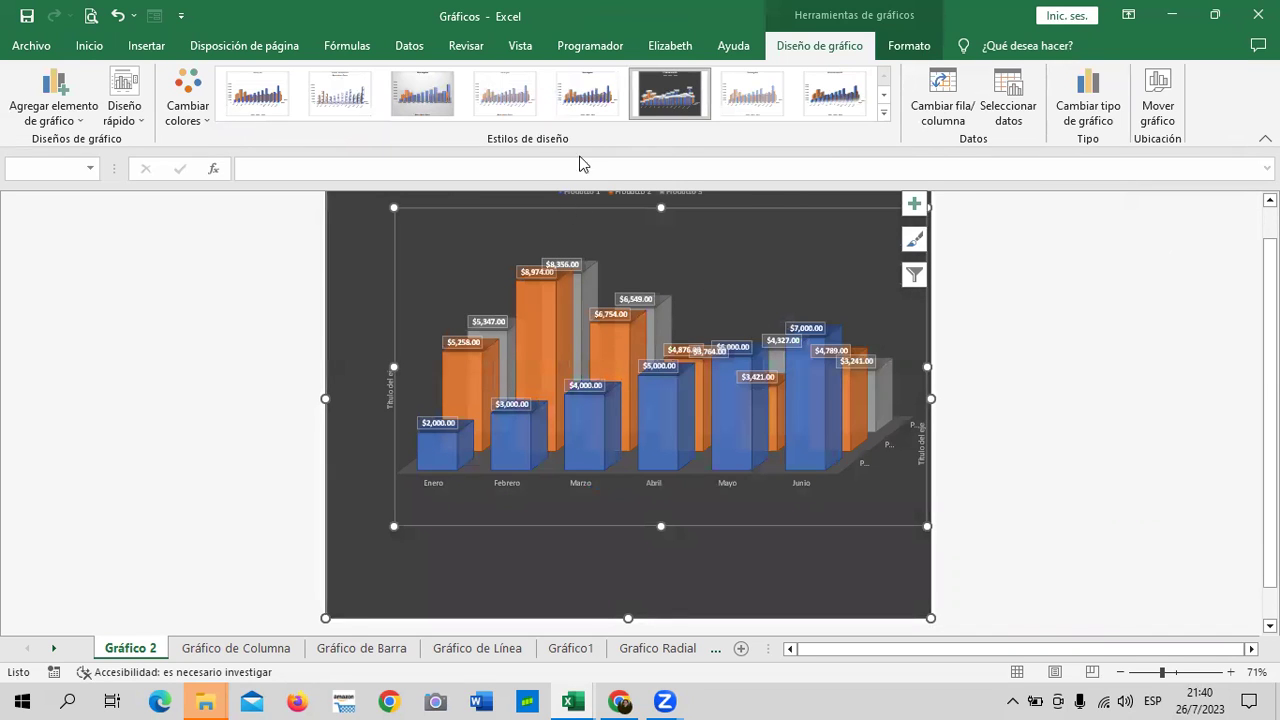
{"action": "left_click", "coordinate": [590, 107]}
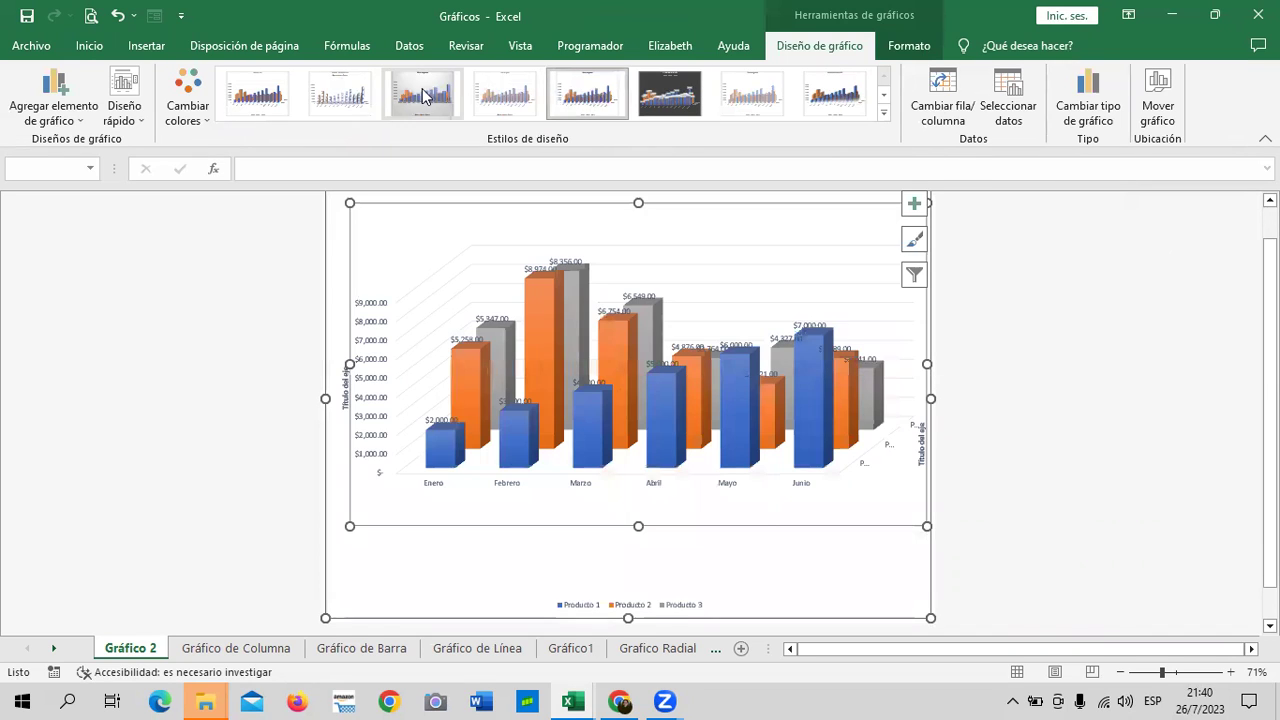
{"action": "left_click", "coordinate": [420, 93]}
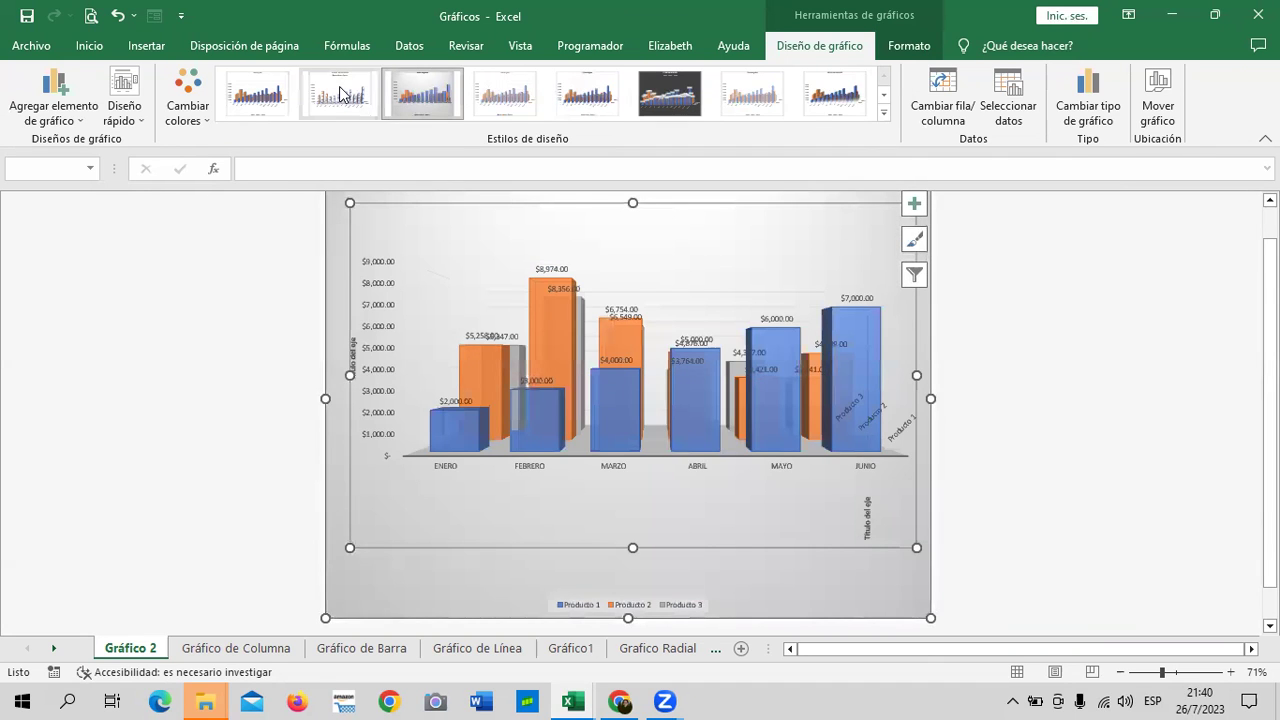
{"action": "left_click", "coordinate": [340, 93]}
{"action": "left_click", "coordinate": [255, 107]}
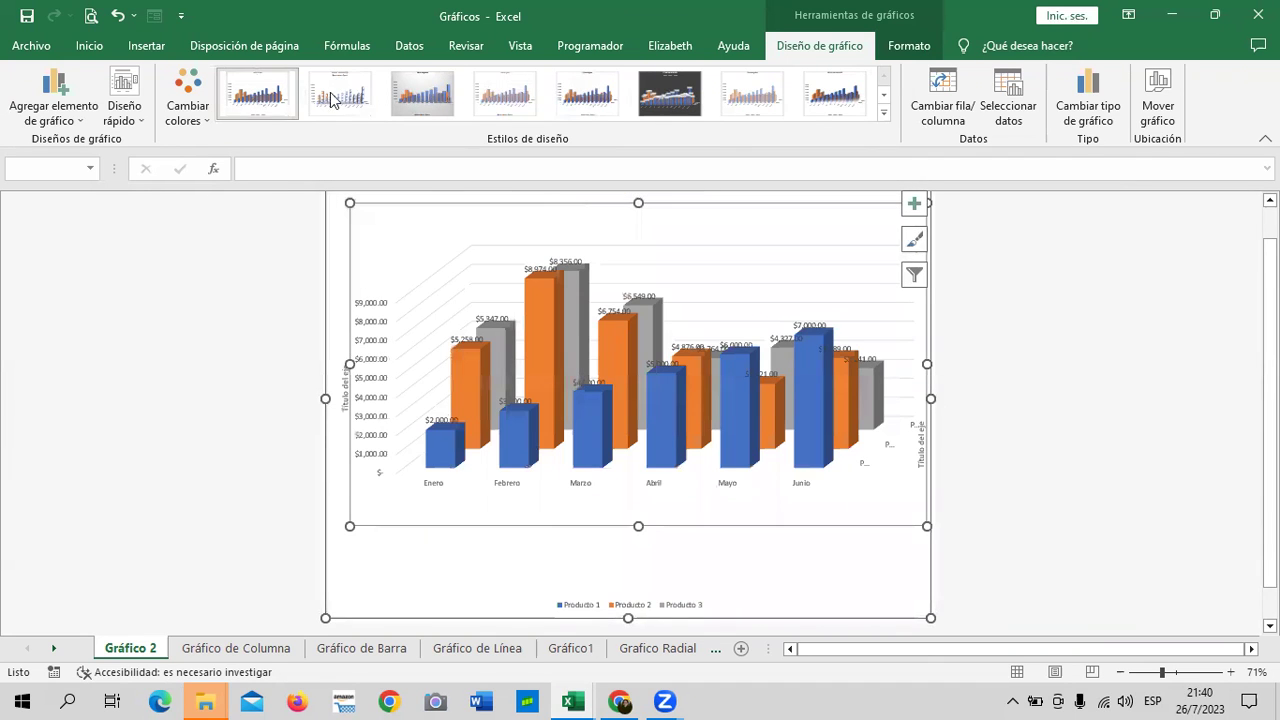
- Preview second-row styles in the full style gallery, then select the legend, Producto 1 labels and plot area
{"action": "left_click", "coordinate": [884, 112]}
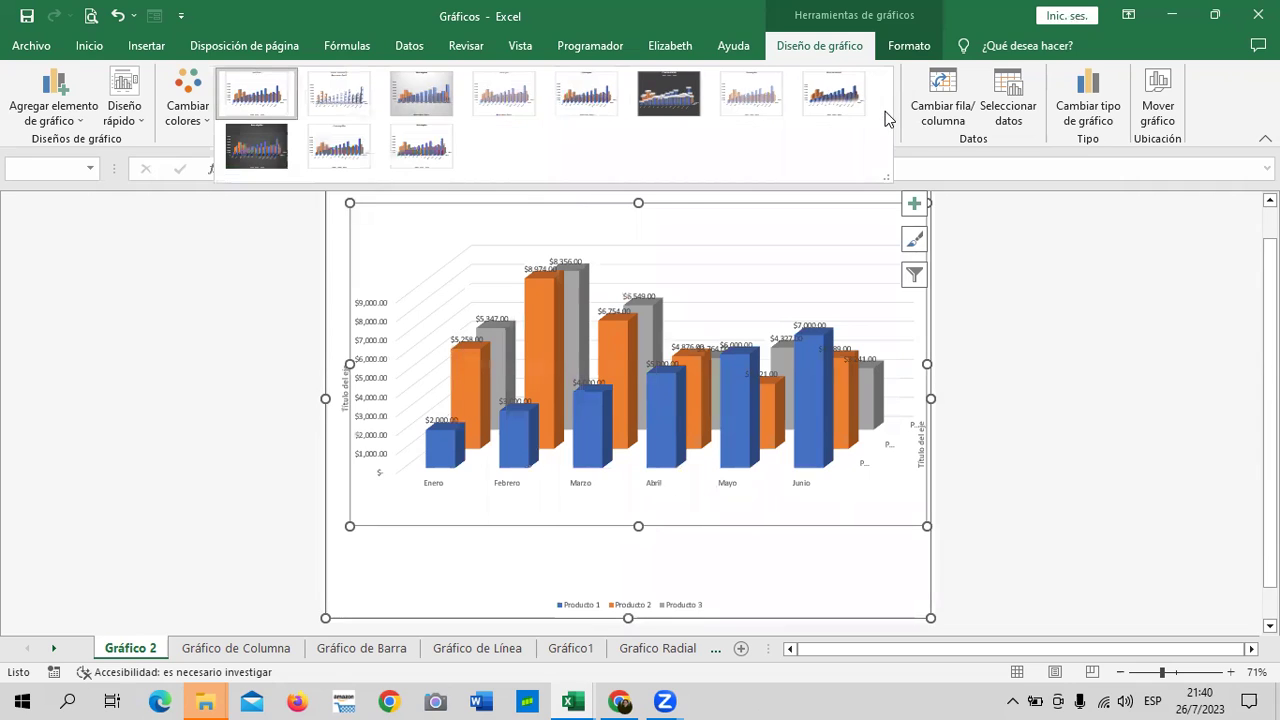
{"action": "left_click", "coordinate": [445, 146]}
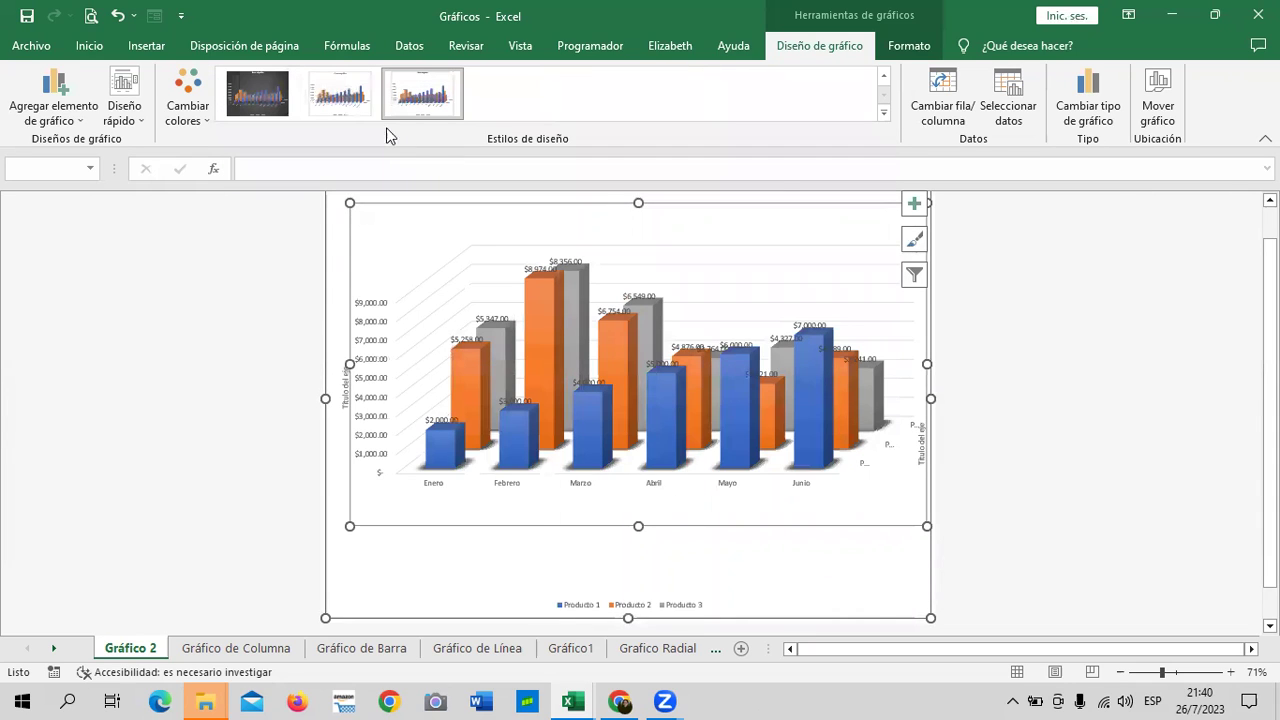
{"action": "left_click", "coordinate": [883, 113]}
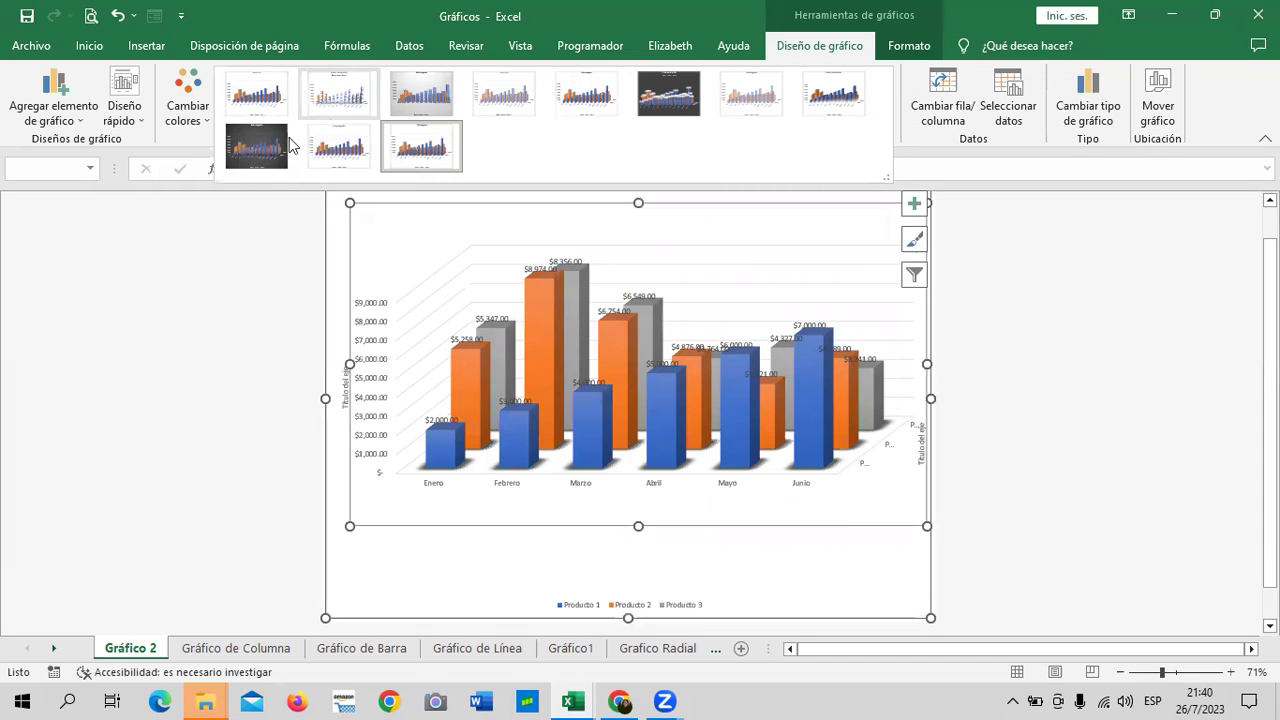
{"action": "left_click", "coordinate": [370, 365]}
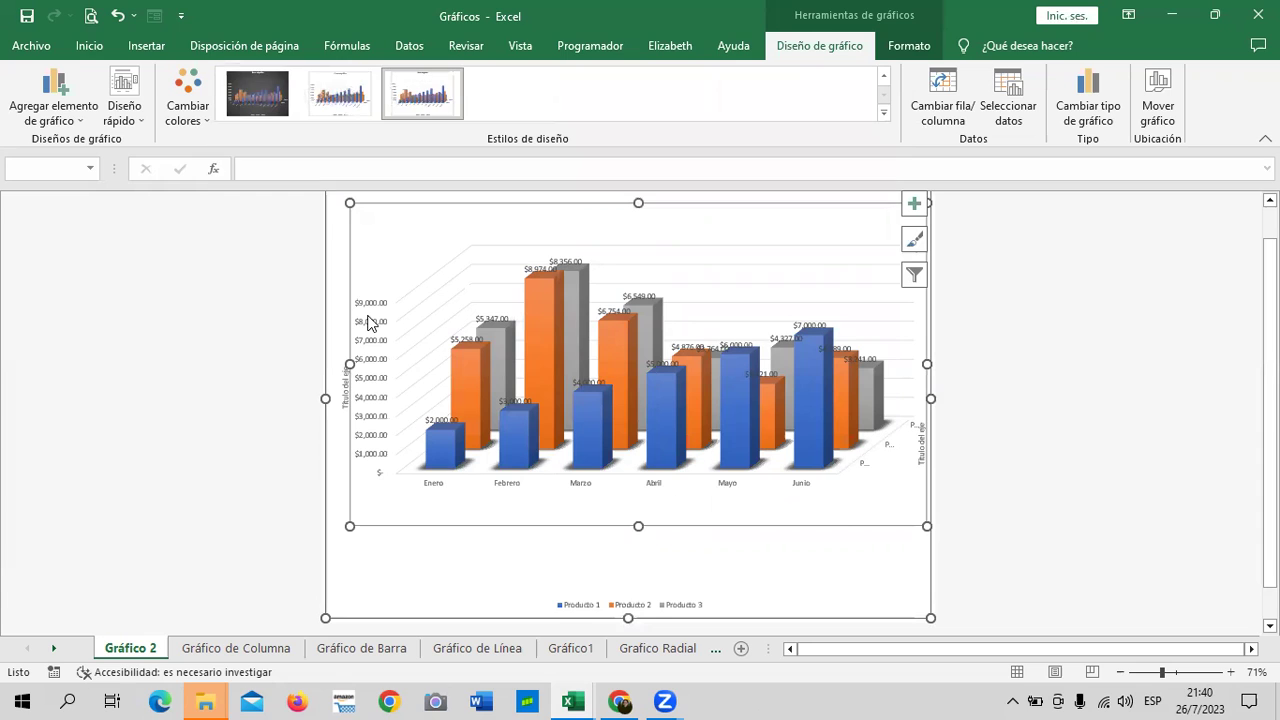
{"action": "left_click", "coordinate": [630, 607]}
{"action": "left_click", "coordinate": [810, 330]}
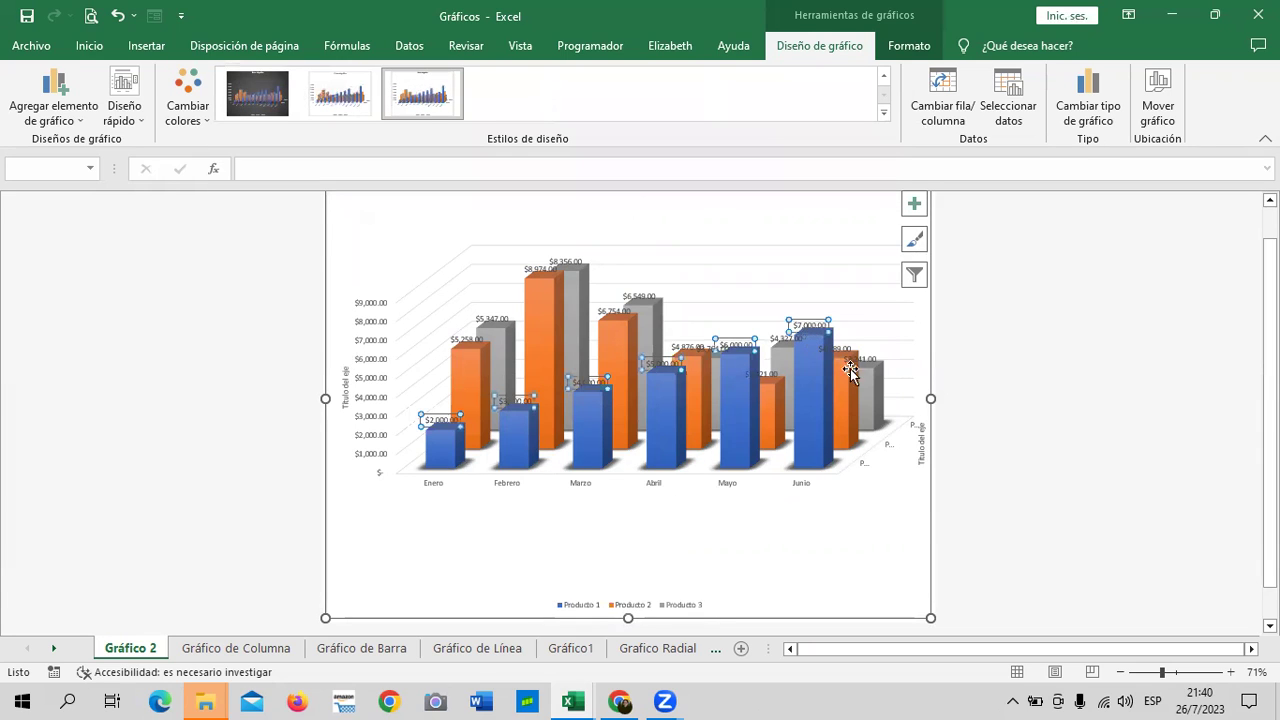
{"action": "left_click", "coordinate": [668, 612]}
{"action": "left_click", "coordinate": [380, 355]}
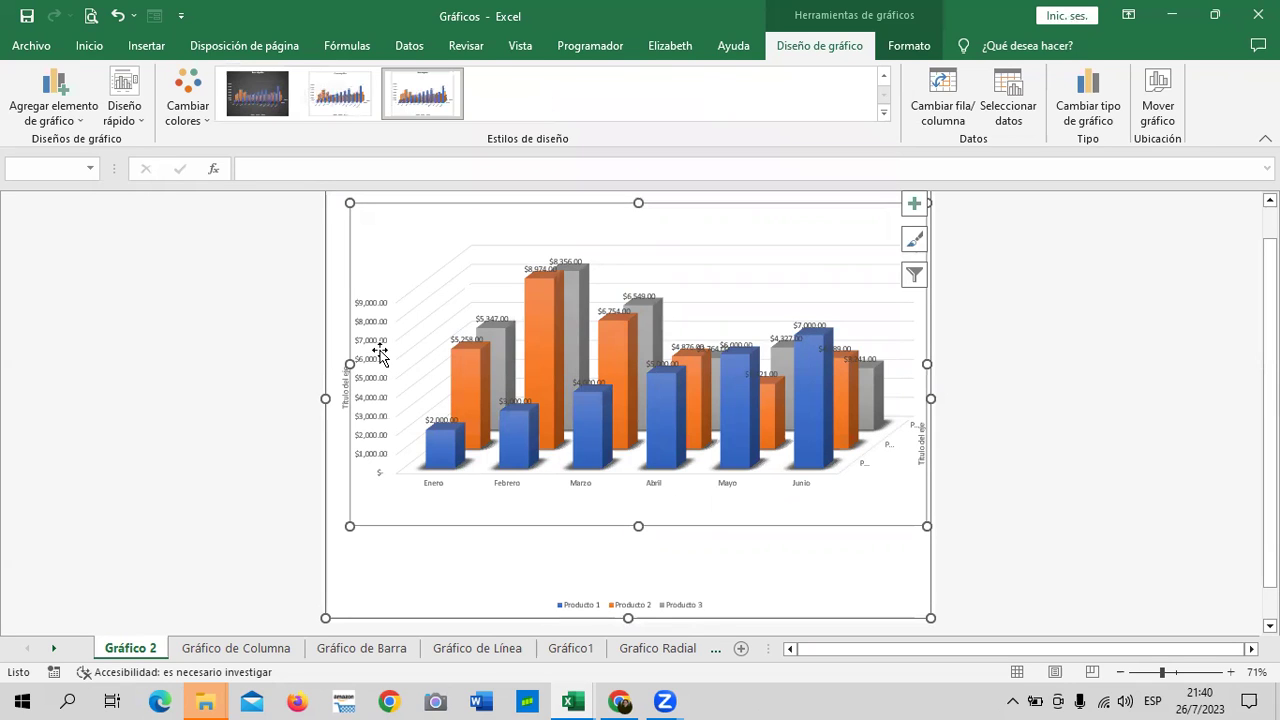
{"action": "left_click", "coordinate": [202, 120]}
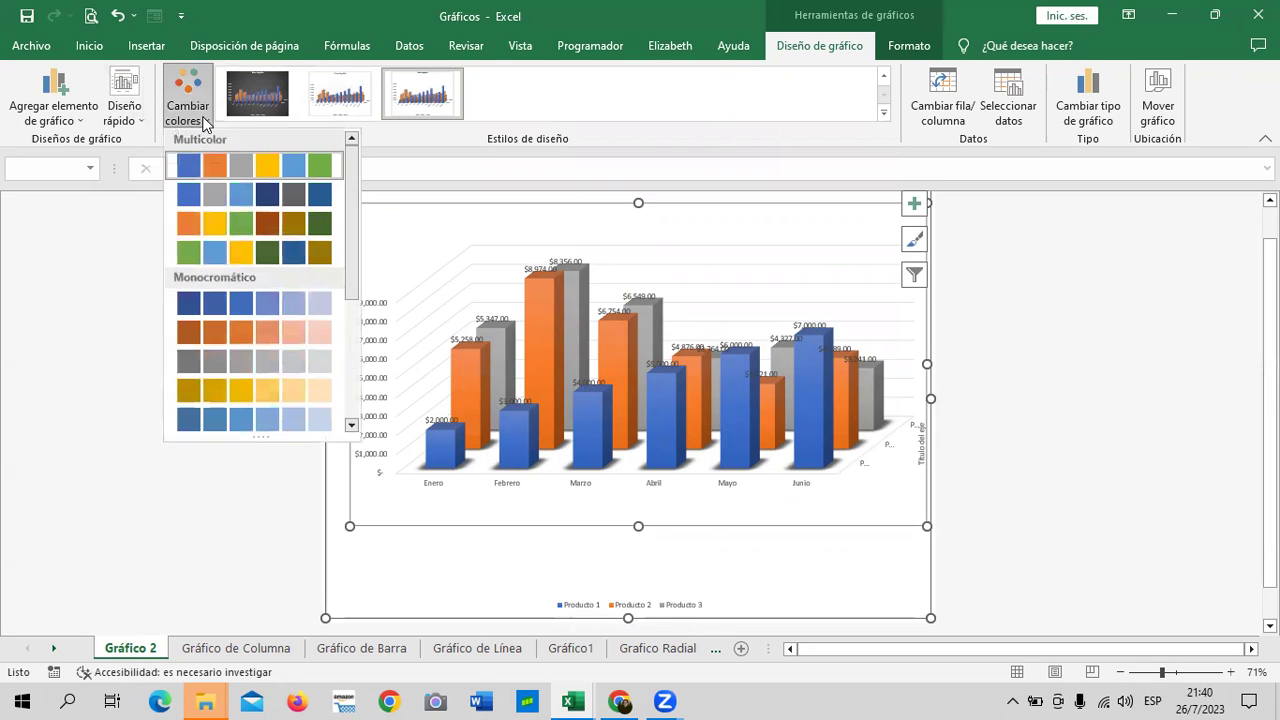
{"action": "left_click", "coordinate": [223, 295]}
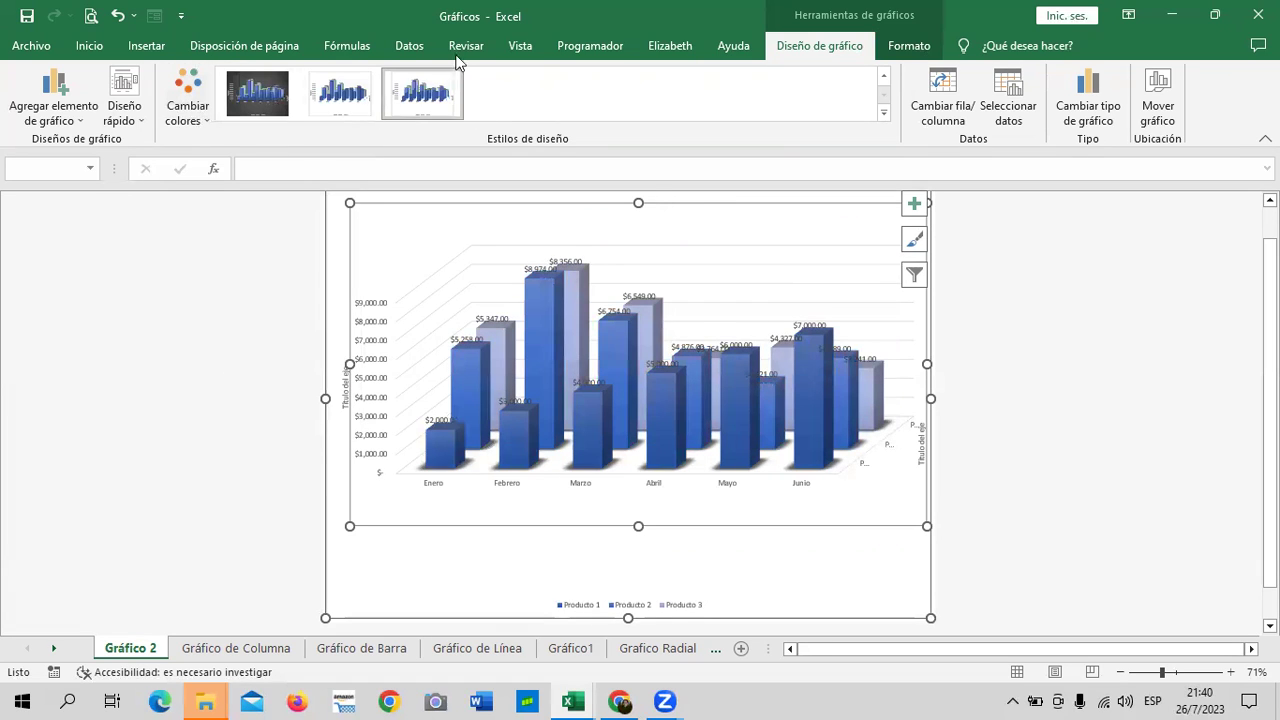
{"action": "left_click", "coordinate": [813, 370]}
{"action": "left_click", "coordinate": [187, 100]}
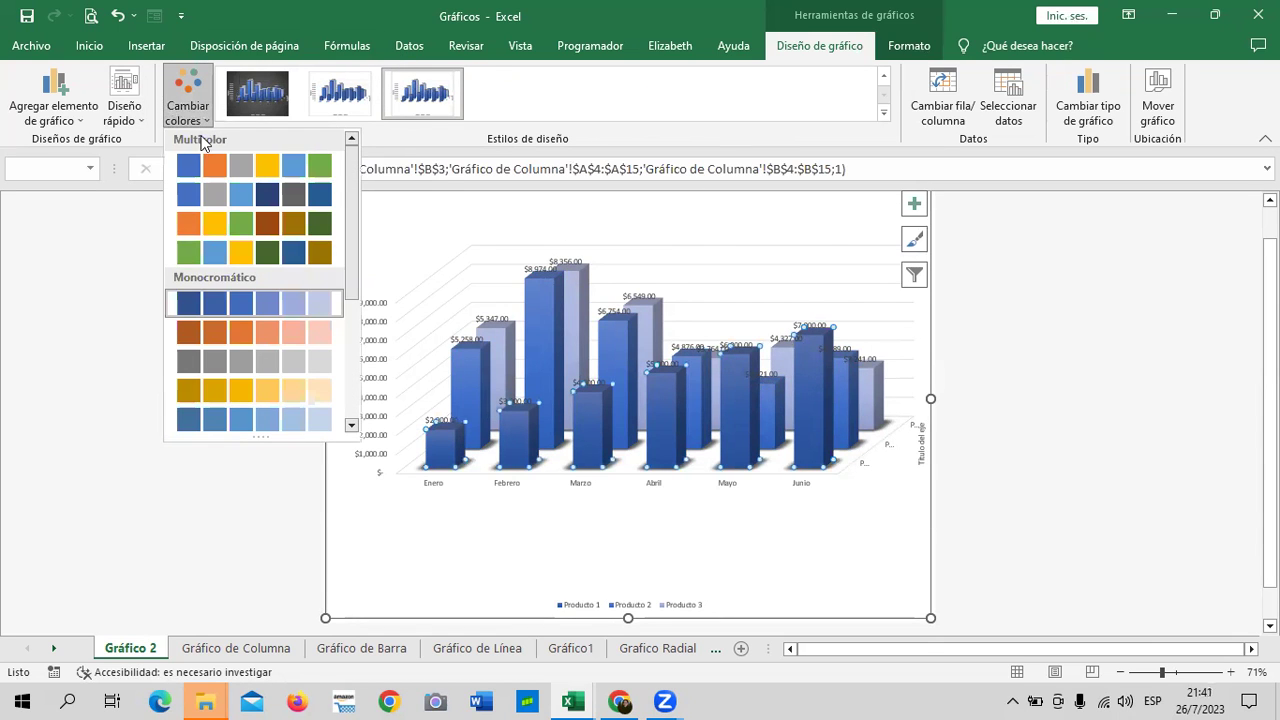
{"action": "left_click", "coordinate": [212, 165]}
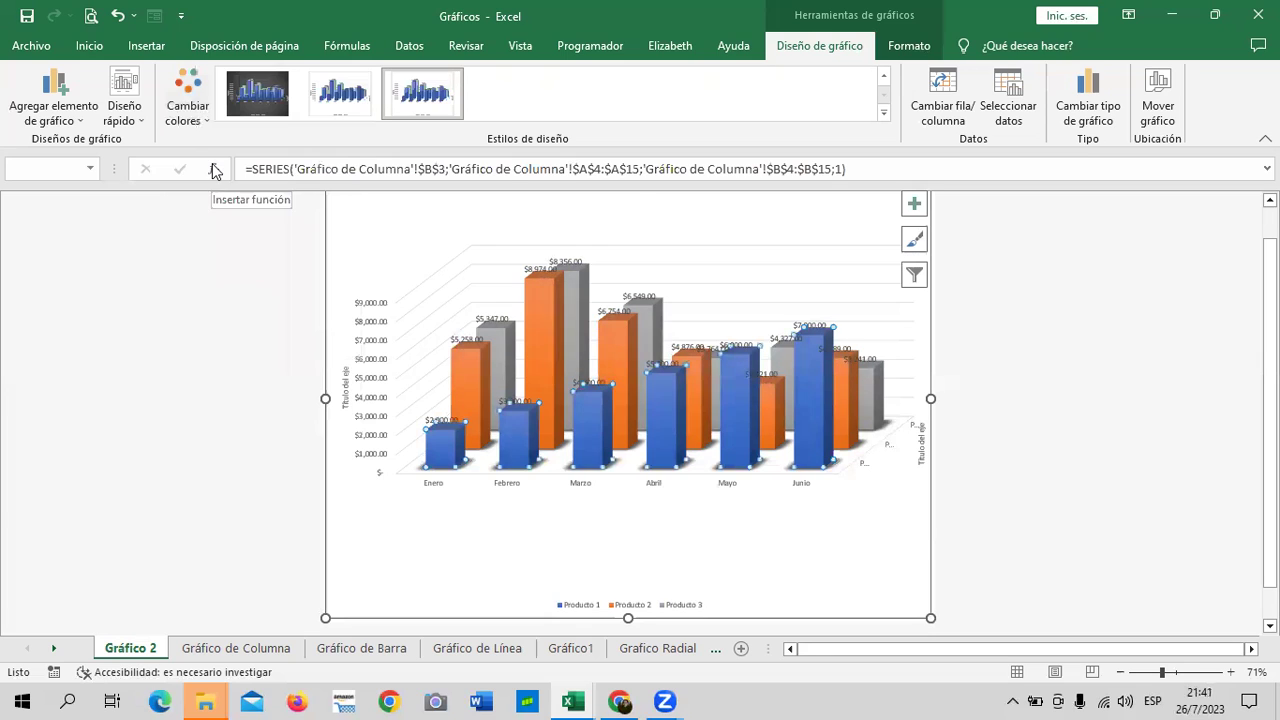
{"action": "left_click", "coordinate": [735, 222]}
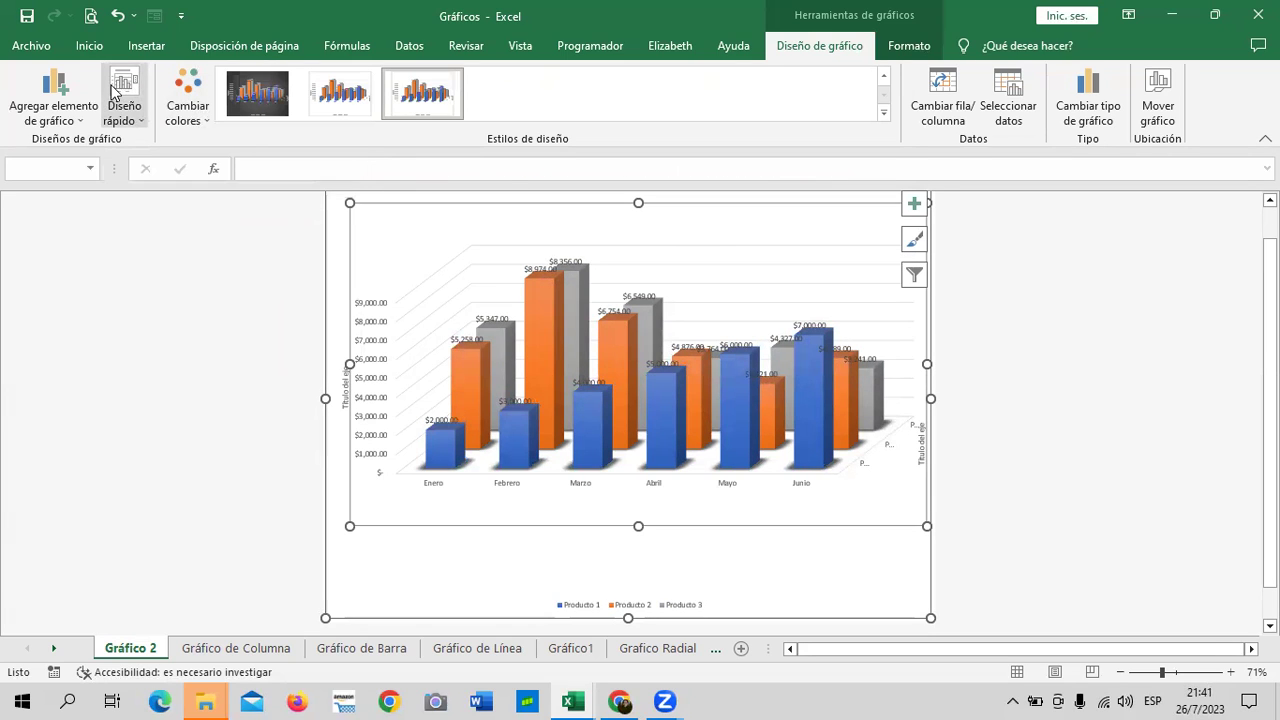
- Try quick layouts with a right-side legend, a top legend with data labels, and a bottom legend
{"action": "left_click", "coordinate": [140, 122]}
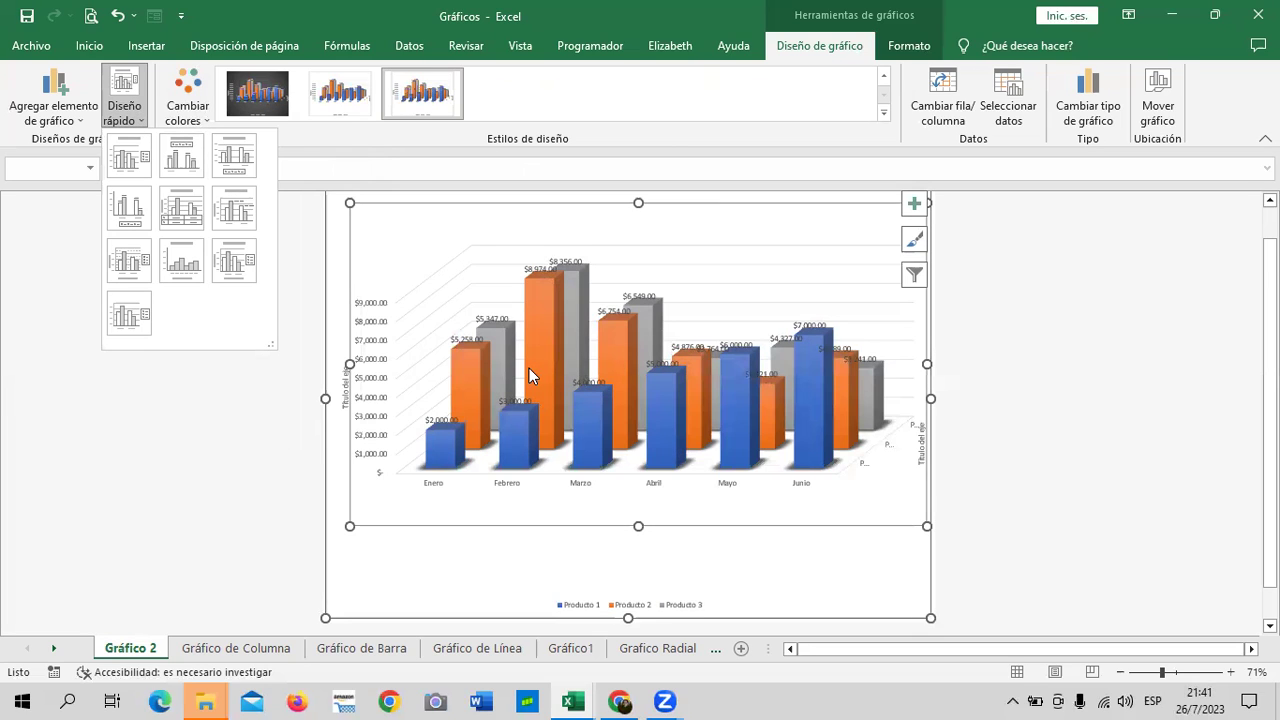
{"action": "left_click", "coordinate": [144, 152]}
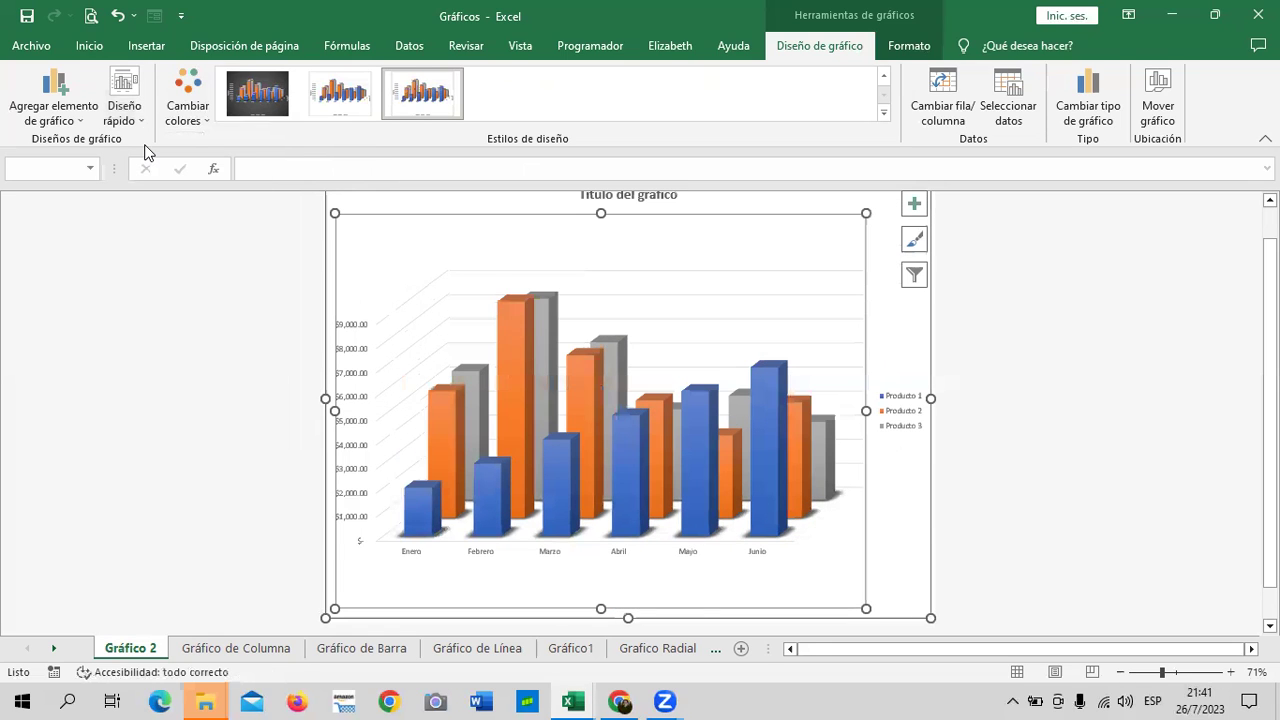
{"action": "mouse_move", "coordinate": [530, 397]}
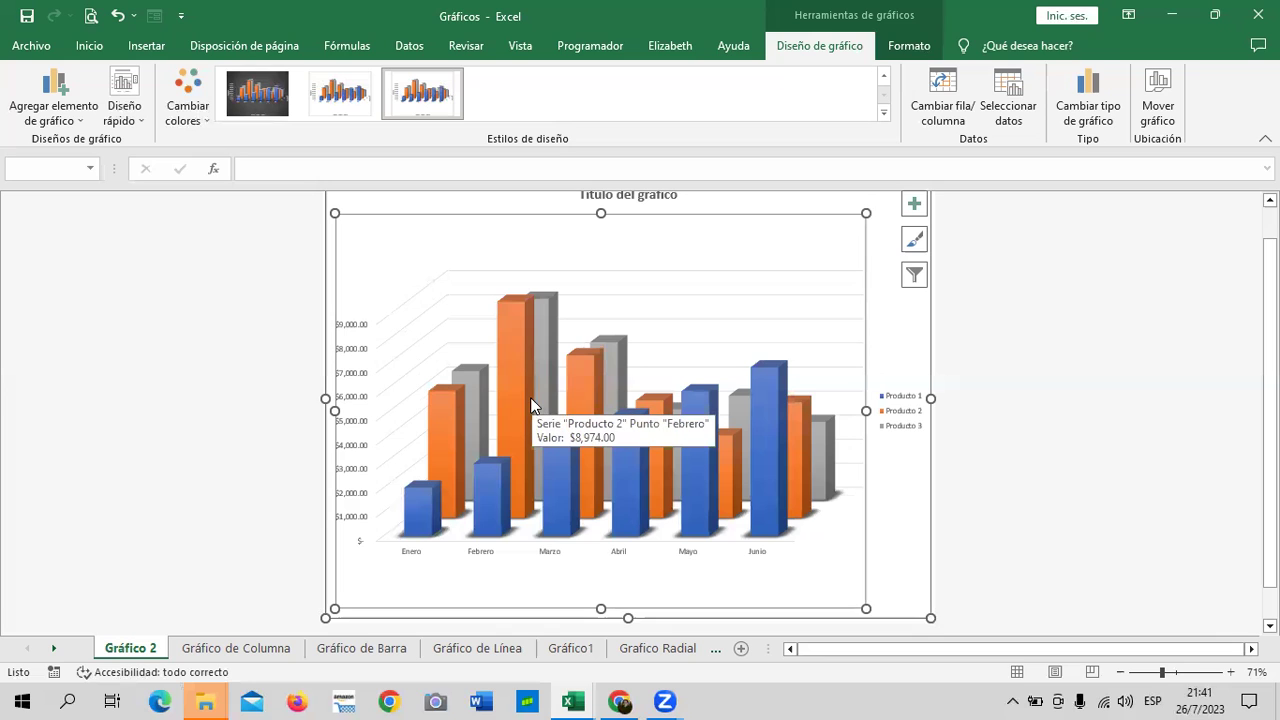
{"action": "scroll", "coordinate": [530, 395], "scroll_direction": "down", "scroll_amount": 1}
{"action": "scroll", "coordinate": [530, 402], "scroll_direction": "up", "scroll_amount": 1}
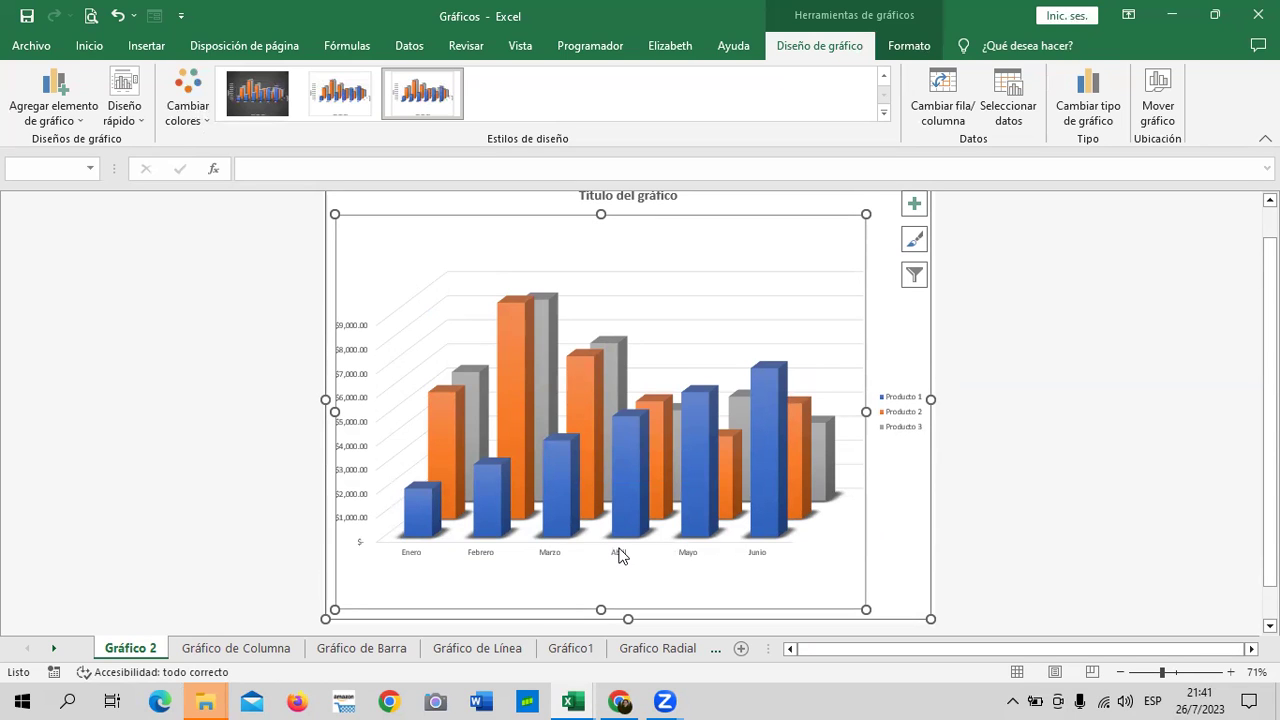
{"action": "left_click", "coordinate": [127, 118]}
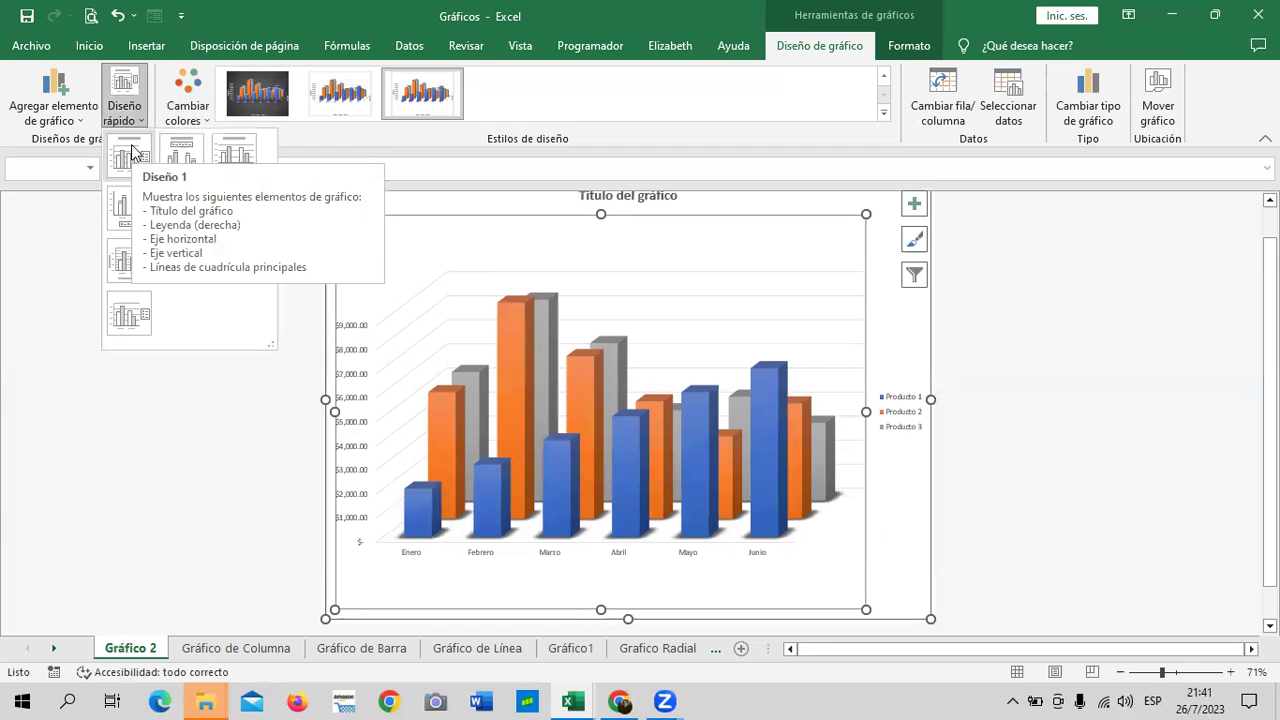
{"action": "left_click", "coordinate": [215, 160]}
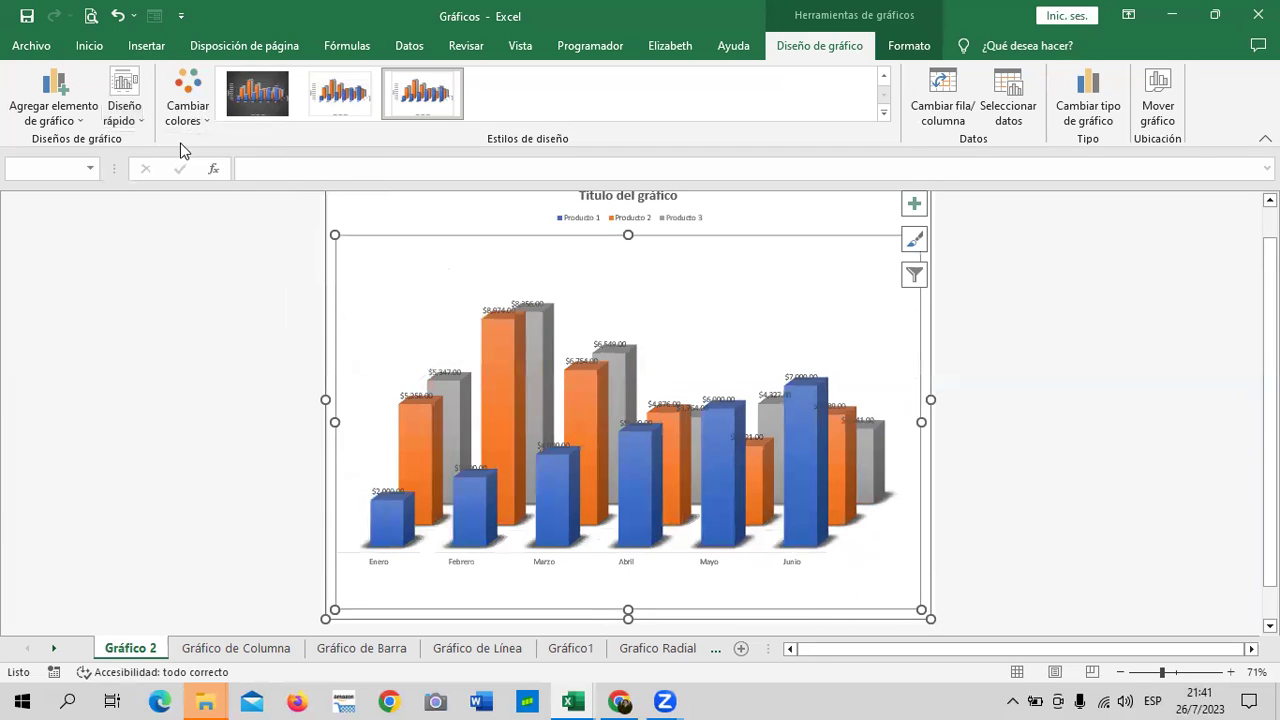
{"action": "left_click", "coordinate": [124, 110]}
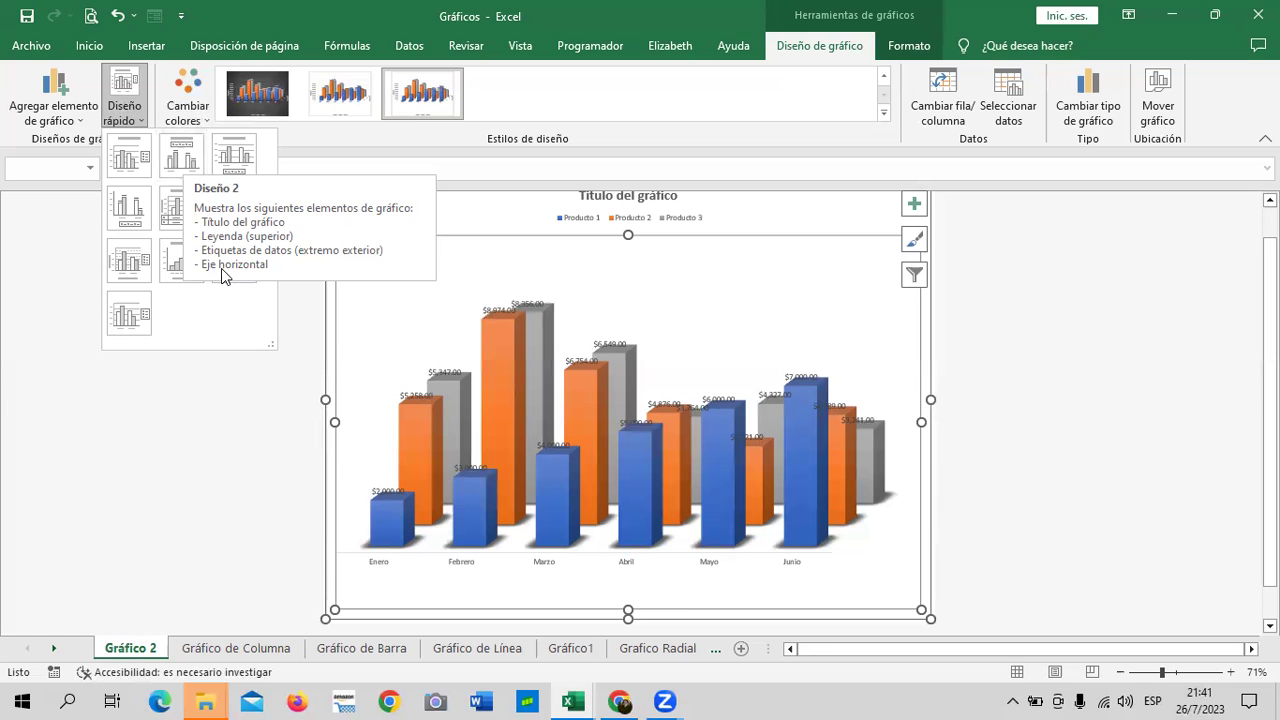
{"action": "left_click", "coordinate": [236, 158]}
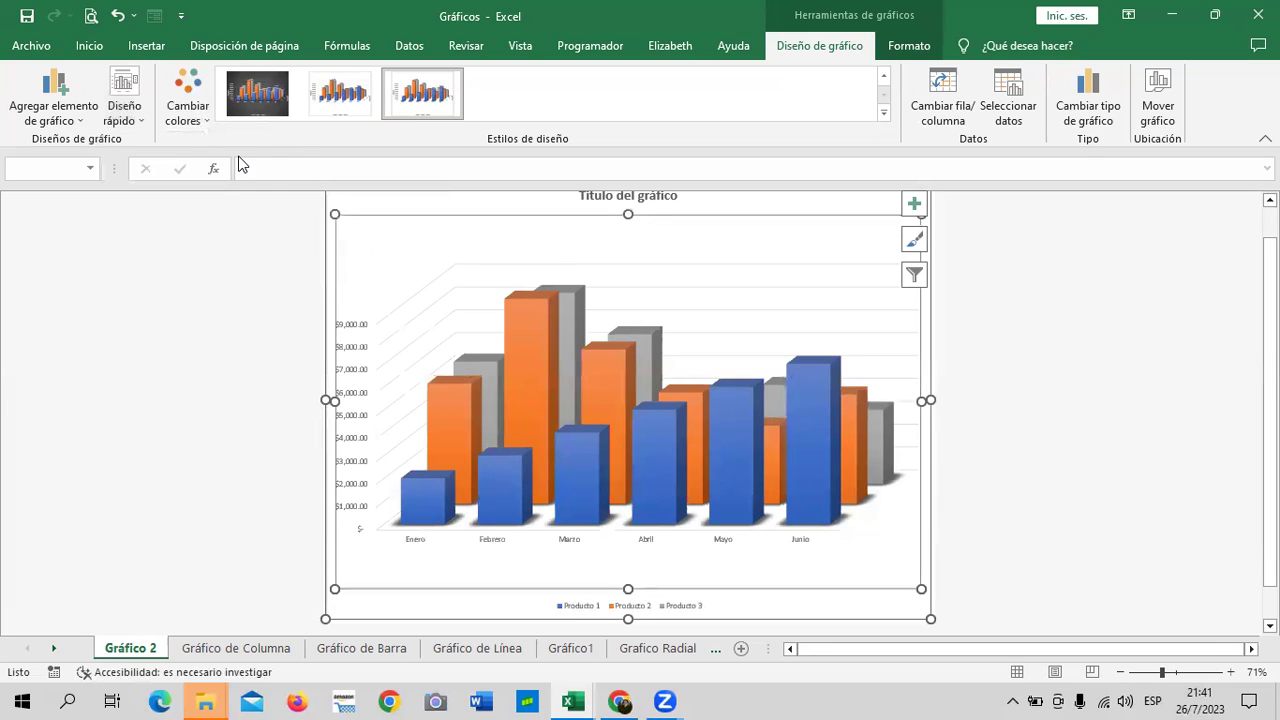
- Try further quick layouts, ending with the last one labelling Producto 1–3 along the depth axis
{"action": "left_click", "coordinate": [141, 113]}
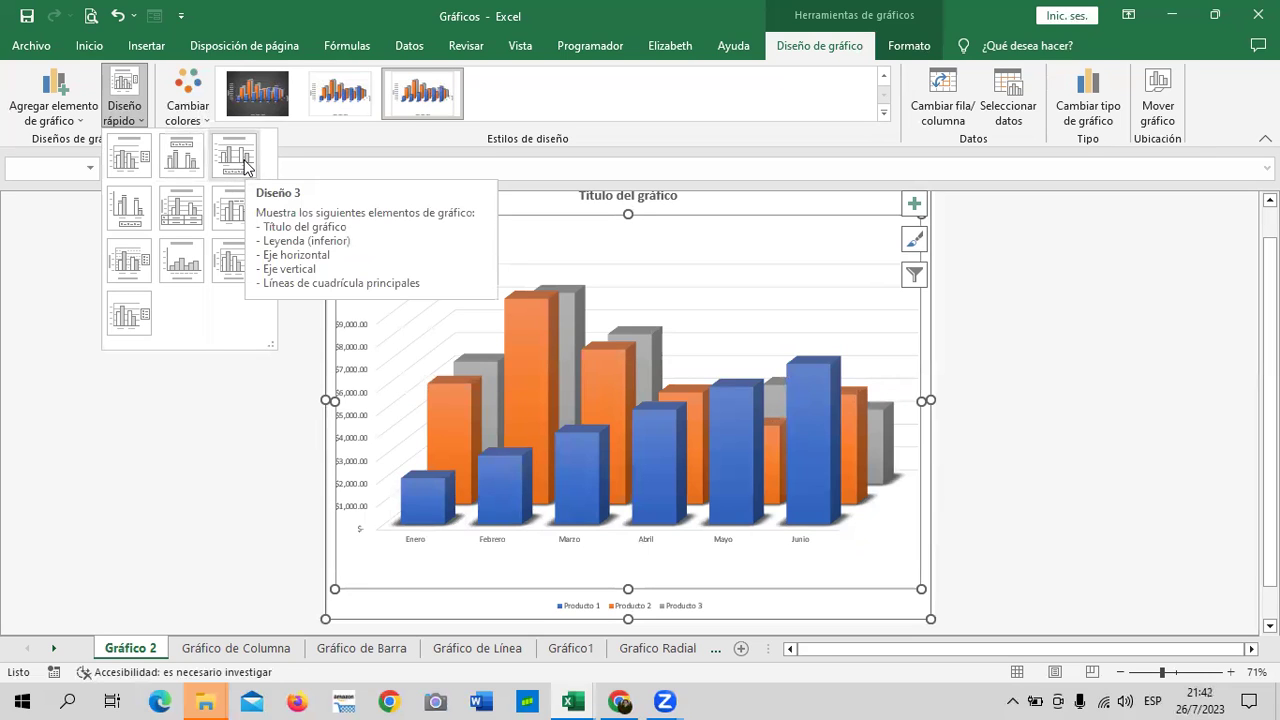
{"action": "left_click", "coordinate": [128, 220]}
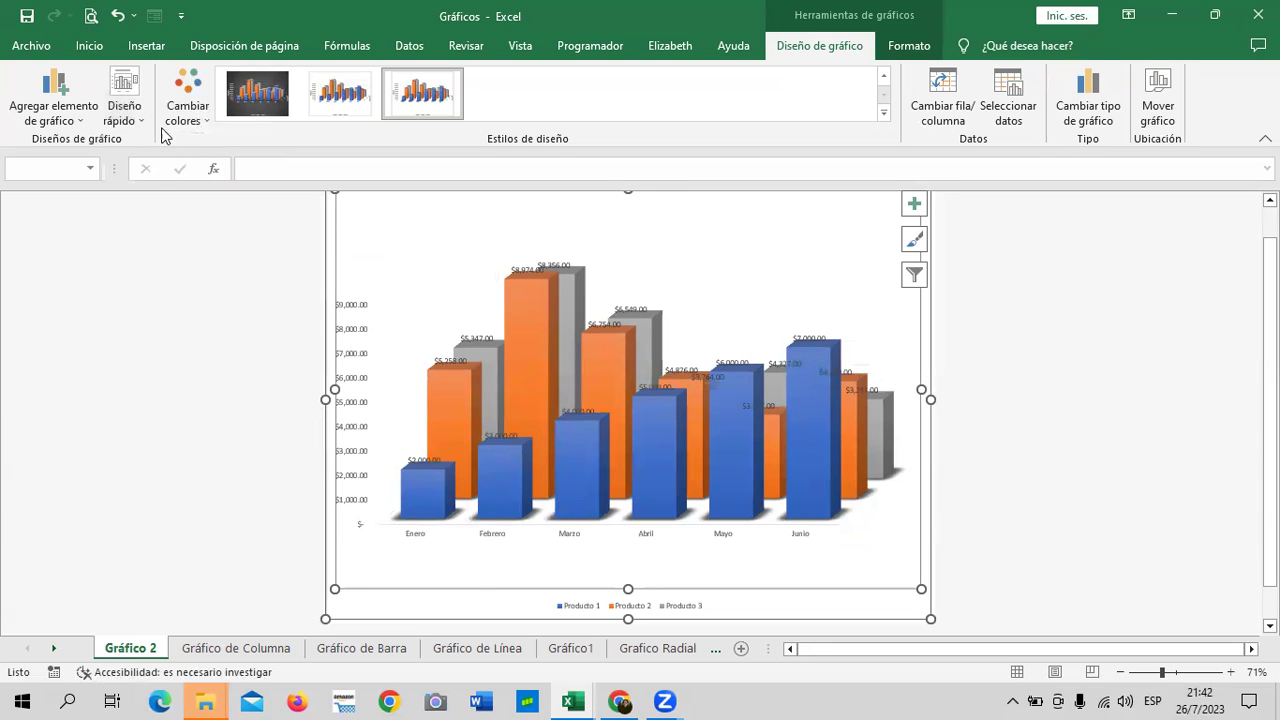
{"action": "left_click", "coordinate": [126, 110]}
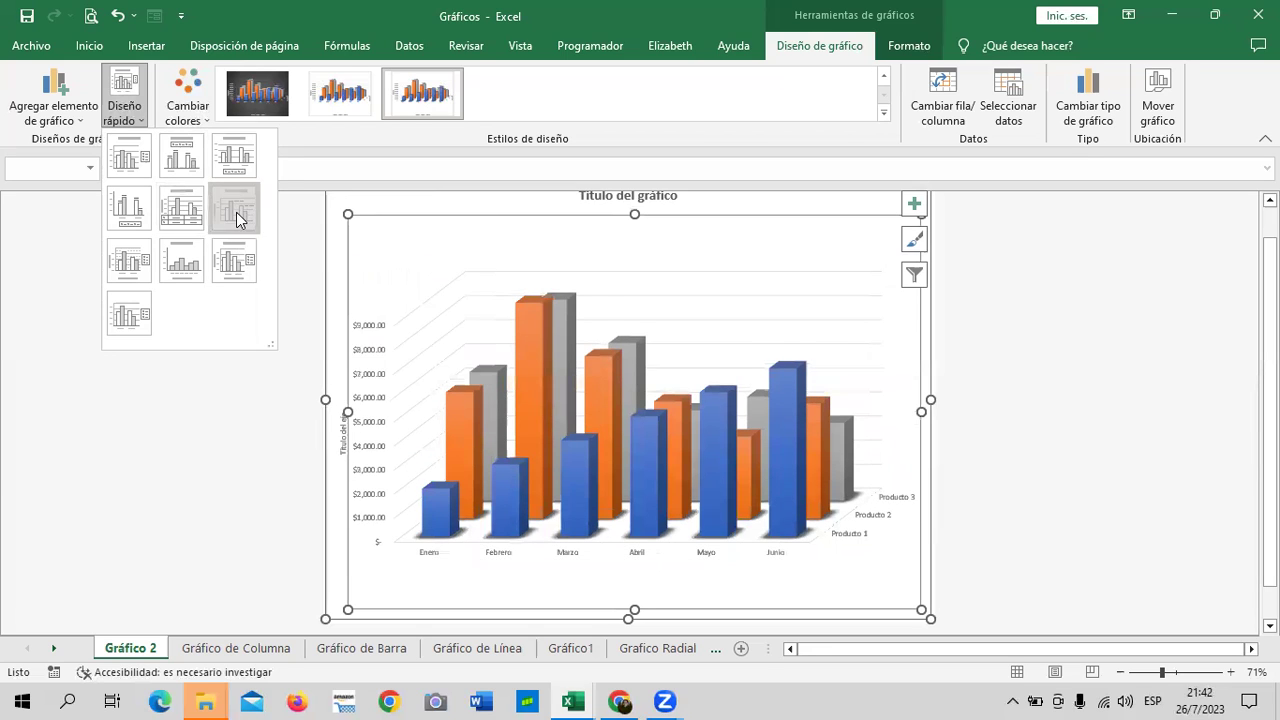
{"action": "left_click", "coordinate": [238, 220]}
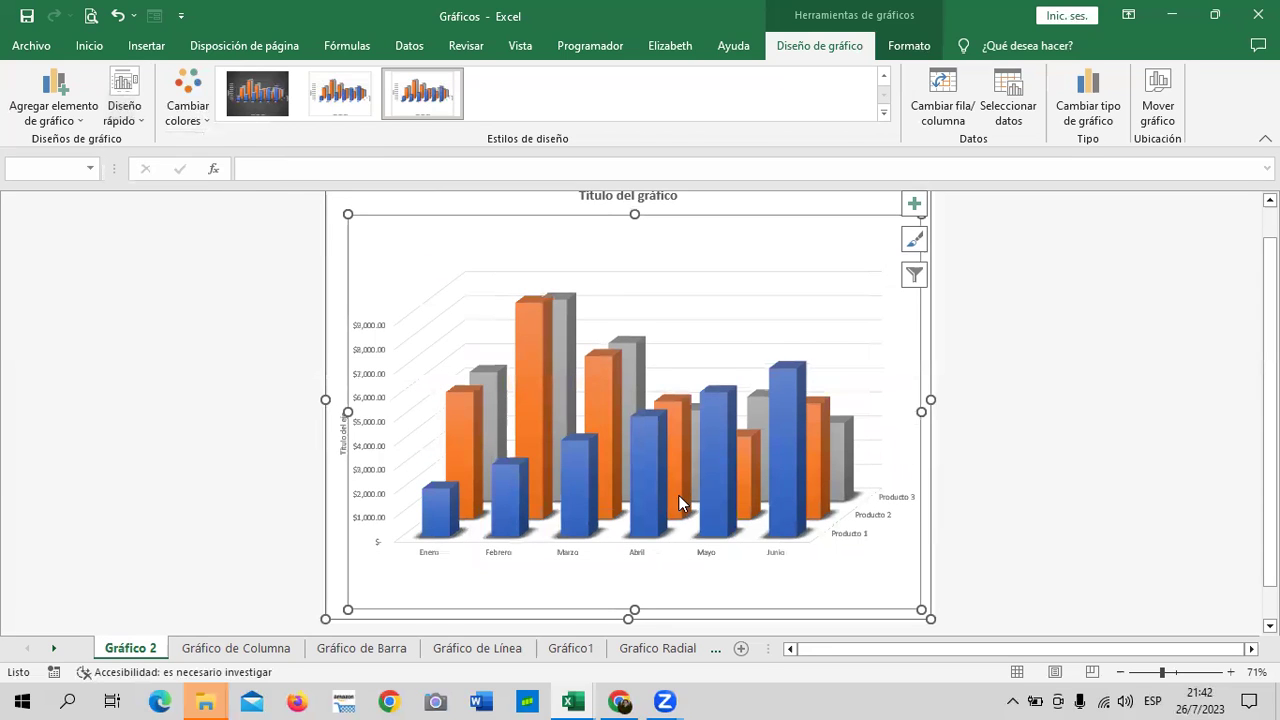
{"action": "scroll", "coordinate": [832, 427], "scroll_direction": "down", "scroll_amount": 1}
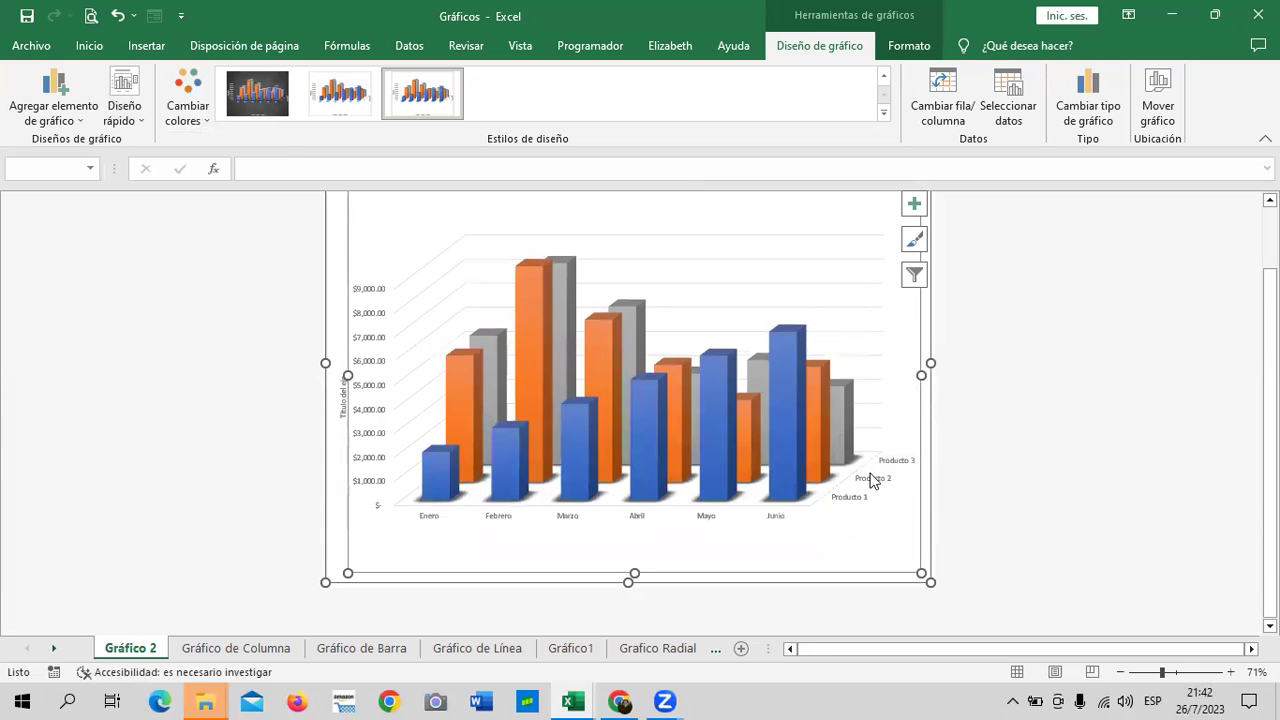
{"action": "scroll", "coordinate": [855, 458], "scroll_direction": "up", "scroll_amount": 1}
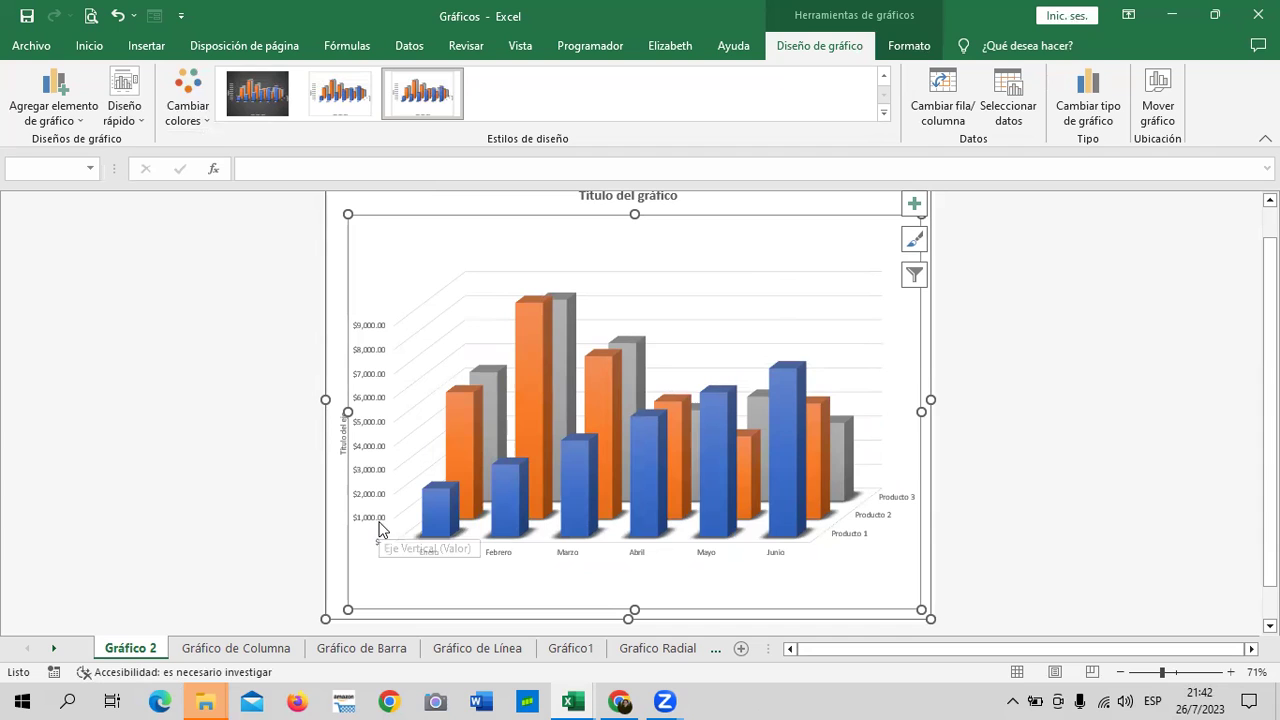
{"action": "left_click", "coordinate": [137, 116]}
{"action": "left_click", "coordinate": [132, 264]}
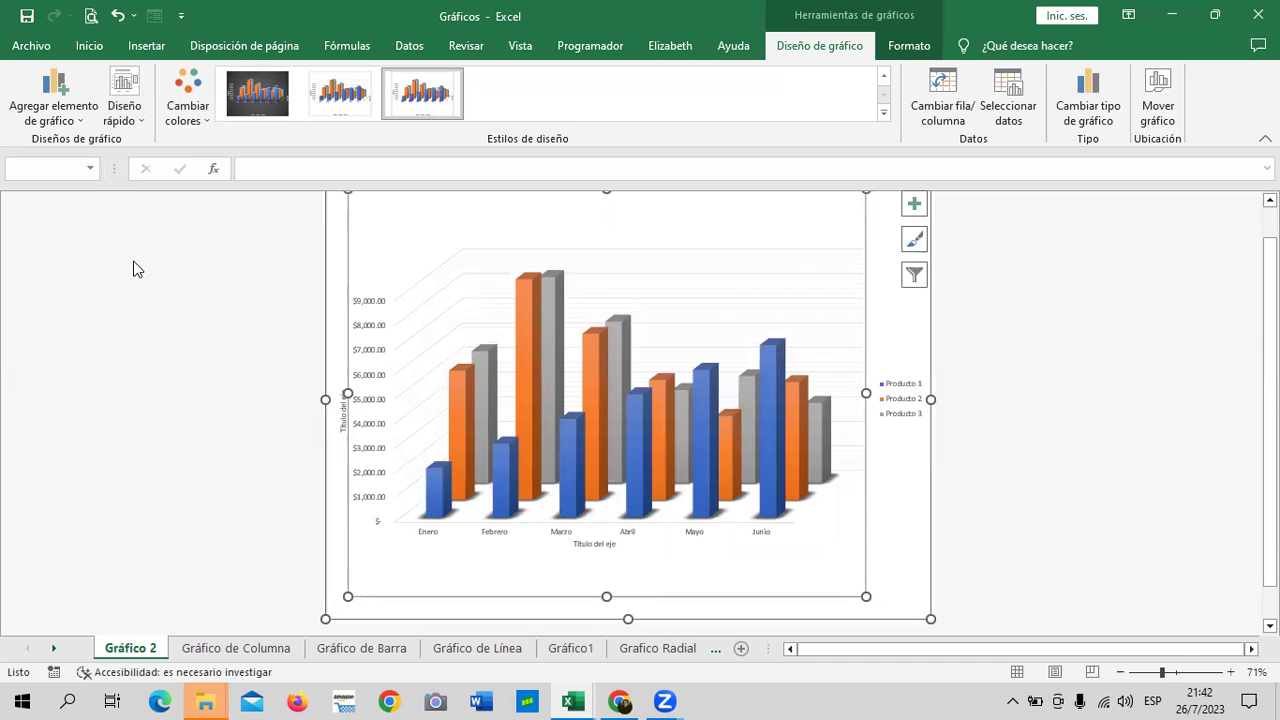
{"action": "left_click", "coordinate": [125, 113]}
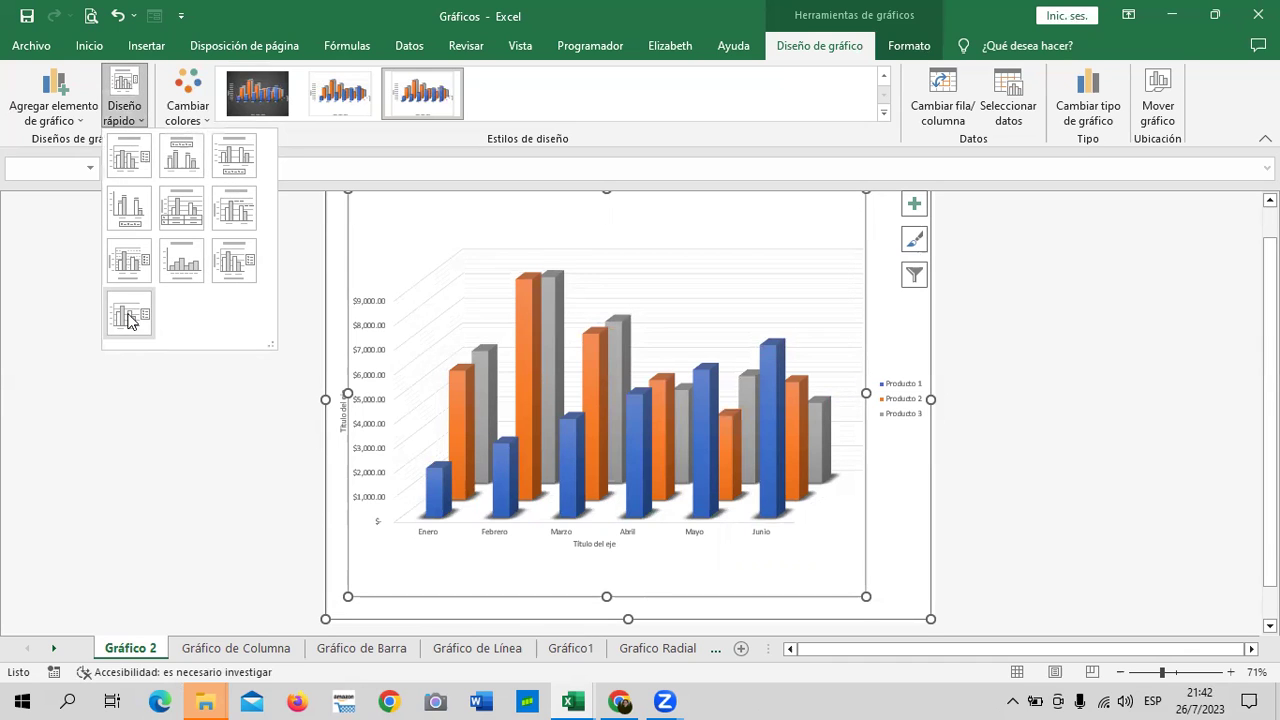
{"action": "left_click", "coordinate": [129, 317]}
{"action": "left_click", "coordinate": [138, 110]}
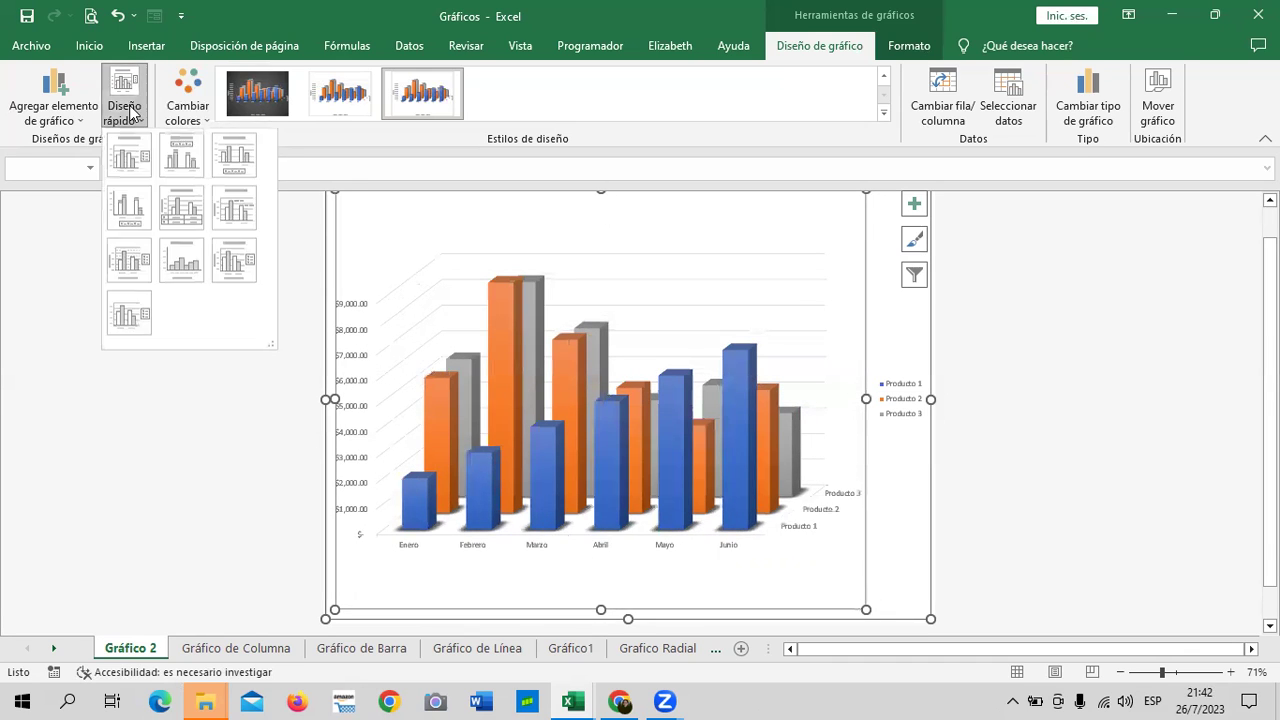
- Move the product legend to the top (Arriba) of the chart, leaving the chart untitled
{"action": "left_click", "coordinate": [914, 204]}
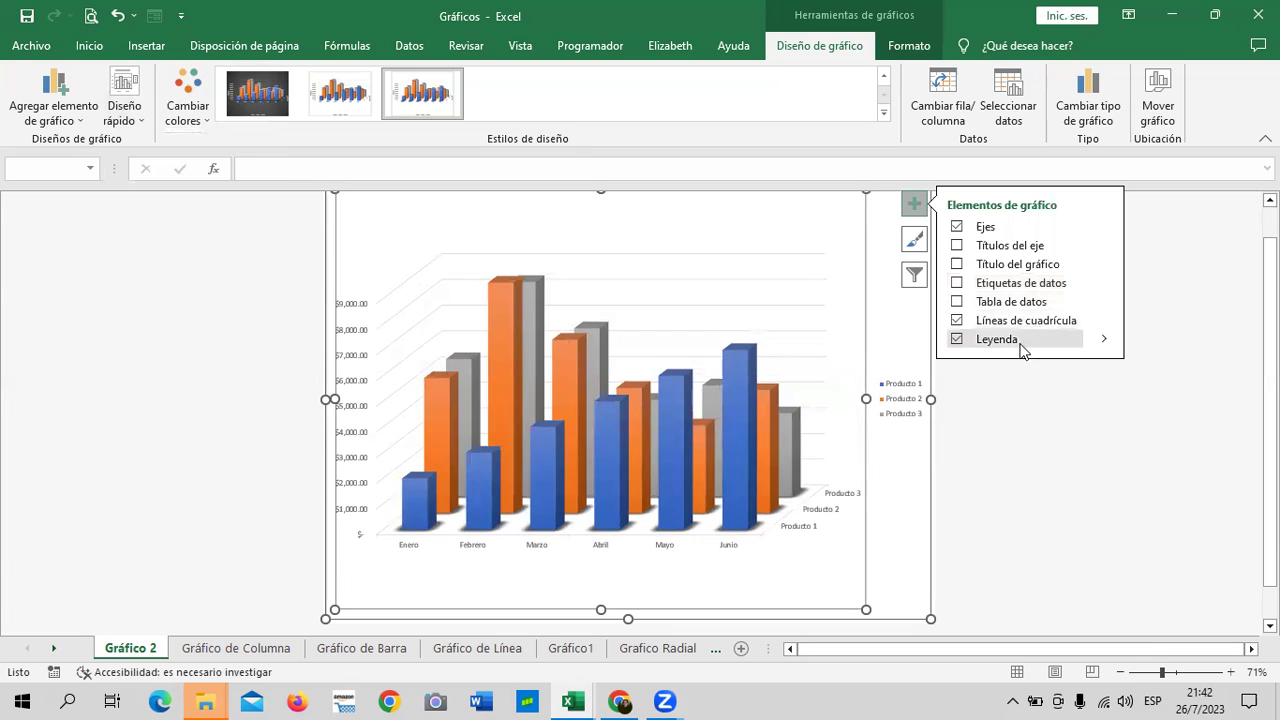
{"action": "left_click", "coordinate": [1104, 346]}
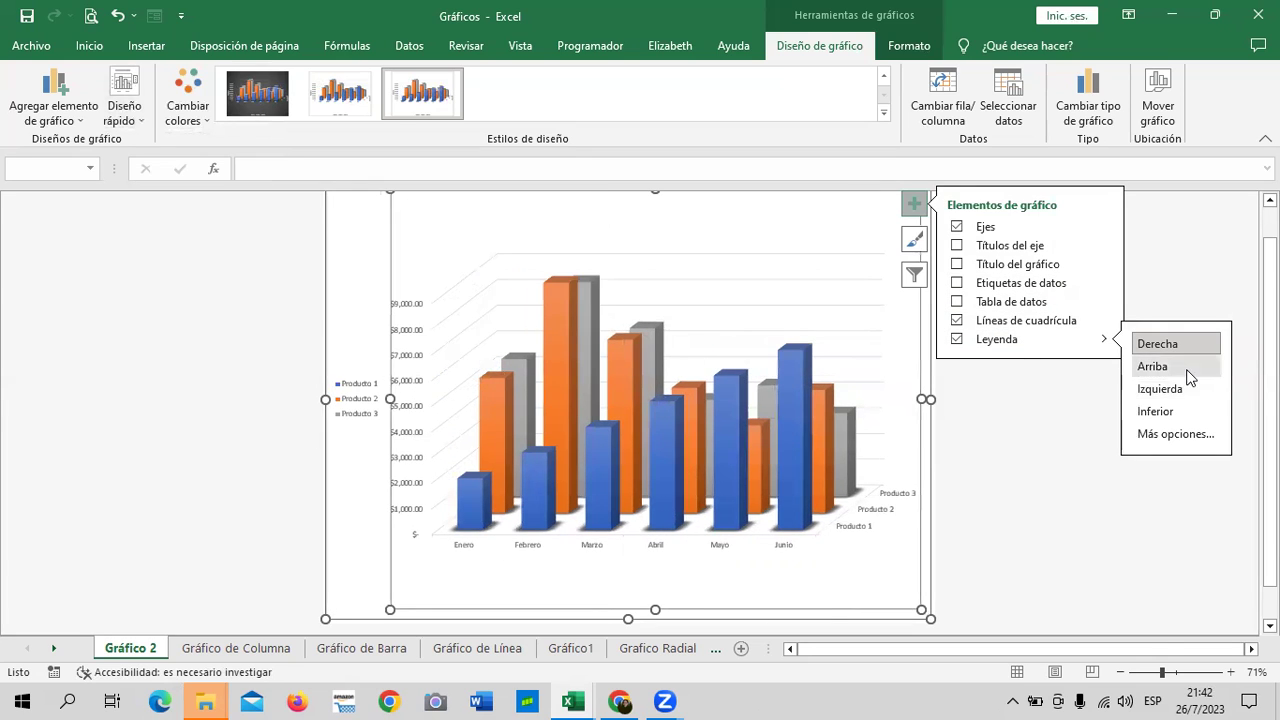
{"action": "left_click", "coordinate": [1188, 371]}
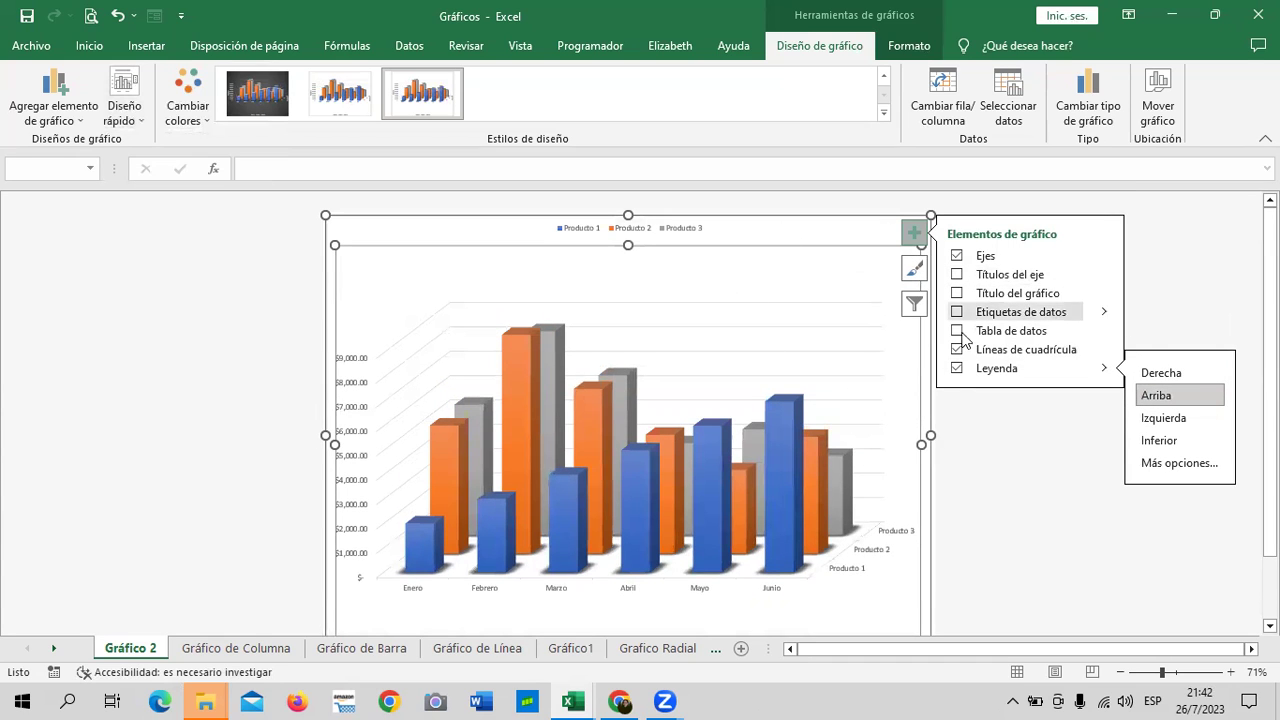
{"action": "left_click", "coordinate": [958, 293]}
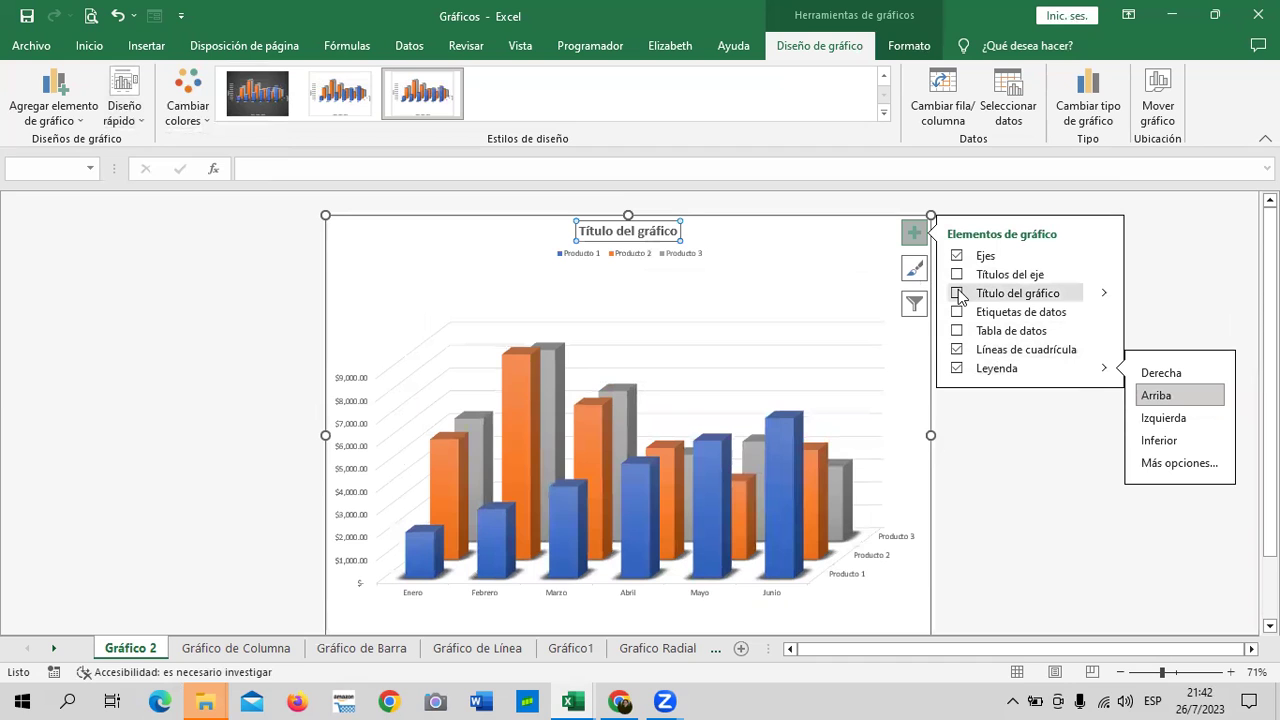
{"action": "left_click", "coordinate": [958, 293]}
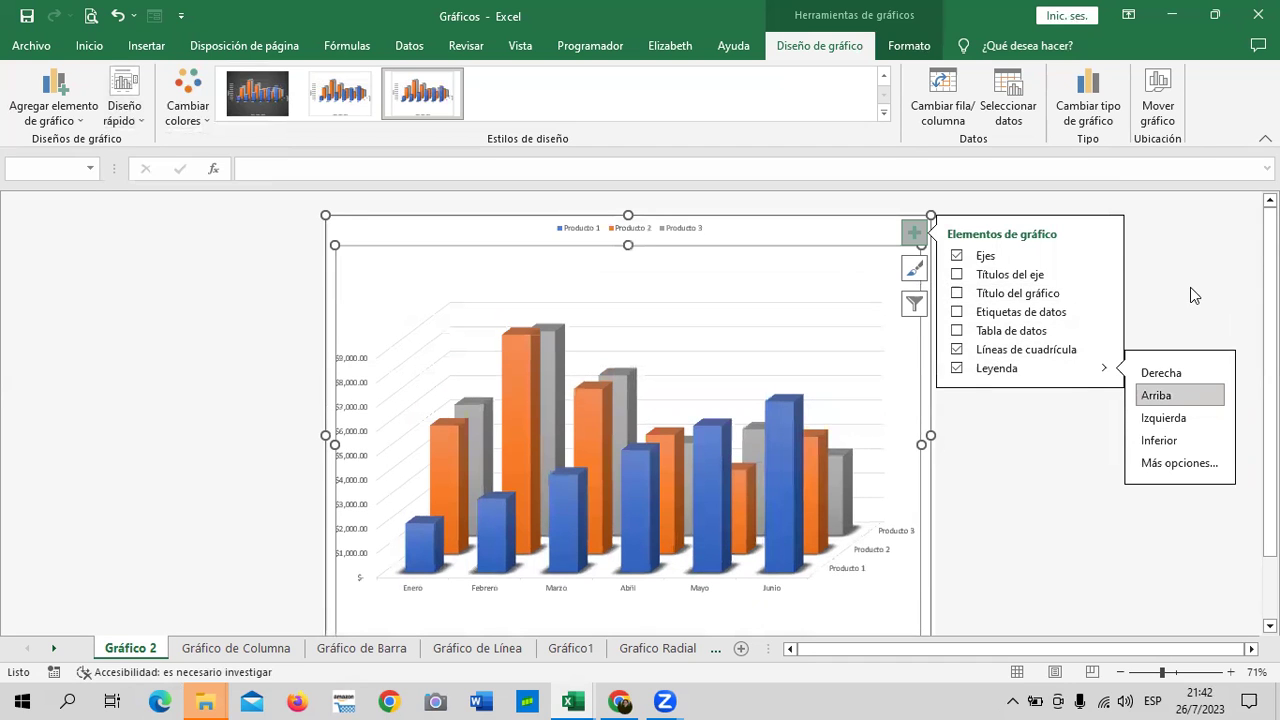
{"action": "left_click", "coordinate": [1190, 287]}
{"action": "left_click", "coordinate": [701, 420]}
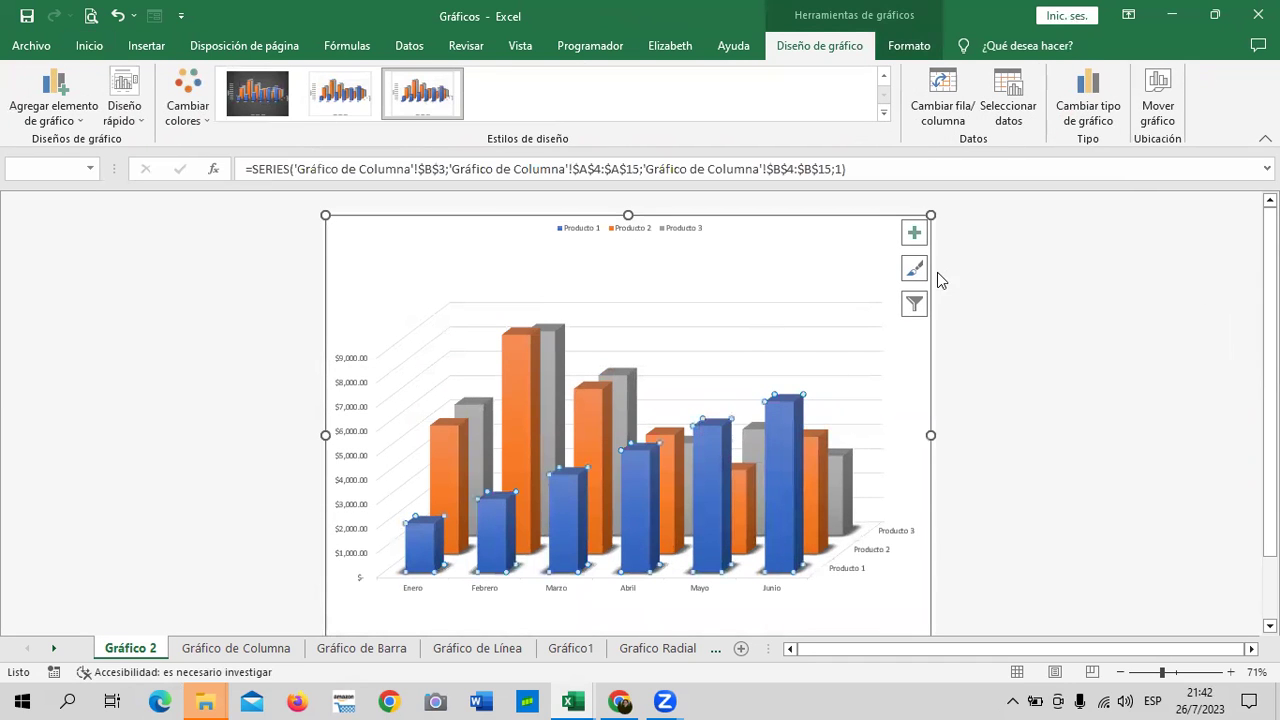
- Select all month categories in the chart filter so Enero through Diciembre are shown
{"action": "left_click", "coordinate": [913, 304]}
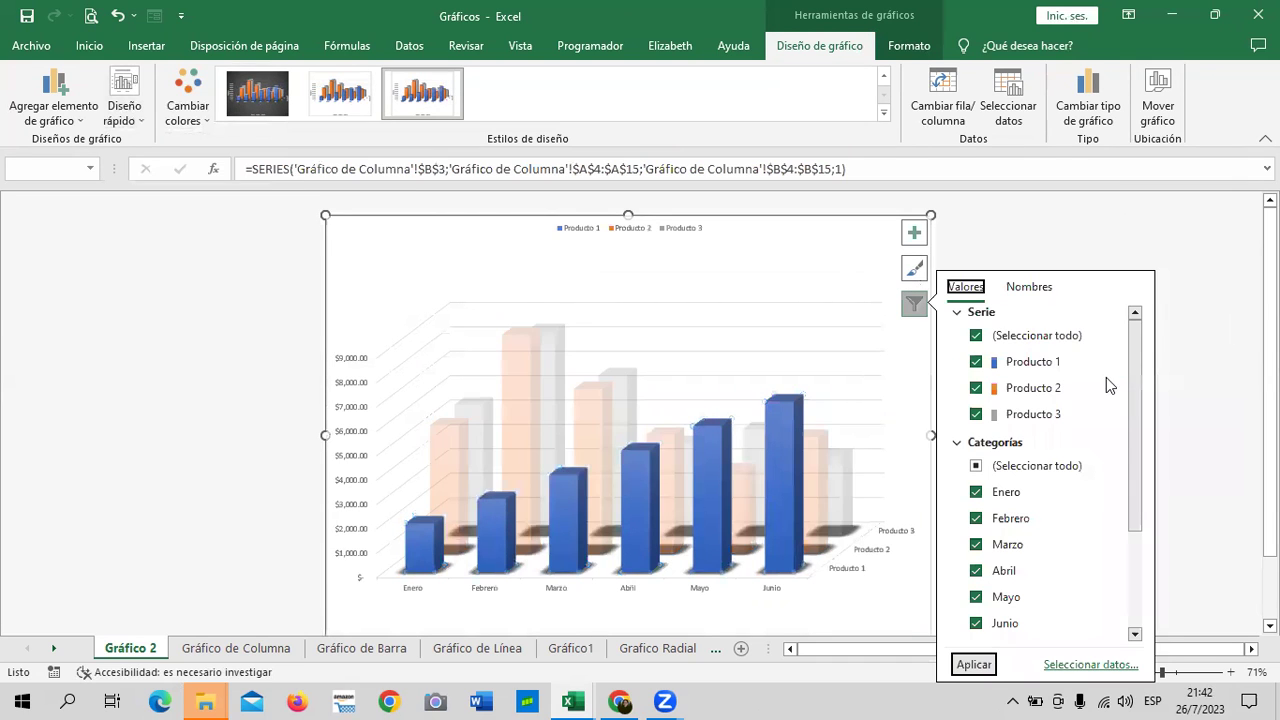
{"action": "scroll", "coordinate": [968, 500], "scroll_direction": "down", "scroll_amount": 1}
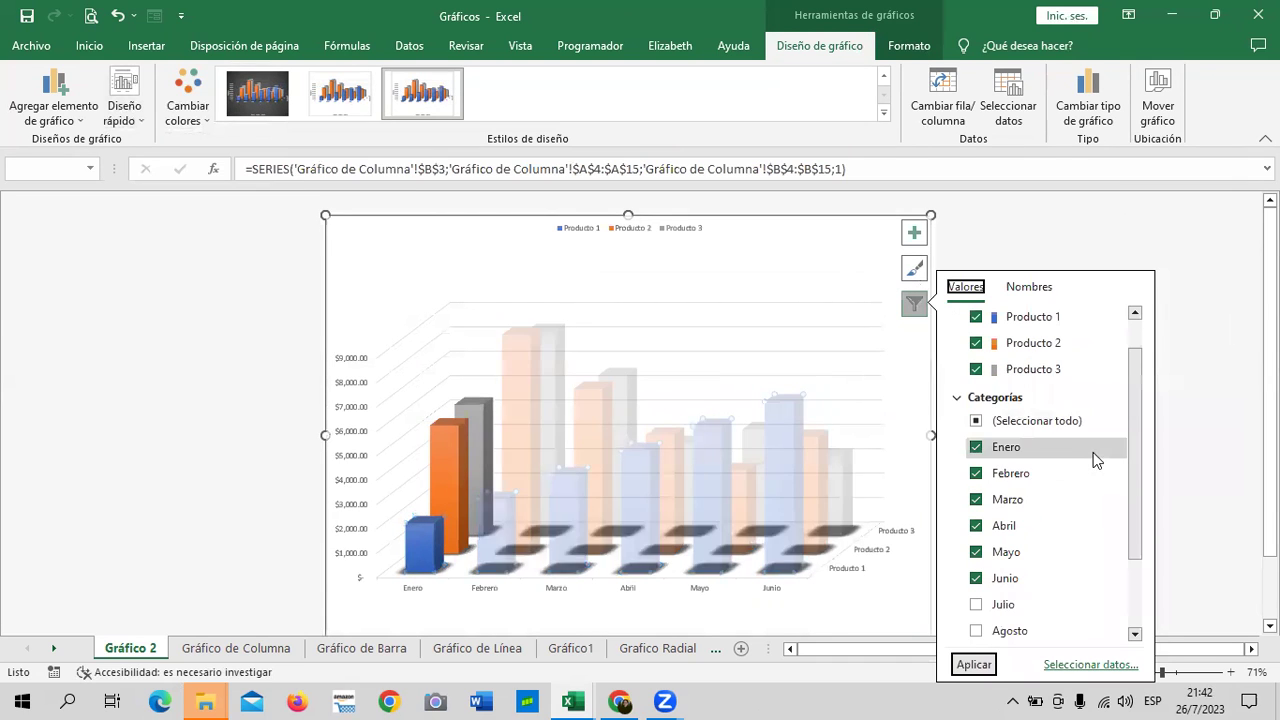
{"action": "left_click", "coordinate": [976, 421]}
{"action": "left_click", "coordinate": [976, 421]}
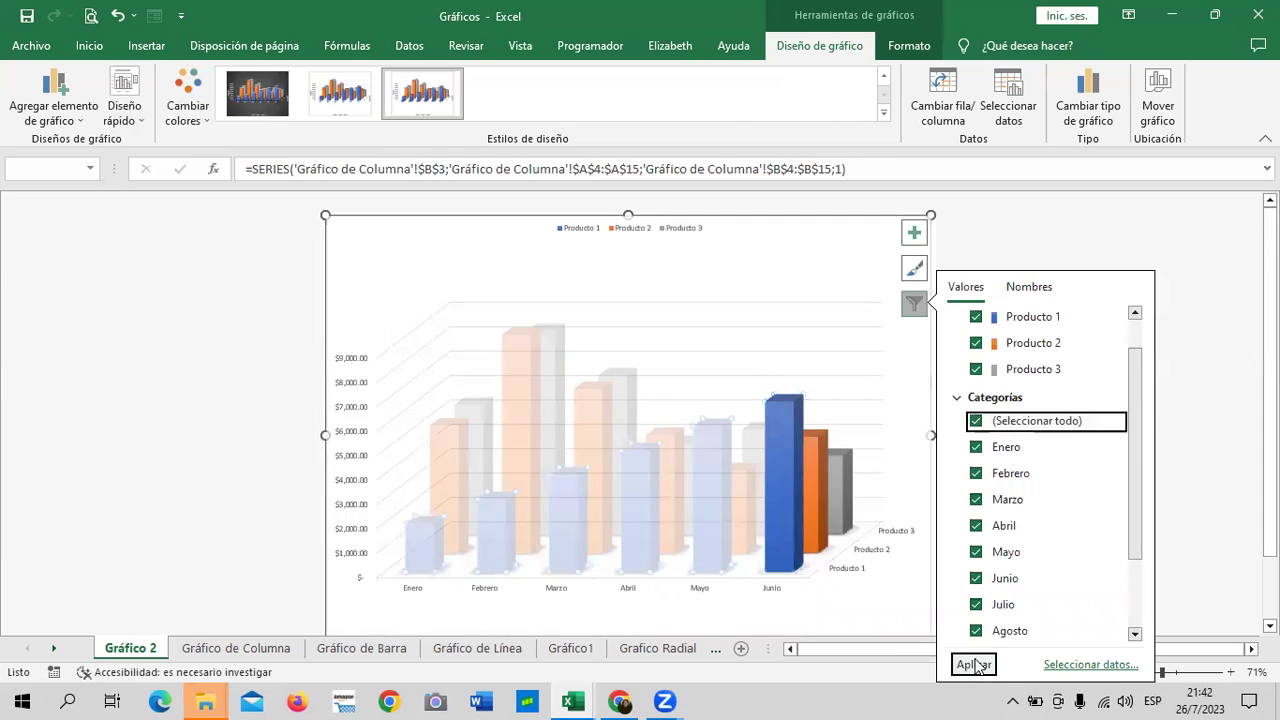
{"action": "left_click", "coordinate": [975, 665]}
{"action": "left_click", "coordinate": [1100, 229]}
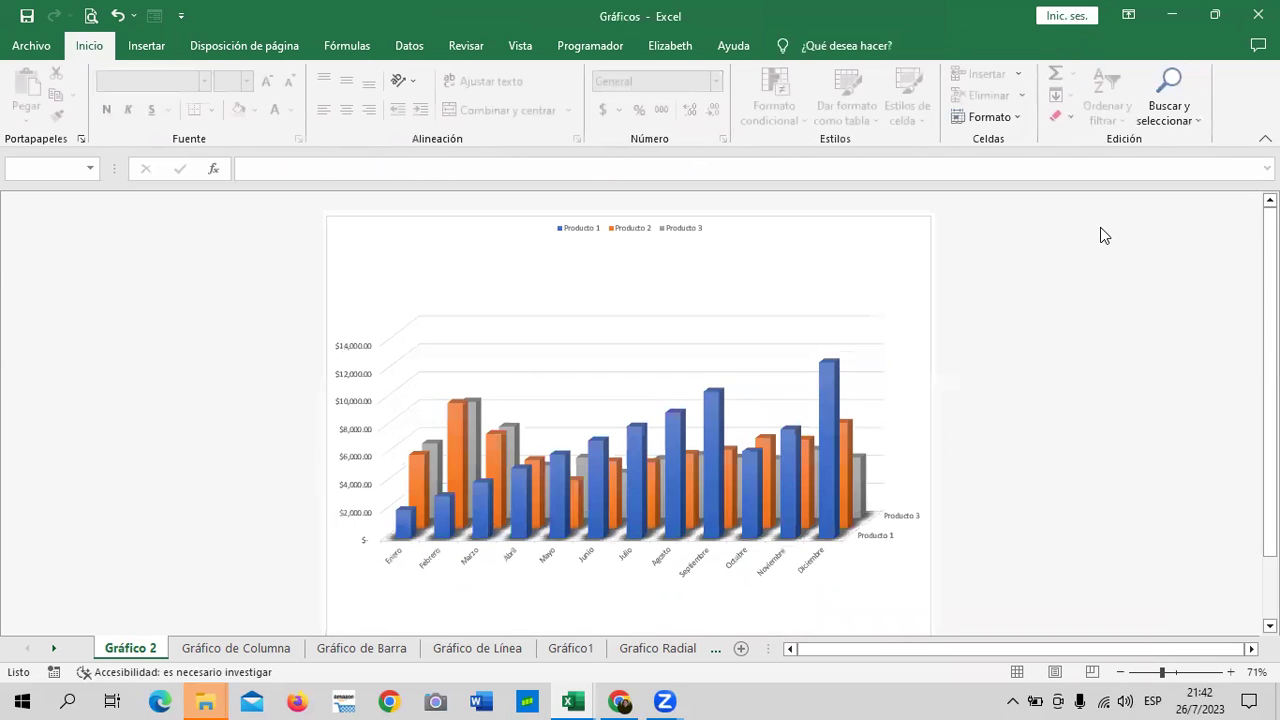
{"action": "scroll", "coordinate": [821, 360], "scroll_direction": "down", "scroll_amount": 1}
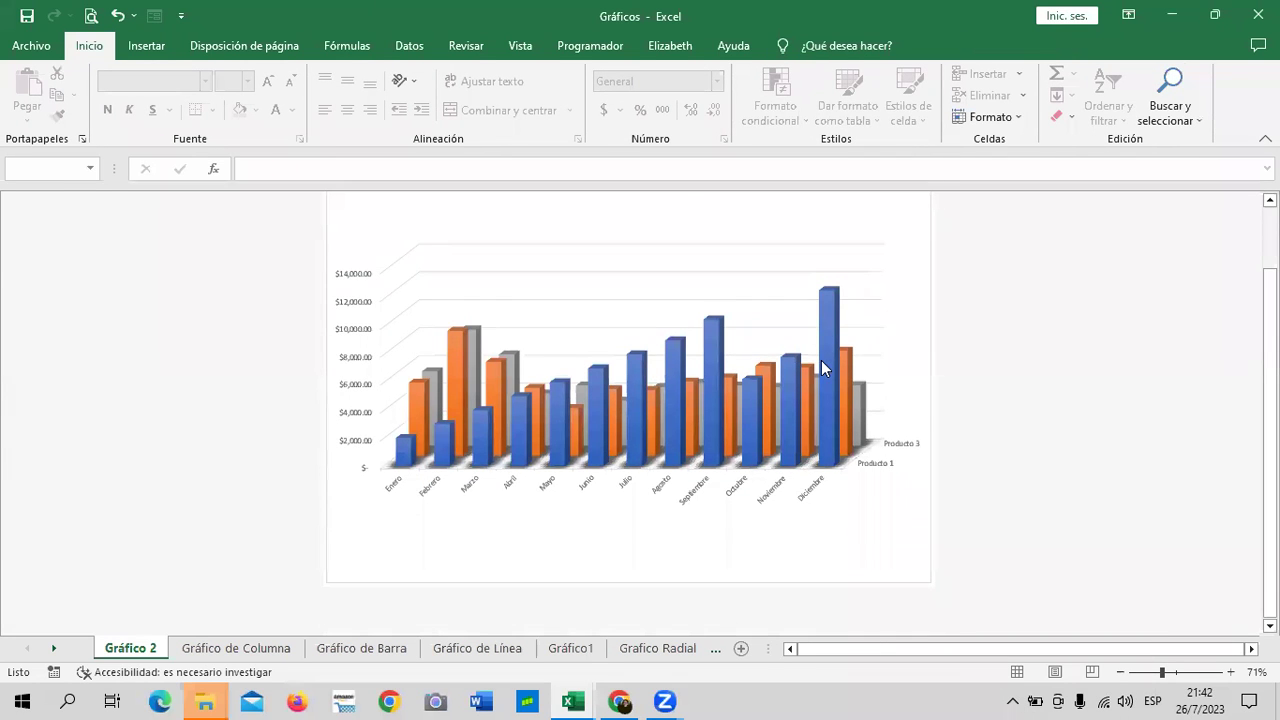
- Enlarge the legend text to size 12
{"action": "mouse_move", "coordinate": [819, 360]}
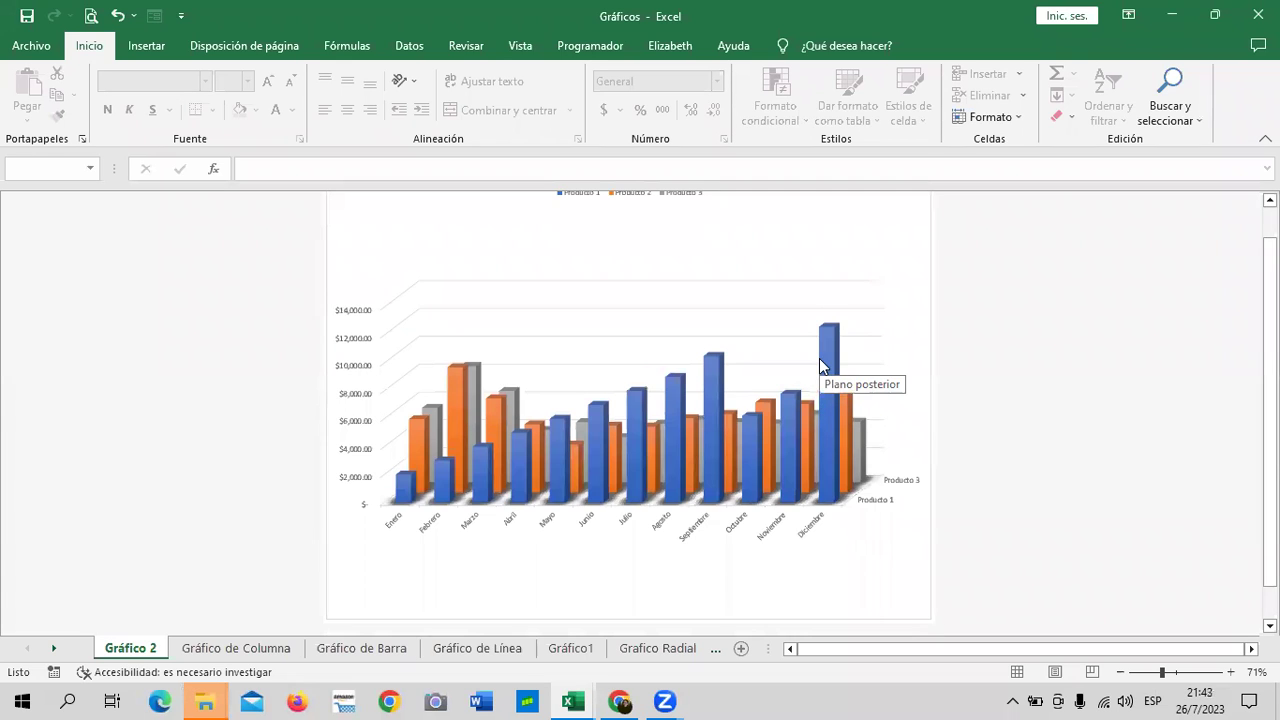
{"action": "scroll", "coordinate": [819, 360], "scroll_direction": "up", "scroll_amount": 1}
{"action": "left_click", "coordinate": [821, 262]}
{"action": "left_click", "coordinate": [703, 226]}
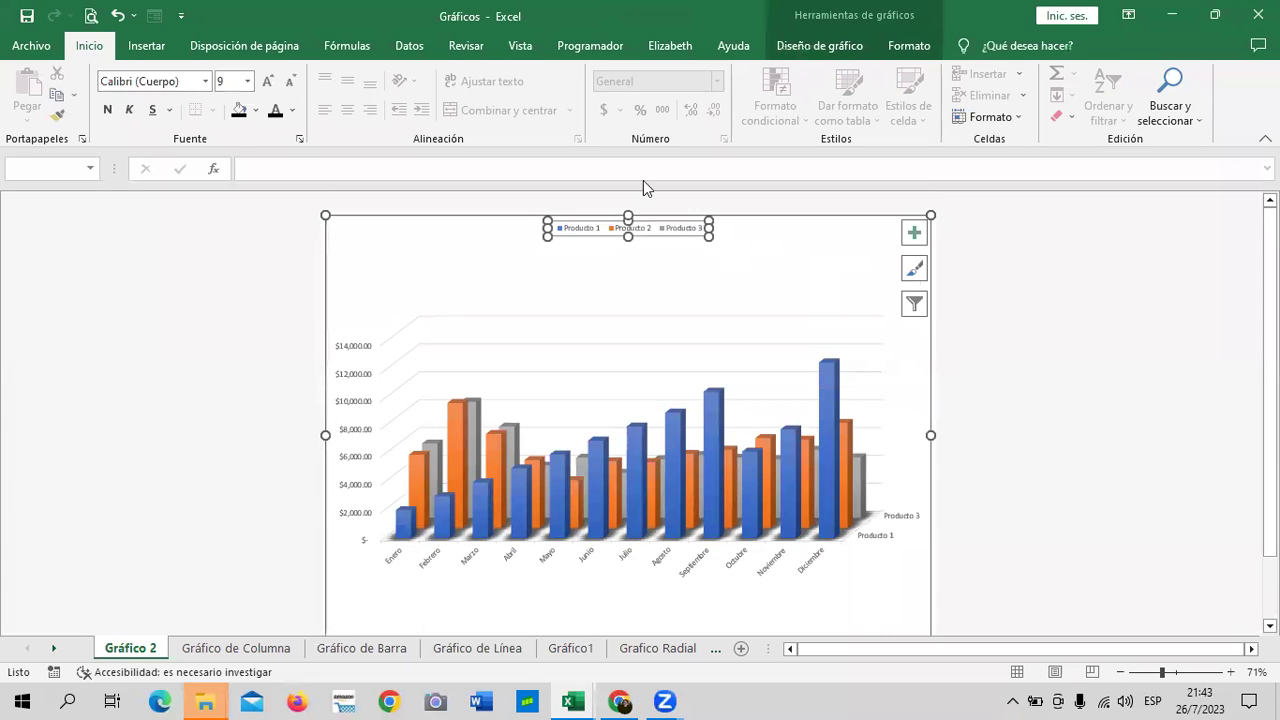
{"action": "left_click", "coordinate": [267, 80]}
{"action": "left_click", "coordinate": [267, 80]}
{"action": "left_click", "coordinate": [267, 80]}
{"action": "left_click", "coordinate": [267, 80]}
- Enlarge the value axis labels to 14 and make them and the legend text black
{"action": "left_click", "coordinate": [358, 384]}
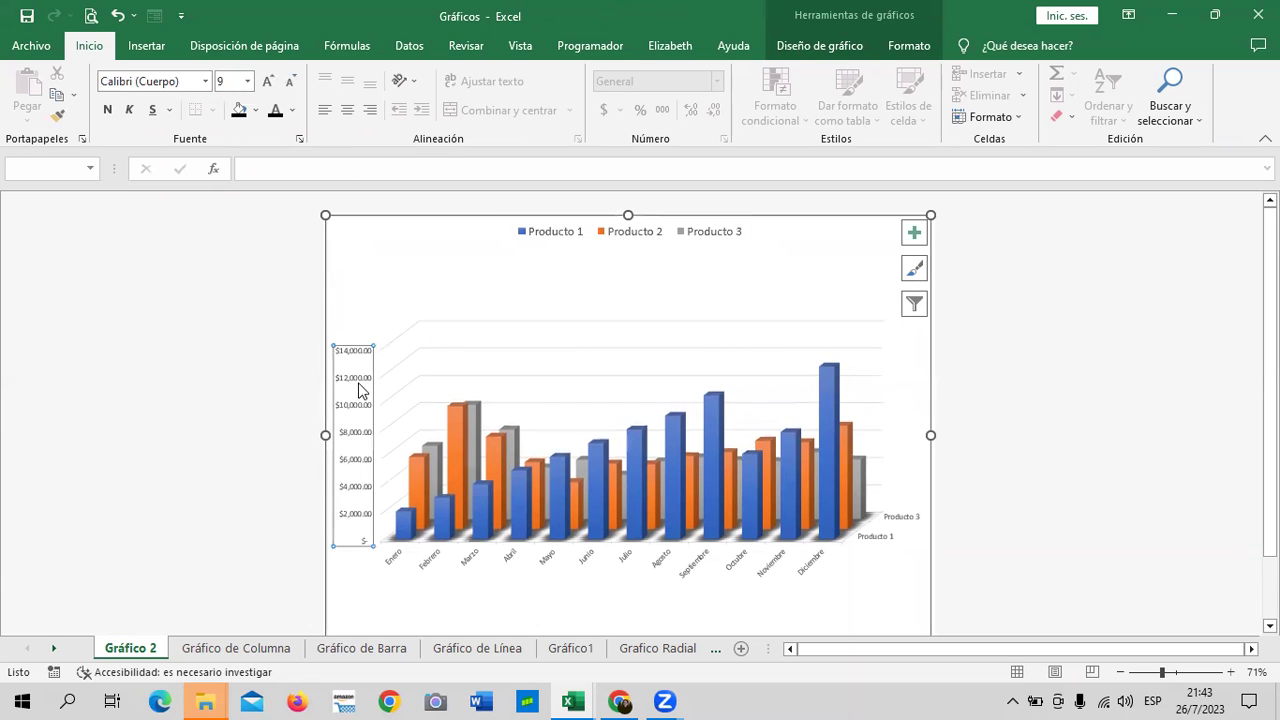
{"action": "left_click", "coordinate": [267, 82]}
{"action": "left_click", "coordinate": [267, 82]}
{"action": "left_click", "coordinate": [267, 82]}
{"action": "left_click", "coordinate": [267, 82]}
{"action": "left_click", "coordinate": [267, 82]}
{"action": "scroll", "coordinate": [378, 352], "scroll_direction": "down", "scroll_amount": 1}
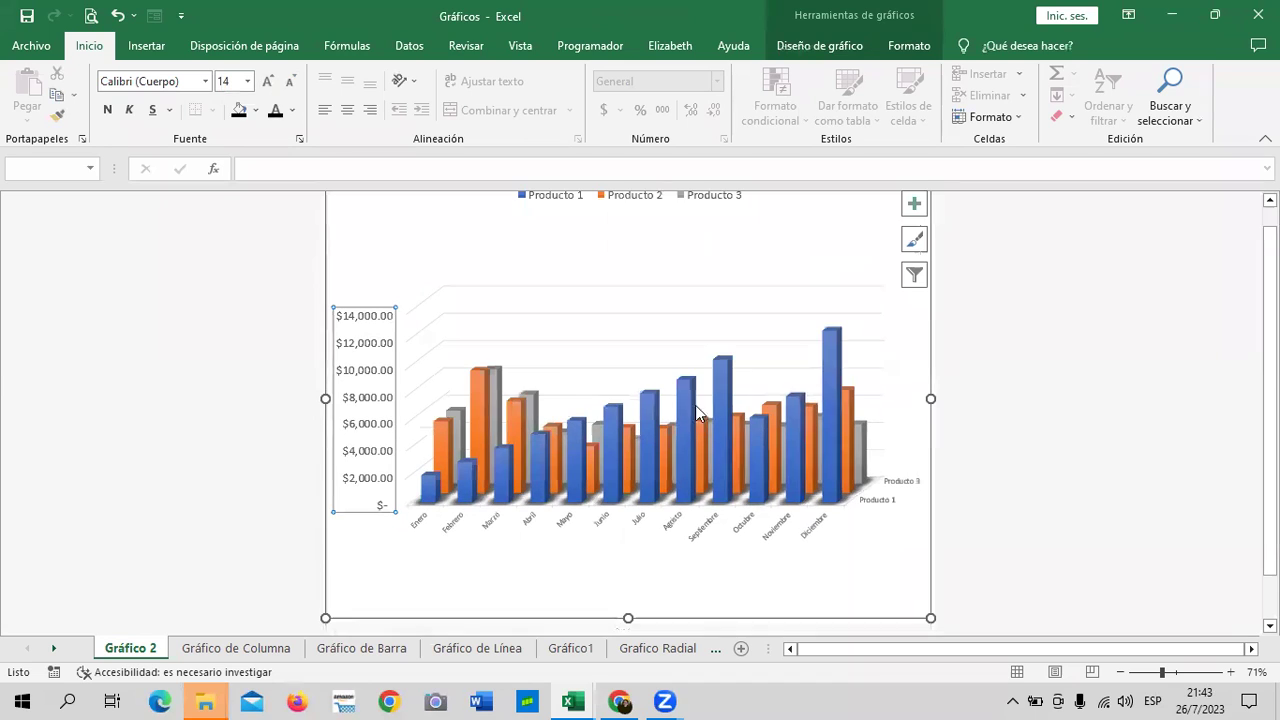
{"action": "left_click", "coordinate": [276, 115]}
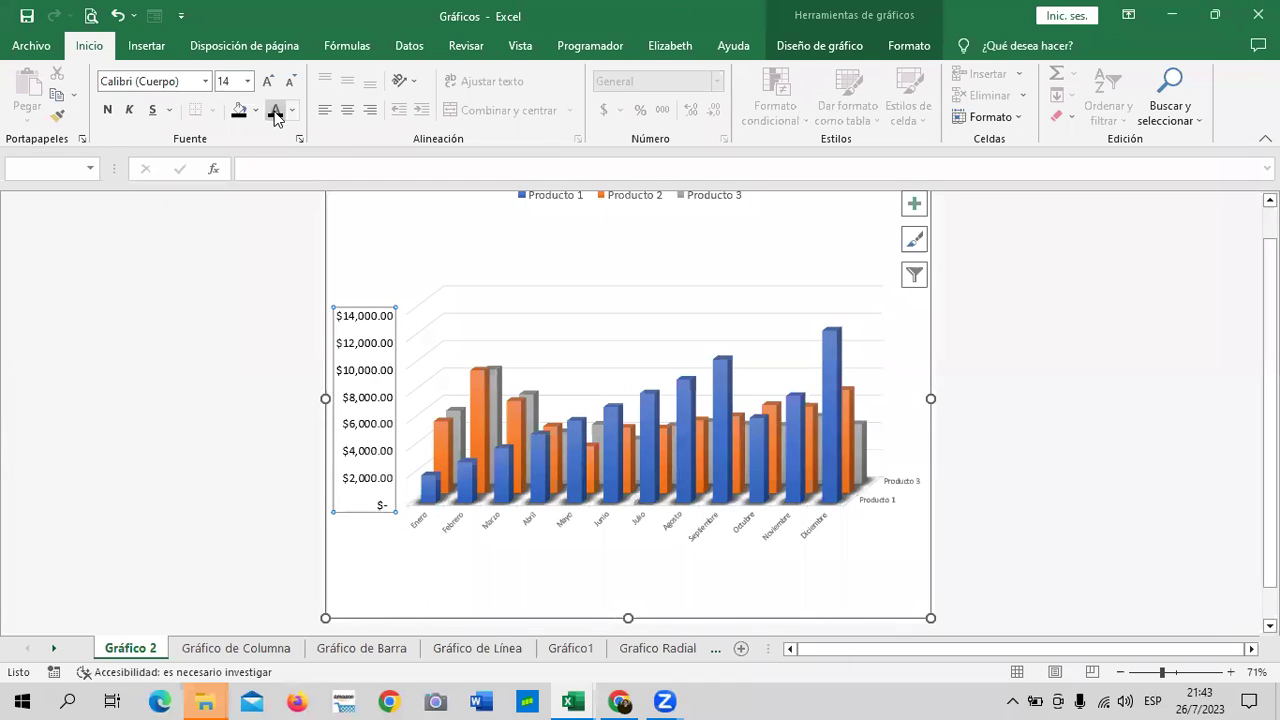
{"action": "scroll", "coordinate": [634, 500], "scroll_direction": "up", "scroll_amount": 1}
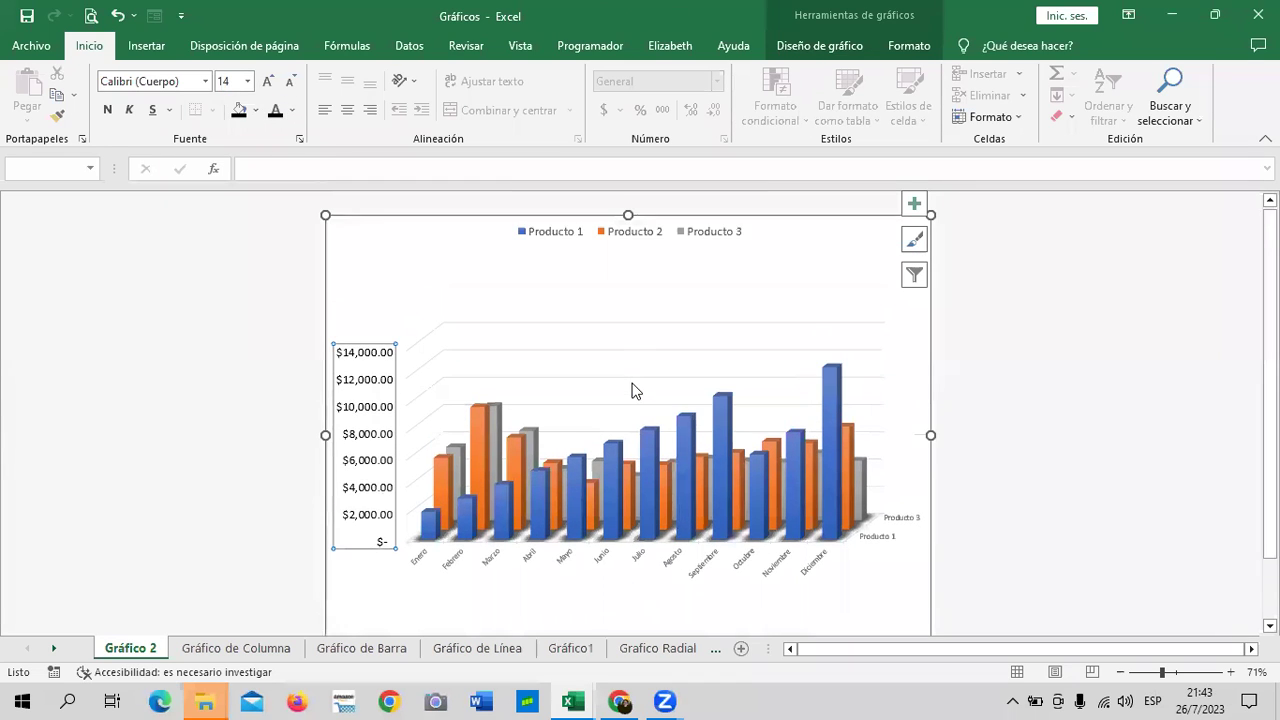
{"action": "left_click", "coordinate": [656, 231]}
{"action": "left_click", "coordinate": [276, 112]}
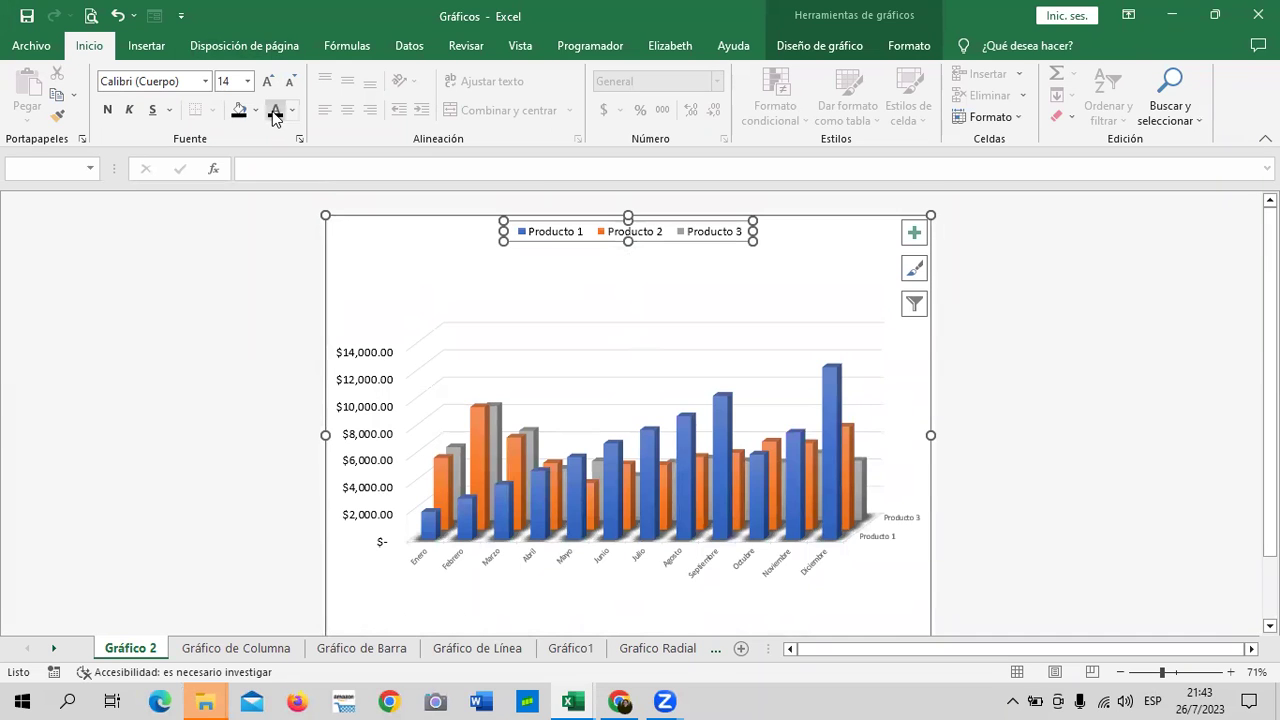
{"action": "scroll", "coordinate": [752, 440], "scroll_direction": "down", "scroll_amount": 1}
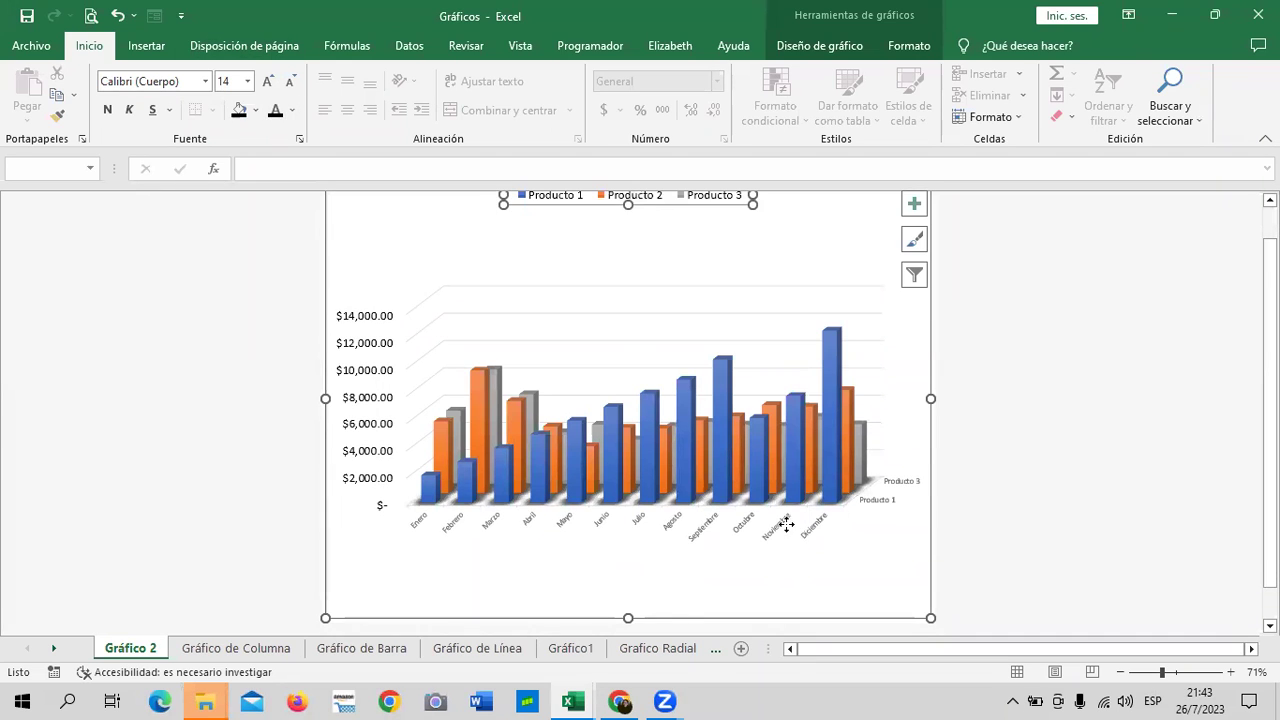
- Make the month category labels black at size 14
{"action": "left_click", "coordinate": [788, 528]}
{"action": "left_click", "coordinate": [268, 81]}
{"action": "left_click", "coordinate": [268, 81]}
{"action": "left_click", "coordinate": [277, 112]}
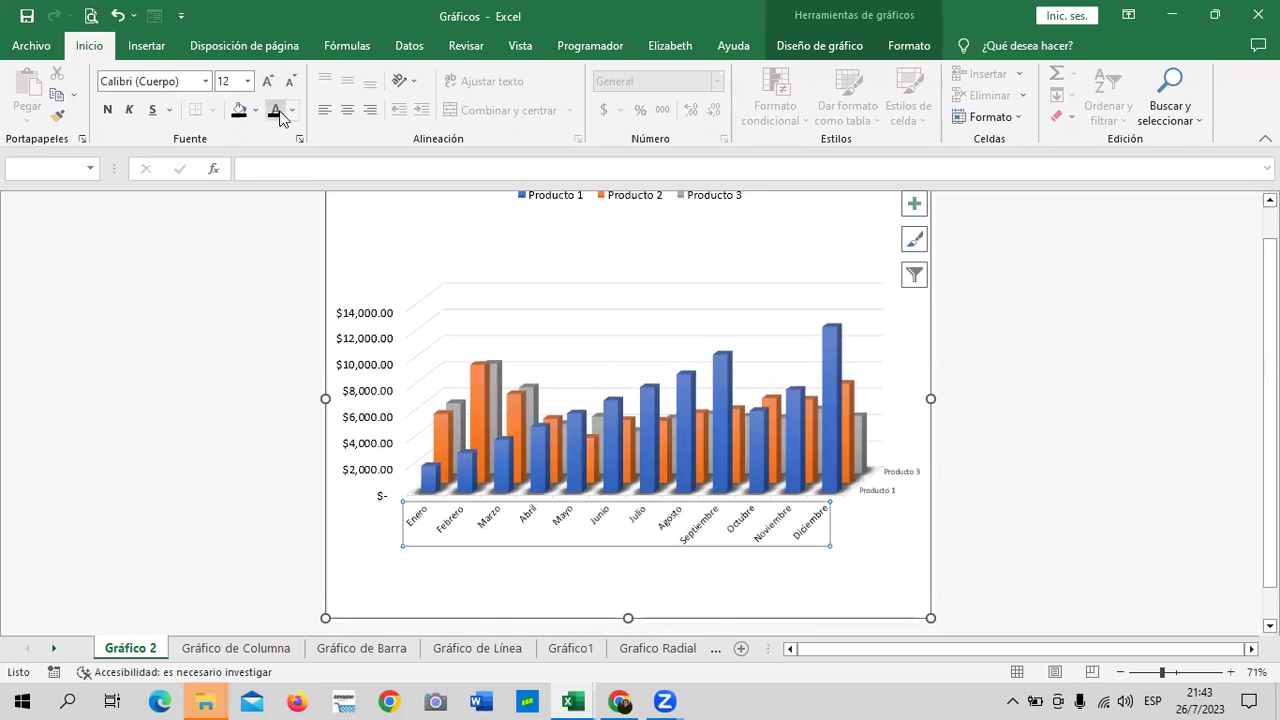
{"action": "left_click", "coordinate": [267, 81]}
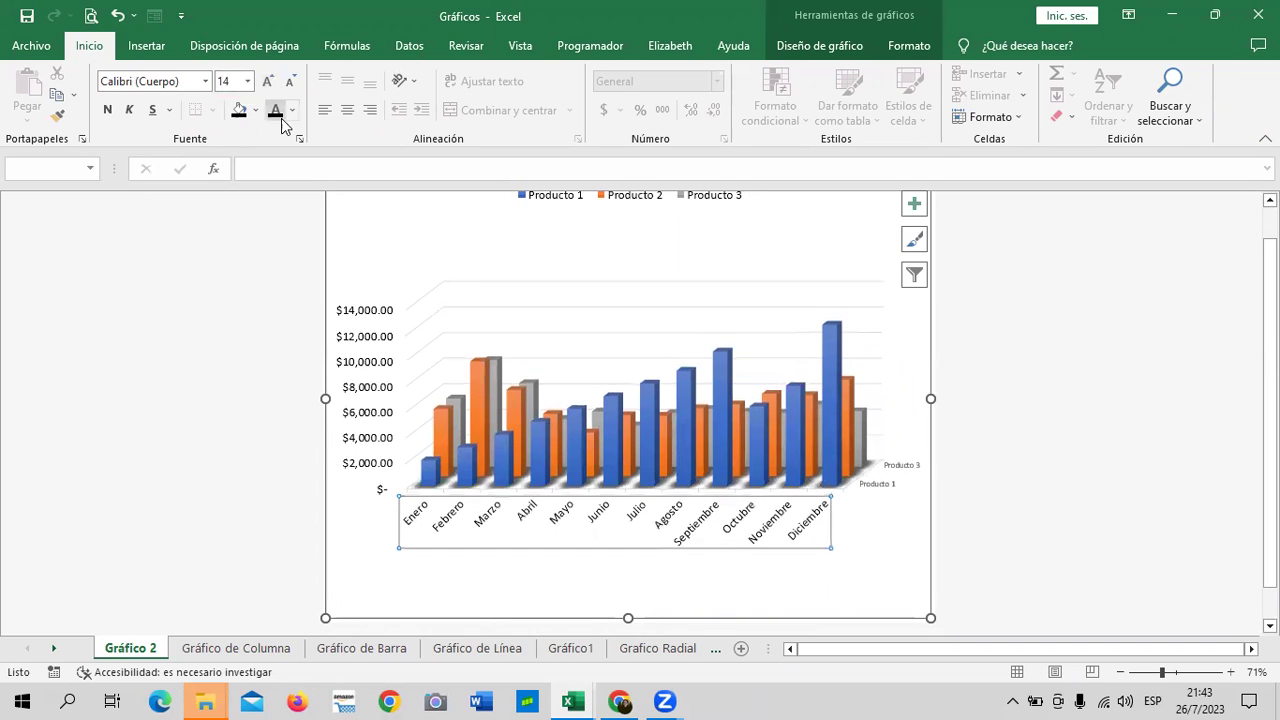
- Delete the Producto 1–3 labels along the depth axis
{"action": "left_click", "coordinate": [897, 468]}
{"action": "scroll", "coordinate": [887, 492], "scroll_direction": "down", "scroll_amount": 1}
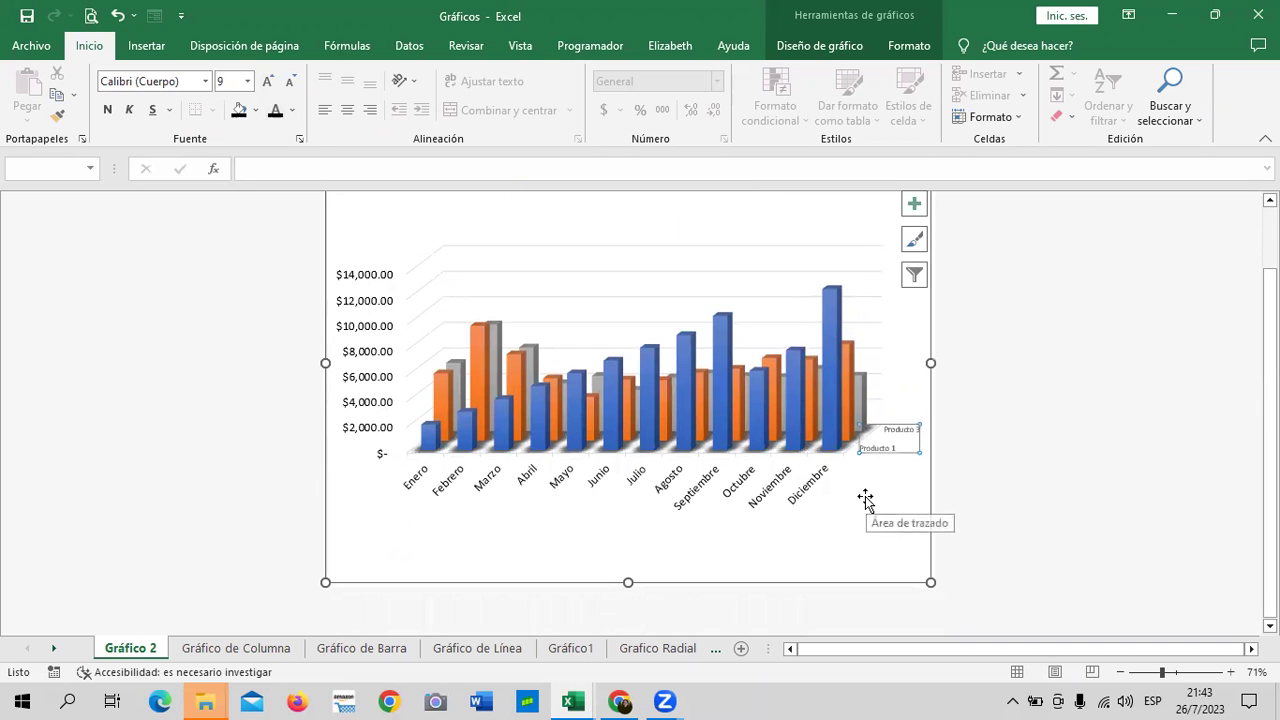
{"action": "key", "text": "Delete"}
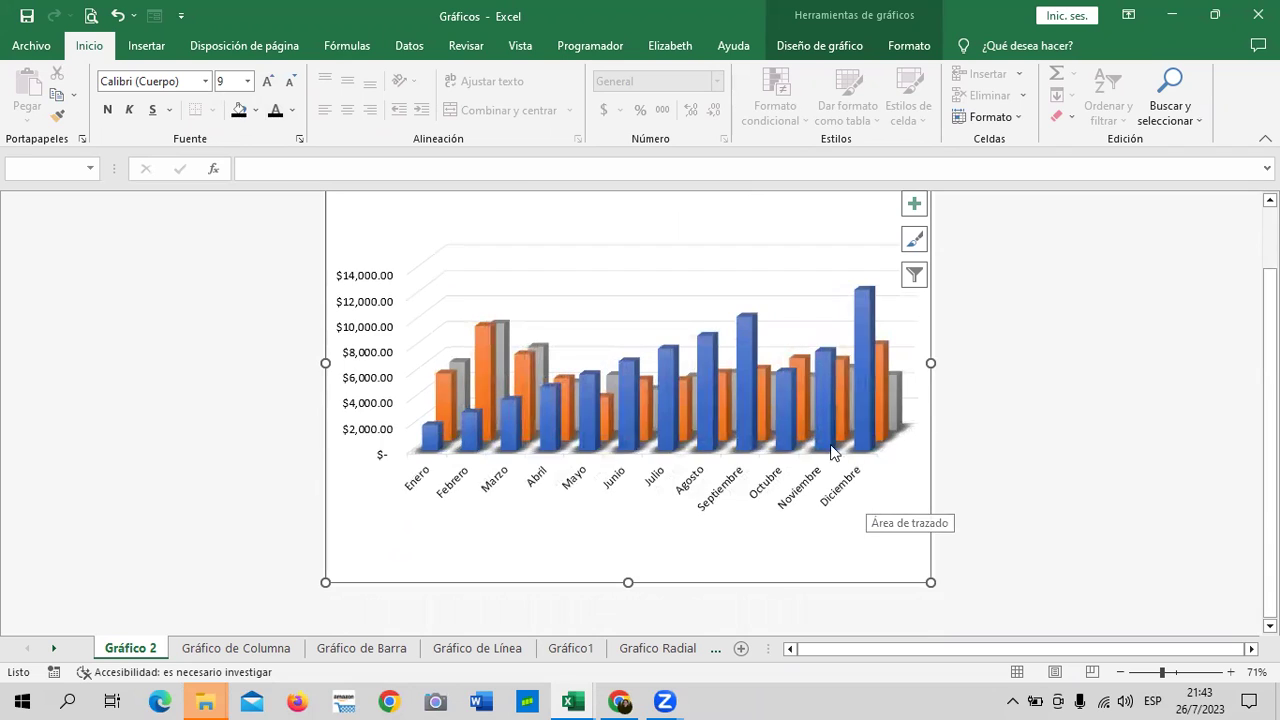
{"action": "scroll", "coordinate": [897, 441], "scroll_direction": "up", "scroll_amount": 2}
- Enlarge the legend text further to size 16
{"action": "left_click", "coordinate": [690, 237]}
{"action": "left_click", "coordinate": [267, 81]}
{"action": "left_click", "coordinate": [267, 81]}
{"action": "left_click", "coordinate": [267, 81]}
{"action": "left_click", "coordinate": [267, 81]}
{"action": "left_click", "coordinate": [267, 81]}
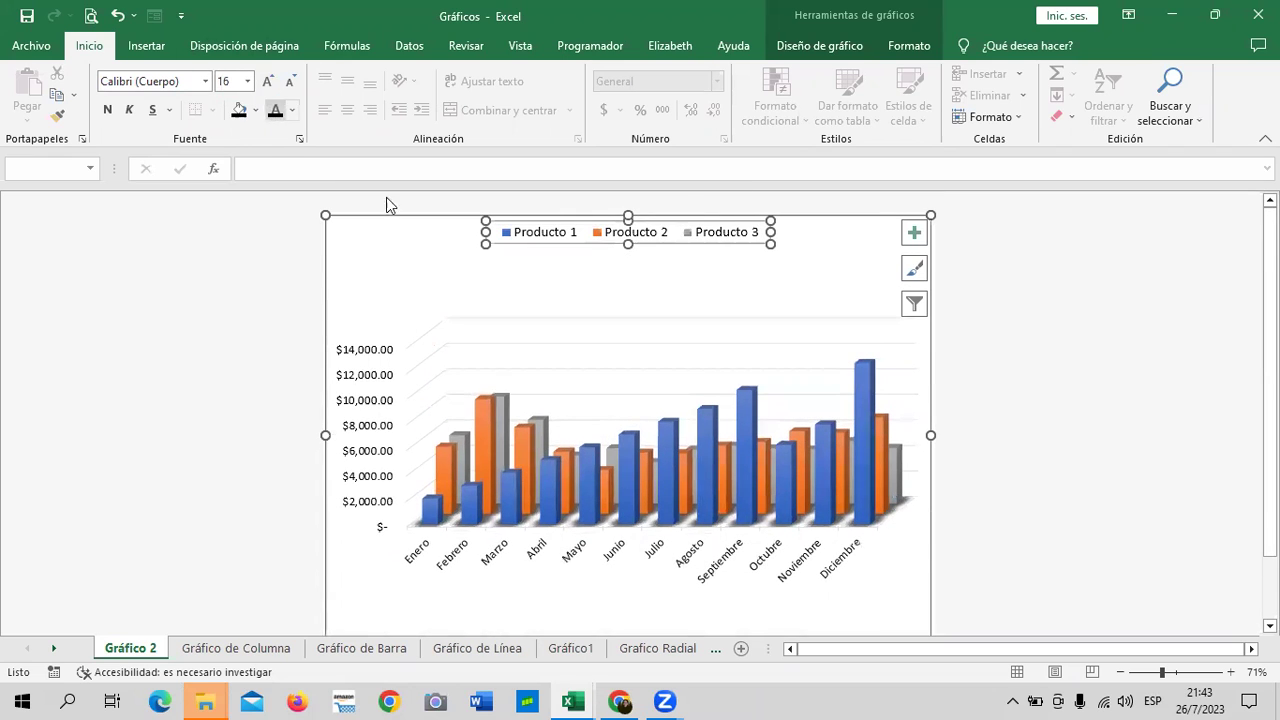
{"action": "left_click", "coordinate": [836, 254]}
{"action": "scroll", "coordinate": [834, 251], "scroll_direction": "down", "scroll_amount": 2}
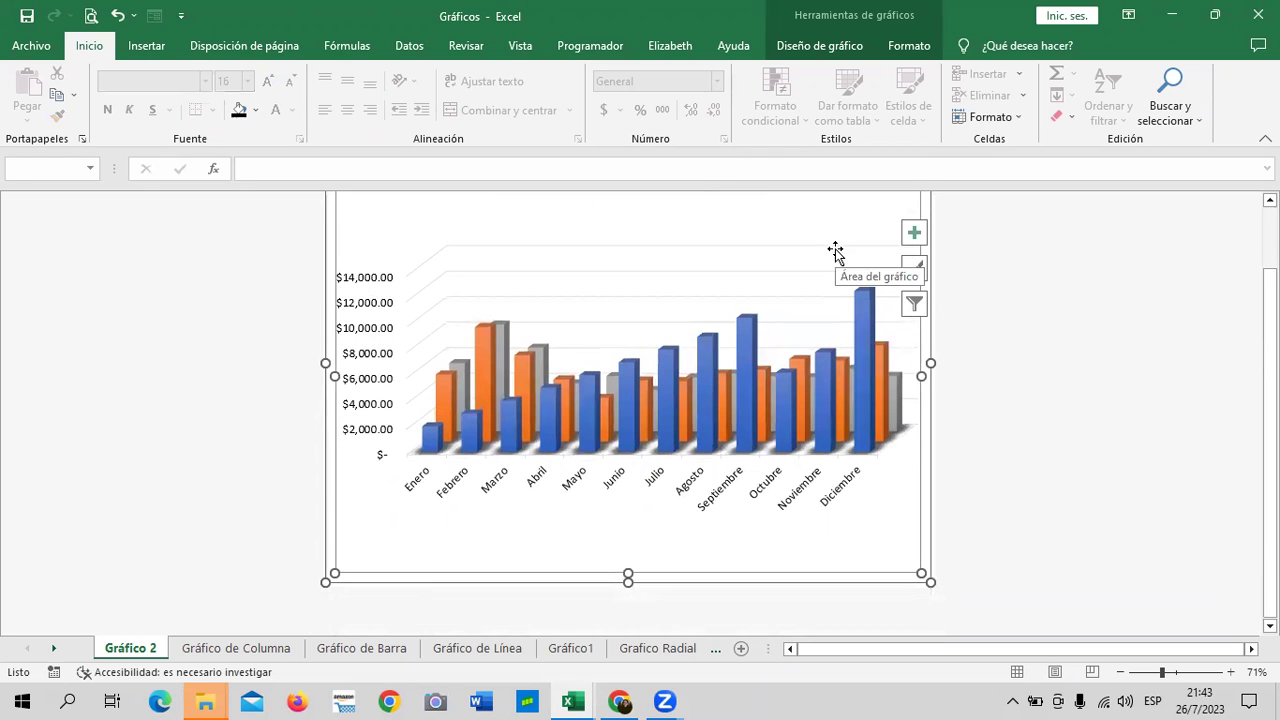
{"action": "scroll", "coordinate": [834, 251], "scroll_direction": "up", "scroll_amount": 1}
{"action": "scroll", "coordinate": [822, 258], "scroll_direction": "up", "scroll_amount": 1}
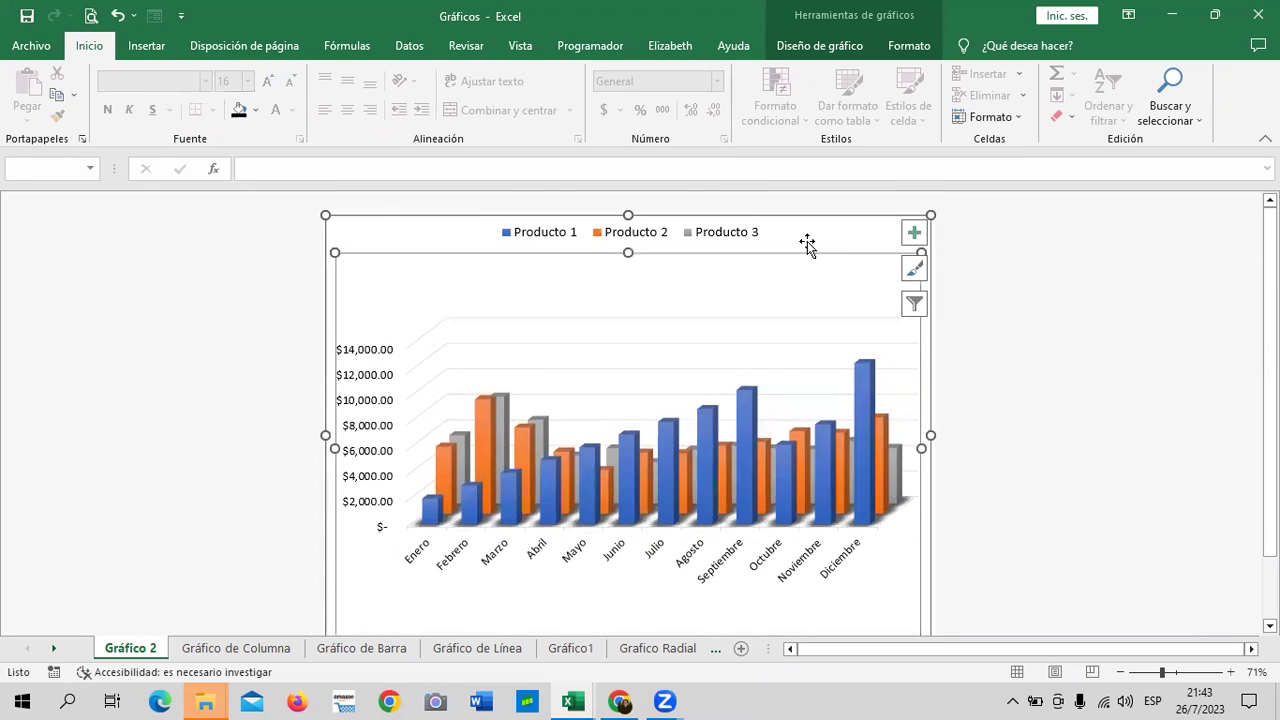
{"action": "left_click", "coordinate": [806, 243]}
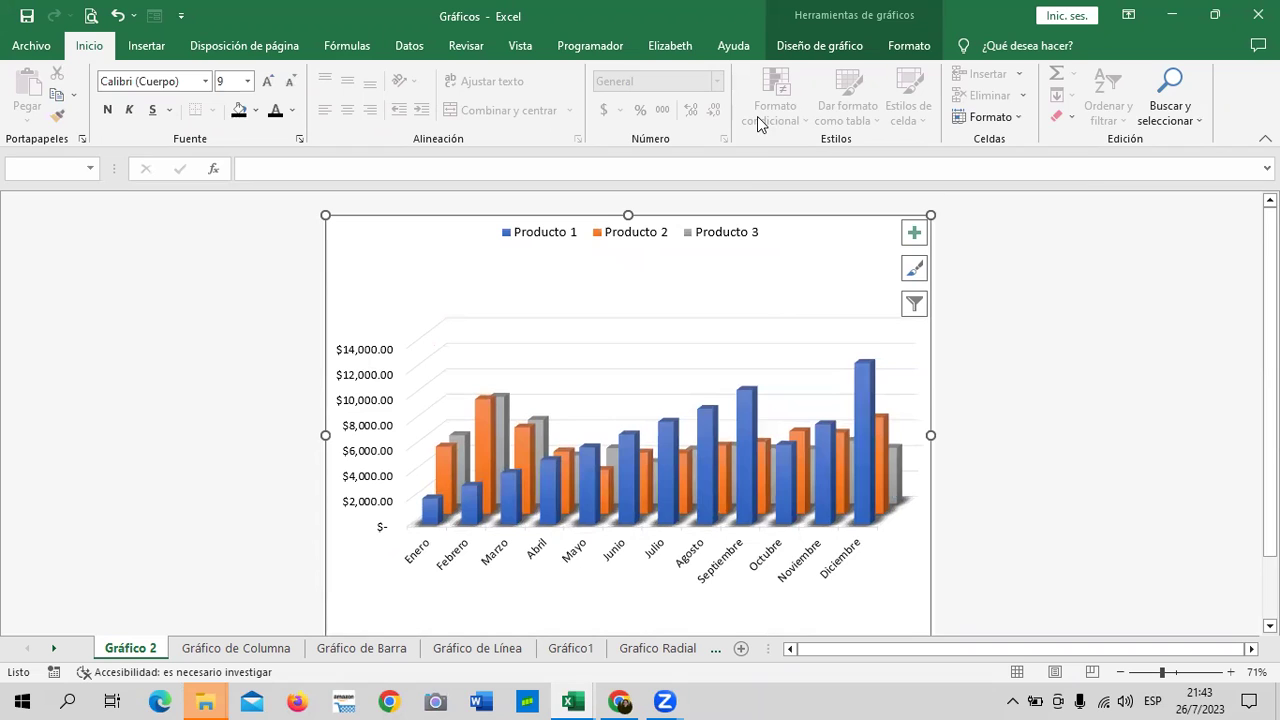
{"action": "left_click", "coordinate": [908, 45]}
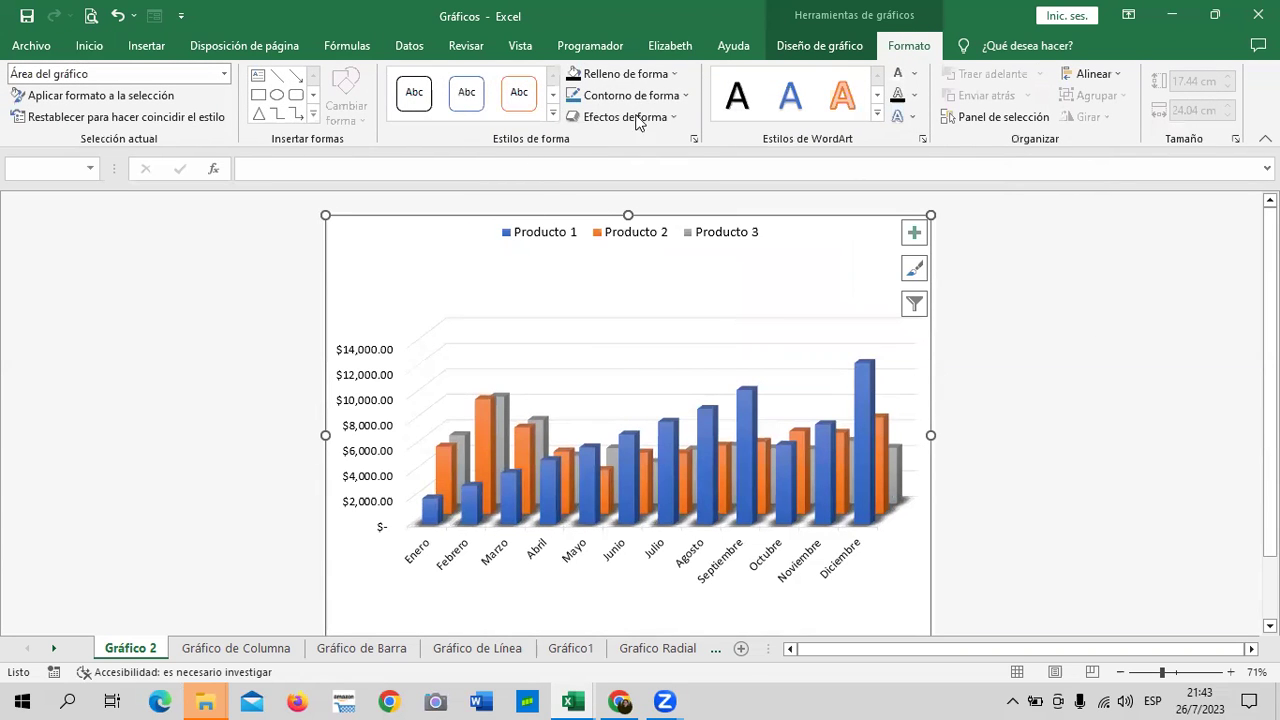
{"action": "left_click", "coordinate": [675, 74]}
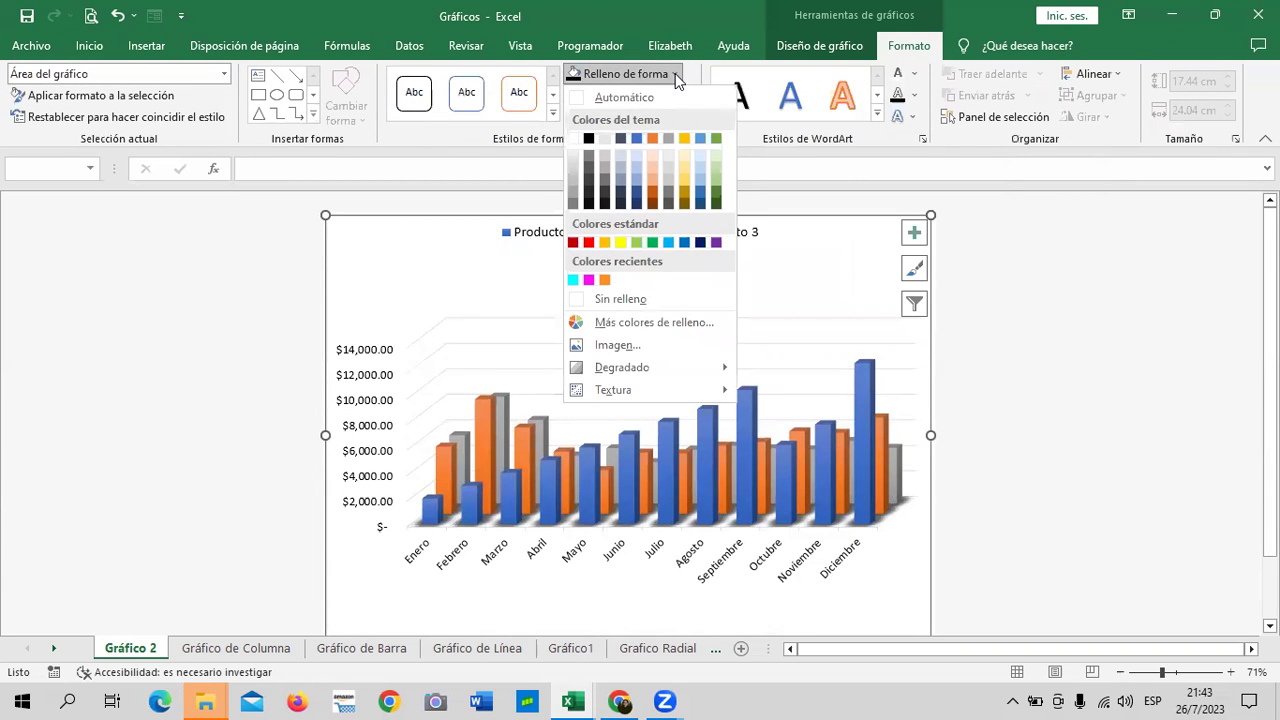
{"action": "left_click", "coordinate": [615, 345]}
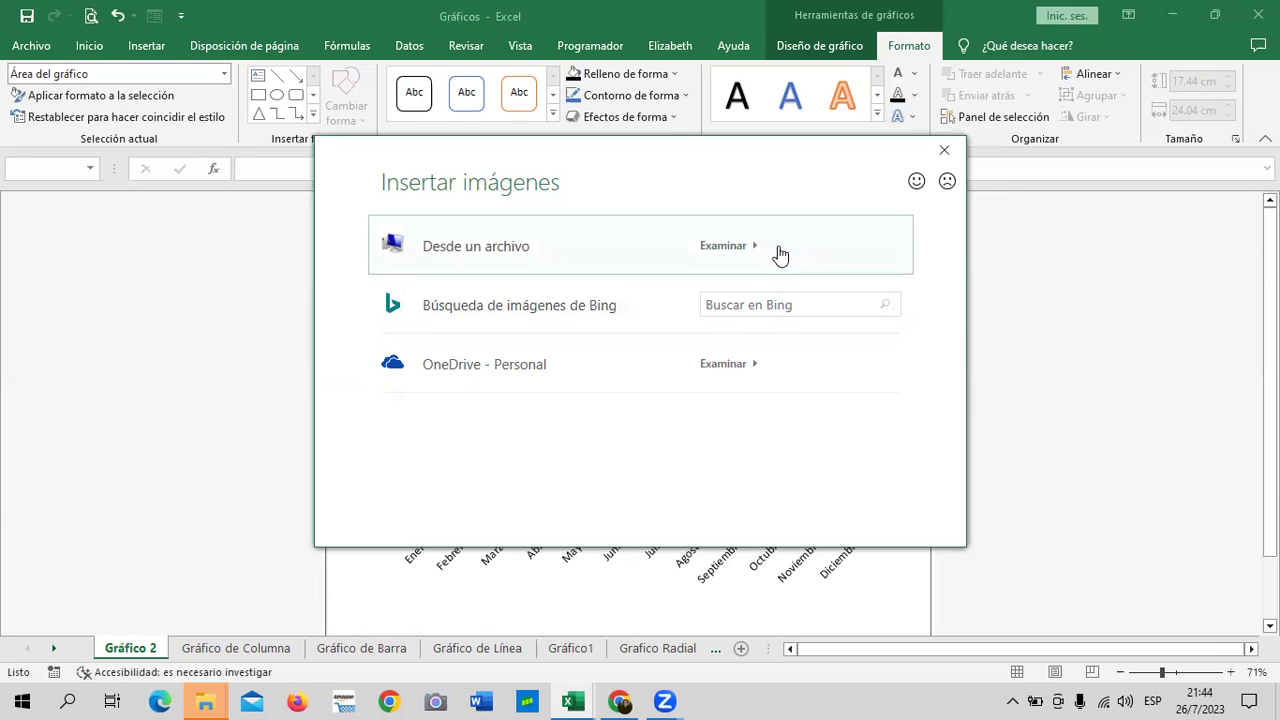
{"action": "left_click", "coordinate": [780, 255]}
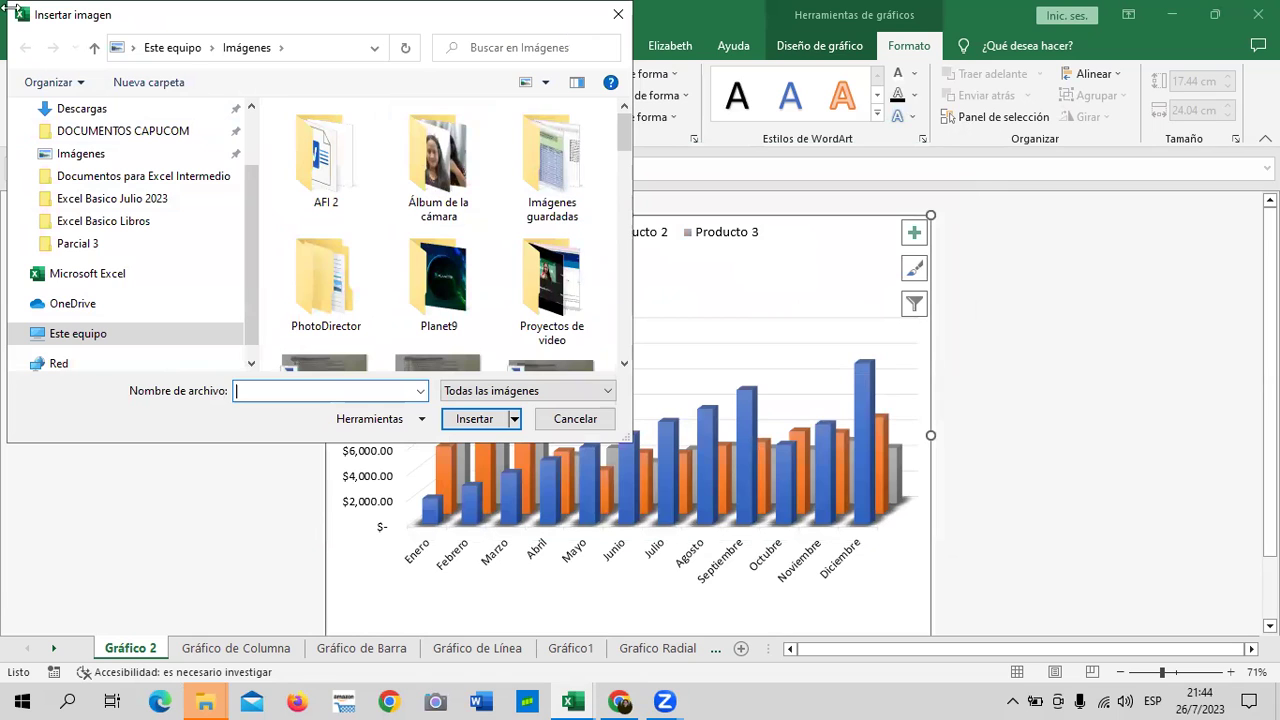
{"action": "left_click_drag", "start_coordinate": [200, 14], "coordinate": [200, 85]}
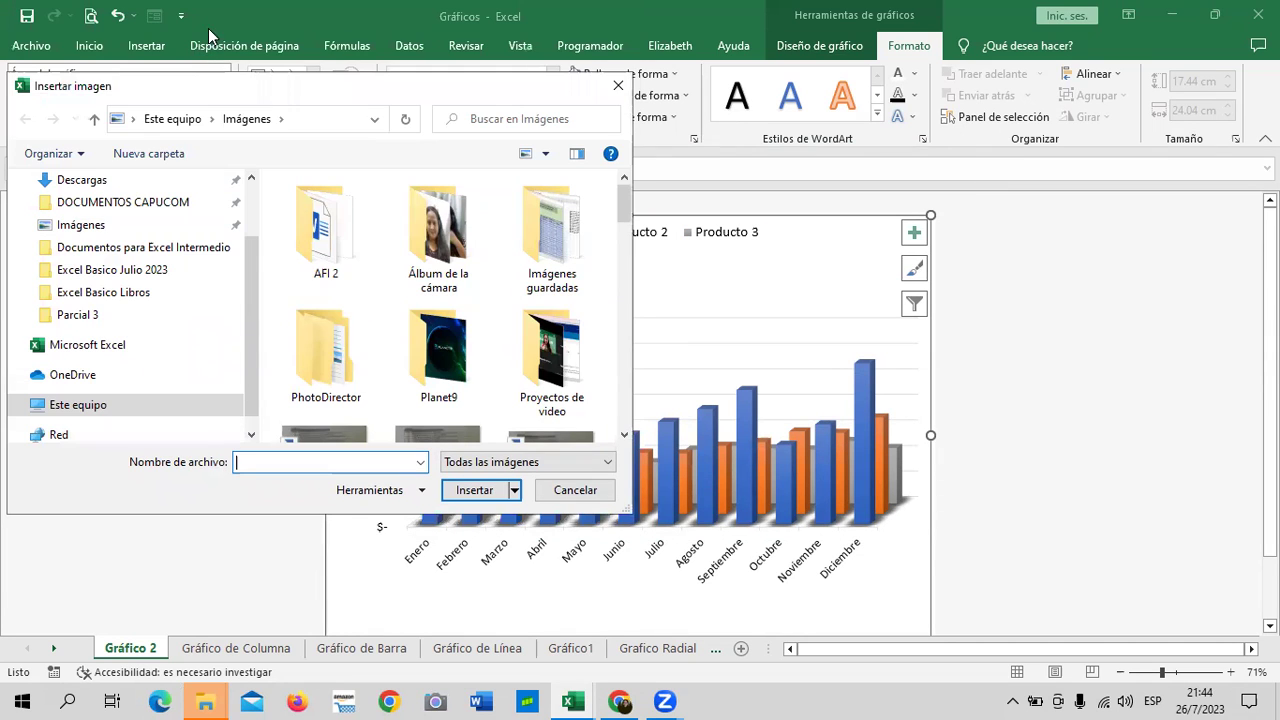
- Choose a picture fill for the plot area via Formato > Relleno de forma > Imagen, using web search
{"action": "left_click", "coordinate": [877, 283]}
{"action": "left_click", "coordinate": [826, 52]}
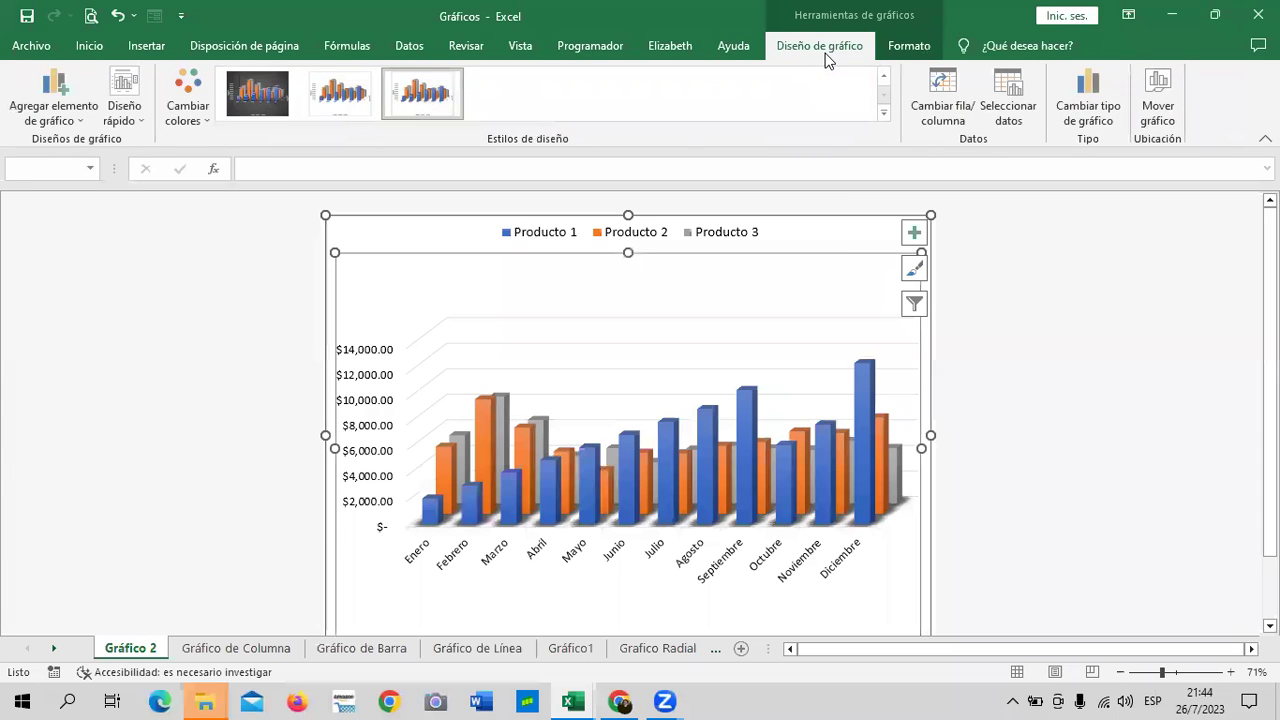
{"action": "left_click", "coordinate": [902, 46]}
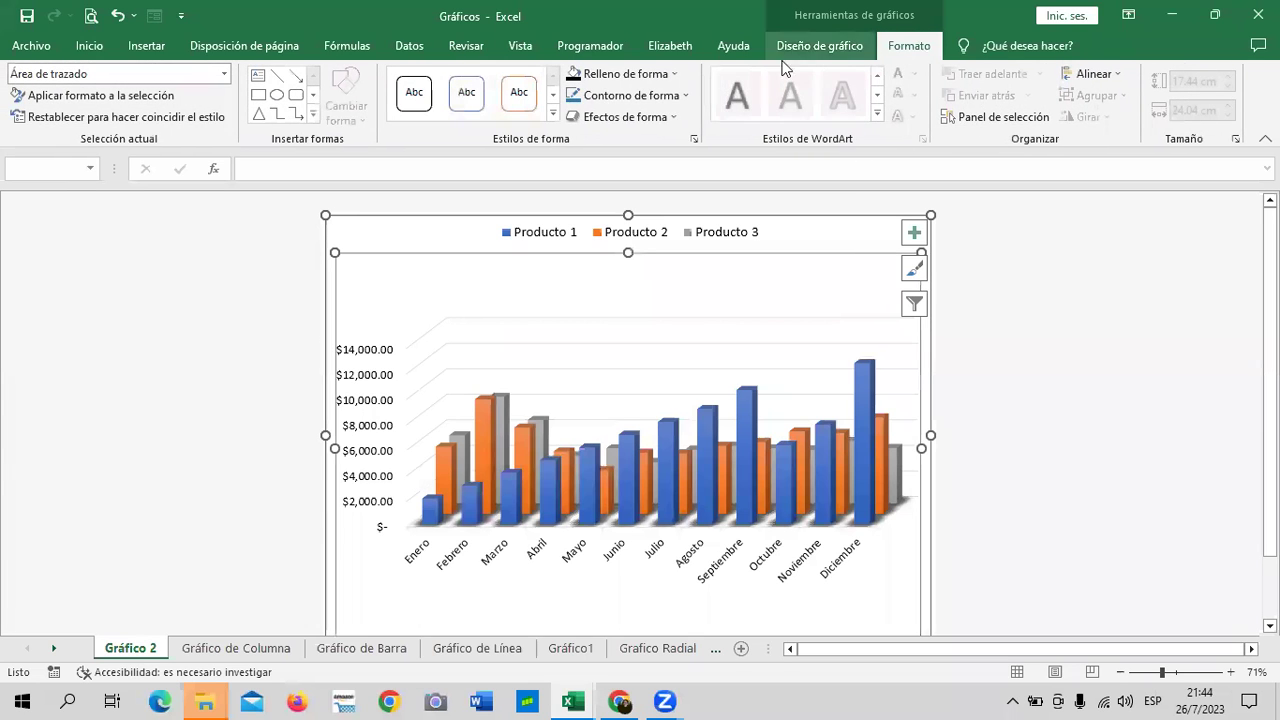
{"action": "left_click", "coordinate": [655, 75]}
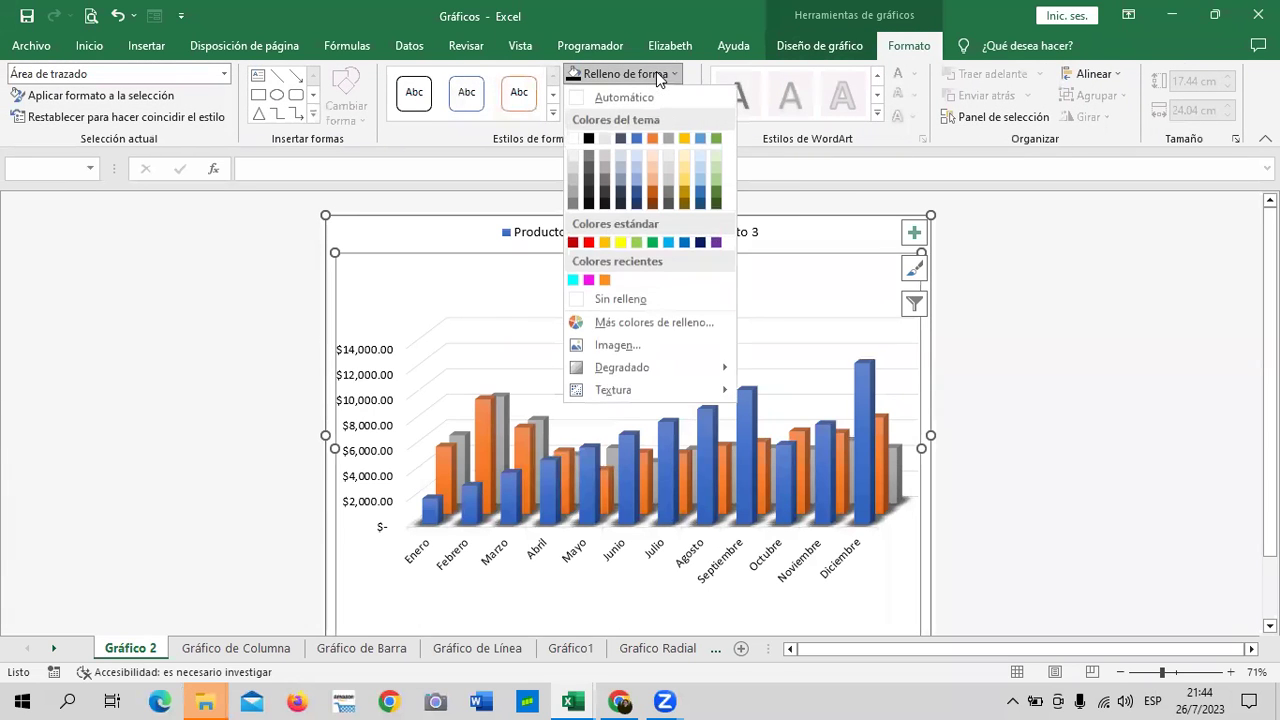
{"action": "left_click", "coordinate": [658, 346]}
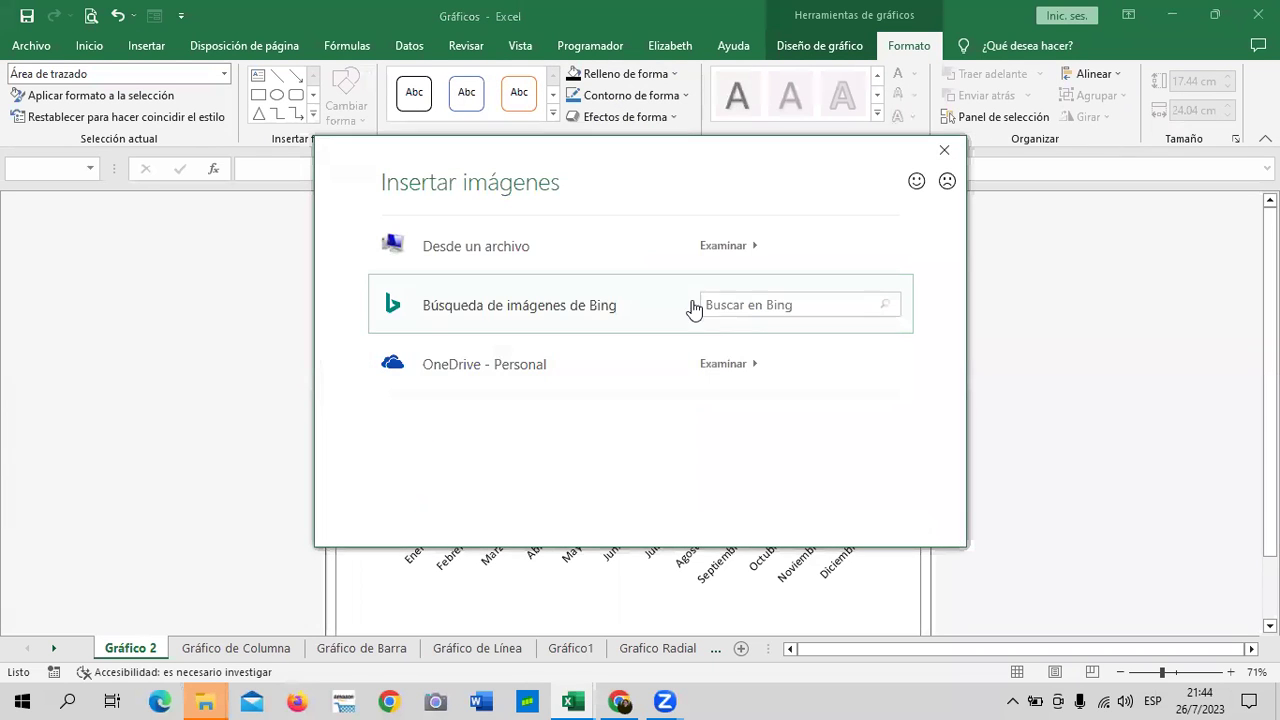
{"action": "left_click", "coordinate": [770, 304]}
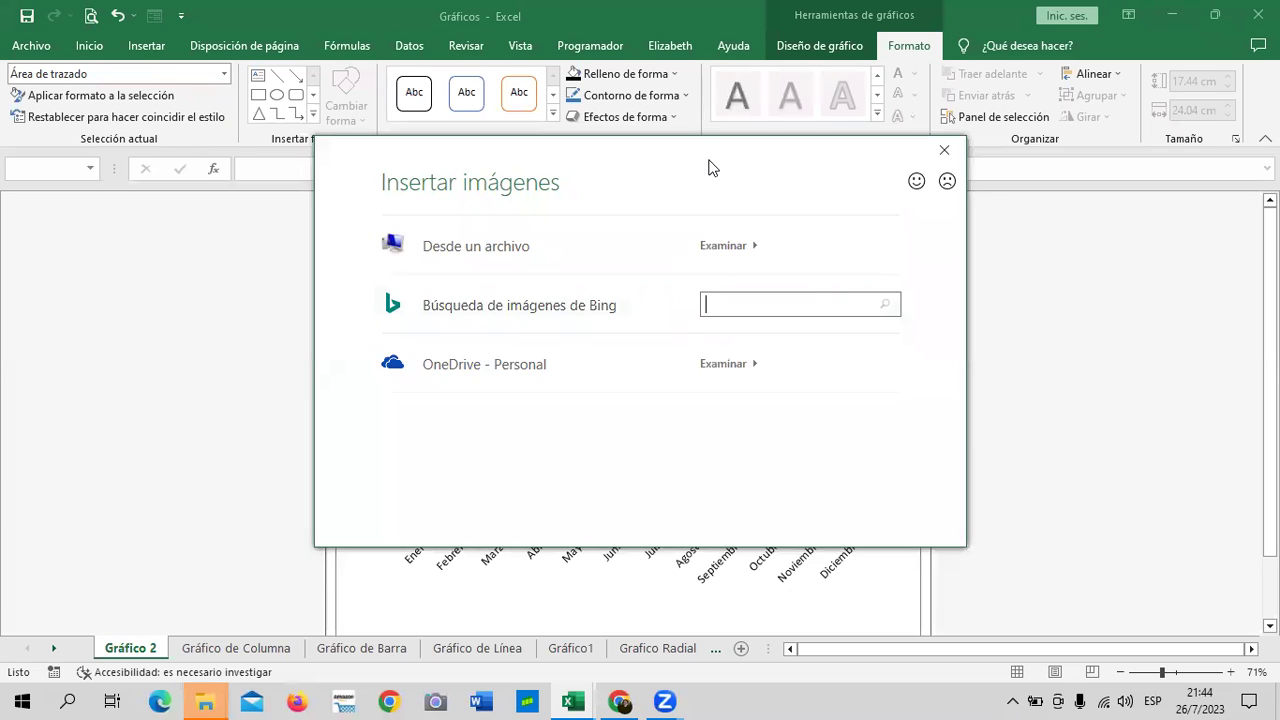
- Search Bing for 'ROPAS' and insert the pink checked school-clothes photo as the fill
{"action": "left_click_drag", "start_coordinate": [708, 167], "coordinate": [675, 141]}
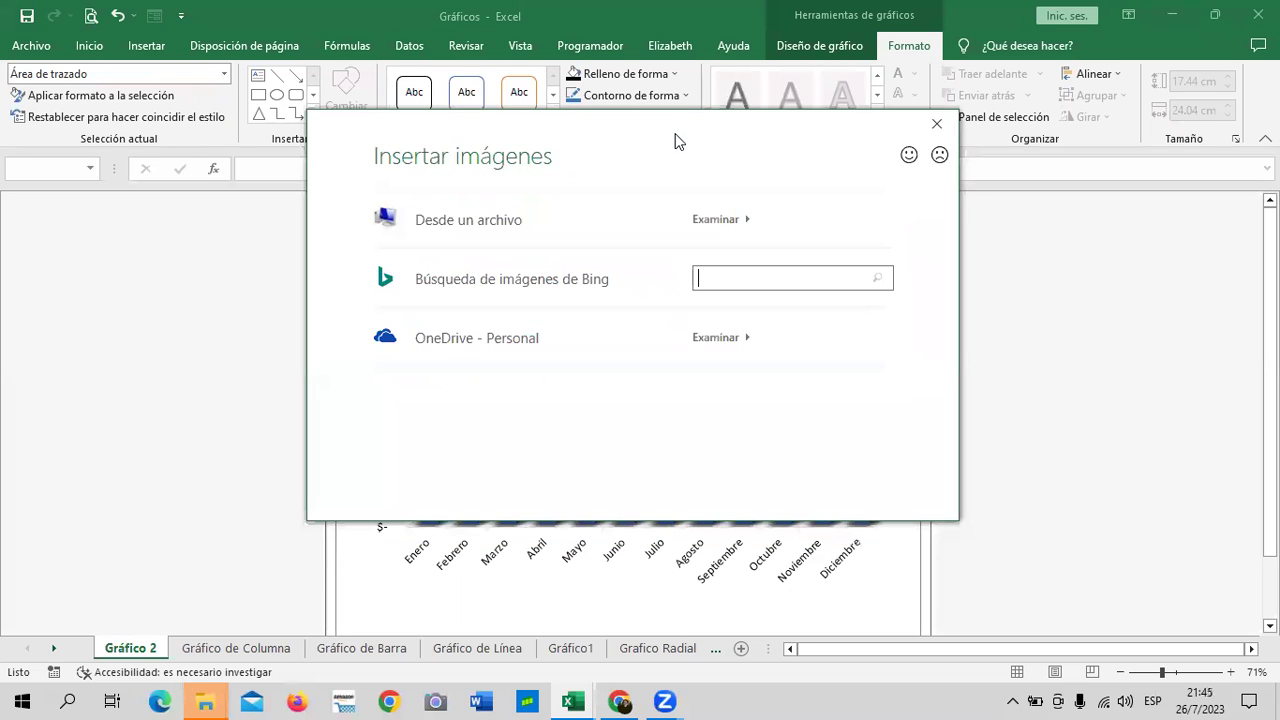
{"action": "type", "text": "ROPAS"}
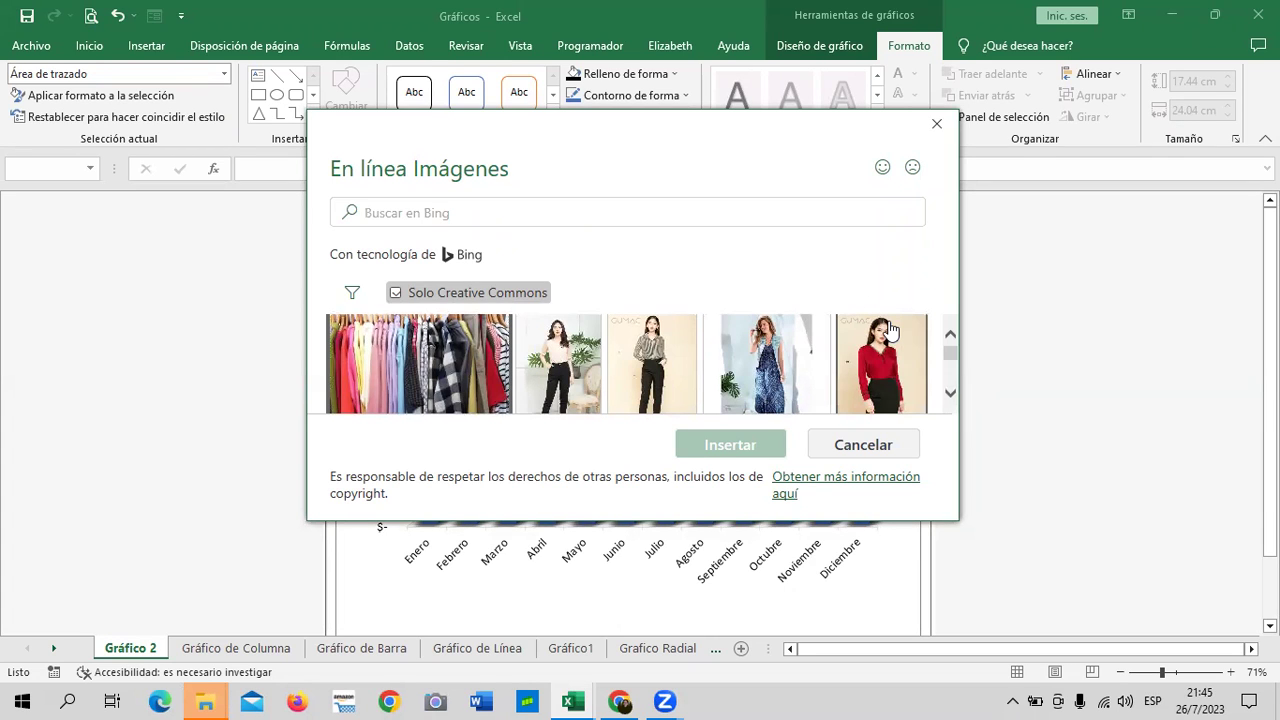
{"action": "left_click", "coordinate": [951, 394]}
{"action": "left_click", "coordinate": [951, 399]}
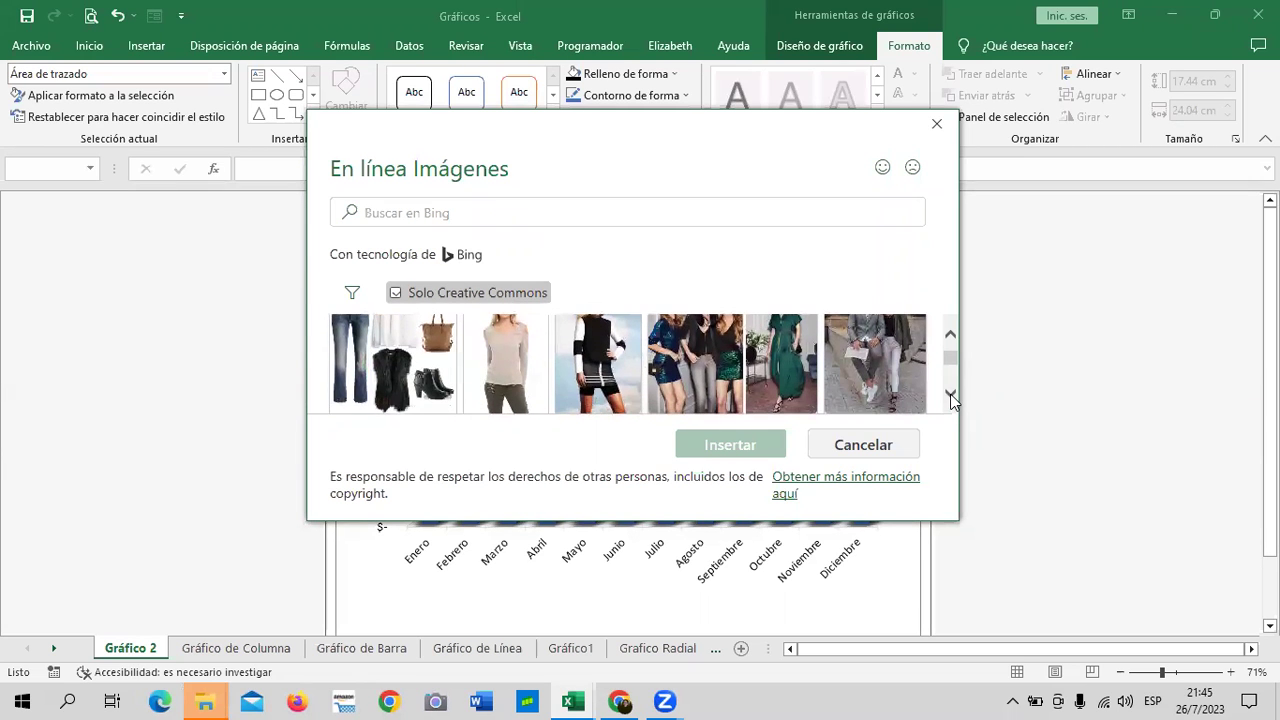
{"action": "left_click", "coordinate": [951, 399]}
{"action": "left_click", "coordinate": [951, 399]}
{"action": "left_click", "coordinate": [951, 399]}
{"action": "left_click", "coordinate": [951, 399]}
{"action": "left_click", "coordinate": [951, 399]}
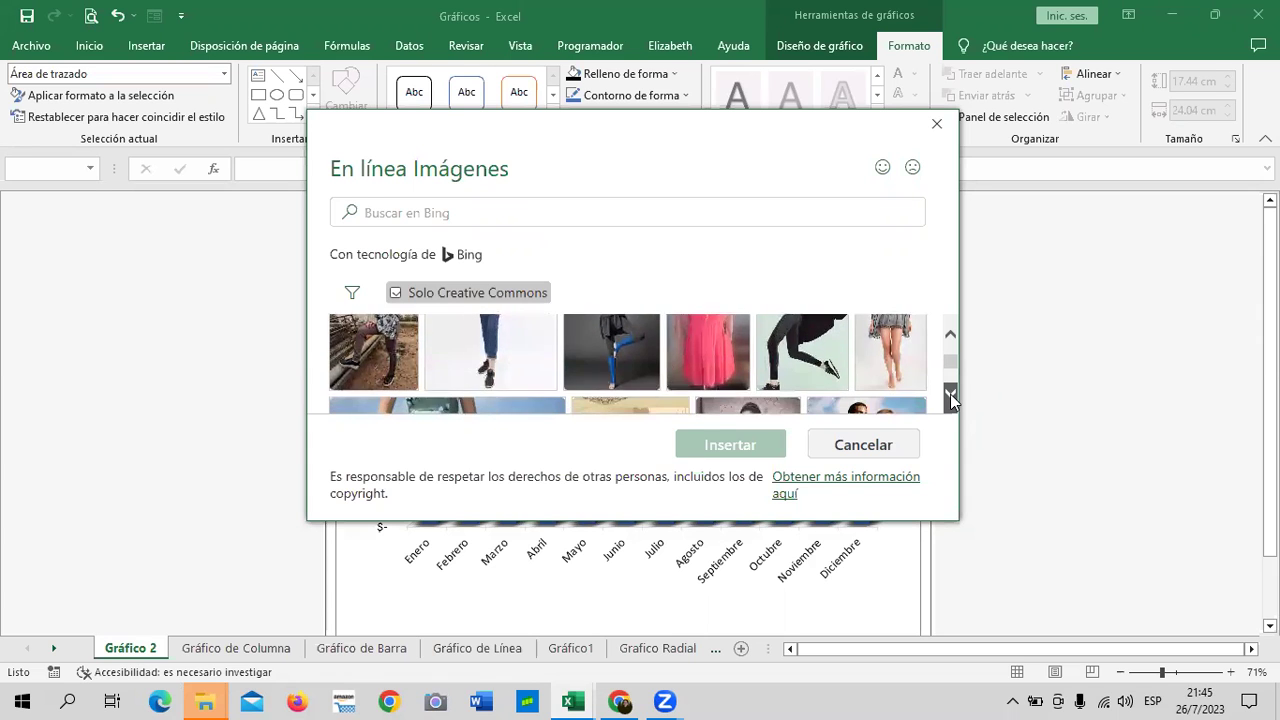
{"action": "left_click", "coordinate": [951, 399]}
{"action": "left_click", "coordinate": [951, 399]}
{"action": "left_click", "coordinate": [951, 399]}
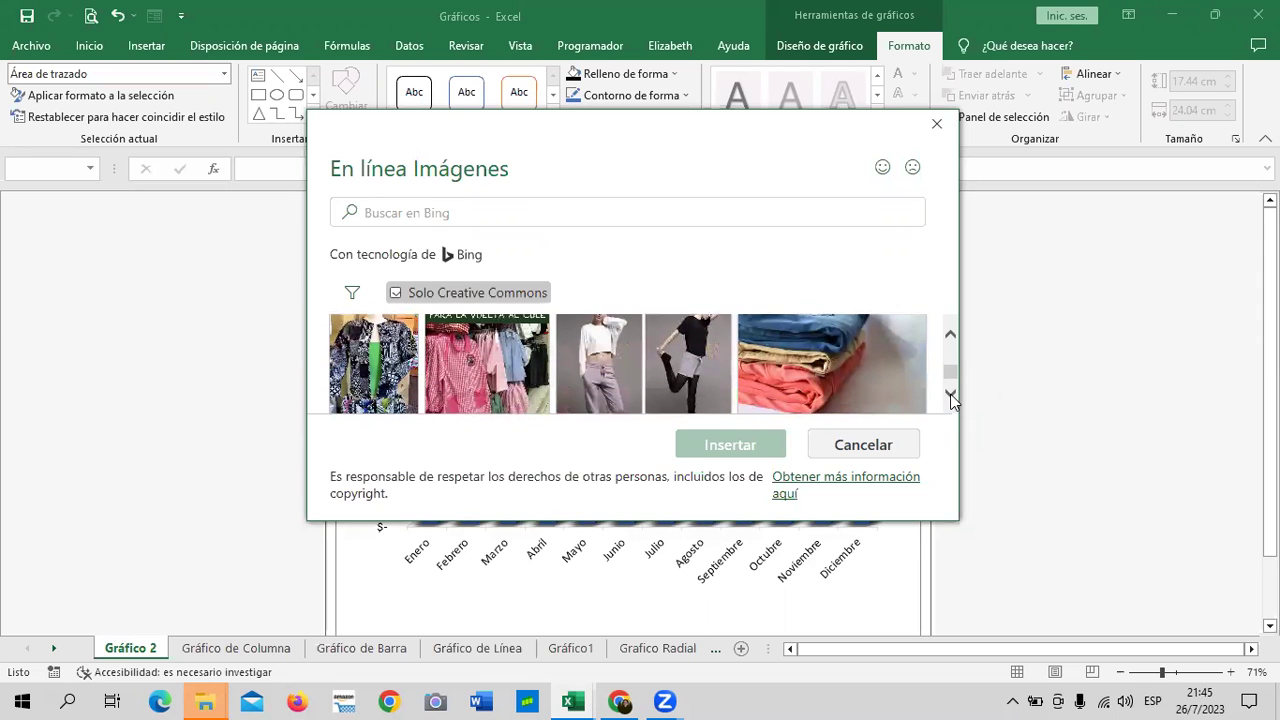
{"action": "left_click", "coordinate": [490, 368]}
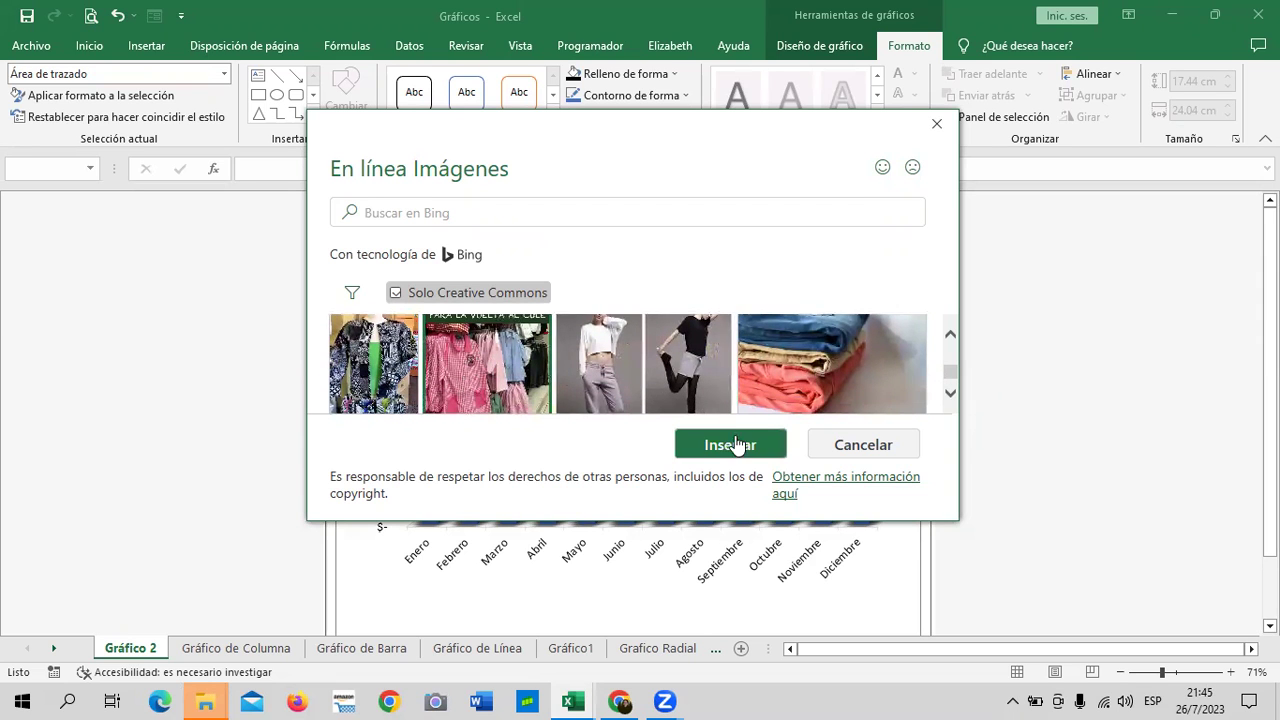
{"action": "left_click", "coordinate": [730, 444]}
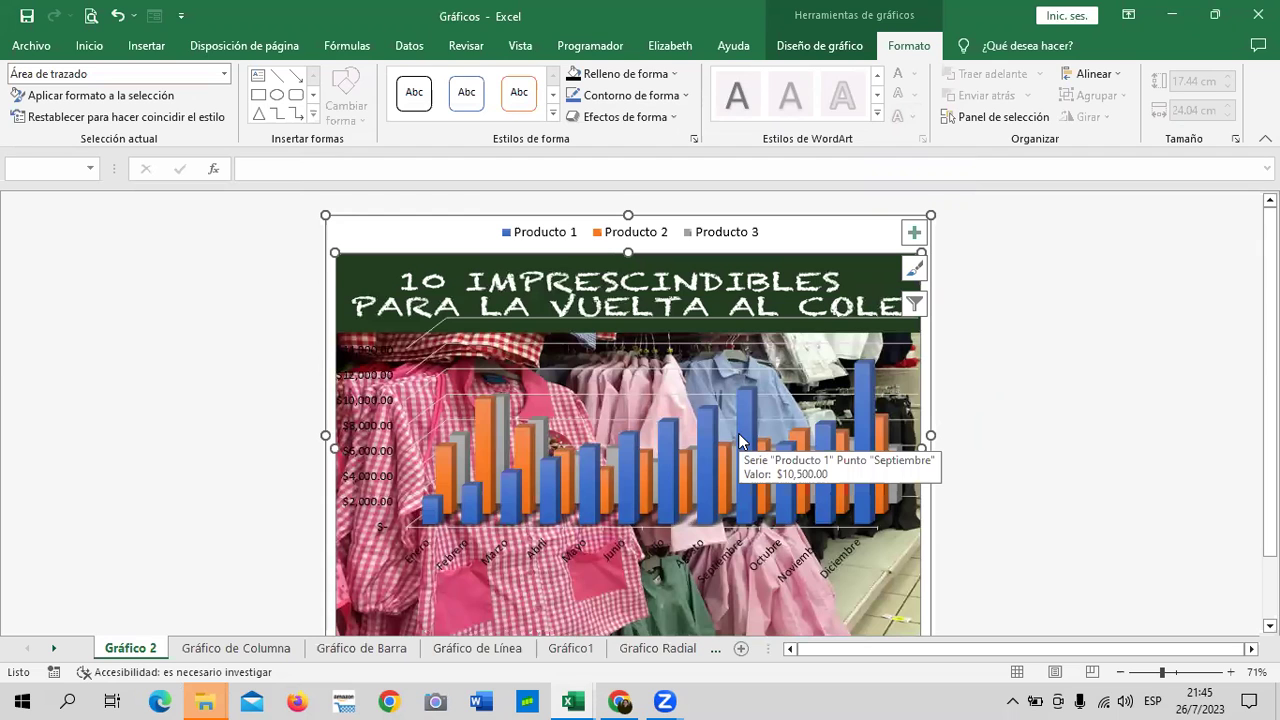
{"action": "scroll", "coordinate": [740, 455], "scroll_direction": "down", "scroll_amount": 2}
{"action": "scroll", "coordinate": [800, 300], "scroll_direction": "up", "scroll_amount": 1}
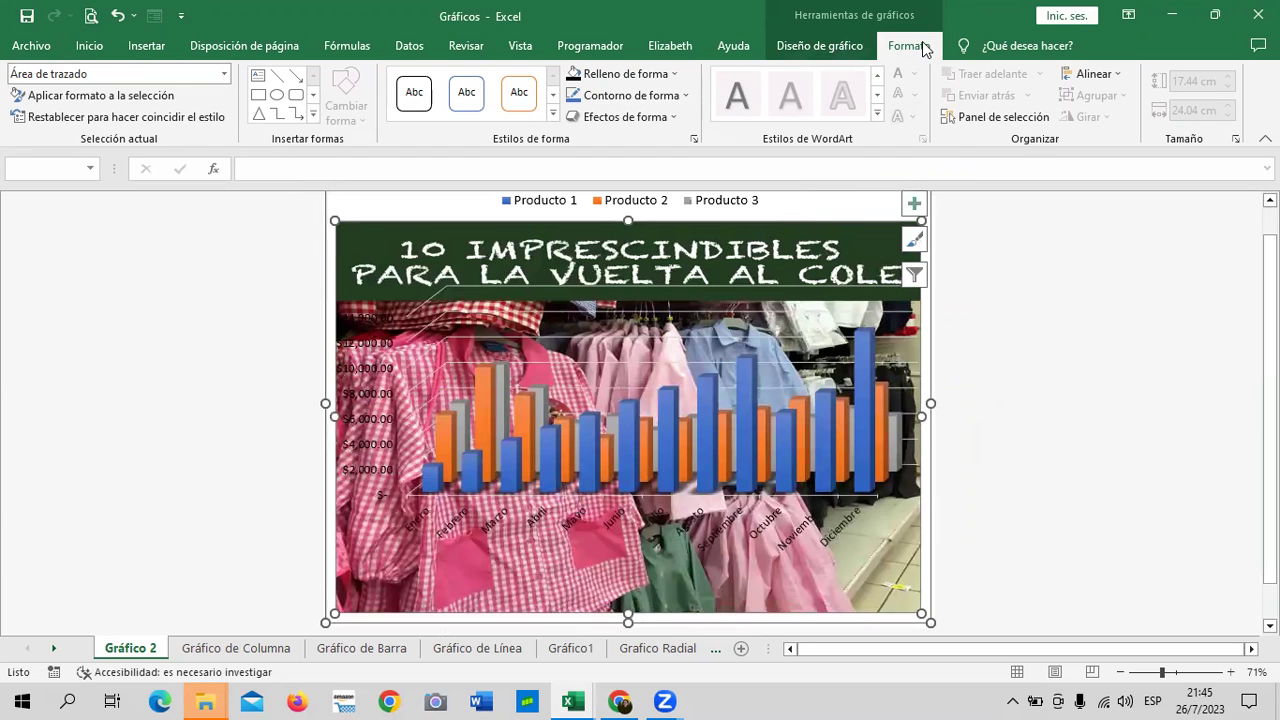
- Reset the plot area to a plain white fill, then search Bing images for 'ROPA'
{"action": "left_click", "coordinate": [669, 73]}
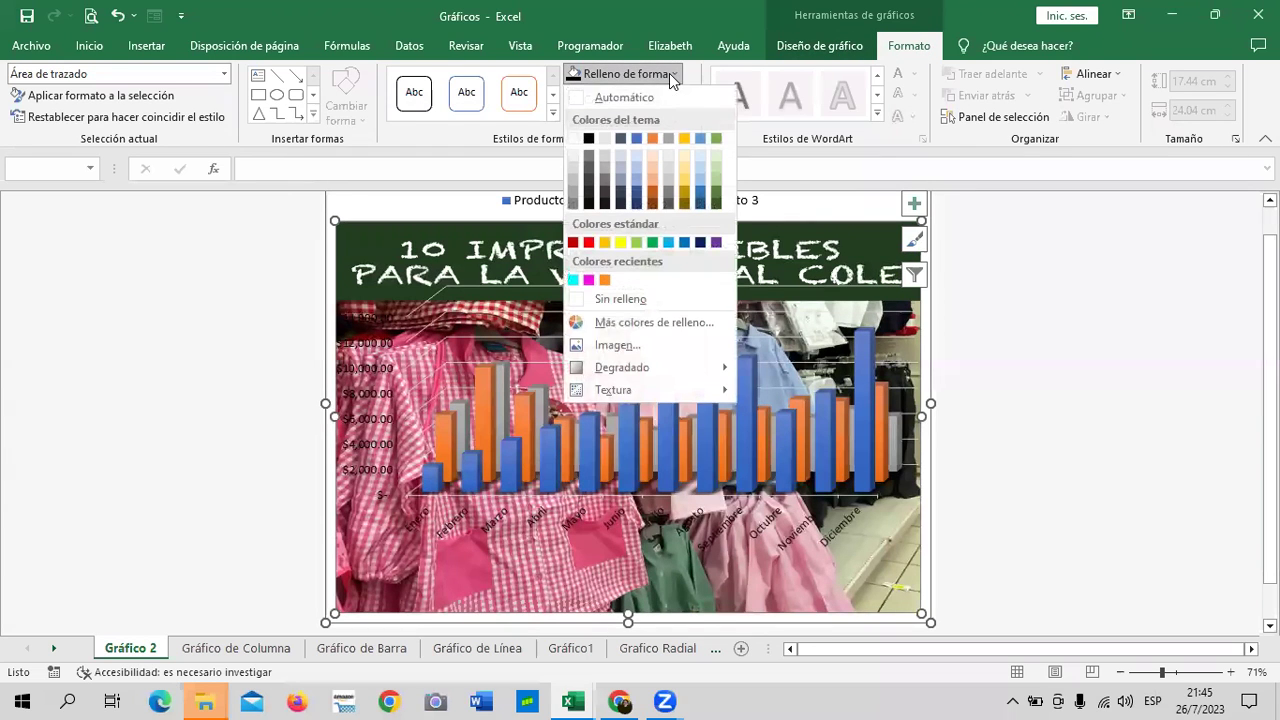
{"action": "left_click", "coordinate": [573, 139]}
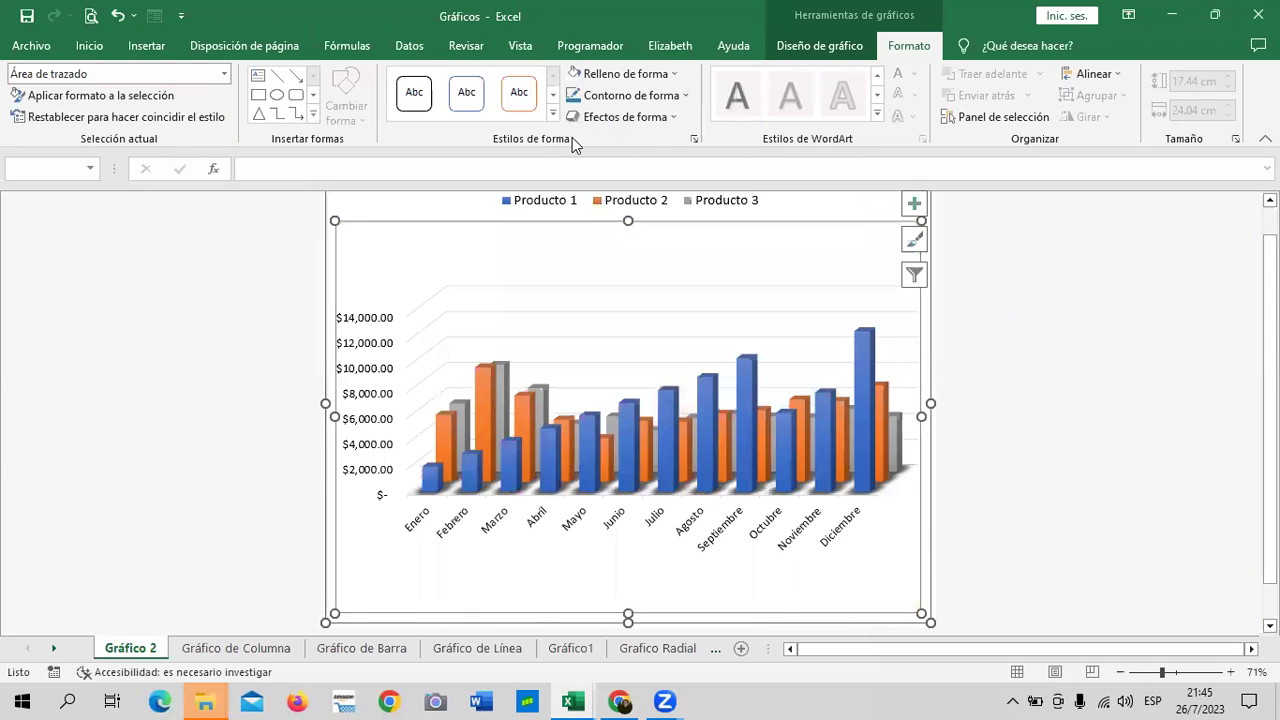
{"action": "left_click", "coordinate": [675, 74]}
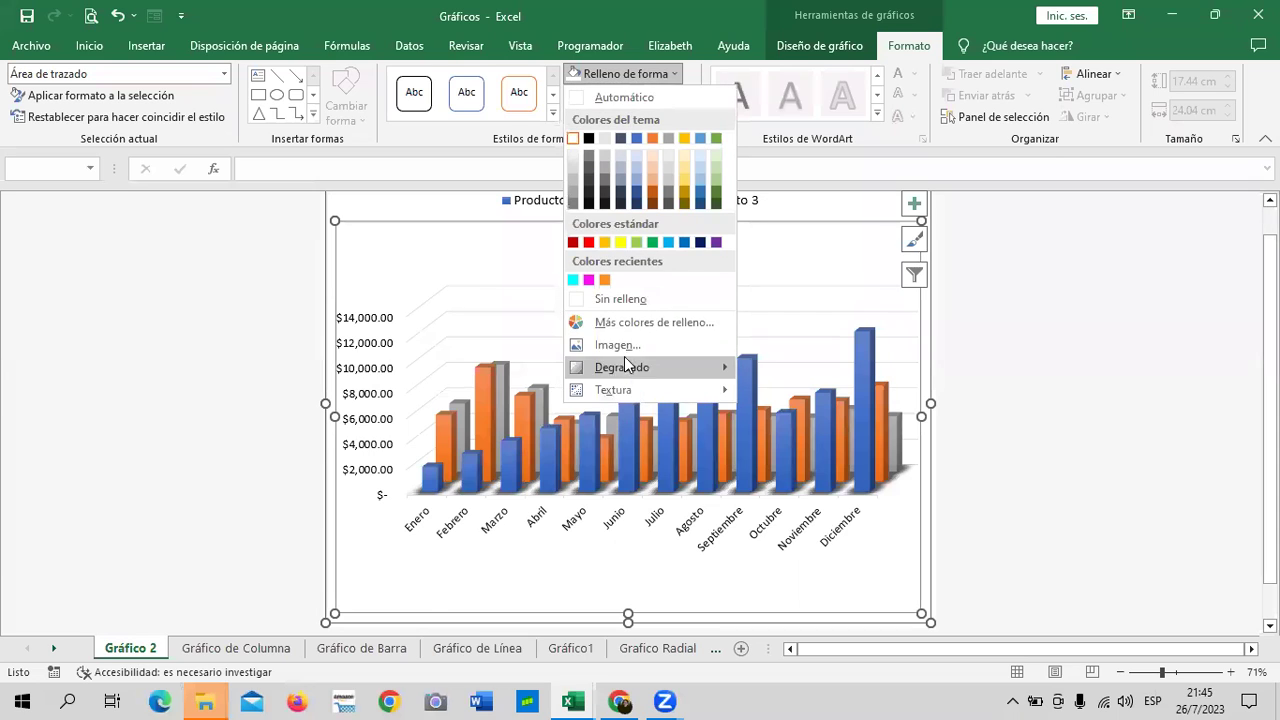
{"action": "left_click", "coordinate": [682, 343]}
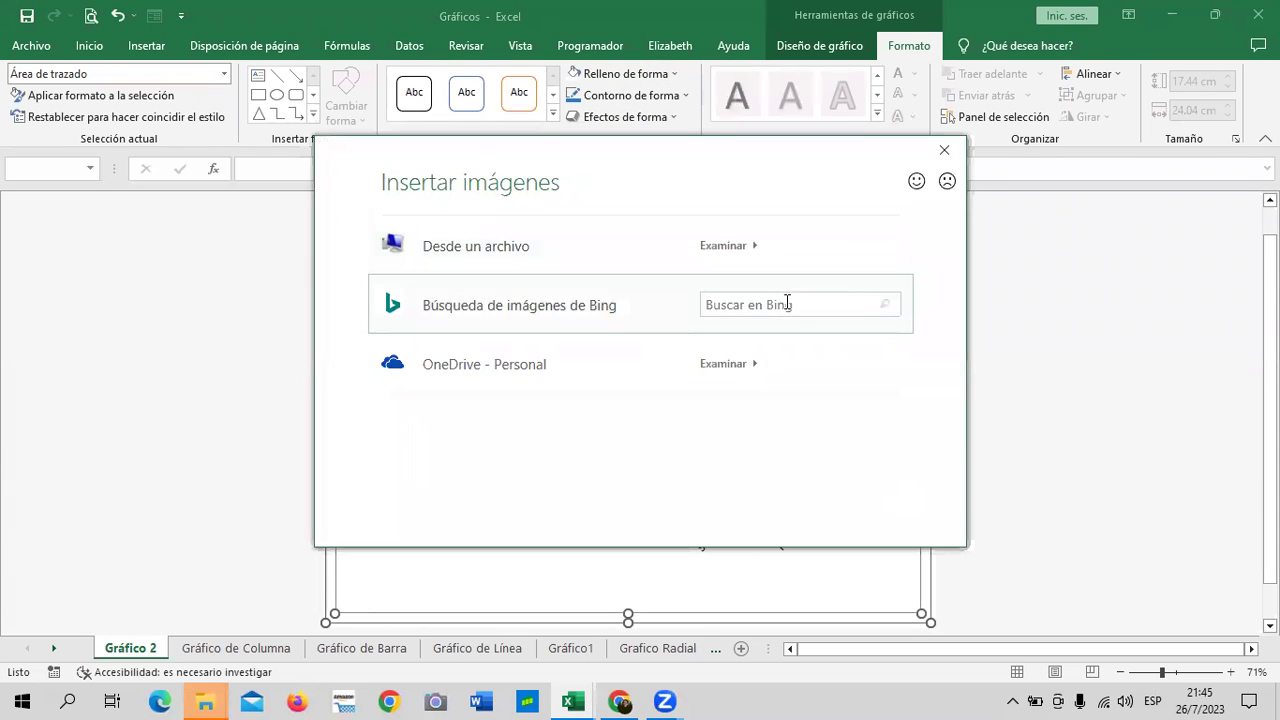
{"action": "left_click", "coordinate": [790, 305]}
{"action": "key", "text": "Return"}
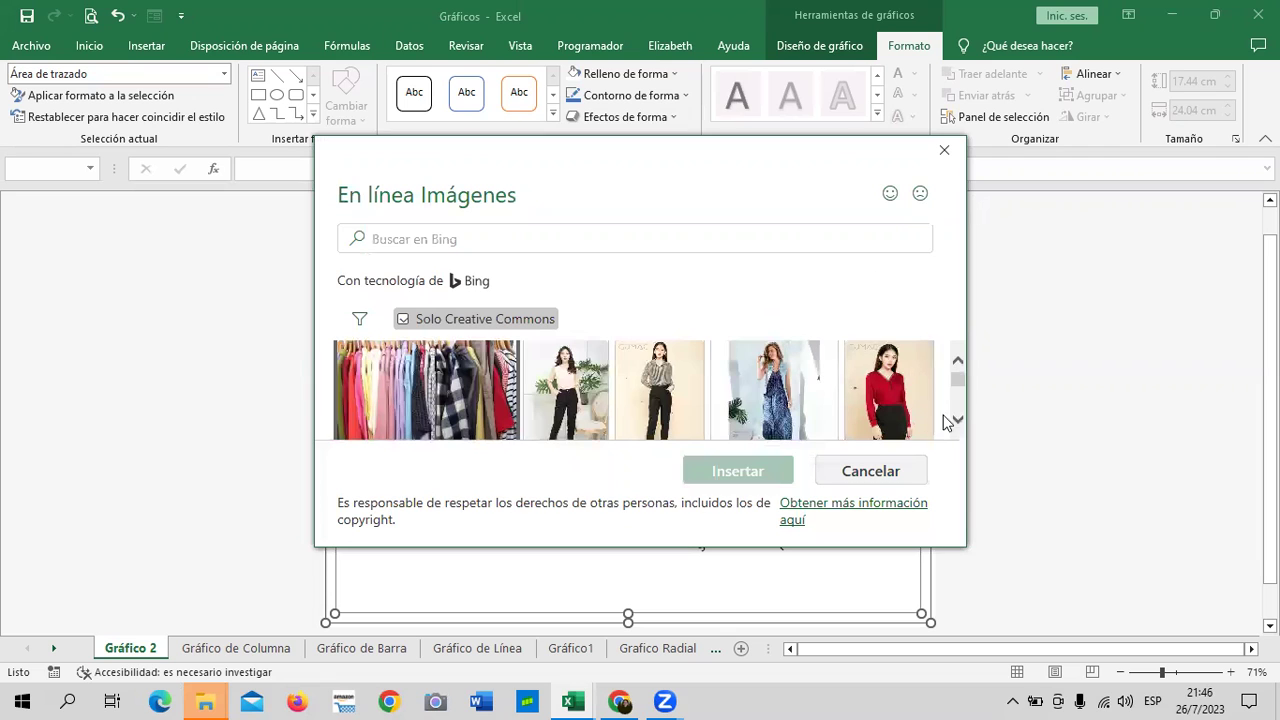
- Insert the clothing-store interior photo from the results as the plot area's picture fill
{"action": "left_click", "coordinate": [958, 420]}
{"action": "left_click", "coordinate": [958, 420]}
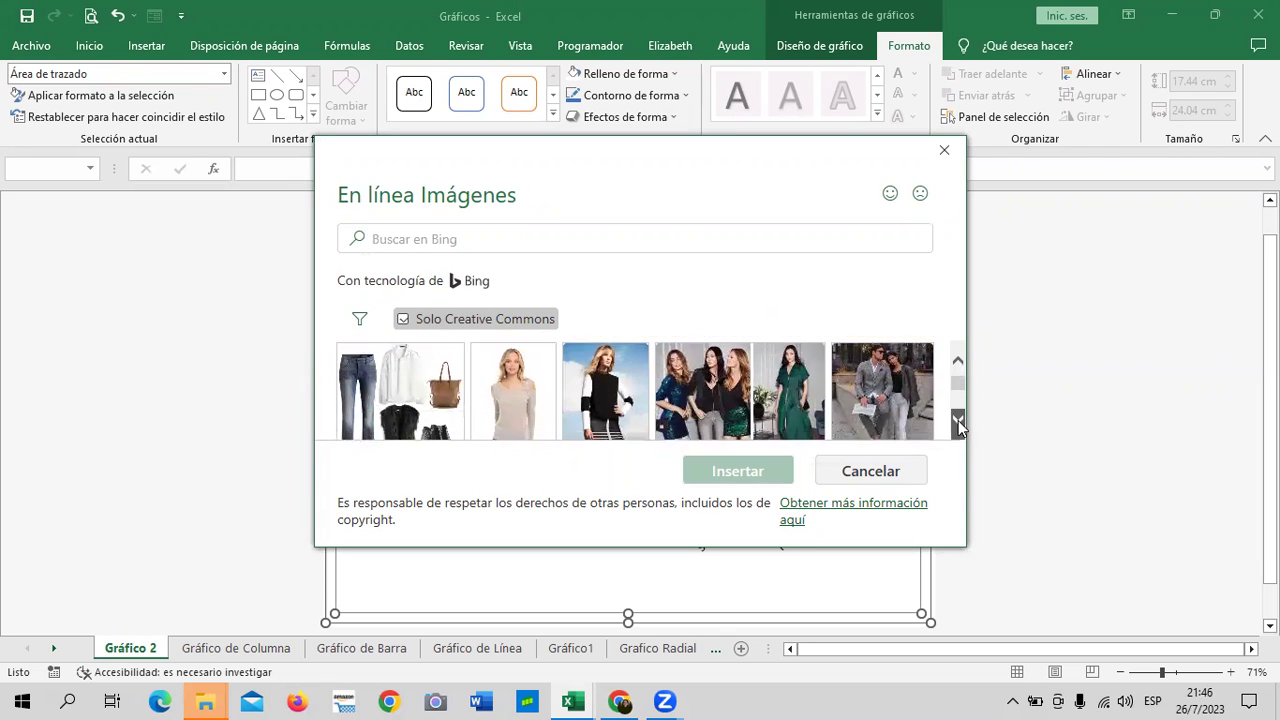
{"action": "left_click", "coordinate": [958, 420]}
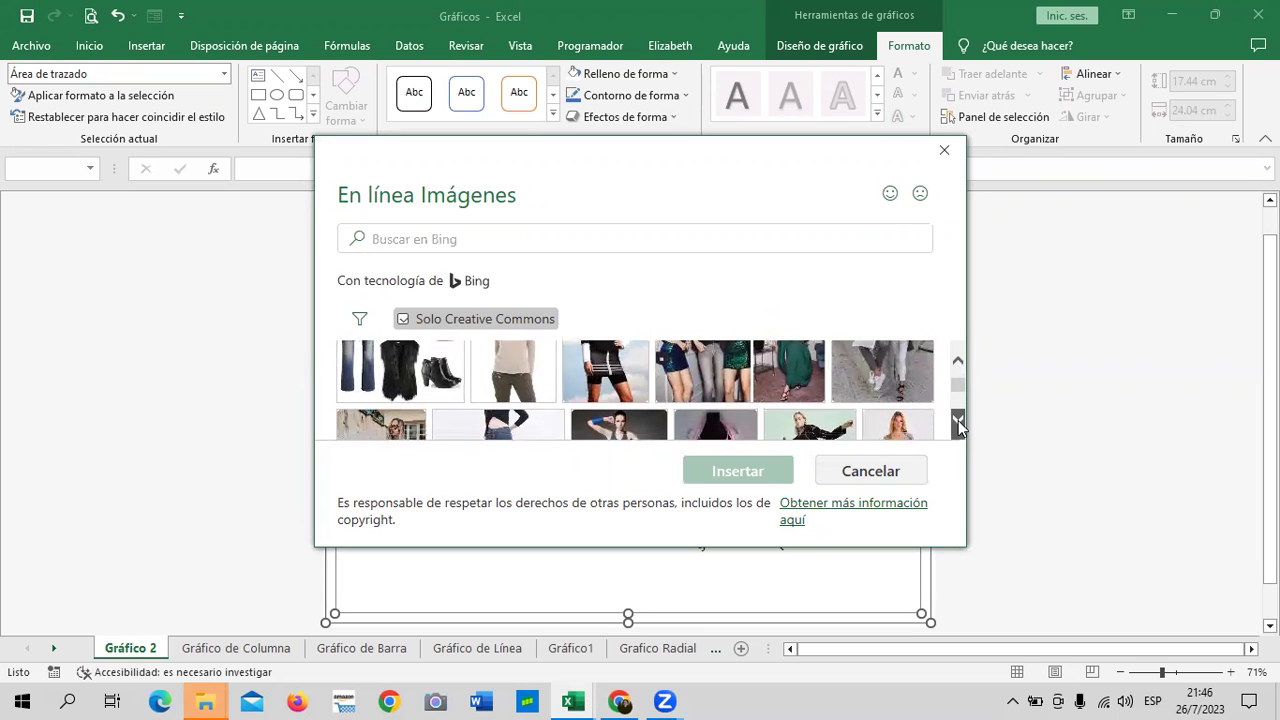
{"action": "left_click", "coordinate": [958, 420]}
{"action": "left_click", "coordinate": [958, 420]}
{"action": "left_click", "coordinate": [958, 420]}
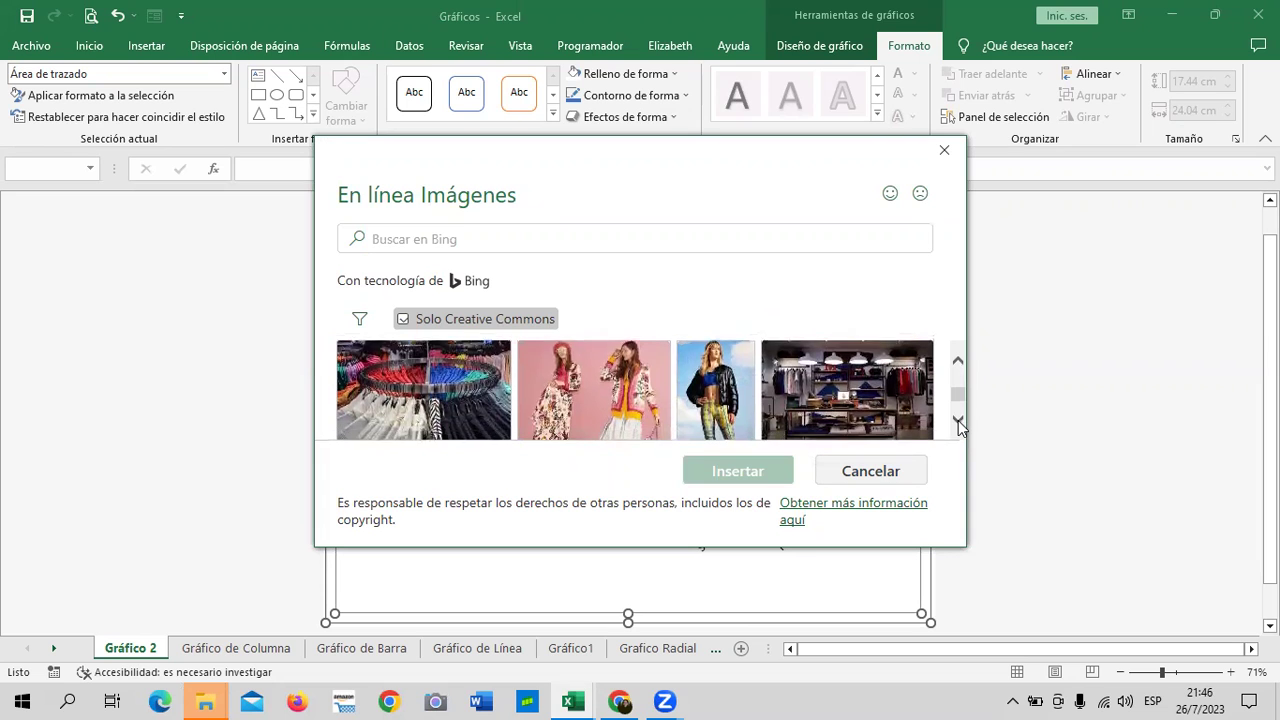
{"action": "left_click", "coordinate": [806, 414]}
{"action": "left_click", "coordinate": [777, 472]}
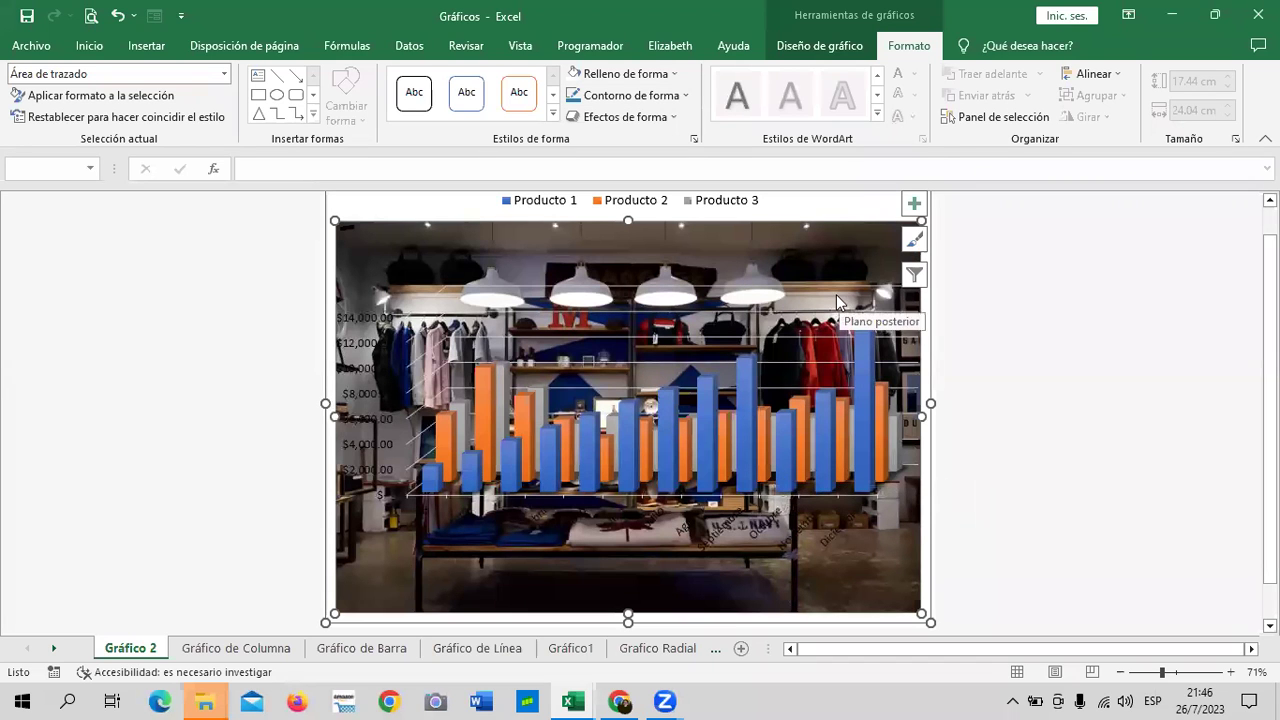
- Open the Format Plot Area pane, check the Efectos tab, then return to Relleno y línea
{"action": "double_click", "coordinate": [890, 565]}
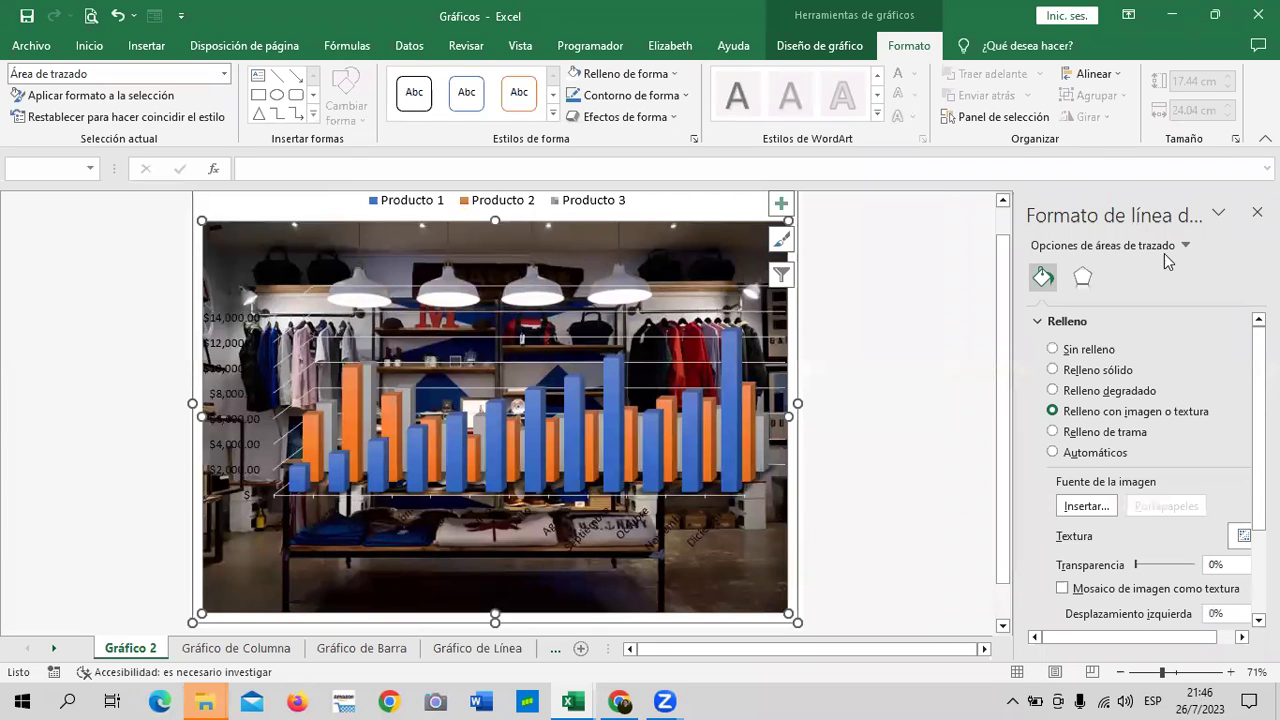
{"action": "left_click", "coordinate": [1083, 279]}
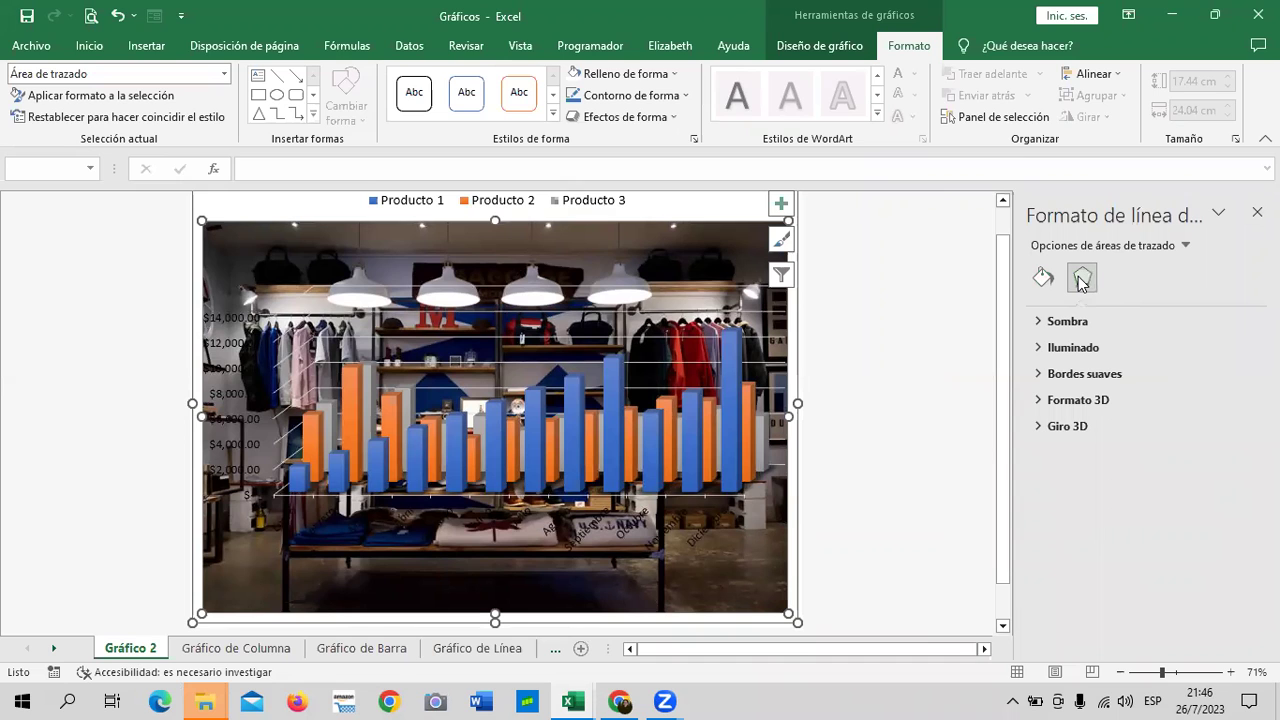
{"action": "left_click", "coordinate": [1046, 279]}
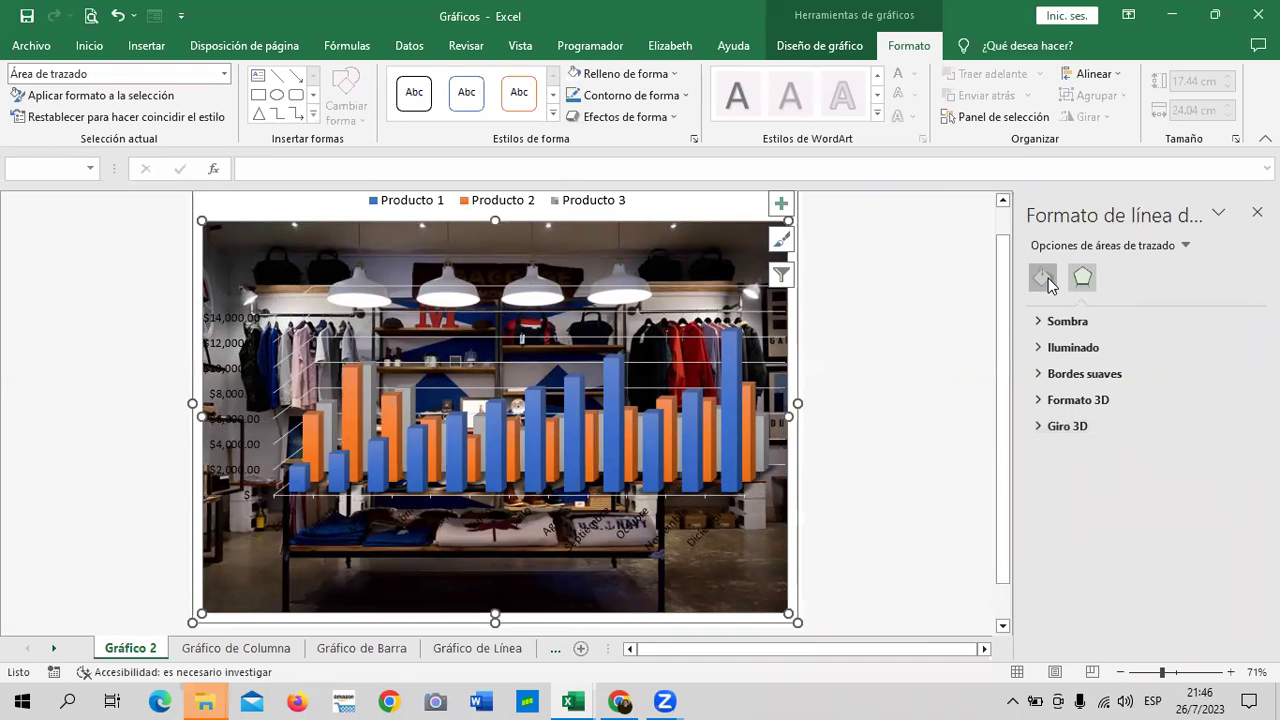
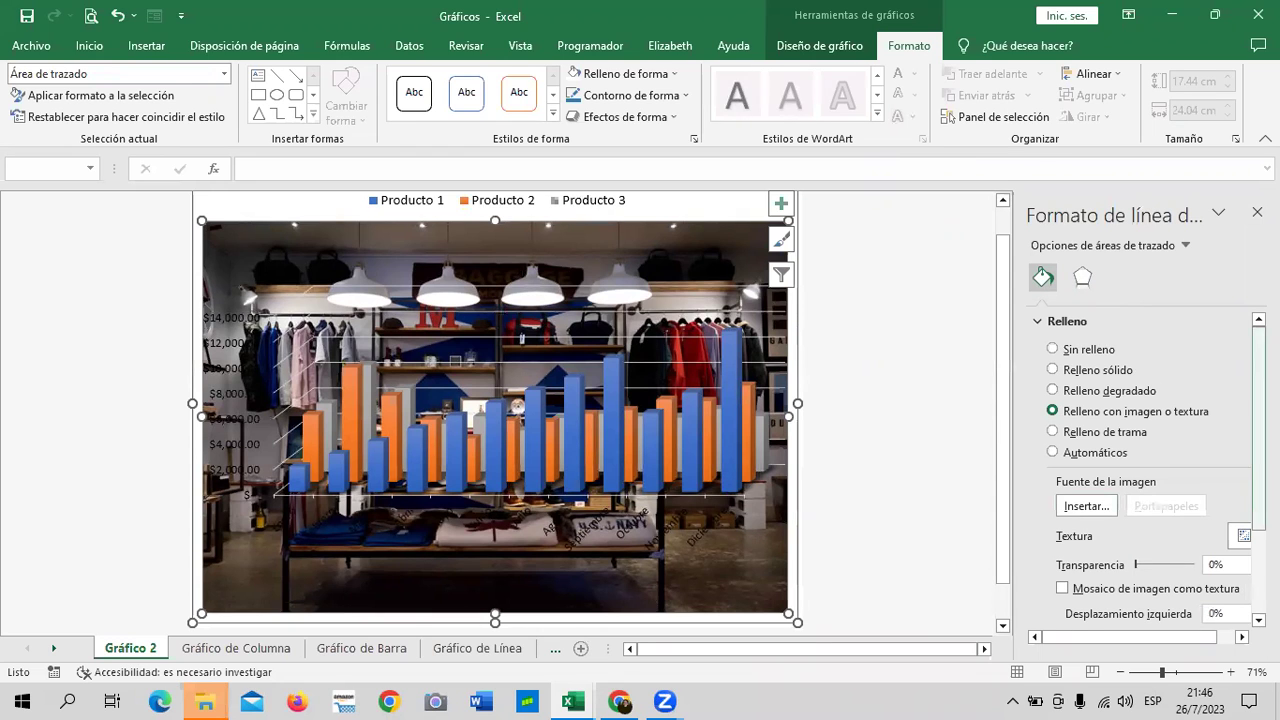
- Tile the plot area's background picture as a texture, then close the Format pane
{"action": "scroll", "coordinate": [1150, 470], "scroll_direction": "down", "scroll_amount": 3}
{"action": "left_click_drag", "start_coordinate": [1201, 645], "coordinate": [1212, 647]}
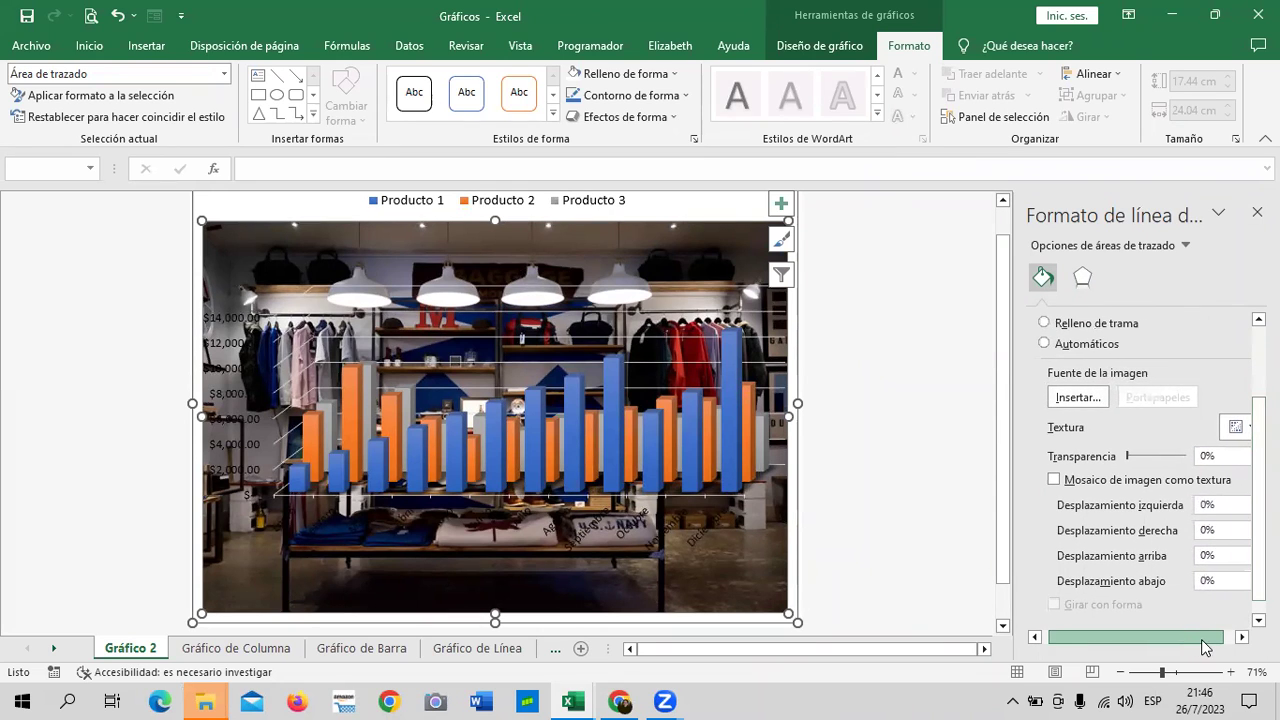
{"action": "left_click", "coordinate": [1045, 480]}
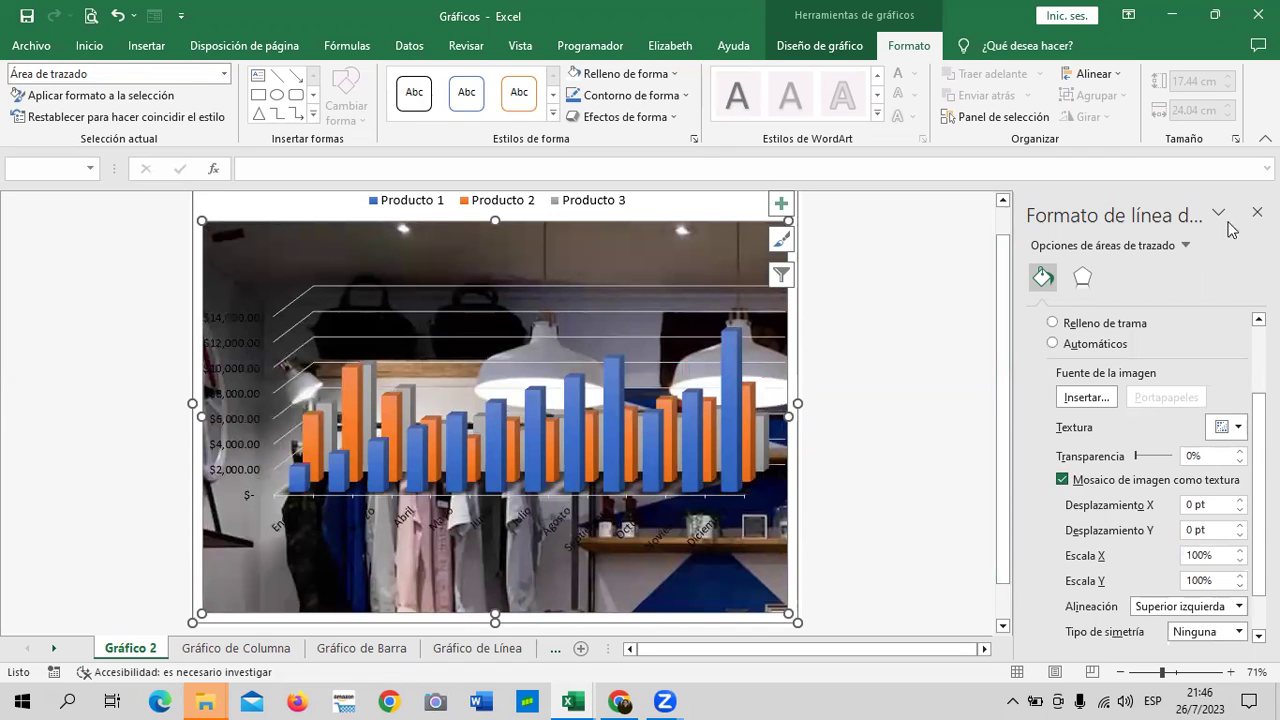
{"action": "left_click", "coordinate": [1257, 212]}
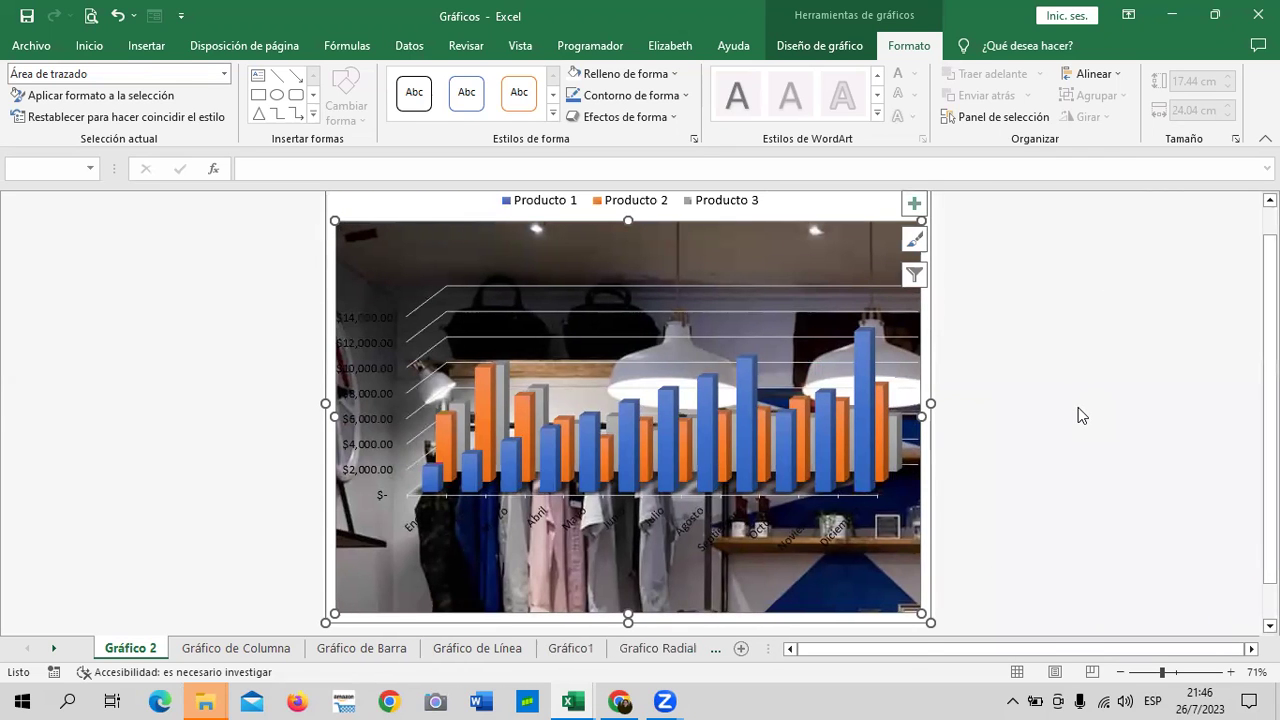
- Fill the whole chart area with a stretched, untiled picture
{"action": "left_click", "coordinate": [1078, 407]}
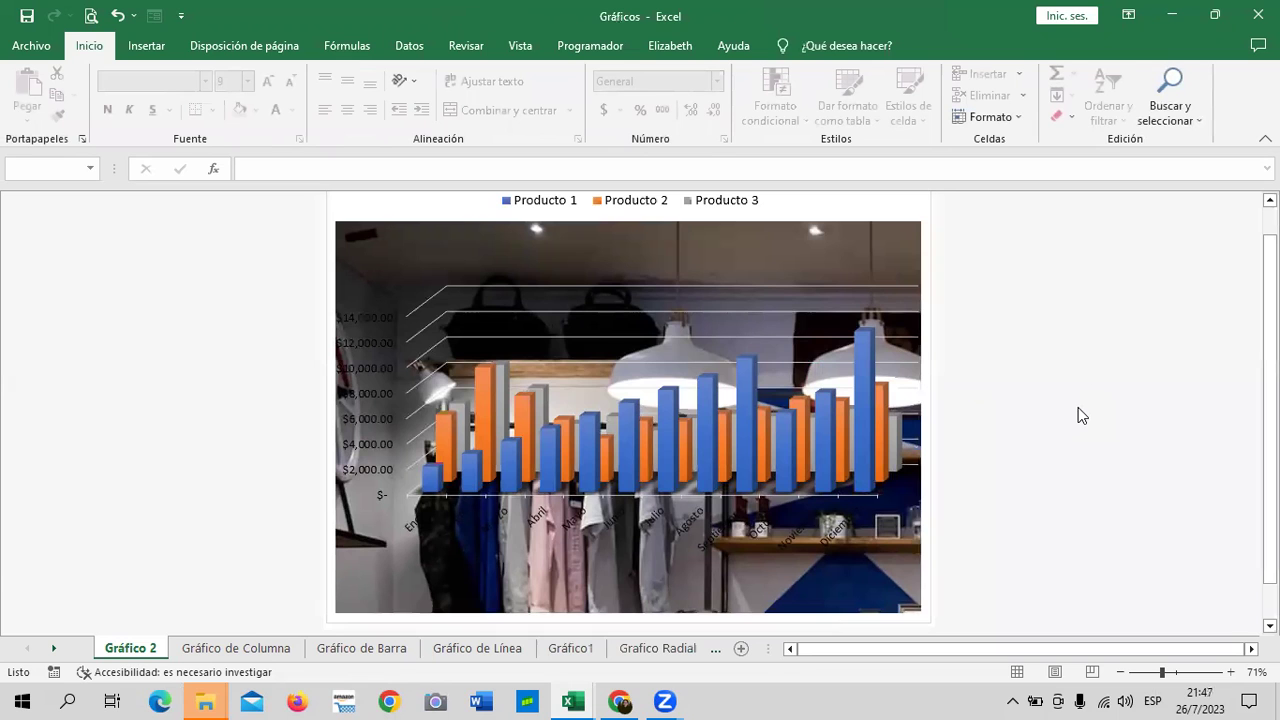
{"action": "left_click", "coordinate": [867, 265]}
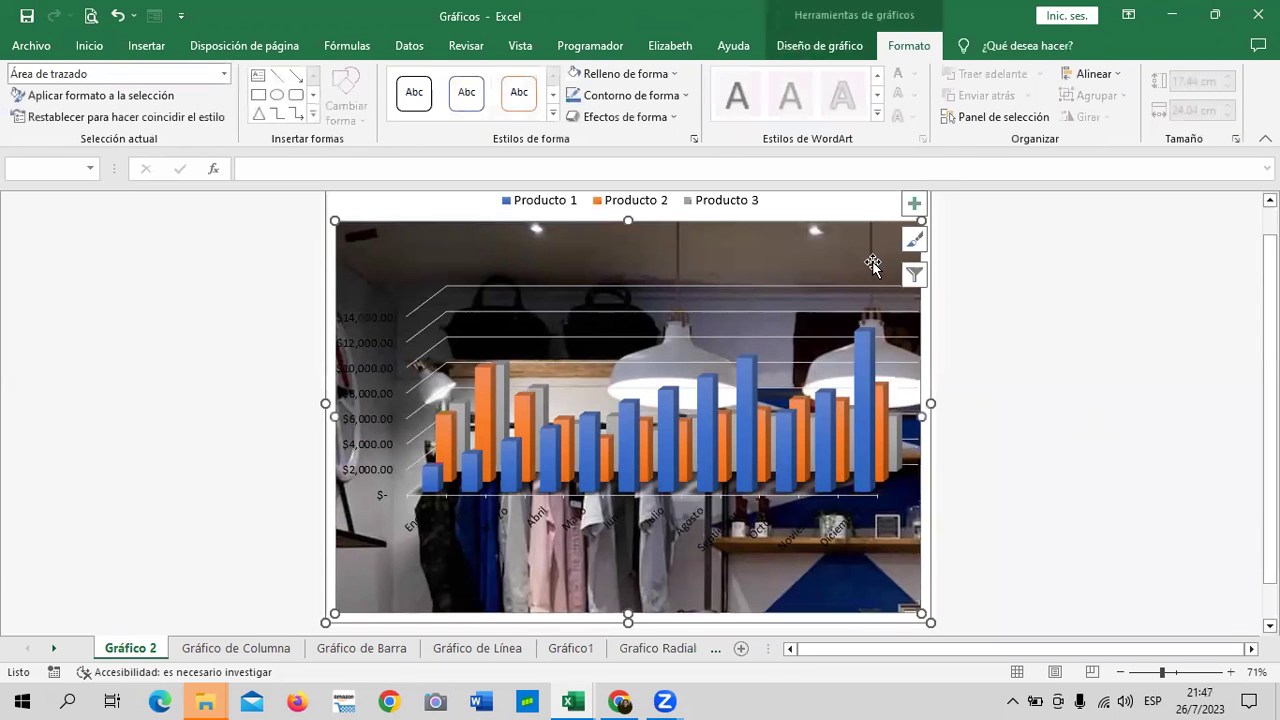
{"action": "double_click", "coordinate": [863, 206]}
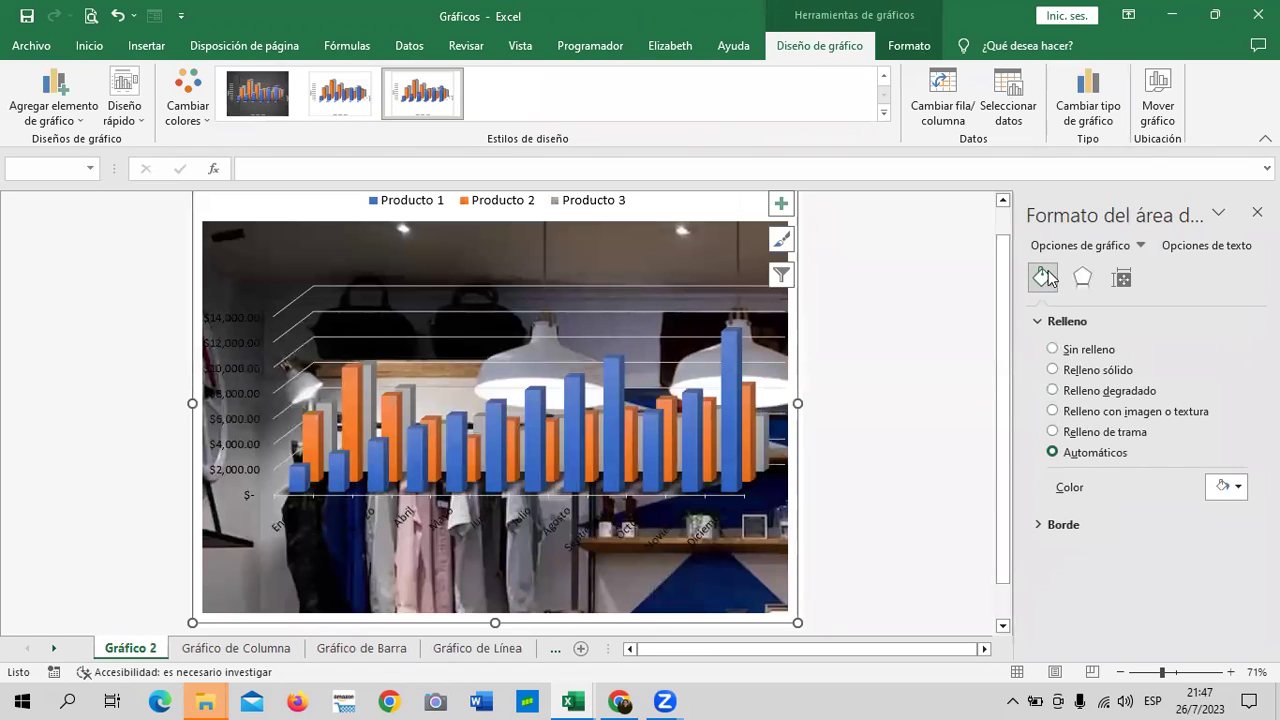
{"action": "left_click", "coordinate": [1045, 324]}
{"action": "left_click", "coordinate": [1045, 324]}
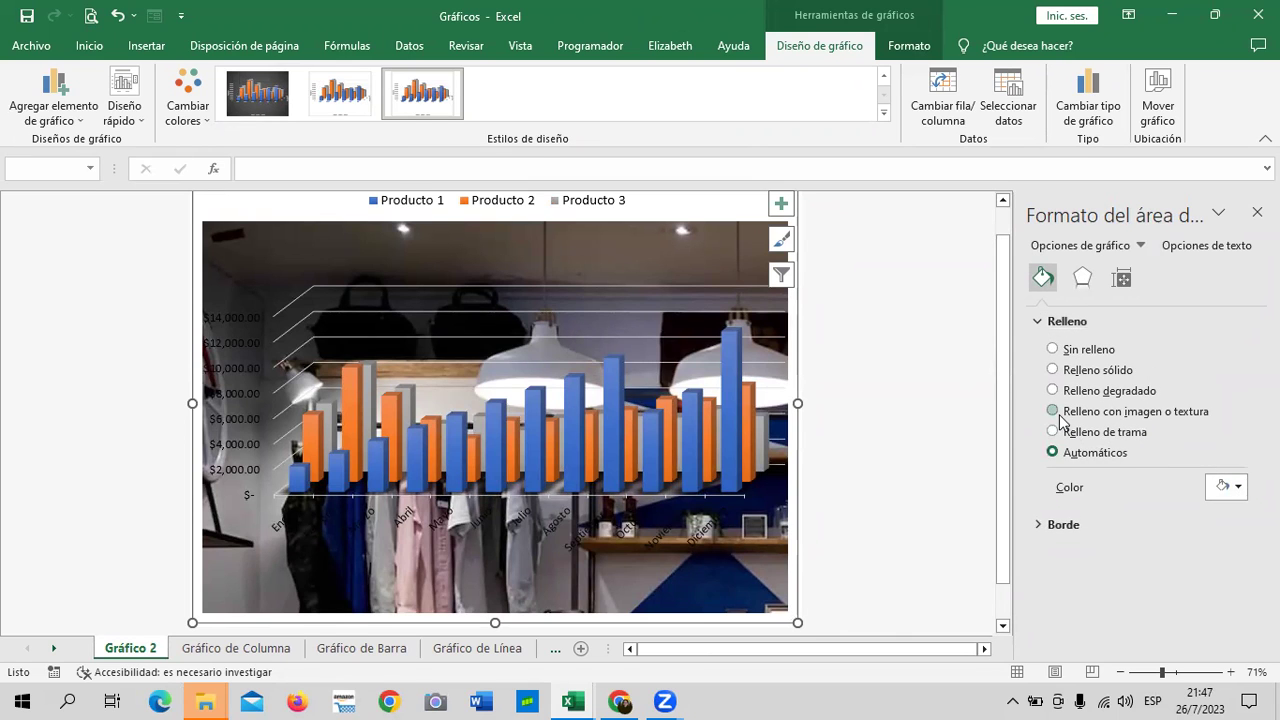
{"action": "left_click", "coordinate": [1101, 412]}
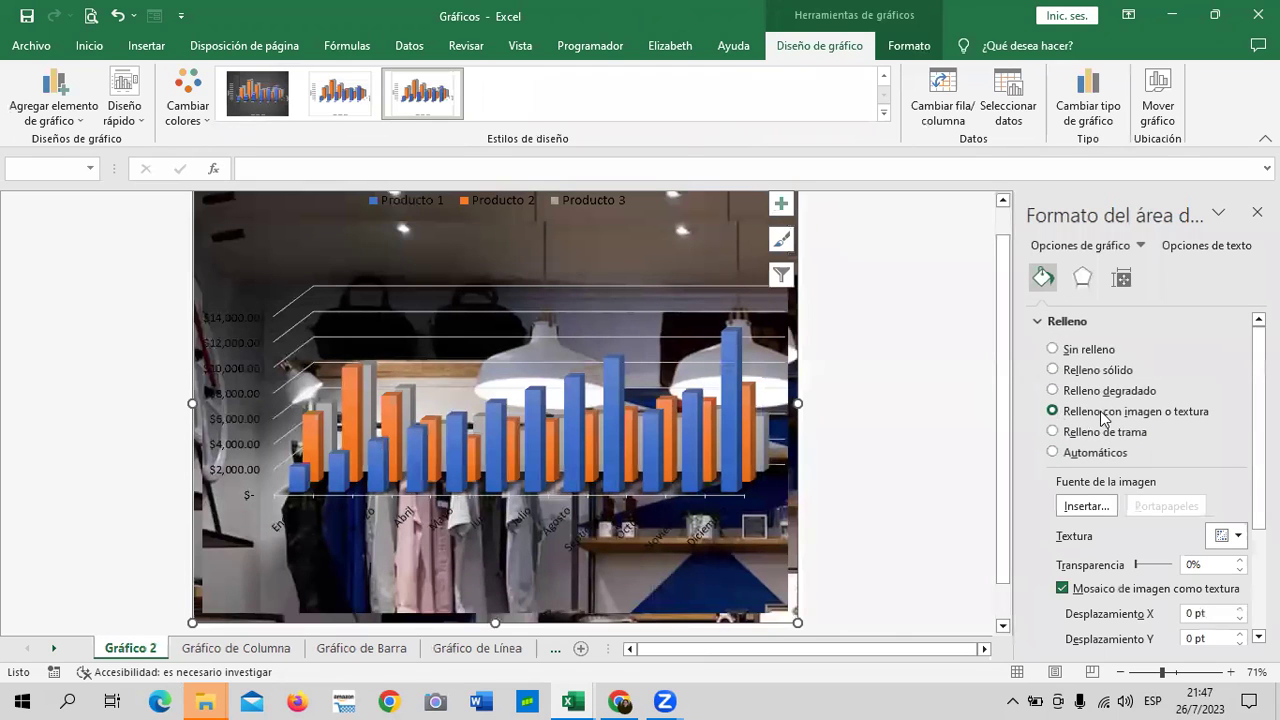
{"action": "left_click", "coordinate": [1063, 590]}
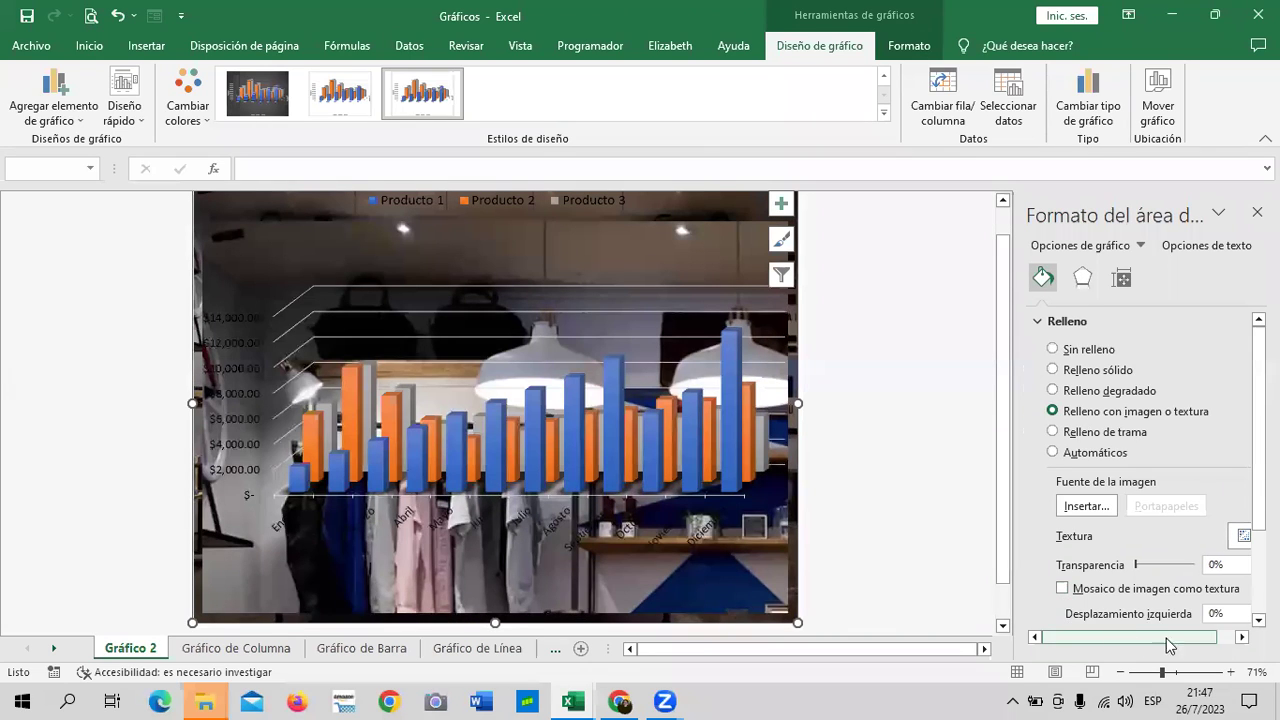
{"action": "left_click_drag", "start_coordinate": [1168, 643], "coordinate": [1188, 645]}
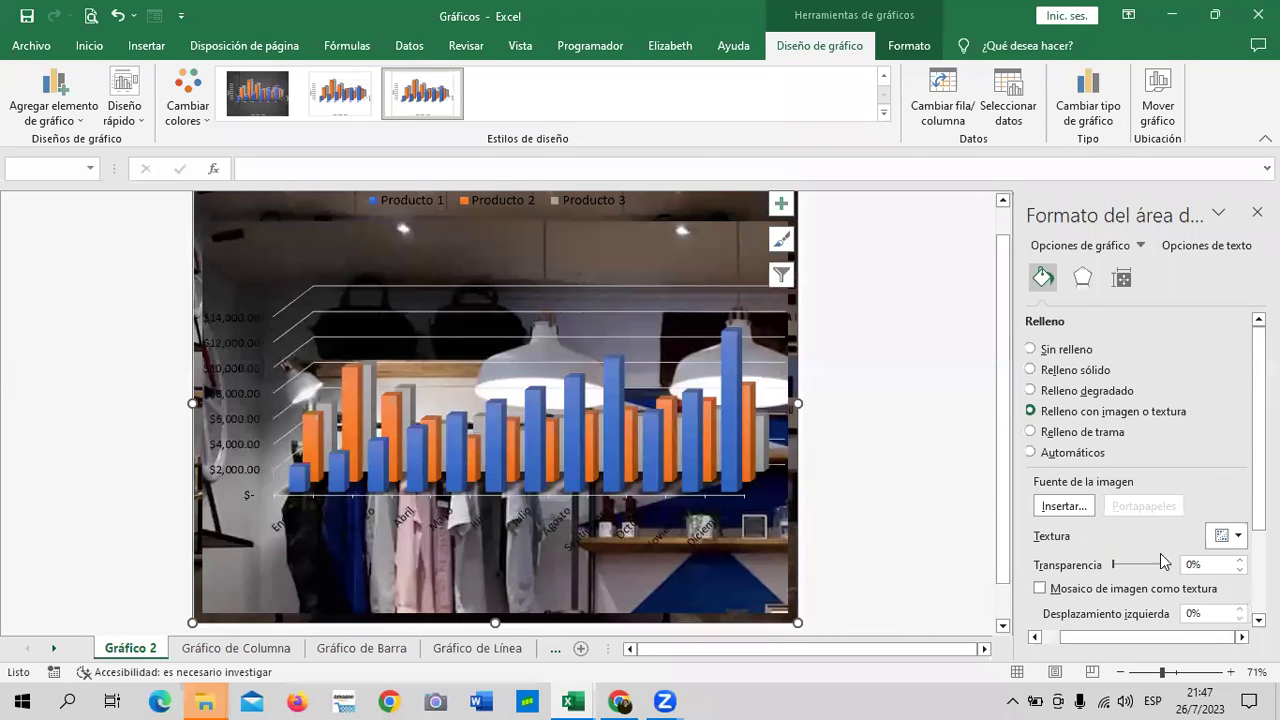
- Raise the chart area picture's transparency to 70% and close the pane
{"action": "left_click", "coordinate": [1150, 566]}
{"action": "left_click", "coordinate": [1139, 565]}
{"action": "left_click", "coordinate": [1139, 566]}
{"action": "left_click", "coordinate": [1139, 566]}
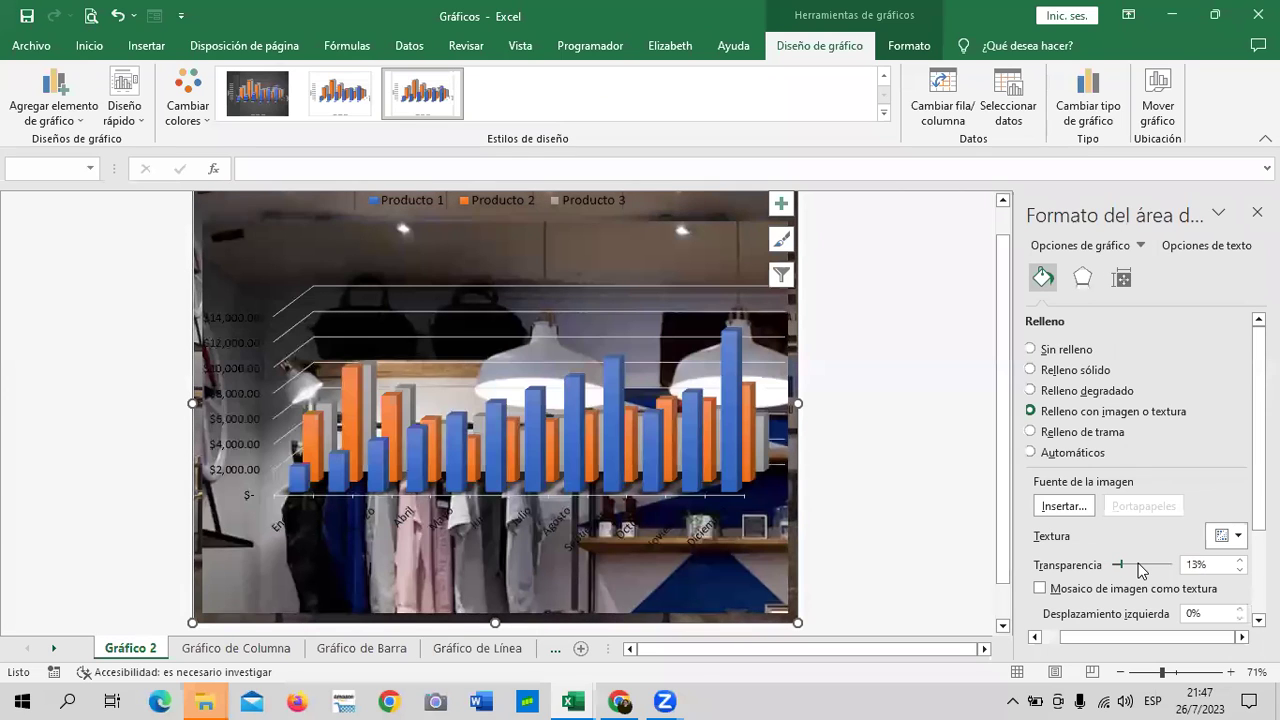
{"action": "left_click", "coordinate": [1138, 565]}
{"action": "left_click", "coordinate": [1138, 565]}
{"action": "left_click", "coordinate": [1139, 566]}
{"action": "left_click_drag", "start_coordinate": [1138, 566], "coordinate": [1155, 567]}
{"action": "left_click", "coordinate": [1155, 567]}
{"action": "left_click", "coordinate": [1155, 567]}
{"action": "left_click", "coordinate": [1155, 567]}
{"action": "left_click", "coordinate": [1155, 567]}
{"action": "left_click", "coordinate": [1155, 567]}
{"action": "left_click", "coordinate": [1155, 567]}
{"action": "left_click", "coordinate": [1155, 567]}
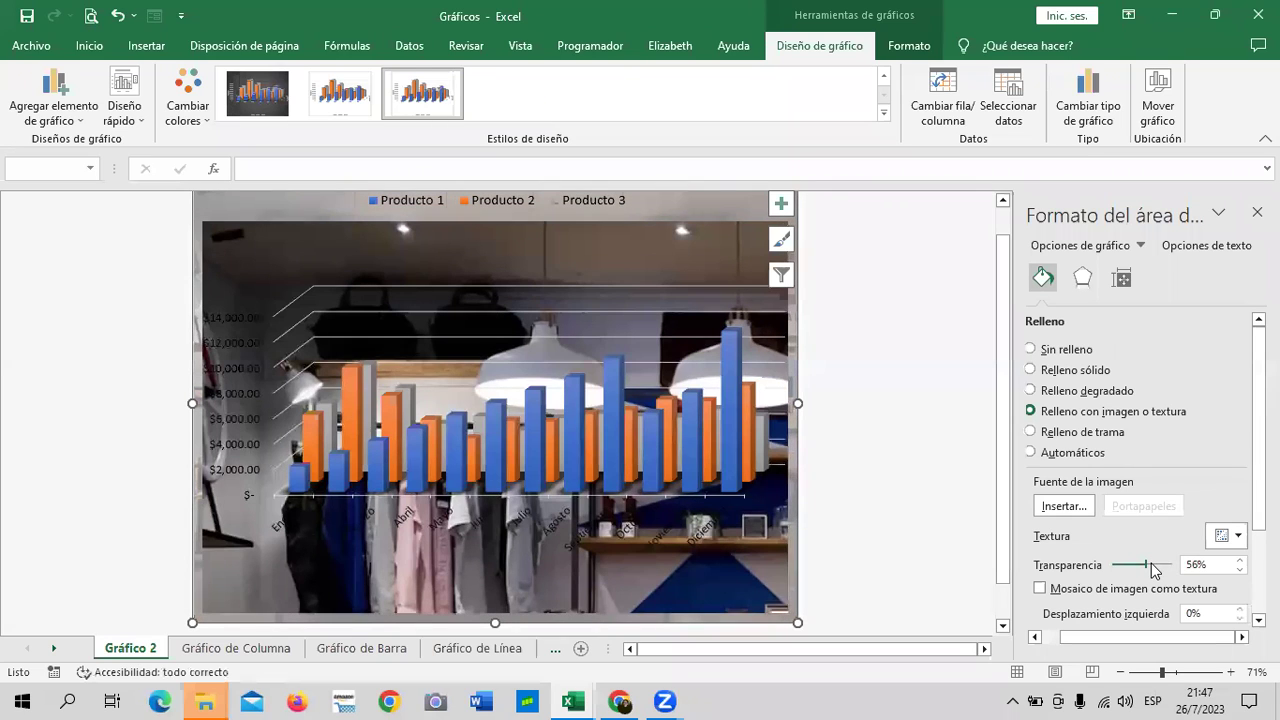
{"action": "left_click", "coordinate": [1155, 567]}
{"action": "left_click", "coordinate": [1155, 567]}
{"action": "left_click", "coordinate": [1155, 567]}
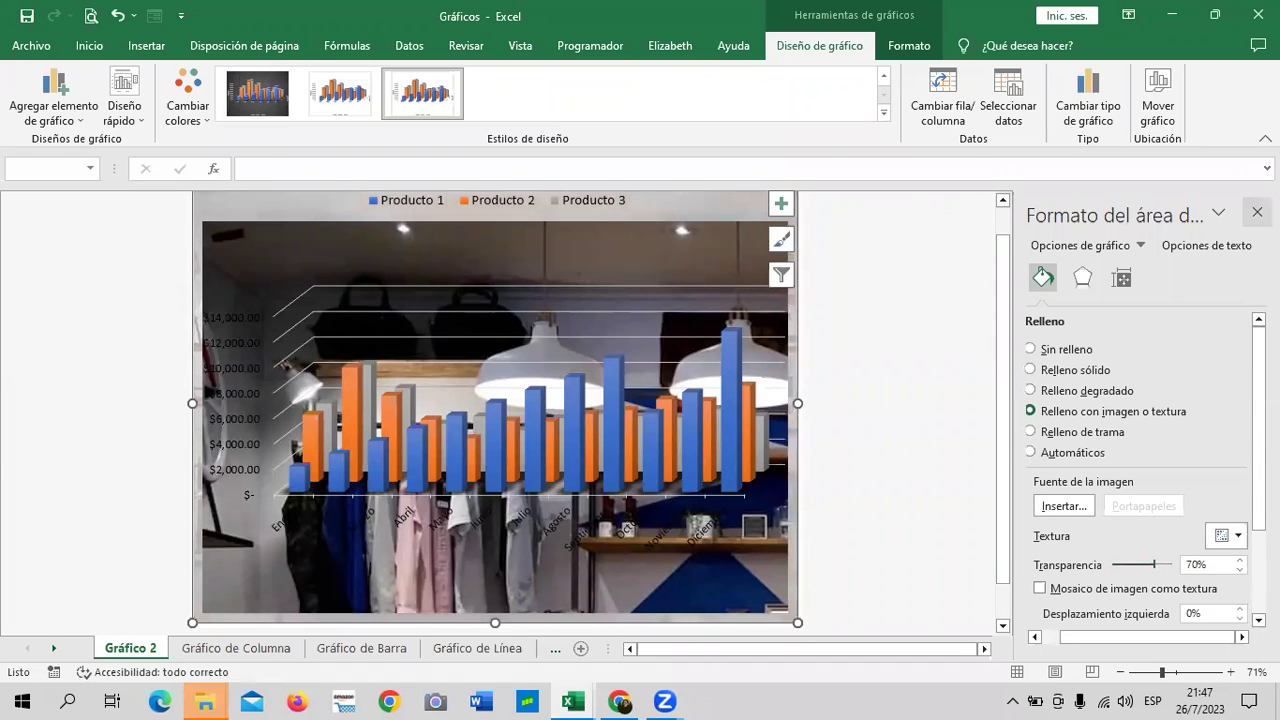
{"action": "left_click", "coordinate": [1257, 212]}
{"action": "left_click", "coordinate": [1113, 412]}
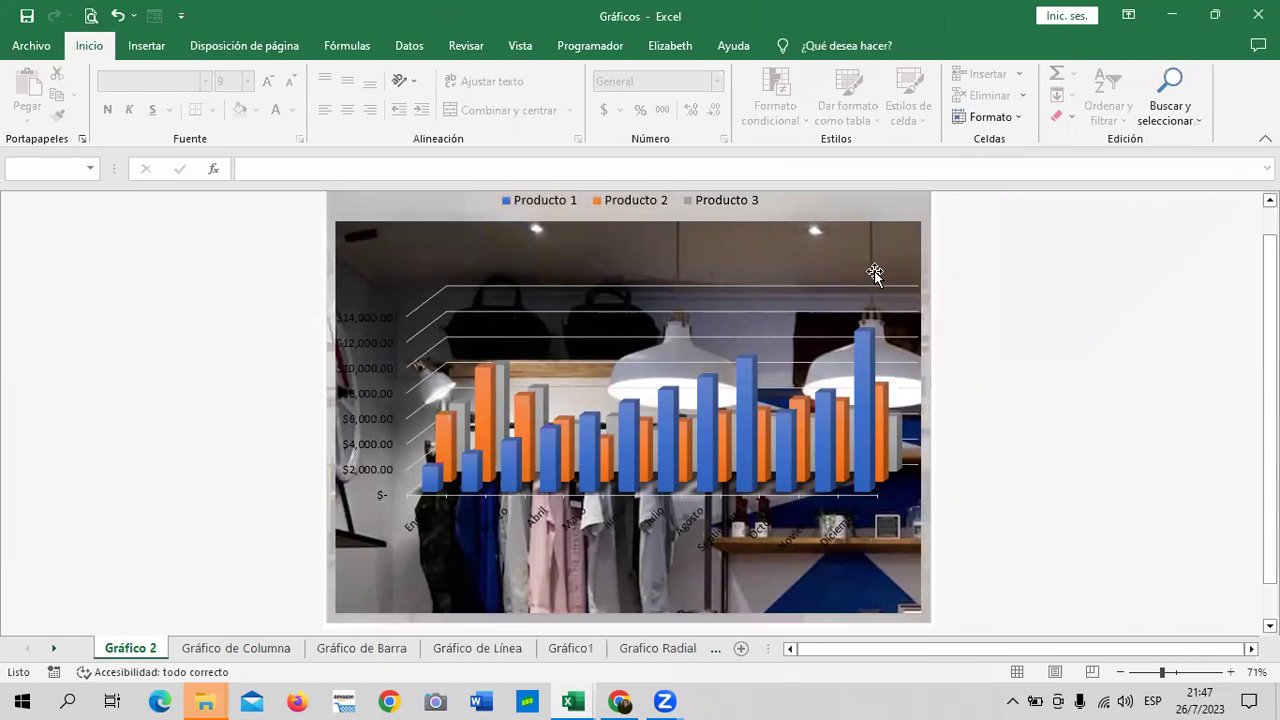
- Make the horizontal axis month labels white with the WordArt text fill
{"action": "left_click", "coordinate": [843, 265]}
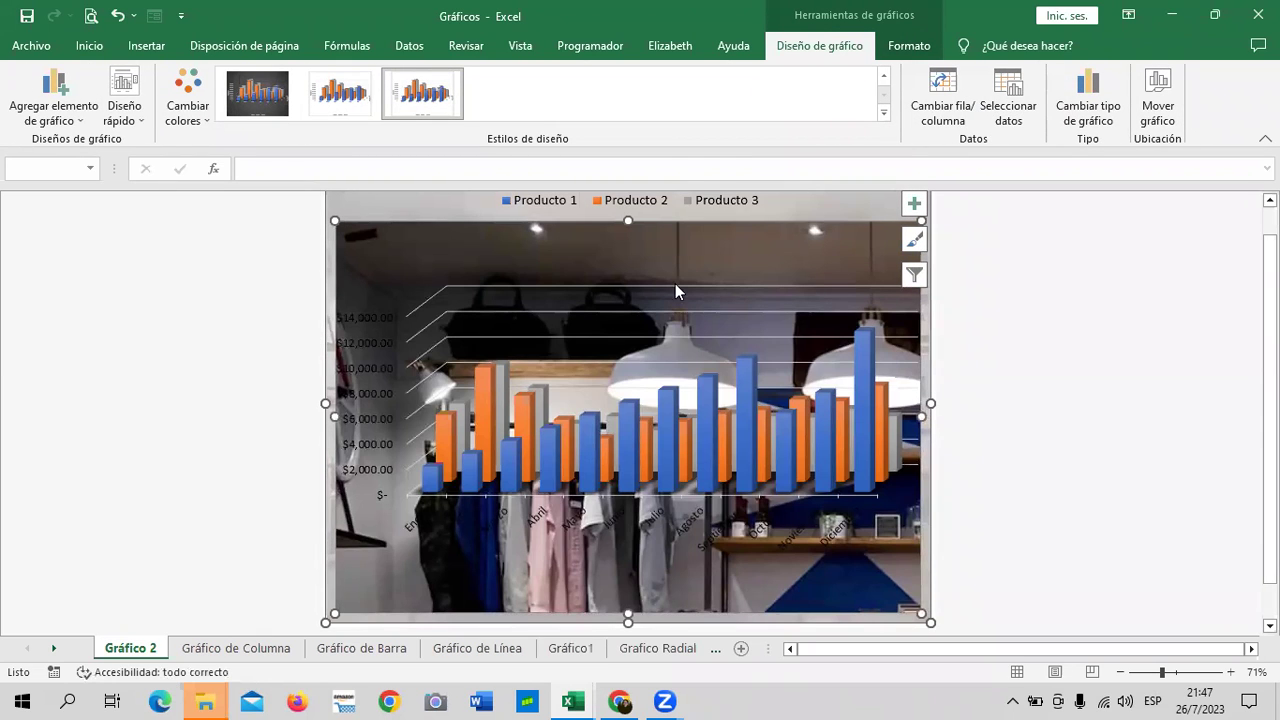
{"action": "left_click", "coordinate": [643, 533]}
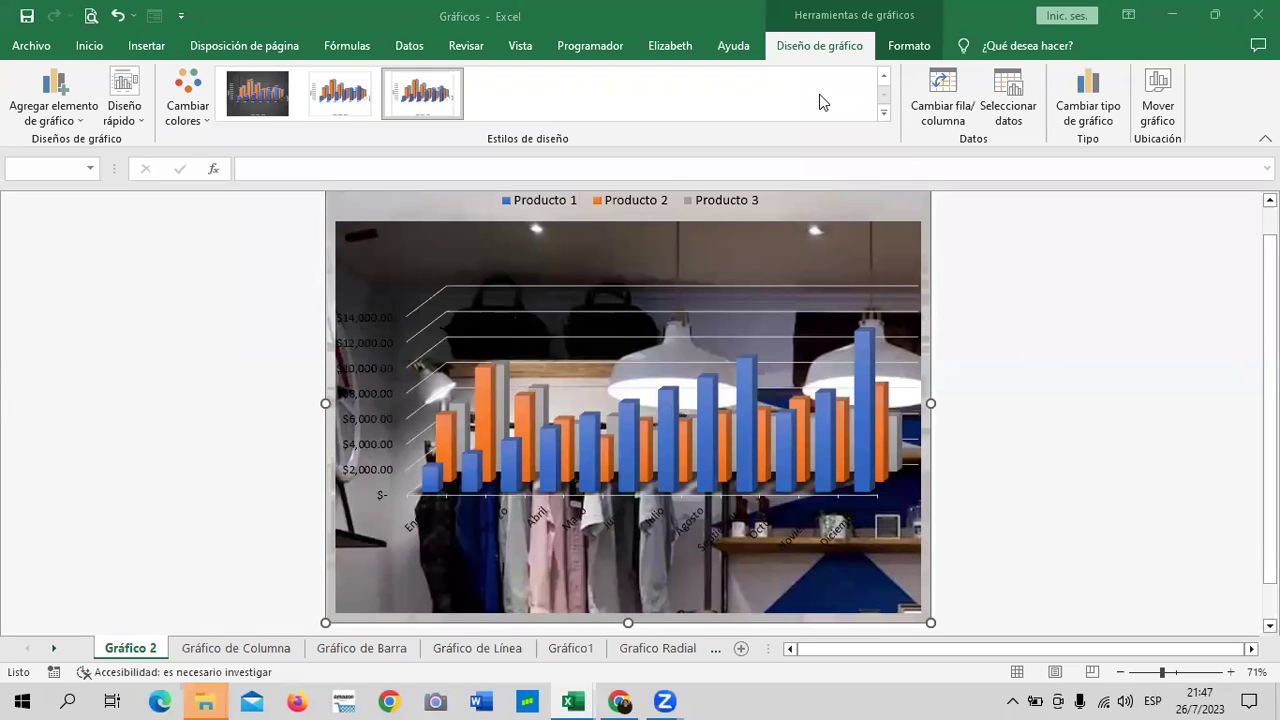
{"action": "left_click", "coordinate": [90, 46]}
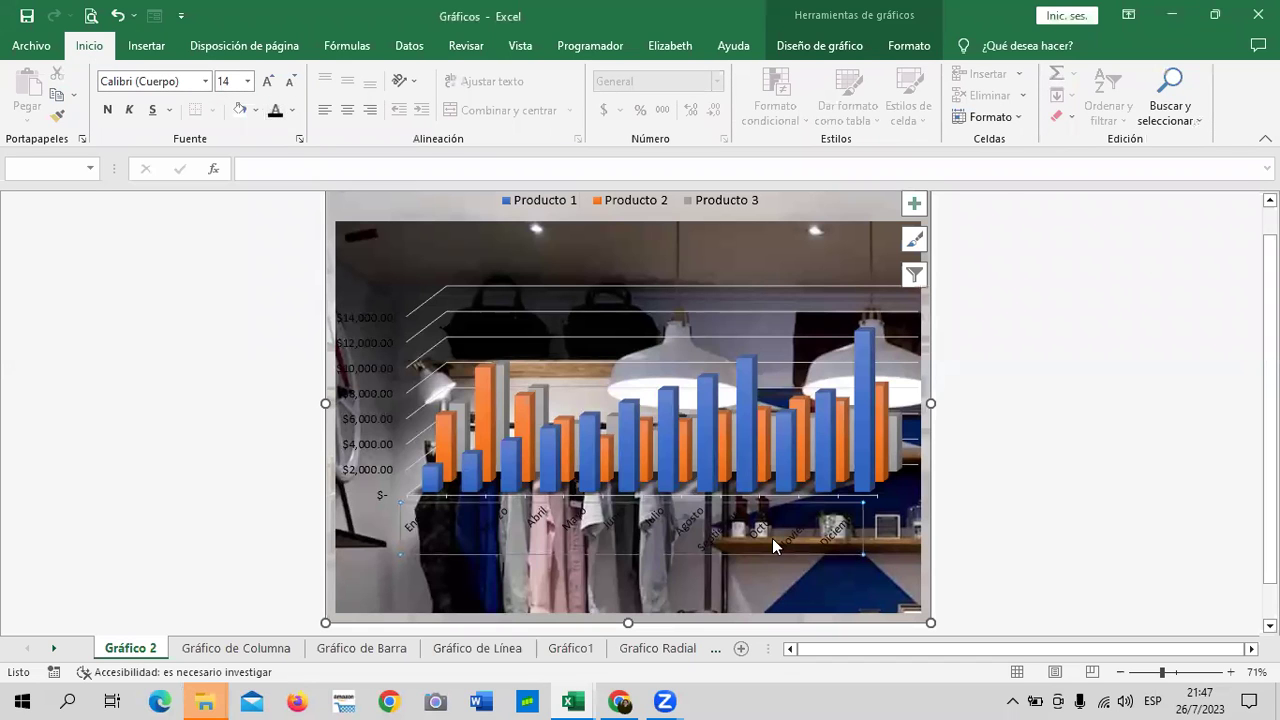
{"action": "left_click", "coordinate": [742, 508]}
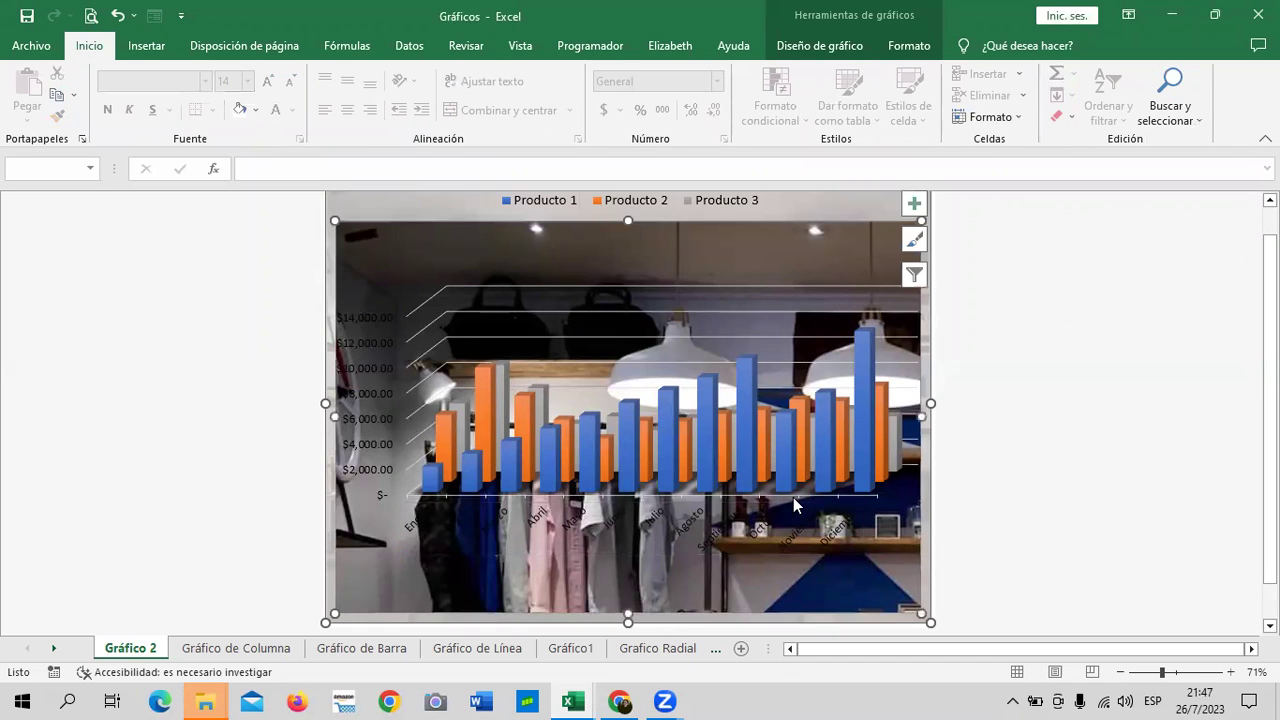
{"action": "left_click", "coordinate": [909, 45]}
{"action": "left_click", "coordinate": [857, 531]}
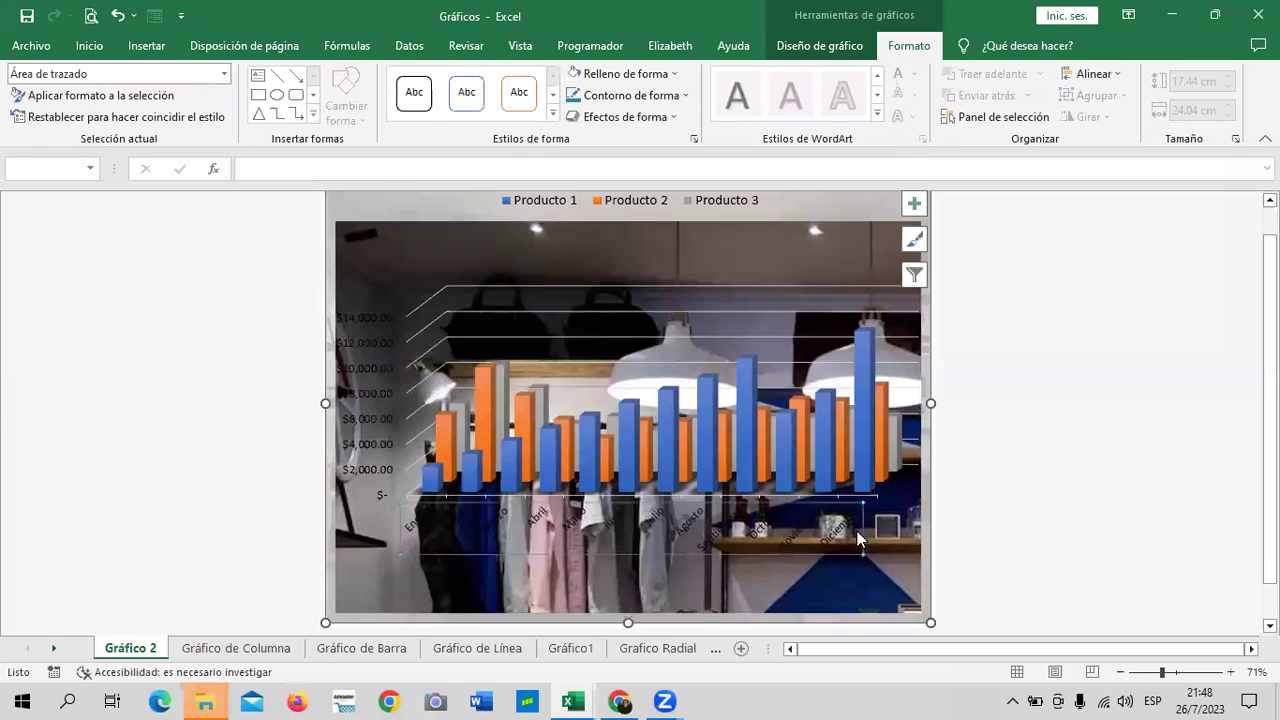
{"action": "left_click", "coordinate": [737, 100]}
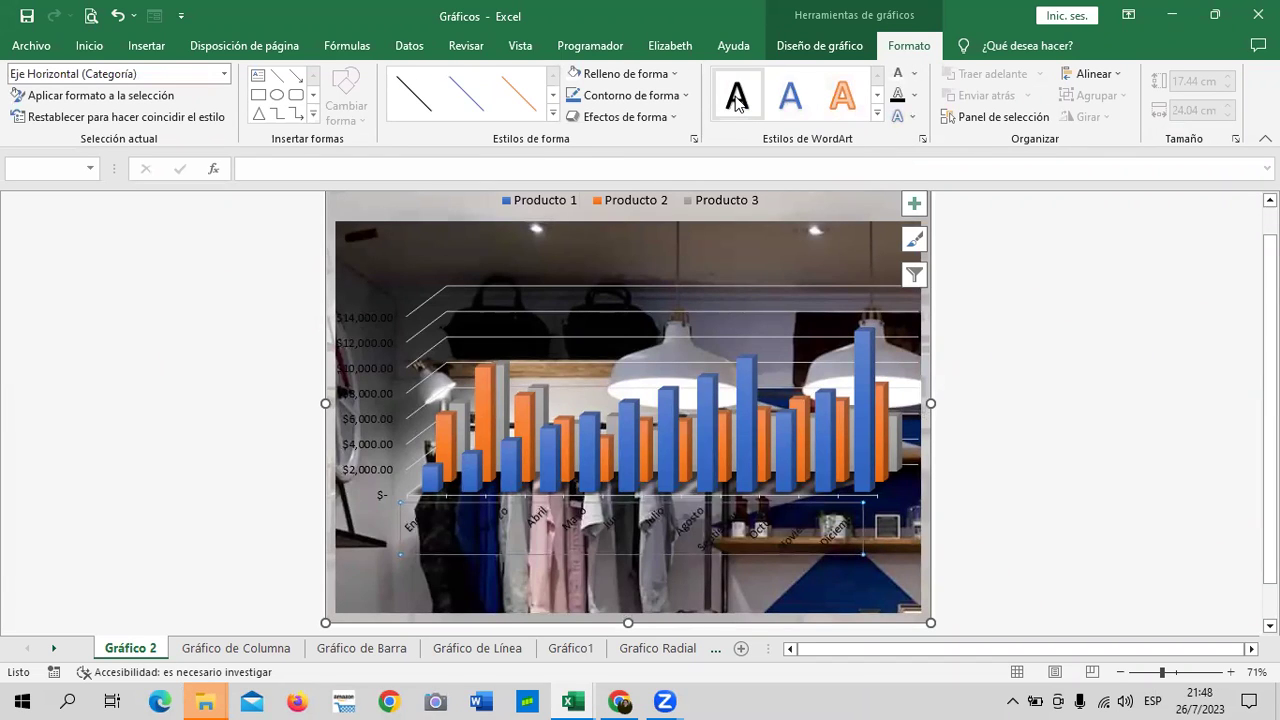
{"action": "left_click", "coordinate": [912, 73]}
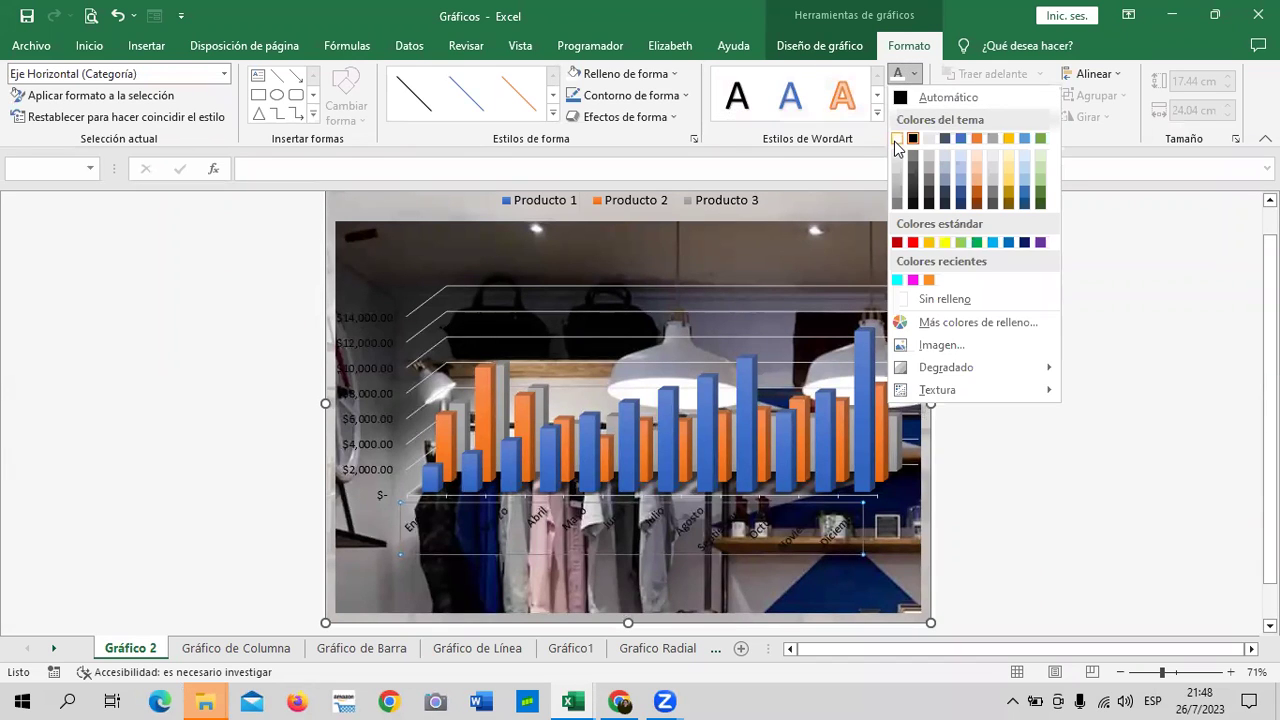
{"action": "left_click", "coordinate": [896, 139]}
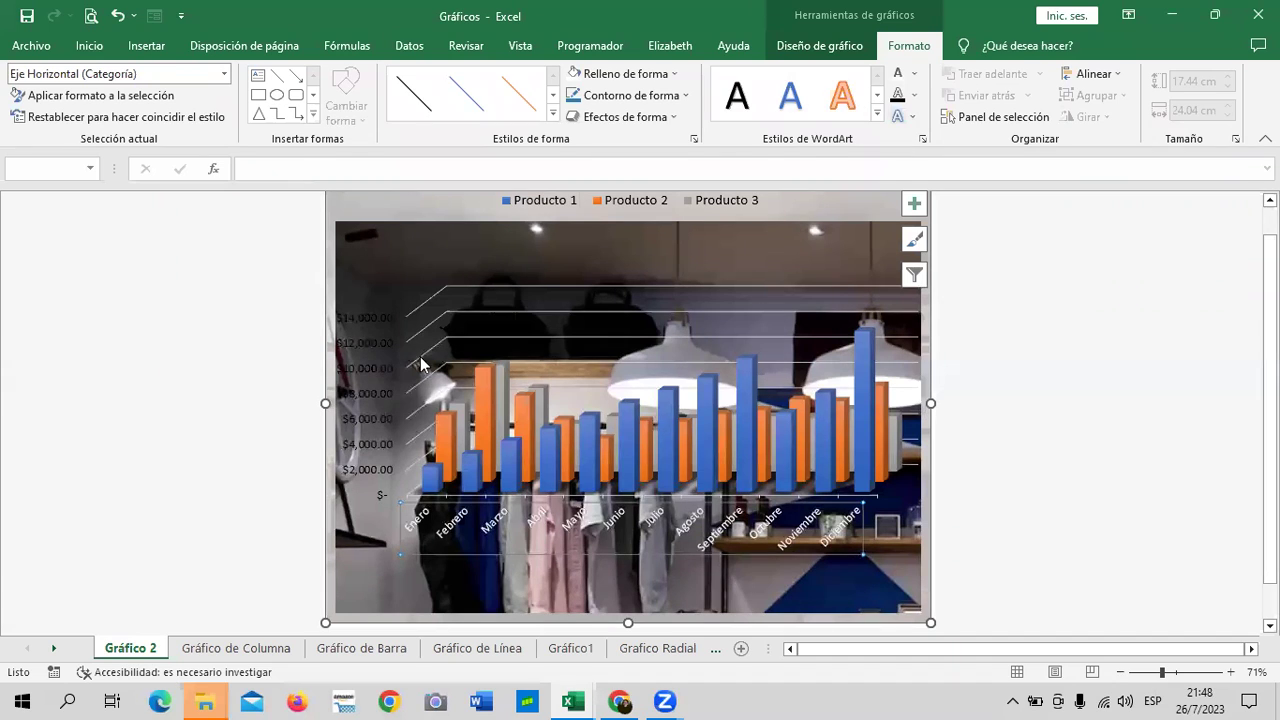
- Make the vertical axis dollar value labels white as well
{"action": "left_click", "coordinate": [366, 377]}
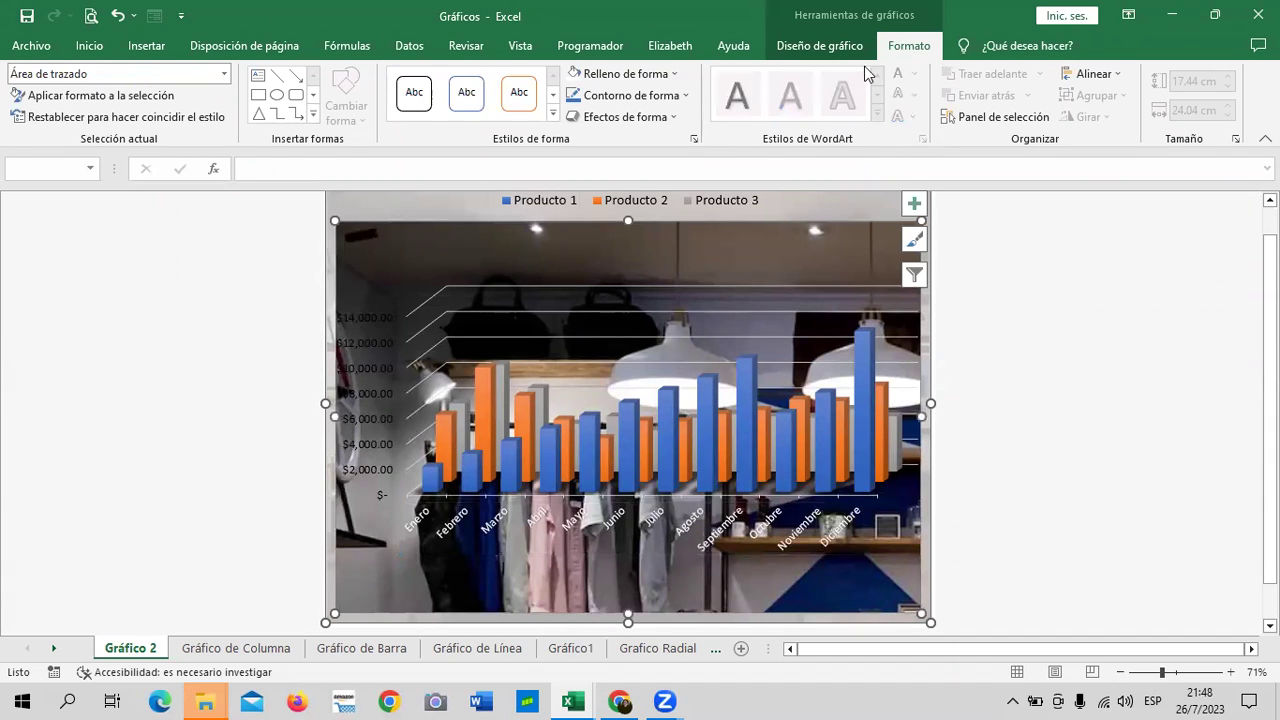
{"action": "left_click", "coordinate": [372, 418]}
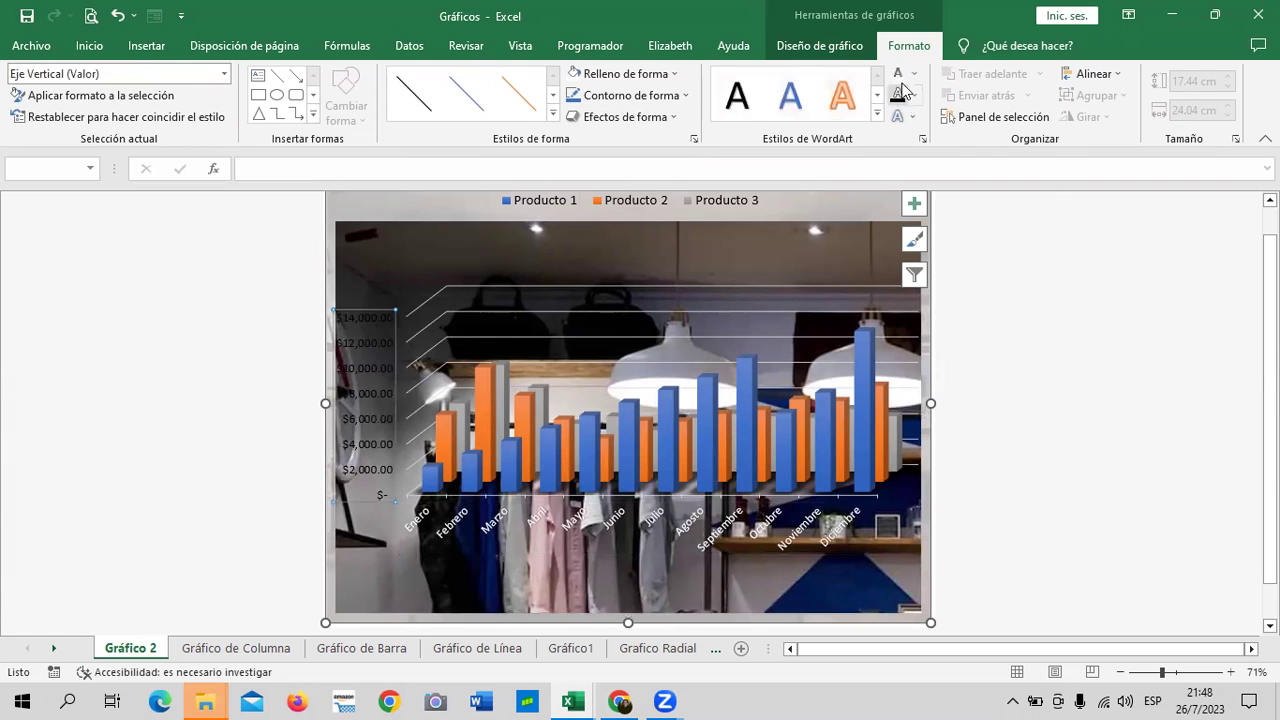
{"action": "left_click", "coordinate": [913, 73]}
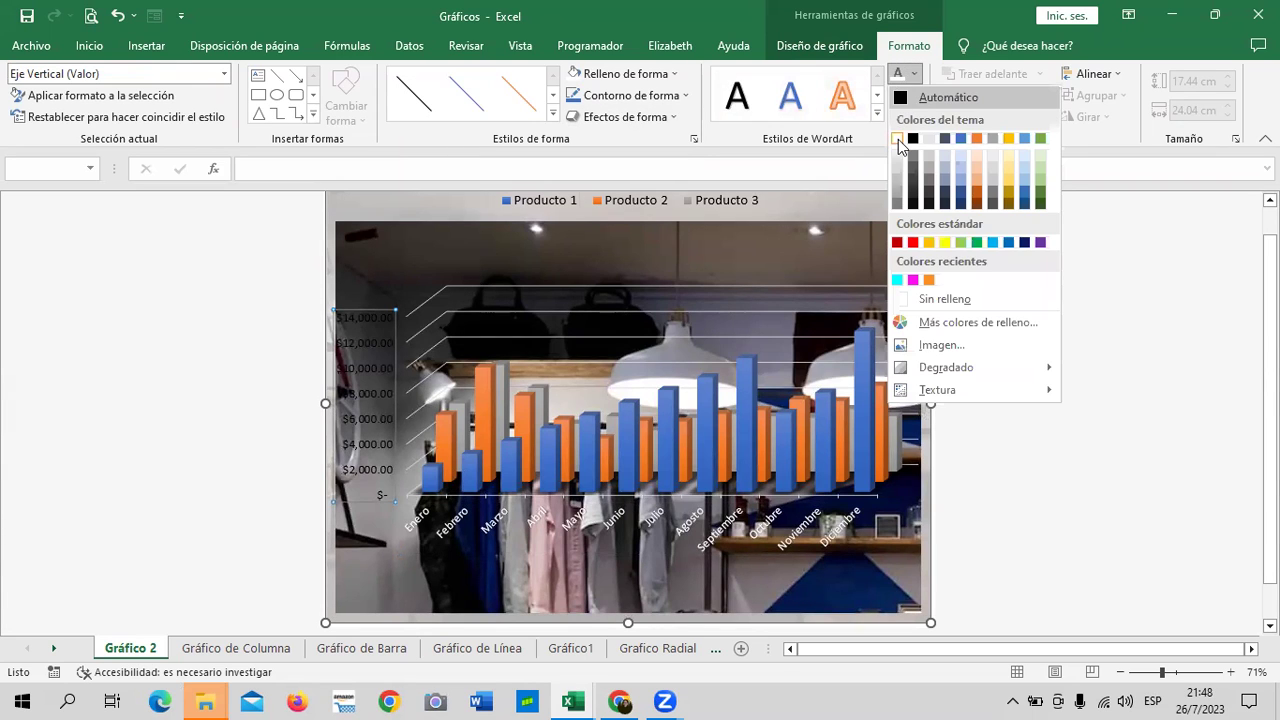
{"action": "left_click", "coordinate": [898, 139]}
{"action": "left_click", "coordinate": [669, 251]}
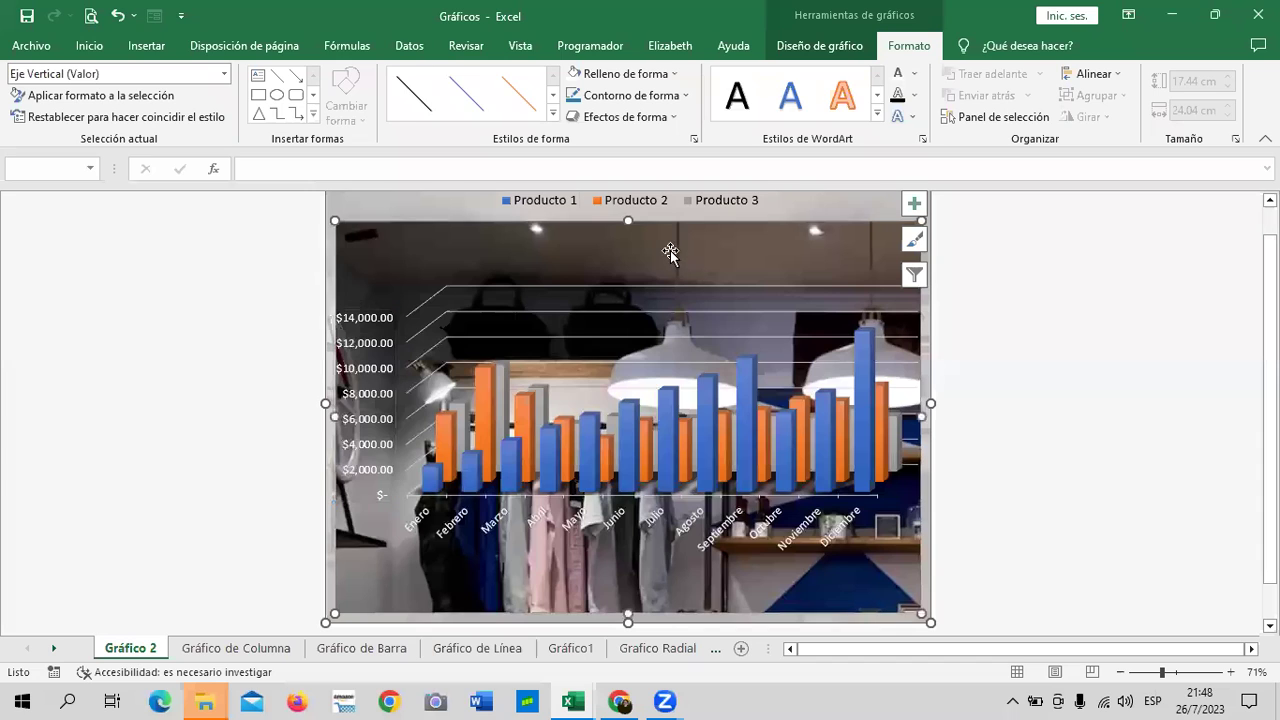
{"action": "left_click", "coordinate": [680, 200]}
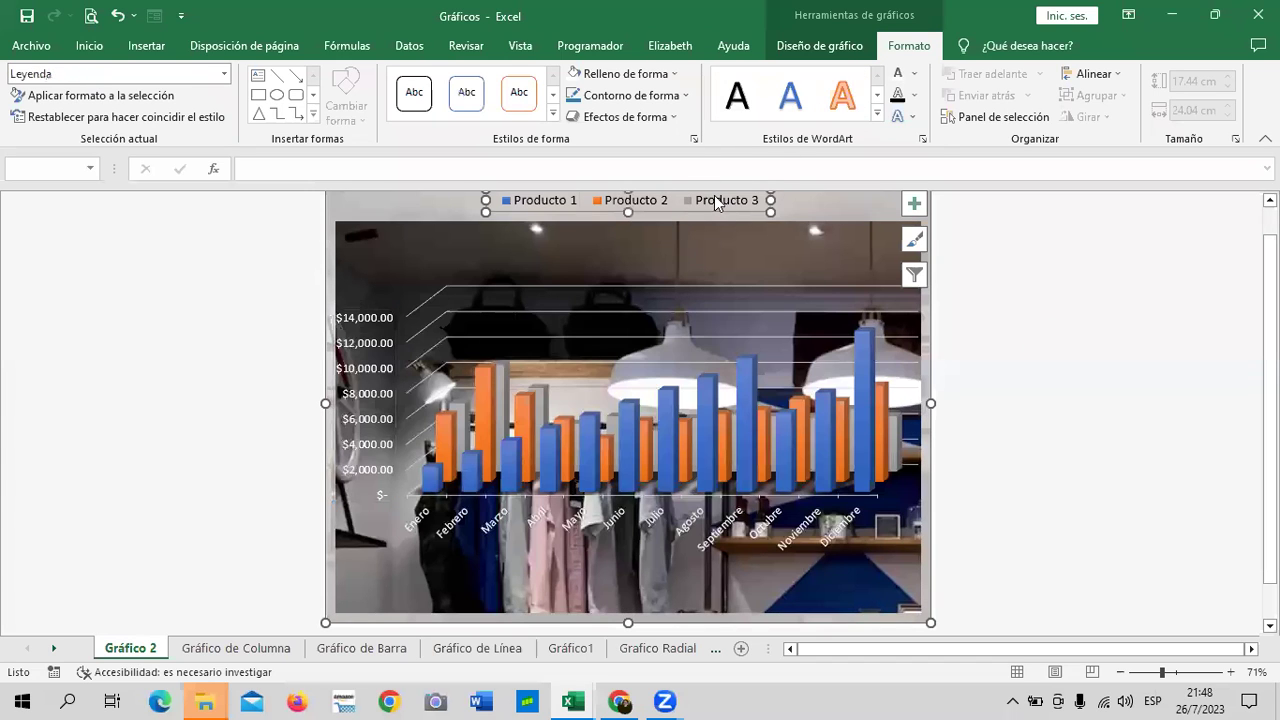
{"action": "left_click", "coordinate": [716, 204]}
{"action": "scroll", "coordinate": [937, 302], "scroll_direction": "up", "scroll_amount": 1}
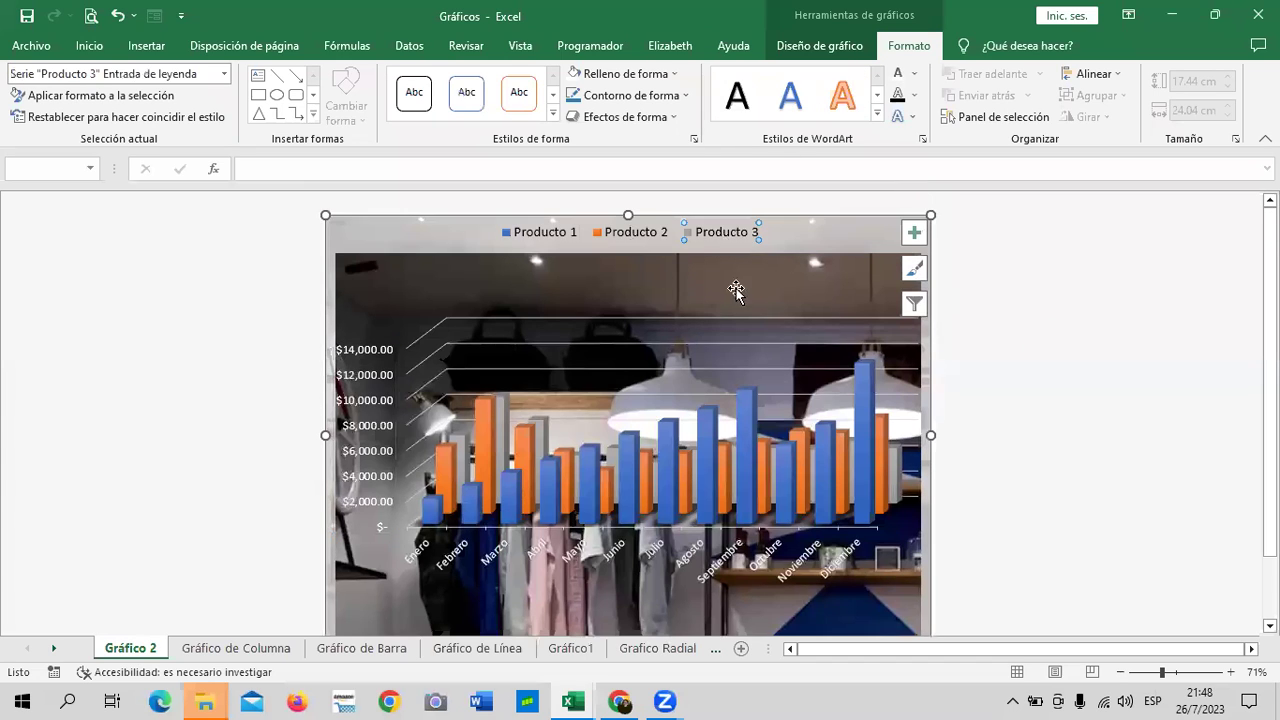
{"action": "left_click", "coordinate": [734, 250]}
{"action": "left_click", "coordinate": [733, 234]}
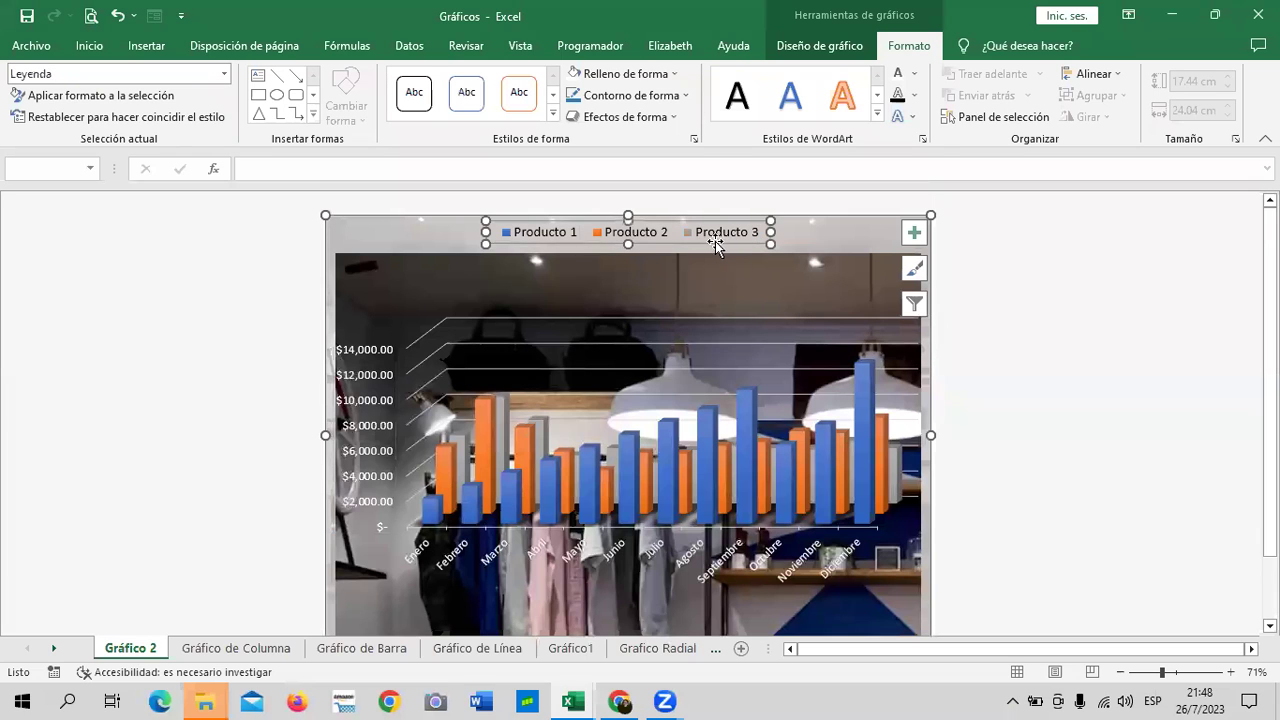
{"action": "left_click", "coordinate": [779, 300]}
{"action": "scroll", "coordinate": [779, 300], "scroll_direction": "down", "scroll_amount": 1}
{"action": "scroll", "coordinate": [778, 298], "scroll_direction": "down", "scroll_amount": 1}
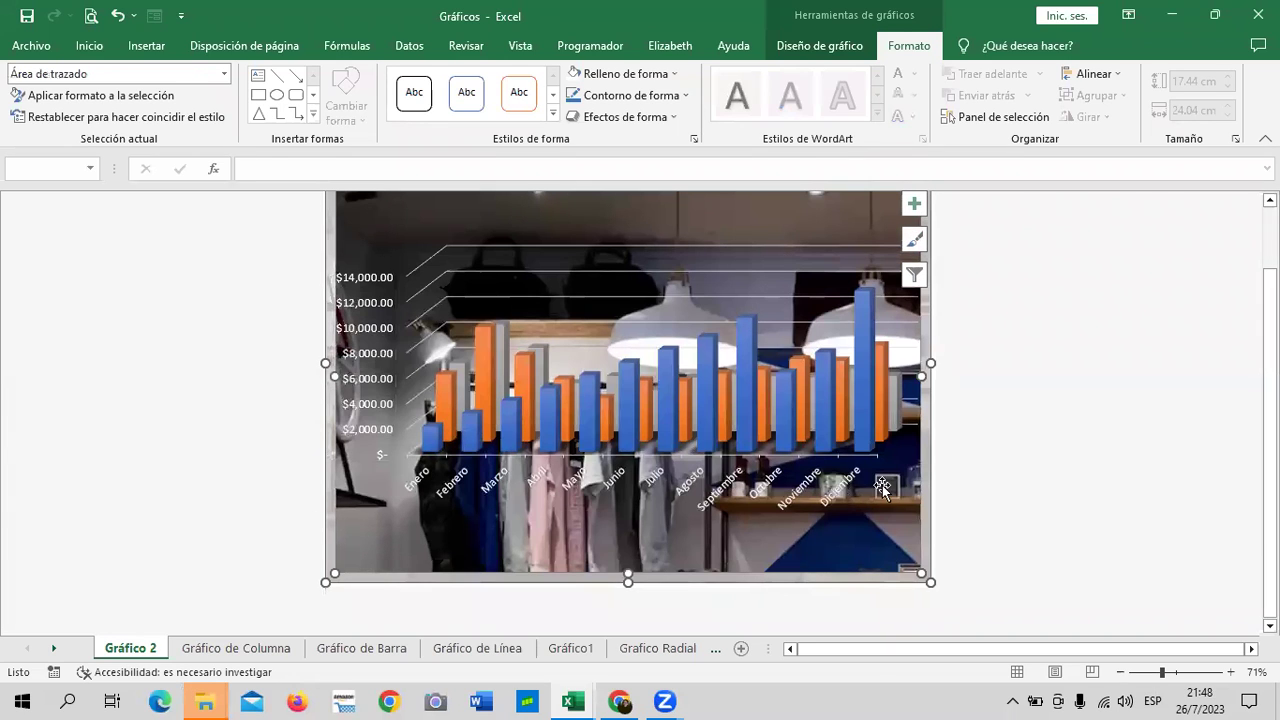
{"action": "scroll", "coordinate": [849, 491], "scroll_direction": "up", "scroll_amount": 1}
{"action": "scroll", "coordinate": [849, 491], "scroll_direction": "down", "scroll_amount": 1}
{"action": "left_click", "coordinate": [753, 372]}
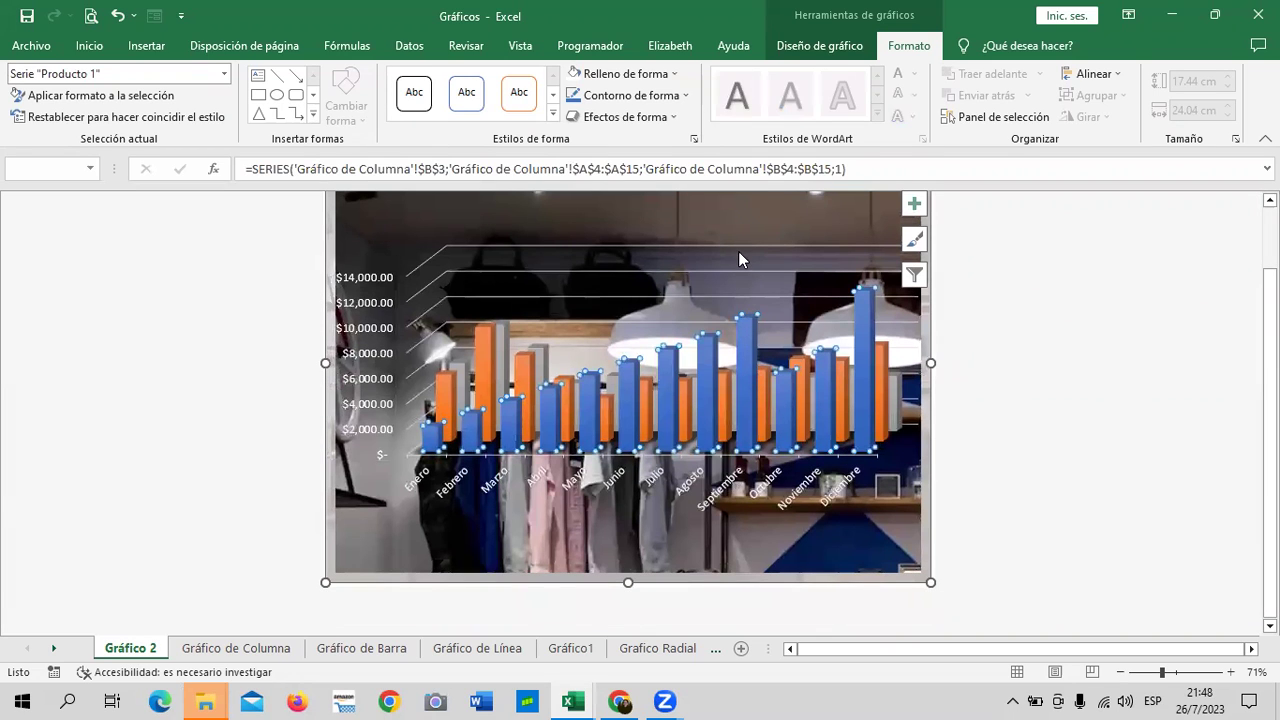
{"action": "left_click", "coordinate": [747, 214]}
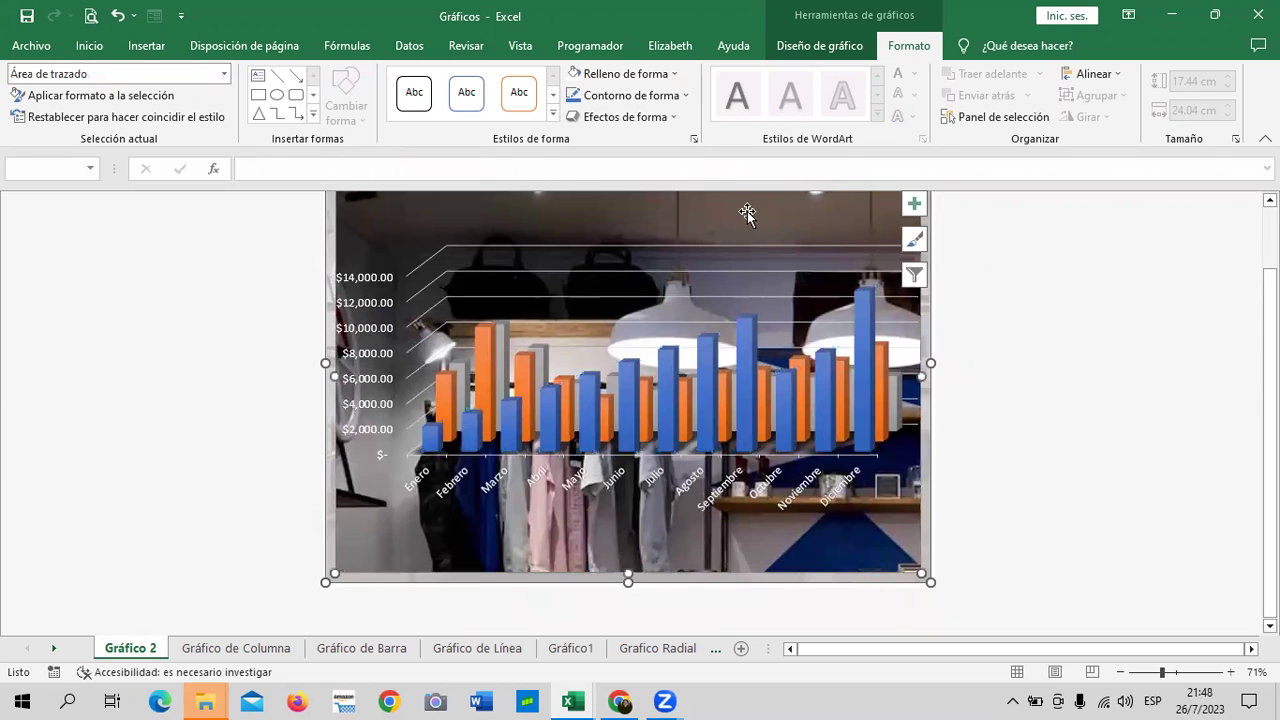
- Set the plot area's shop photo transparency to 90%
{"action": "double_click", "coordinate": [831, 220]}
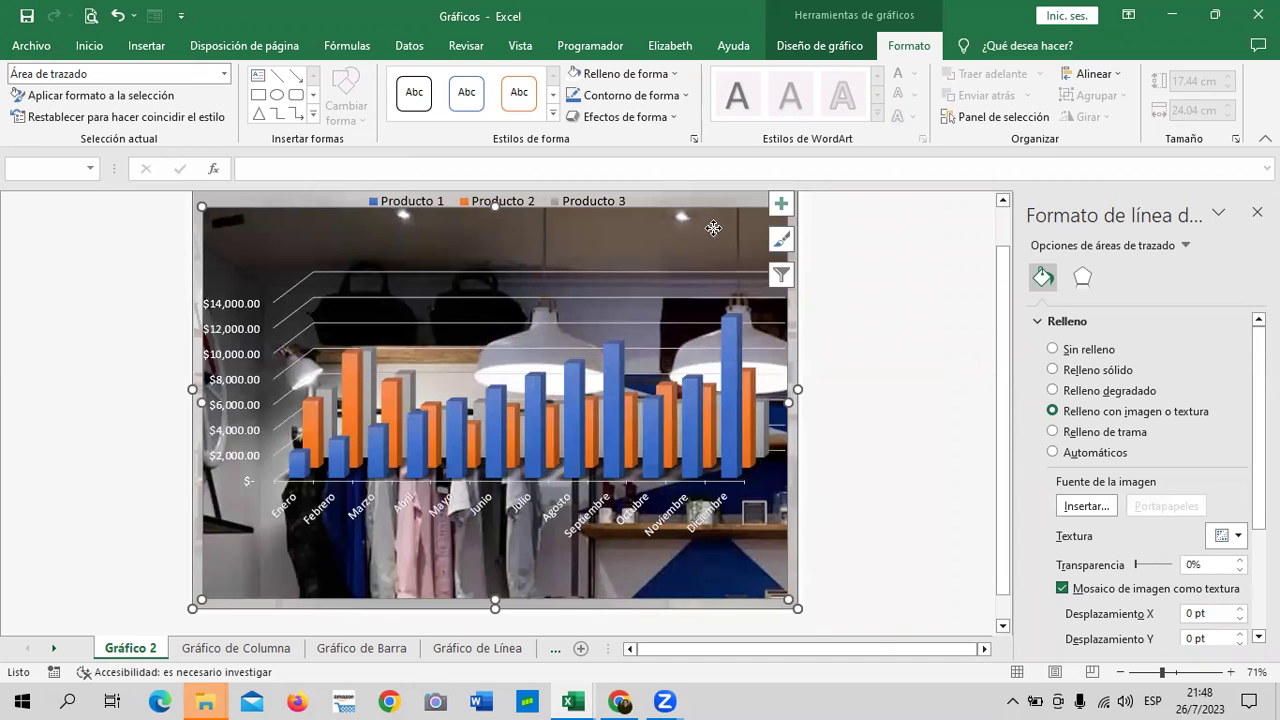
{"action": "left_click_drag", "start_coordinate": [1137, 565], "coordinate": [1173, 565]}
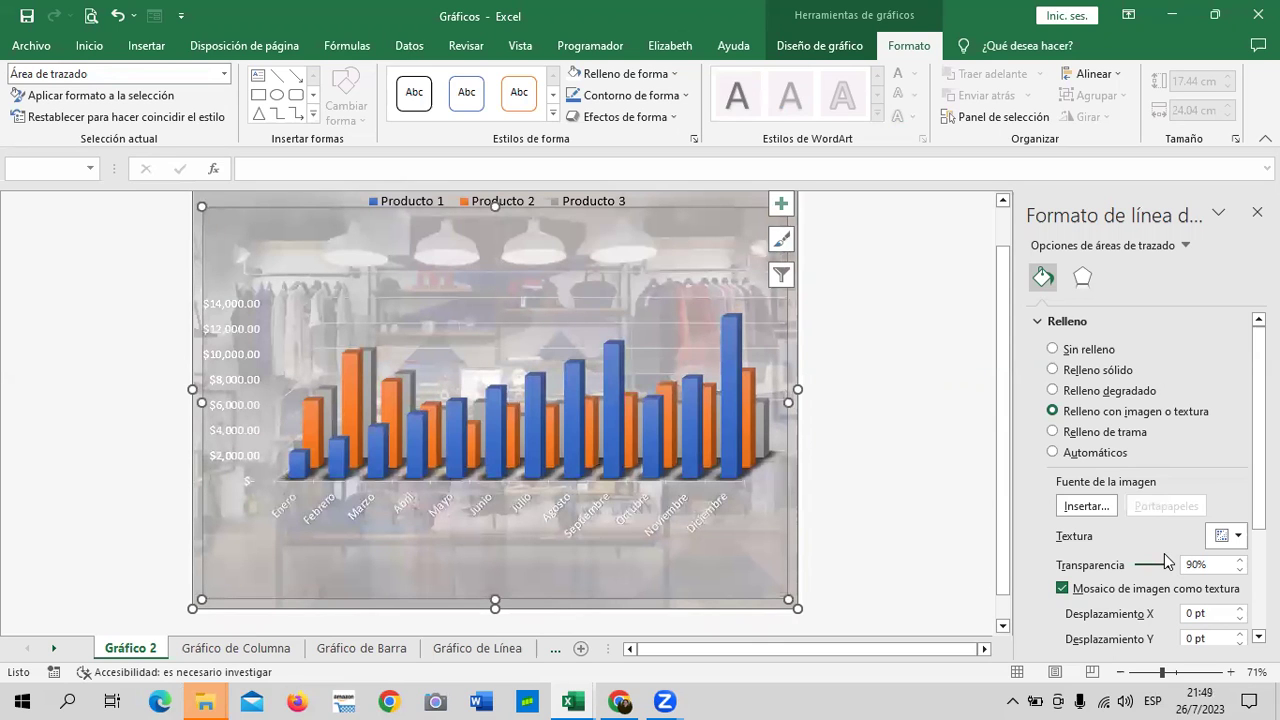
{"action": "scroll", "coordinate": [1167, 562], "scroll_direction": "down", "scroll_amount": 2}
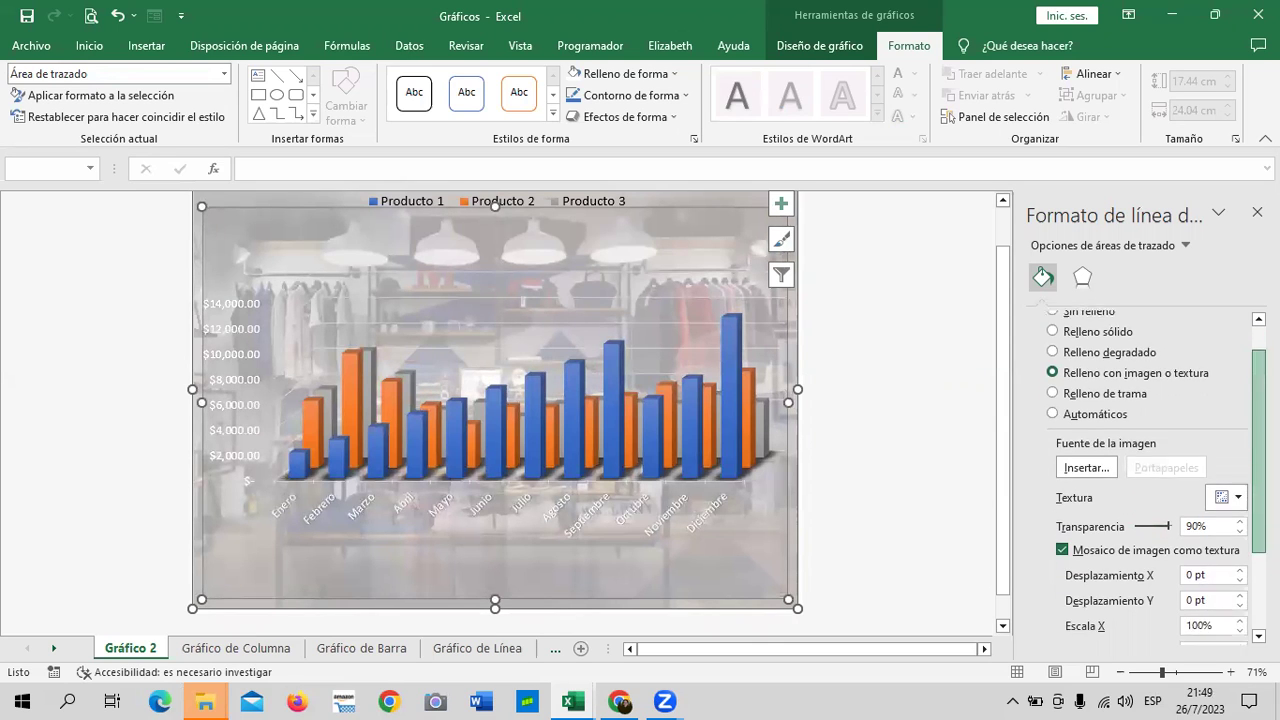
{"action": "scroll", "coordinate": [1150, 480], "scroll_direction": "down", "scroll_amount": 2}
{"action": "scroll", "coordinate": [1150, 480], "scroll_direction": "down", "scroll_amount": 1}
{"action": "scroll", "coordinate": [1150, 480], "scroll_direction": "down", "scroll_amount": 1}
{"action": "scroll", "coordinate": [1150, 480], "scroll_direction": "down", "scroll_amount": 1}
{"action": "scroll", "coordinate": [1240, 557], "scroll_direction": "down", "scroll_amount": 1}
- Keep the photo top-left aligned with no mirroring, then close the pane
{"action": "left_click", "coordinate": [1240, 555]}
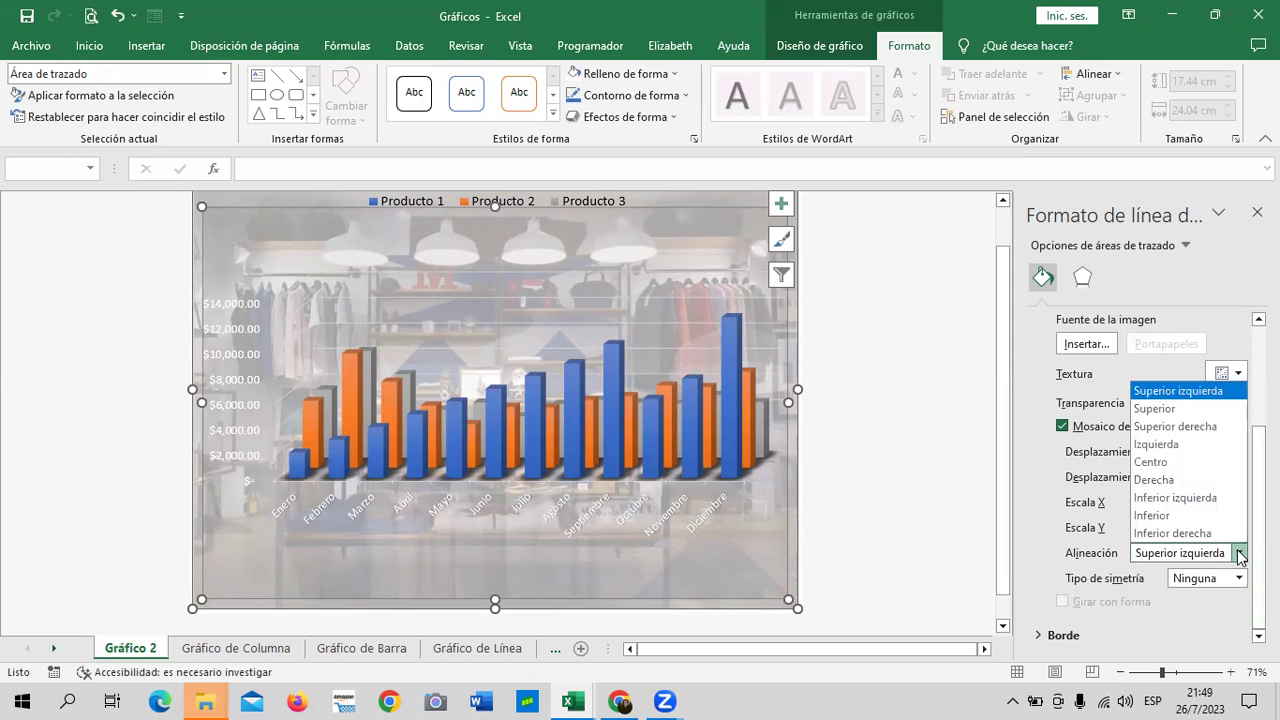
{"action": "left_click", "coordinate": [1240, 579]}
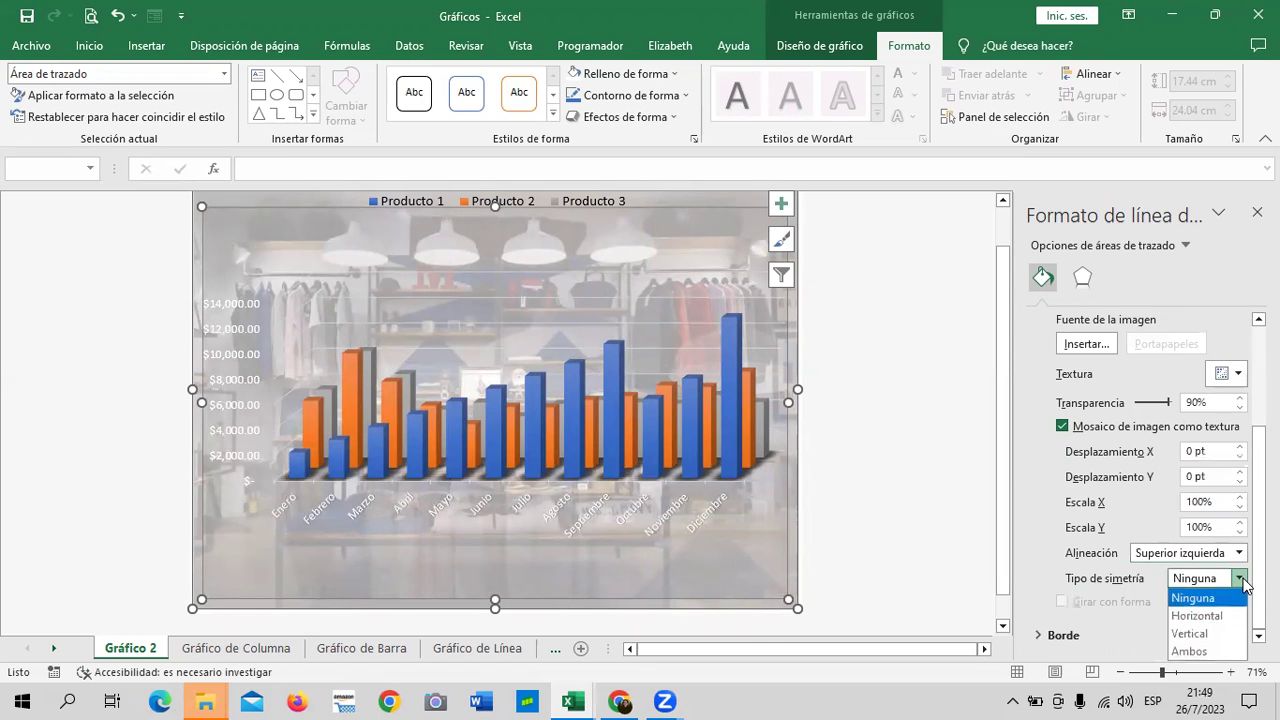
{"action": "left_click", "coordinate": [1243, 579]}
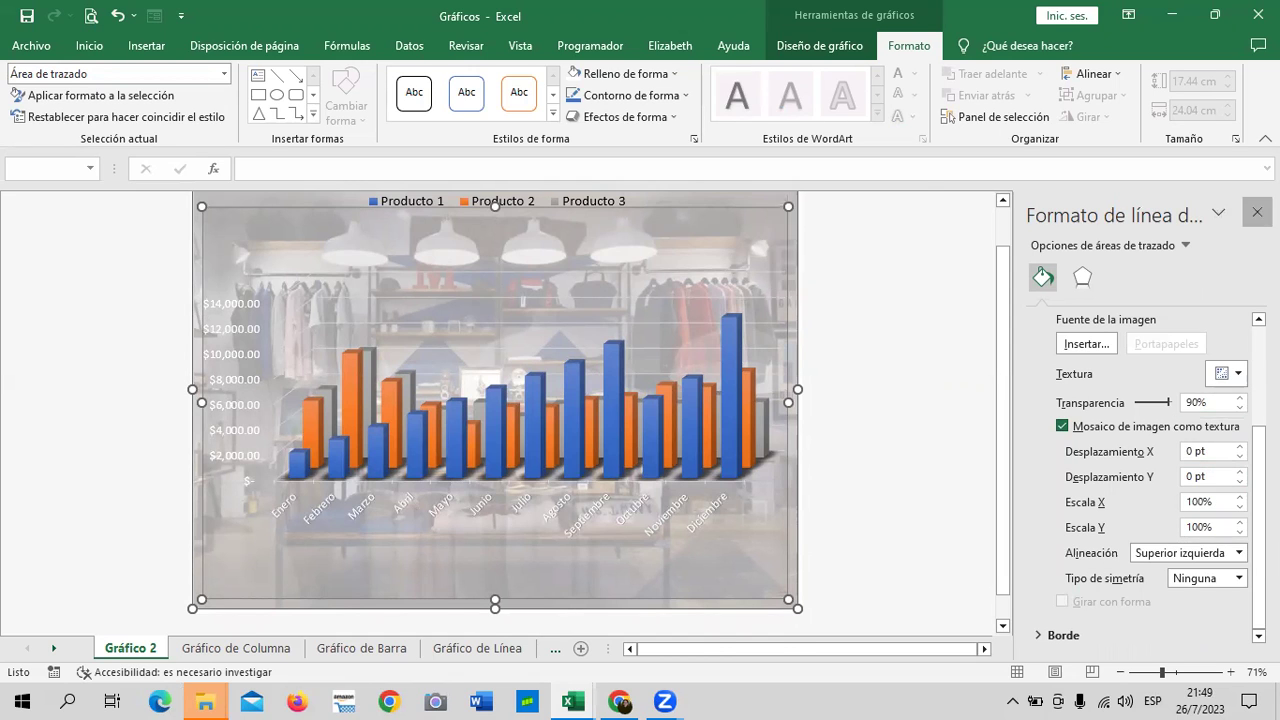
{"action": "left_click", "coordinate": [1257, 212]}
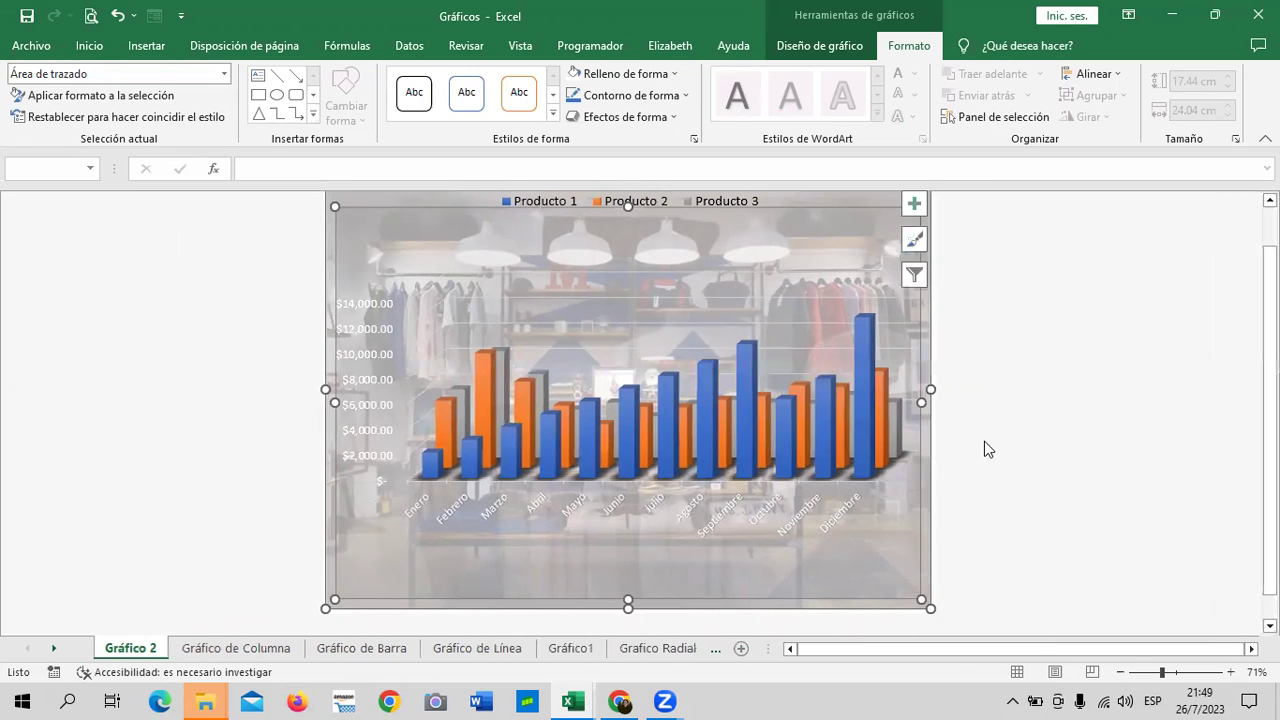
- Turn the month labels and dollar value labels black using the black WordArt style and fill
{"action": "left_click", "coordinate": [731, 519]}
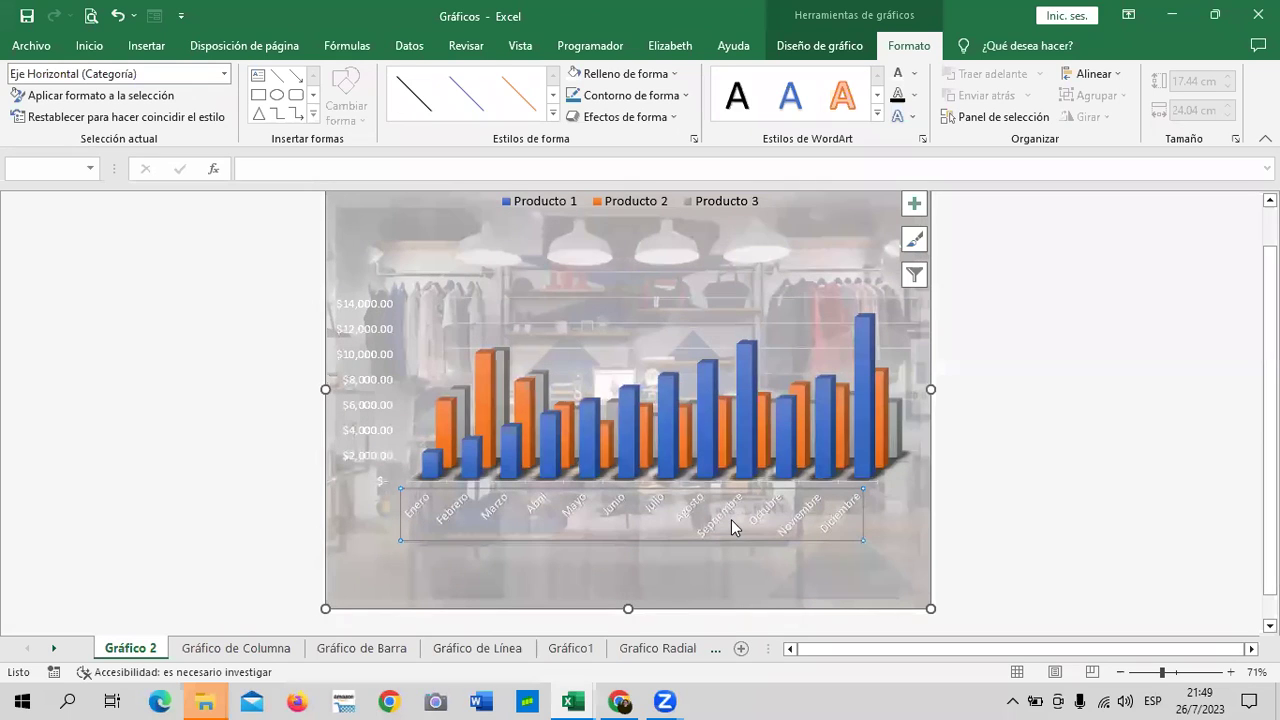
{"action": "left_click", "coordinate": [737, 97]}
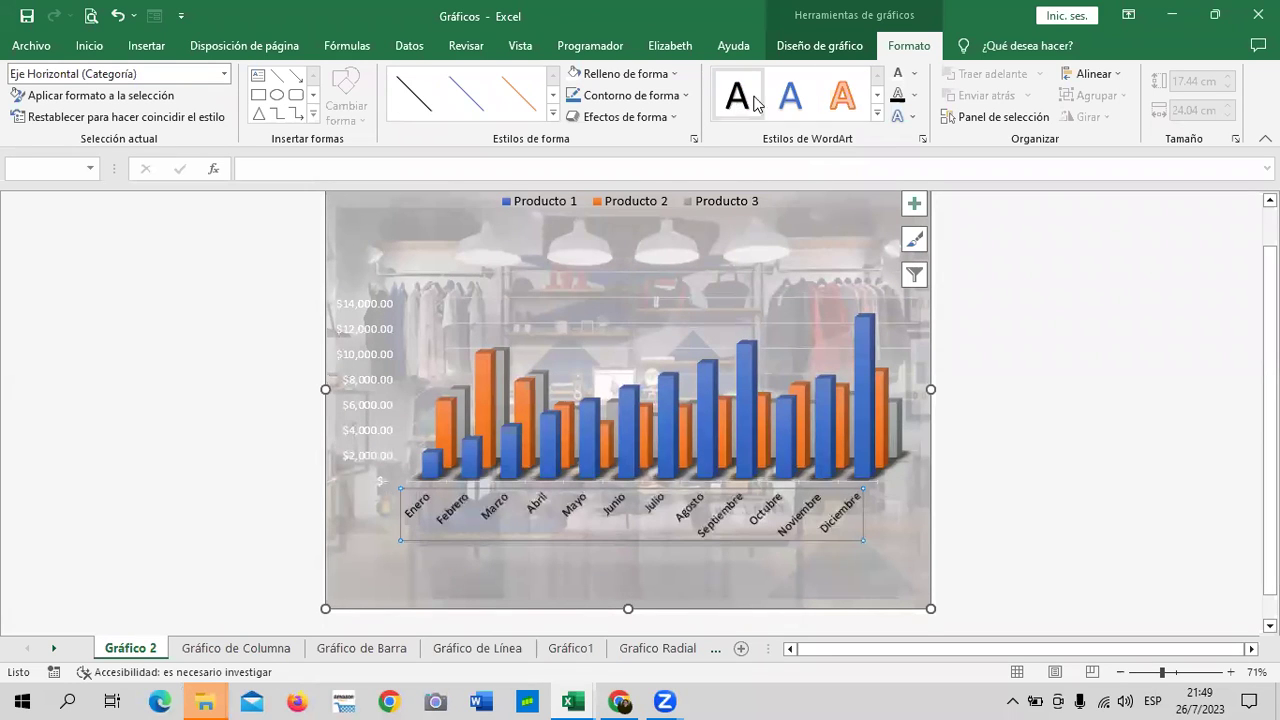
{"action": "left_click", "coordinate": [913, 73]}
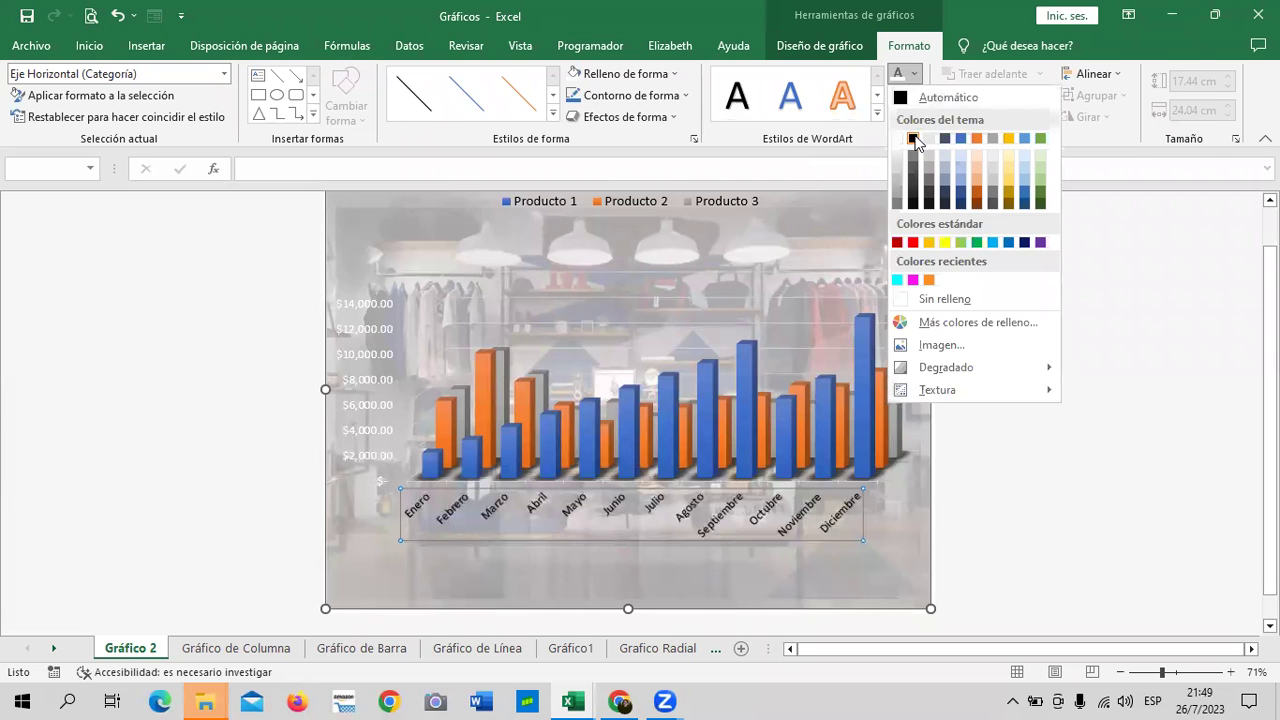
{"action": "left_click", "coordinate": [912, 138]}
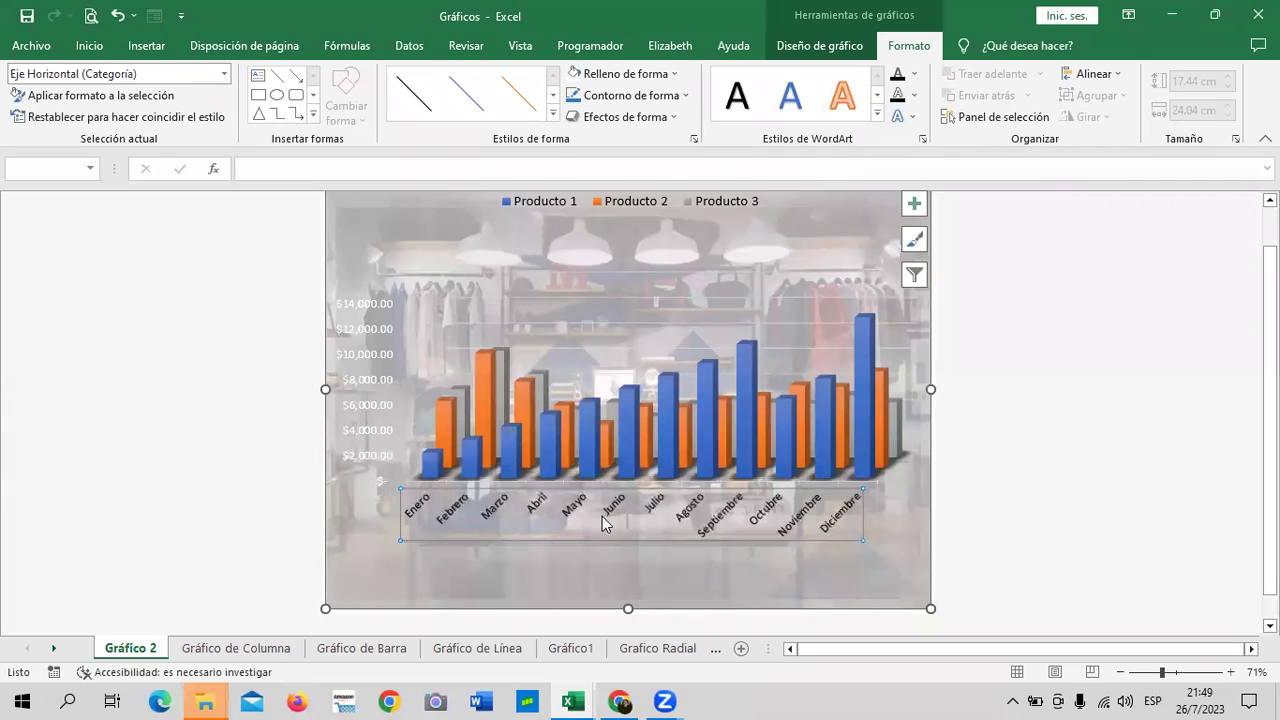
{"action": "left_click", "coordinate": [368, 384]}
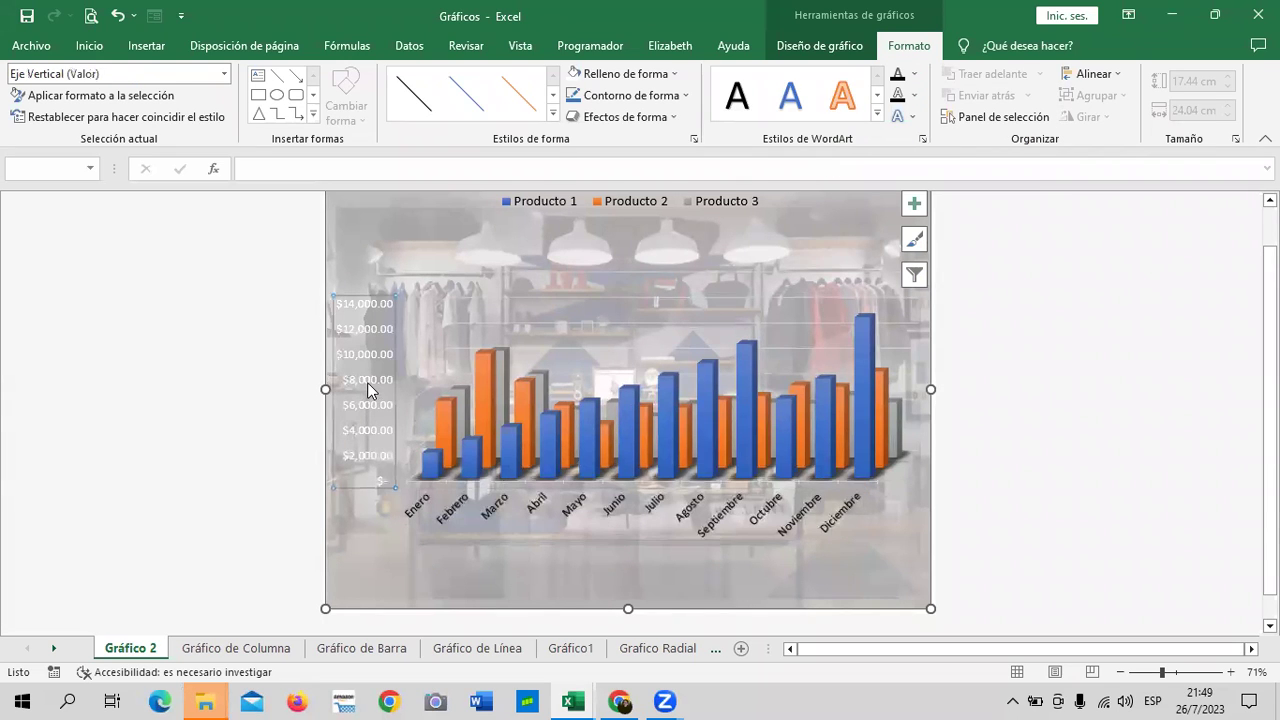
{"action": "left_click", "coordinate": [736, 98]}
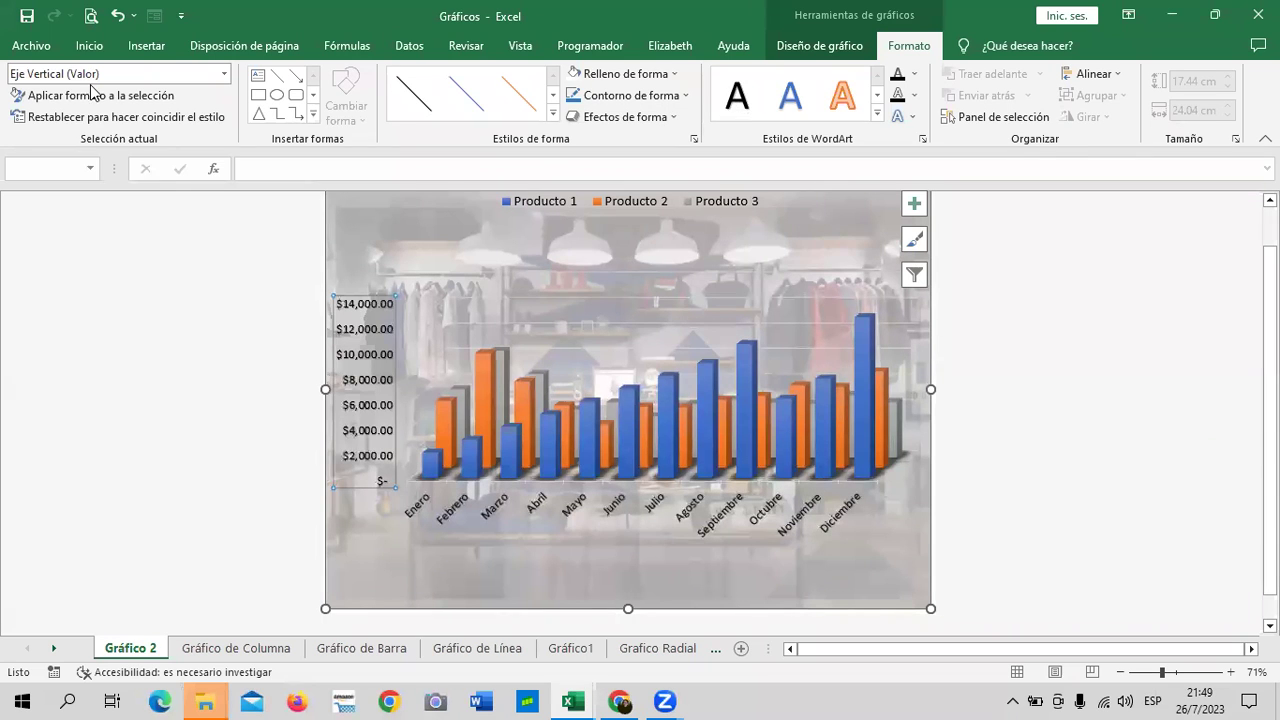
{"action": "left_click", "coordinate": [592, 507]}
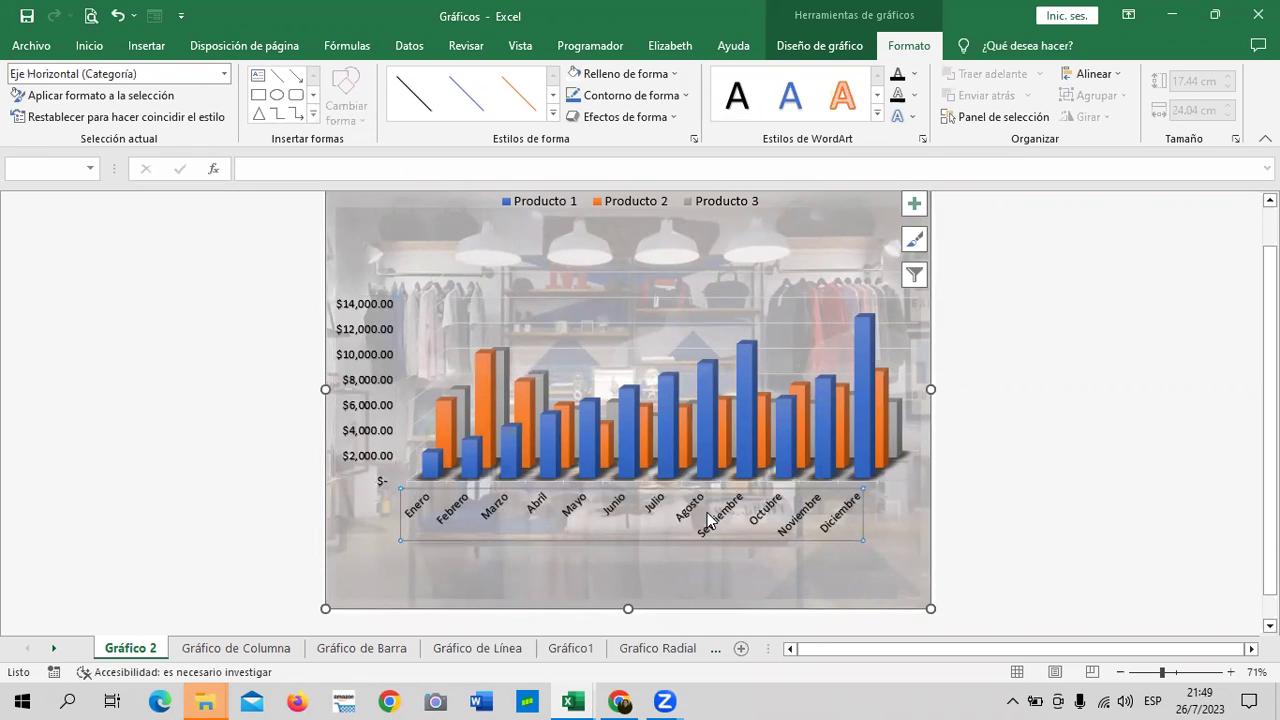
- Colour the legend text green
{"action": "left_click", "coordinate": [722, 415]}
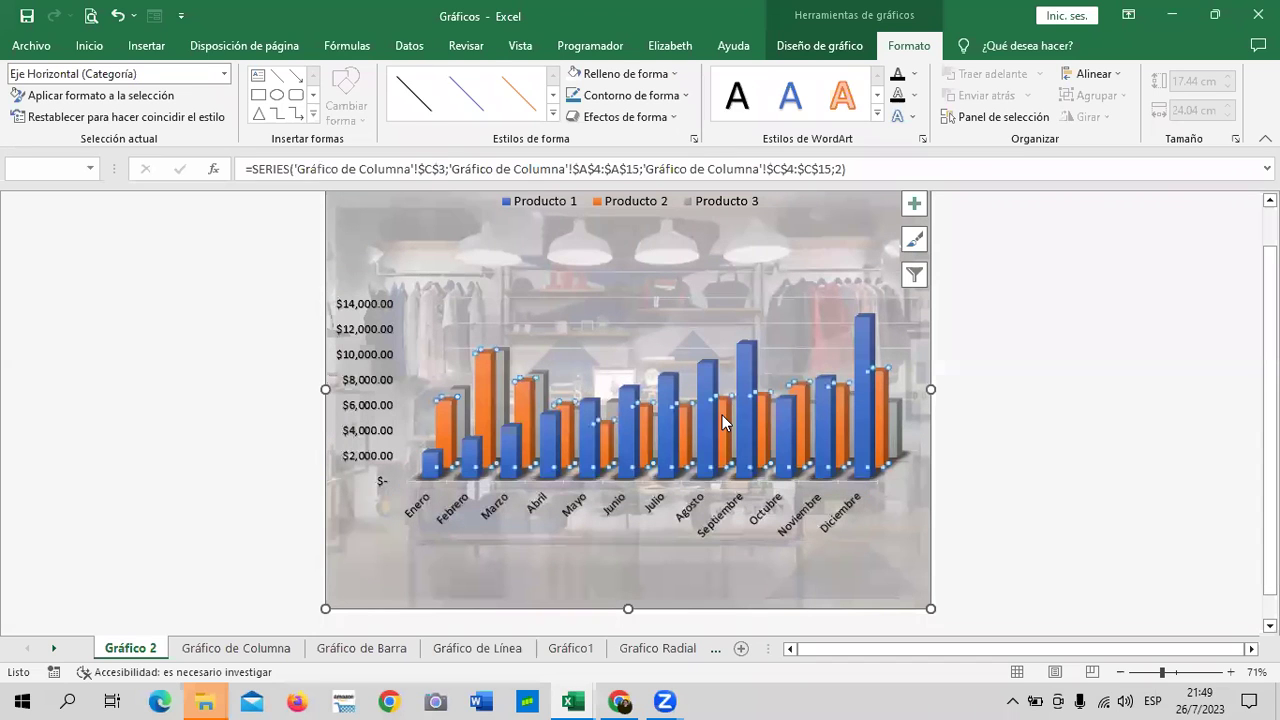
{"action": "left_click", "coordinate": [666, 241]}
{"action": "left_click", "coordinate": [666, 203]}
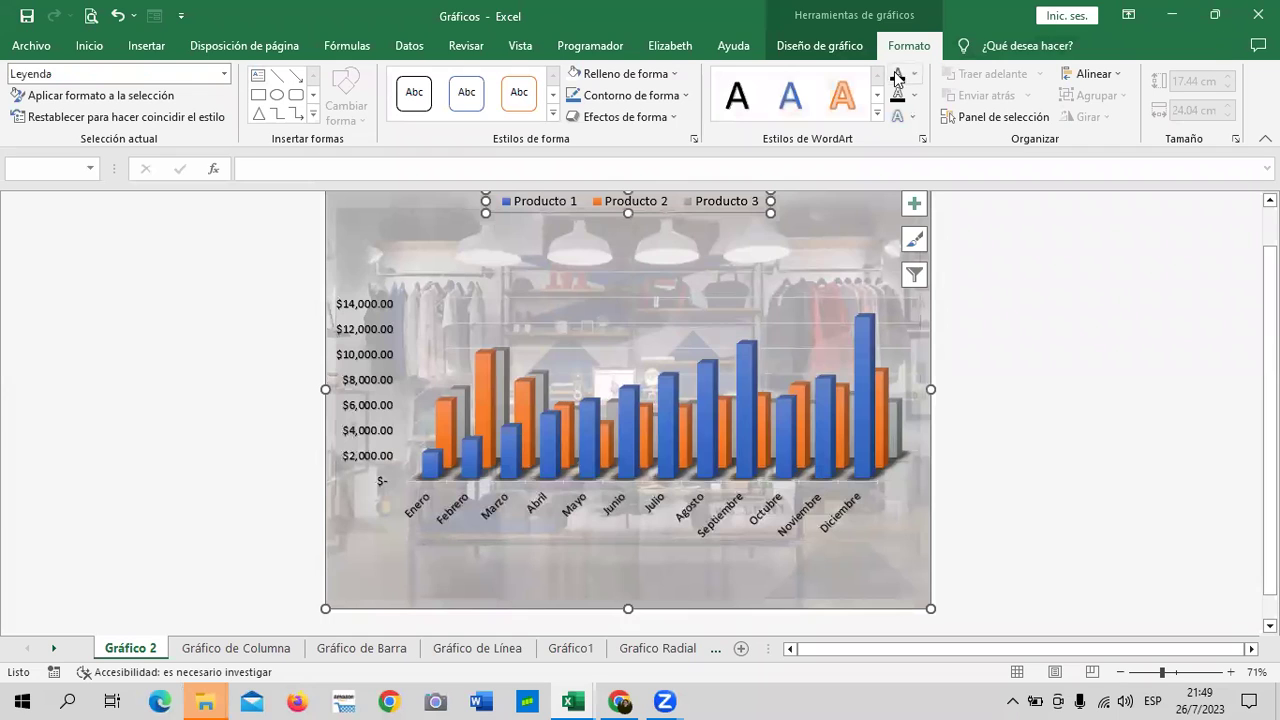
{"action": "left_click", "coordinate": [914, 75]}
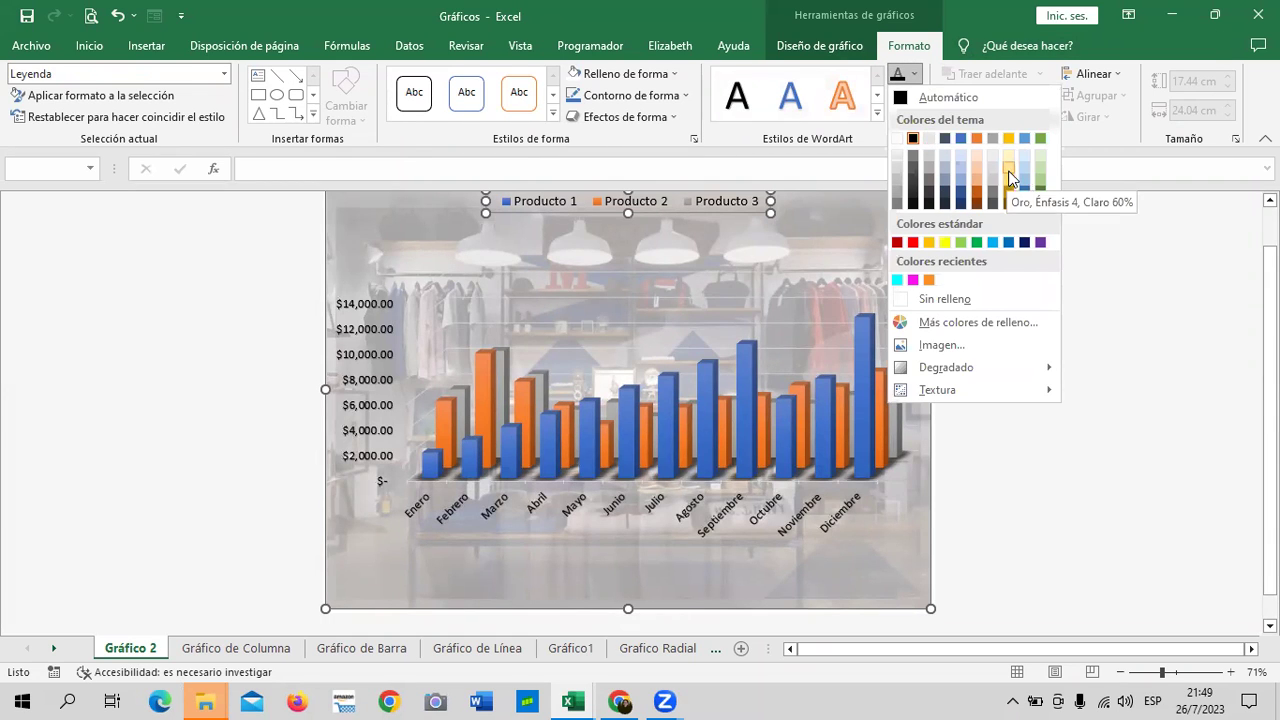
{"action": "left_click", "coordinate": [1040, 140]}
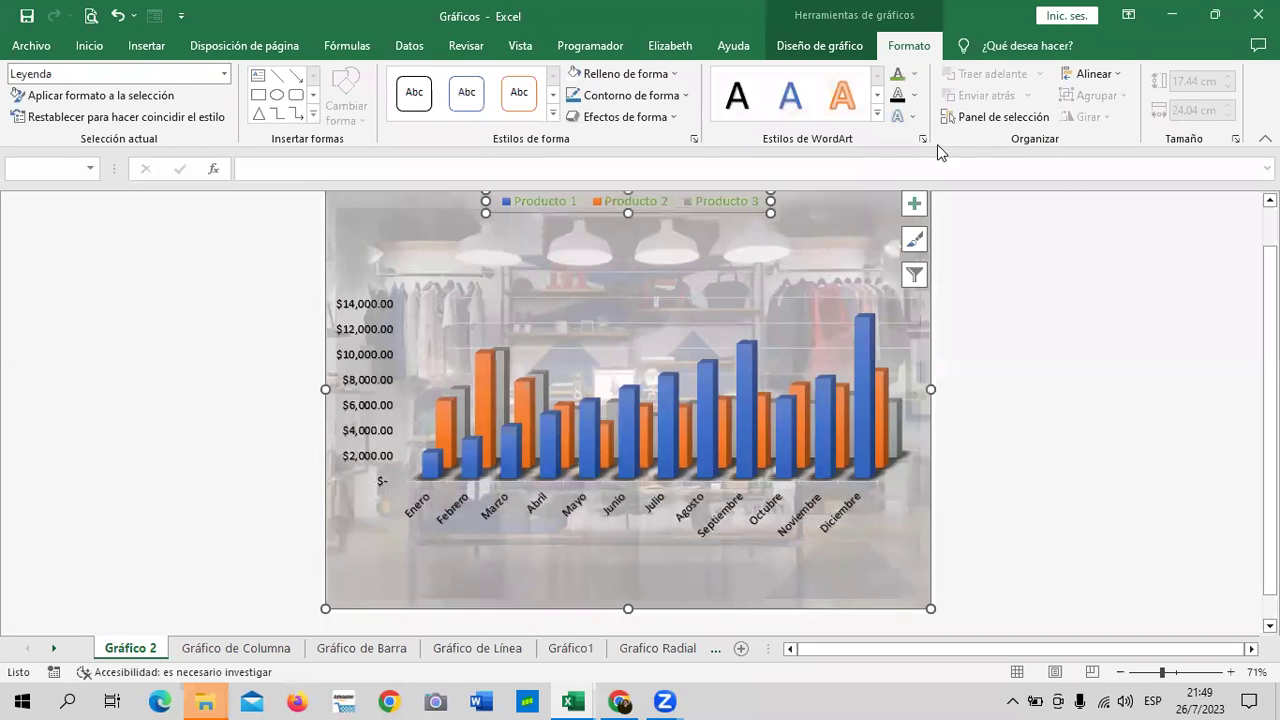
- Make the legend, the dollar value labels and the month labels bold
{"action": "left_click", "coordinate": [834, 211]}
{"action": "left_click", "coordinate": [737, 200]}
{"action": "left_click", "coordinate": [100, 50]}
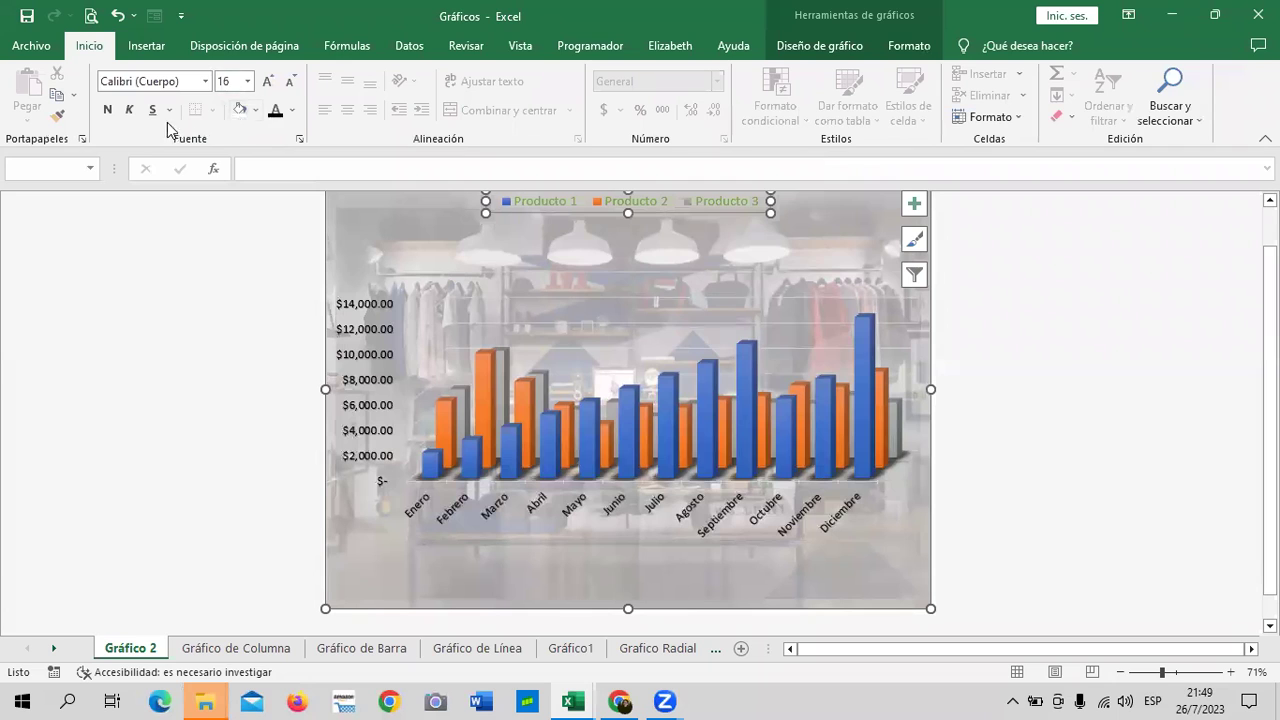
{"action": "left_click", "coordinate": [107, 110]}
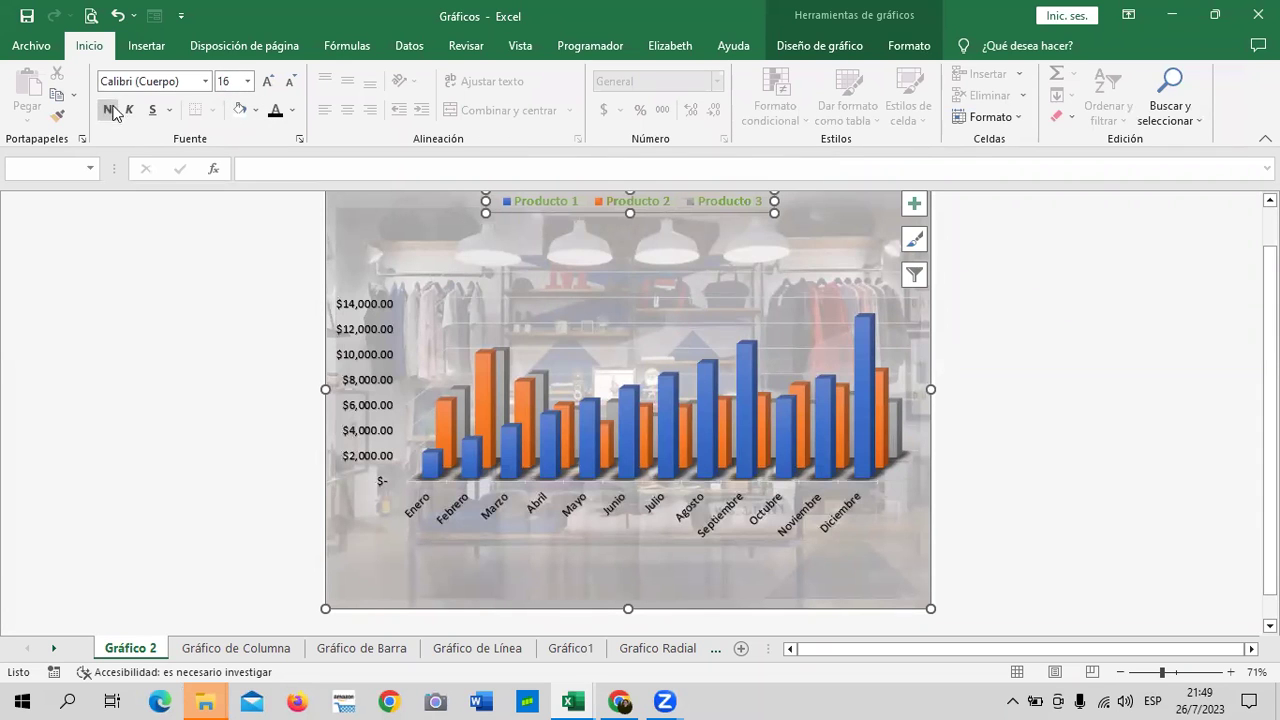
{"action": "left_click", "coordinate": [371, 332]}
{"action": "left_click", "coordinate": [107, 111]}
{"action": "left_click", "coordinate": [557, 506]}
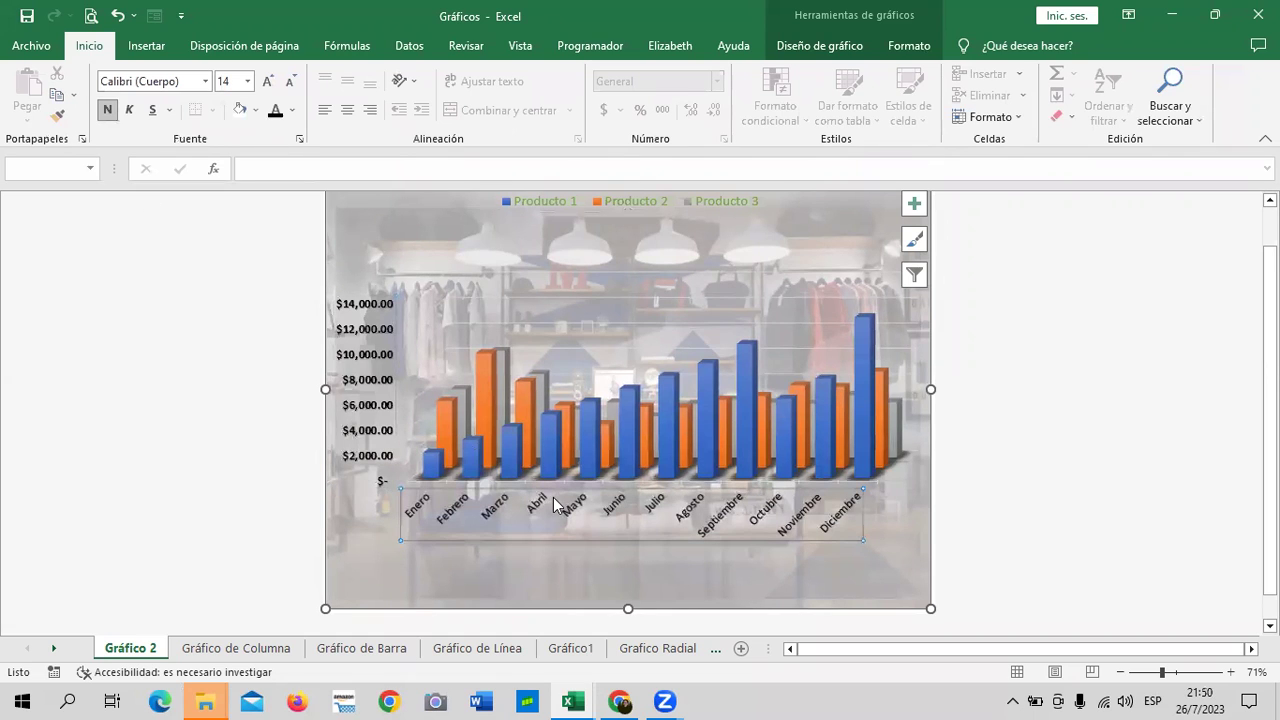
{"action": "left_click", "coordinate": [109, 112]}
{"action": "left_click", "coordinate": [861, 587]}
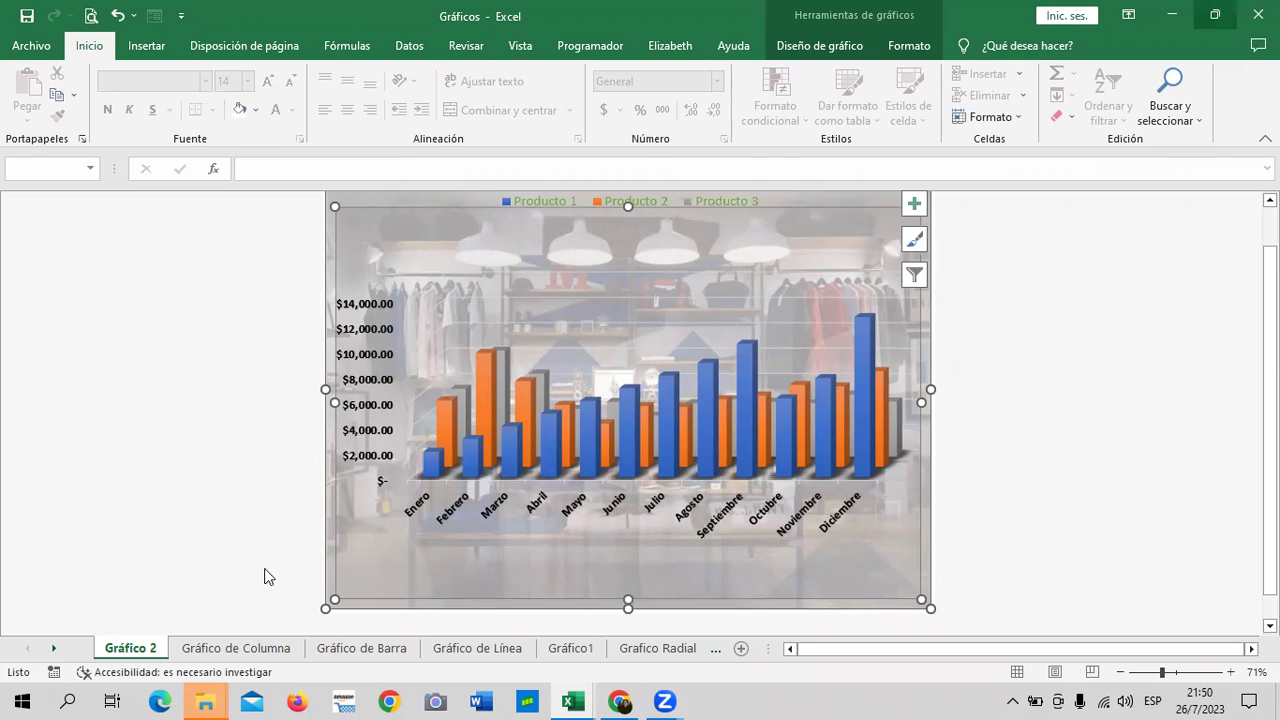
- Switch off the chart gridlines, then reselect the chart with its Chart Design options showing
{"action": "left_click", "coordinate": [866, 375]}
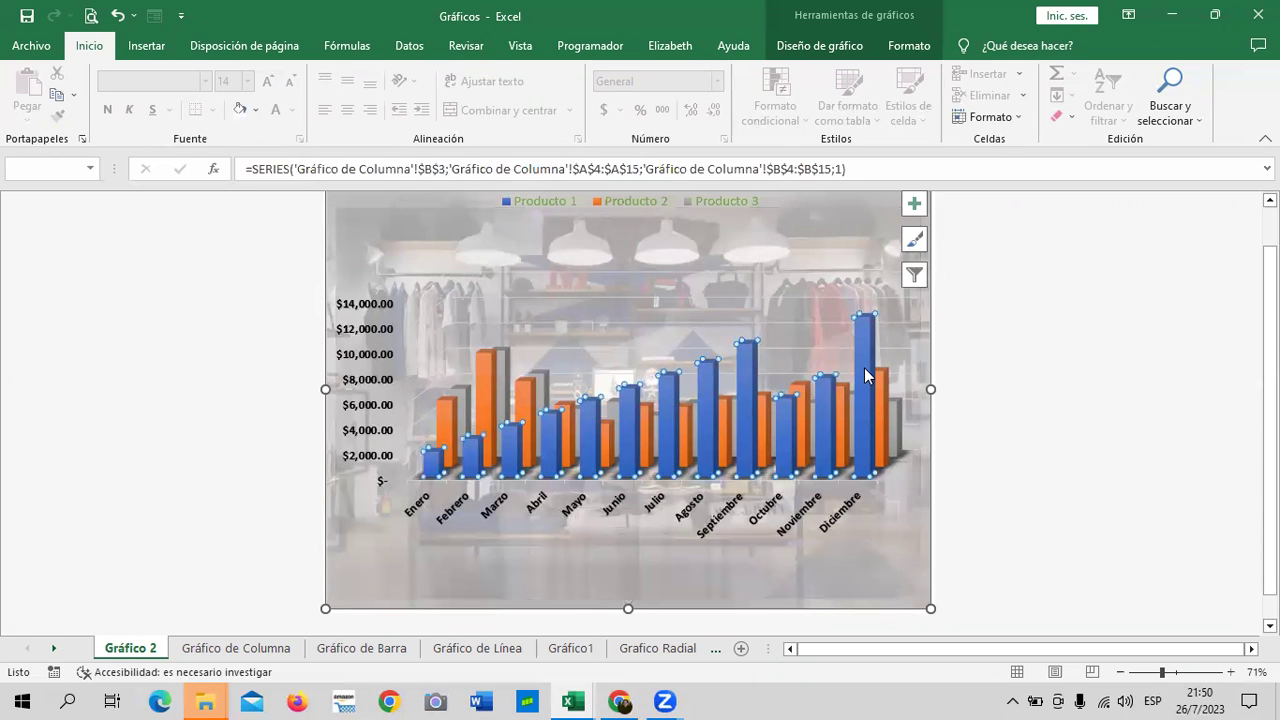
{"action": "left_click", "coordinate": [660, 229]}
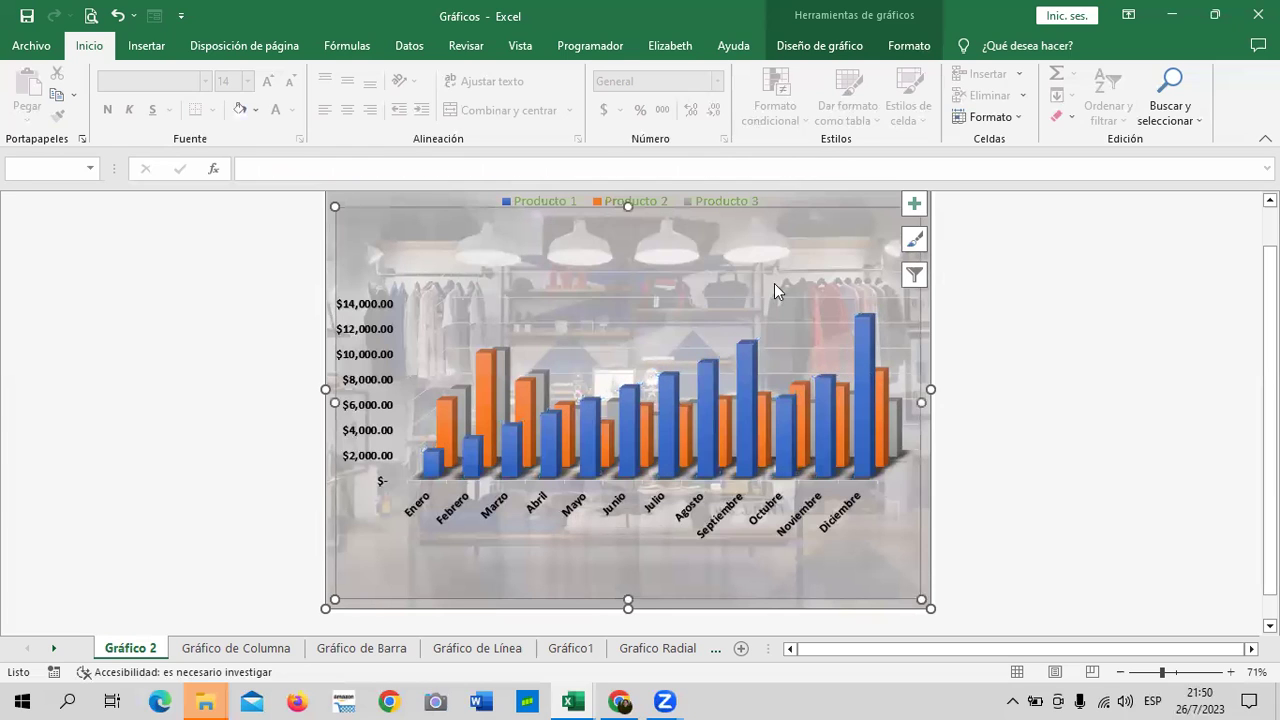
{"action": "left_click", "coordinate": [743, 284]}
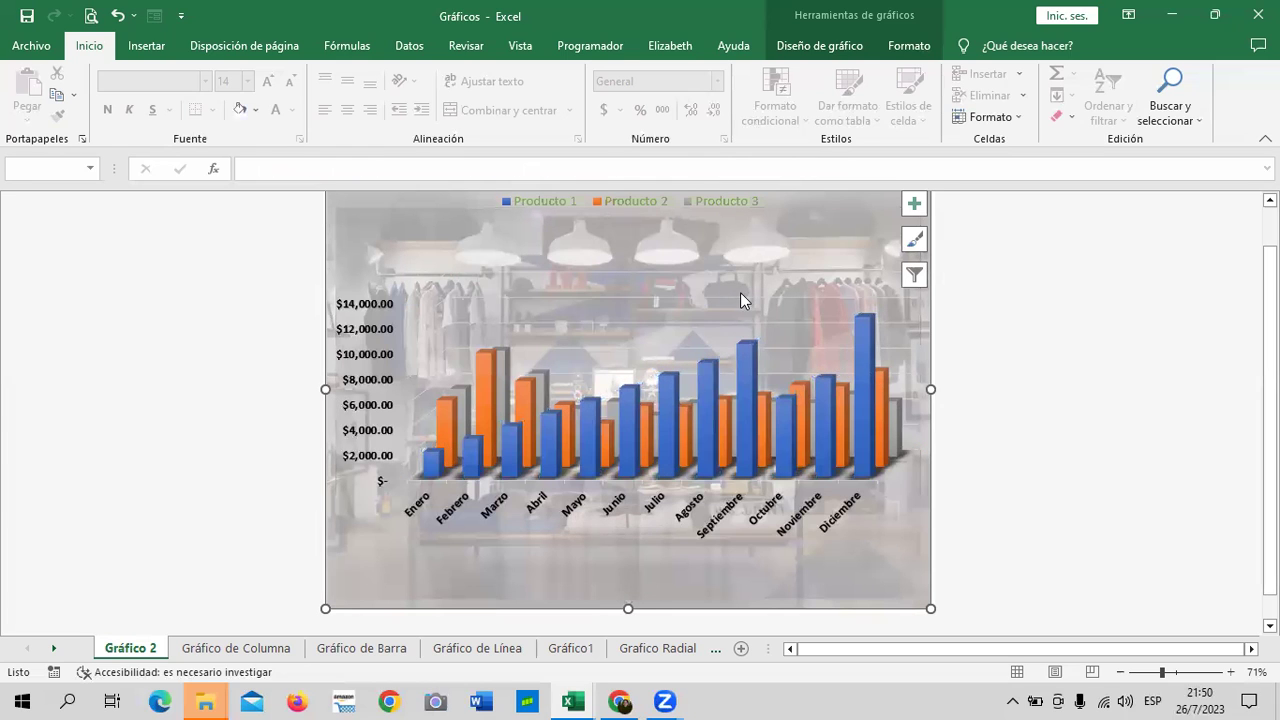
{"action": "left_click", "coordinate": [816, 212]}
{"action": "left_click", "coordinate": [914, 204]}
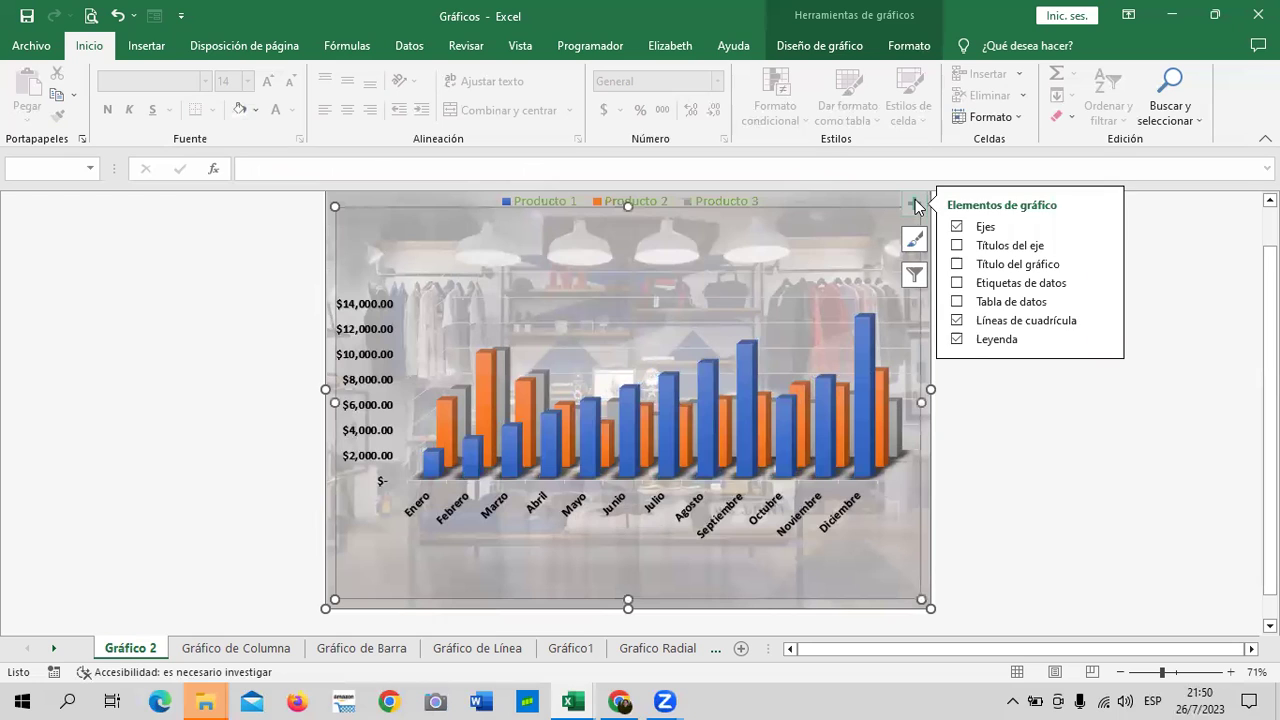
{"action": "left_click", "coordinate": [957, 321]}
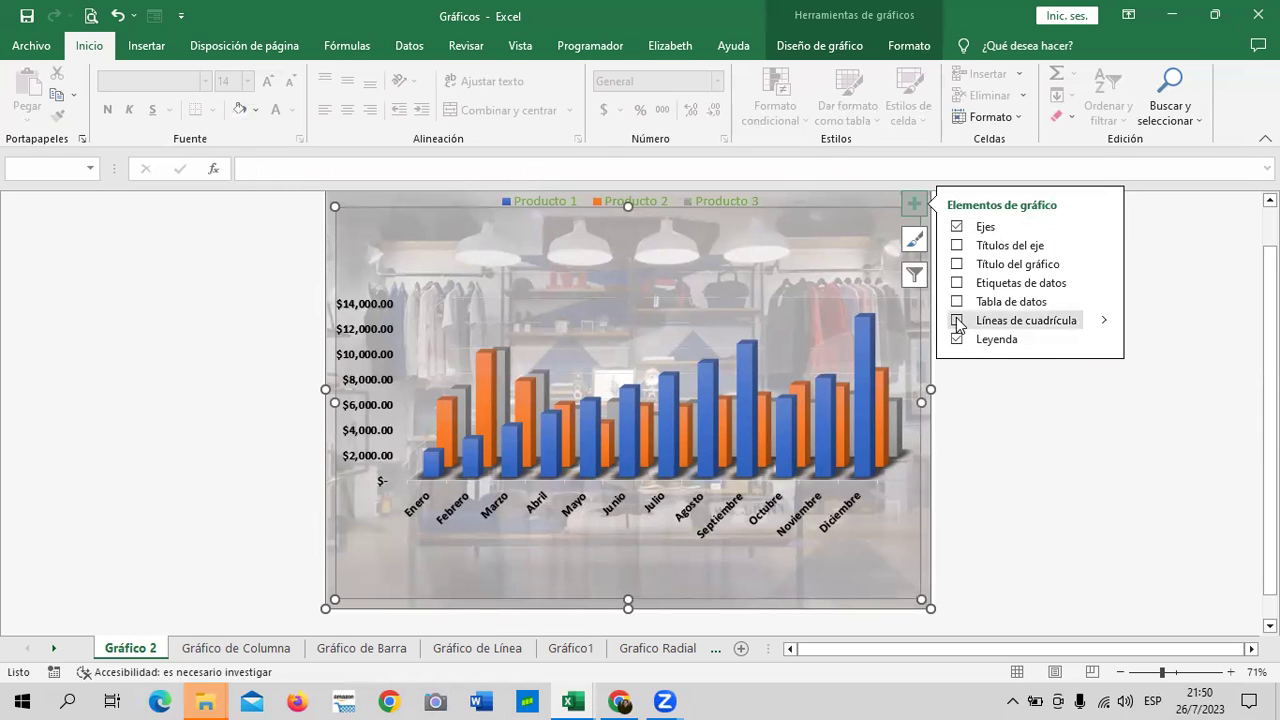
{"action": "left_click", "coordinate": [1000, 432]}
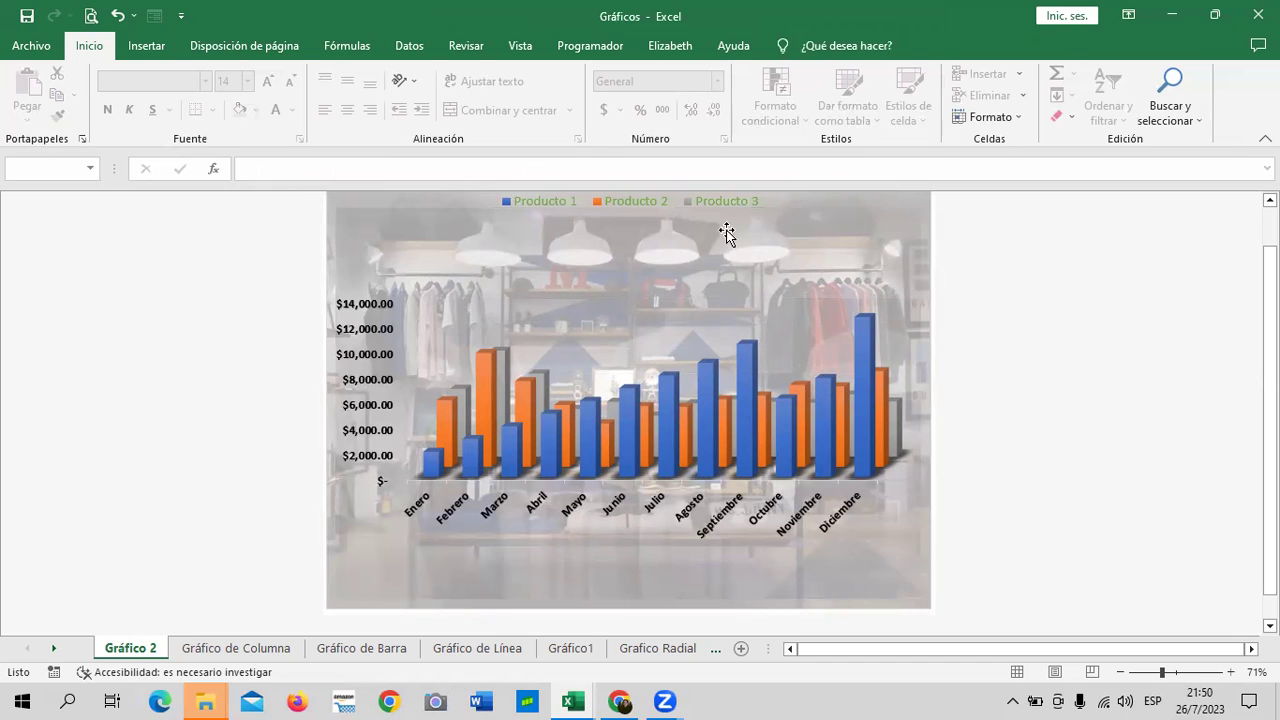
{"action": "left_click", "coordinate": [746, 206]}
{"action": "left_click", "coordinate": [815, 48]}
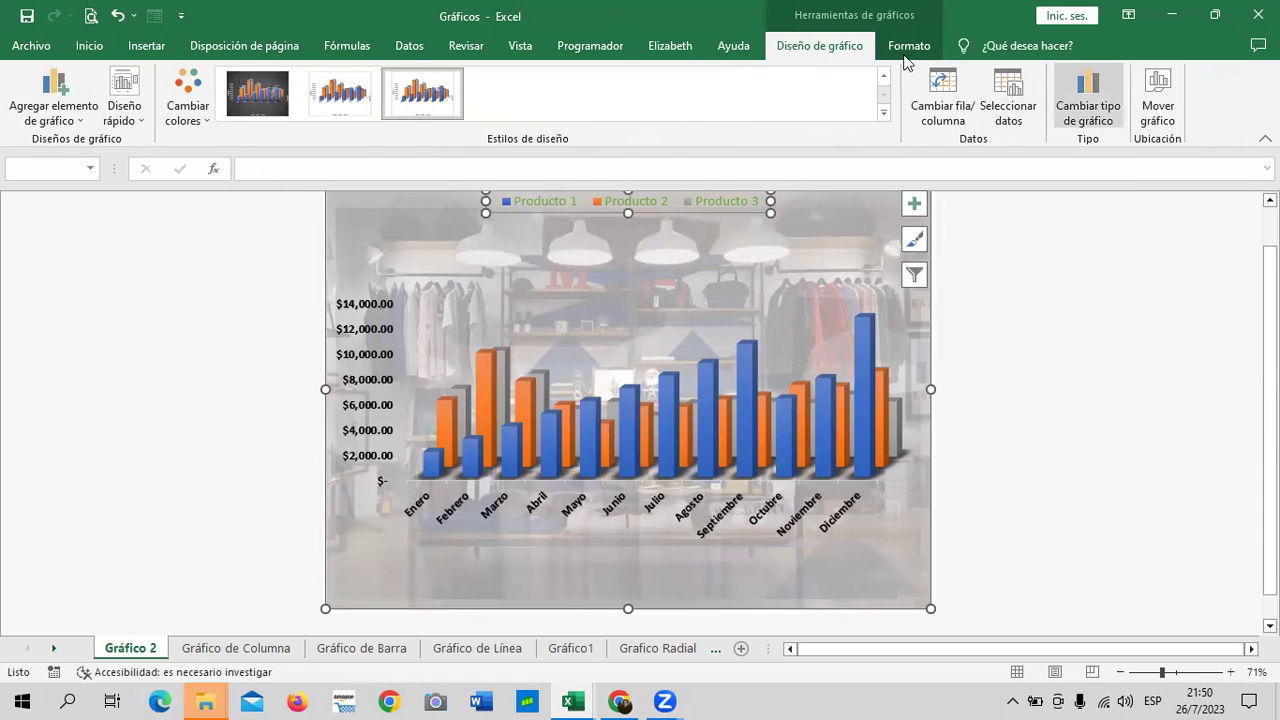
- Change the whole legend's text fill from green to blue
{"action": "left_click", "coordinate": [907, 48]}
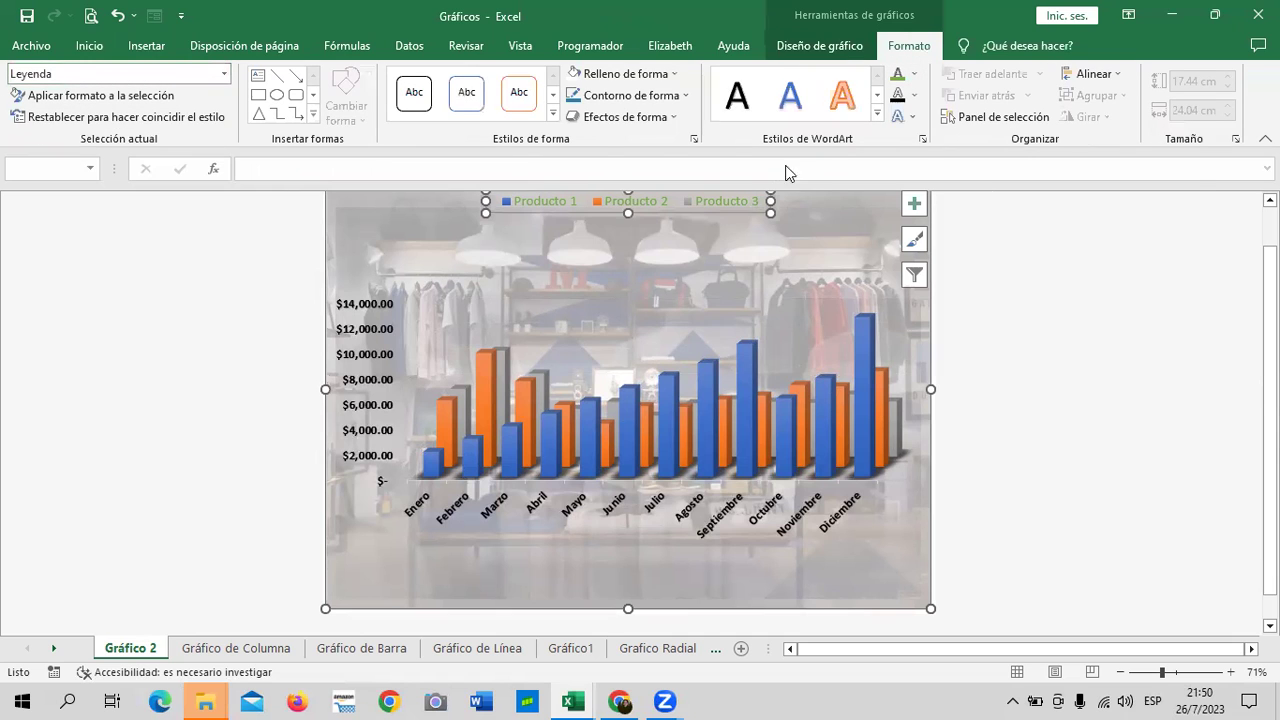
{"action": "left_click", "coordinate": [223, 74]}
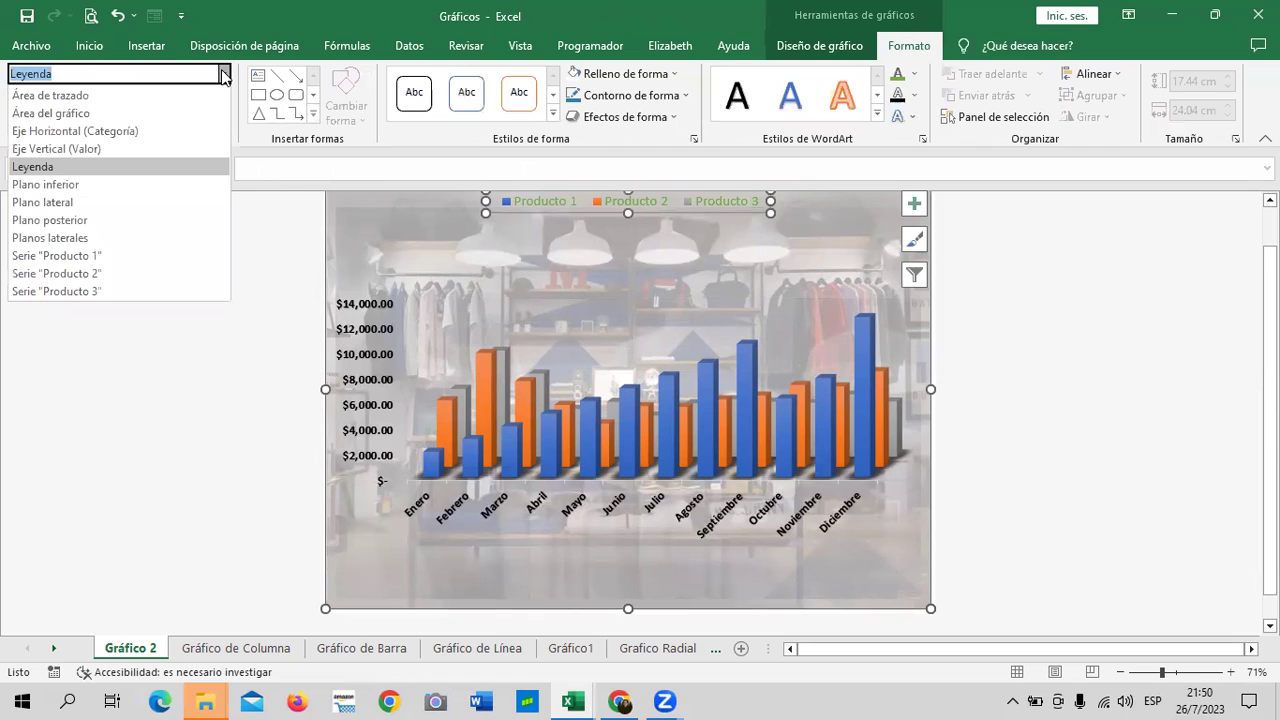
{"action": "left_click", "coordinate": [224, 76]}
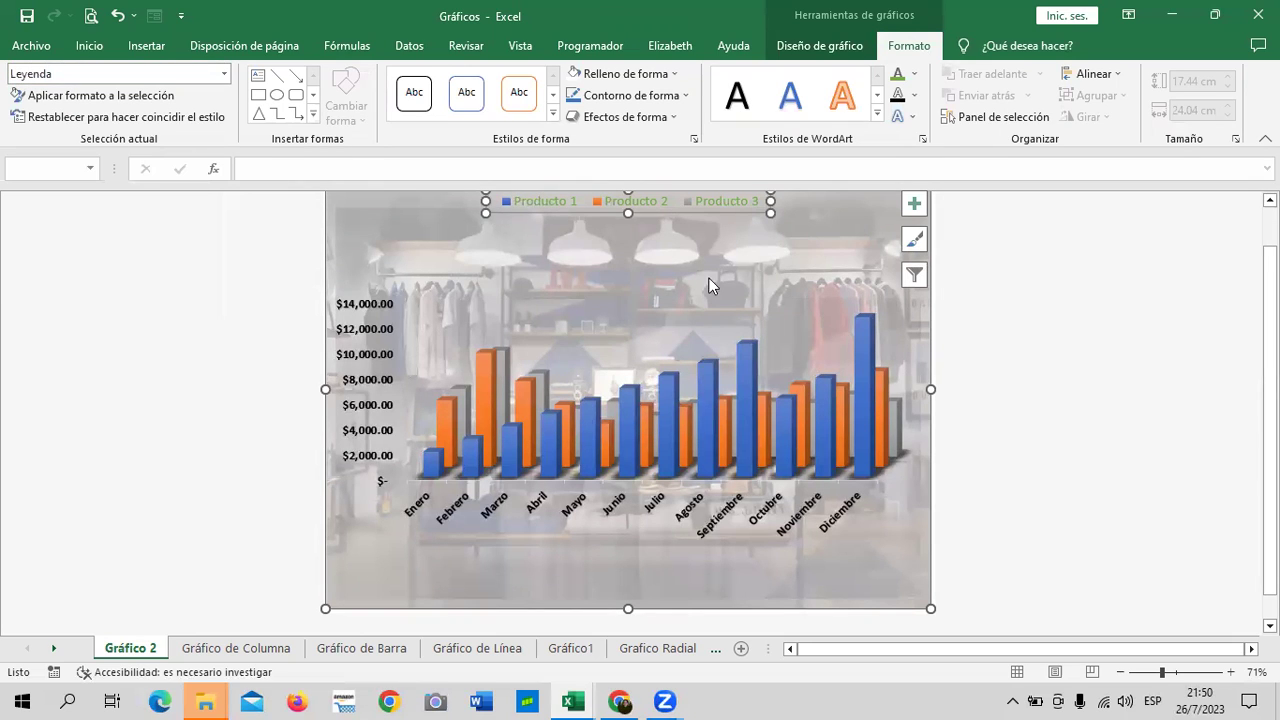
{"action": "left_click", "coordinate": [716, 202]}
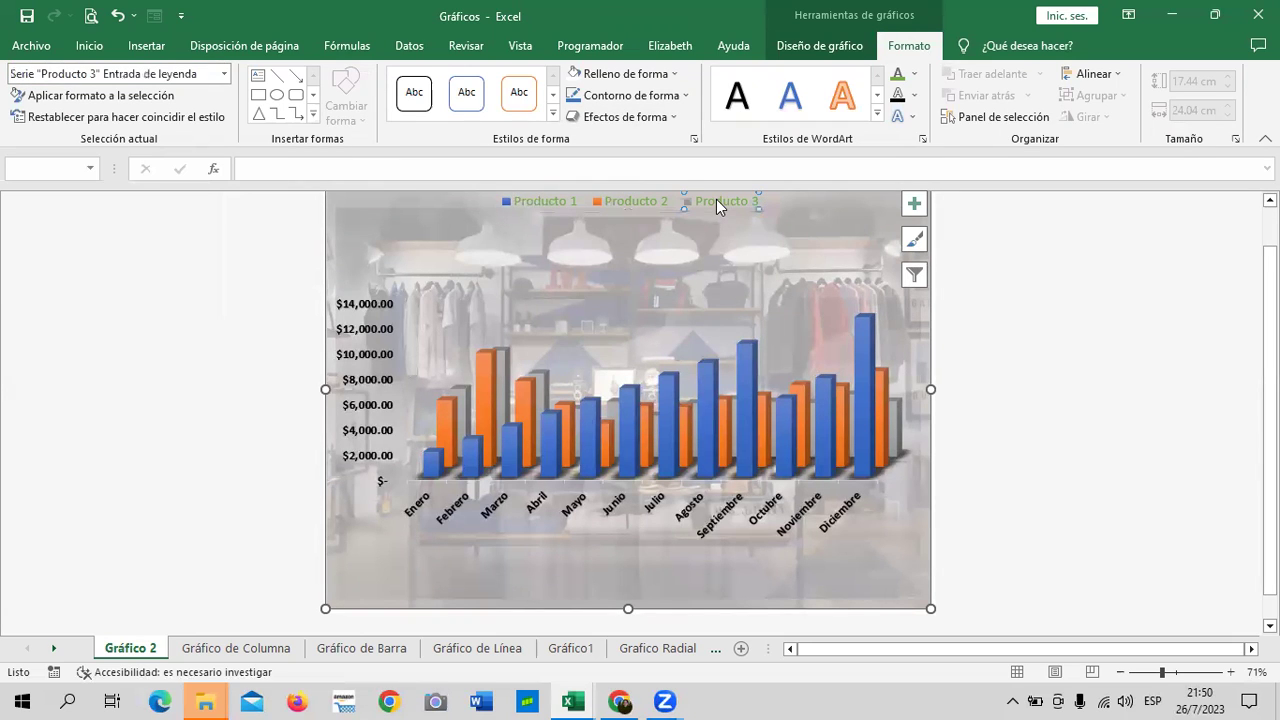
{"action": "left_click", "coordinate": [619, 210]}
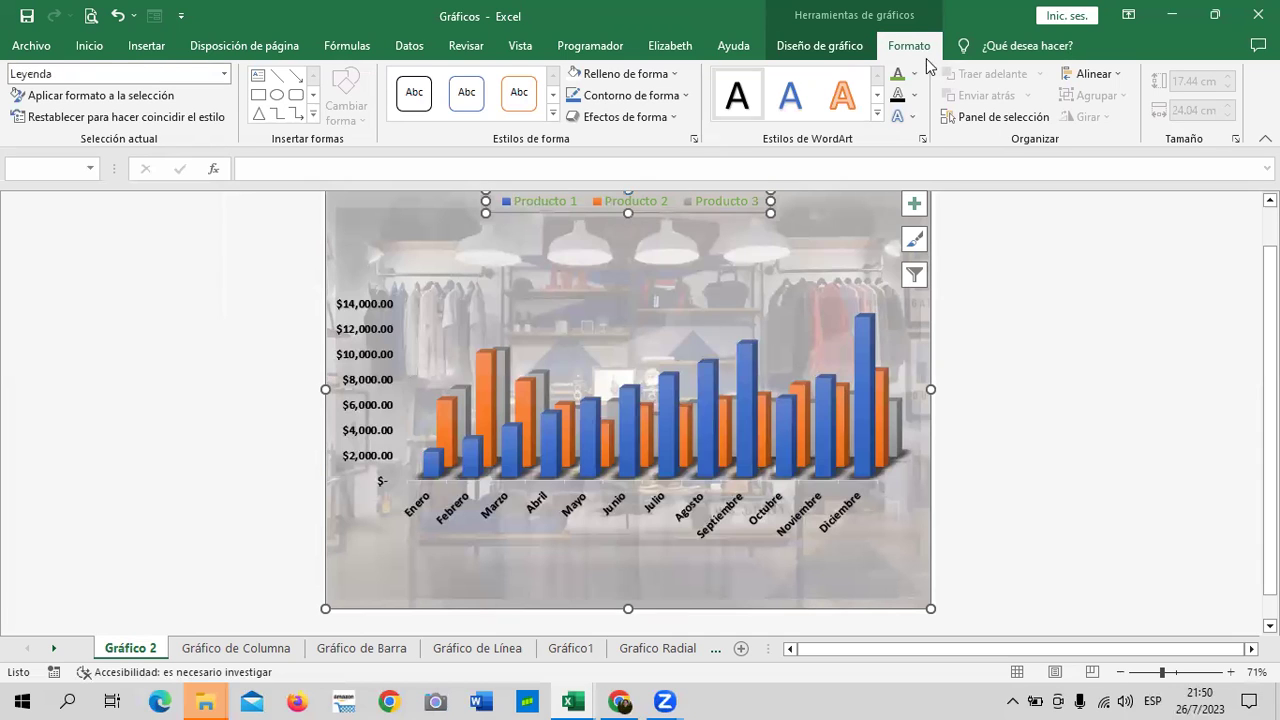
{"action": "left_click", "coordinate": [916, 77]}
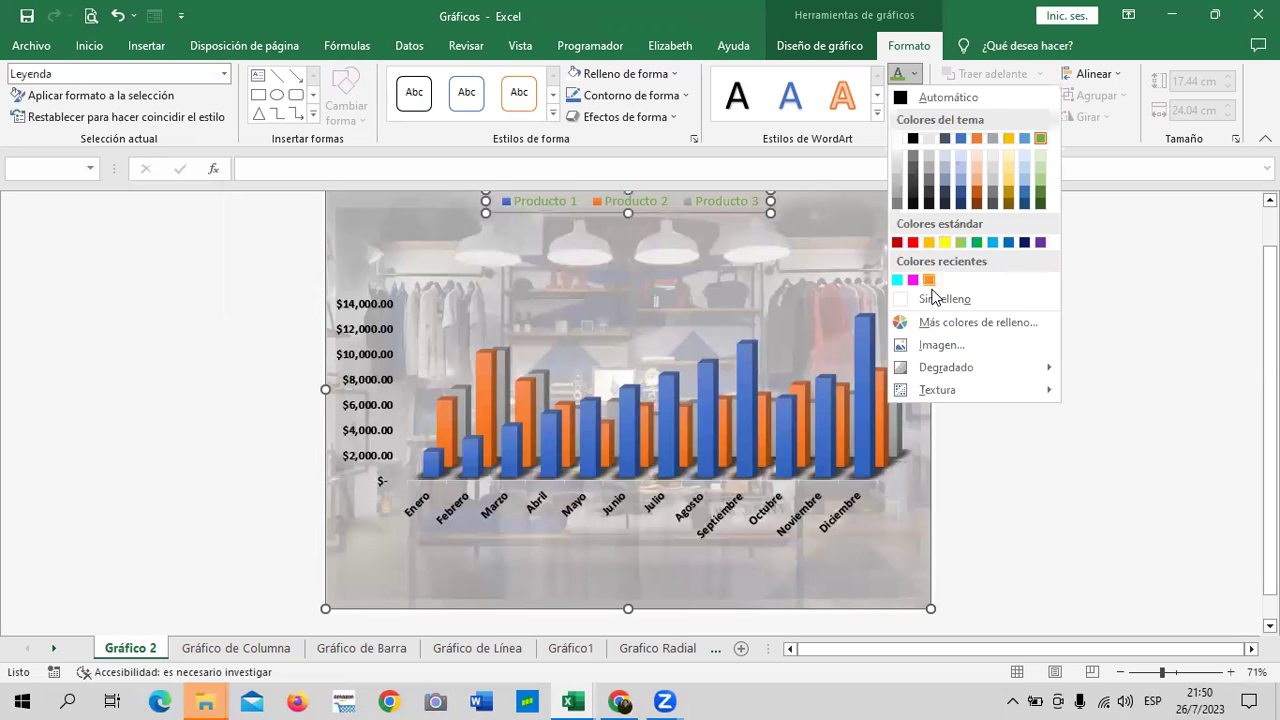
{"action": "mouse_move", "coordinate": [945, 367]}
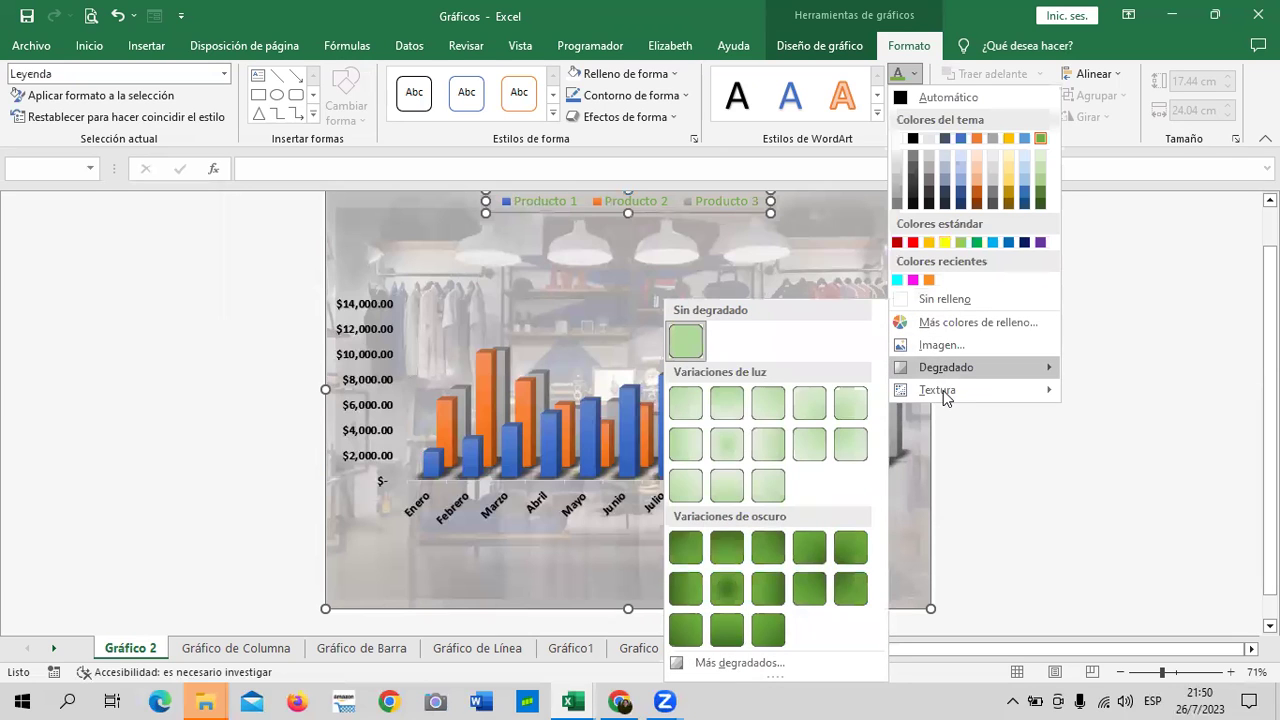
{"action": "left_click", "coordinate": [956, 193]}
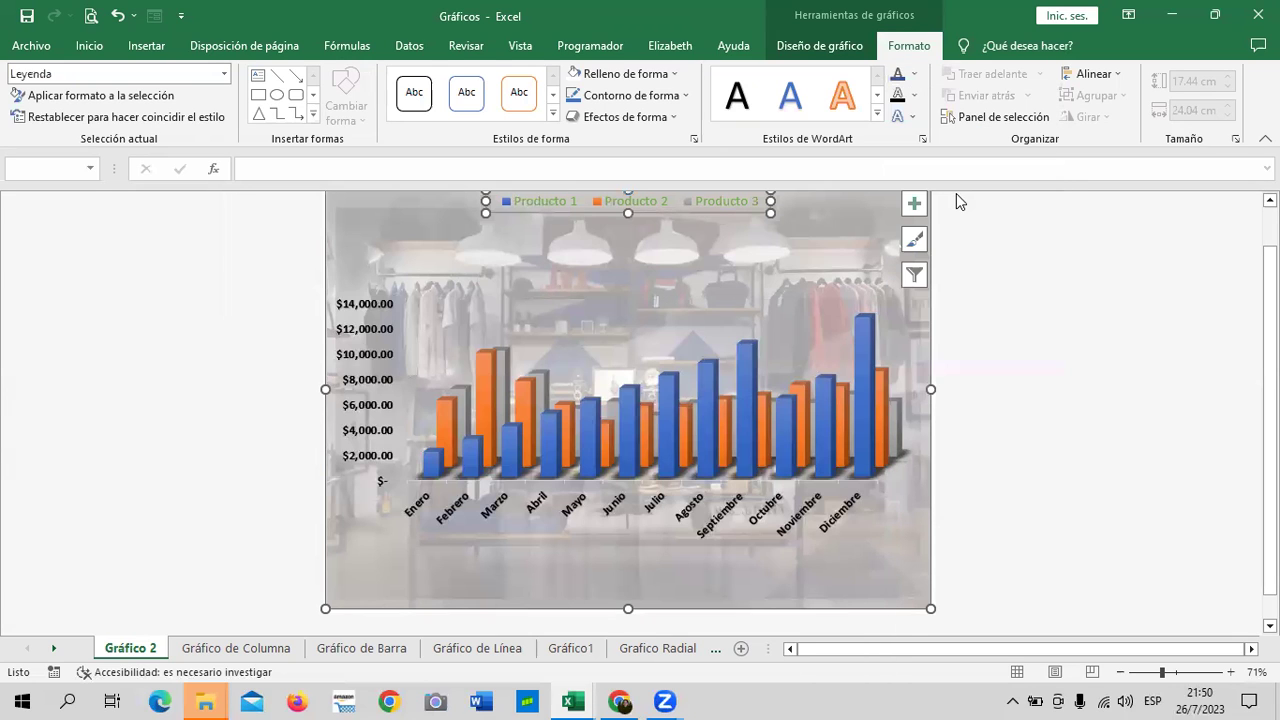
{"action": "left_click", "coordinate": [744, 289]}
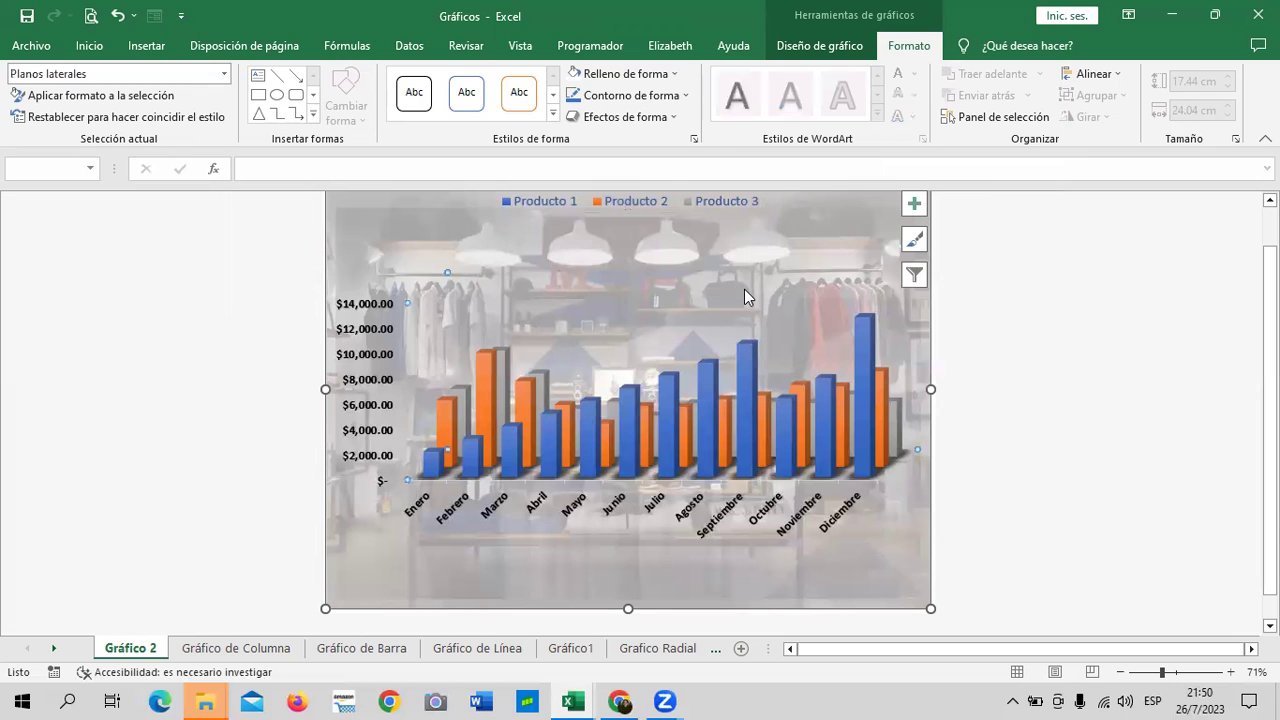
{"action": "left_click", "coordinate": [639, 202]}
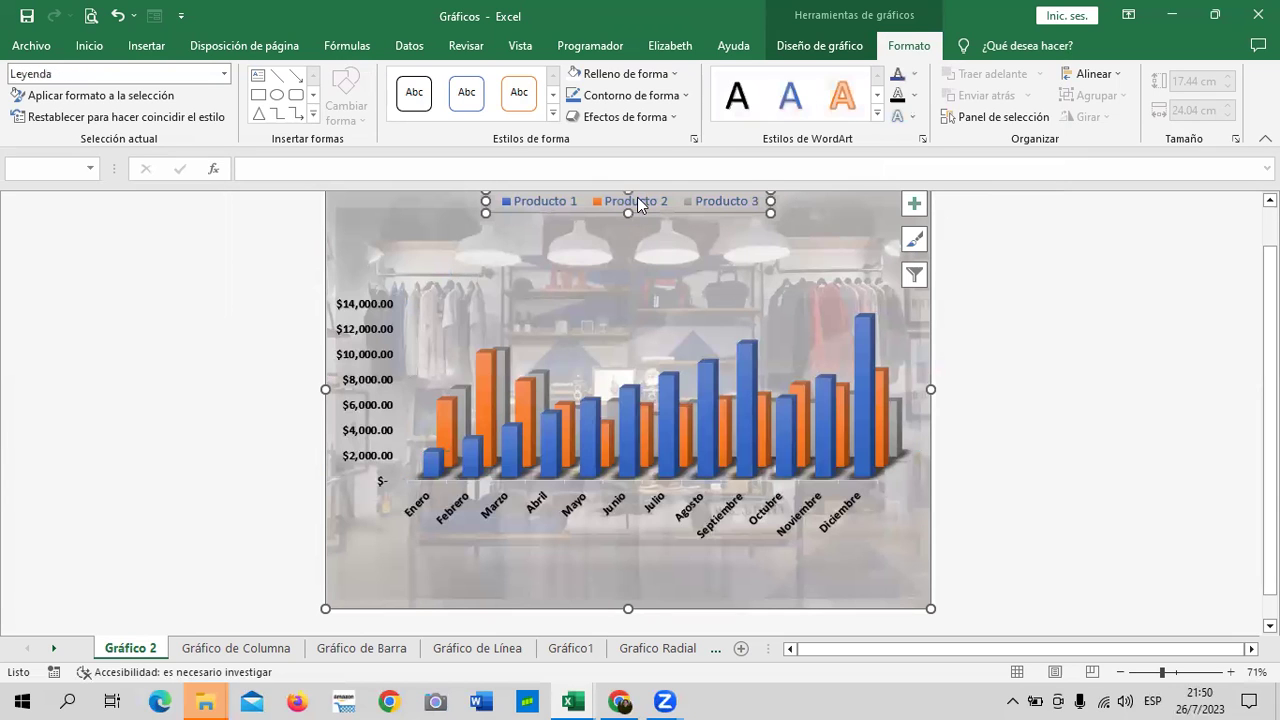
- Increase the legend's font size to 24
{"action": "left_click", "coordinate": [60, 45]}
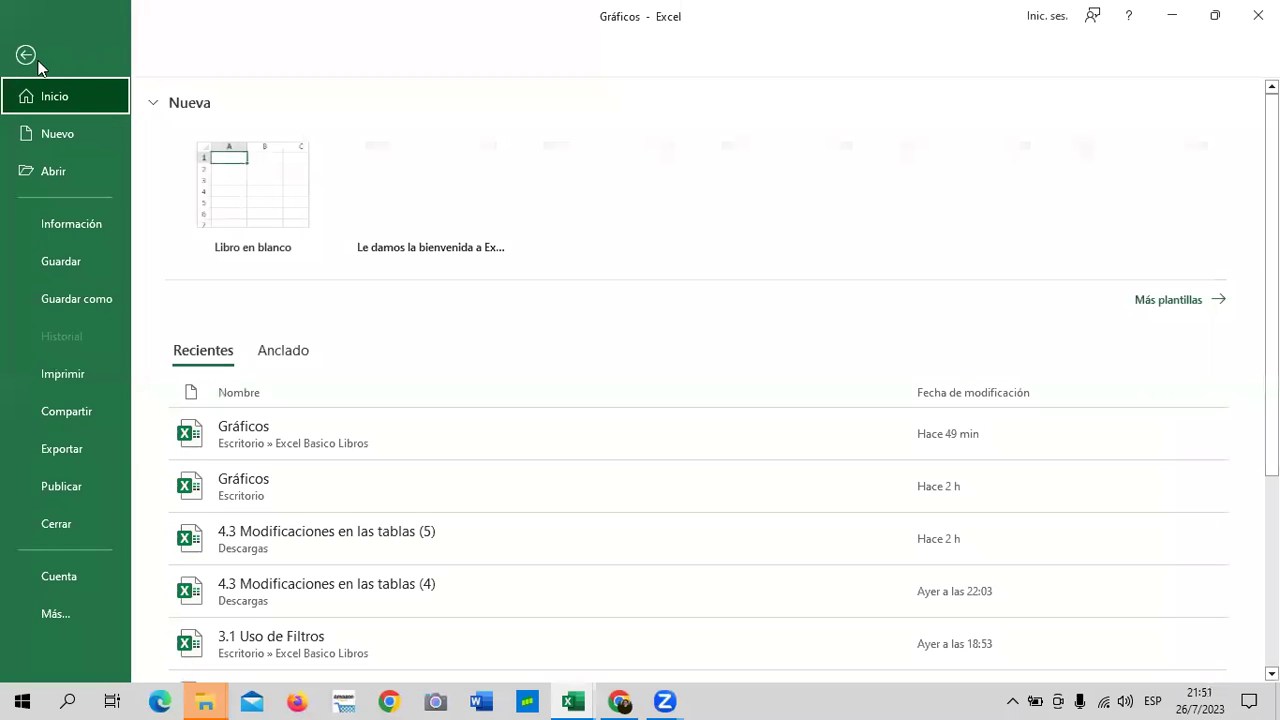
{"action": "left_click", "coordinate": [36, 56]}
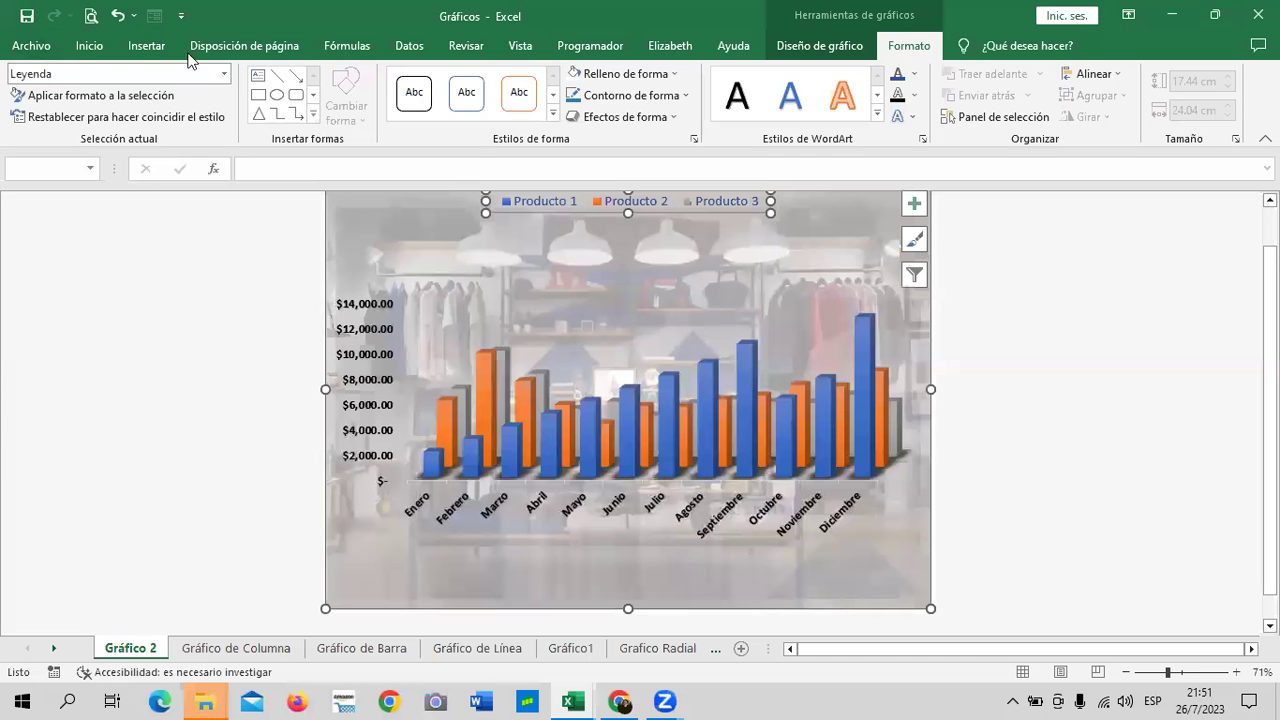
{"action": "left_click", "coordinate": [92, 46]}
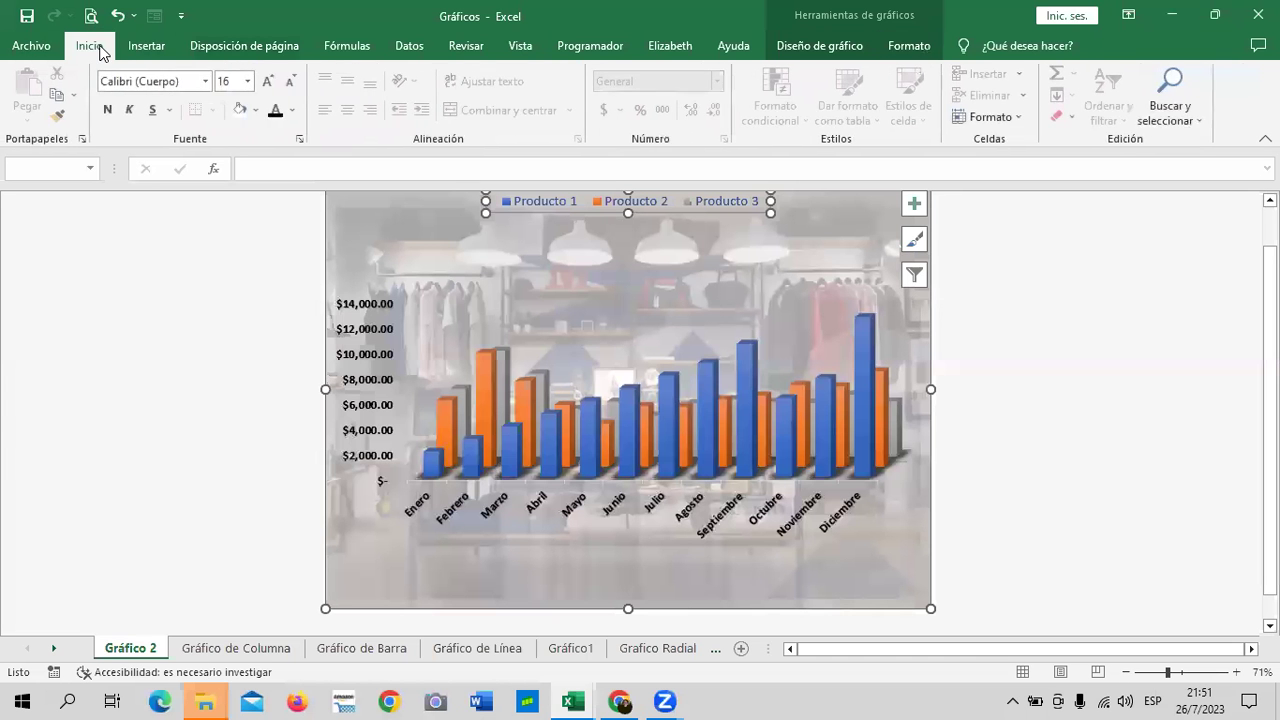
{"action": "left_click", "coordinate": [268, 86]}
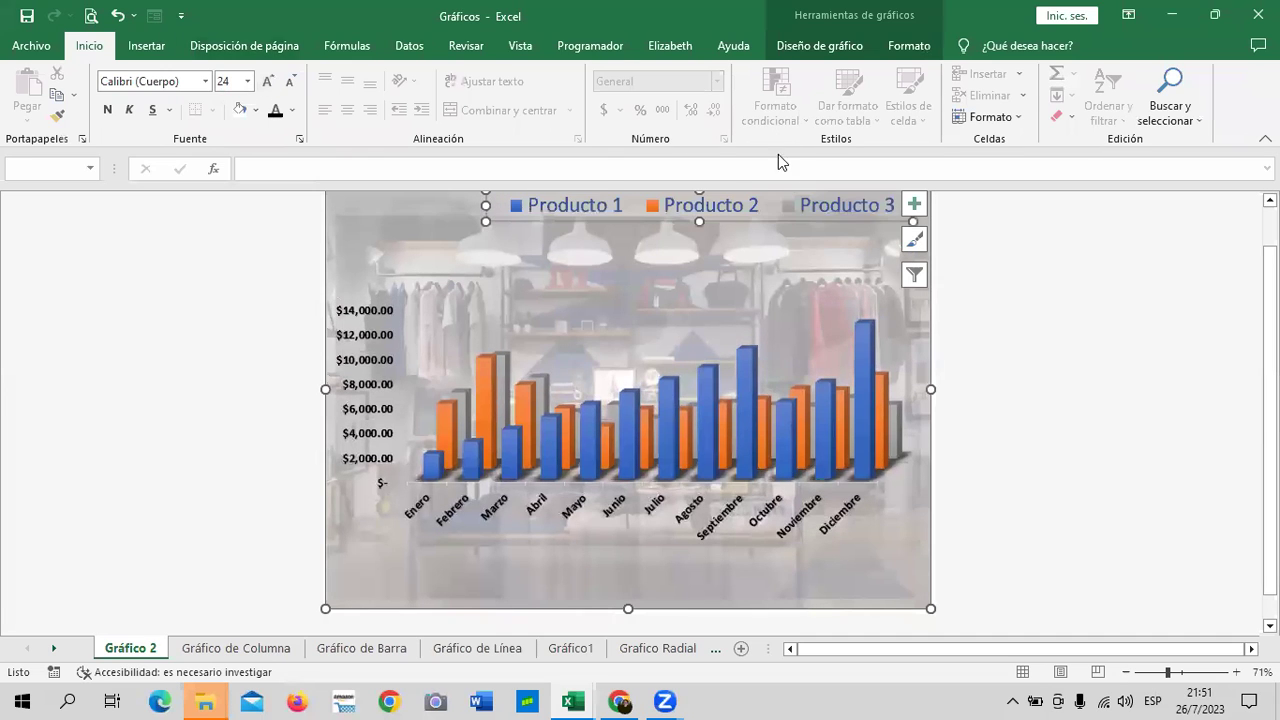
{"action": "scroll", "coordinate": [830, 260], "scroll_direction": "up", "scroll_amount": 1}
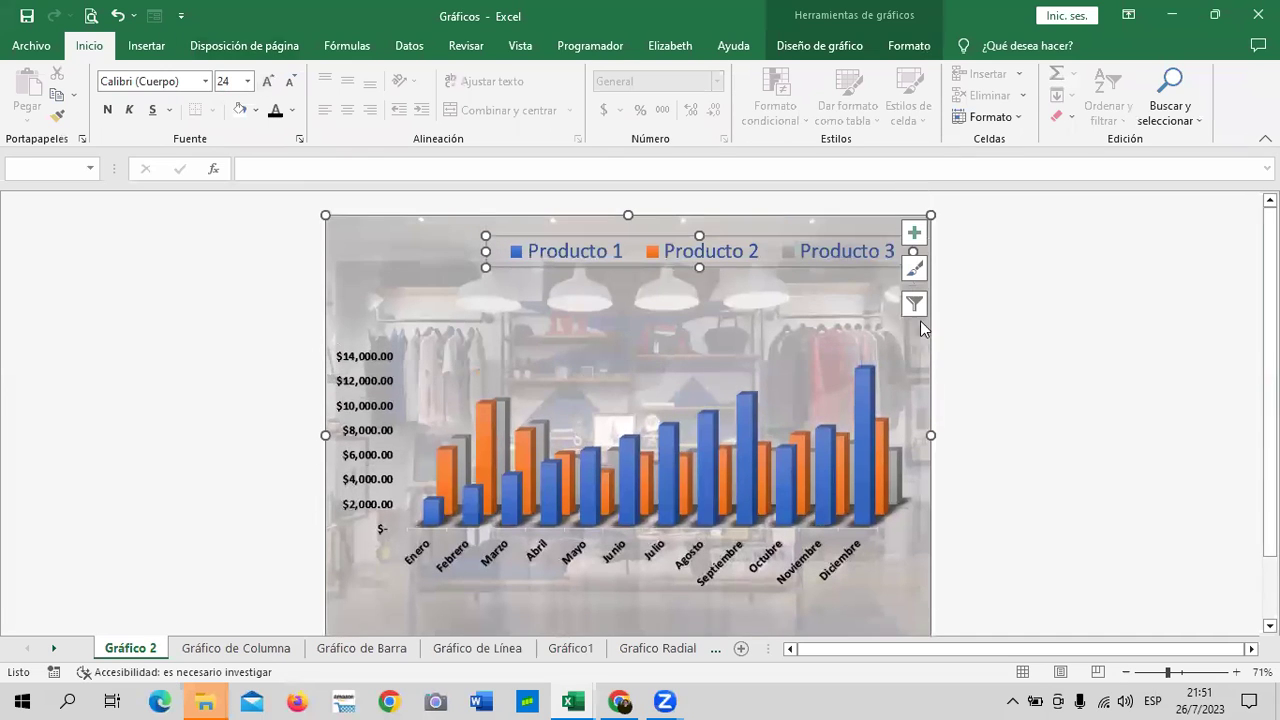
- Lower the plot area's top edge and drag the legend left to centre it on top
{"action": "left_click", "coordinate": [843, 248]}
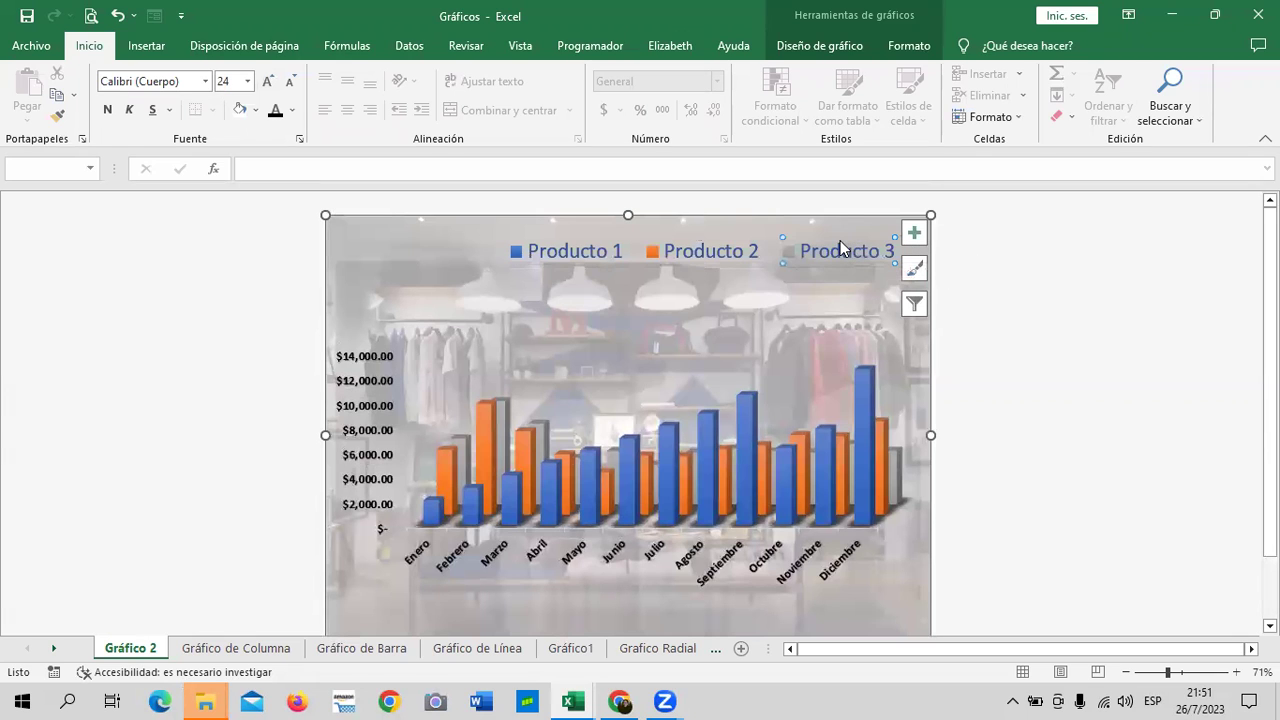
{"action": "left_click", "coordinate": [540, 264]}
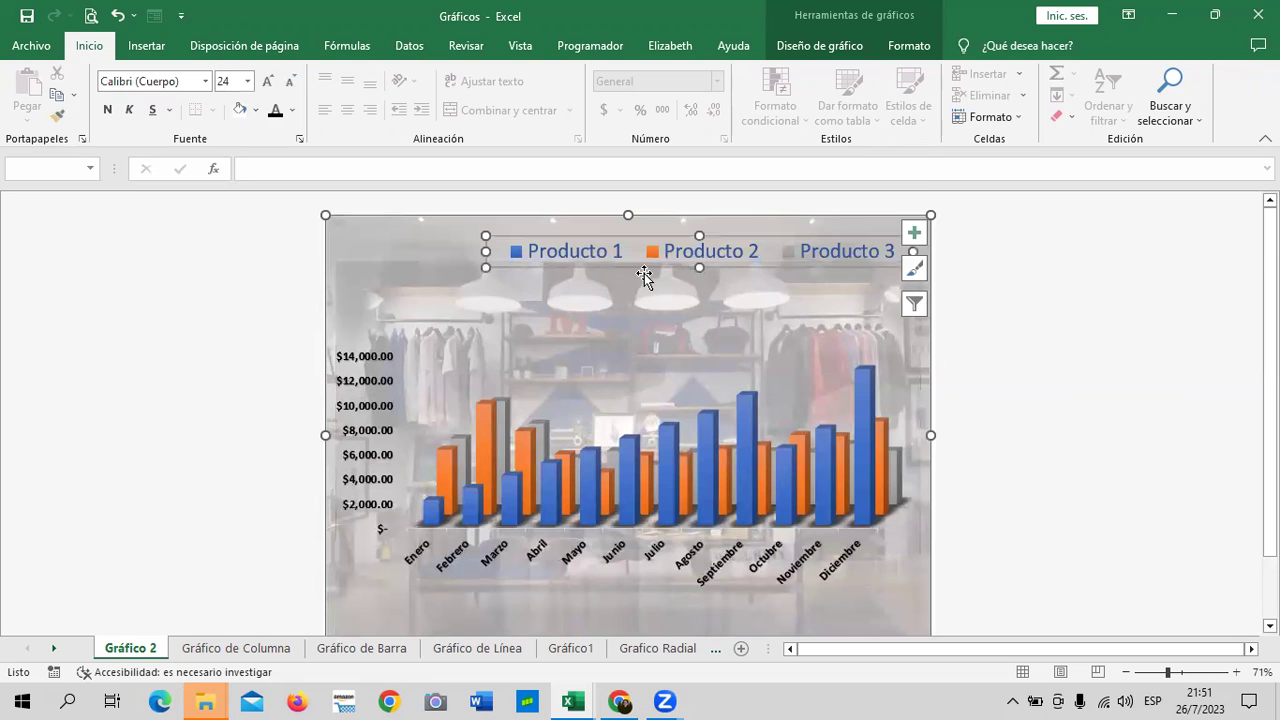
{"action": "left_click", "coordinate": [801, 229]}
{"action": "left_click", "coordinate": [700, 288]}
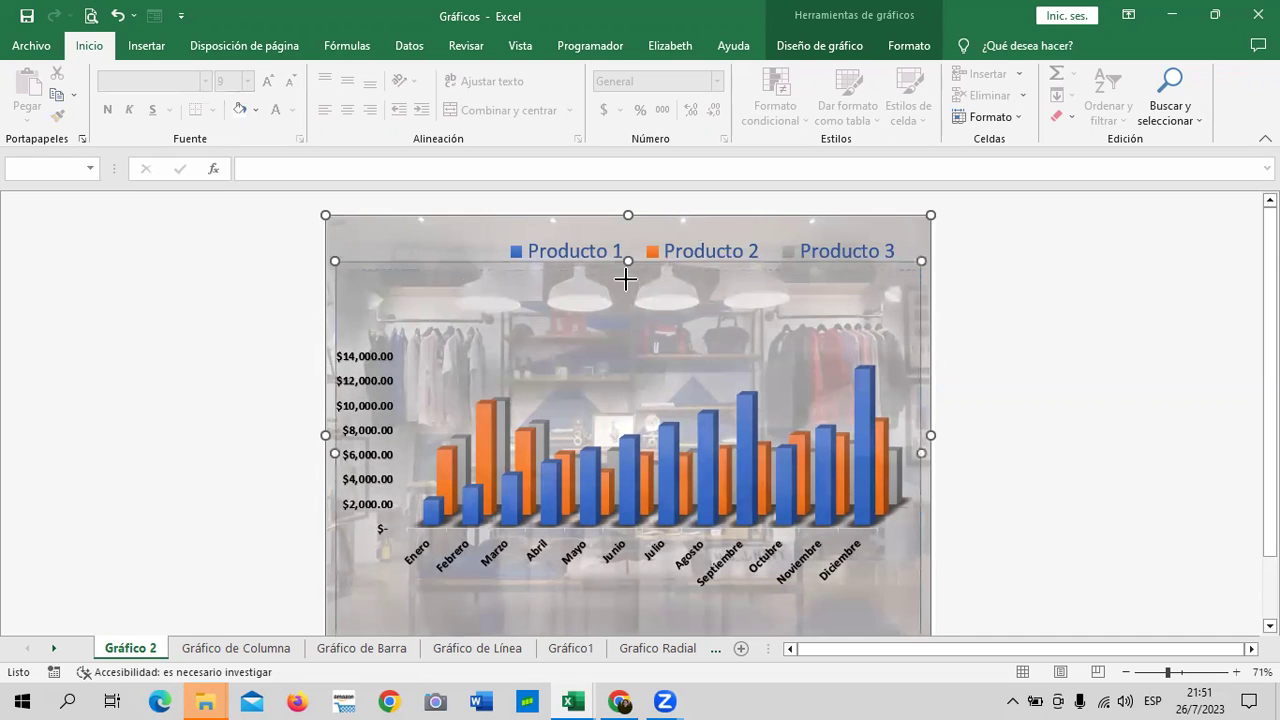
{"action": "left_click_drag", "start_coordinate": [627, 260], "coordinate": [622, 281]}
{"action": "left_click", "coordinate": [732, 232]}
{"action": "left_click", "coordinate": [733, 255]}
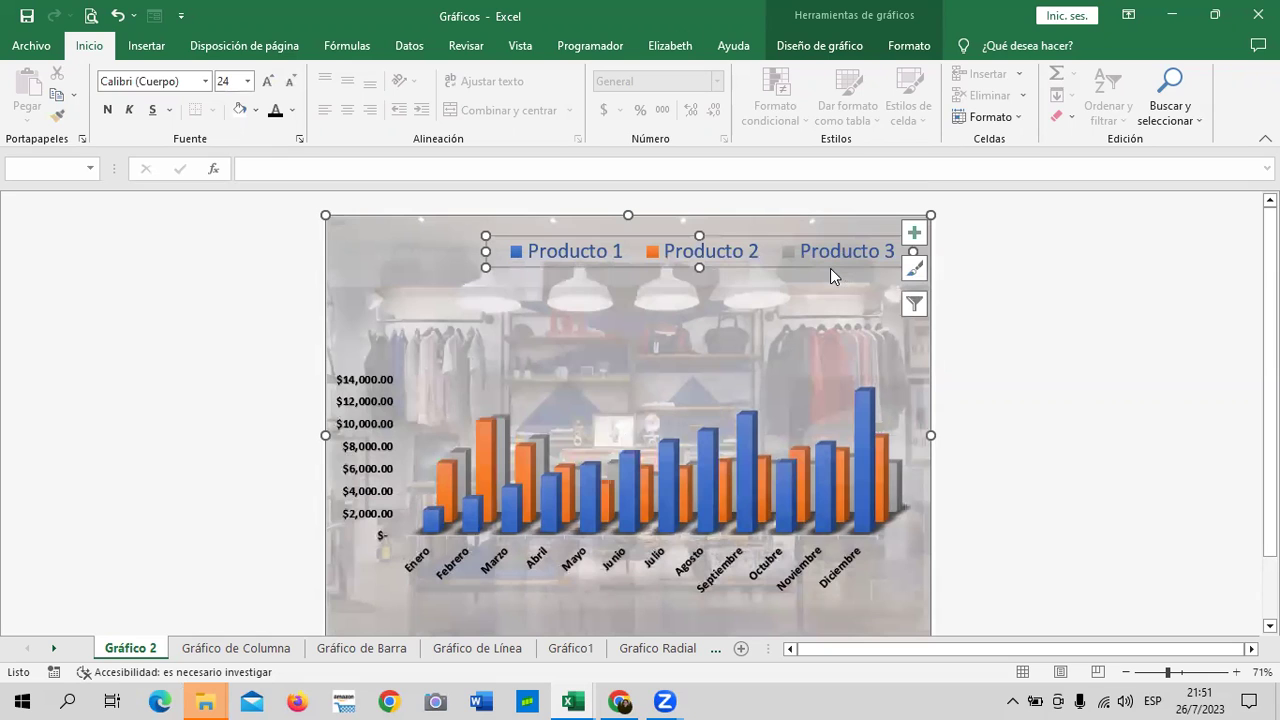
{"action": "left_click_drag", "start_coordinate": [830, 264], "coordinate": [755, 257]}
- Raise the plot area's bottom edge so the columns sit higher below the legend
{"action": "left_click", "coordinate": [856, 305]}
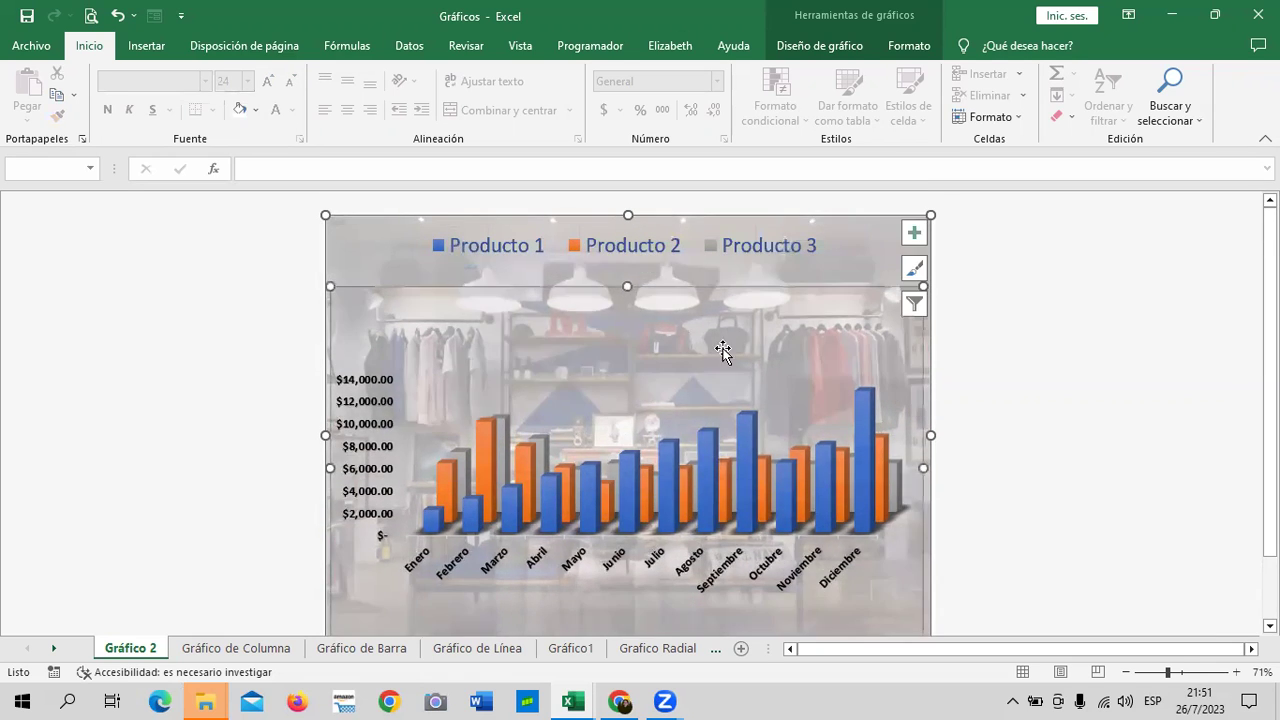
{"action": "scroll", "coordinate": [723, 352], "scroll_direction": "down", "scroll_amount": 1}
{"action": "left_click", "coordinate": [686, 420]}
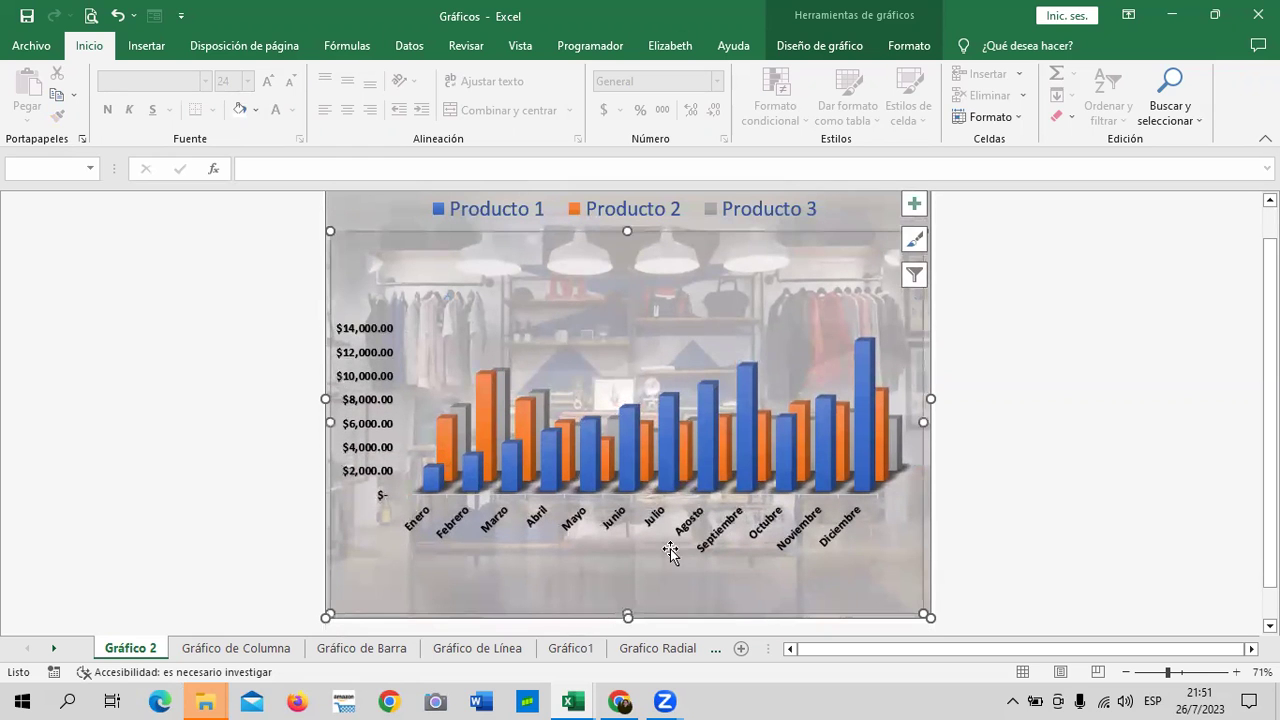
{"action": "left_click_drag", "start_coordinate": [627, 615], "coordinate": [628, 592]}
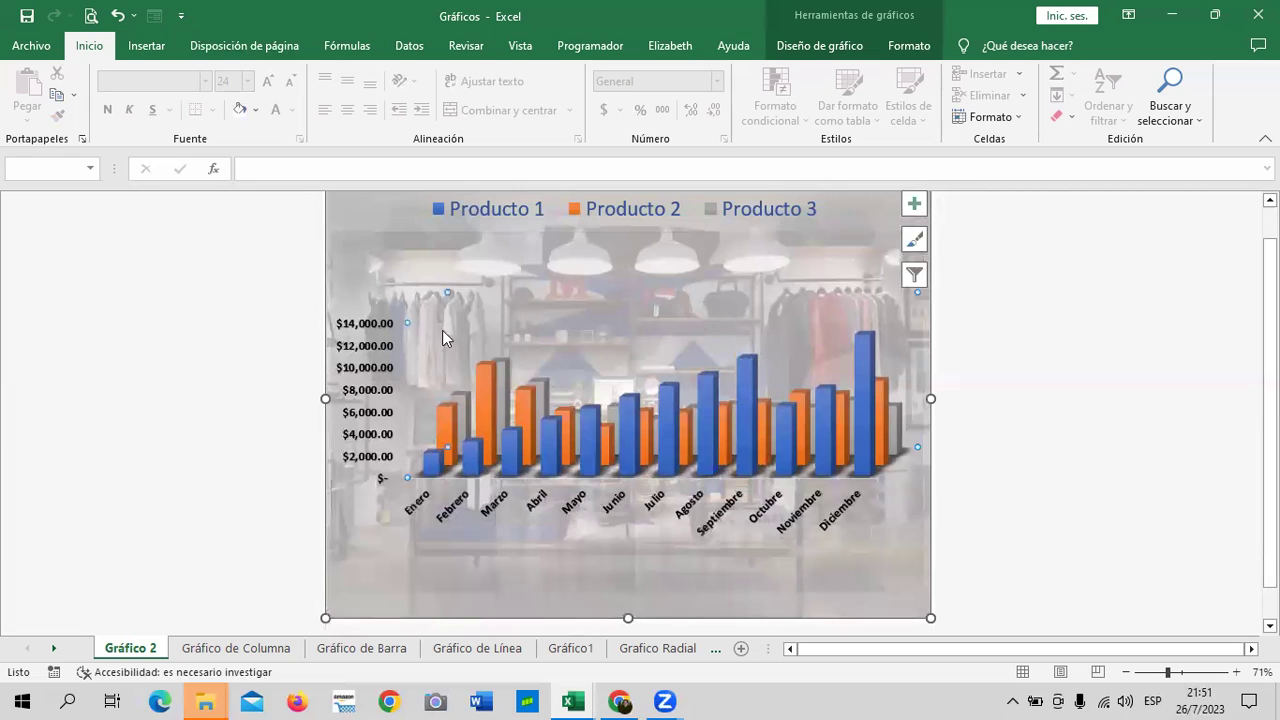
{"action": "left_click", "coordinate": [374, 357]}
{"action": "left_click", "coordinate": [783, 305]}
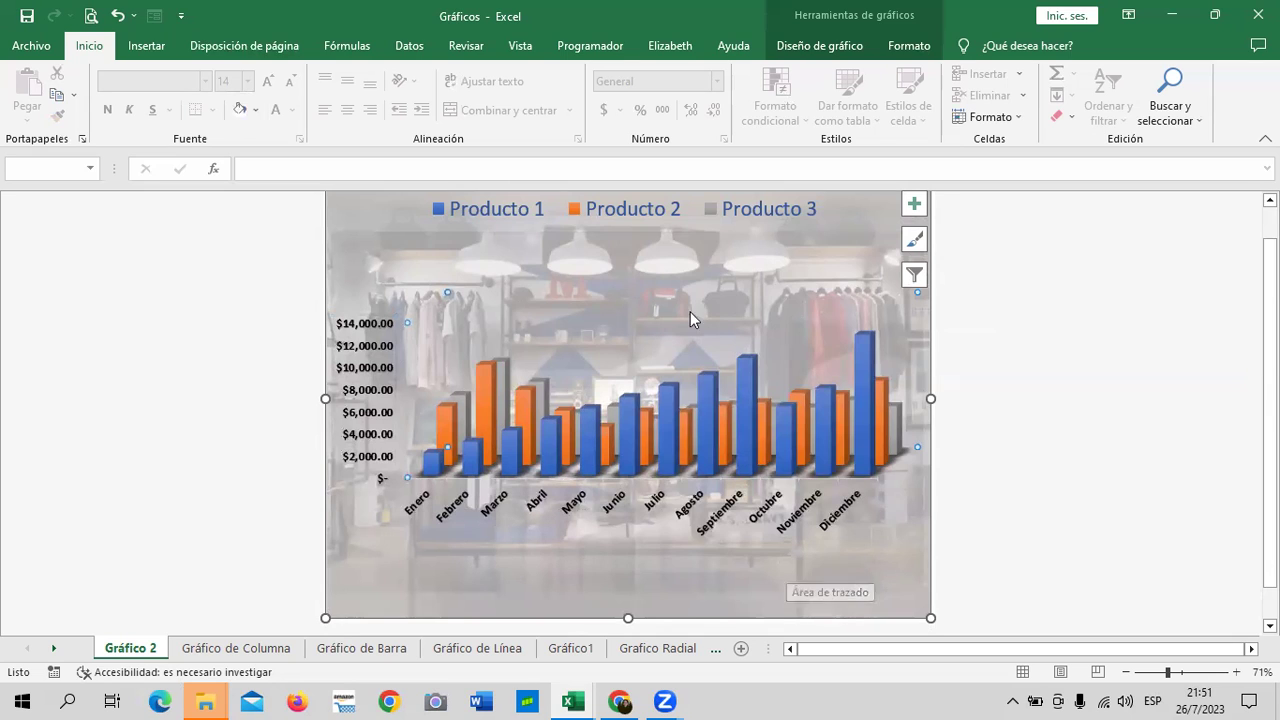
{"action": "left_click", "coordinate": [844, 235]}
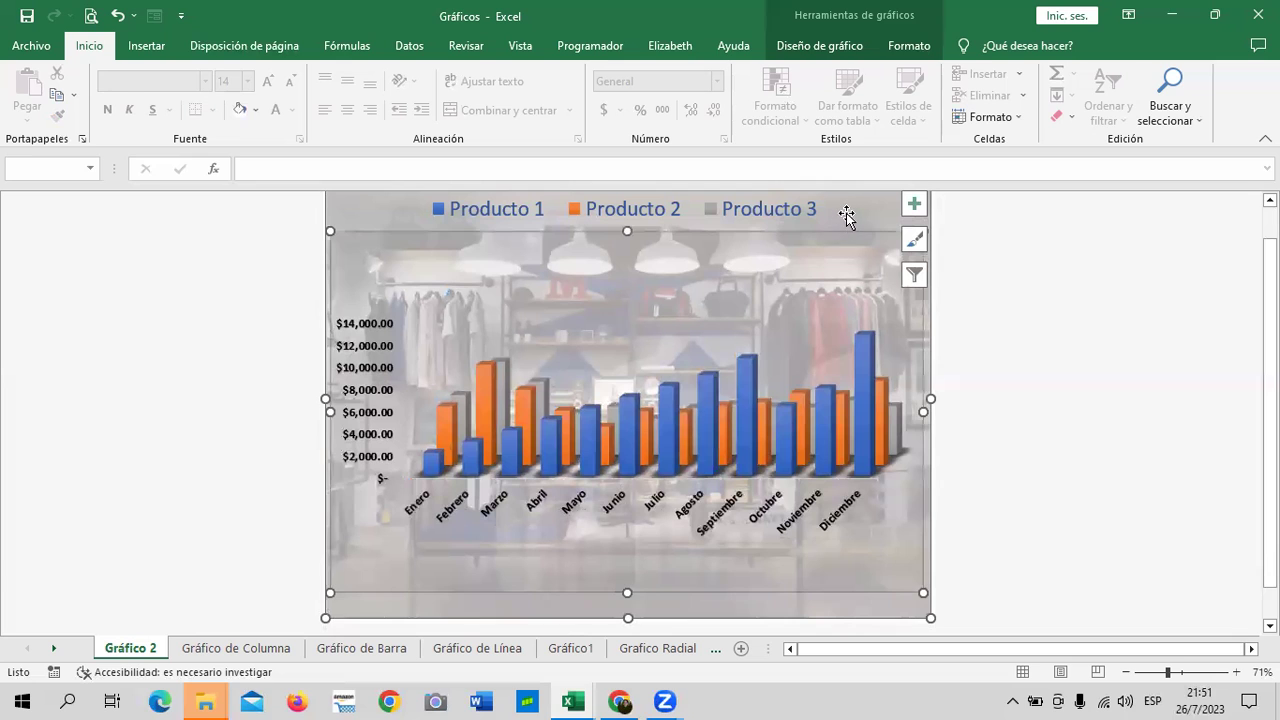
{"action": "left_click", "coordinate": [848, 216]}
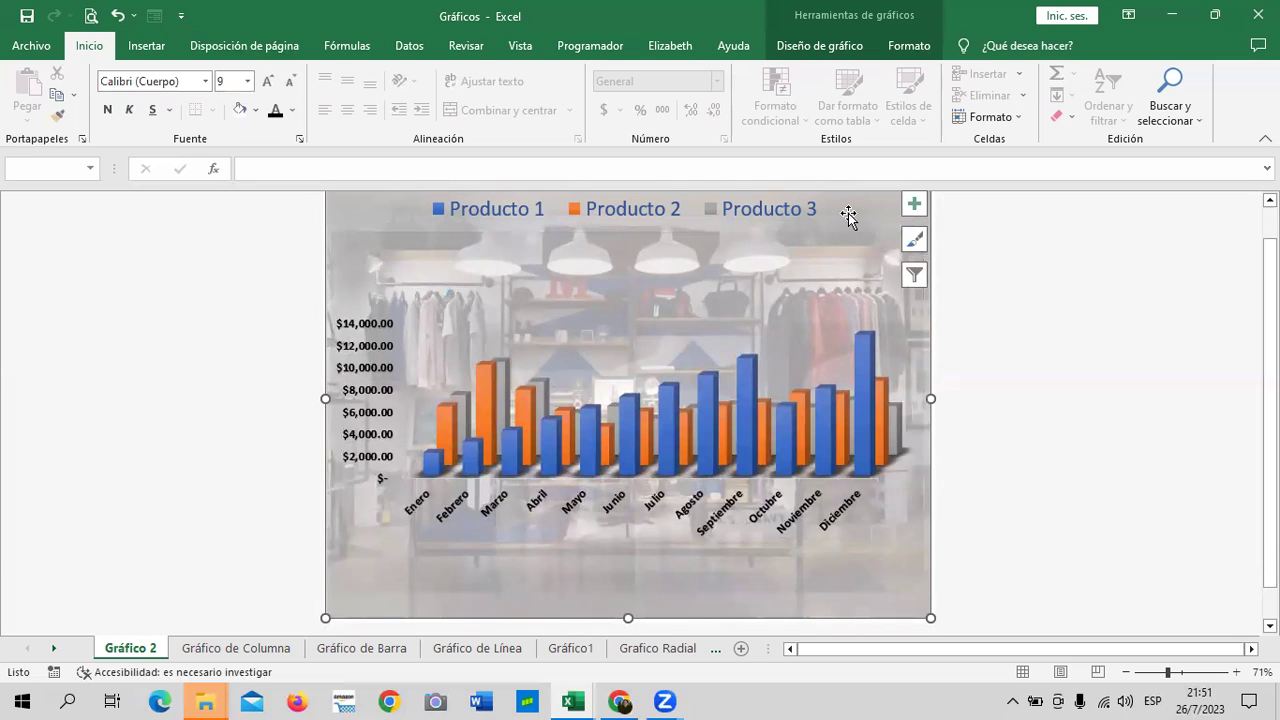
{"action": "left_click", "coordinate": [908, 46]}
- Move the chart as an object onto the Gráfico de Columna sheet and drag its Producto 1 legend right
{"action": "left_click", "coordinate": [848, 47]}
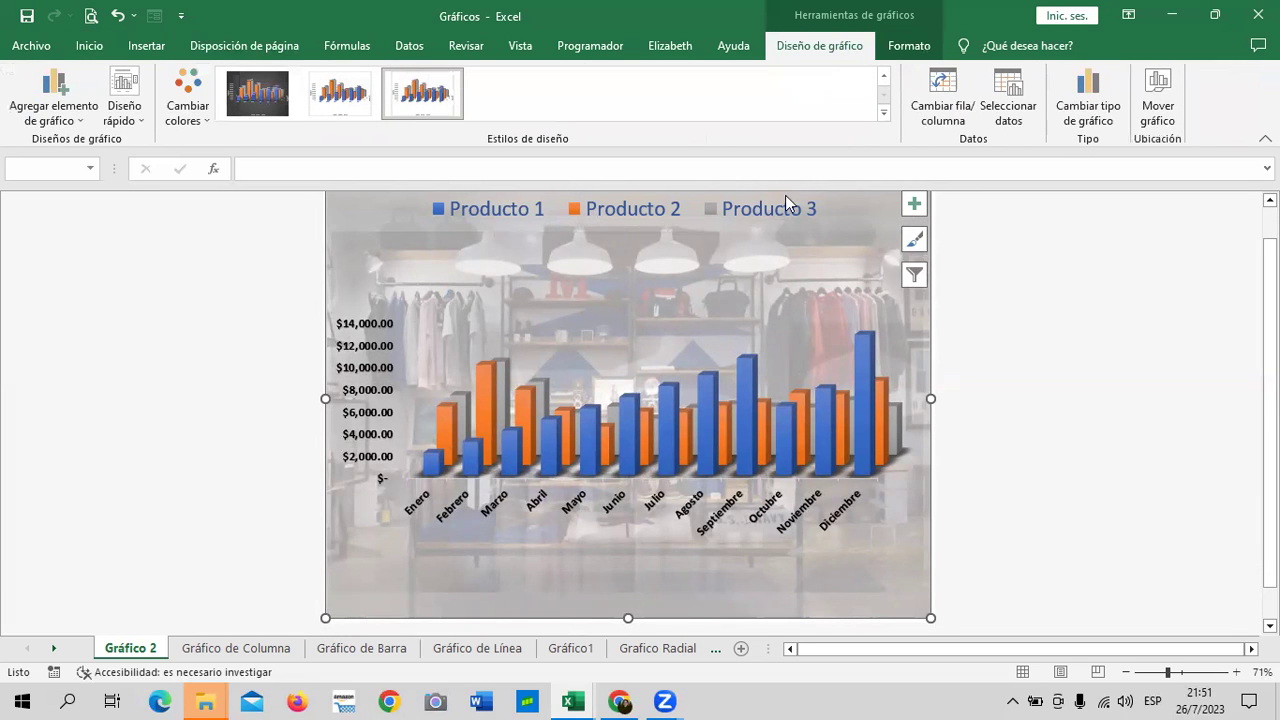
{"action": "left_click", "coordinate": [1155, 105]}
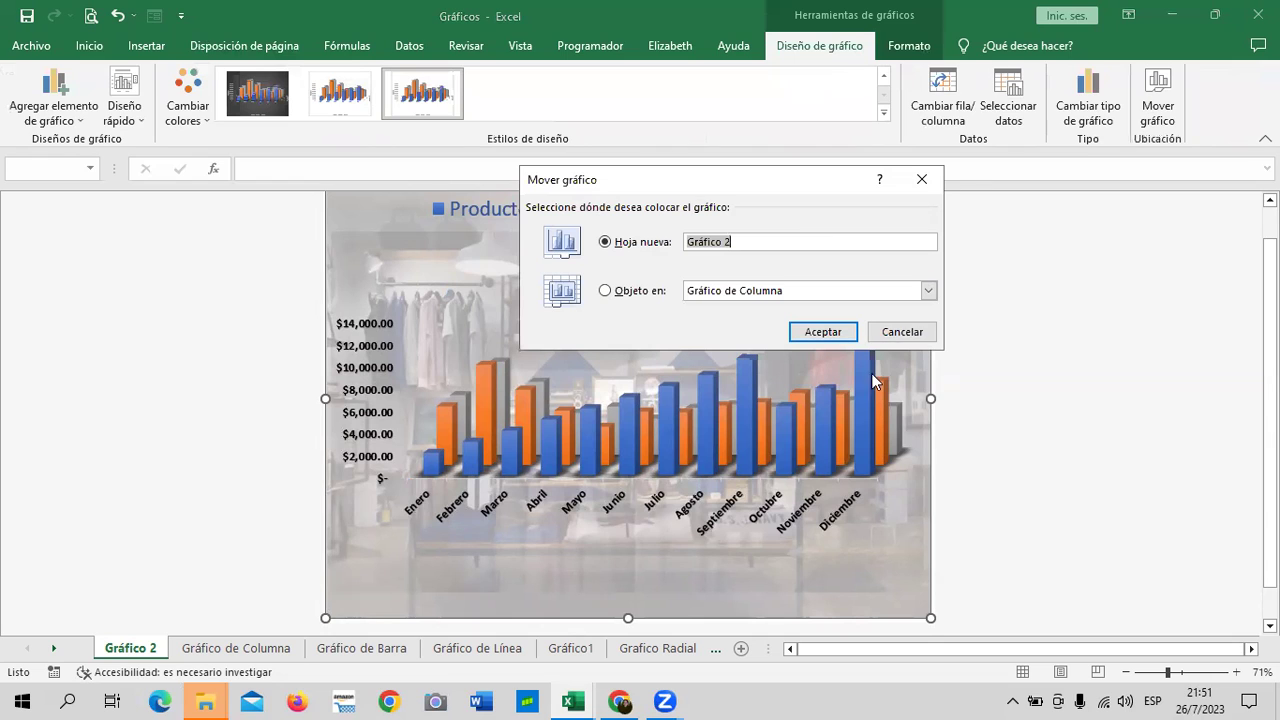
{"action": "left_click", "coordinate": [650, 291]}
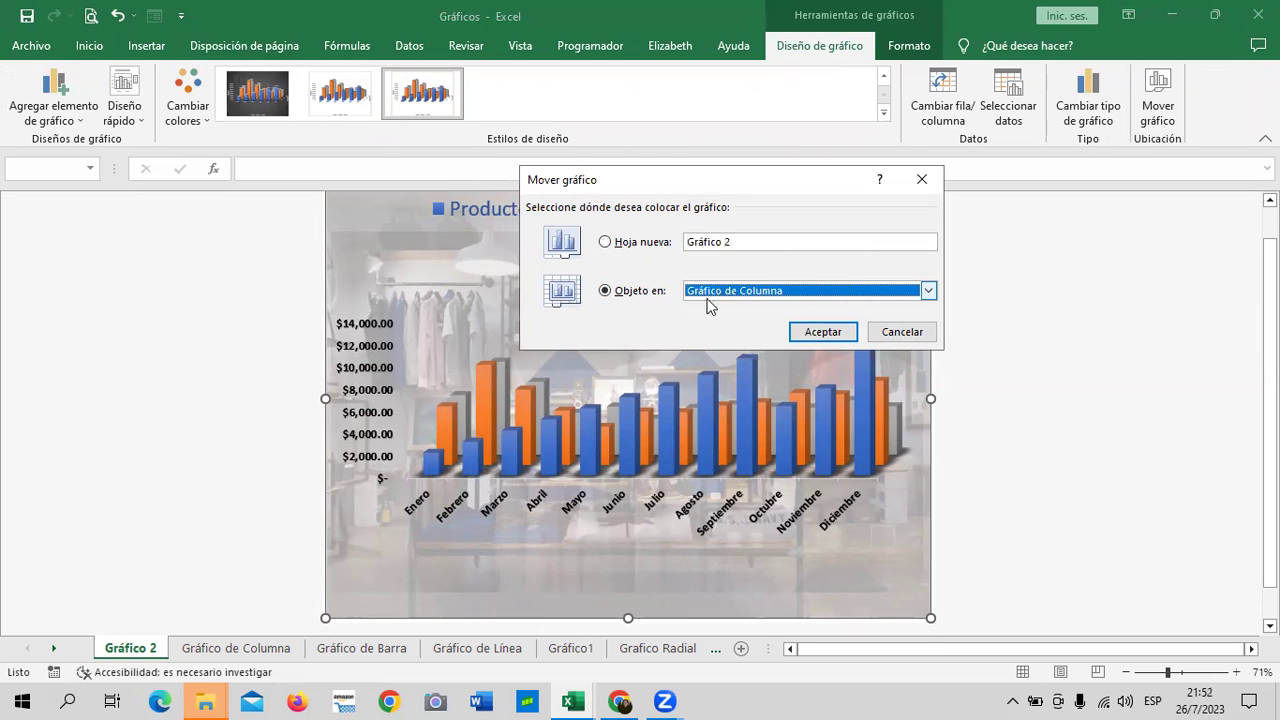
{"action": "left_click", "coordinate": [928, 291]}
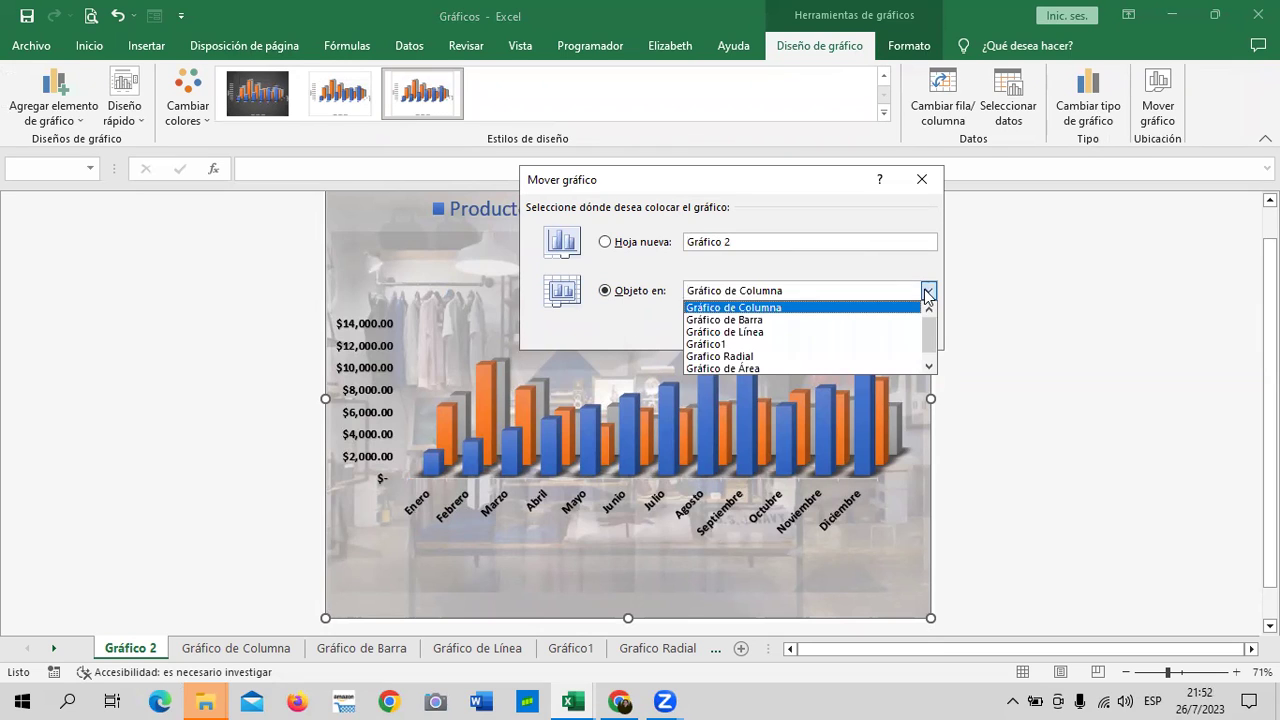
{"action": "left_click", "coordinate": [818, 307]}
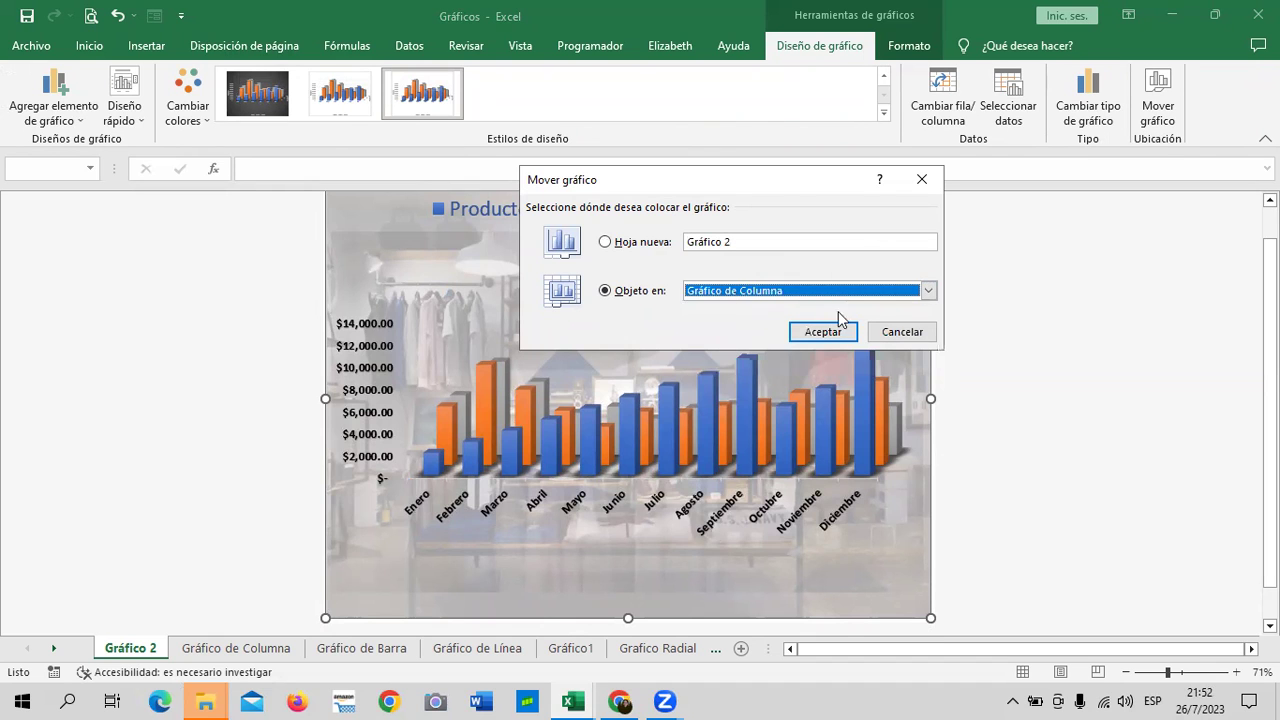
{"action": "left_click", "coordinate": [834, 332]}
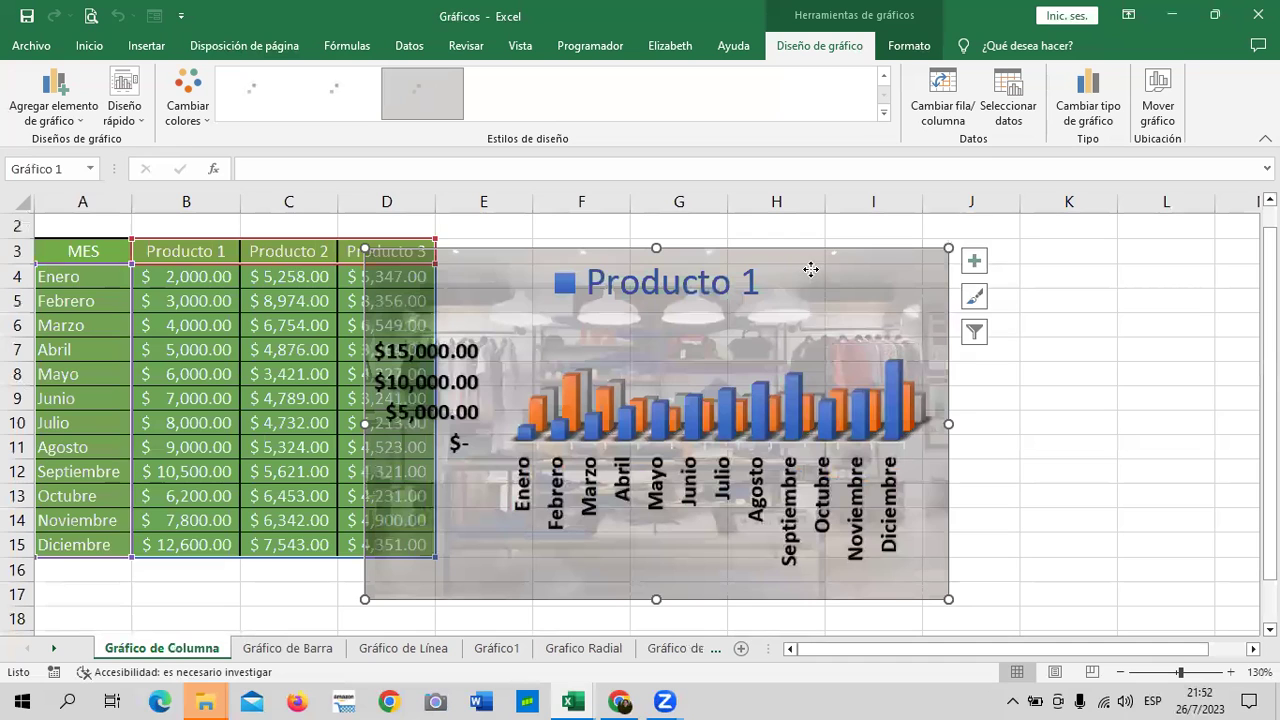
{"action": "left_click", "coordinate": [810, 271]}
{"action": "left_click_drag", "start_coordinate": [780, 286], "coordinate": [872, 286]}
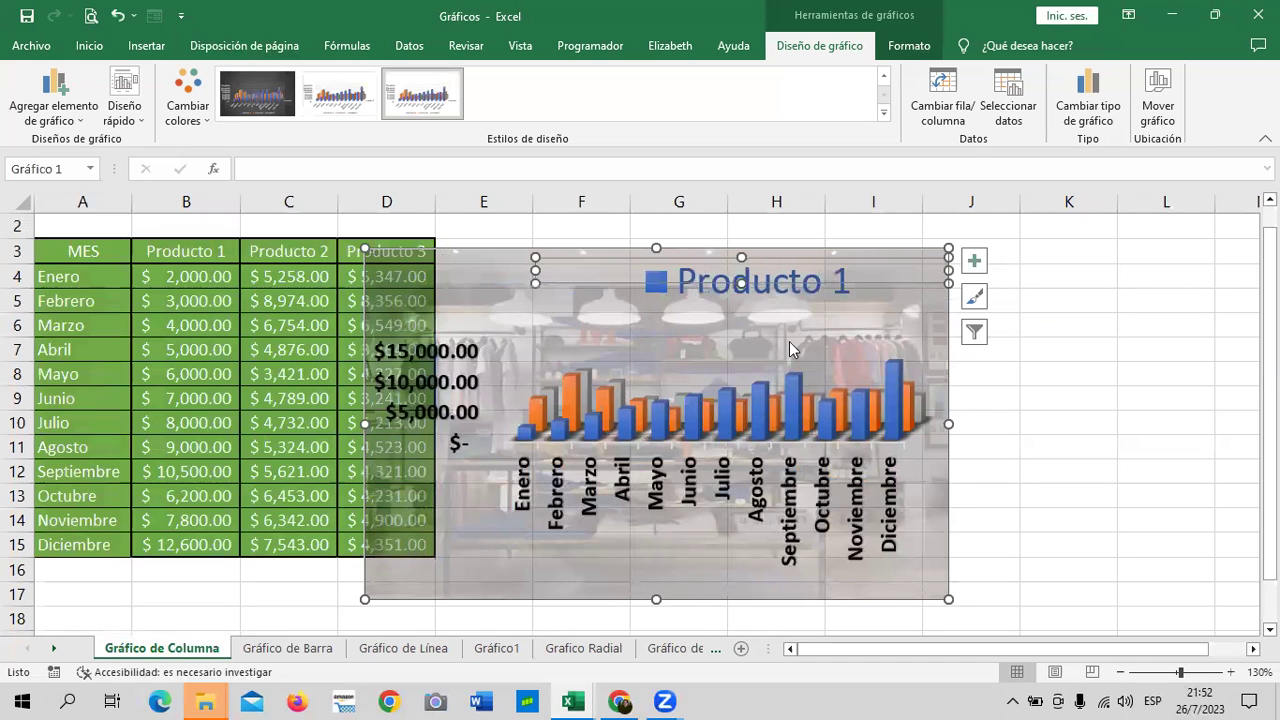
- Move the chart right beside the table and shrink the value axis font to 8
{"action": "mouse_move", "coordinate": [500, 258]}
{"action": "left_mouse_down"}
{"action": "mouse_move", "coordinate": [628, 252]}
{"action": "mouse_move", "coordinate": [614, 252]}
{"action": "left_mouse_up"}
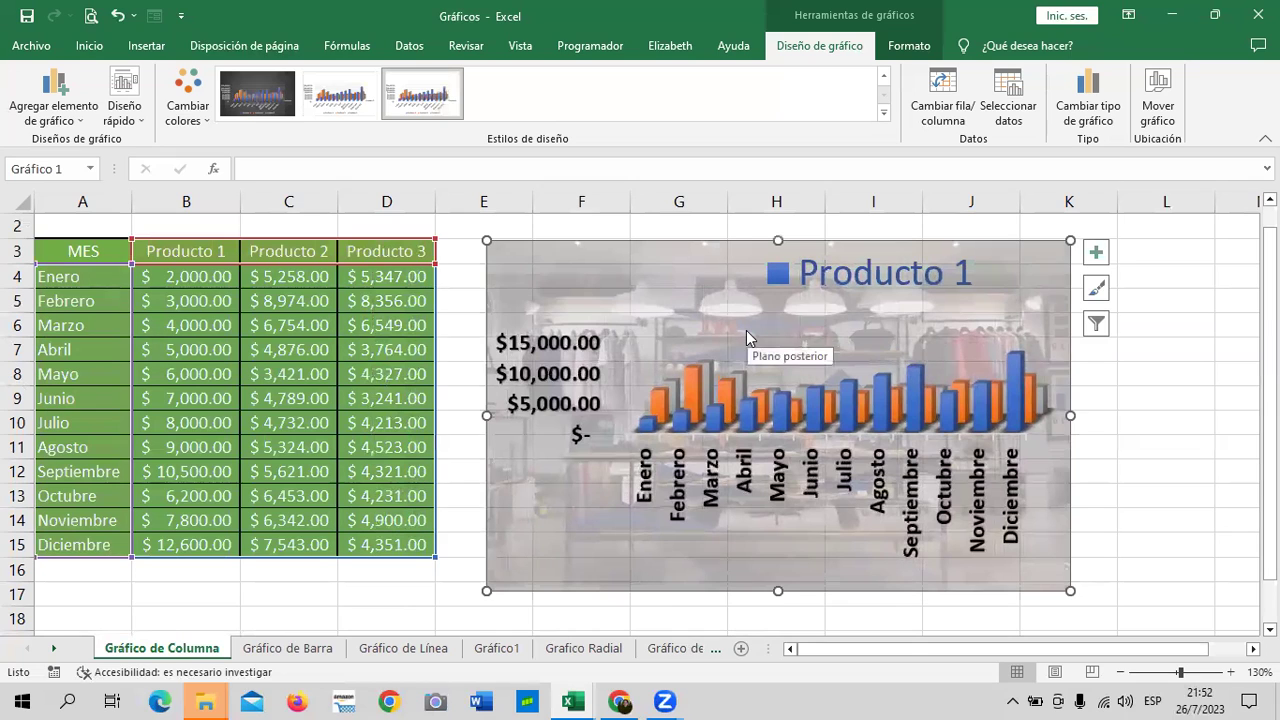
{"action": "left_click", "coordinate": [580, 395]}
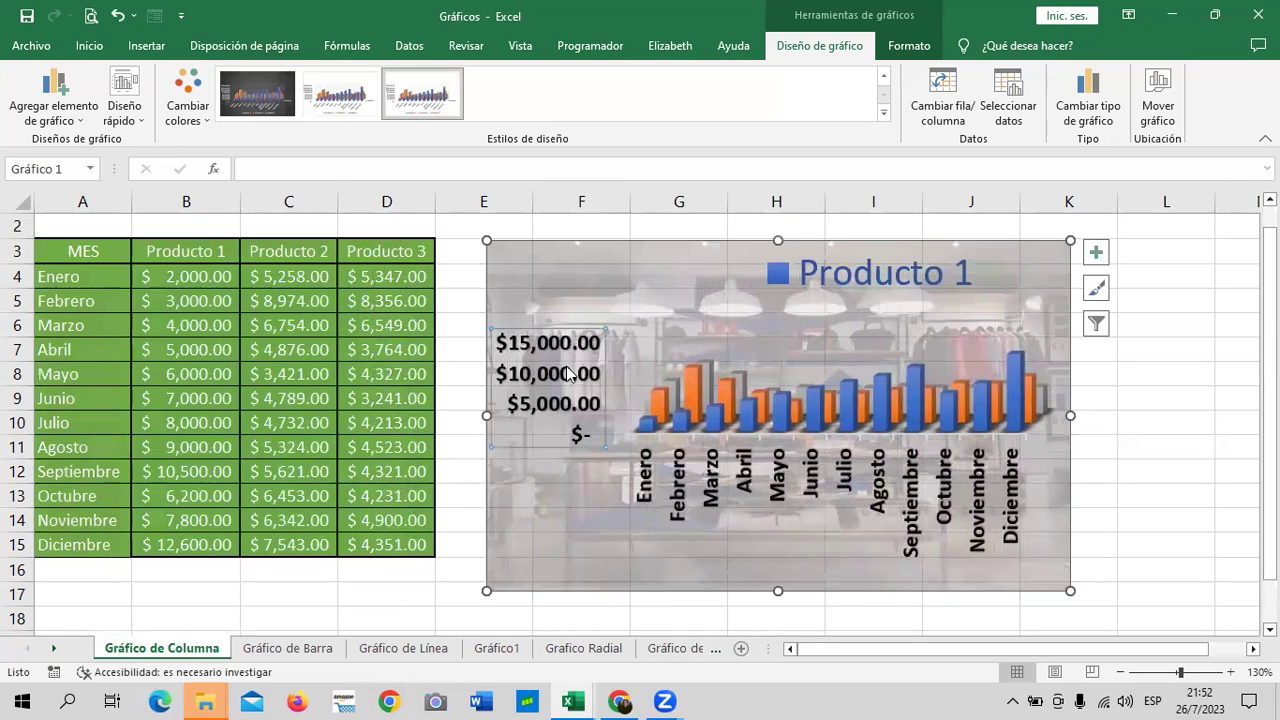
{"action": "left_click", "coordinate": [89, 45]}
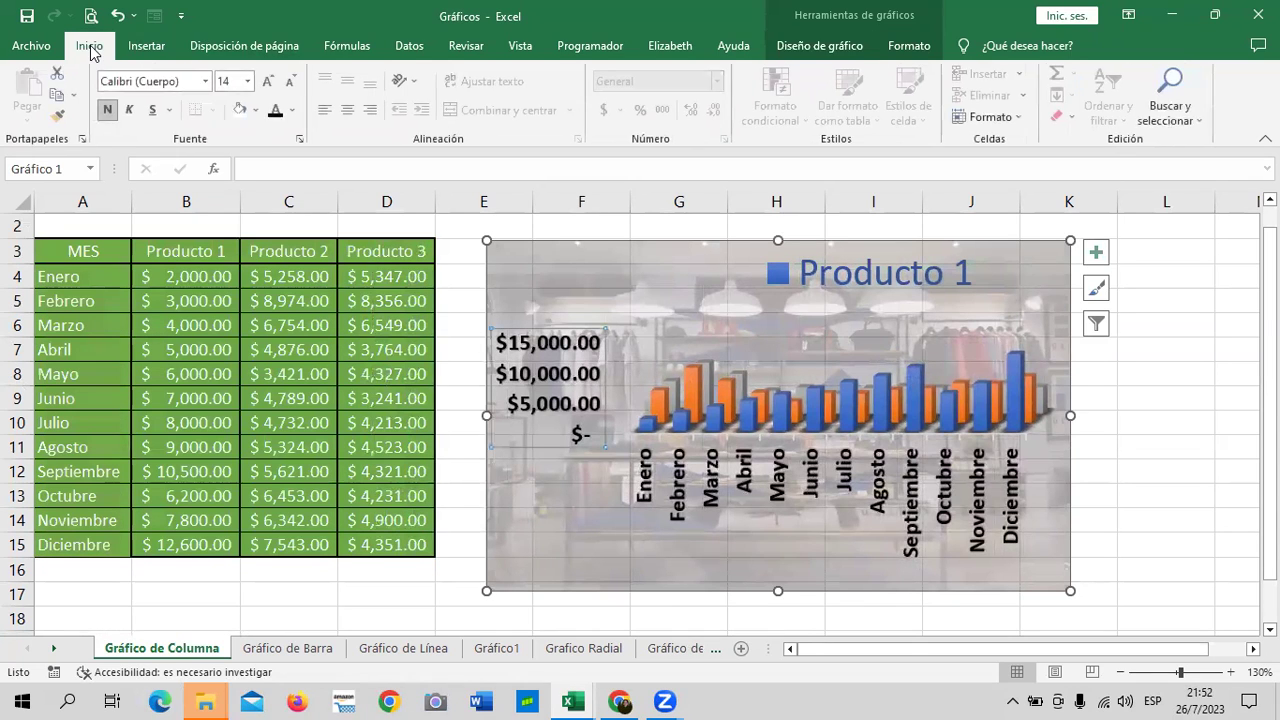
{"action": "left_click", "coordinate": [290, 82]}
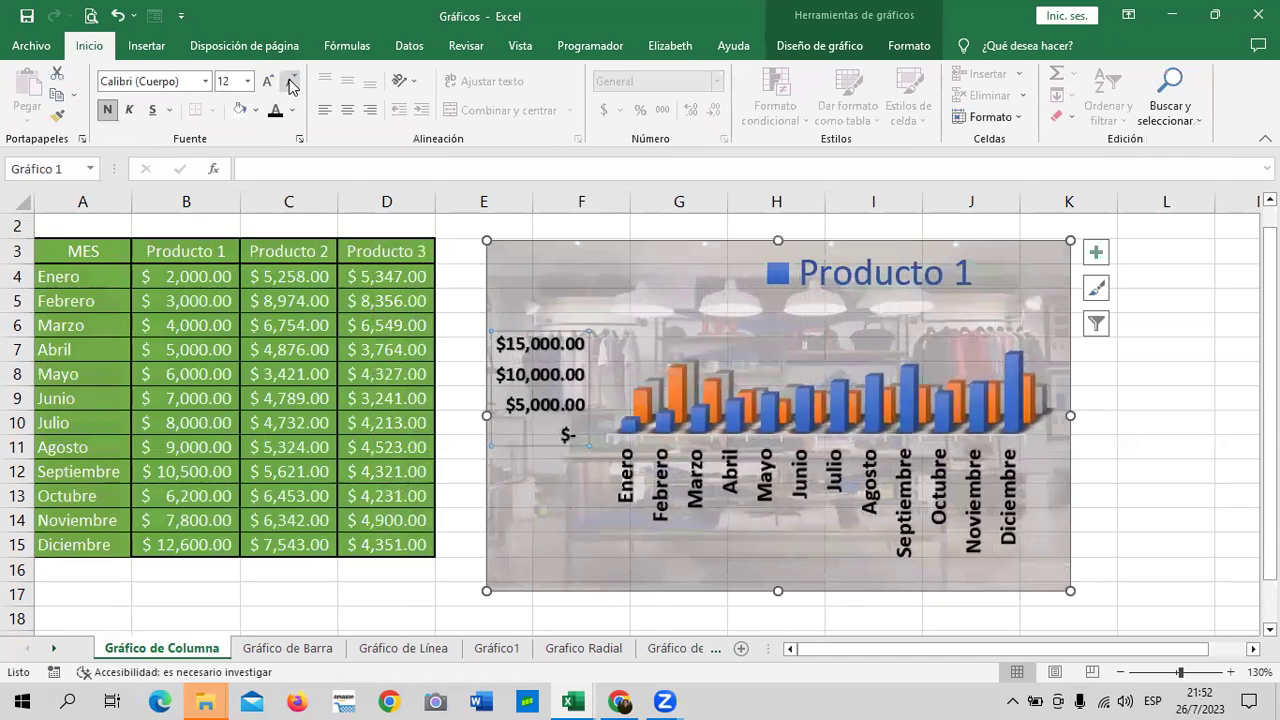
{"action": "left_click", "coordinate": [290, 83]}
{"action": "left_click", "coordinate": [290, 83]}
{"action": "left_click", "coordinate": [290, 83]}
{"action": "left_click", "coordinate": [290, 83]}
- Reduce the month category axis labels to font size 10
{"action": "left_click", "coordinate": [889, 468]}
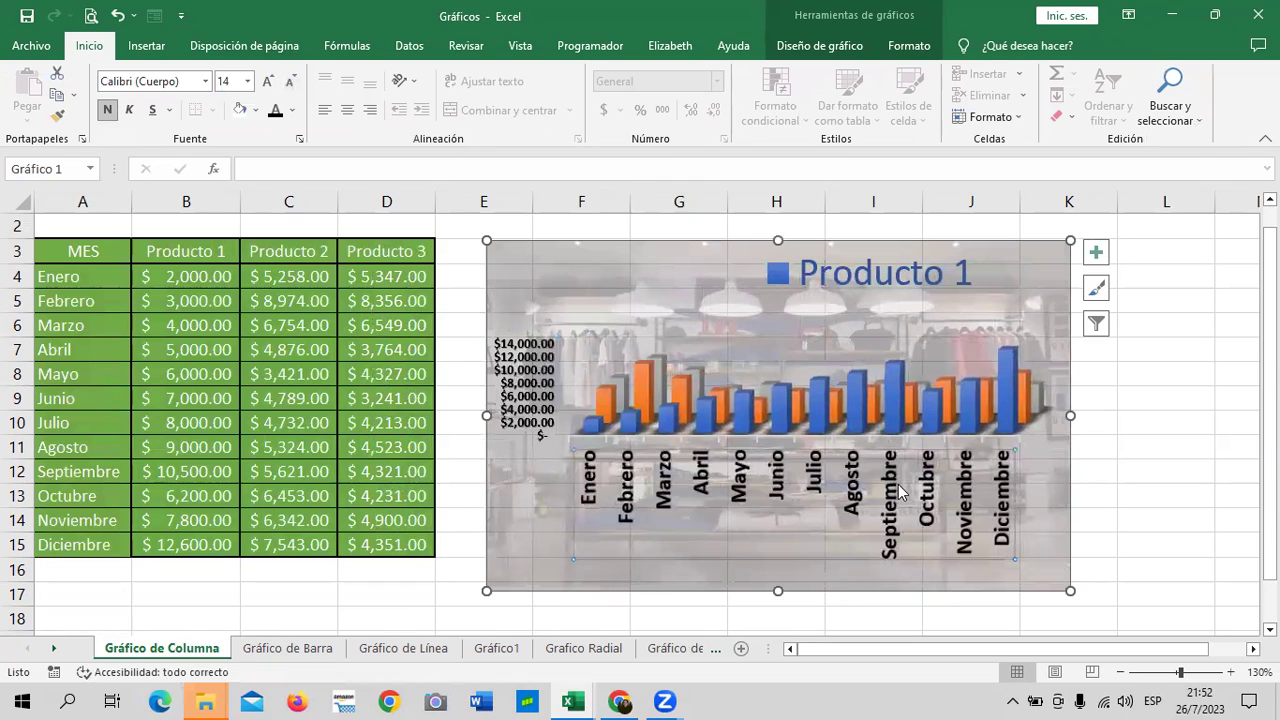
{"action": "left_click", "coordinate": [289, 84]}
{"action": "left_click", "coordinate": [289, 84]}
{"action": "left_click", "coordinate": [289, 84]}
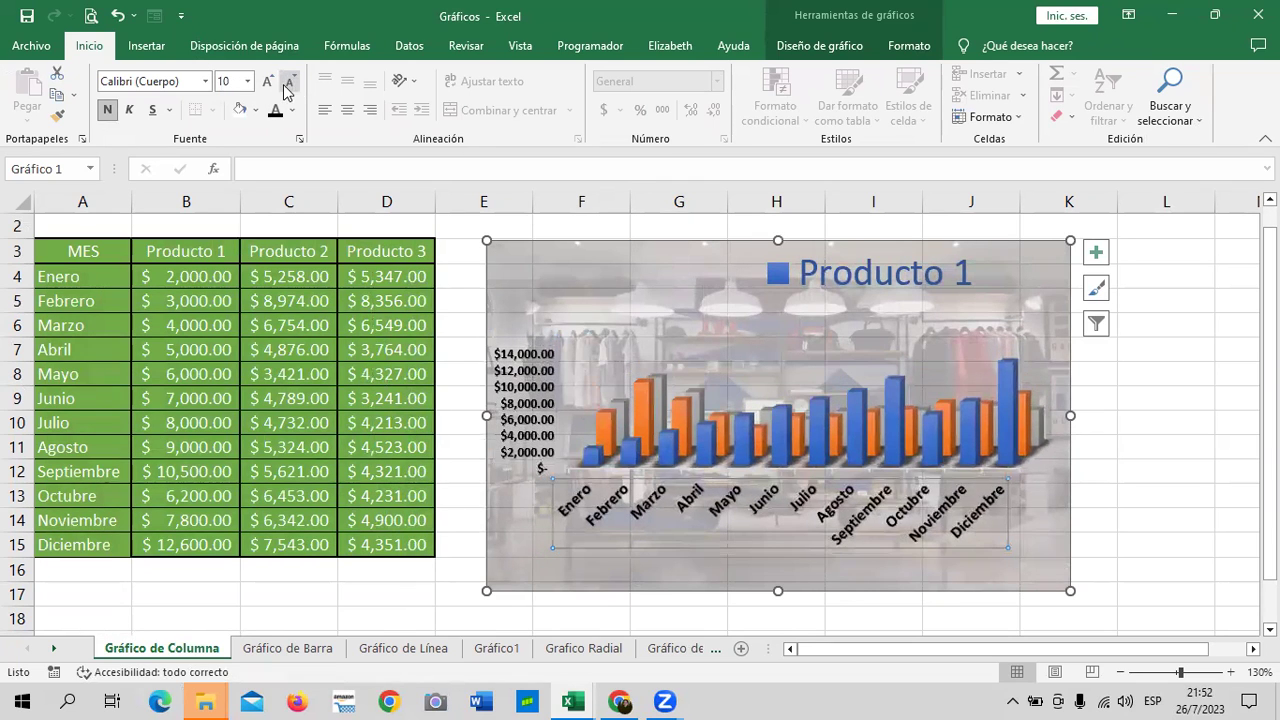
- Shrink the legend font to 12 so Producto 1–3 all appear
{"action": "left_click", "coordinate": [896, 278]}
{"action": "left_click", "coordinate": [289, 84]}
{"action": "left_click", "coordinate": [289, 84]}
{"action": "left_click", "coordinate": [289, 84]}
{"action": "left_click", "coordinate": [289, 84]}
{"action": "left_click", "coordinate": [289, 84]}
{"action": "left_click", "coordinate": [289, 84]}
{"action": "left_click", "coordinate": [289, 84]}
{"action": "left_click", "coordinate": [289, 84]}
- Set the legend font to 10.5 and centre the Producto 1–3 legend along the chart top
{"action": "left_click", "coordinate": [985, 262]}
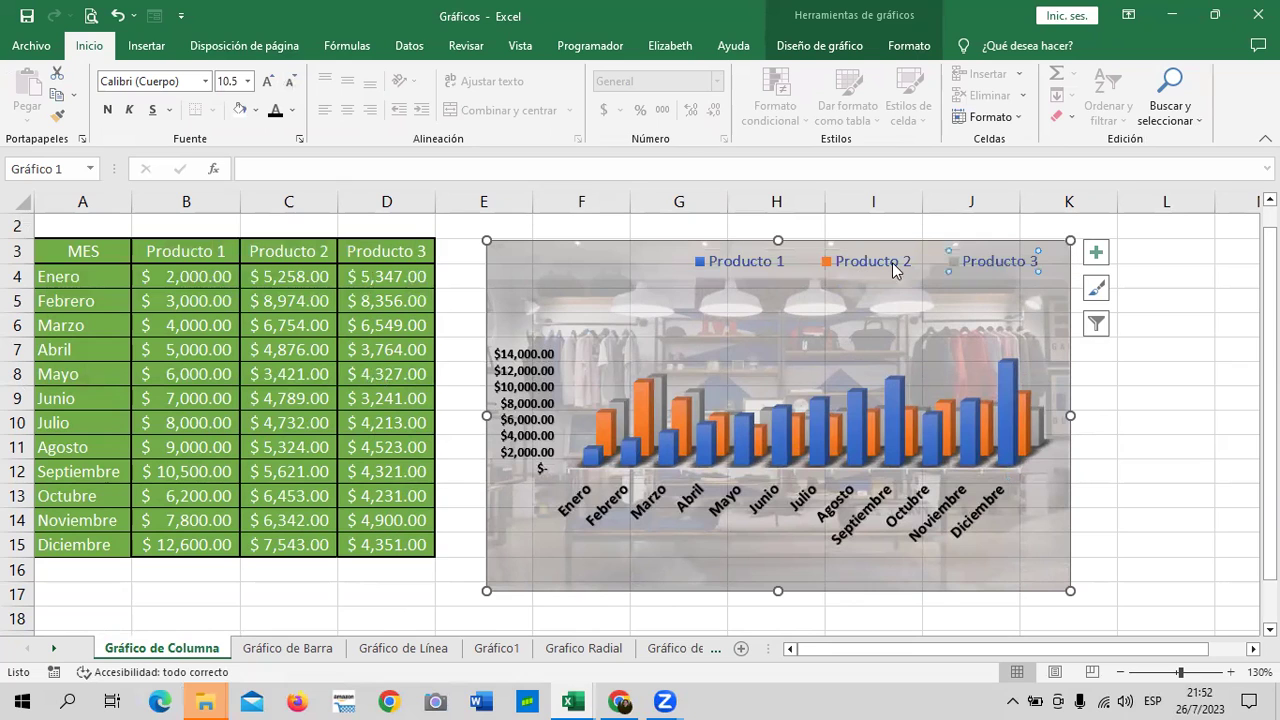
{"action": "left_click", "coordinate": [756, 262]}
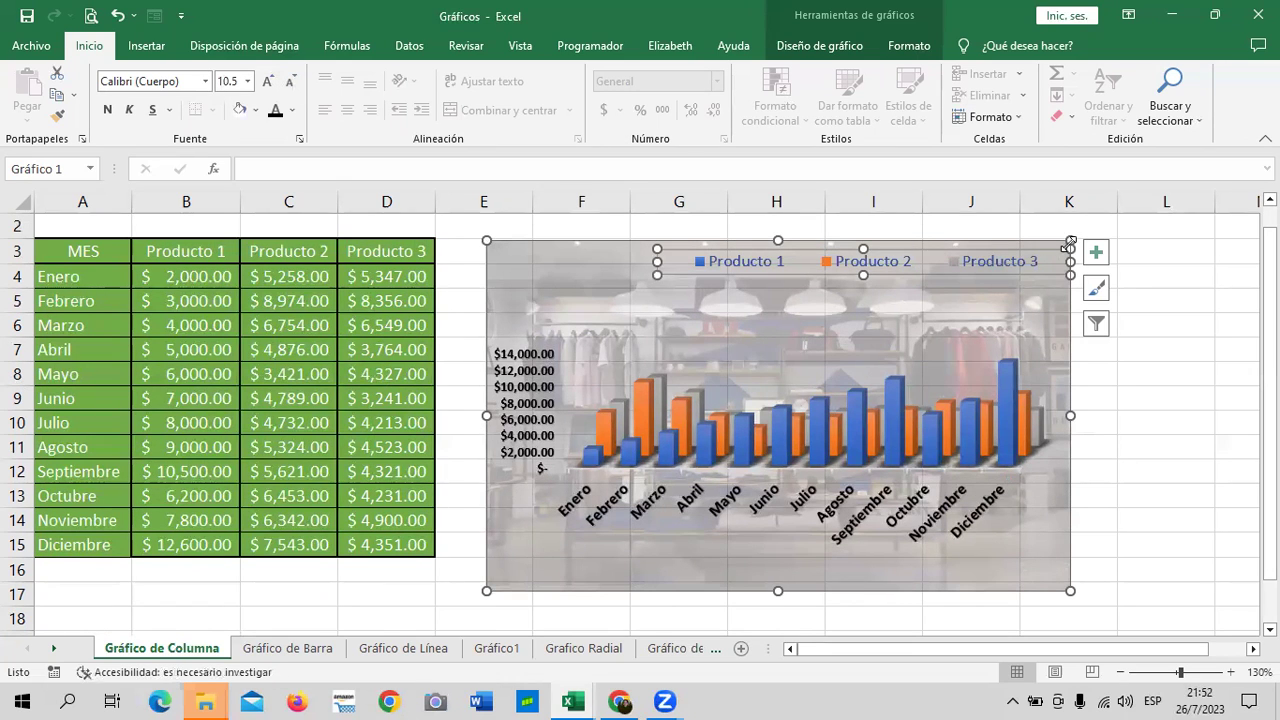
{"action": "left_click_drag", "start_coordinate": [1070, 242], "coordinate": [1074, 240]}
{"action": "left_click_drag", "start_coordinate": [791, 279], "coordinate": [803, 266]}
{"action": "left_click", "coordinate": [823, 260]}
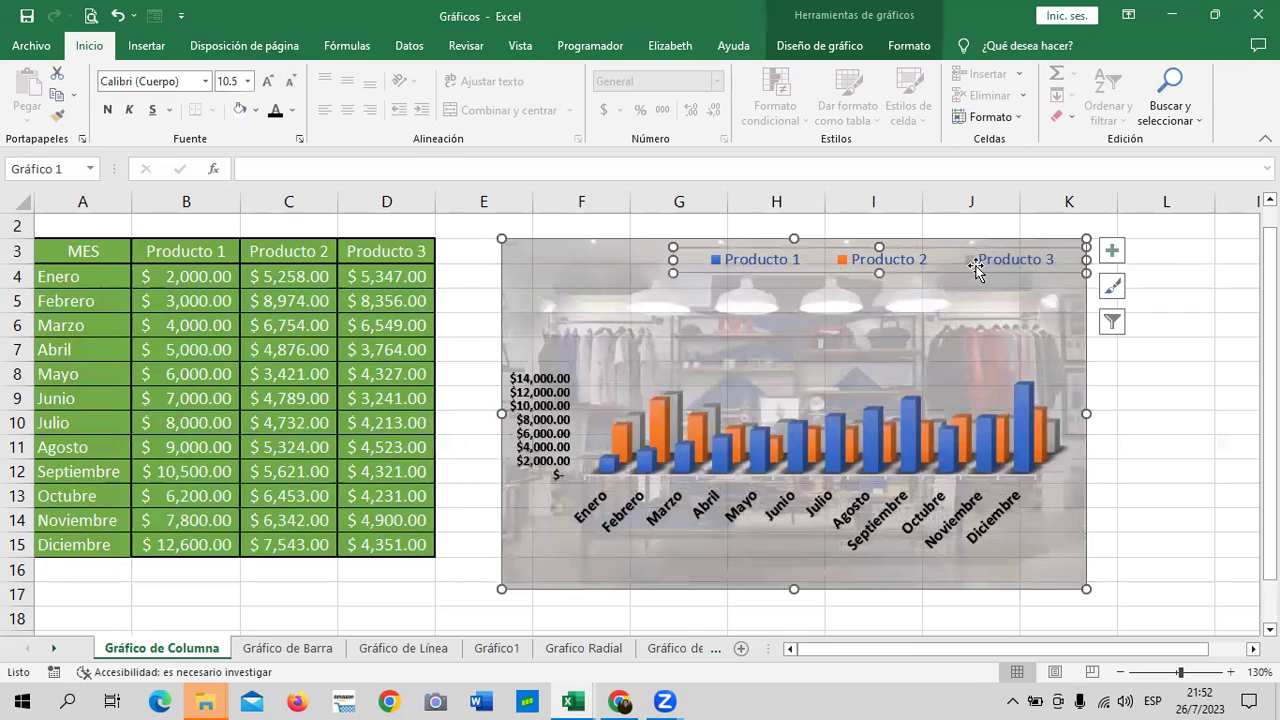
{"action": "left_click_drag", "start_coordinate": [1001, 250], "coordinate": [918, 255]}
- Stretch the chart's plot area upward so the 3D columns stand taller
{"action": "left_click", "coordinate": [1155, 381]}
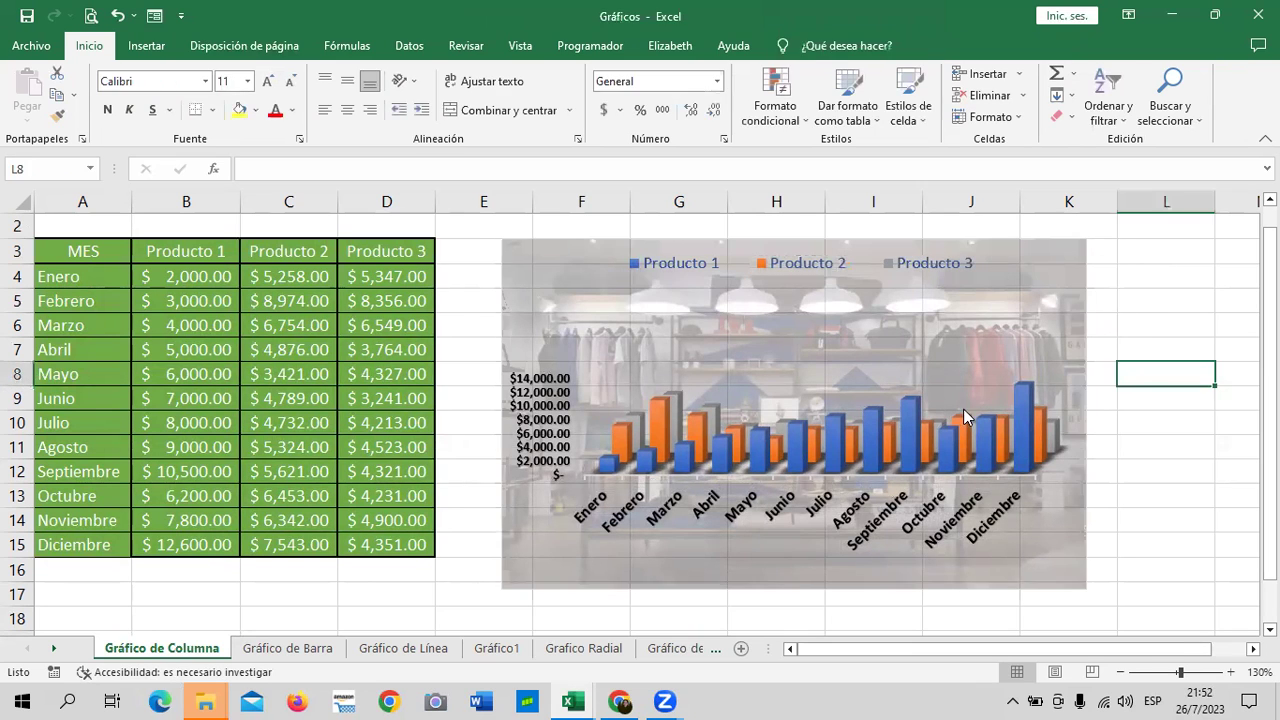
{"action": "left_click", "coordinate": [964, 410]}
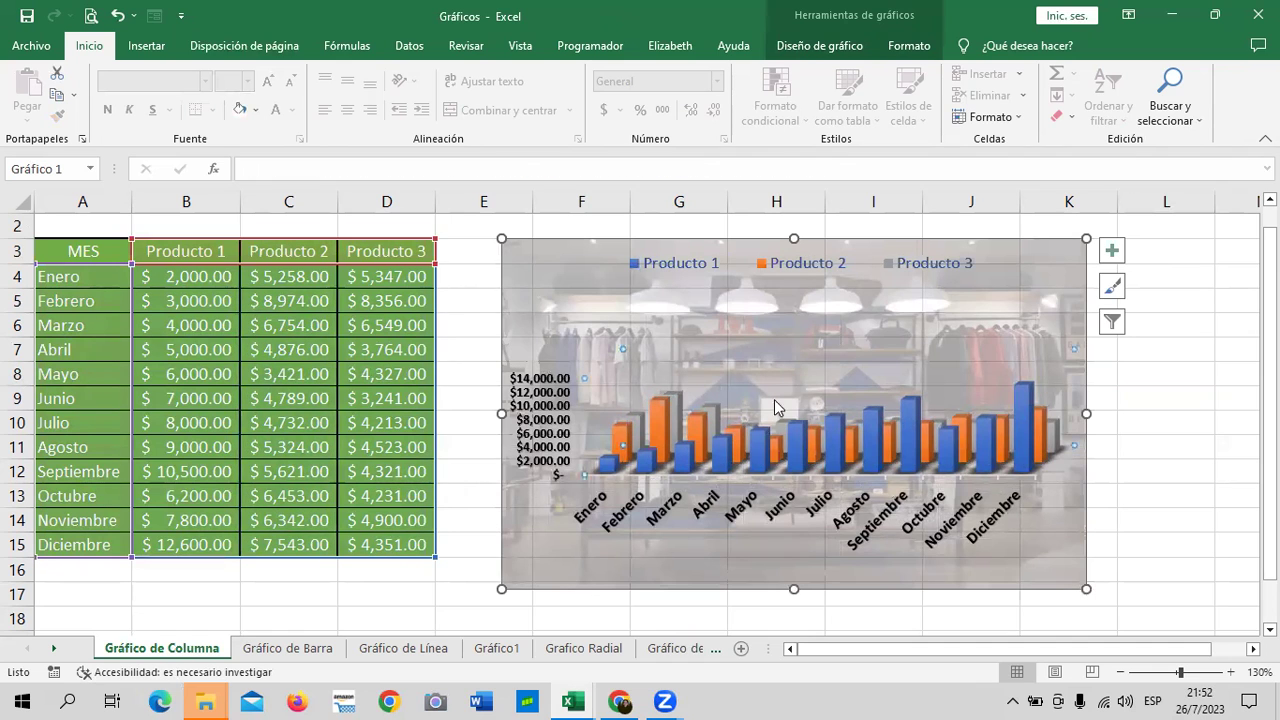
{"action": "left_click", "coordinate": [606, 318]}
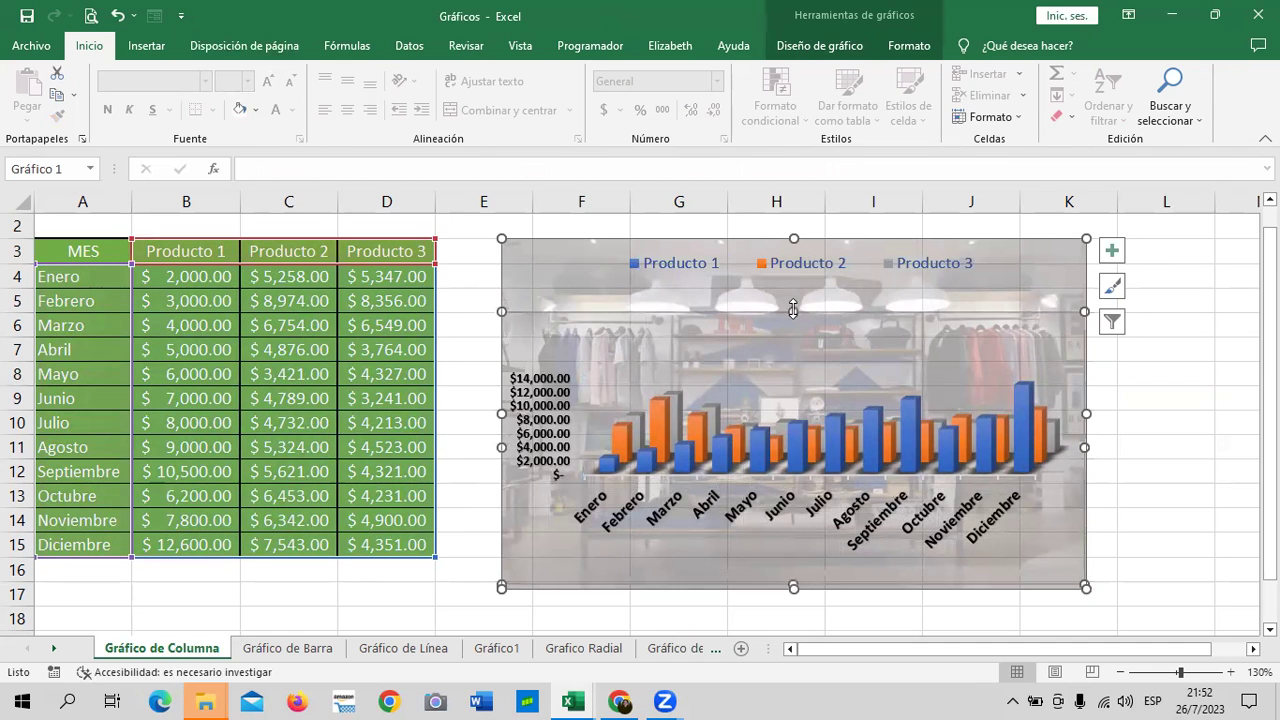
{"action": "left_click_drag", "start_coordinate": [793, 310], "coordinate": [794, 286]}
{"action": "left_click", "coordinate": [1188, 403]}
{"action": "left_click", "coordinate": [1025, 540]}
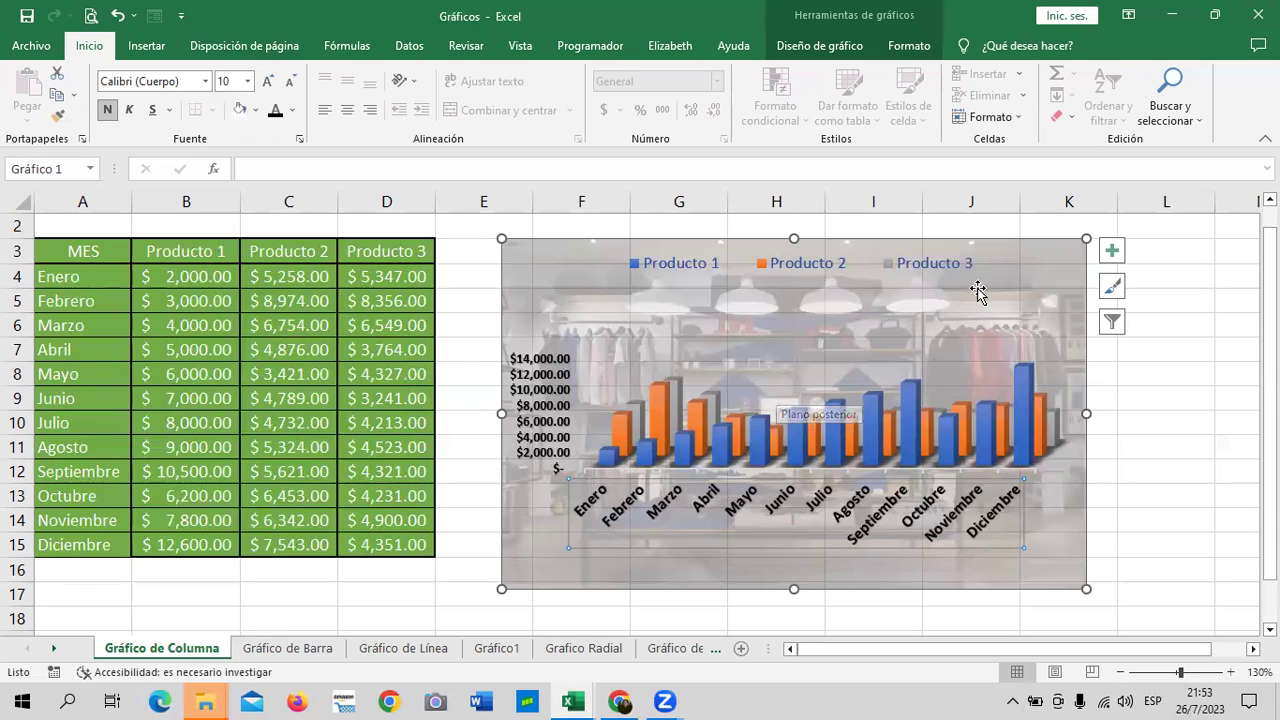
{"action": "left_click", "coordinate": [1157, 440]}
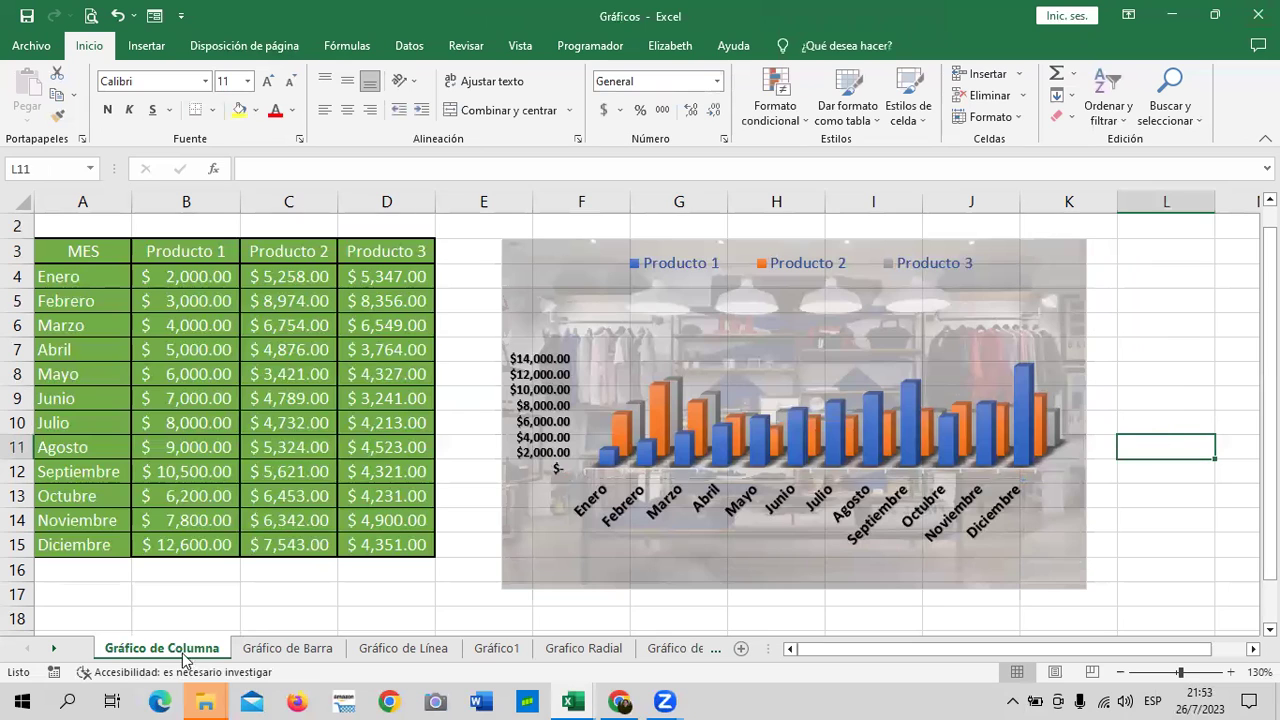
{"action": "left_click", "coordinate": [307, 650]}
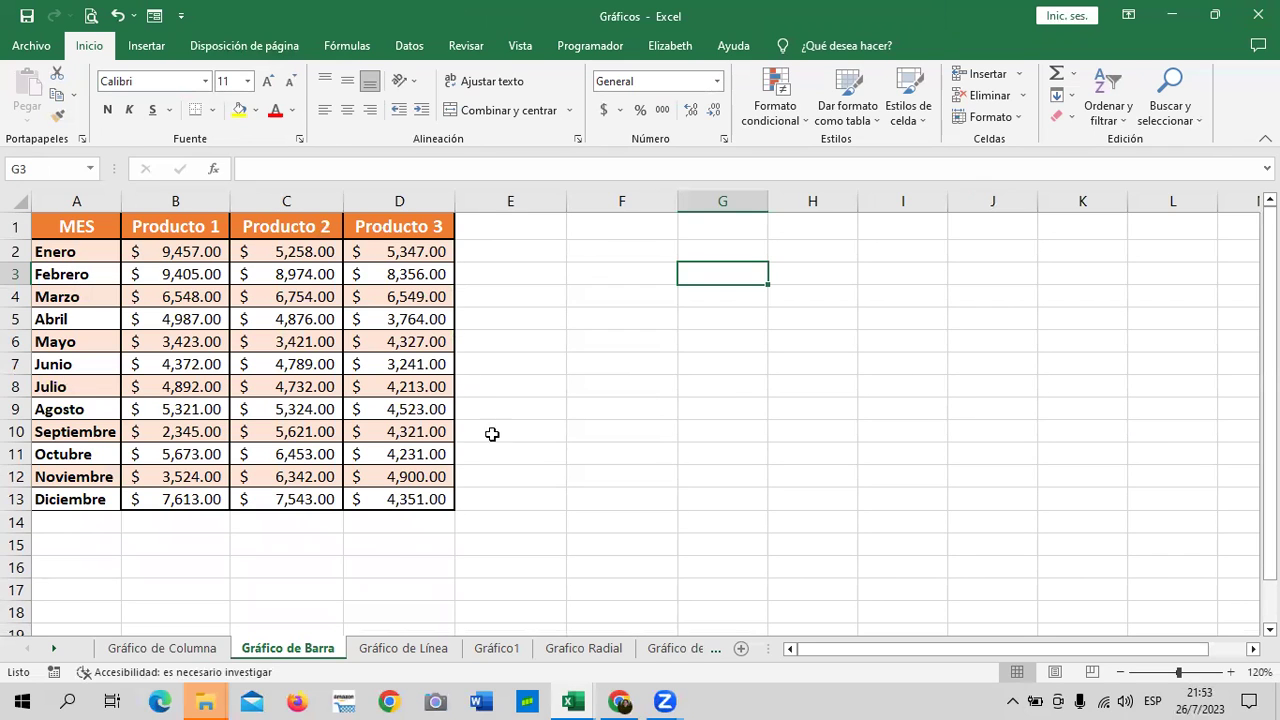
{"action": "left_click", "coordinate": [415, 652]}
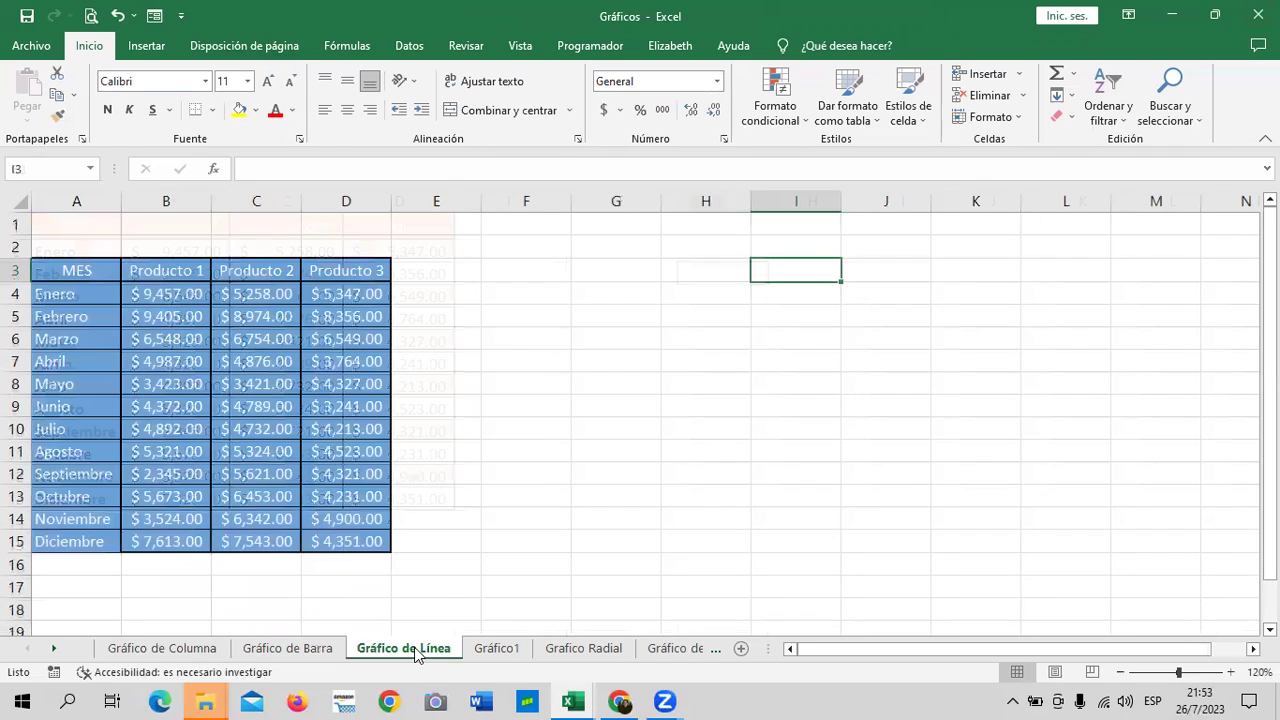
{"action": "left_click", "coordinate": [649, 391]}
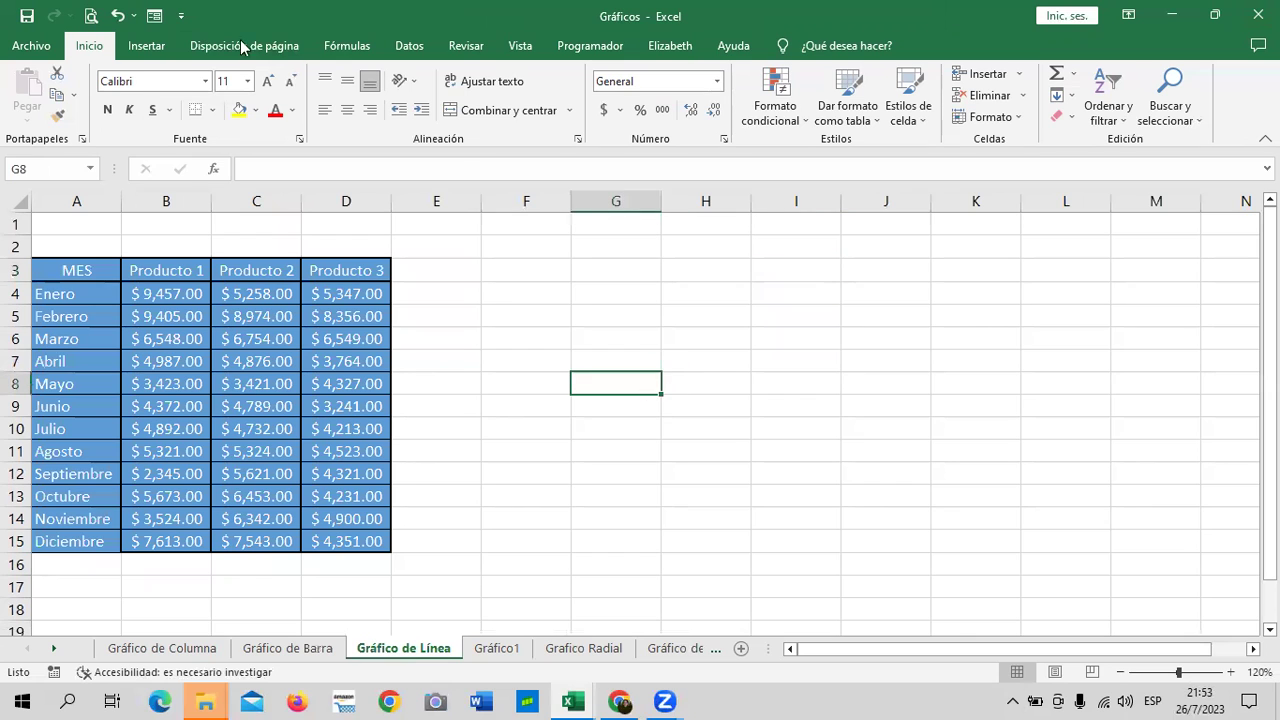
{"action": "left_click", "coordinate": [167, 48]}
{"action": "left_click", "coordinate": [520, 108]}
{"action": "left_click", "coordinate": [640, 403]}
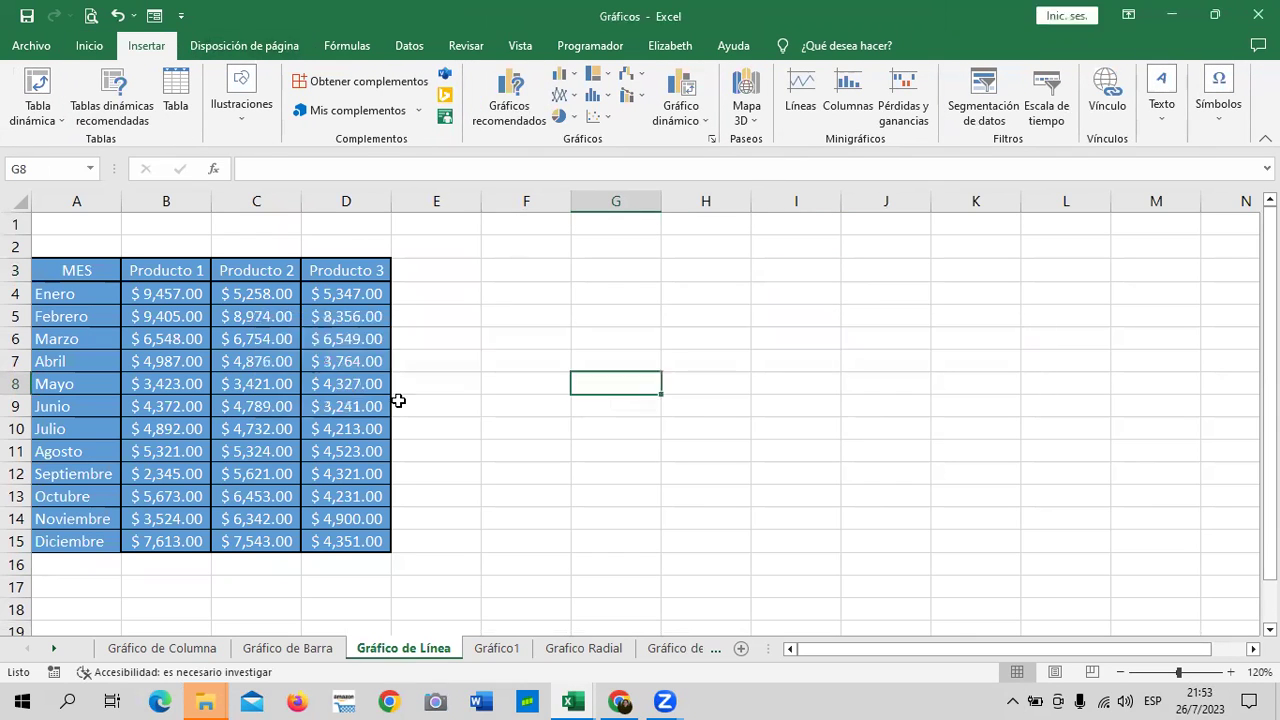
{"action": "left_click", "coordinate": [258, 380]}
{"action": "left_click", "coordinate": [510, 103]}
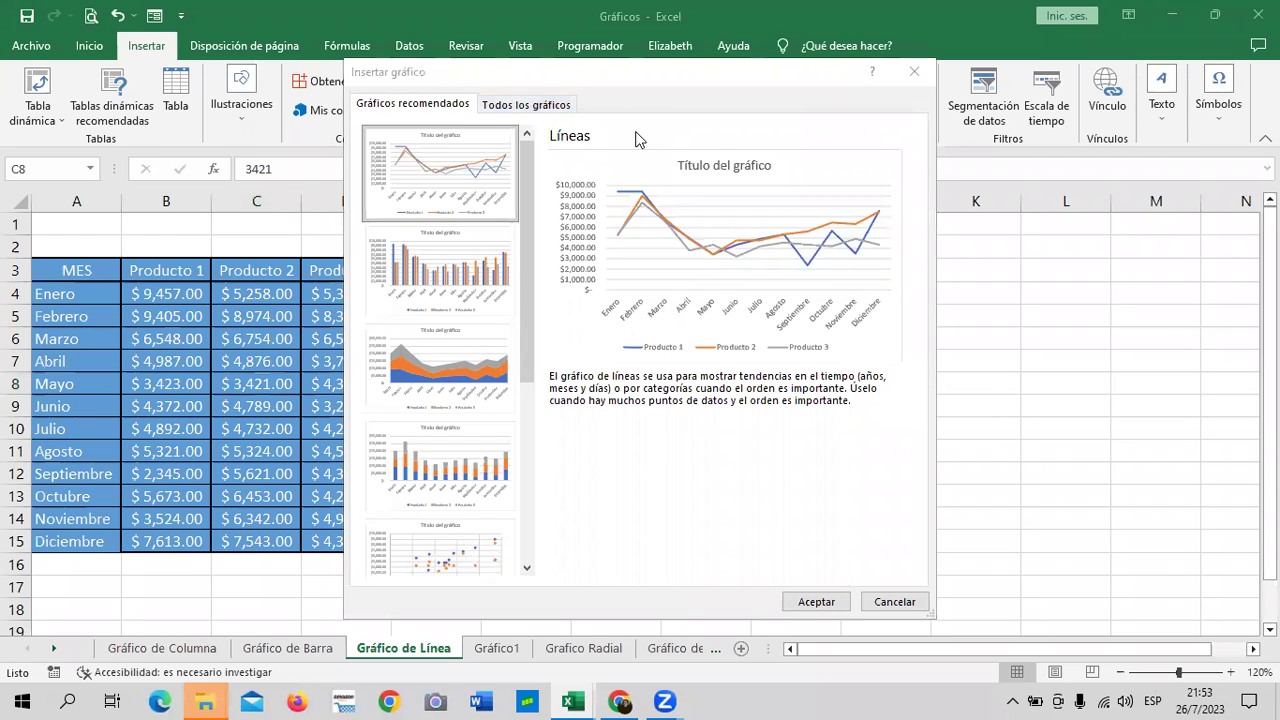
{"action": "left_click", "coordinate": [914, 72]}
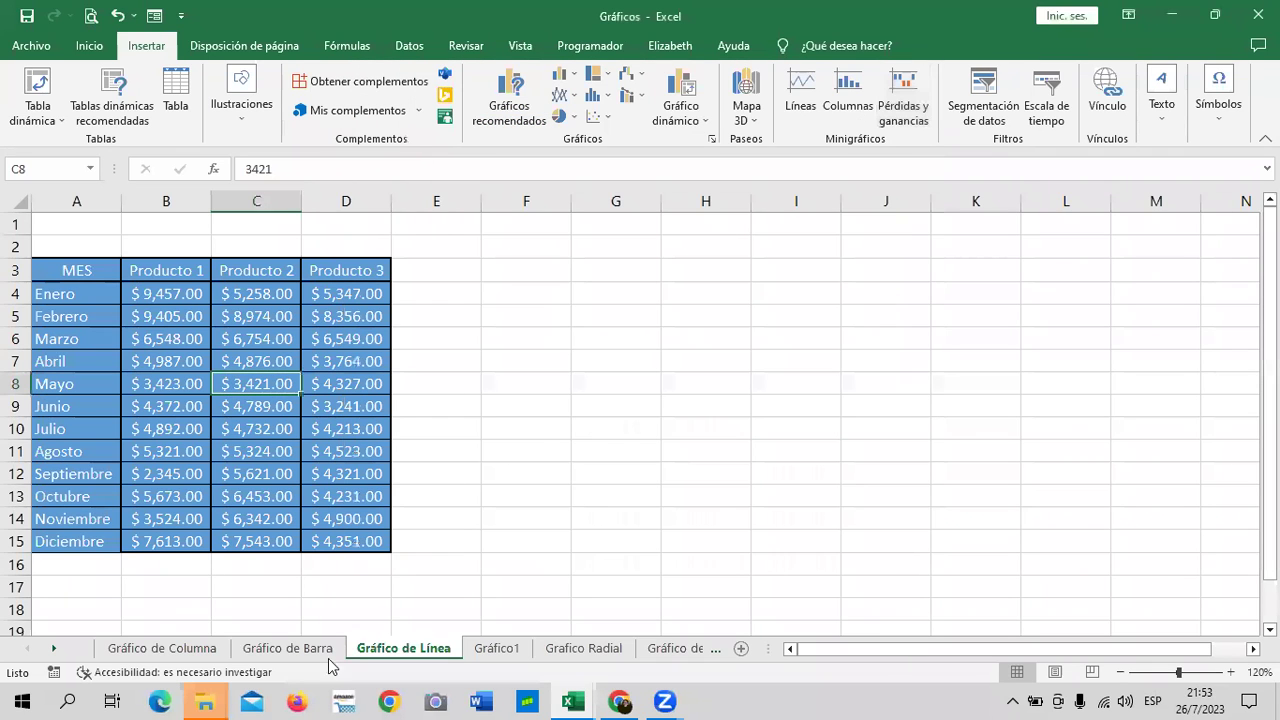
{"action": "left_click", "coordinate": [162, 648]}
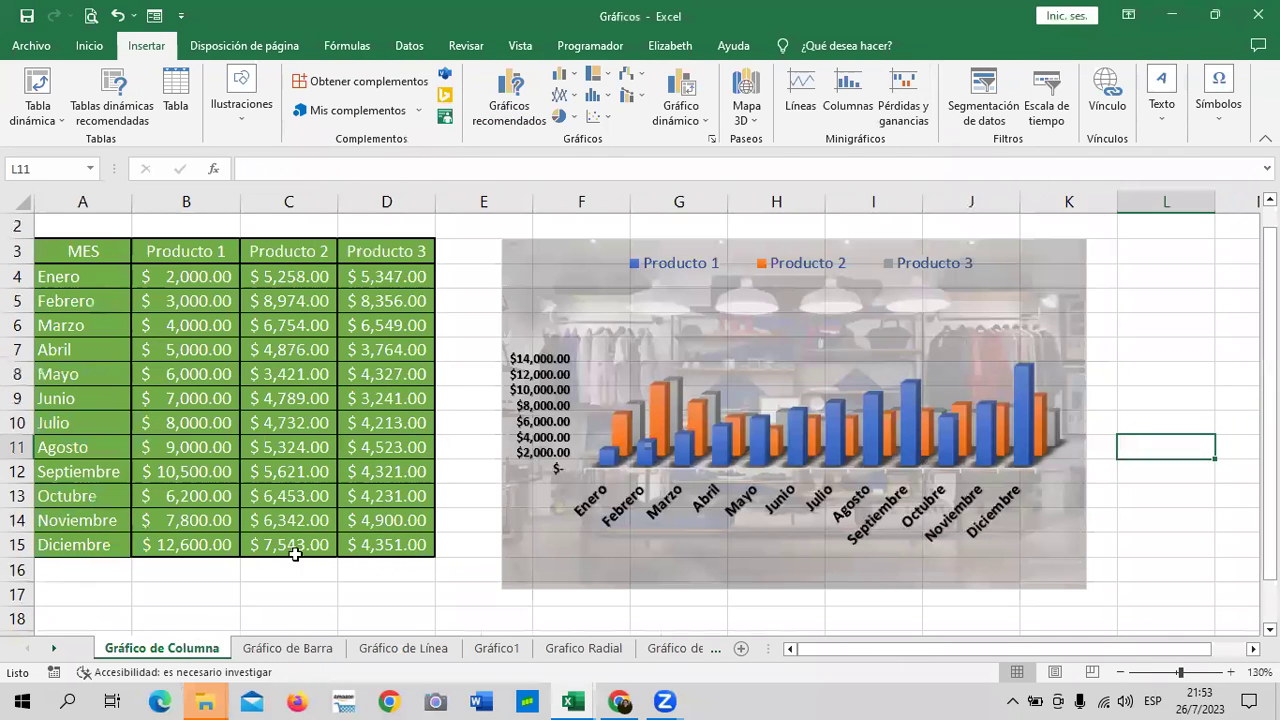
{"action": "left_click", "coordinate": [1017, 283]}
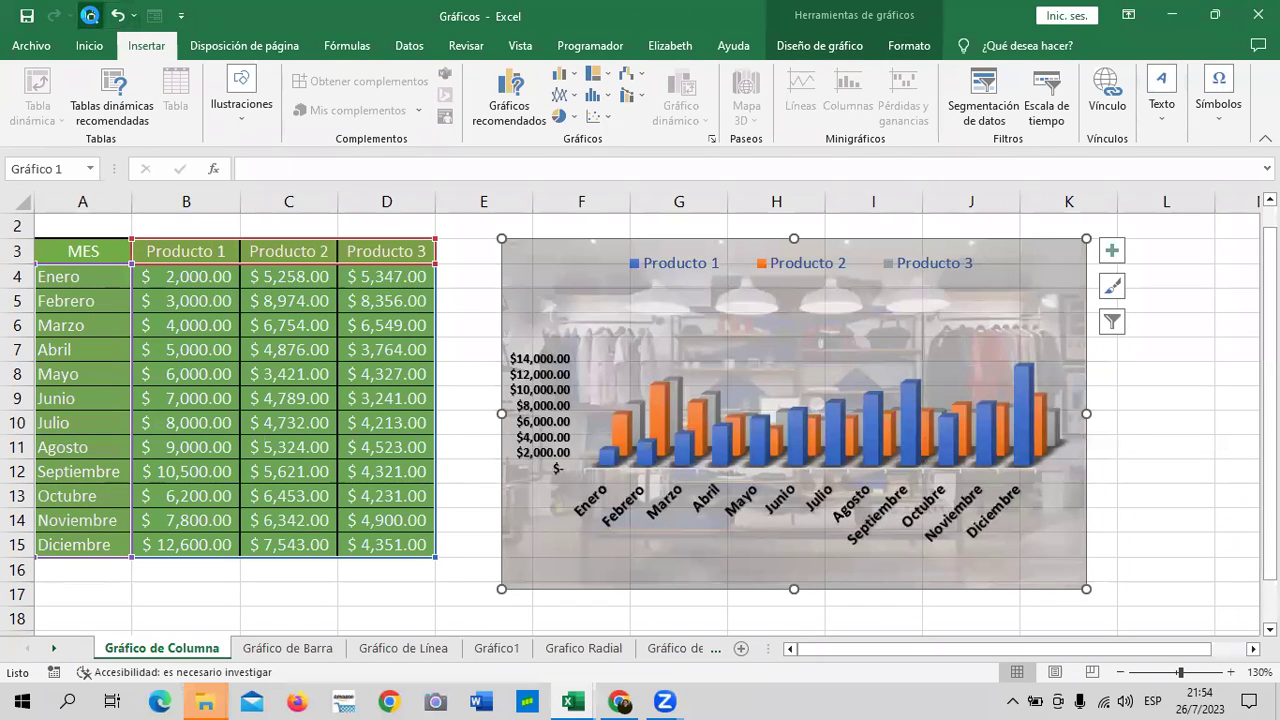
{"action": "left_click", "coordinate": [91, 16]}
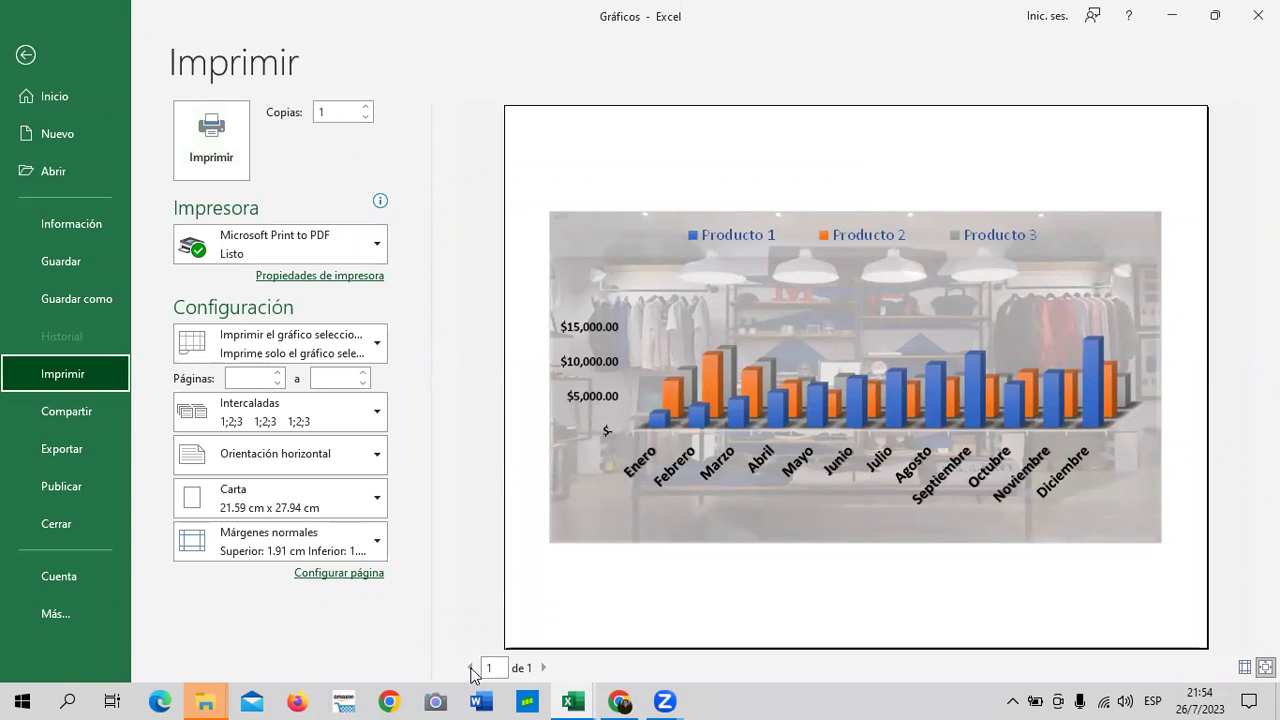
{"action": "left_click", "coordinate": [823, 184]}
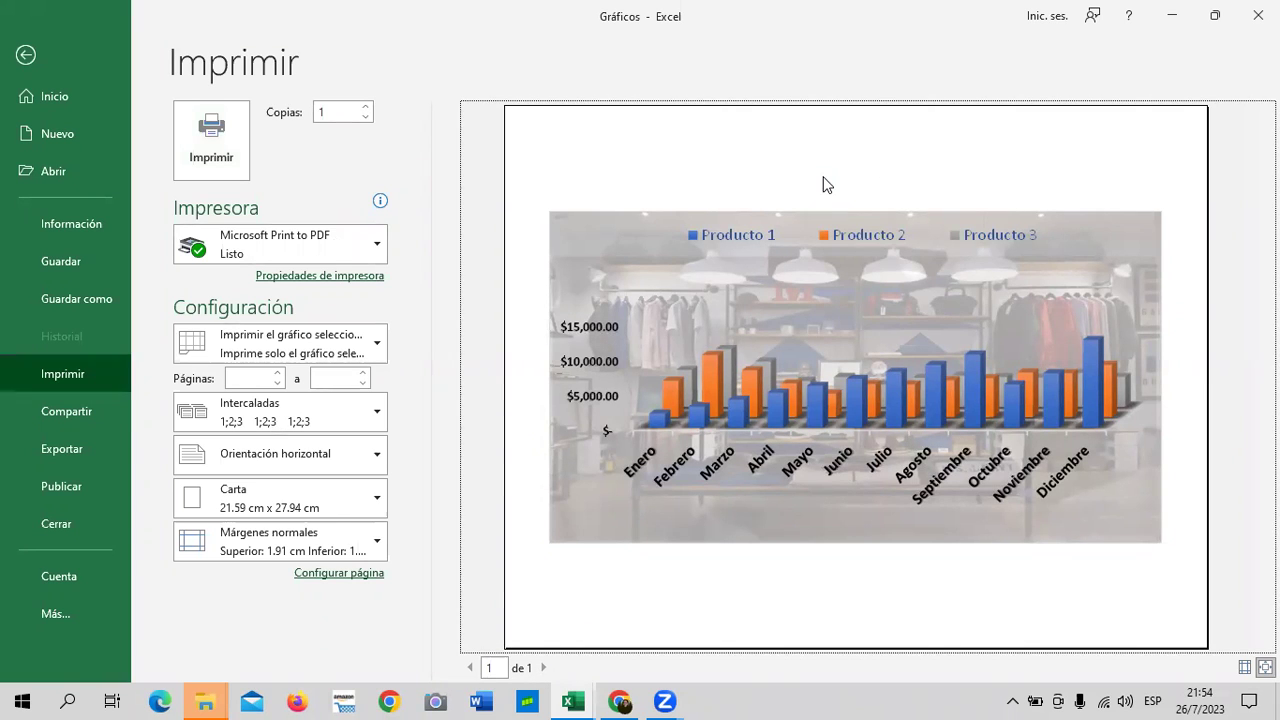
{"action": "left_click", "coordinate": [25, 55]}
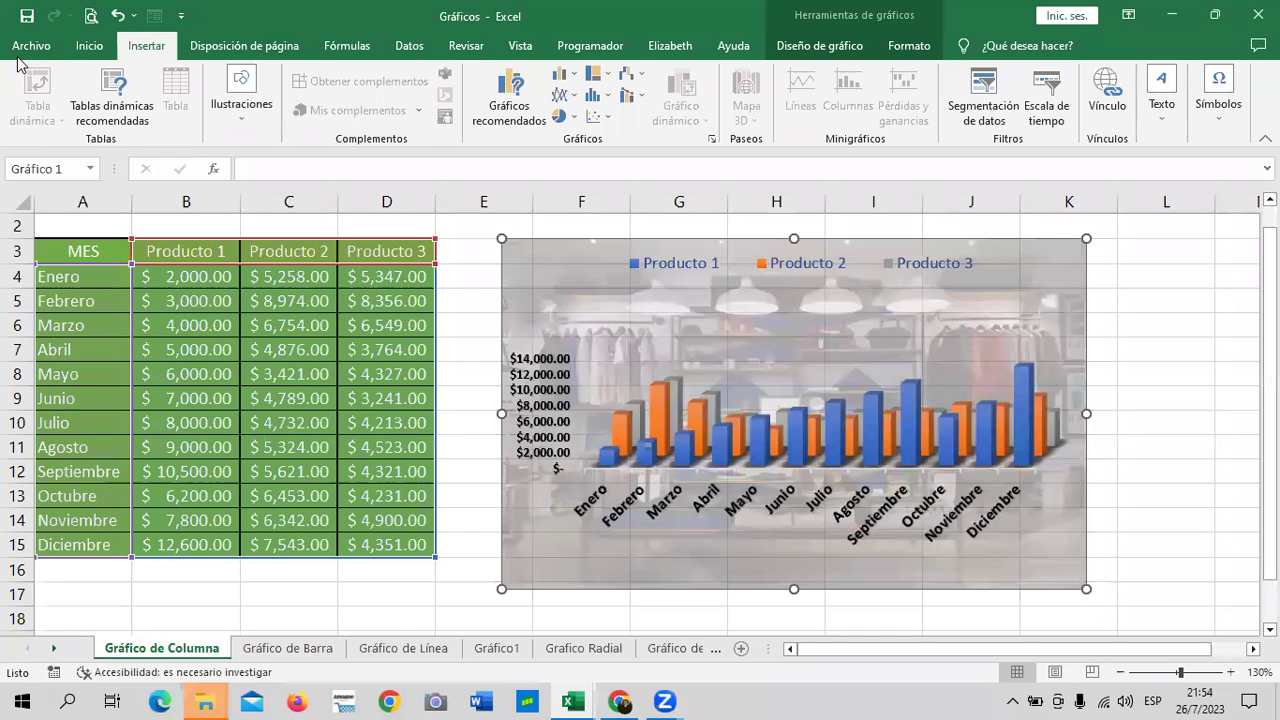
{"action": "left_click", "coordinate": [1198, 472]}
- Preview the worksheet printout, paging between its first and second pages
{"action": "left_click_drag", "start_coordinate": [380, 616], "coordinate": [372, 594]}
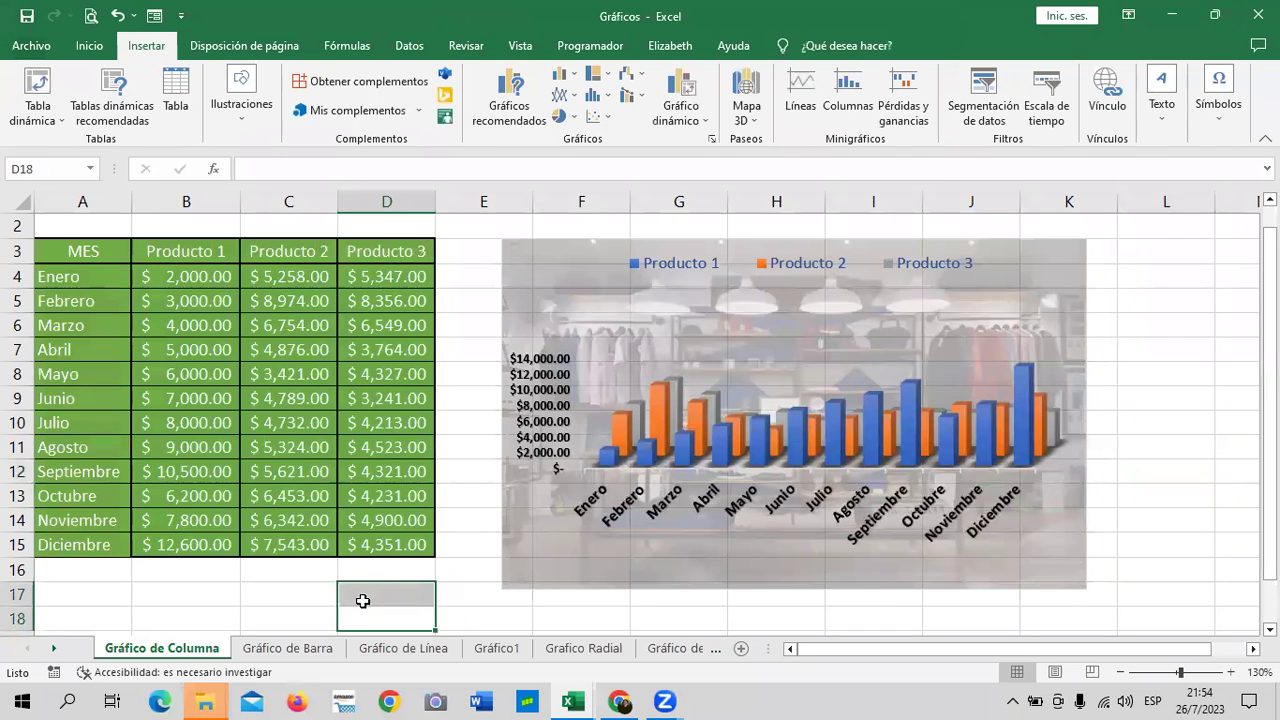
{"action": "left_click", "coordinate": [88, 15]}
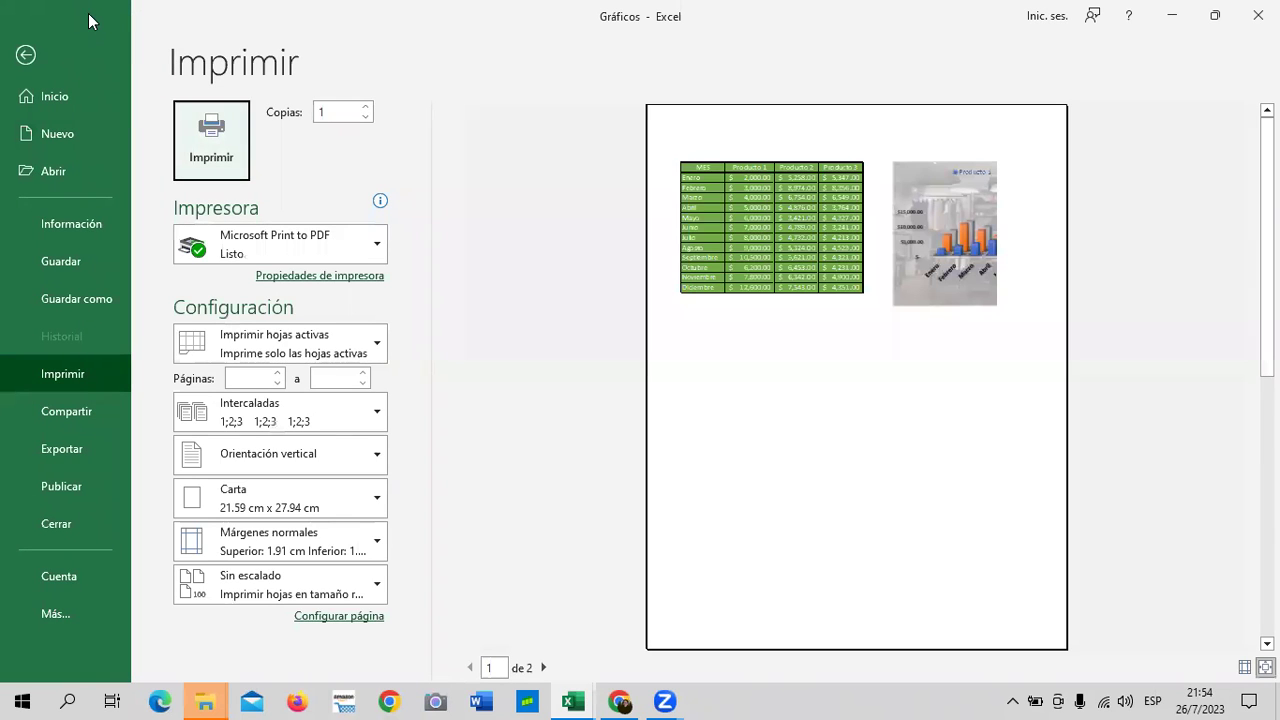
{"action": "left_click", "coordinate": [543, 667]}
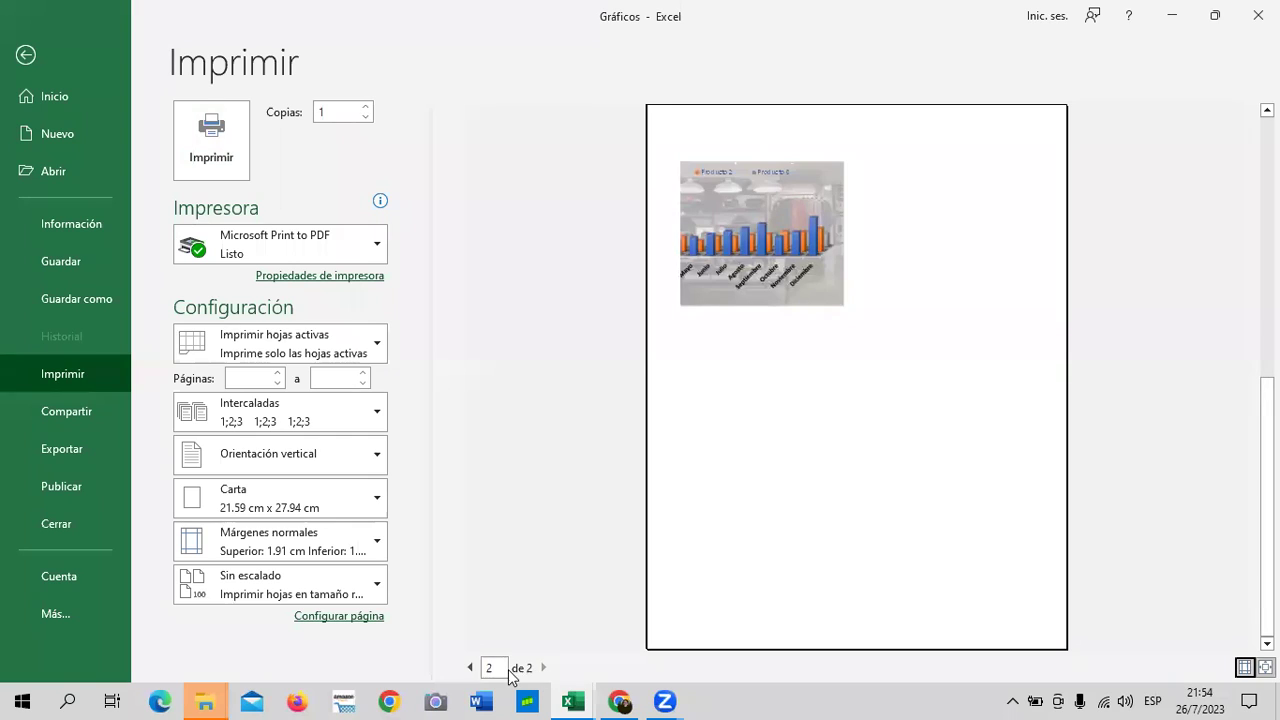
{"action": "left_click", "coordinate": [469, 667]}
{"action": "left_click", "coordinate": [543, 667]}
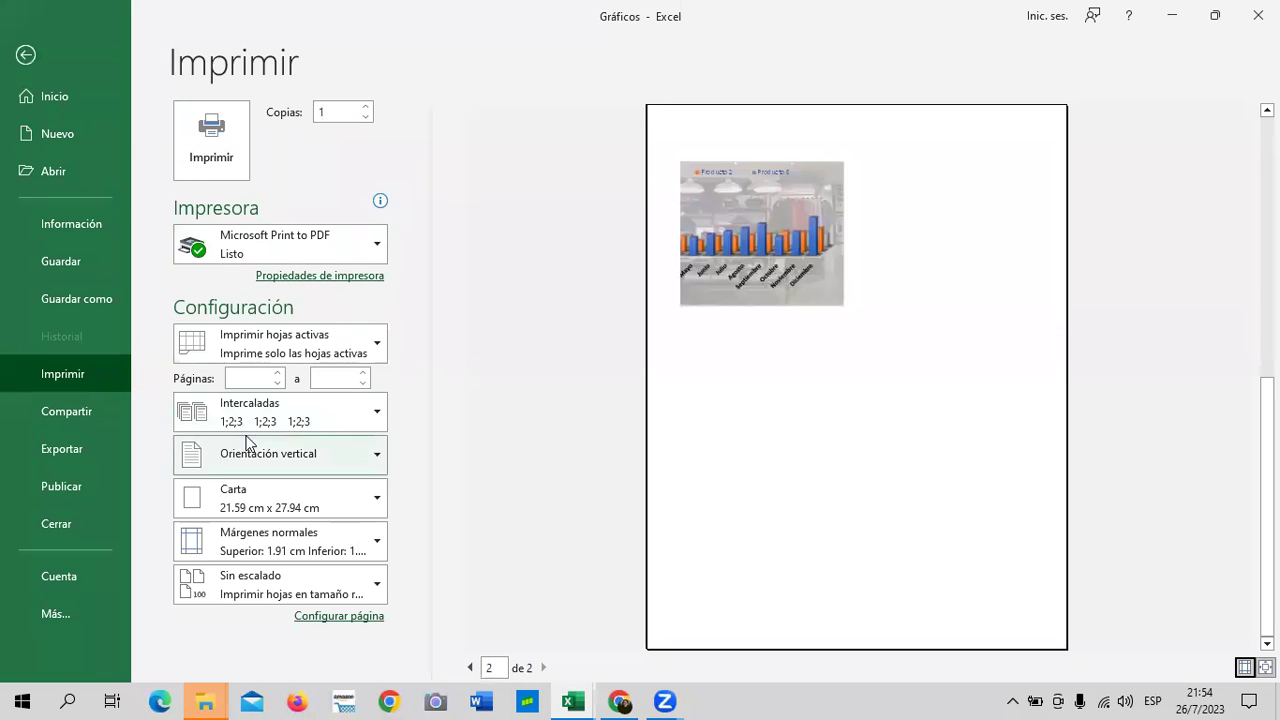
{"action": "left_click", "coordinate": [28, 53]}
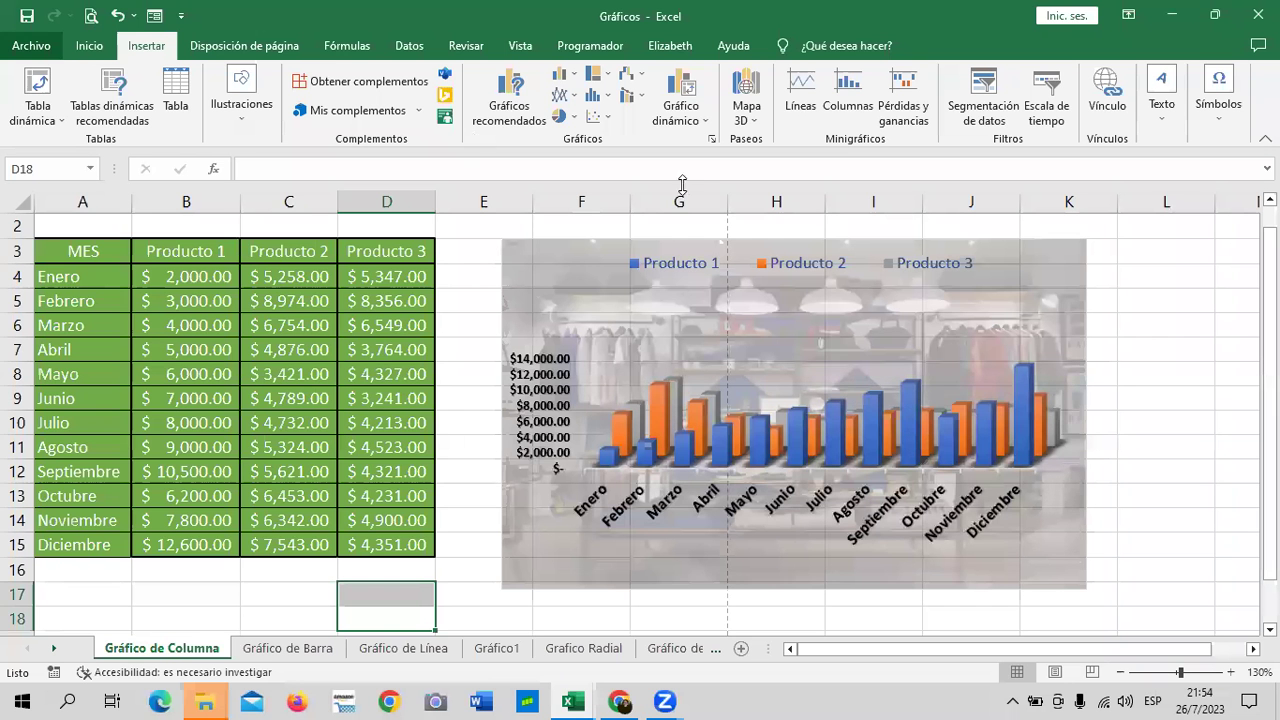
- Preview the column chart printing alone in landscape orientation, then return to the sheet
{"action": "left_click", "coordinate": [1134, 366]}
{"action": "left_click", "coordinate": [1053, 288]}
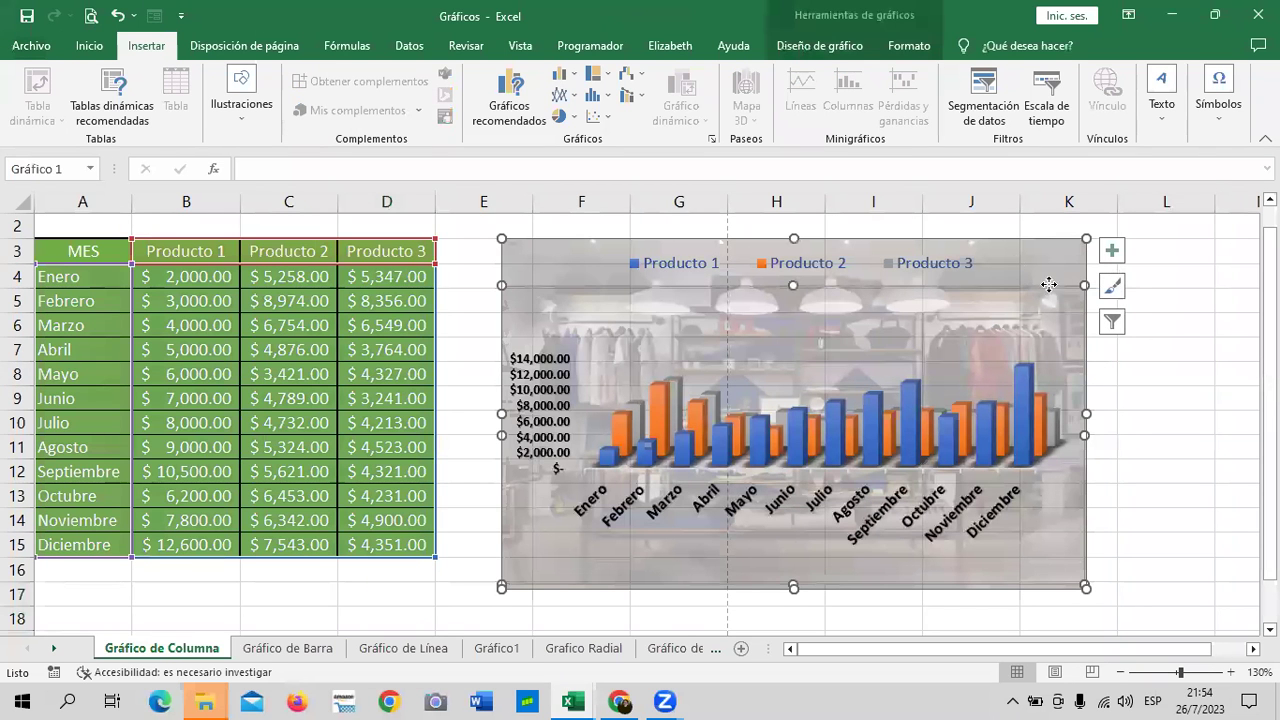
{"action": "left_click", "coordinate": [91, 15]}
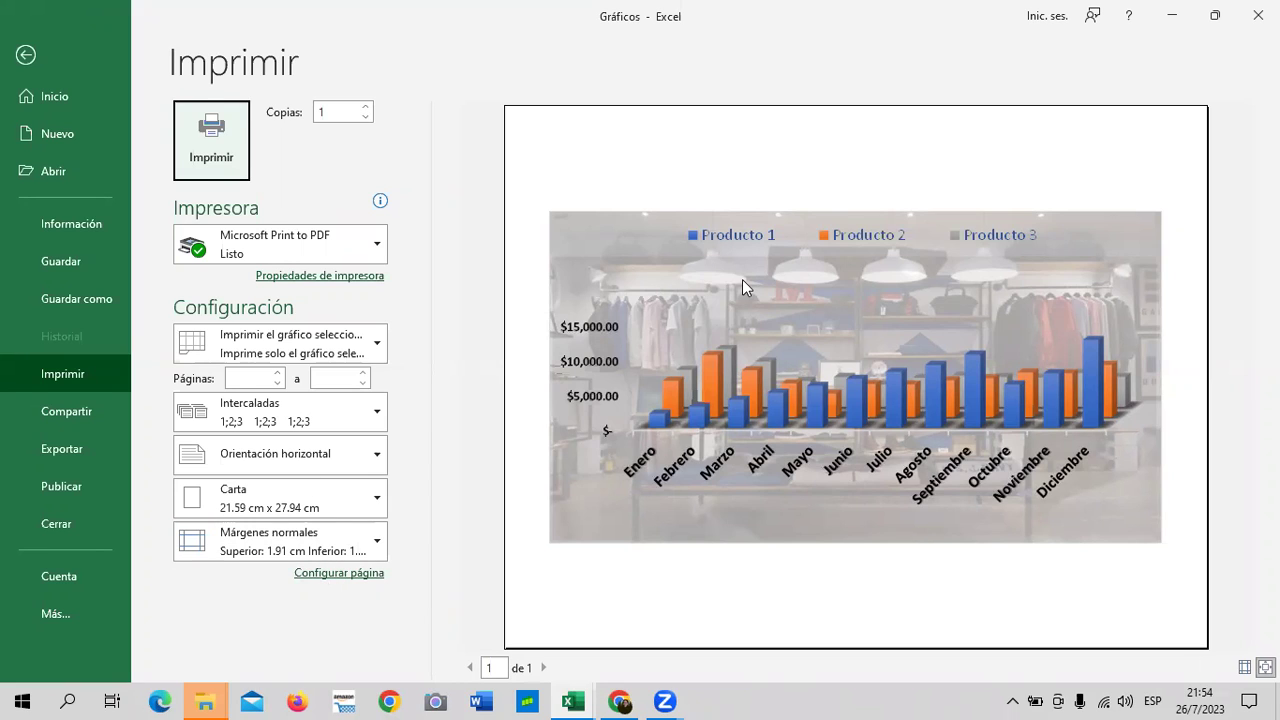
{"action": "left_click", "coordinate": [374, 456]}
{"action": "left_click", "coordinate": [343, 539]}
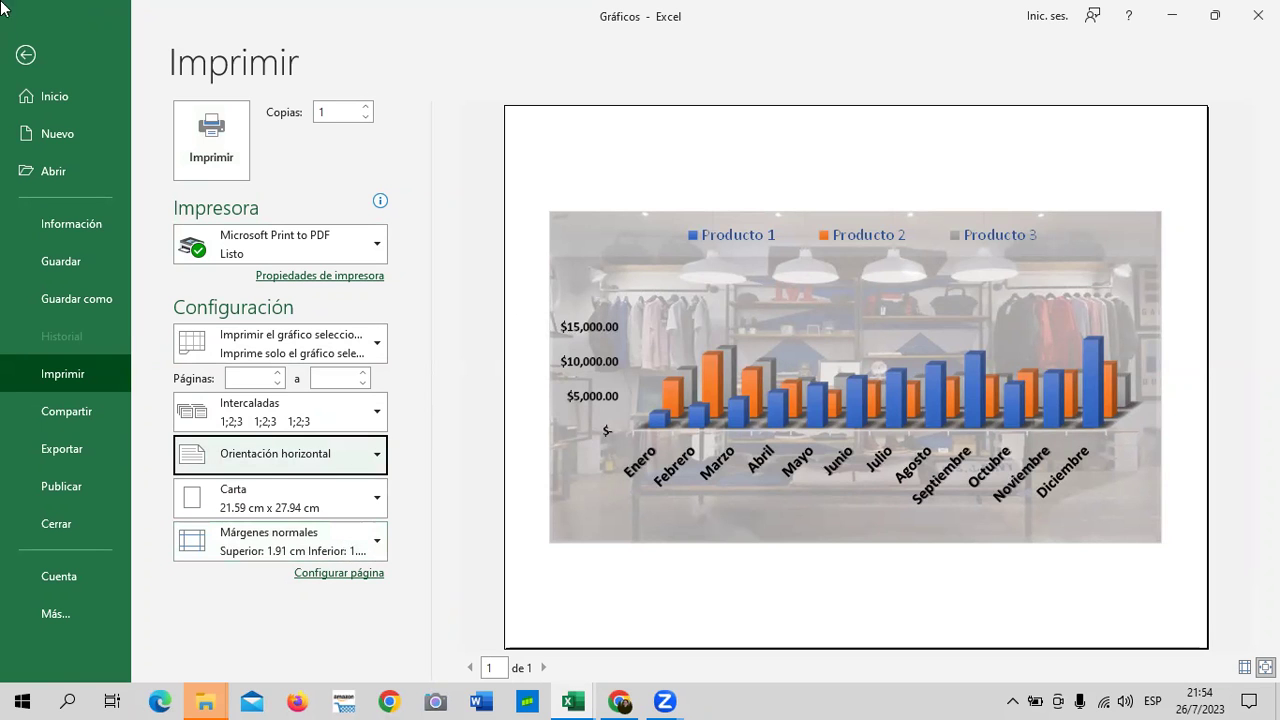
{"action": "left_click", "coordinate": [25, 55]}
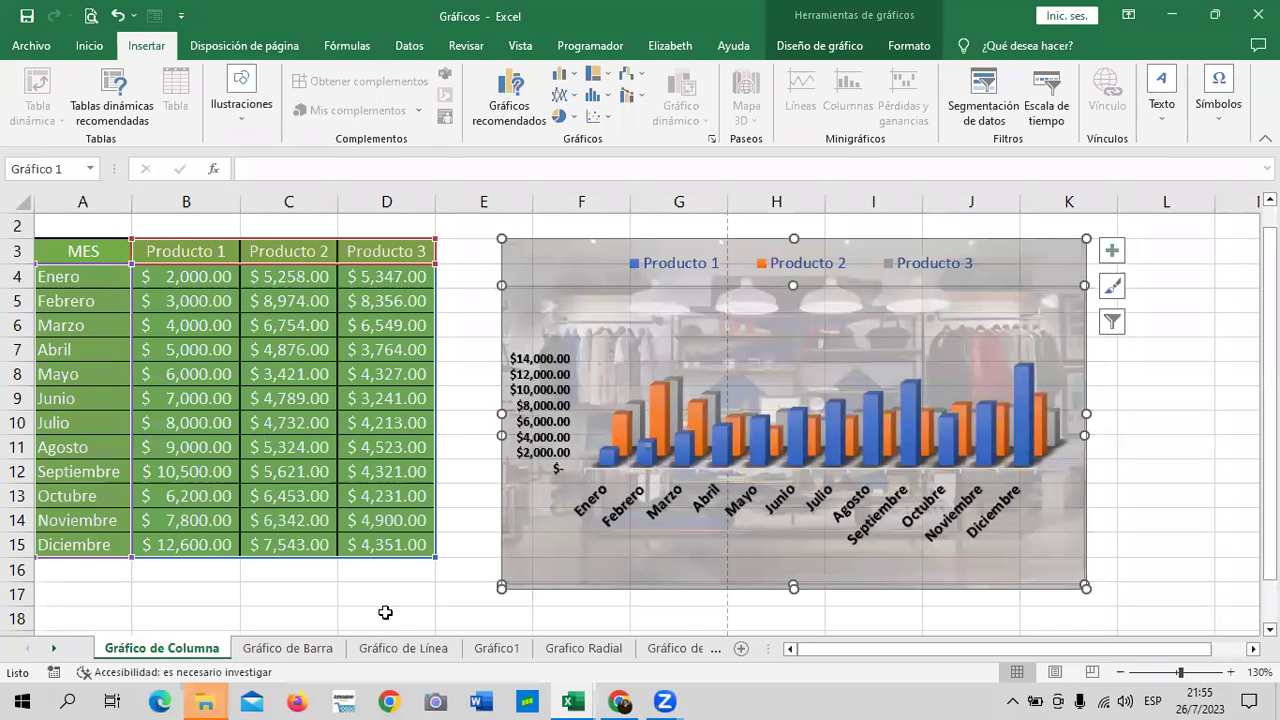
{"action": "left_click", "coordinate": [497, 648]}
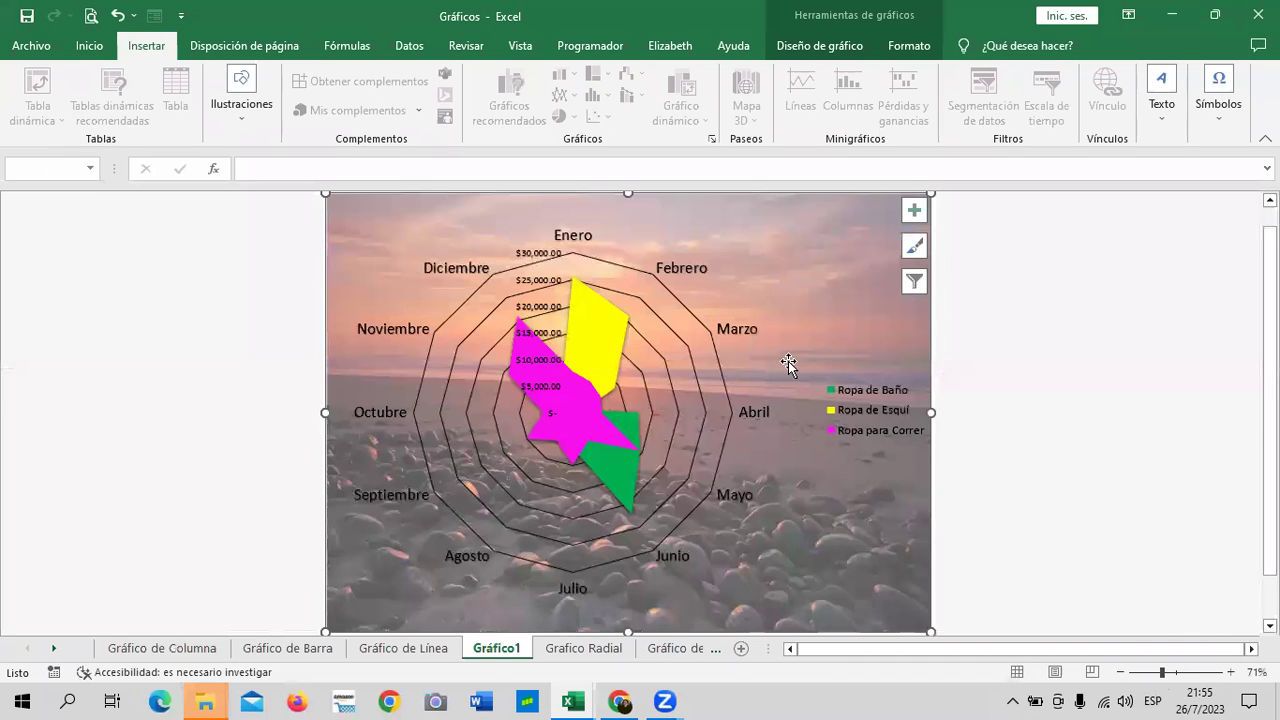
{"action": "left_click", "coordinate": [88, 15]}
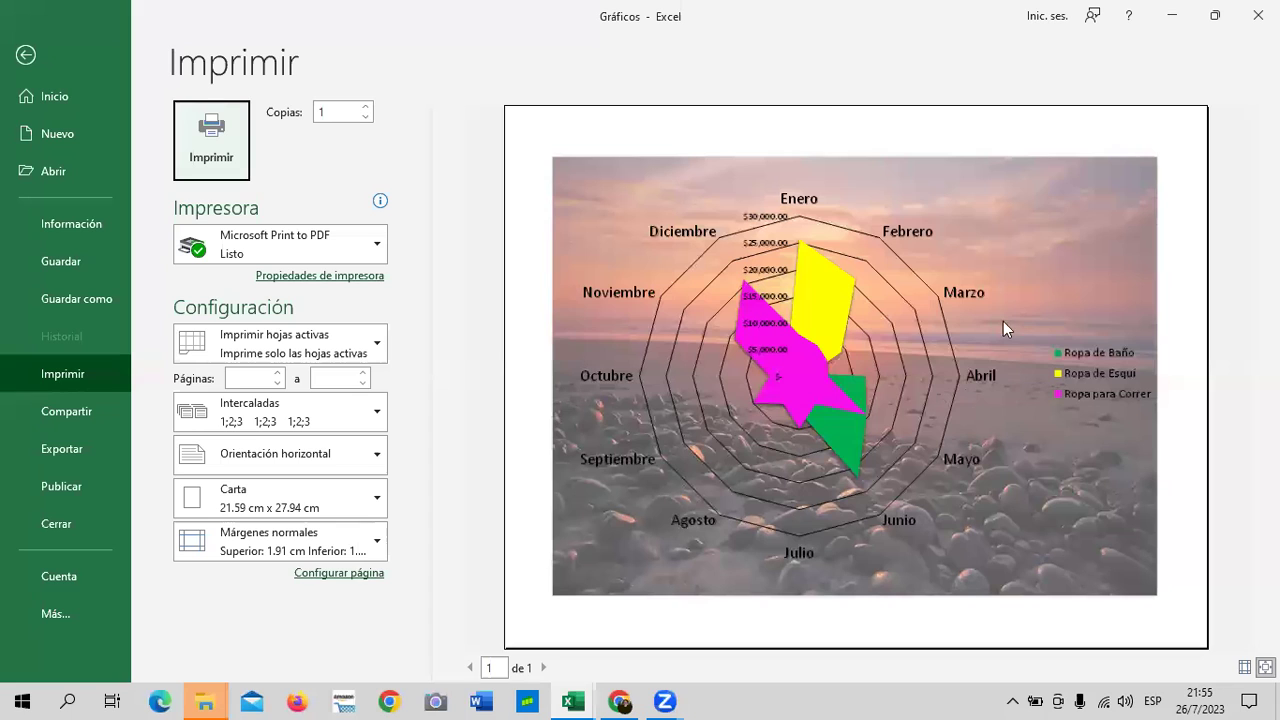
{"action": "key", "text": "Return"}
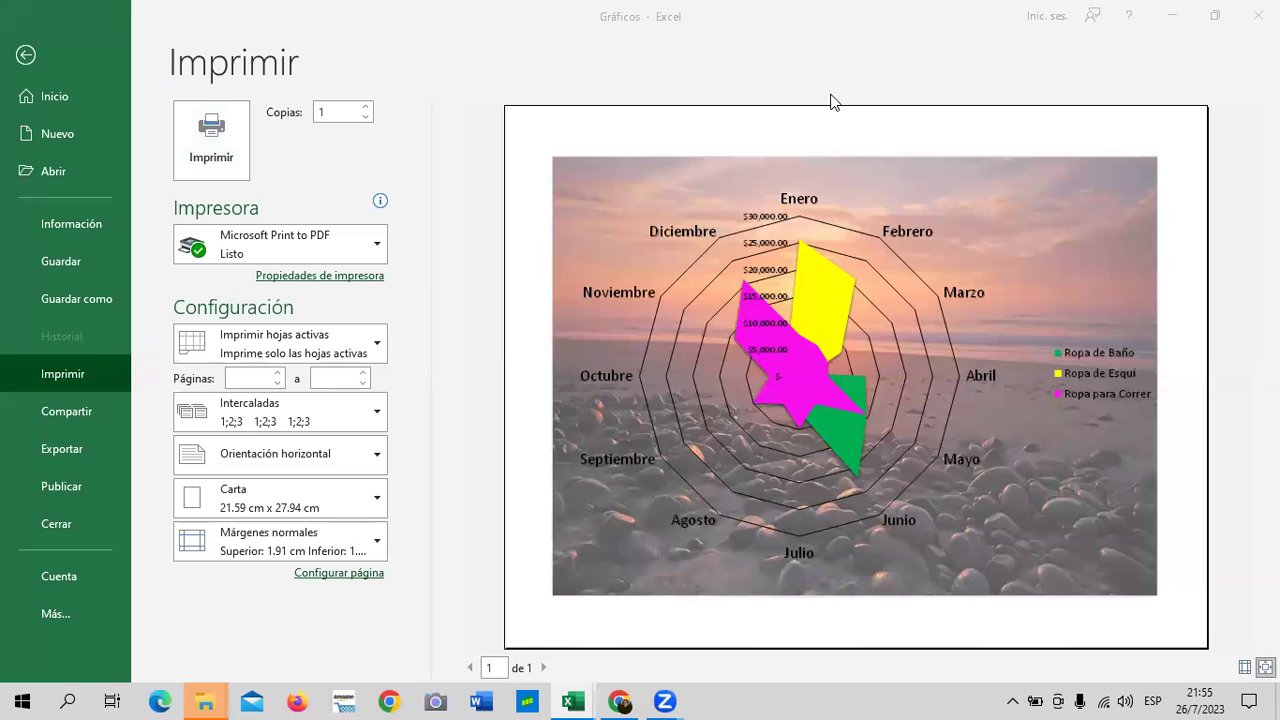
{"action": "left_click", "coordinate": [36, 54]}
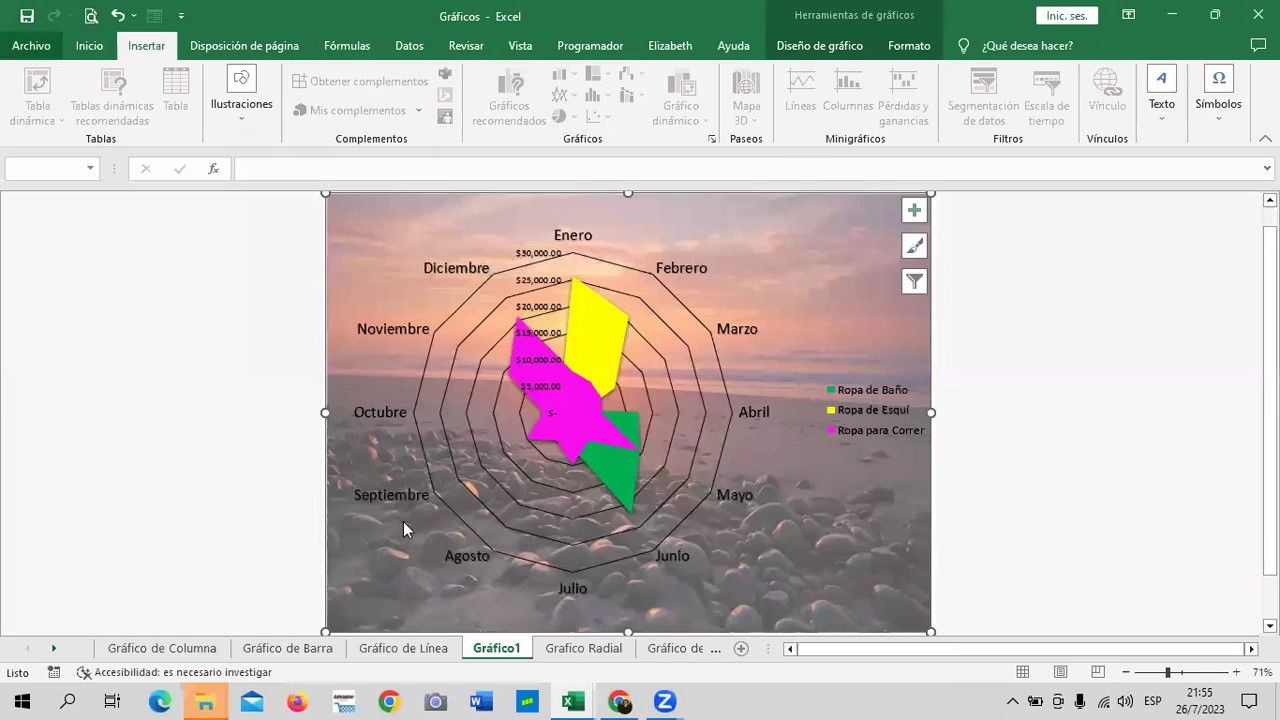
{"action": "left_click", "coordinate": [222, 650]}
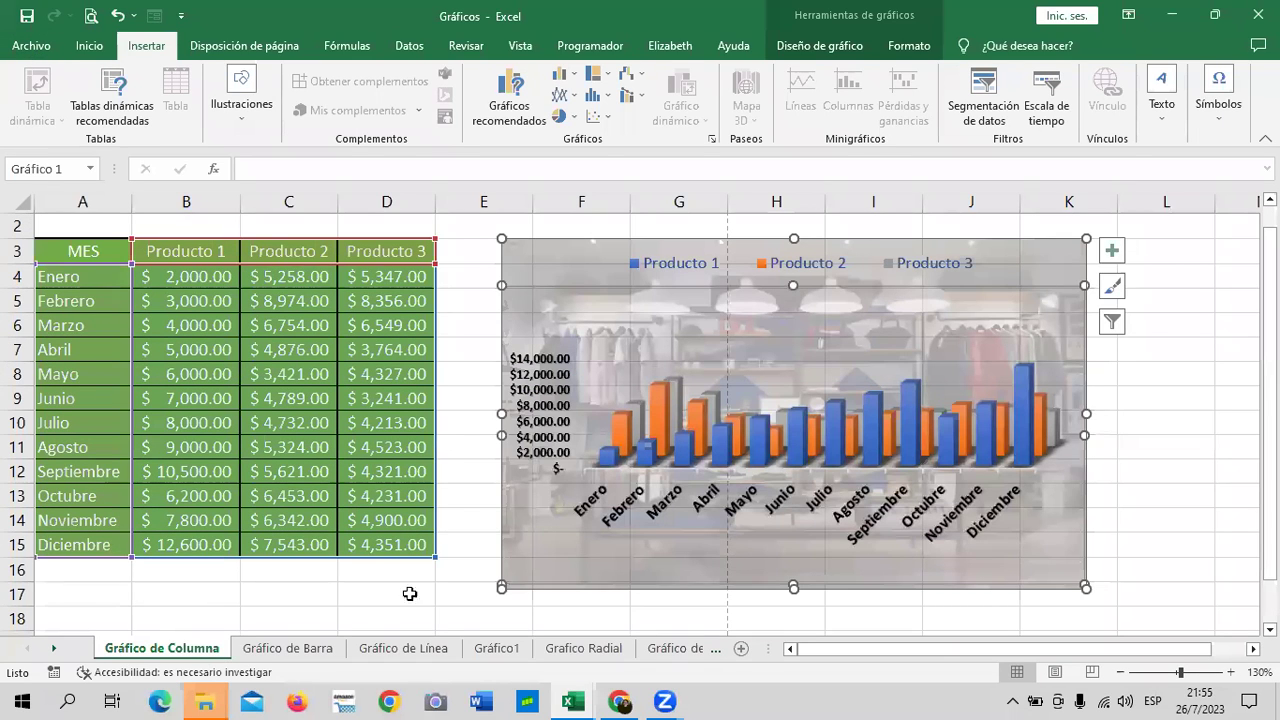
{"action": "left_click", "coordinate": [410, 594]}
{"action": "left_click", "coordinate": [274, 347]}
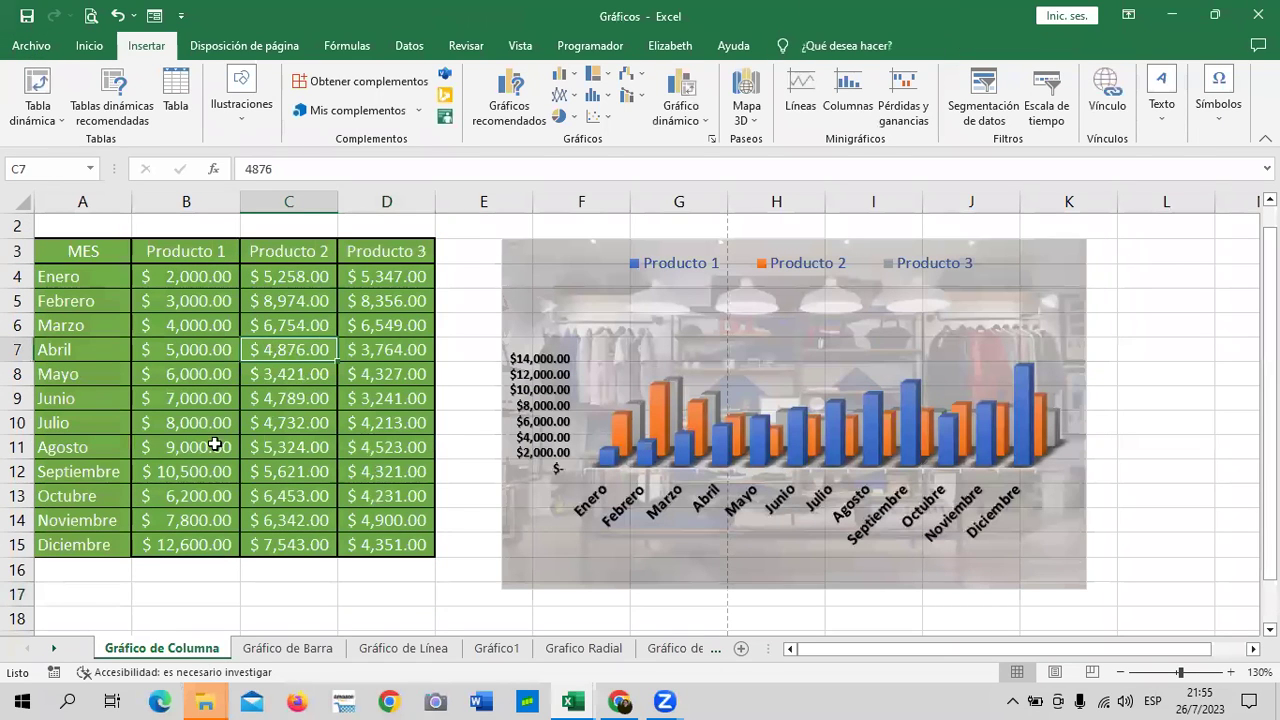
{"action": "left_click", "coordinate": [90, 16]}
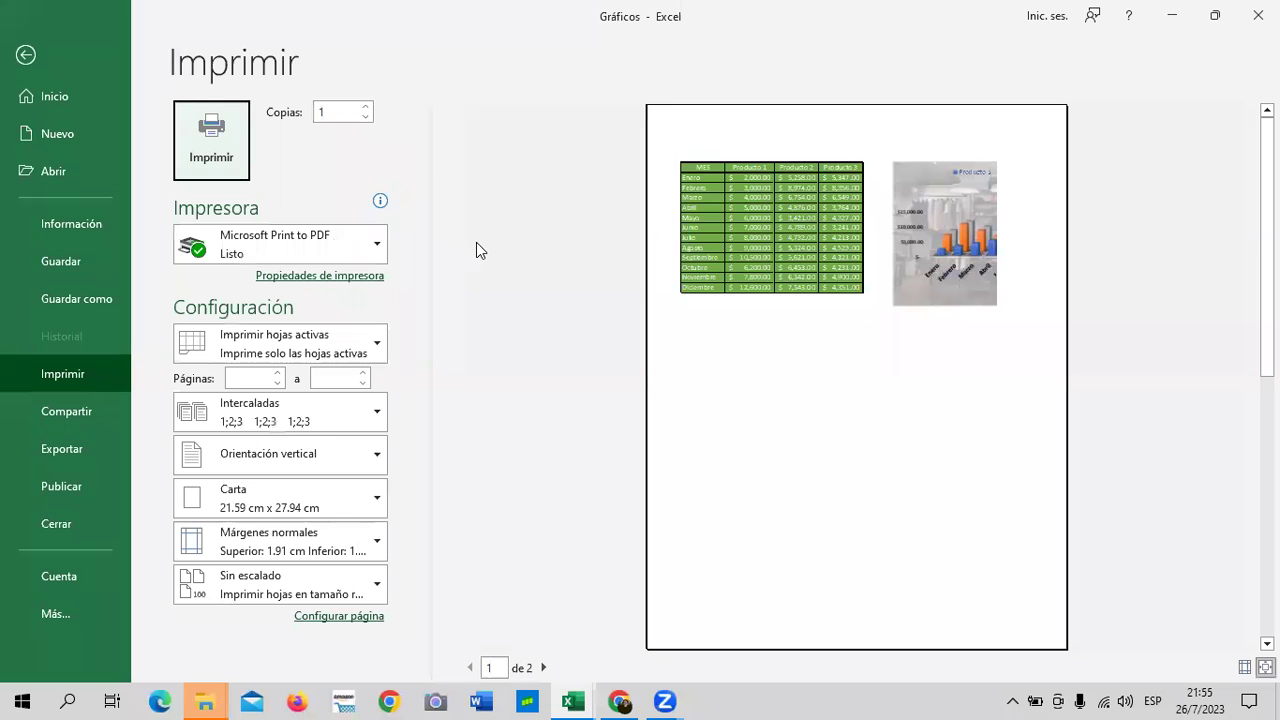
{"action": "left_click", "coordinate": [982, 199]}
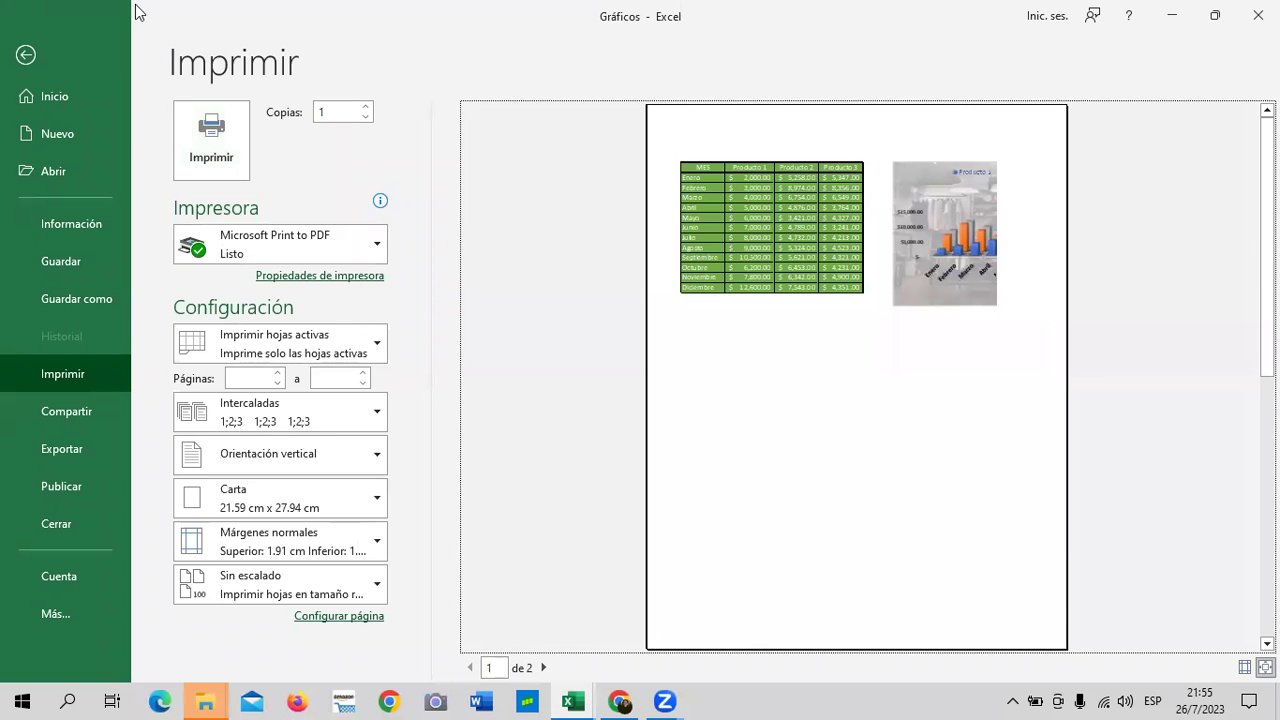
{"action": "left_click", "coordinate": [28, 54]}
{"action": "left_click", "coordinate": [675, 285]}
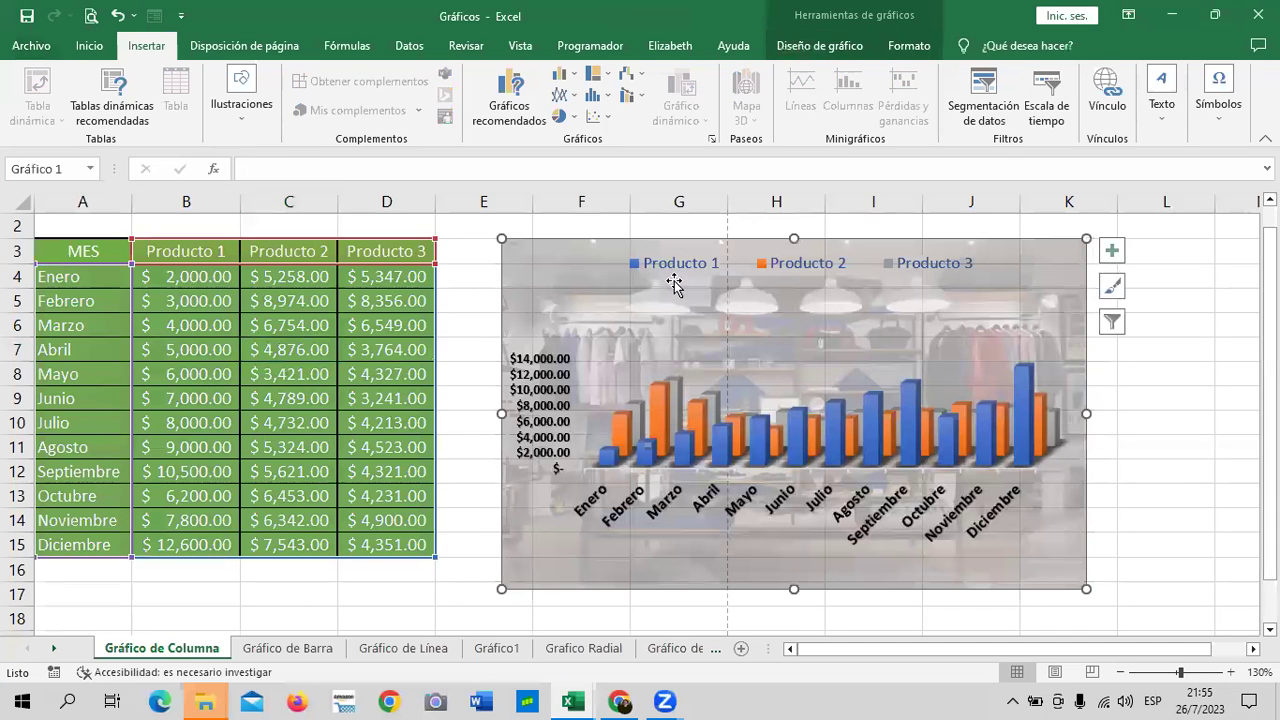
{"action": "left_click", "coordinate": [93, 17]}
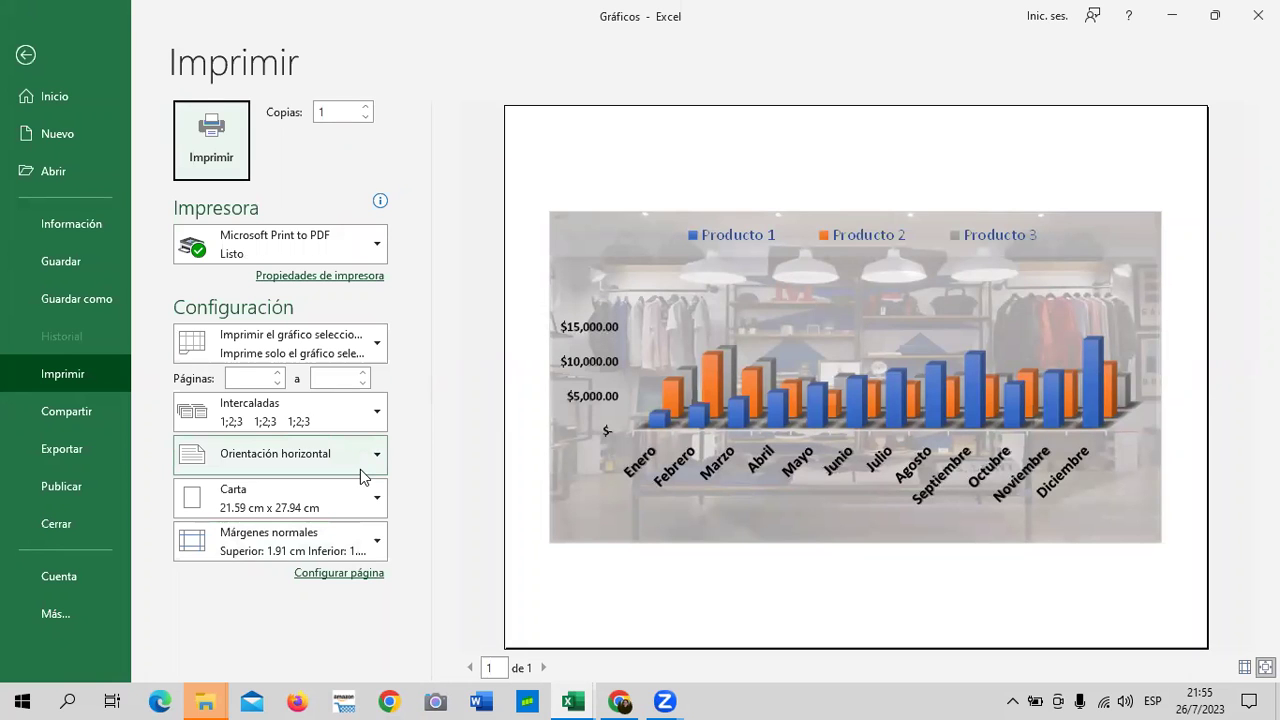
{"action": "left_click", "coordinate": [49, 55]}
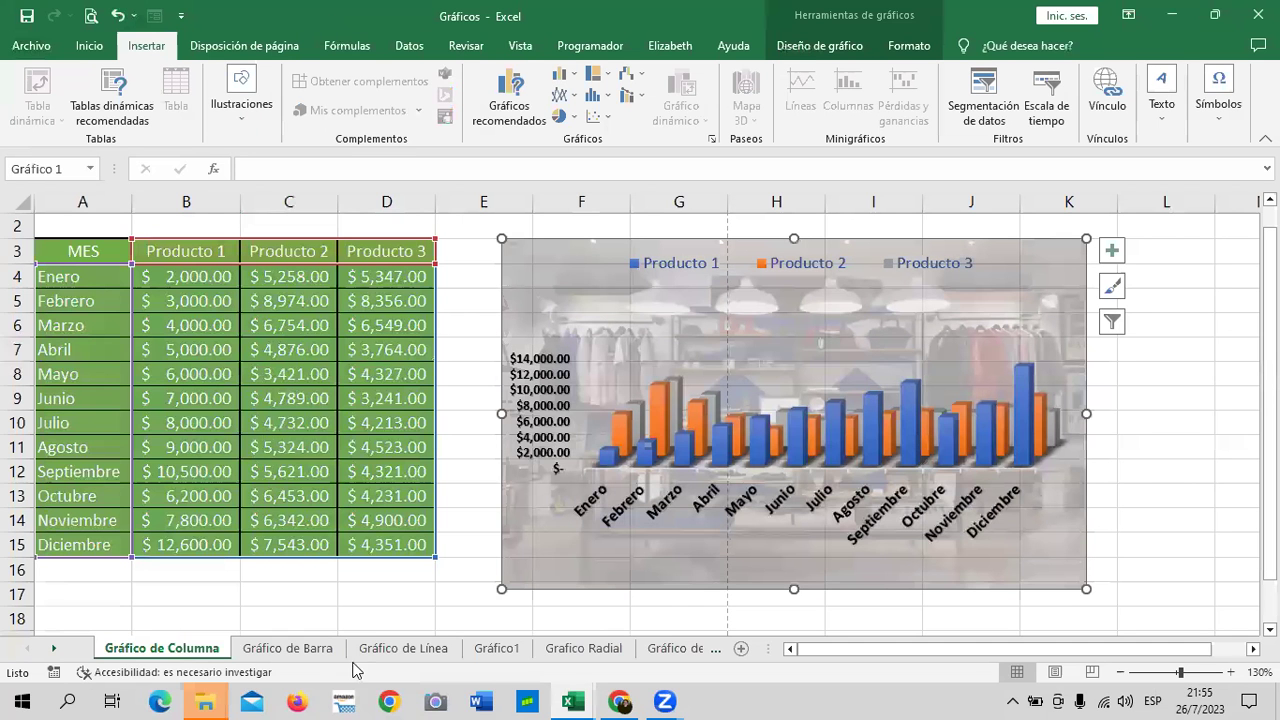
- Open the Gráfico de Línea sheet and place the selection inside its monthly sales table
{"action": "left_click", "coordinate": [430, 648]}
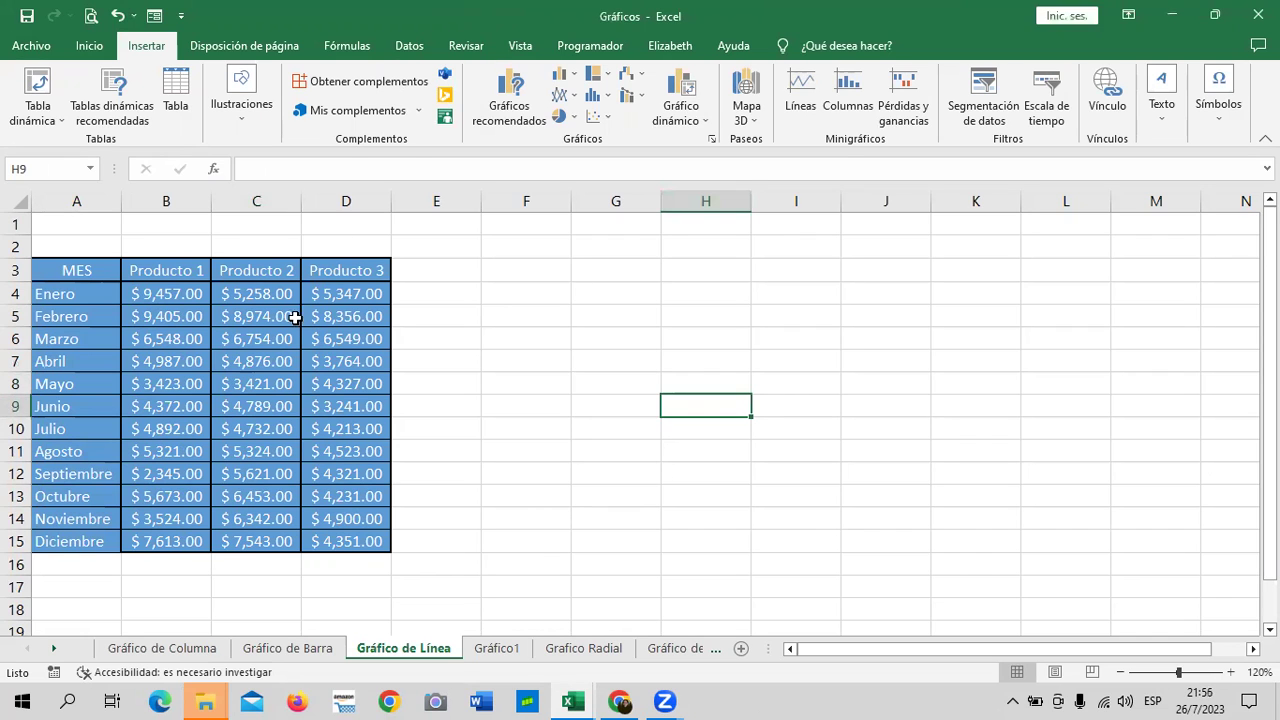
{"action": "left_click", "coordinate": [524, 90]}
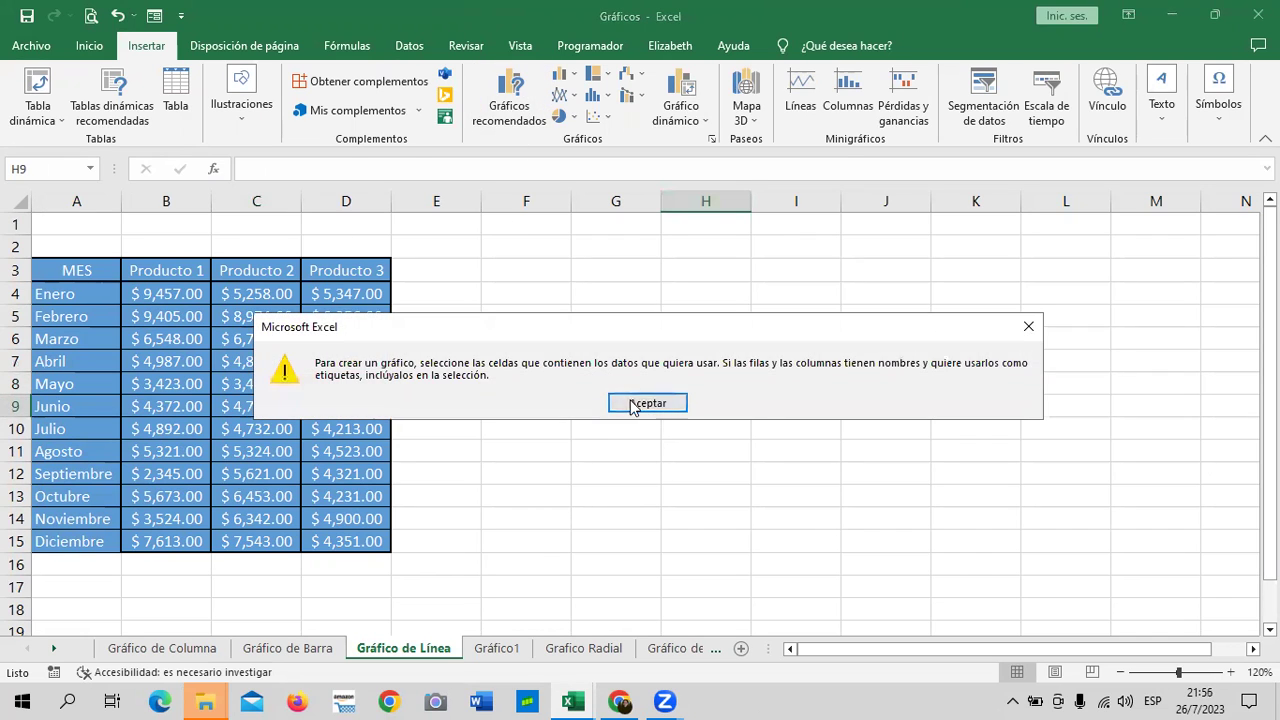
{"action": "left_click", "coordinate": [652, 404]}
{"action": "left_click", "coordinate": [237, 387]}
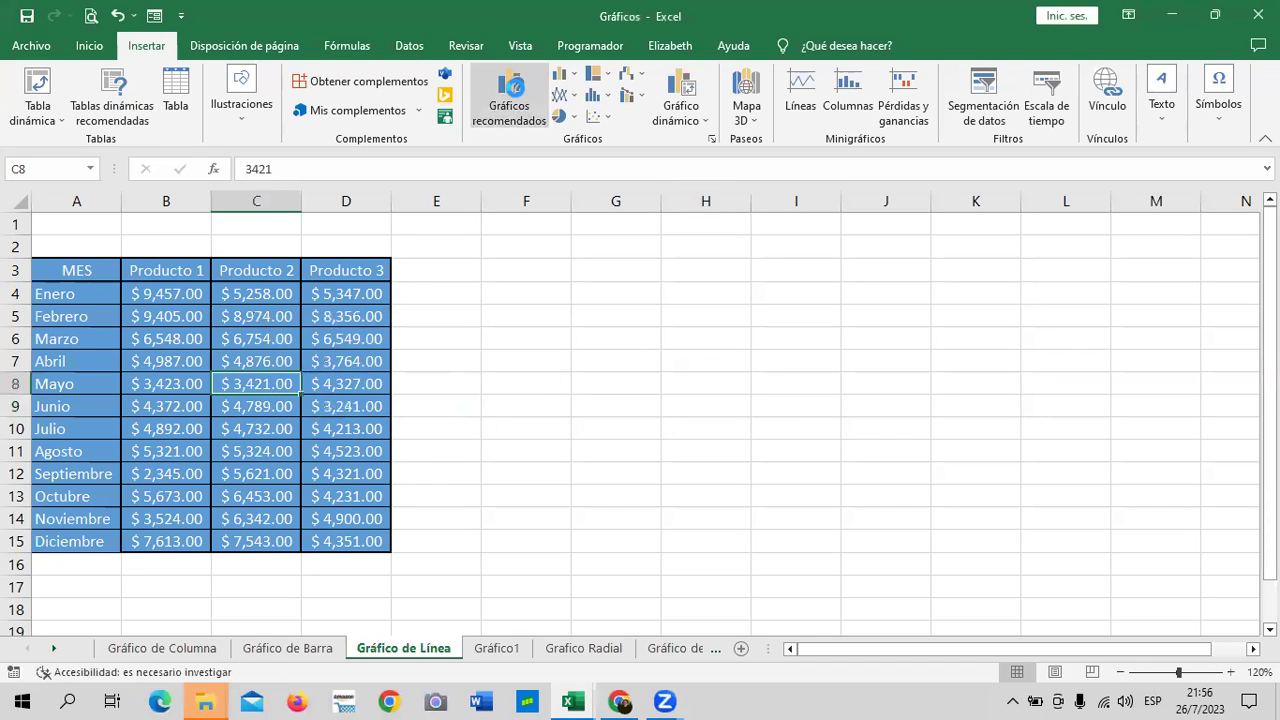
- Insert a Líneas 3D chart of Producto 1–3 monthly sales from the recommended charts
{"action": "left_click", "coordinate": [517, 93]}
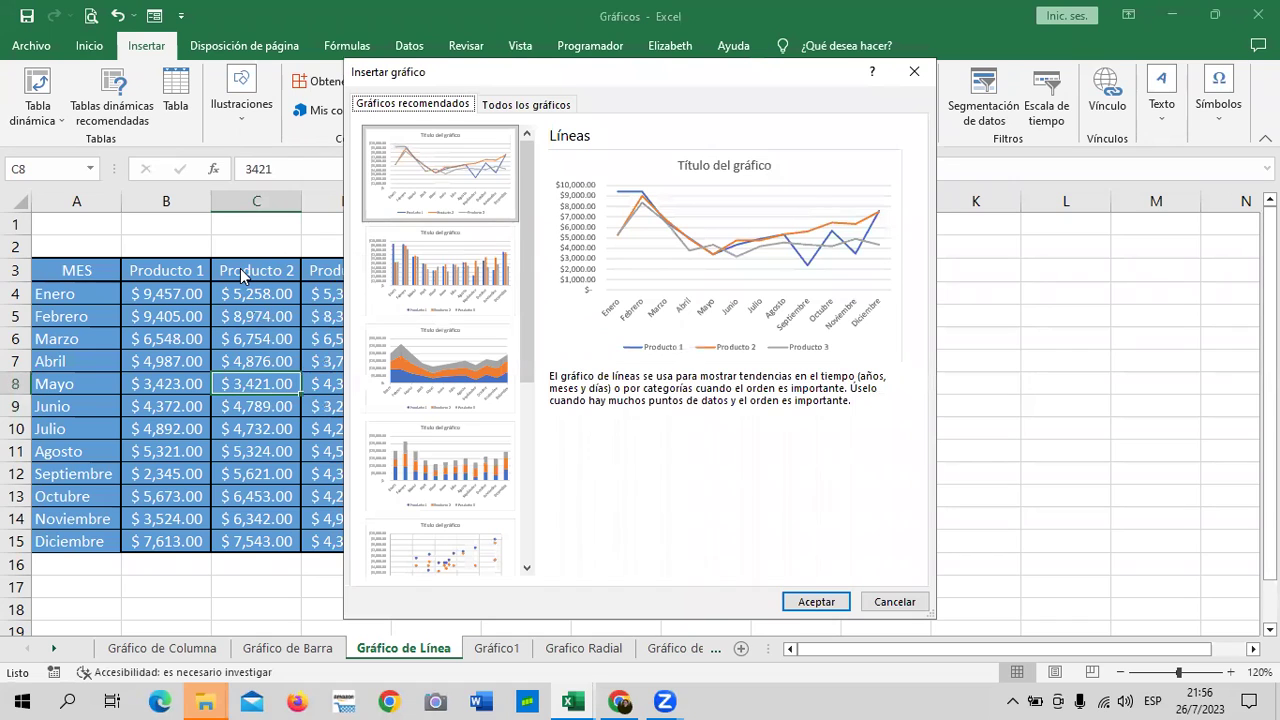
{"action": "left_click", "coordinate": [555, 110]}
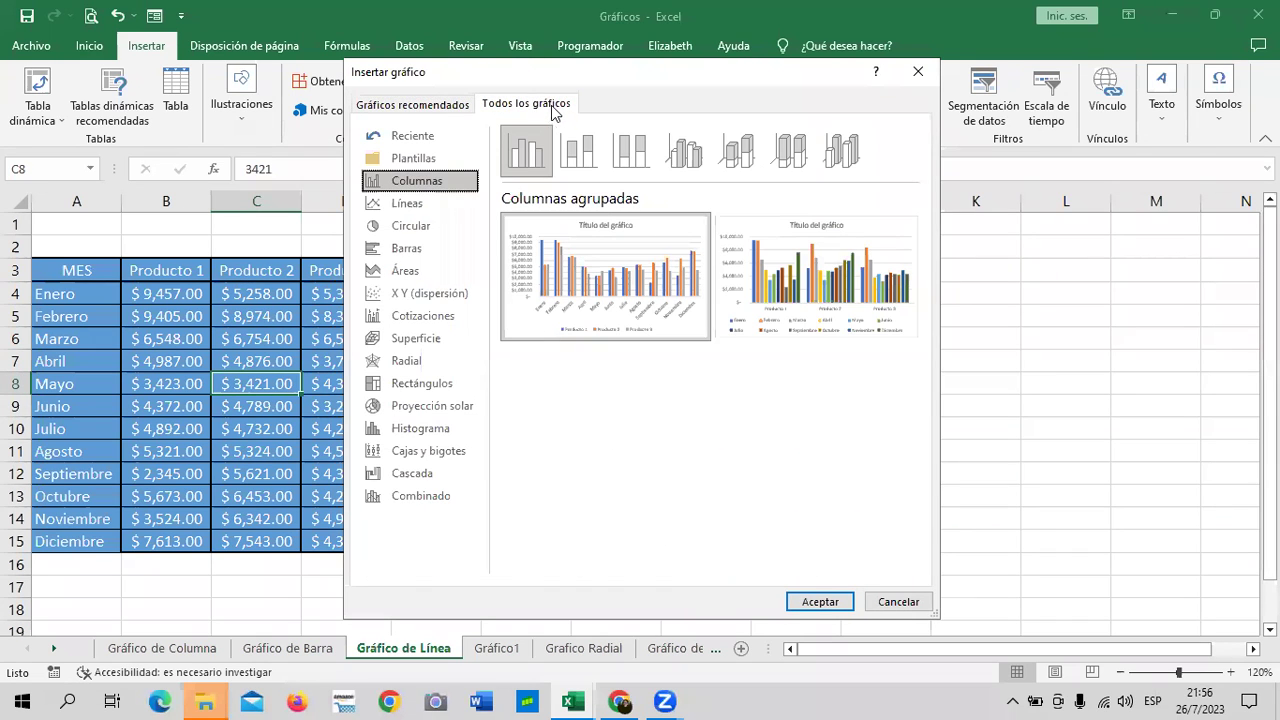
{"action": "left_click", "coordinate": [447, 203]}
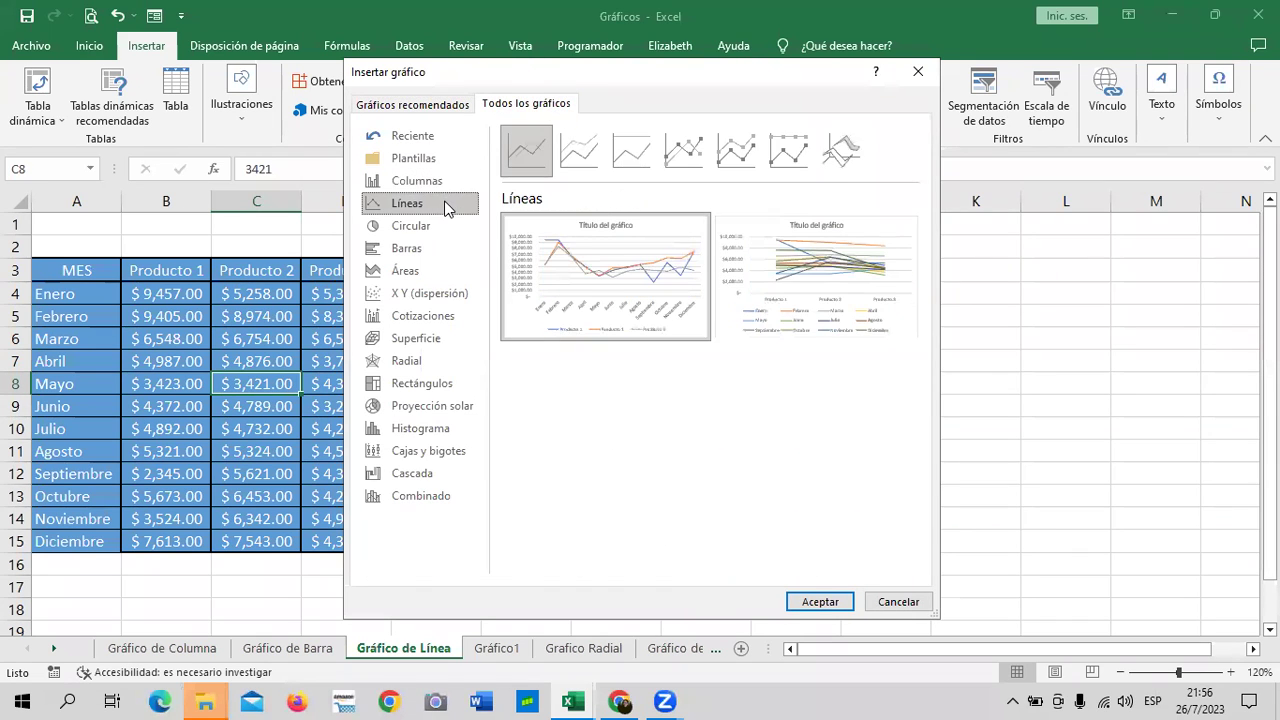
{"action": "left_click", "coordinate": [845, 155]}
{"action": "mouse_move", "coordinate": [595, 303]}
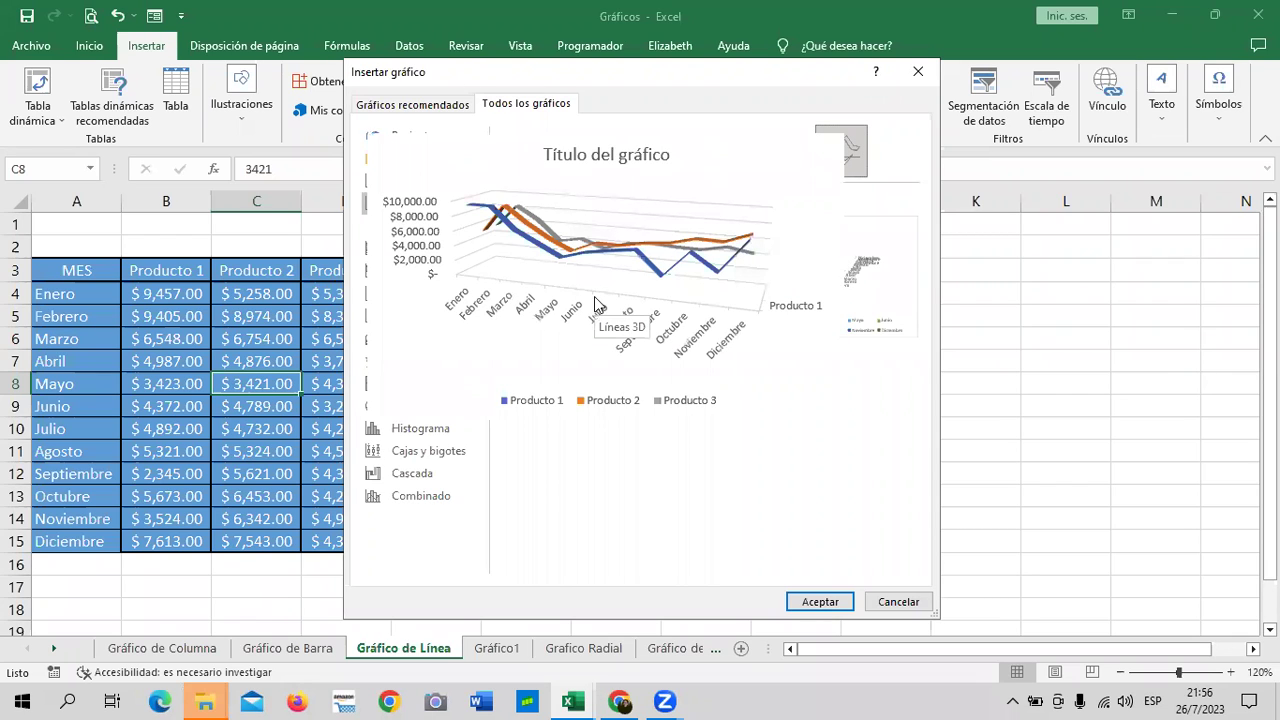
{"action": "left_click", "coordinate": [788, 150]}
{"action": "mouse_move", "coordinate": [640, 290]}
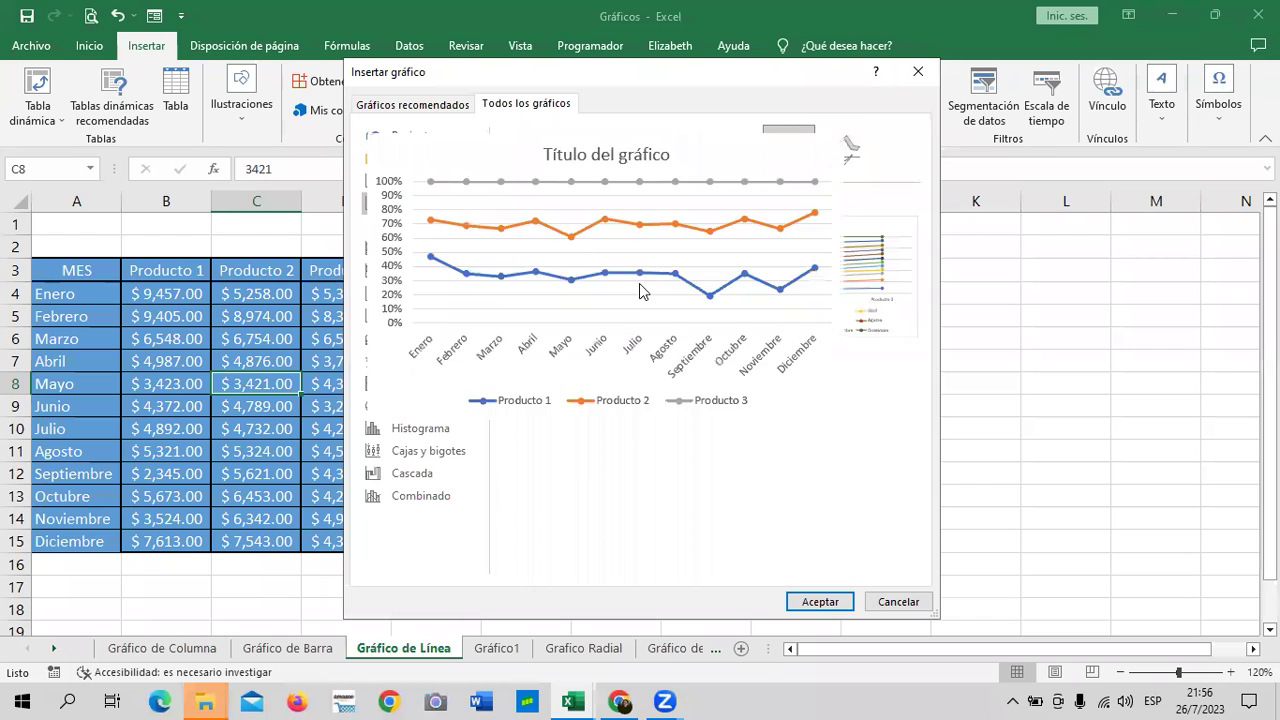
{"action": "left_click", "coordinate": [843, 151]}
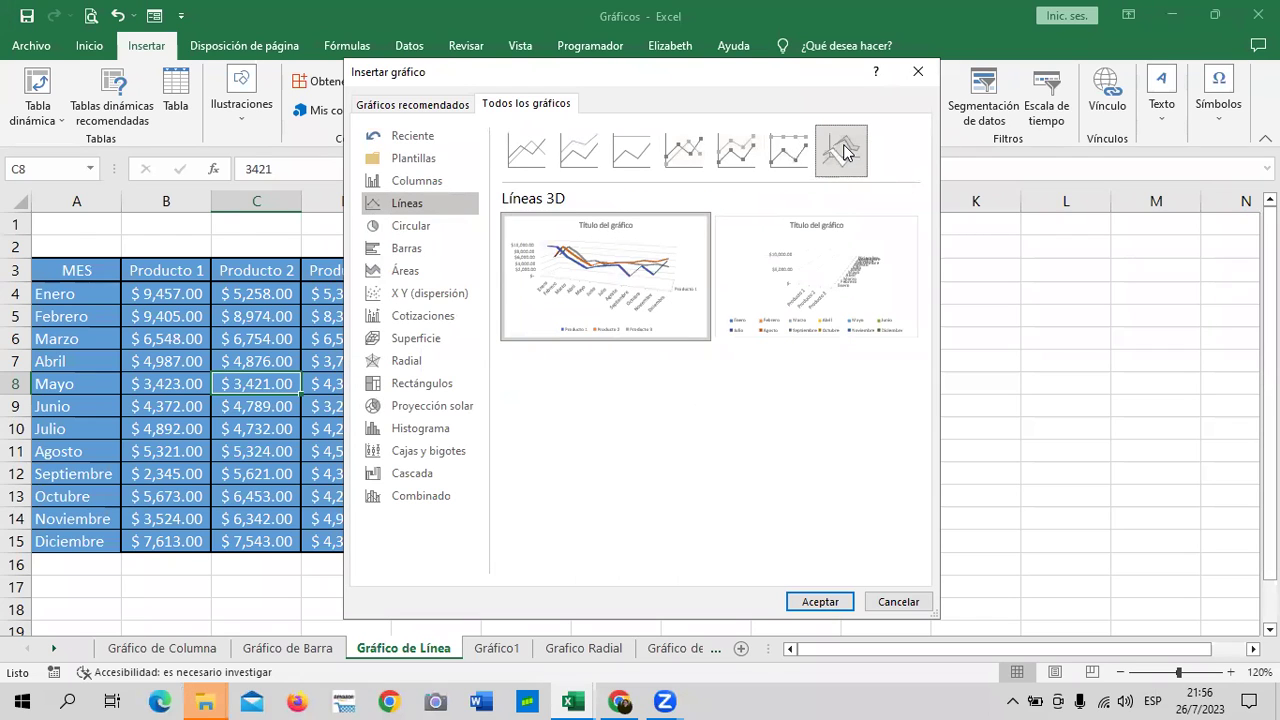
{"action": "mouse_move", "coordinate": [808, 305]}
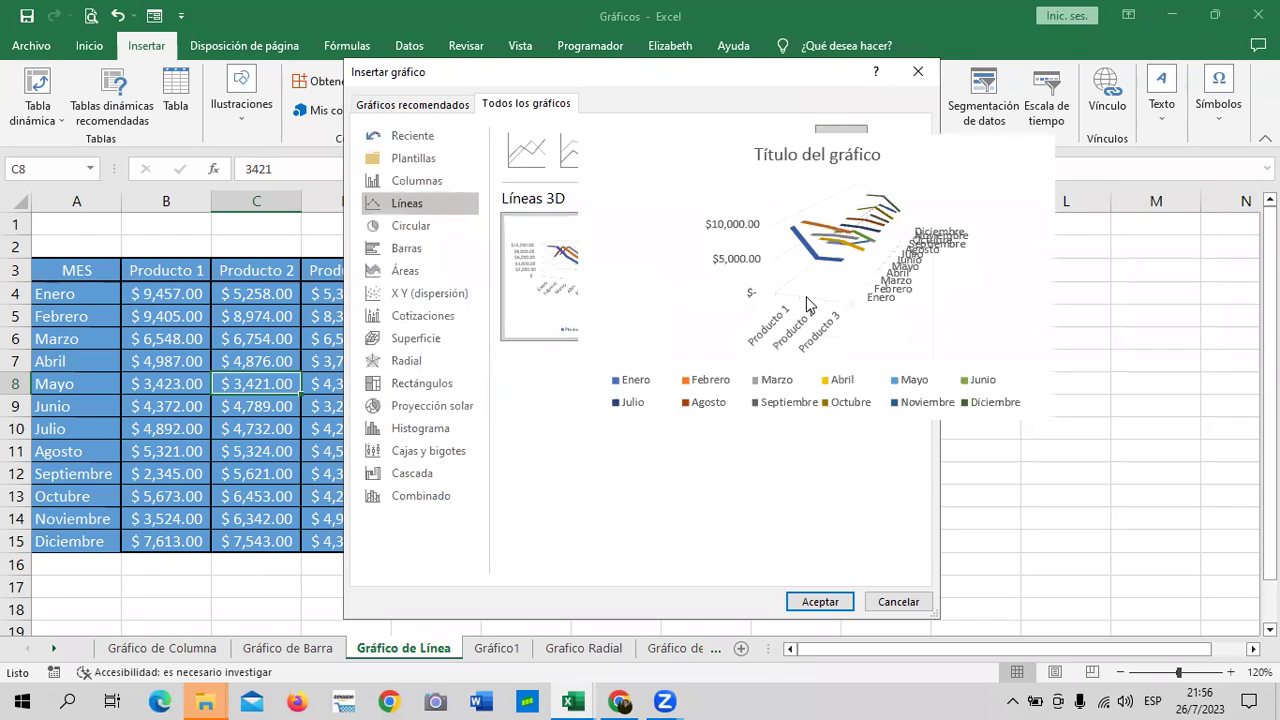
{"action": "left_click", "coordinate": [830, 592]}
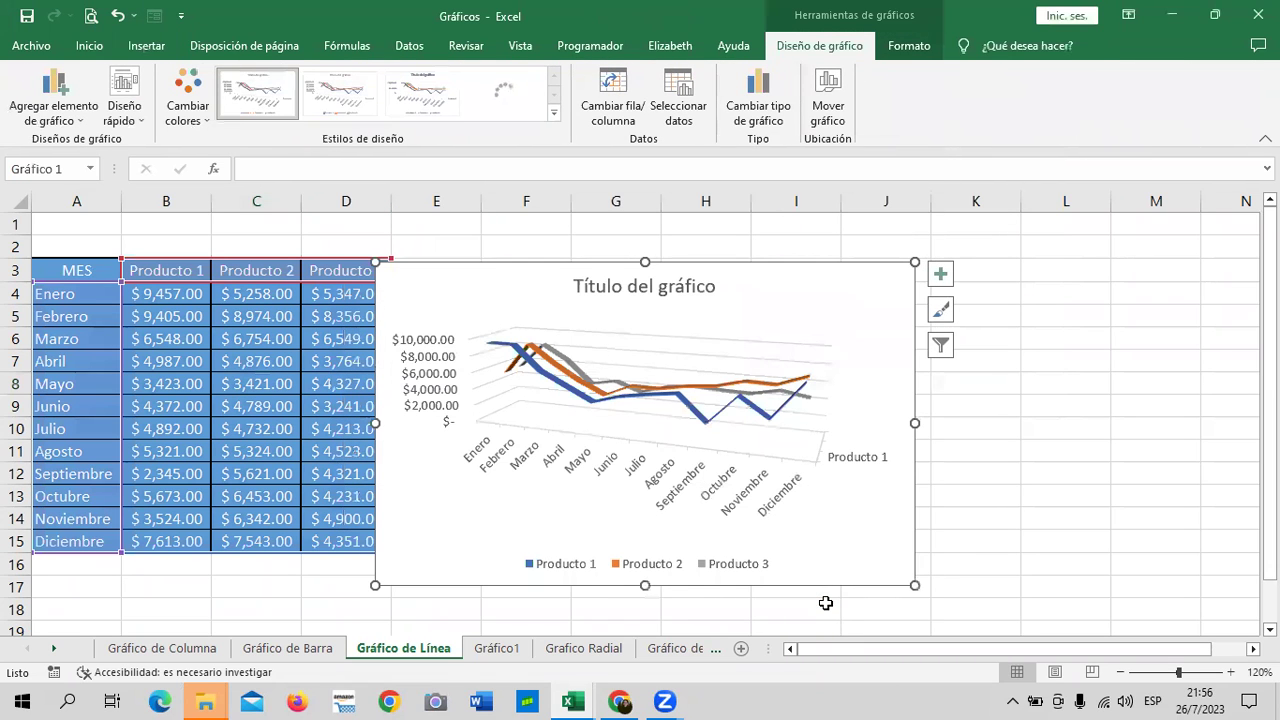
- Move the 3D line chart up and right, then review its Chart Elements list and style gallery
{"action": "left_click_drag", "start_coordinate": [815, 278], "coordinate": [900, 245]}
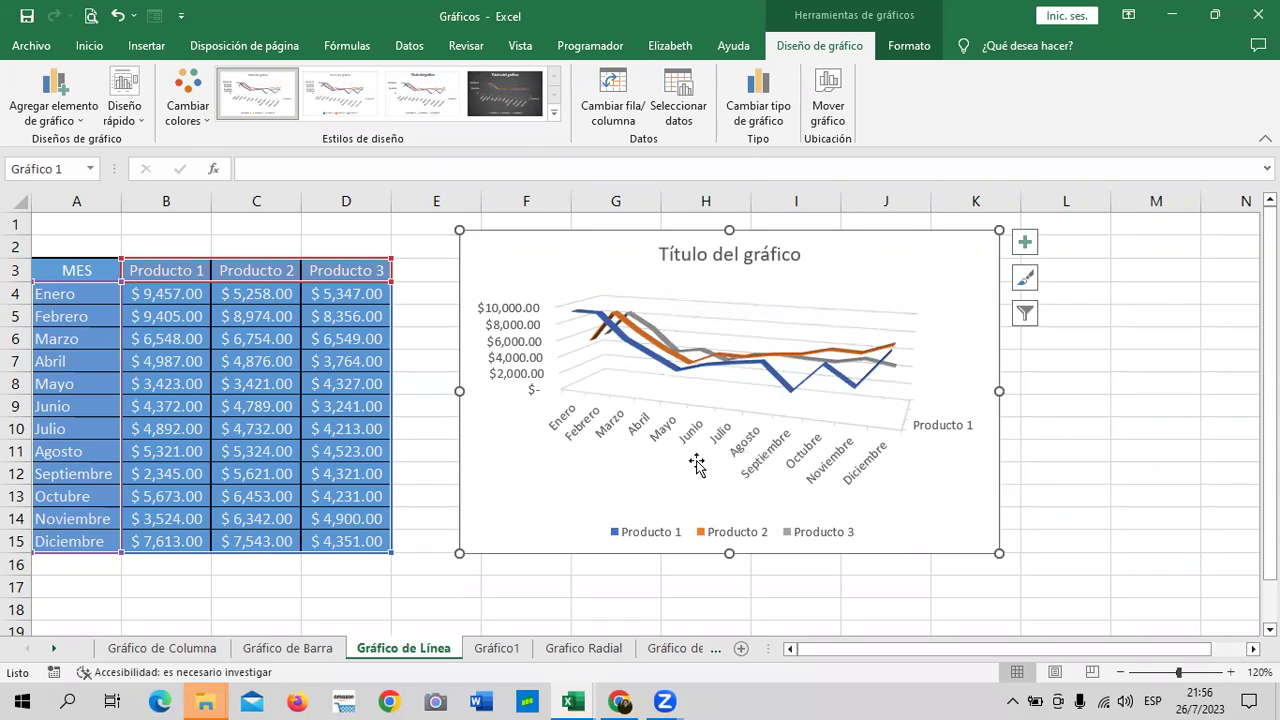
{"action": "left_click", "coordinate": [1024, 244]}
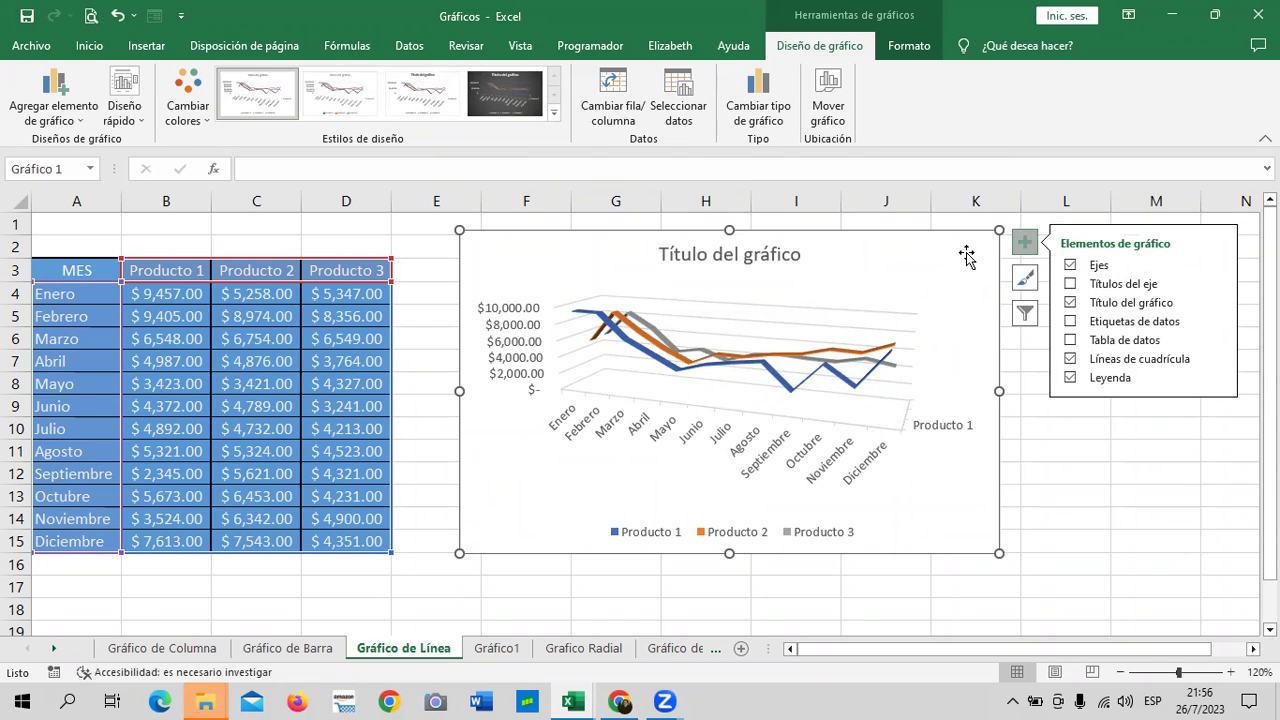
{"action": "left_click", "coordinate": [932, 43]}
{"action": "left_click", "coordinate": [848, 47]}
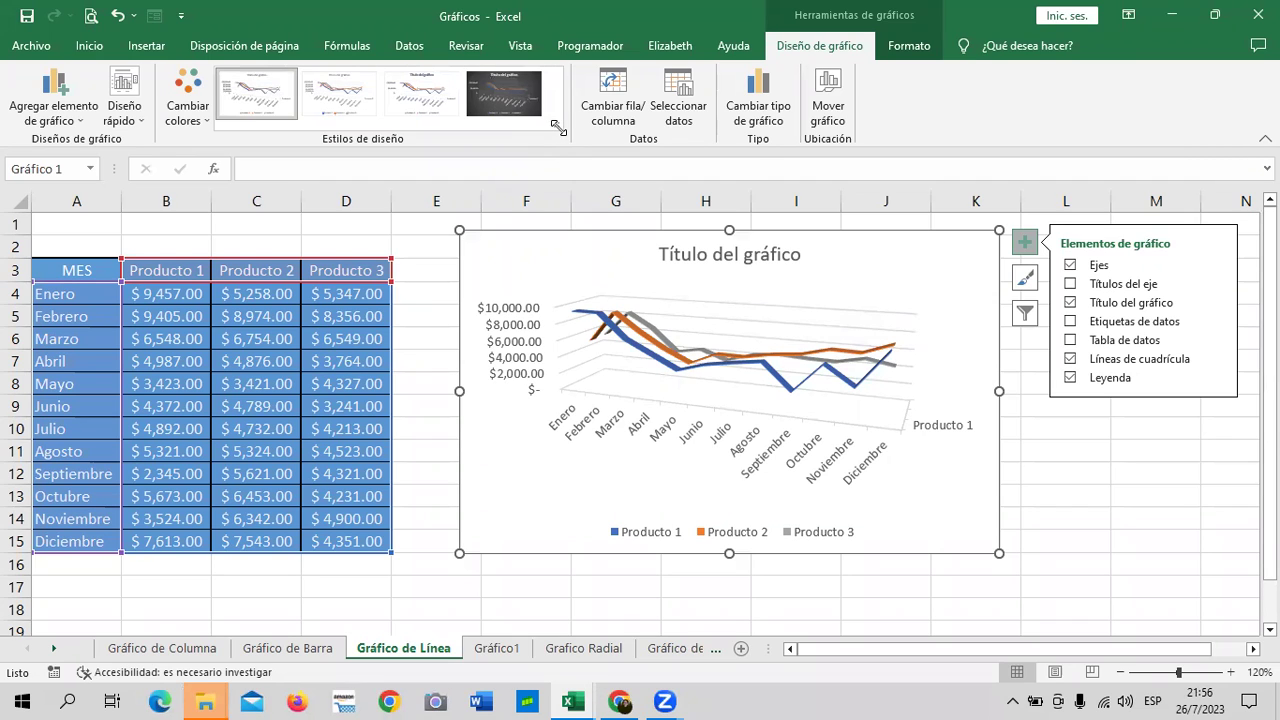
{"action": "left_click_drag", "start_coordinate": [560, 130], "coordinate": [803, 138]}
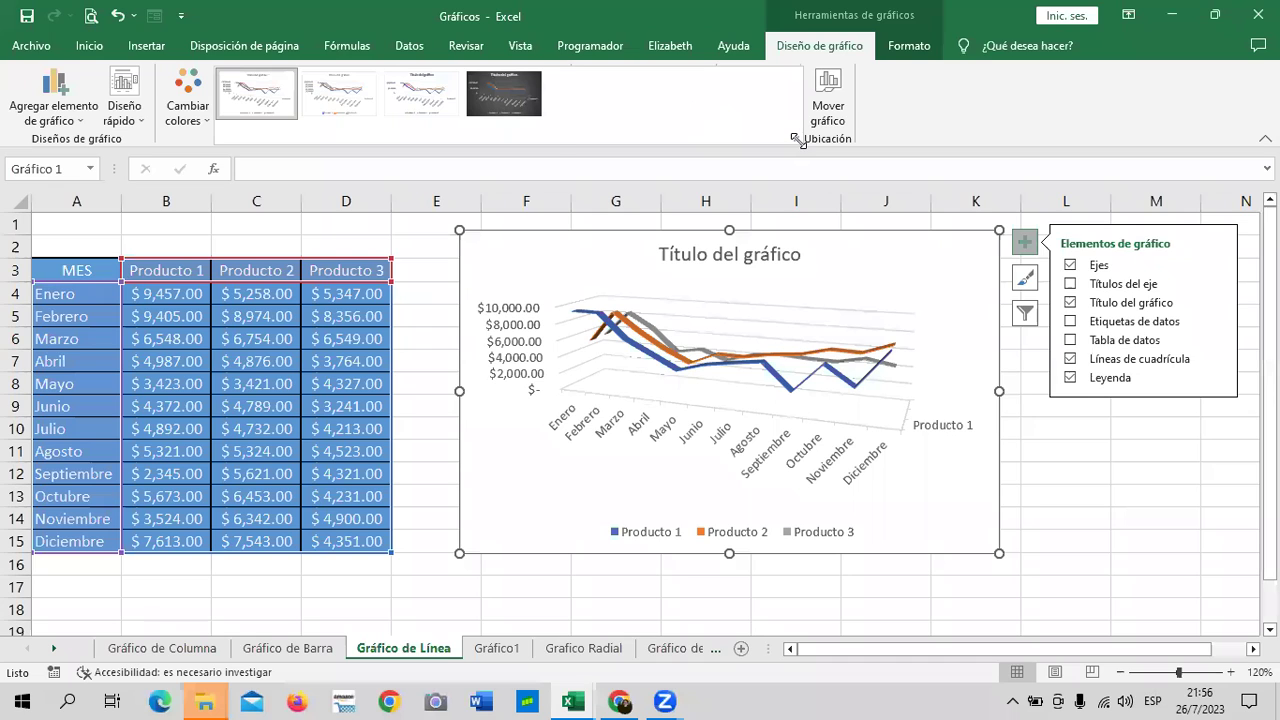
{"action": "left_click_drag", "start_coordinate": [799, 141], "coordinate": [568, 126]}
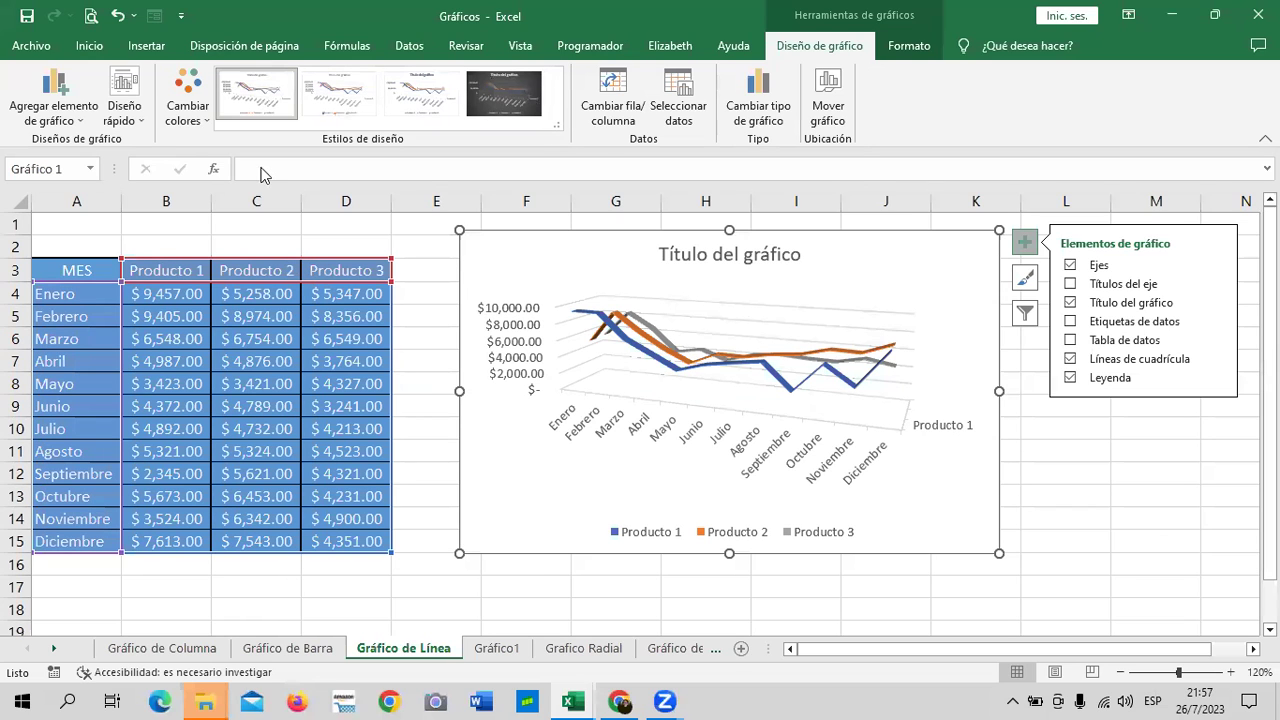
- Apply the dark-background chart style to the 3D line chart, giving white text on dark grey
{"action": "left_click", "coordinate": [1027, 280]}
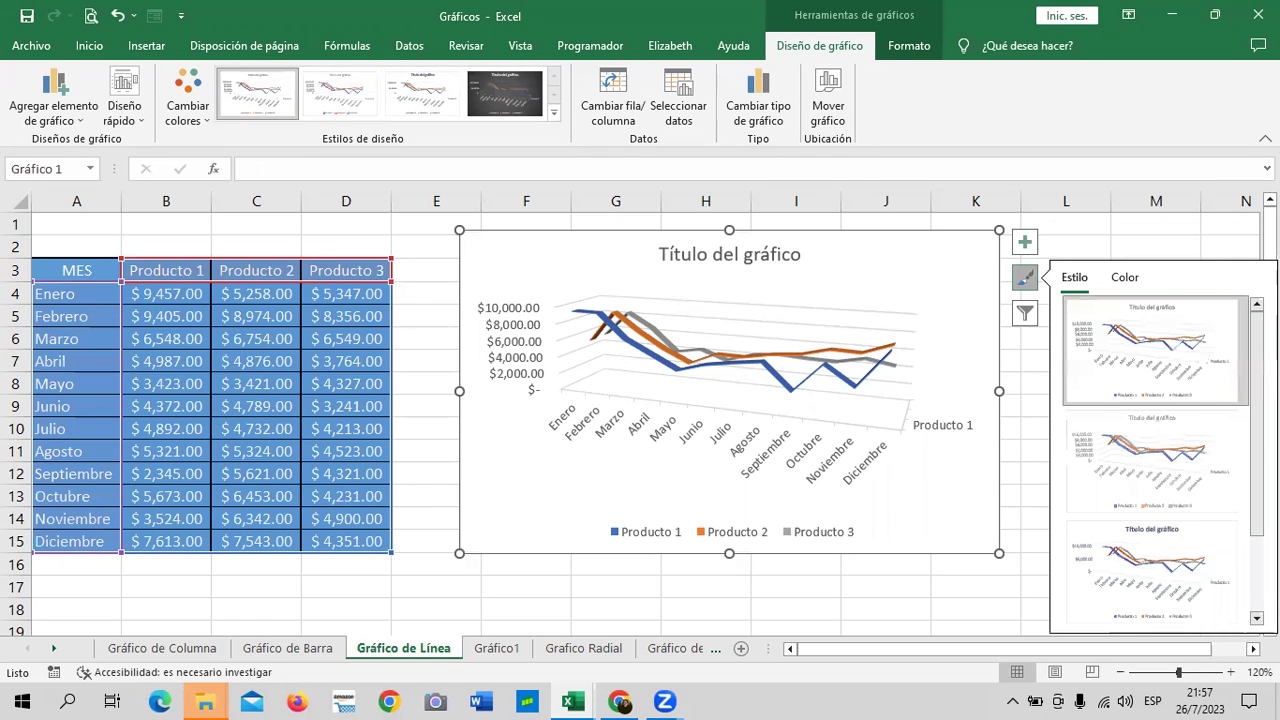
{"action": "scroll", "coordinate": [1156, 460], "scroll_direction": "down", "scroll_amount": 1}
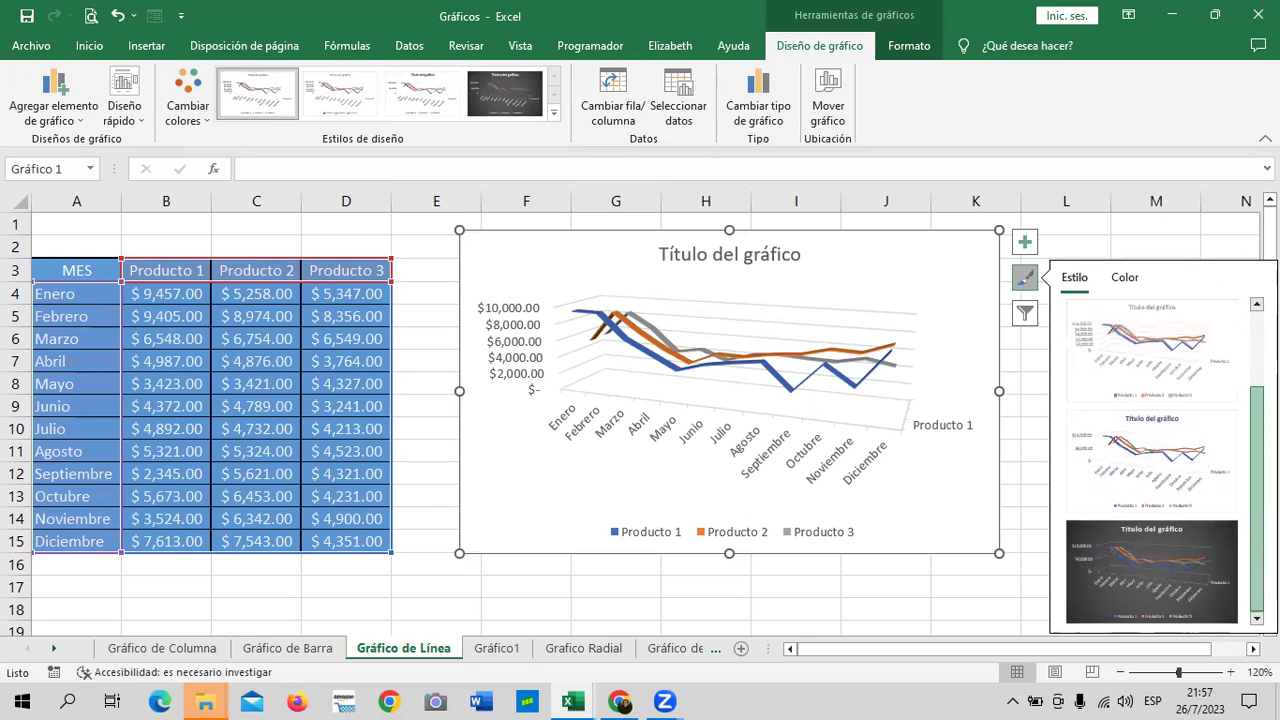
{"action": "left_click", "coordinate": [1230, 543]}
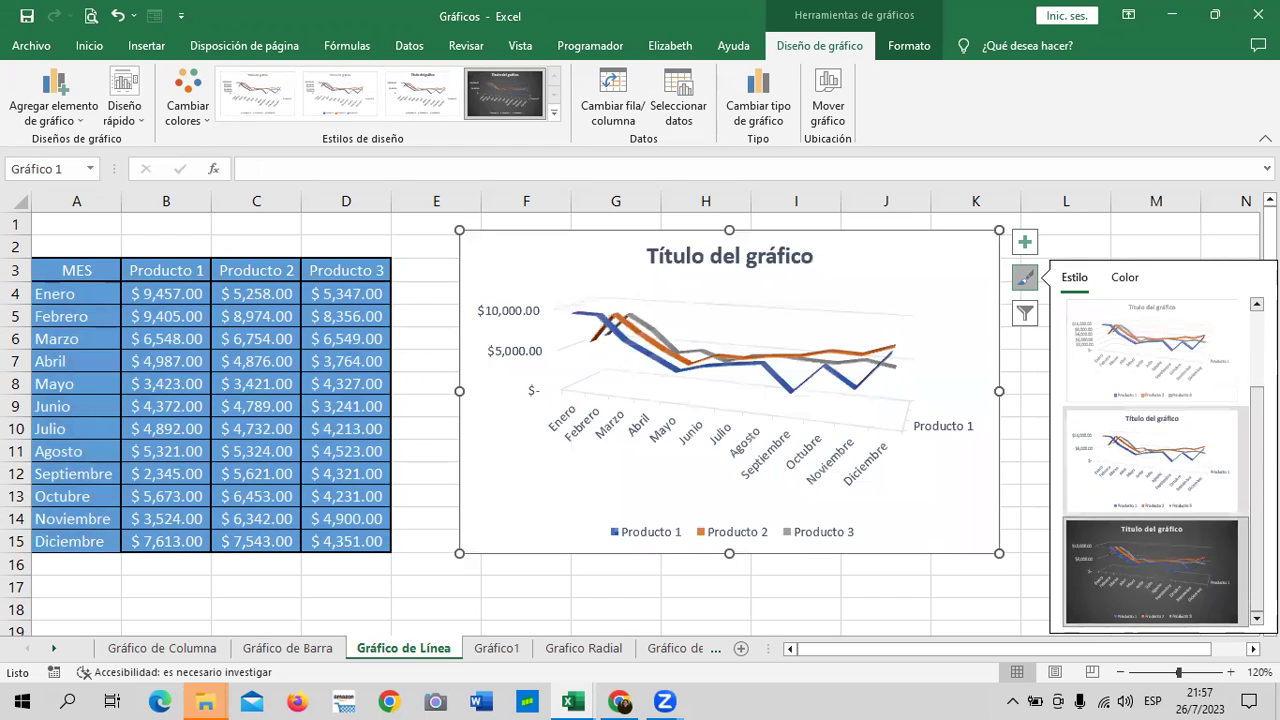
{"action": "left_click", "coordinate": [1166, 358]}
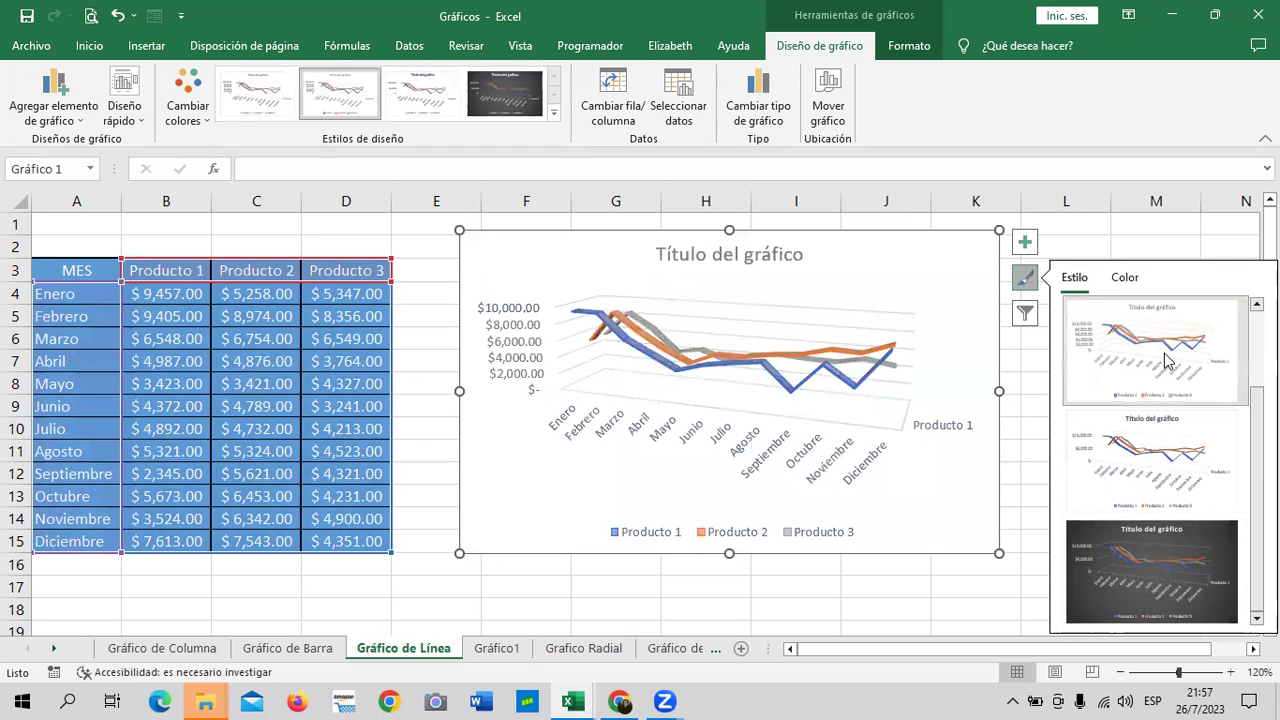
{"action": "scroll", "coordinate": [1170, 355], "scroll_direction": "up", "scroll_amount": 2}
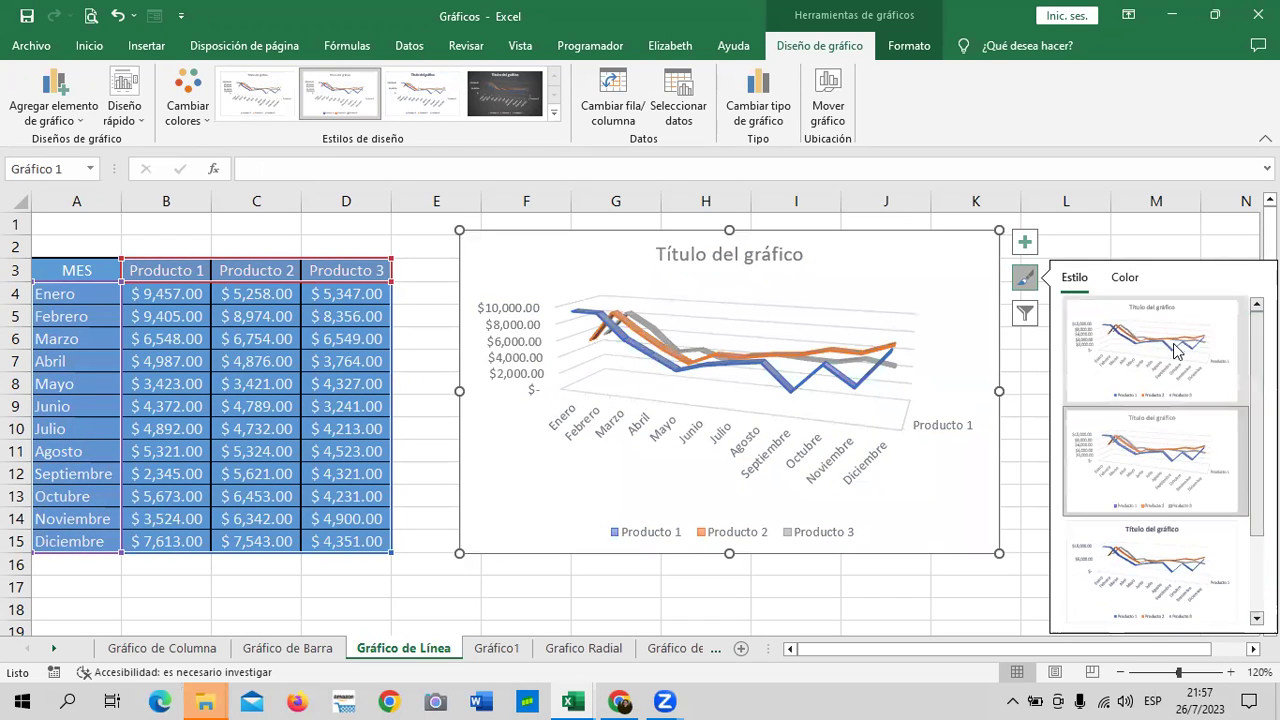
{"action": "left_click", "coordinate": [510, 87]}
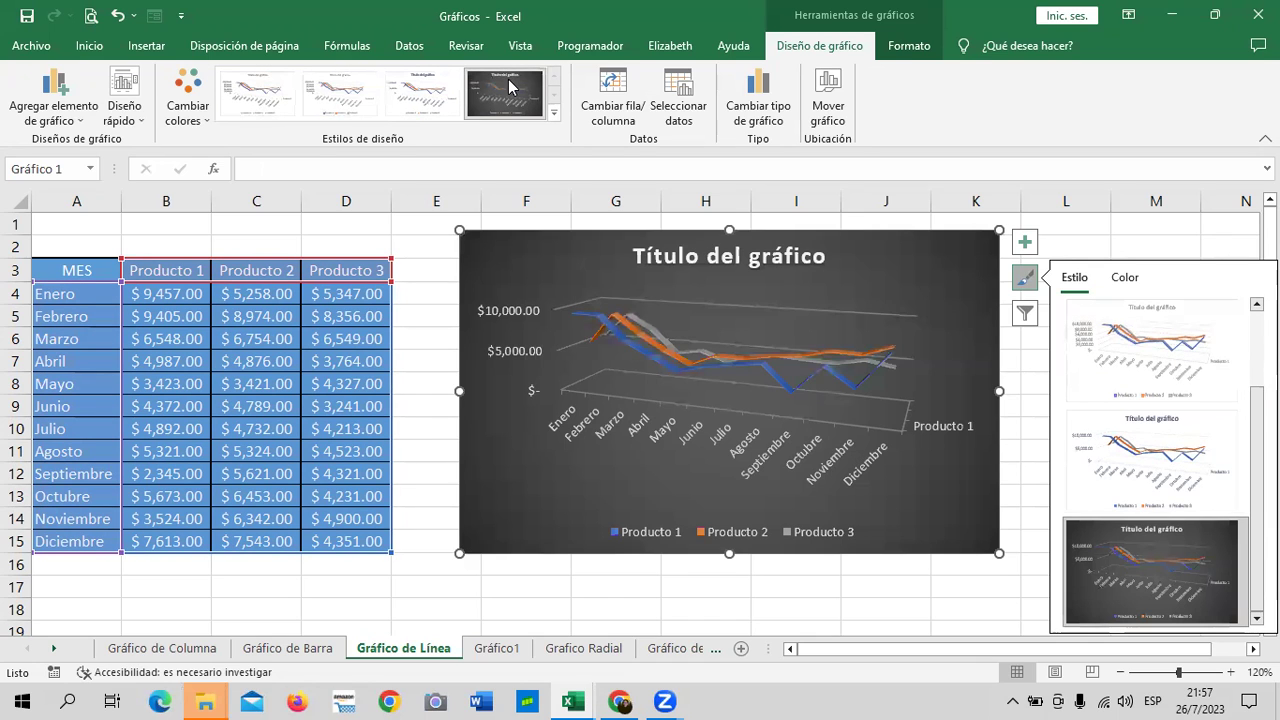
{"action": "left_click", "coordinate": [555, 119]}
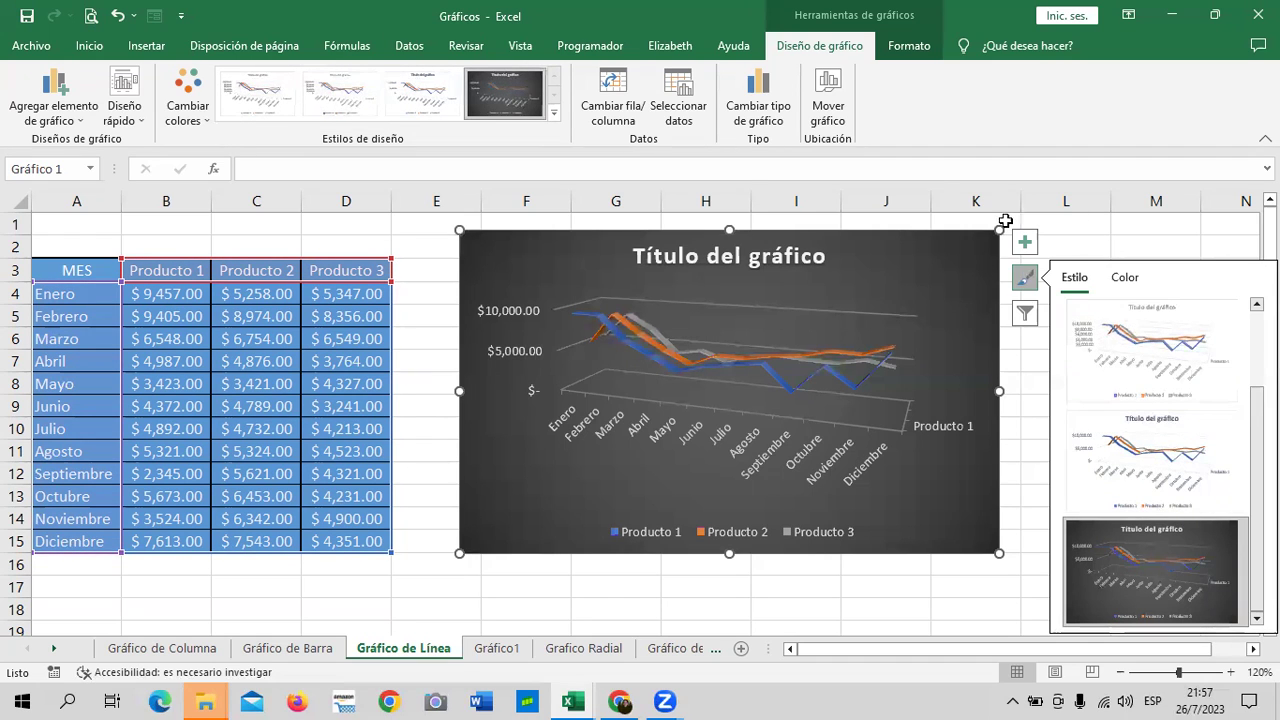
{"action": "left_click", "coordinate": [1090, 246]}
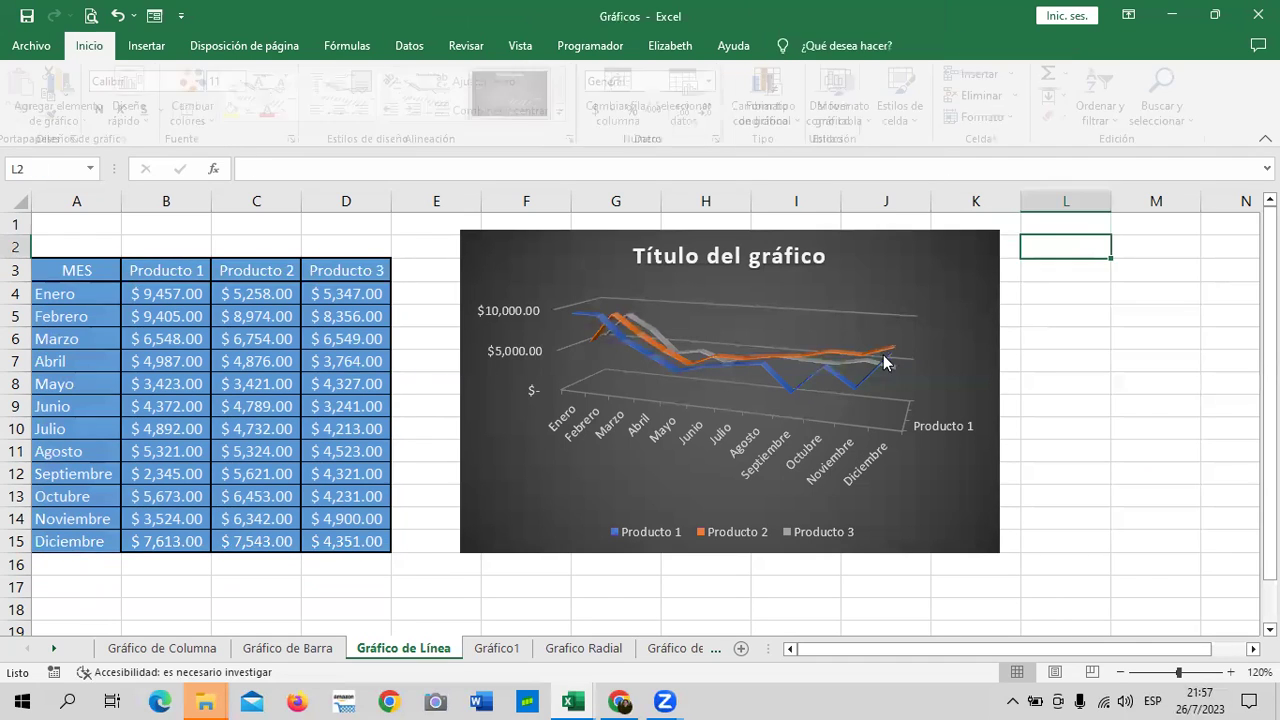
{"action": "left_click", "coordinate": [825, 369]}
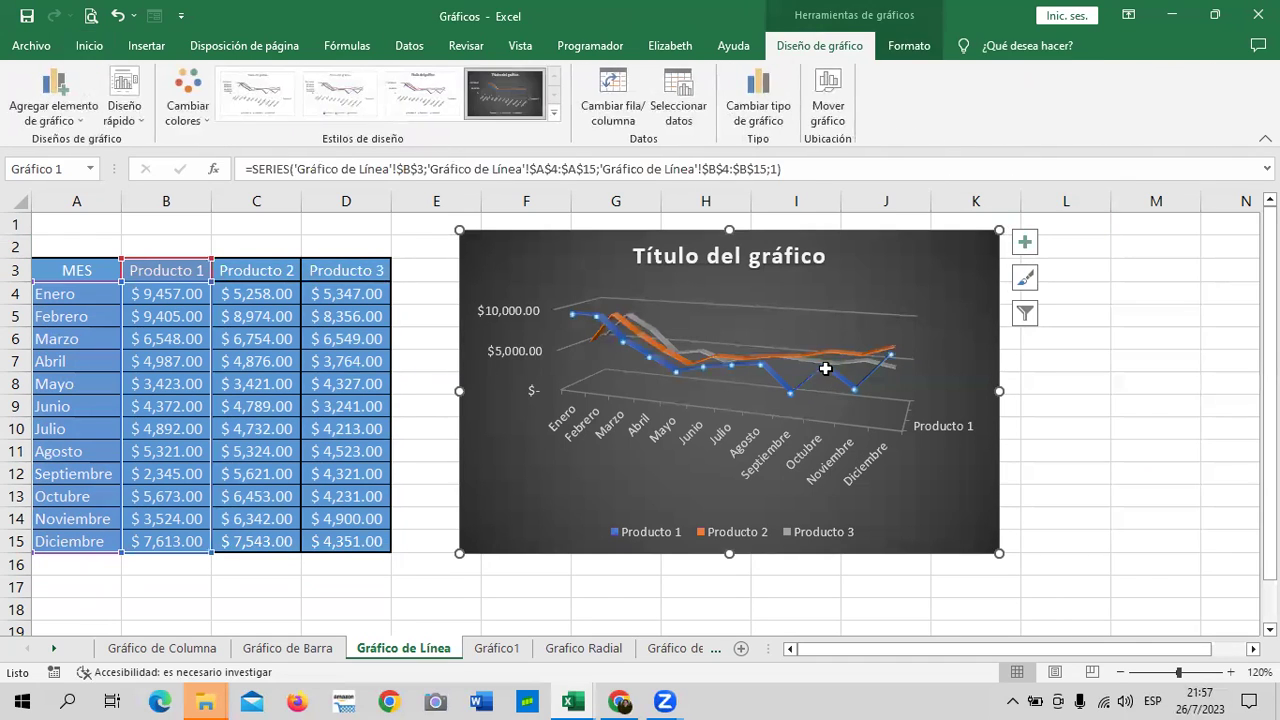
{"action": "left_click", "coordinate": [909, 46]}
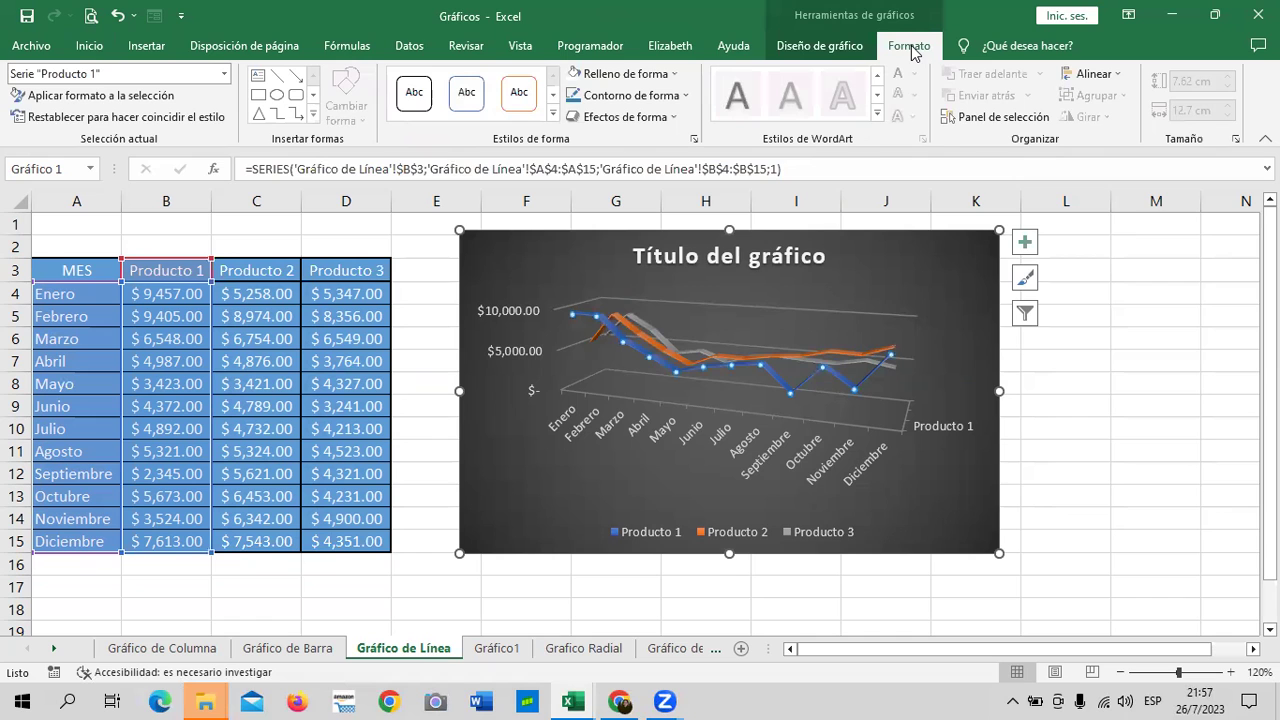
{"action": "left_click", "coordinate": [851, 50]}
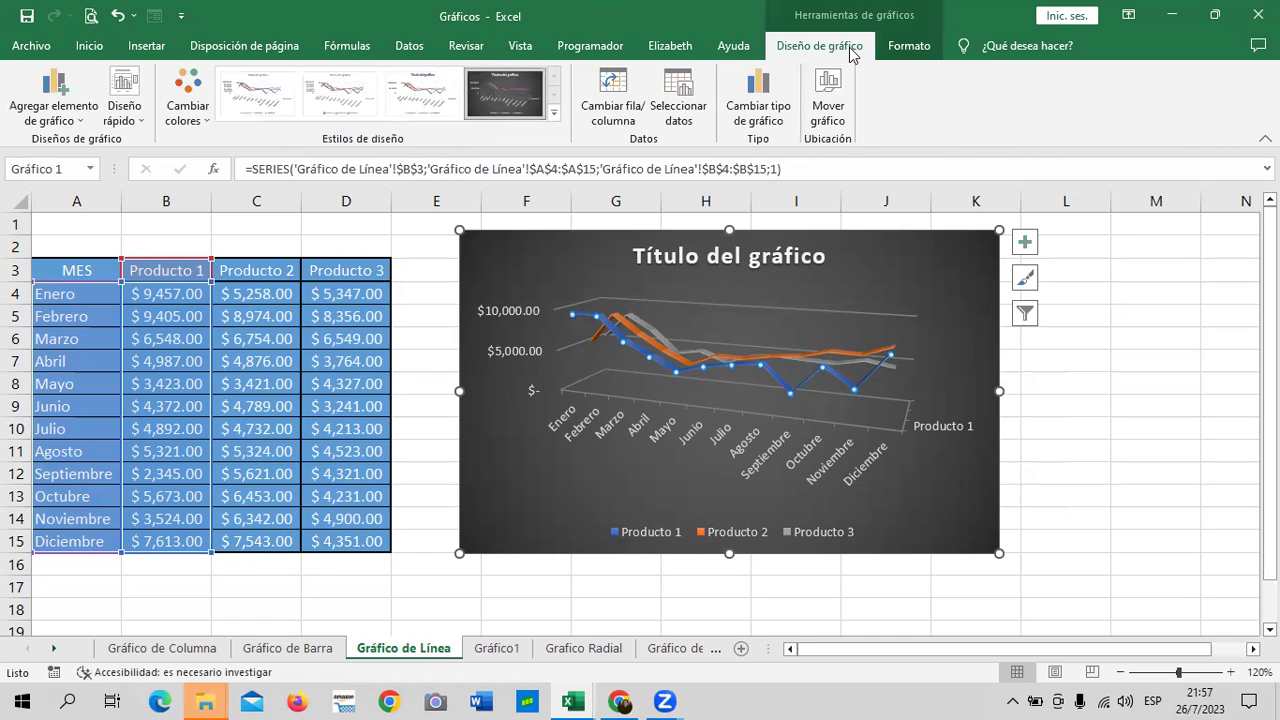
- Remove the personal custom tab from the ribbon via Personalizar la cinta de opciones
{"action": "right_click", "coordinate": [572, 143]}
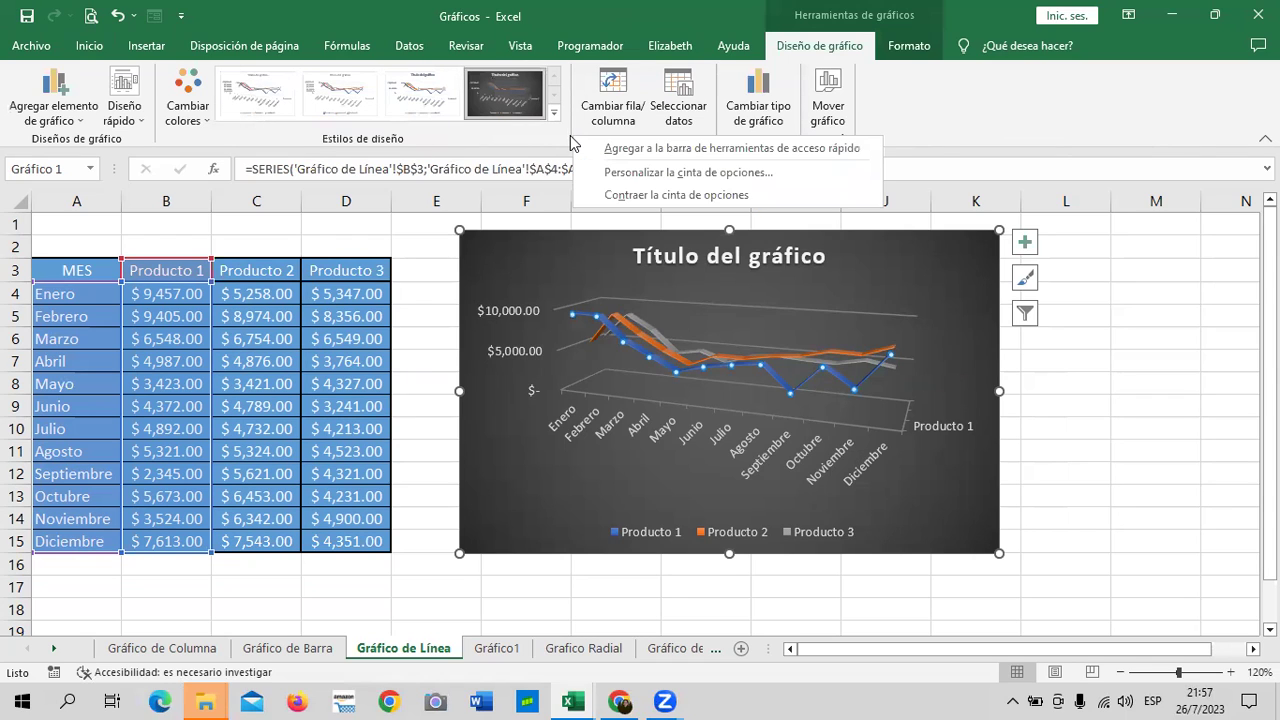
{"action": "left_click", "coordinate": [608, 174]}
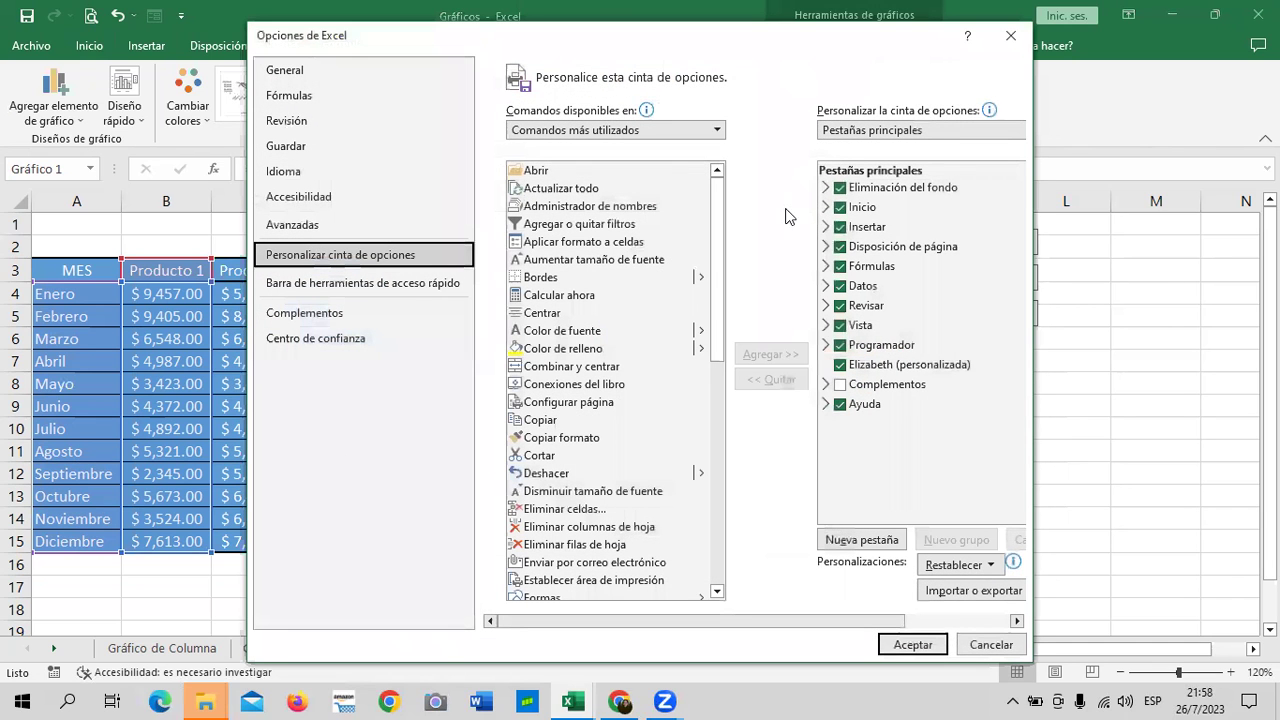
{"action": "left_click", "coordinate": [860, 365]}
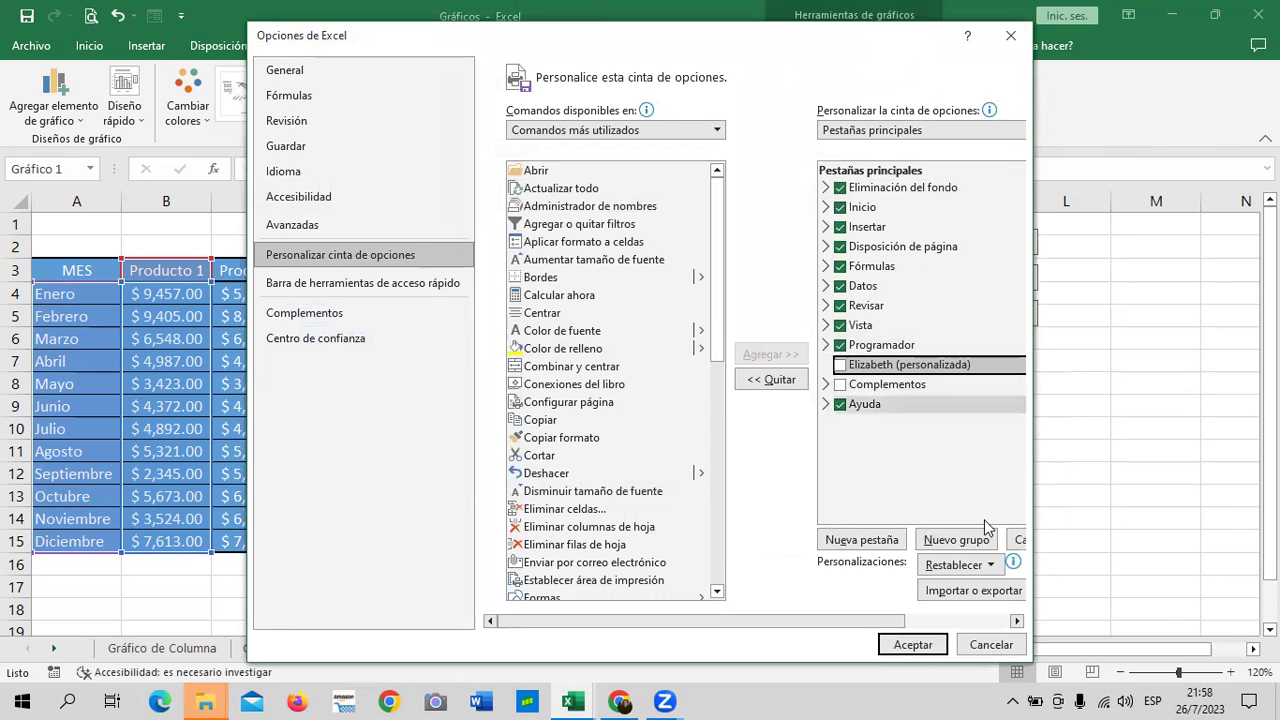
{"action": "left_click", "coordinate": [770, 381]}
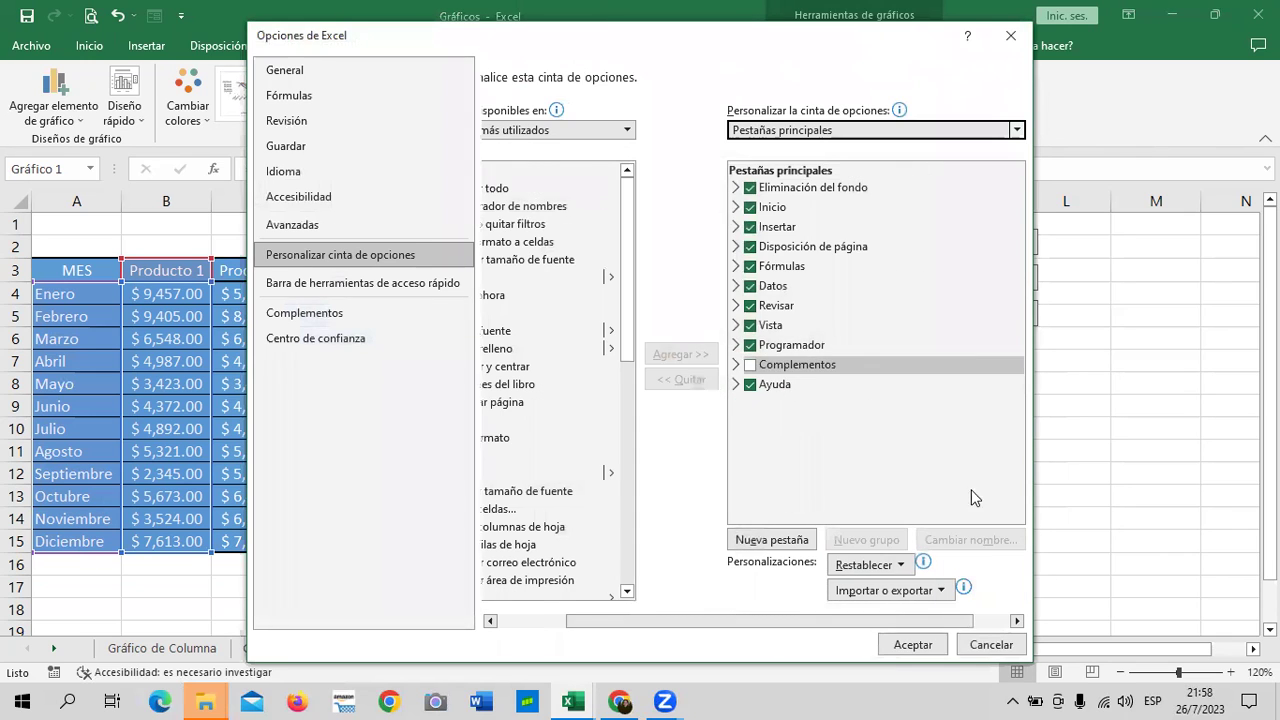
{"action": "left_click", "coordinate": [910, 644]}
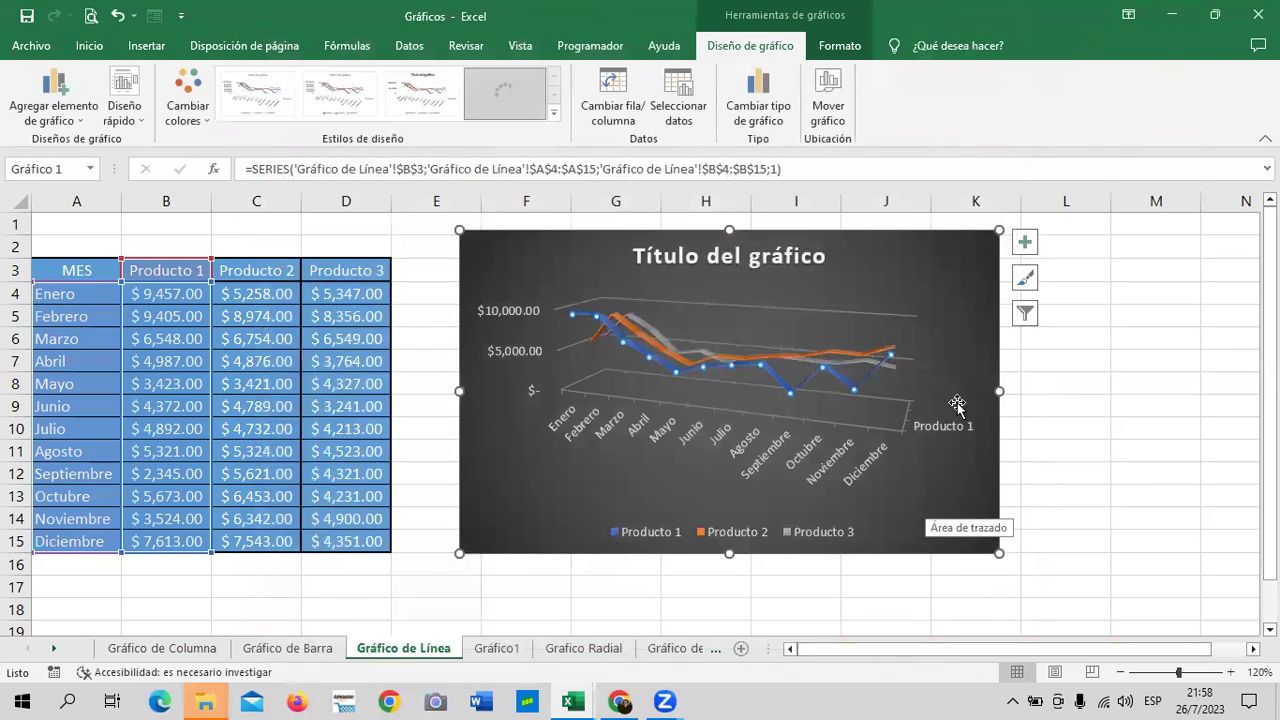
- Collapse the ribbon, then pin it open again showing Diseño de gráfico
{"action": "right_click", "coordinate": [573, 137]}
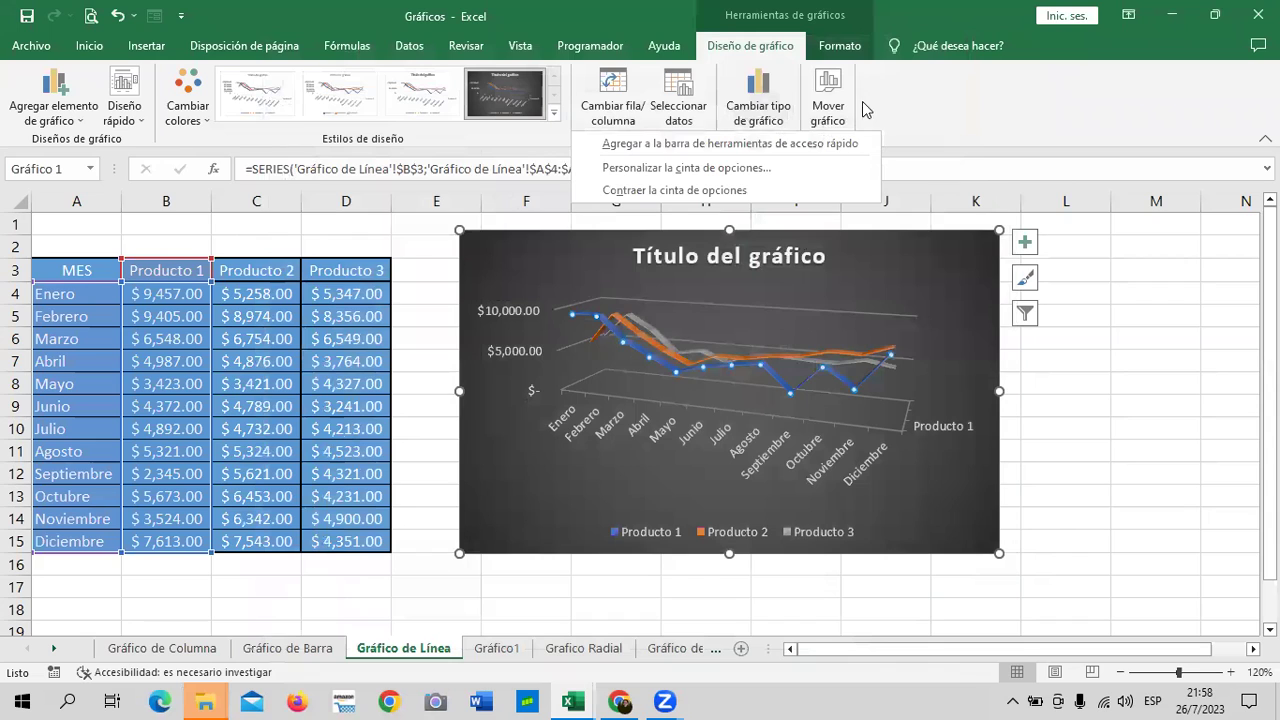
{"action": "right_click", "coordinate": [1117, 109]}
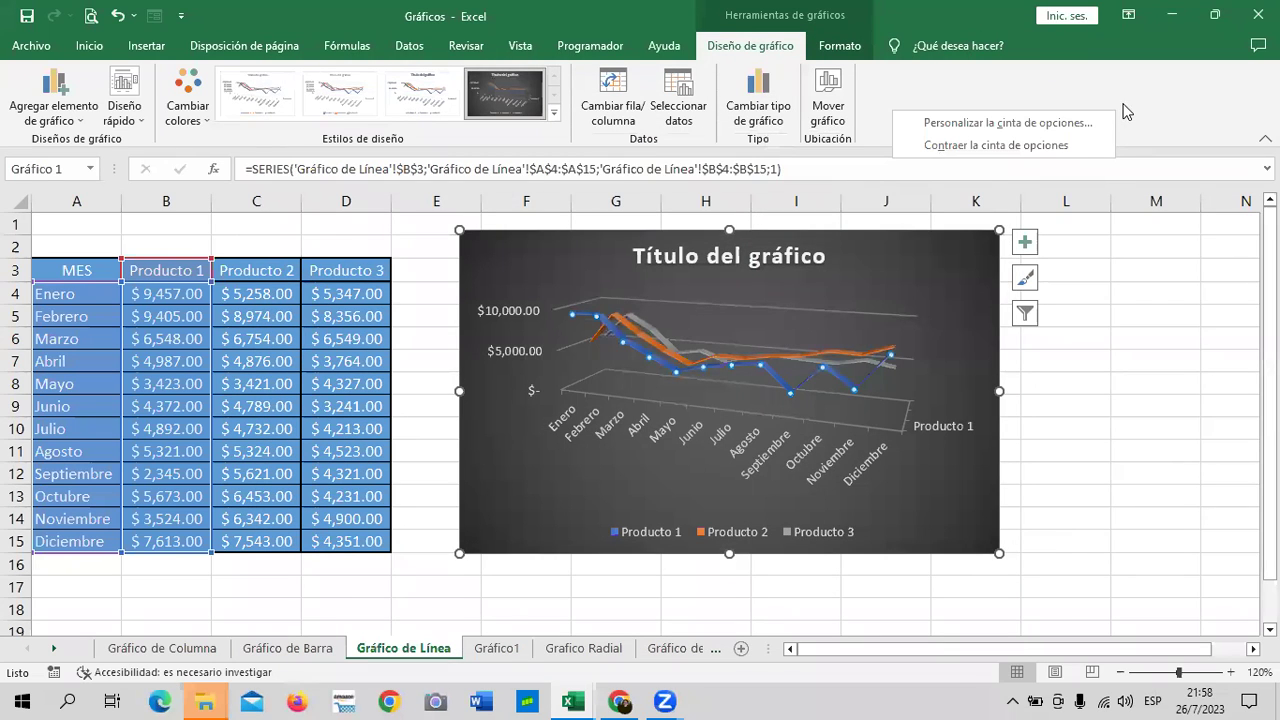
{"action": "left_click", "coordinate": [1012, 144]}
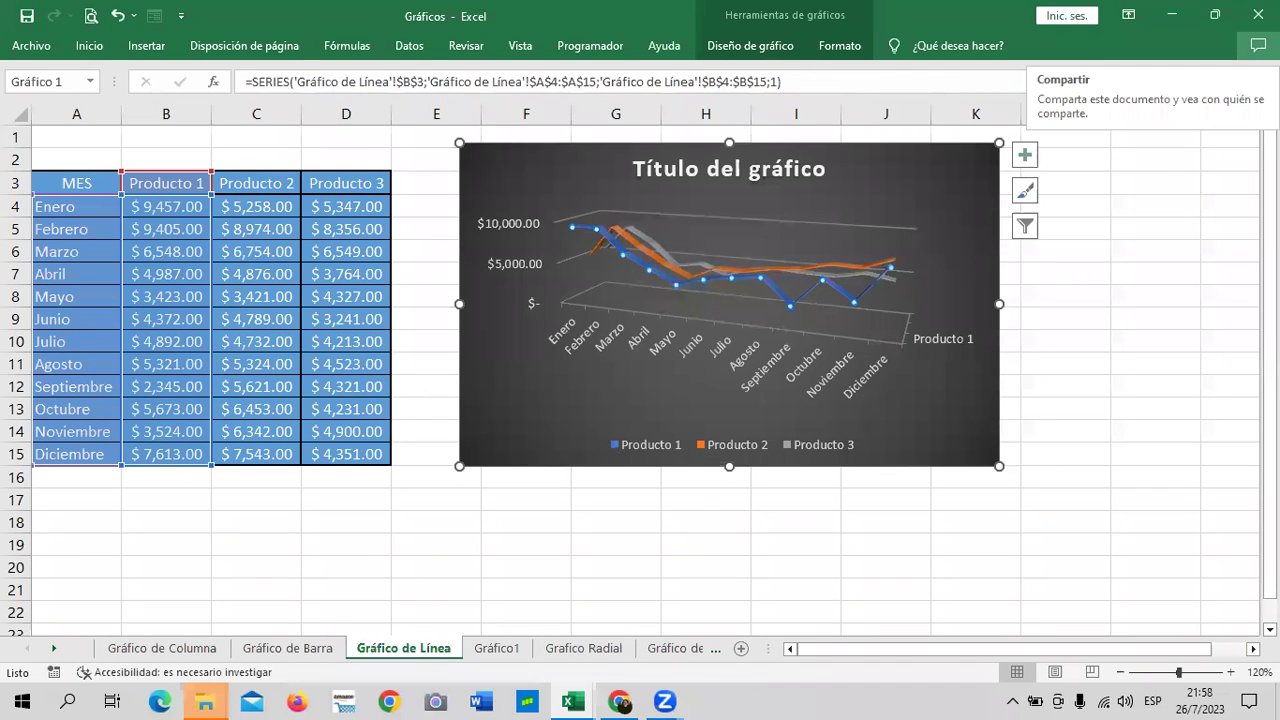
{"action": "key", "text": "Escape"}
{"action": "key", "text": "Escape"}
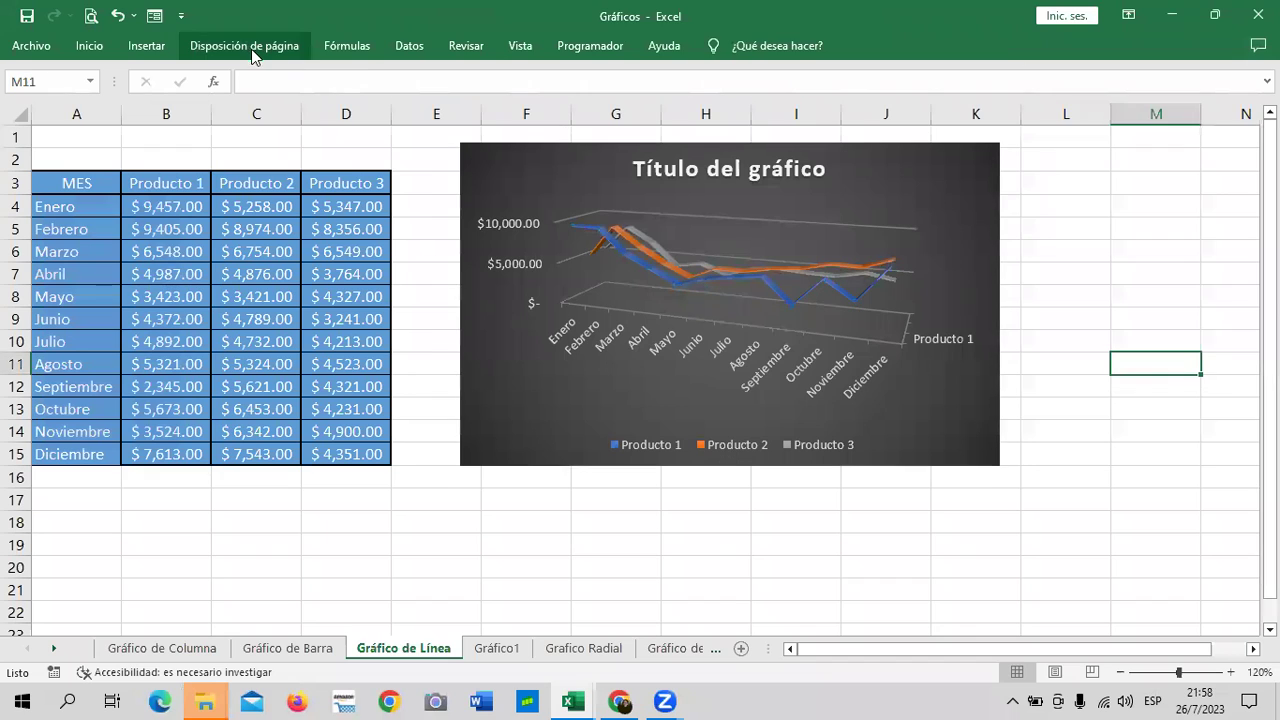
{"action": "left_click", "coordinate": [900, 162]}
{"action": "left_click", "coordinate": [797, 47]}
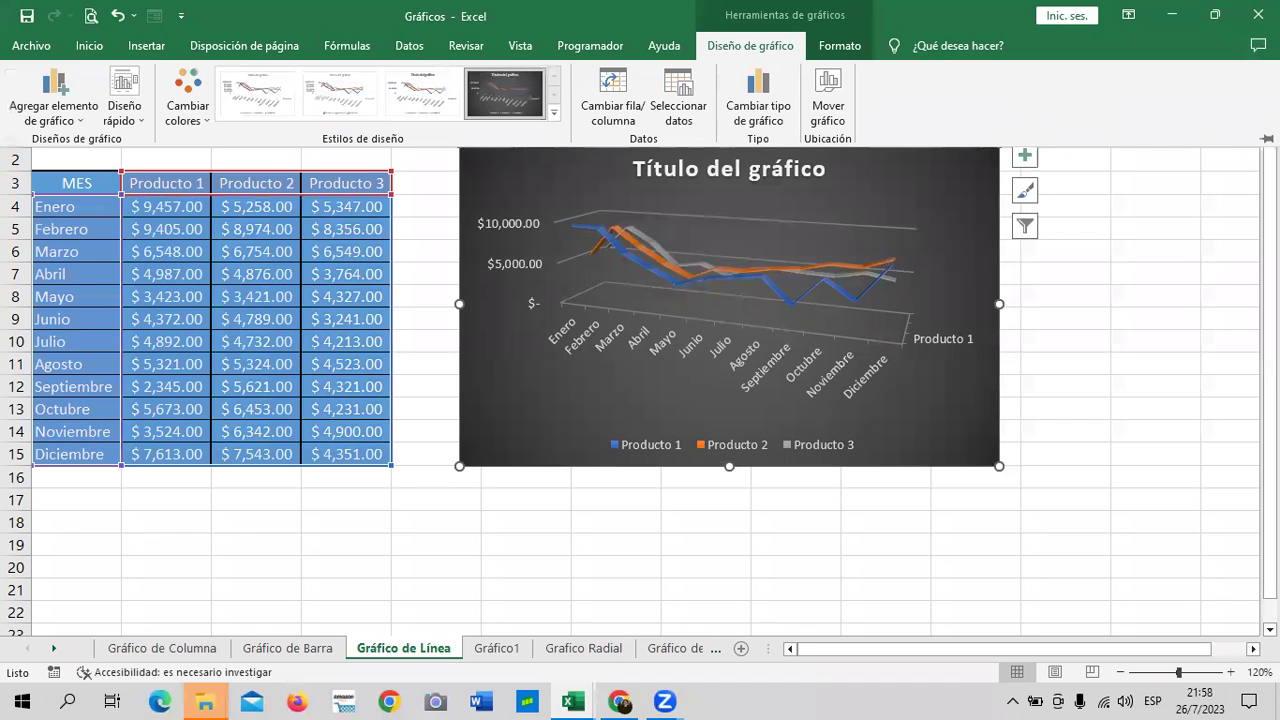
{"action": "left_click", "coordinate": [751, 47]}
{"action": "left_click", "coordinate": [751, 47]}
{"action": "double_click", "coordinate": [751, 46]}
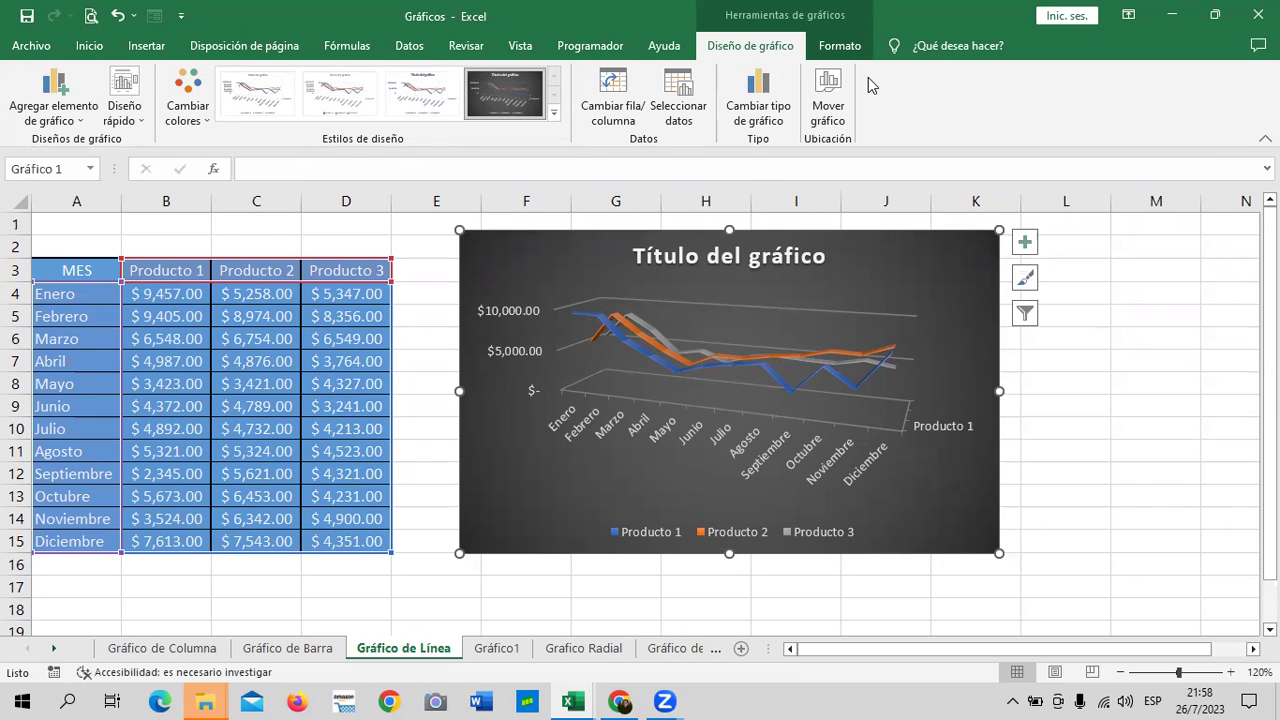
- Give the chart a solid black shape style, then bring up its Chart Elements list
{"action": "left_click", "coordinate": [840, 46]}
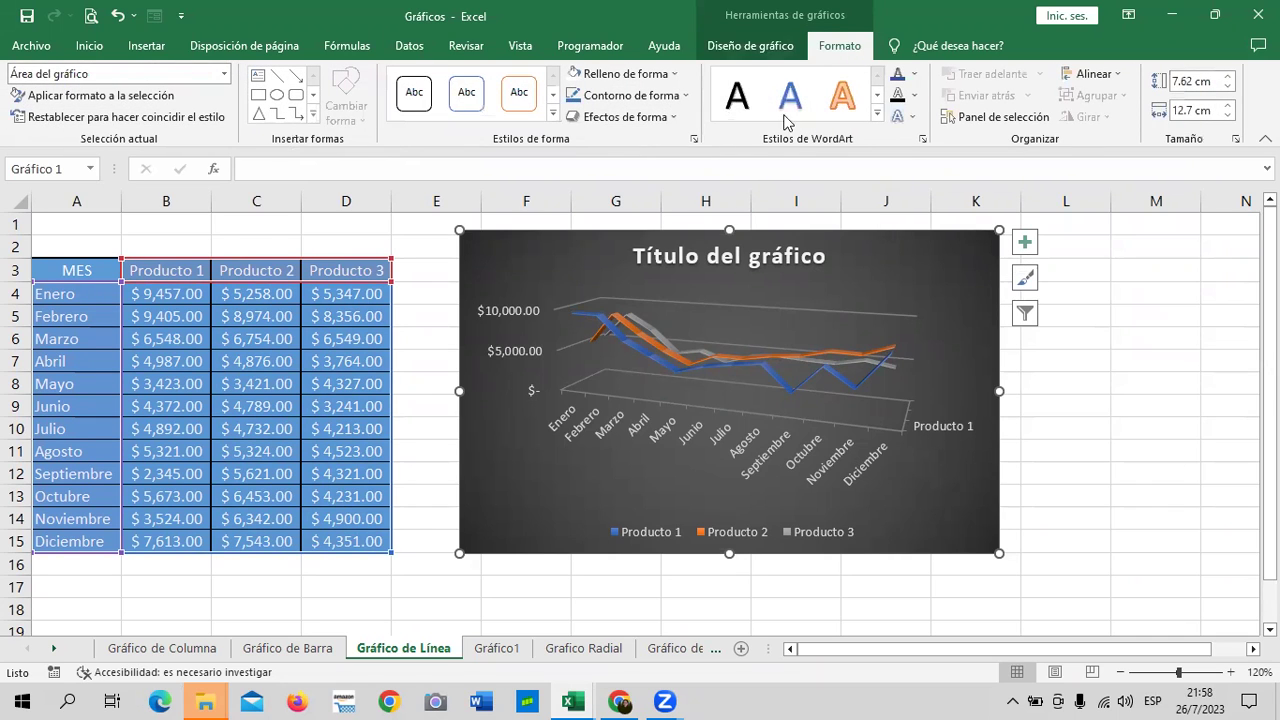
{"action": "left_click", "coordinate": [553, 113]}
{"action": "left_click", "coordinate": [412, 190]}
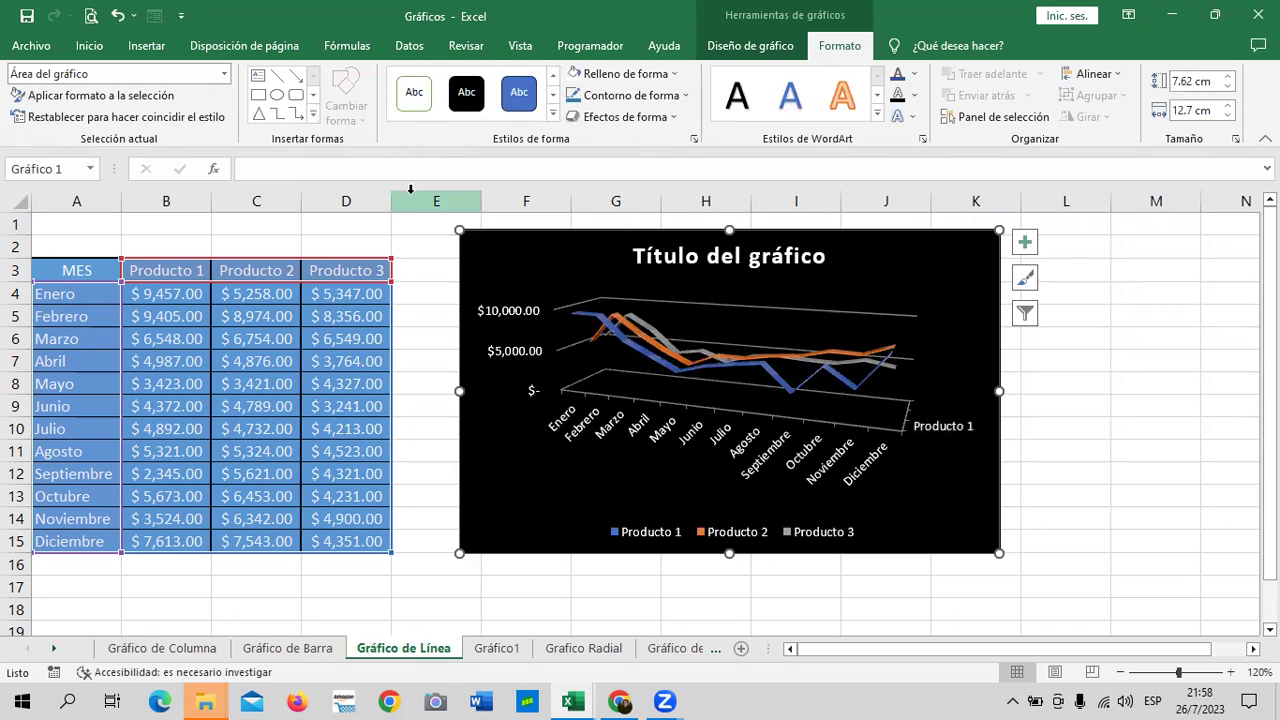
{"action": "left_click", "coordinate": [949, 308]}
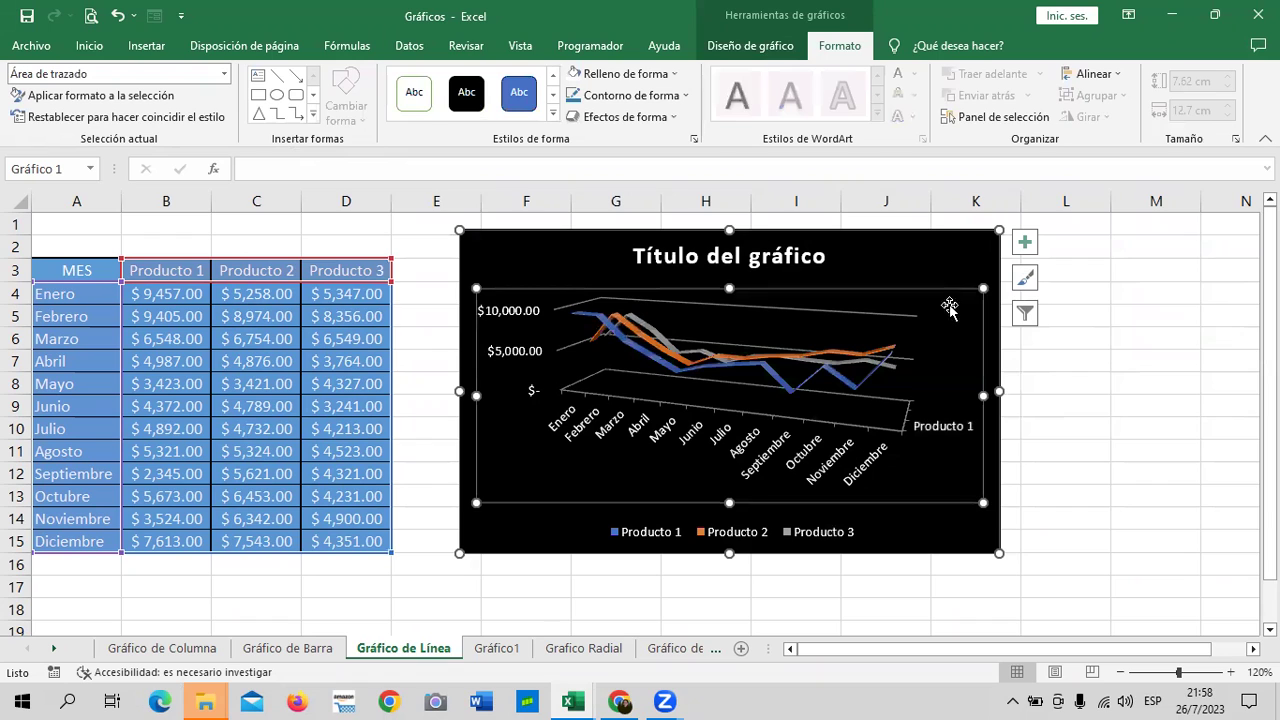
{"action": "left_click", "coordinate": [862, 371]}
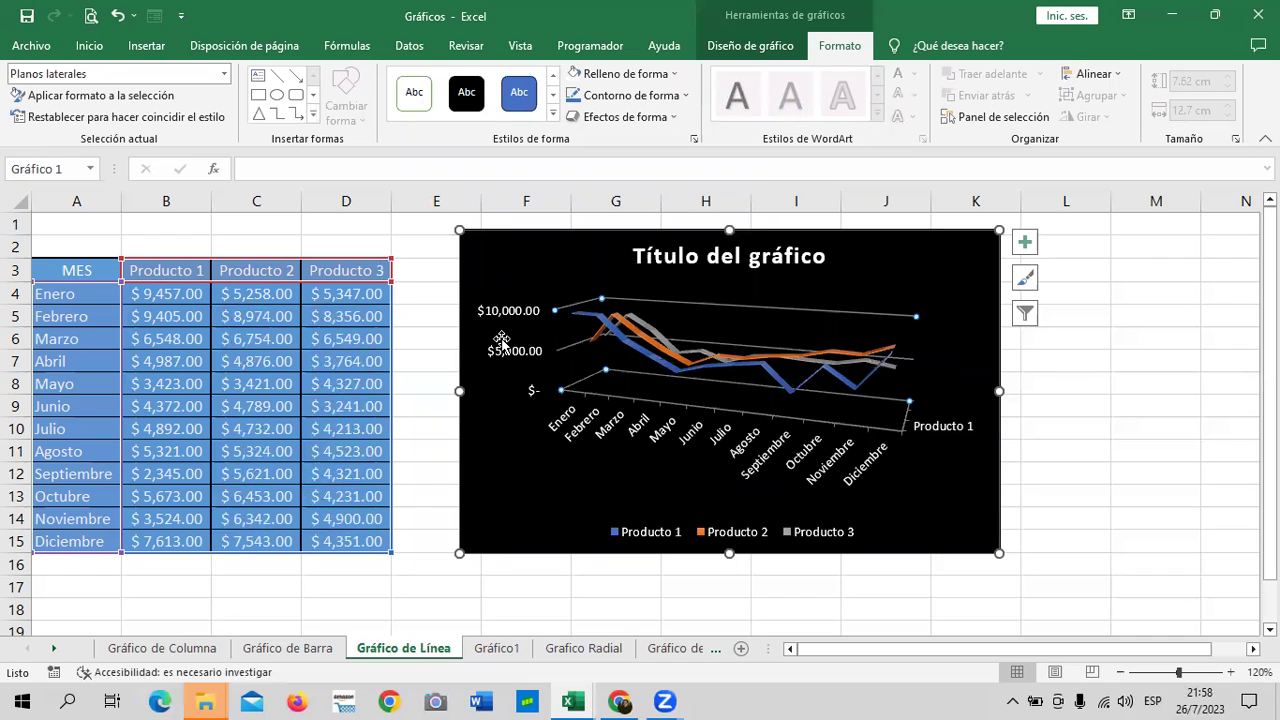
{"action": "left_click", "coordinate": [1026, 242]}
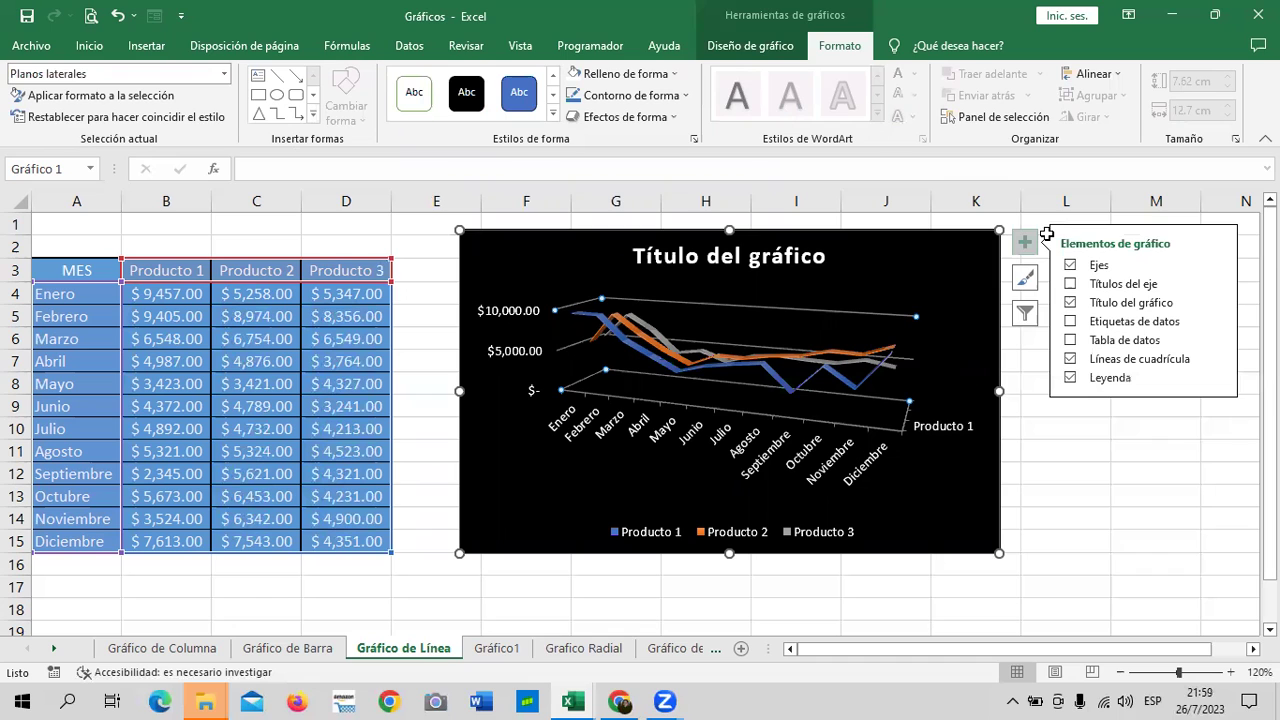
- Try toggling the axes and axis titles, leaving the axis titles turned off
{"action": "left_click", "coordinate": [1078, 268]}
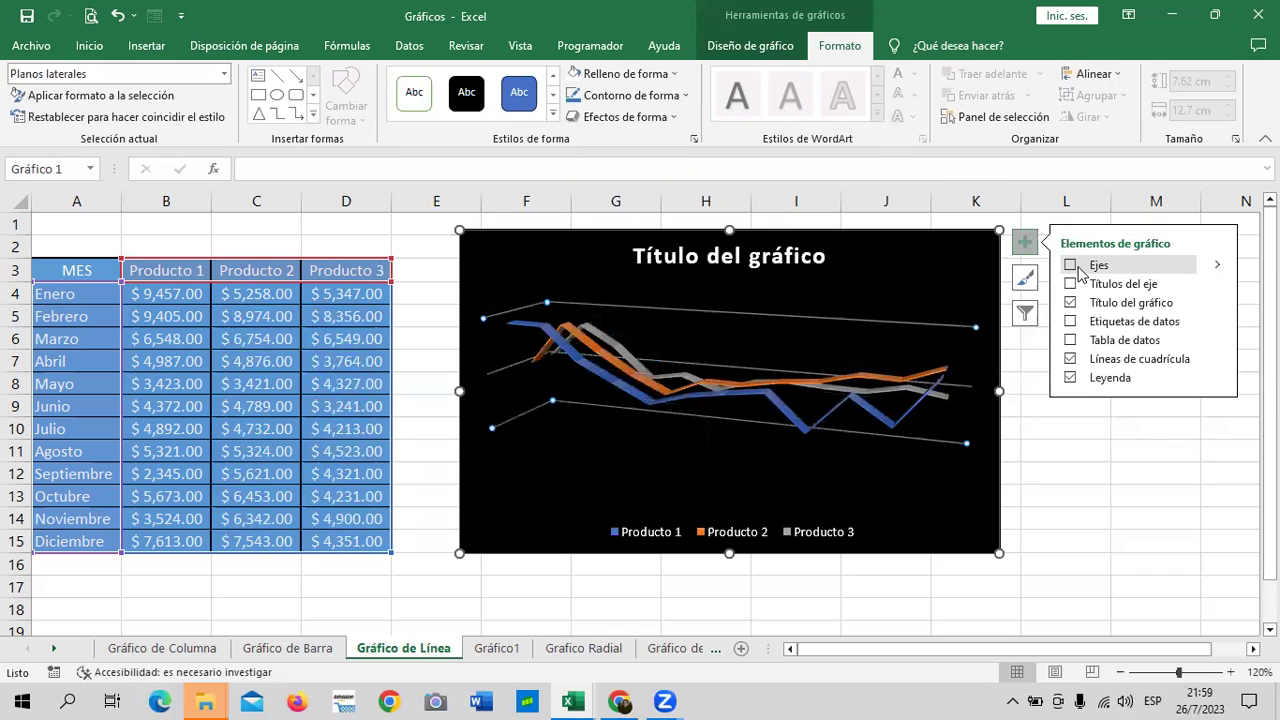
{"action": "left_click", "coordinate": [1070, 285]}
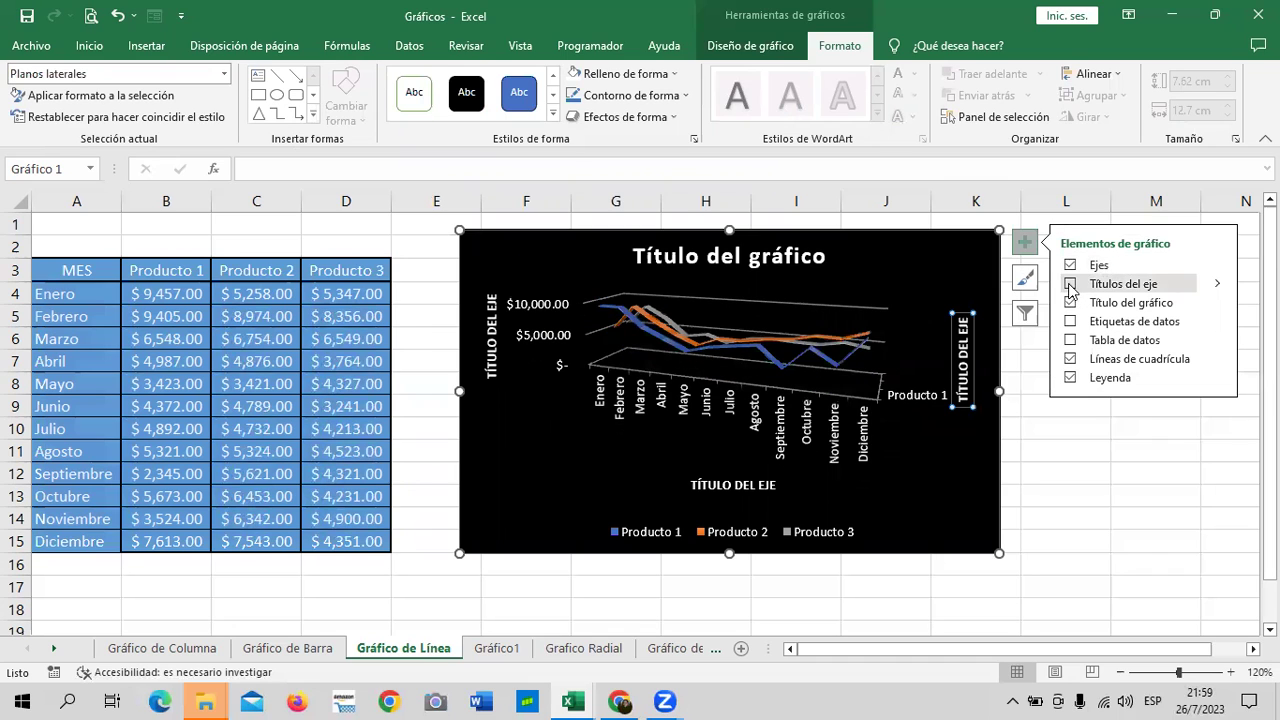
{"action": "left_click", "coordinate": [1070, 285]}
{"action": "left_click", "coordinate": [1070, 285]}
{"action": "left_click", "coordinate": [1070, 285]}
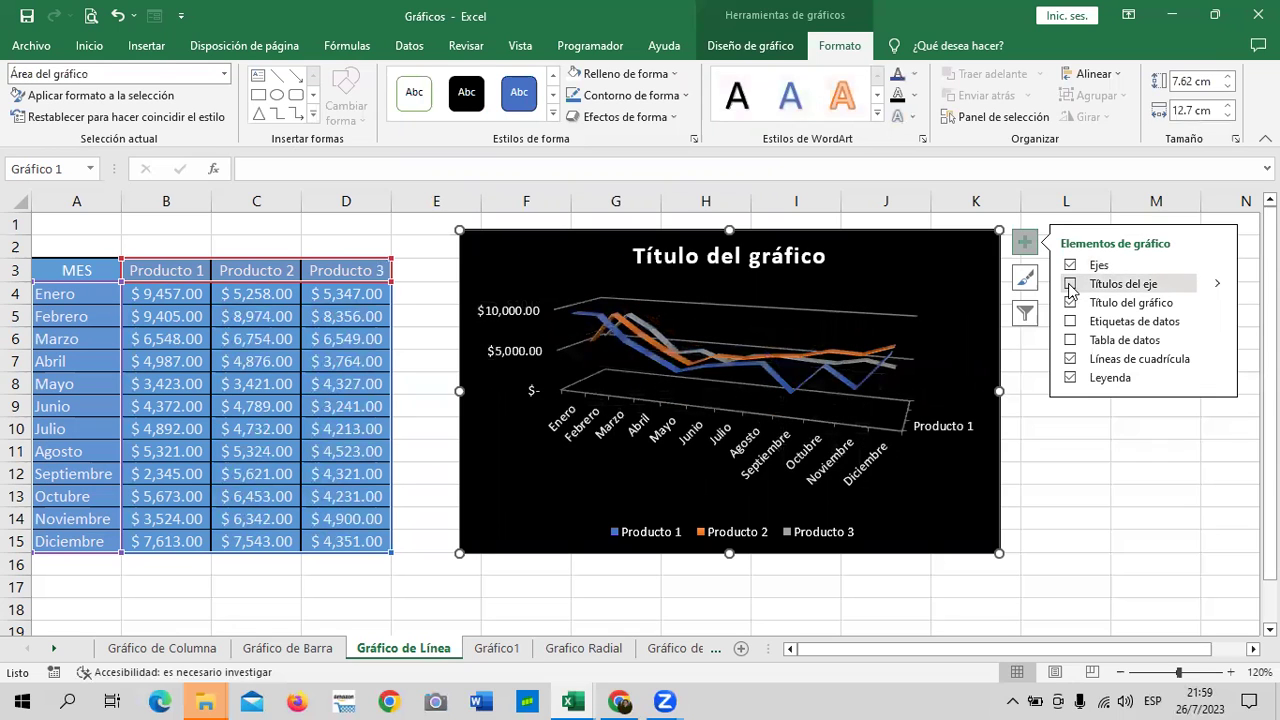
{"action": "left_click", "coordinate": [1070, 285]}
{"action": "left_click", "coordinate": [1070, 285]}
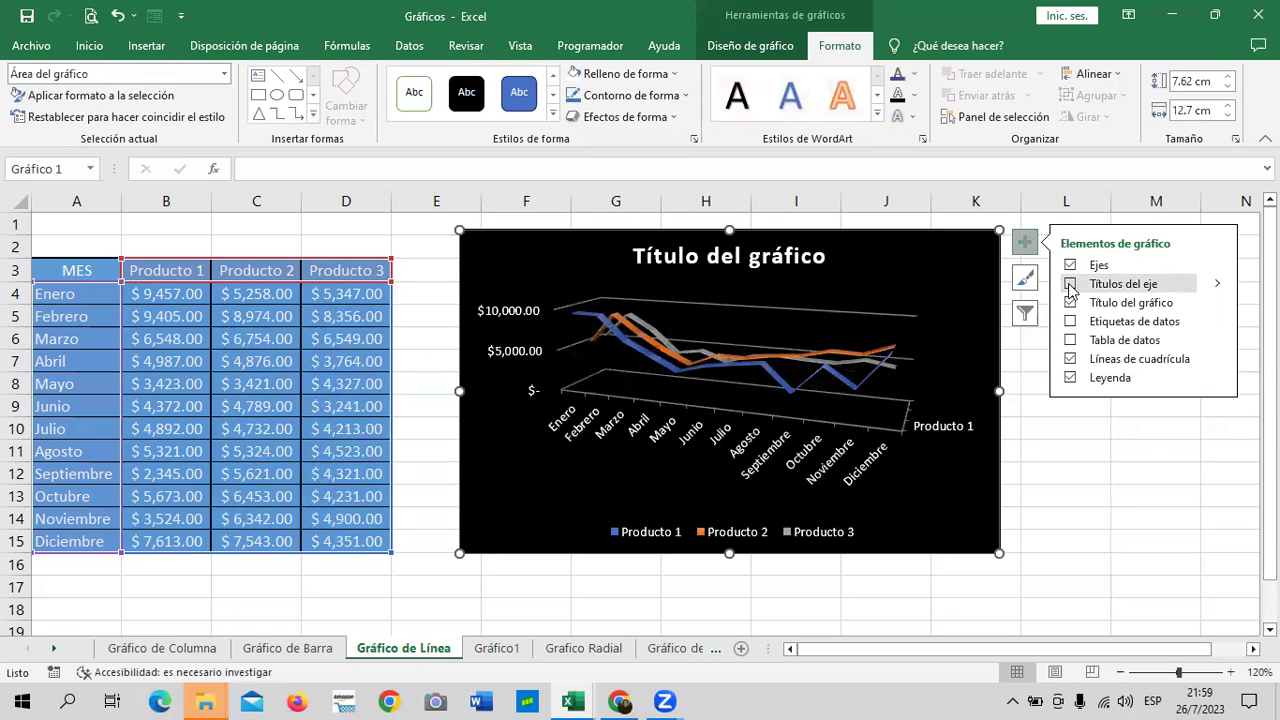
- Remove the chart title and try data labels, browsing their formatting settings
{"action": "left_click", "coordinate": [1070, 303]}
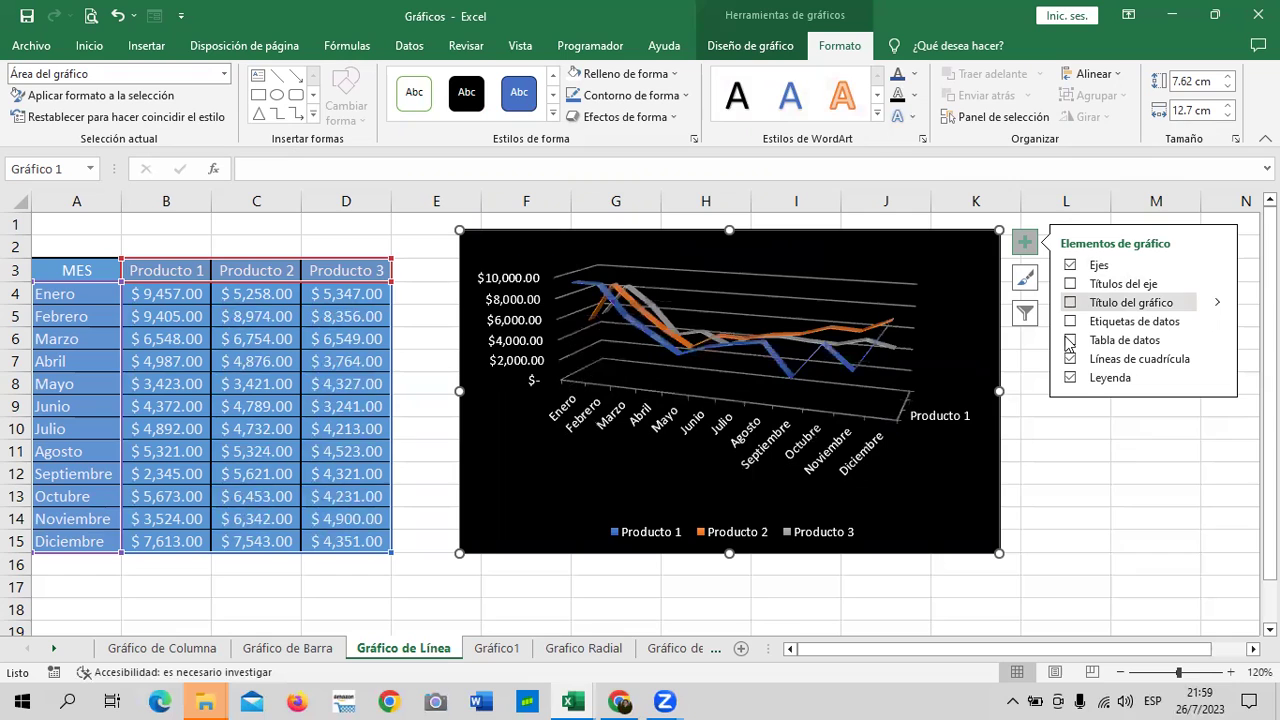
{"action": "left_click", "coordinate": [1071, 322]}
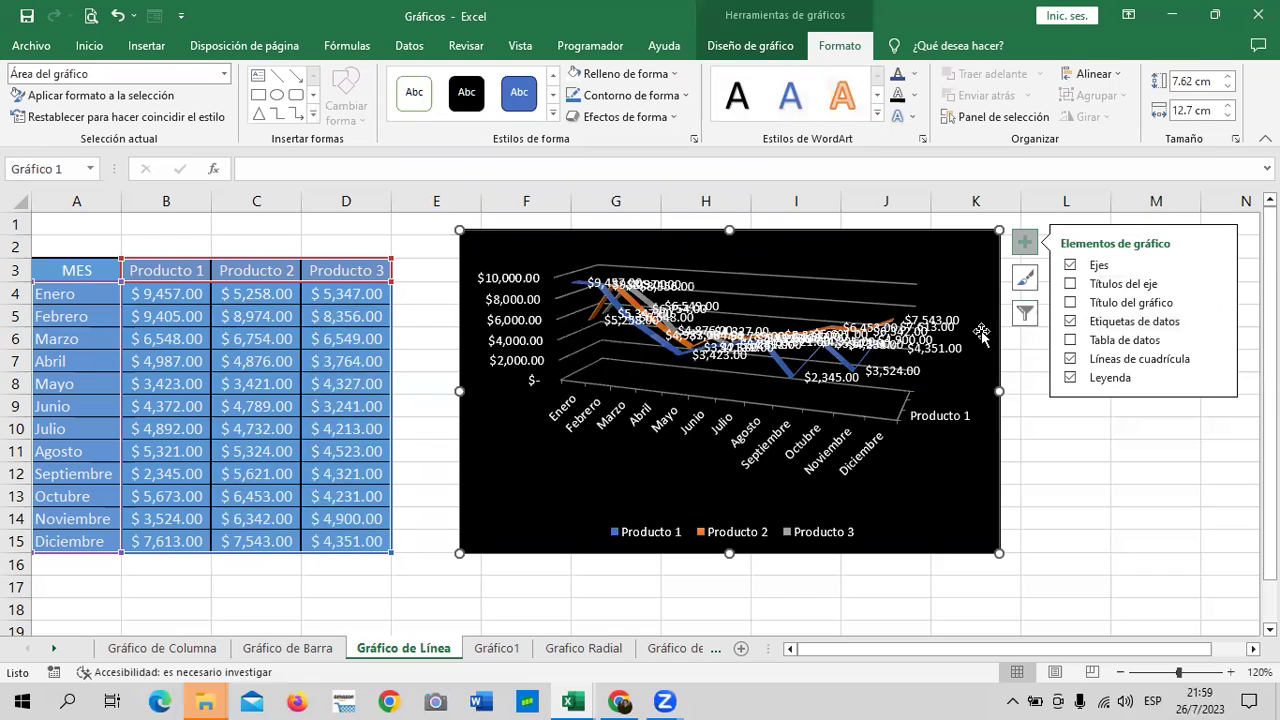
{"action": "left_click", "coordinate": [1218, 322]}
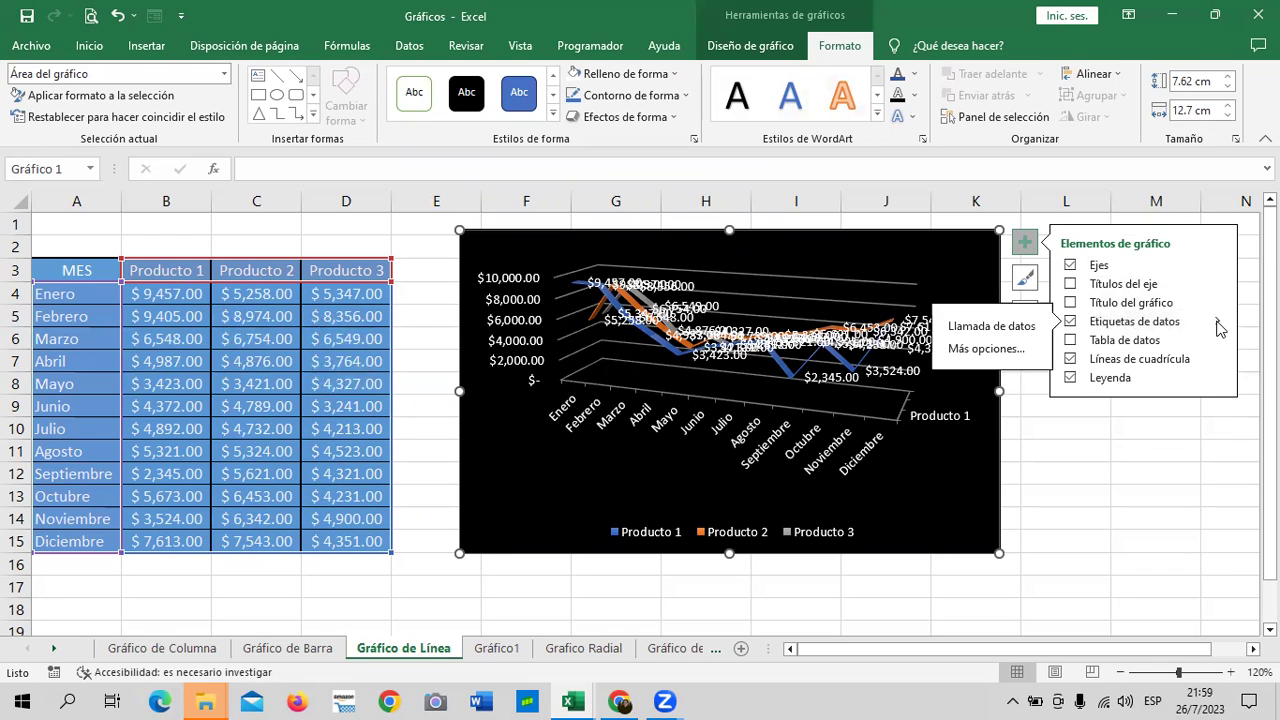
{"action": "left_click", "coordinate": [985, 348]}
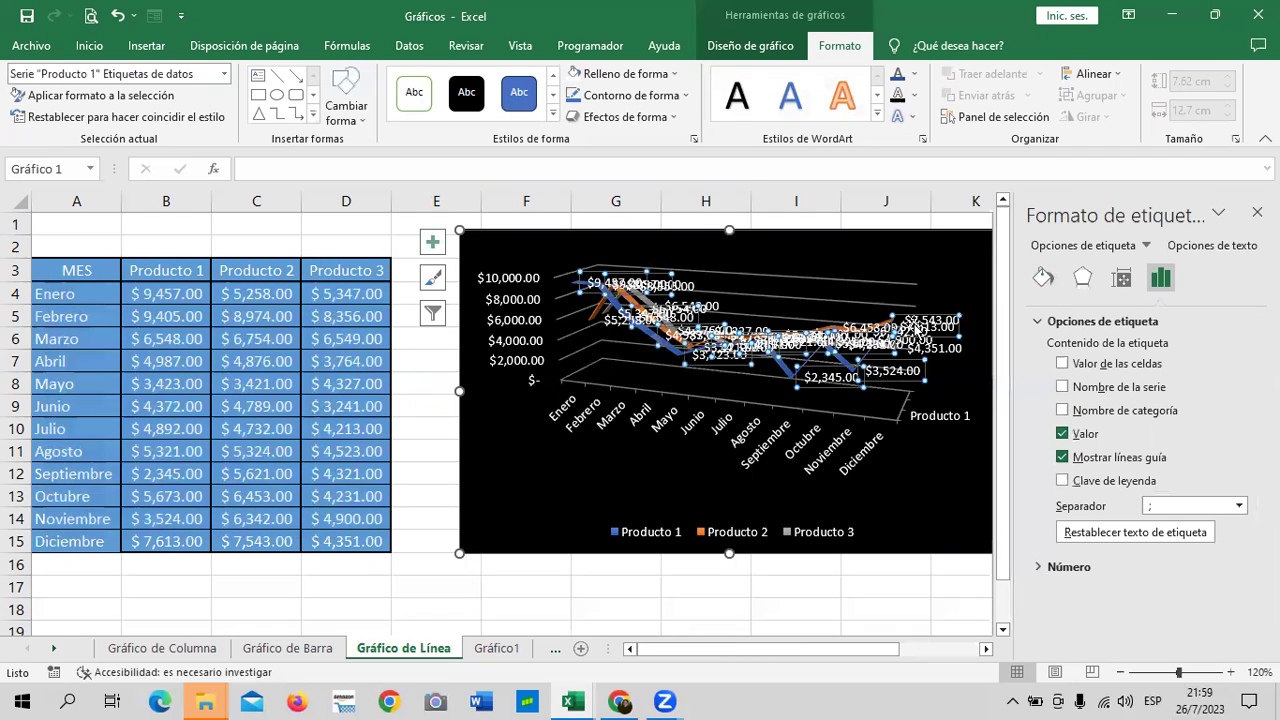
{"action": "left_click", "coordinate": [1257, 211]}
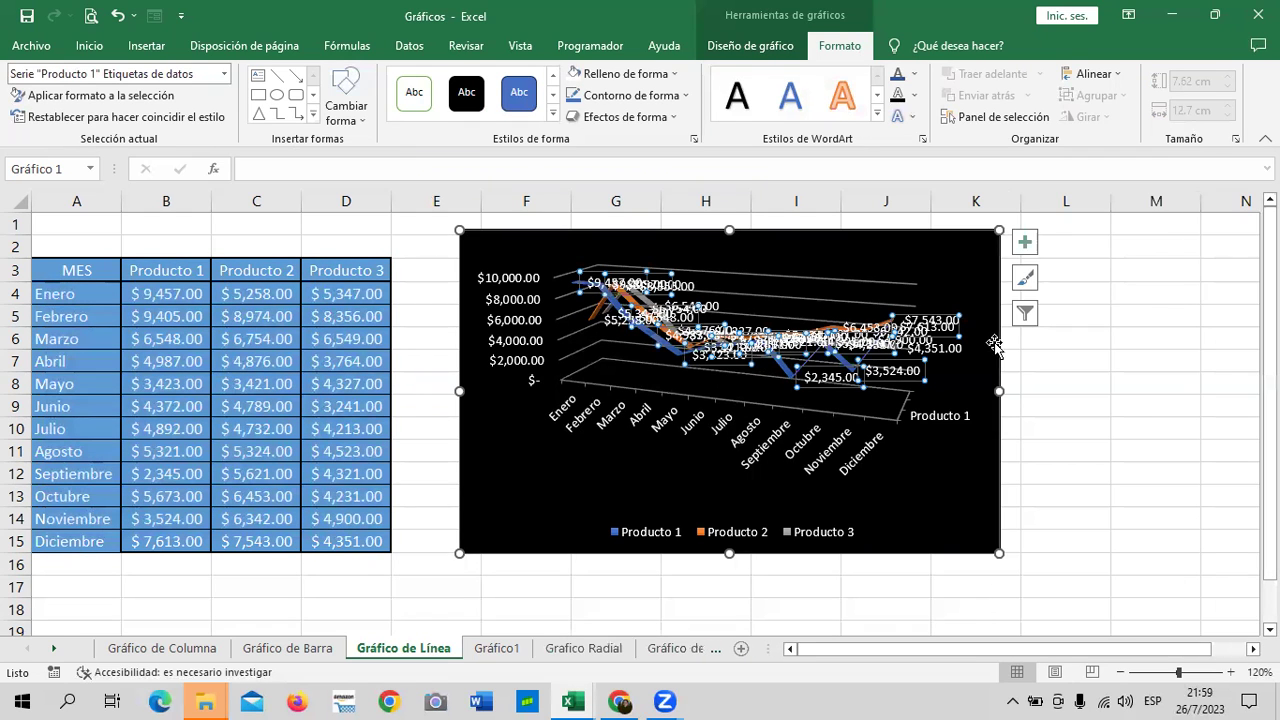
- Remove the gridlines and data labels after briefly trying a data table
{"action": "left_click", "coordinate": [1024, 241]}
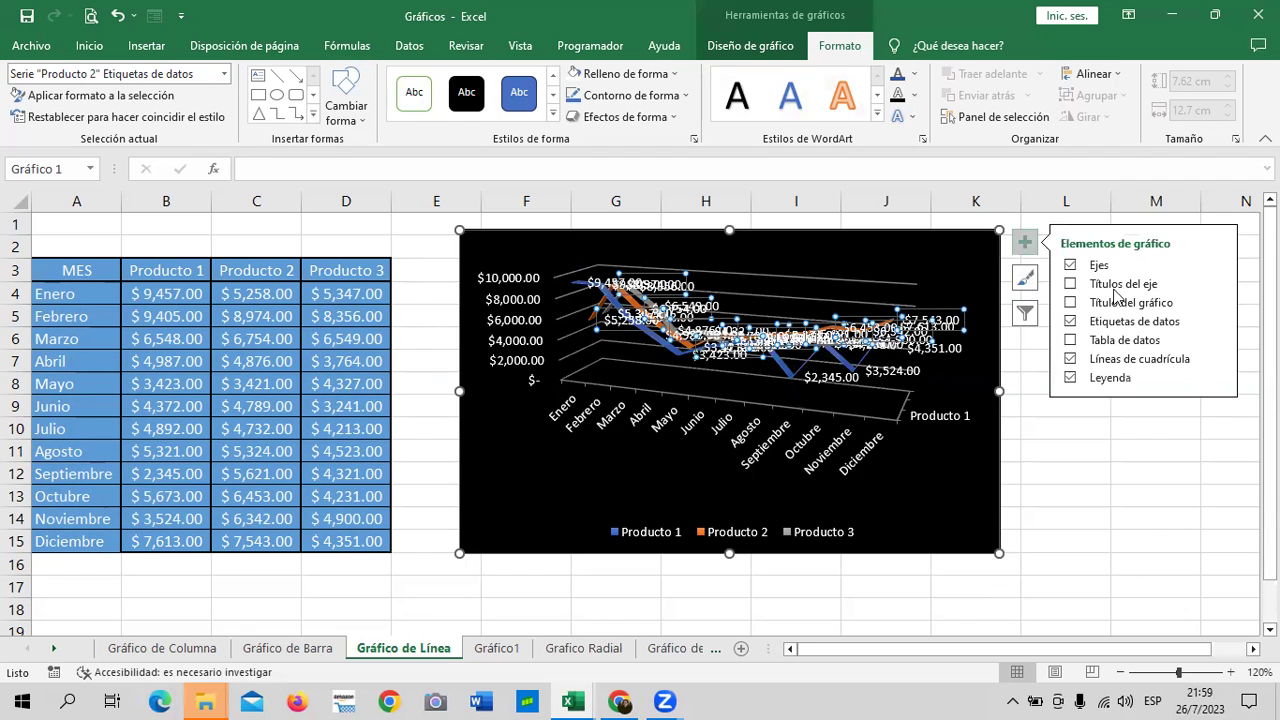
{"action": "left_click", "coordinate": [1087, 342]}
{"action": "left_click", "coordinate": [1085, 344]}
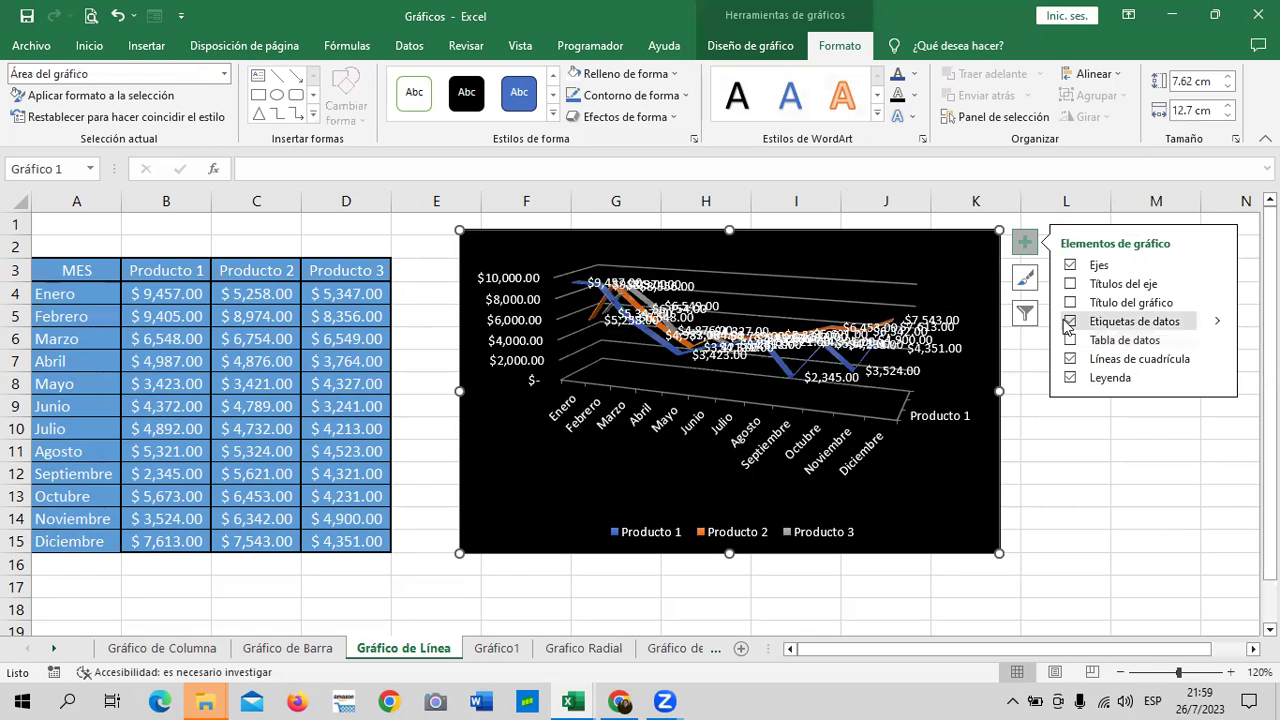
{"action": "left_click", "coordinate": [1071, 359]}
{"action": "left_click", "coordinate": [1071, 359]}
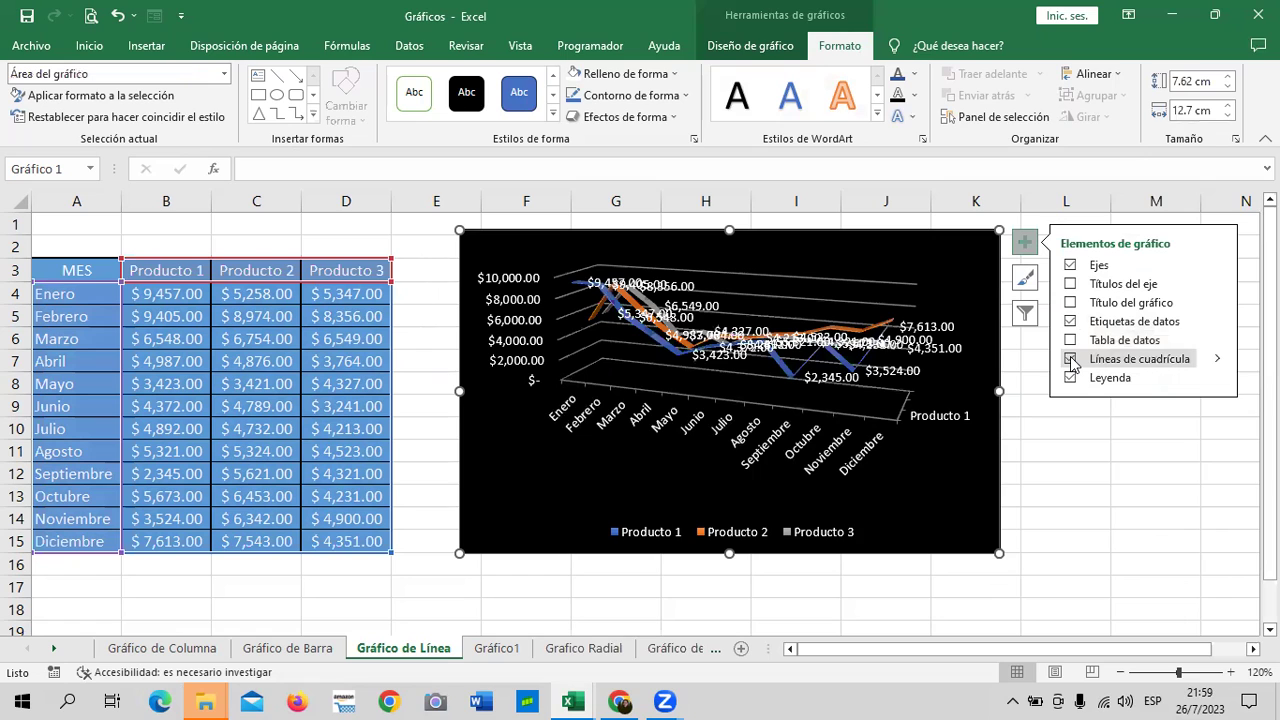
{"action": "left_click", "coordinate": [1071, 359]}
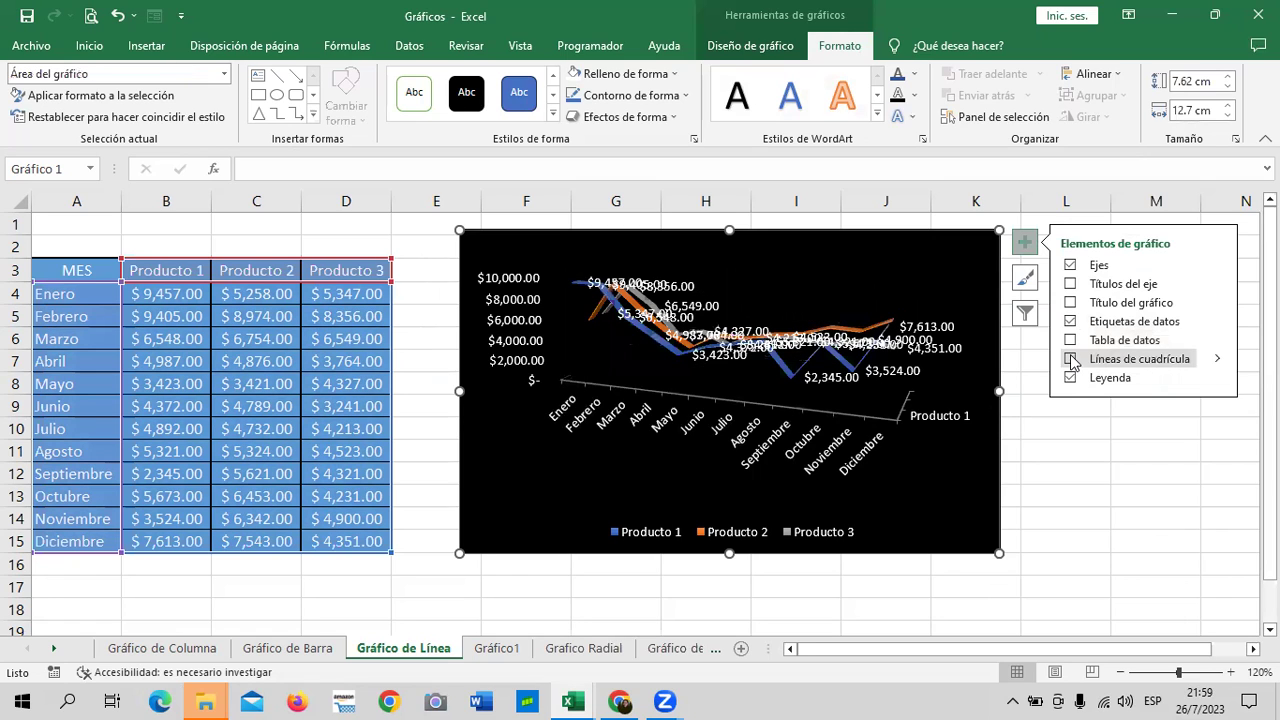
{"action": "left_click", "coordinate": [1070, 322]}
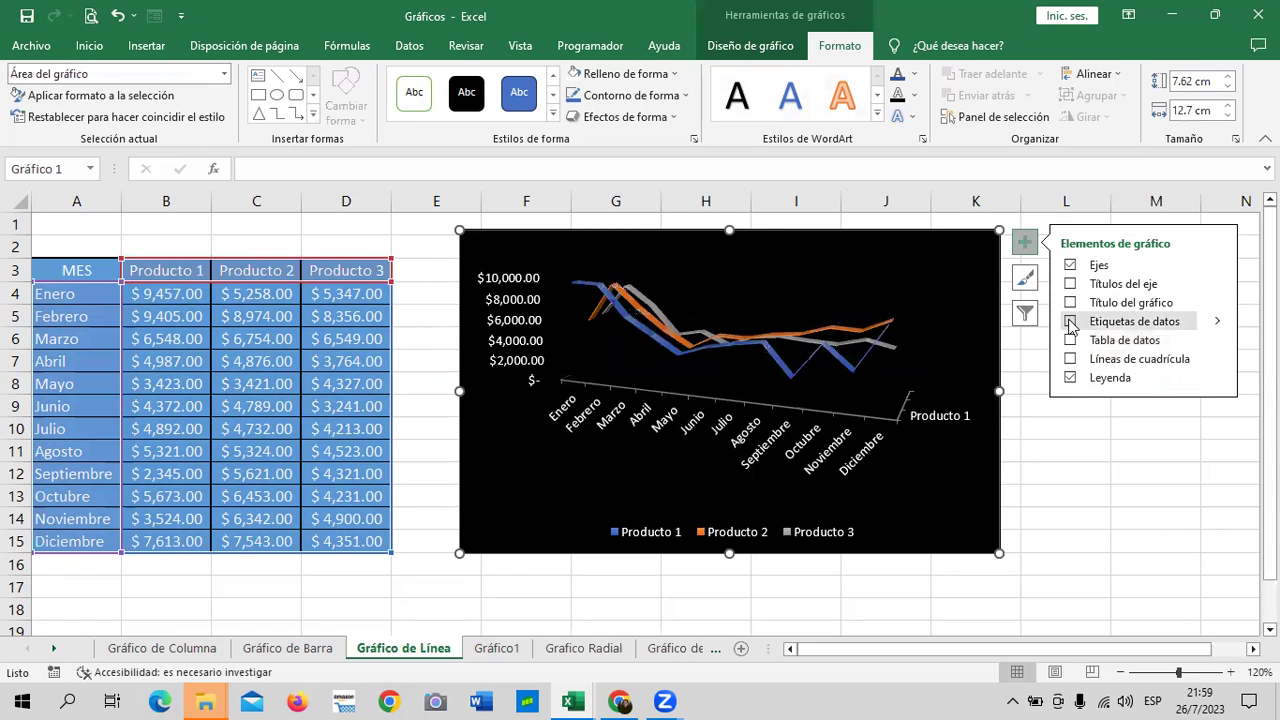
- Keep the legend visible and bring up its position choices
{"action": "left_click", "coordinate": [1070, 378]}
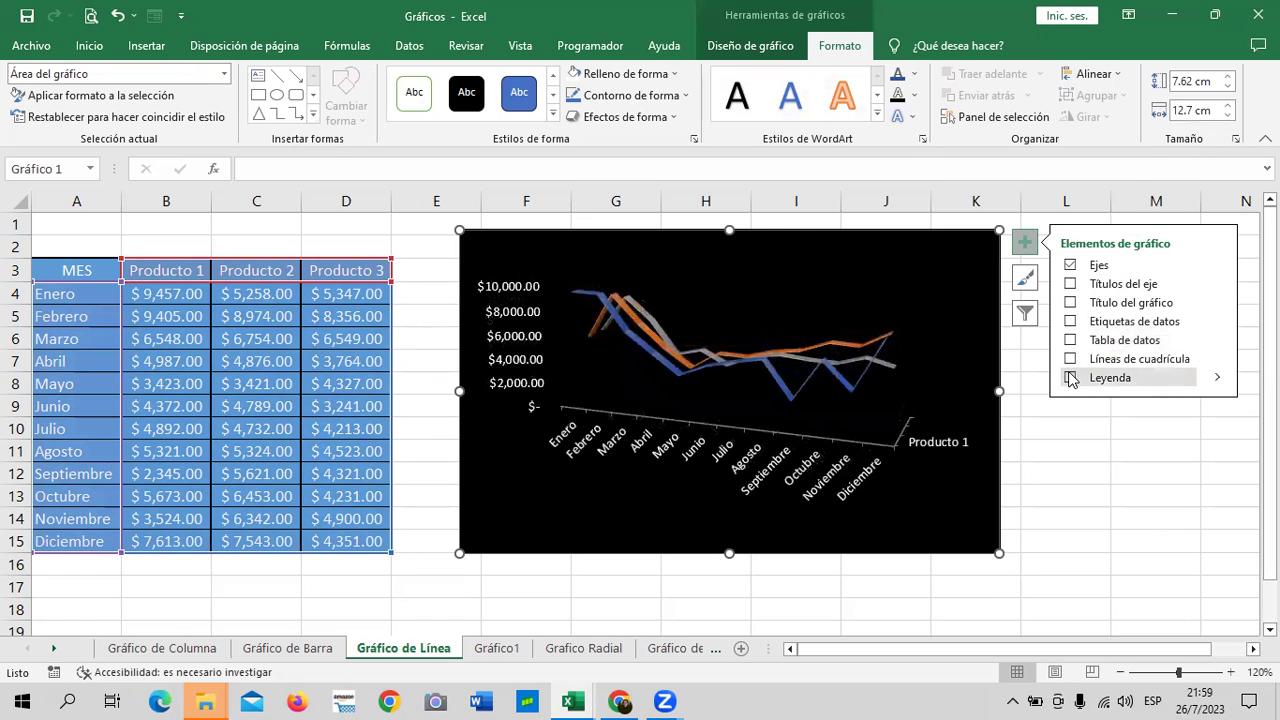
{"action": "left_click", "coordinate": [1070, 378]}
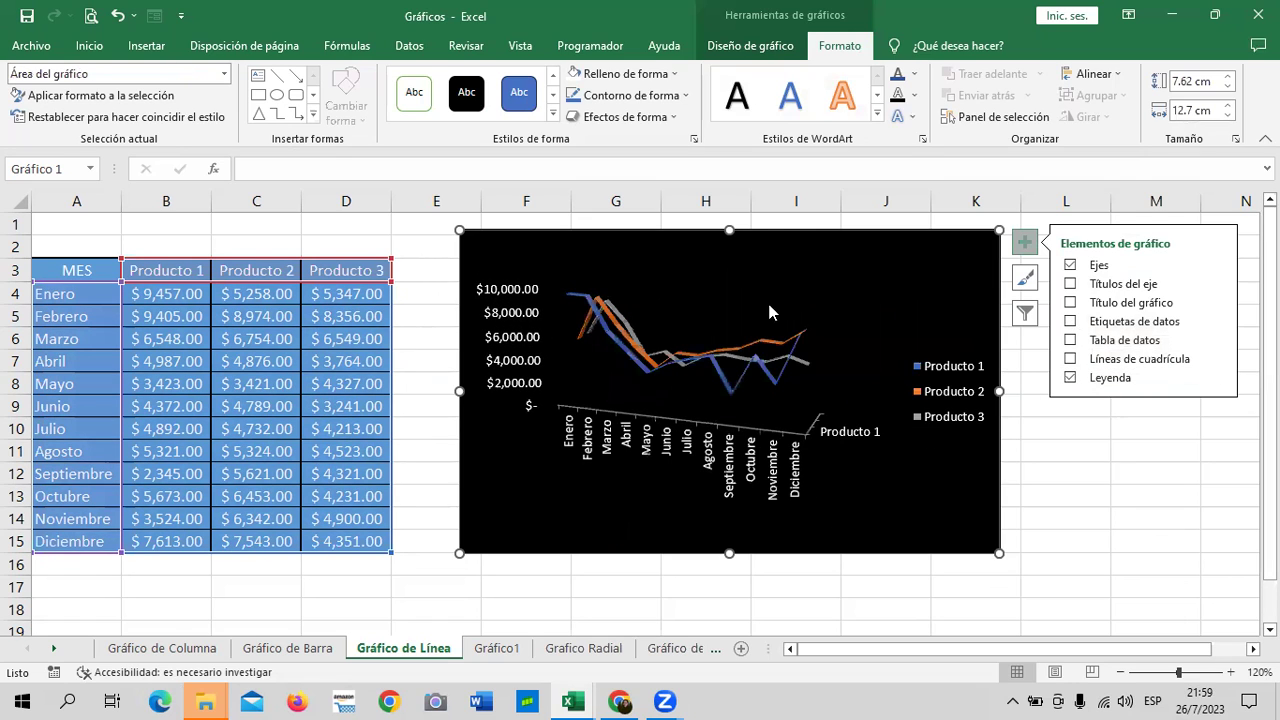
{"action": "left_click", "coordinate": [1217, 382]}
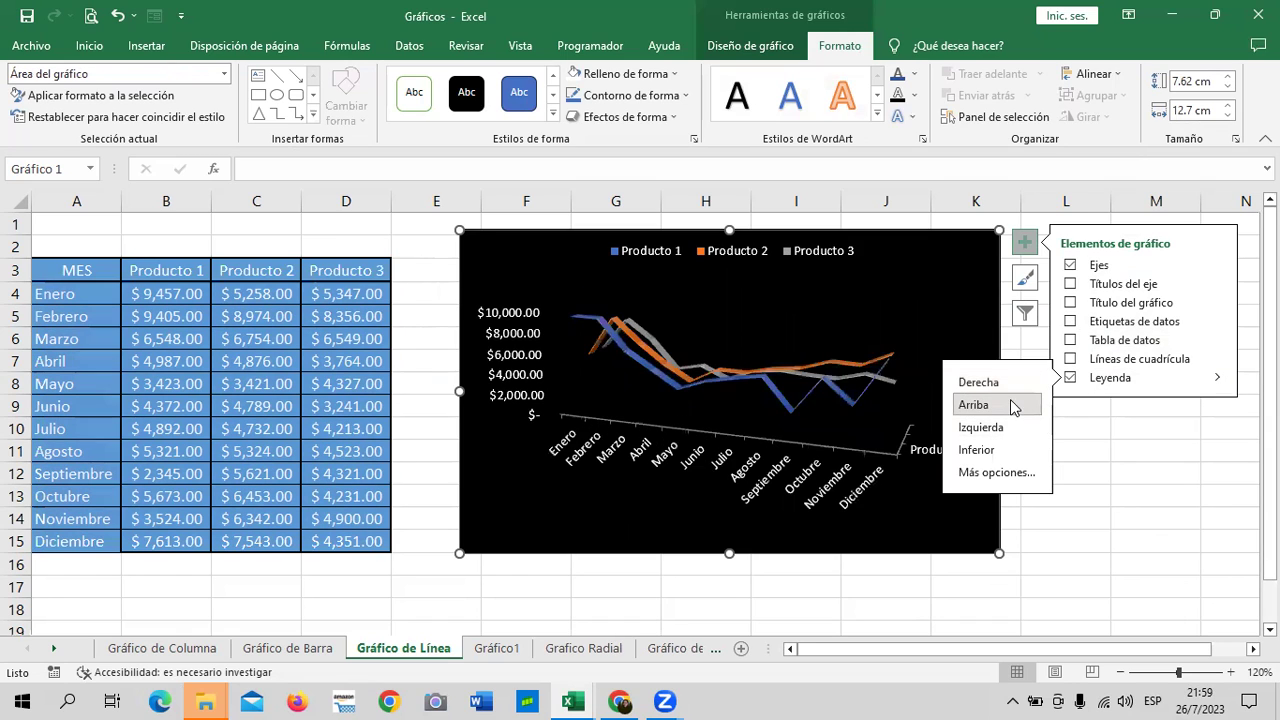
- Move the legend to the top, then select the value axis and Producto 3 line
{"action": "left_click", "coordinate": [505, 333]}
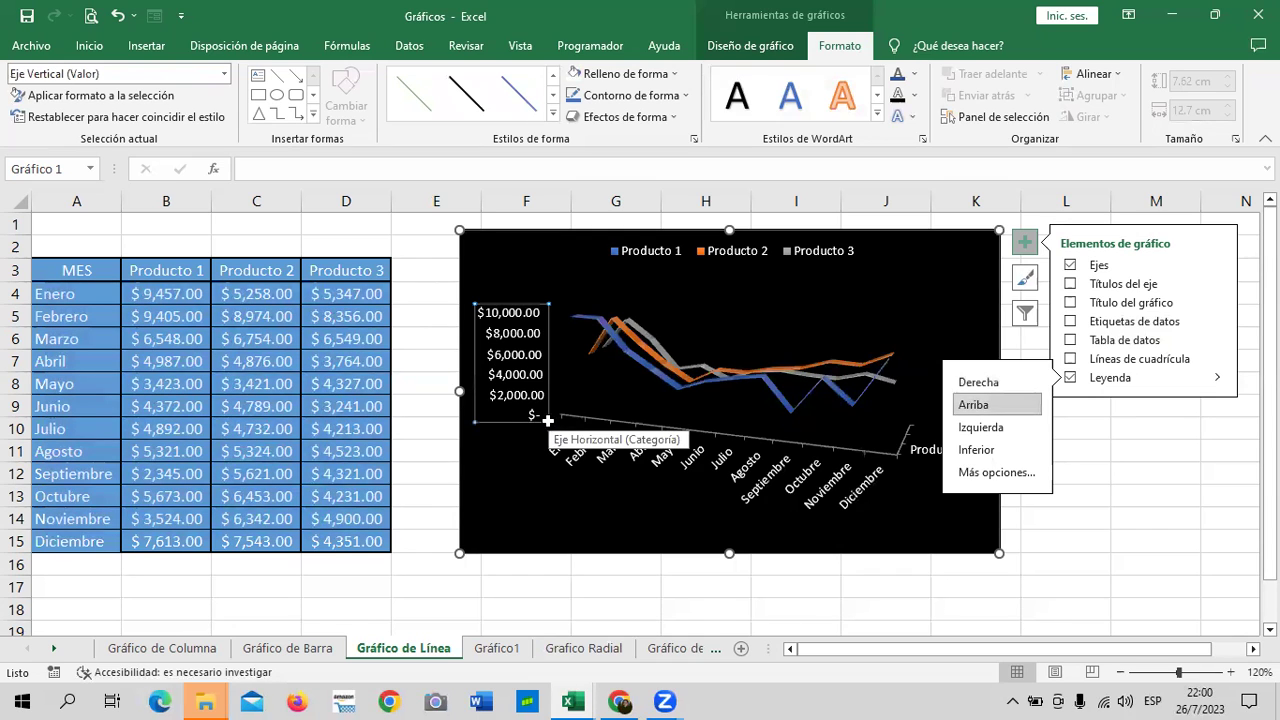
{"action": "left_click", "coordinate": [528, 430]}
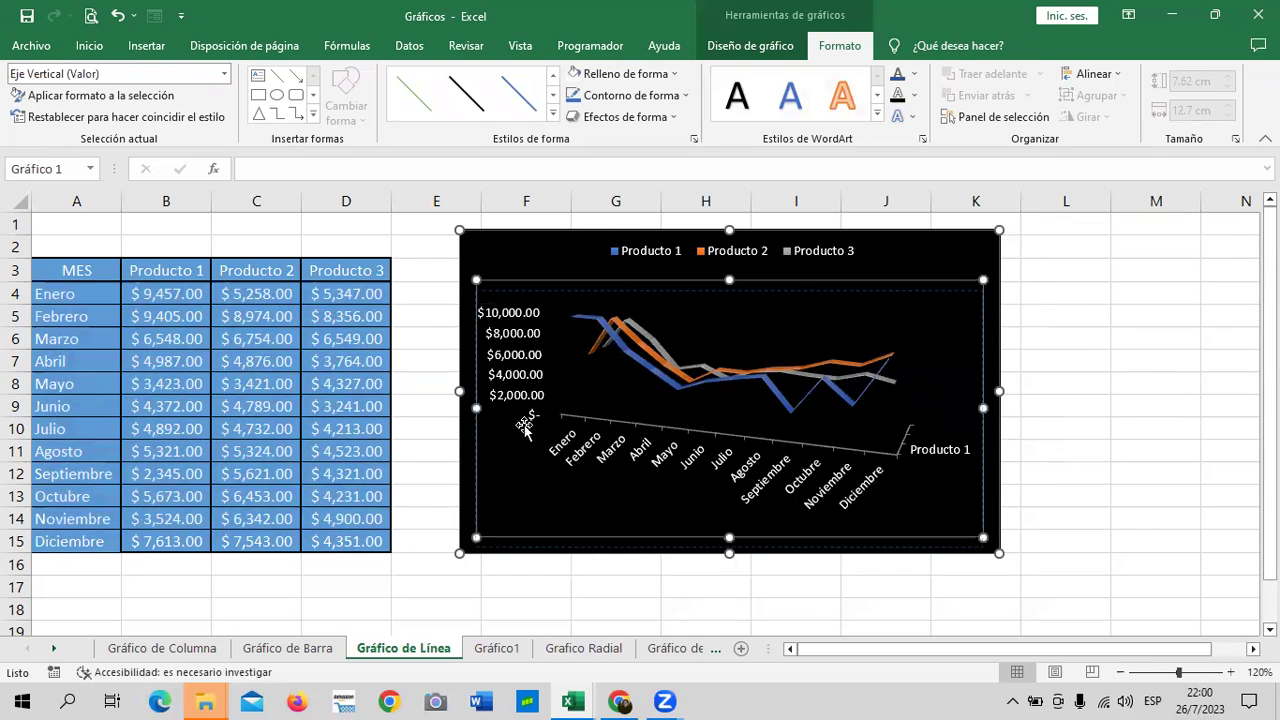
{"action": "left_click", "coordinate": [523, 433]}
{"action": "left_click", "coordinate": [520, 370]}
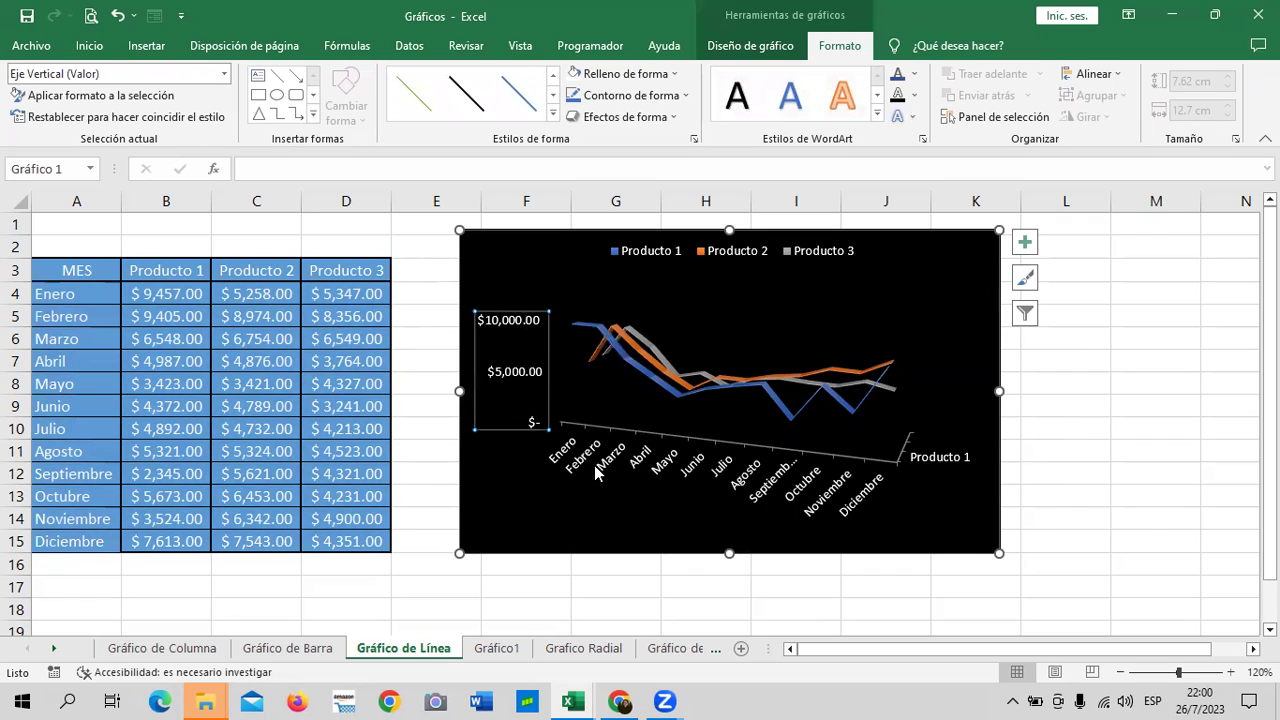
{"action": "left_click", "coordinate": [612, 348]}
- Pick the plot area and depth axis from Current Selection, ending on the value axis
{"action": "left_click", "coordinate": [222, 74]}
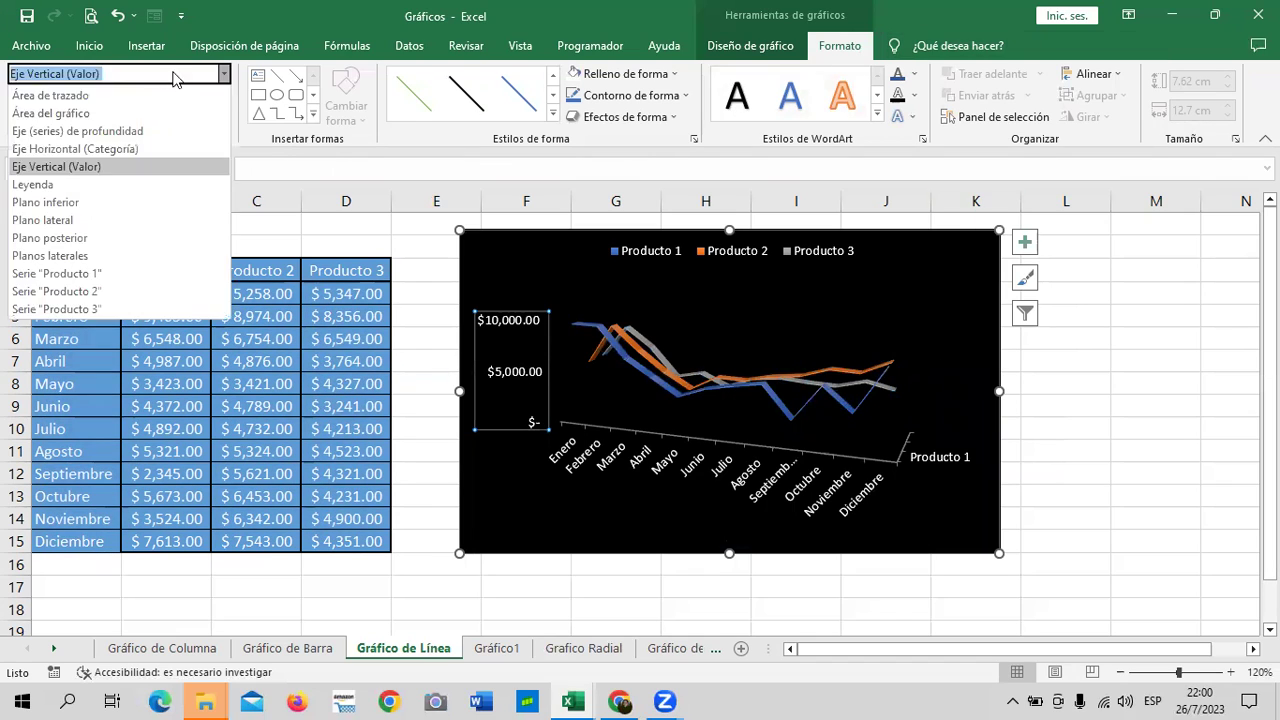
{"action": "left_click", "coordinate": [146, 95]}
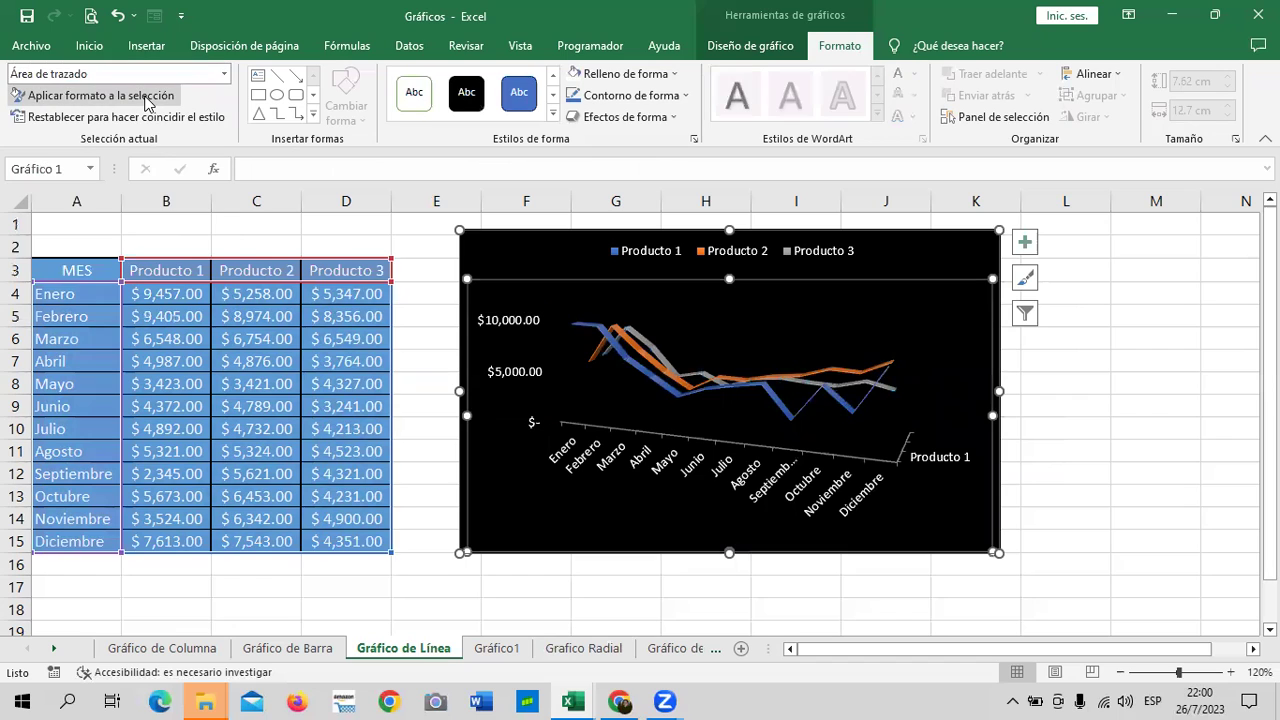
{"action": "left_click", "coordinate": [224, 74]}
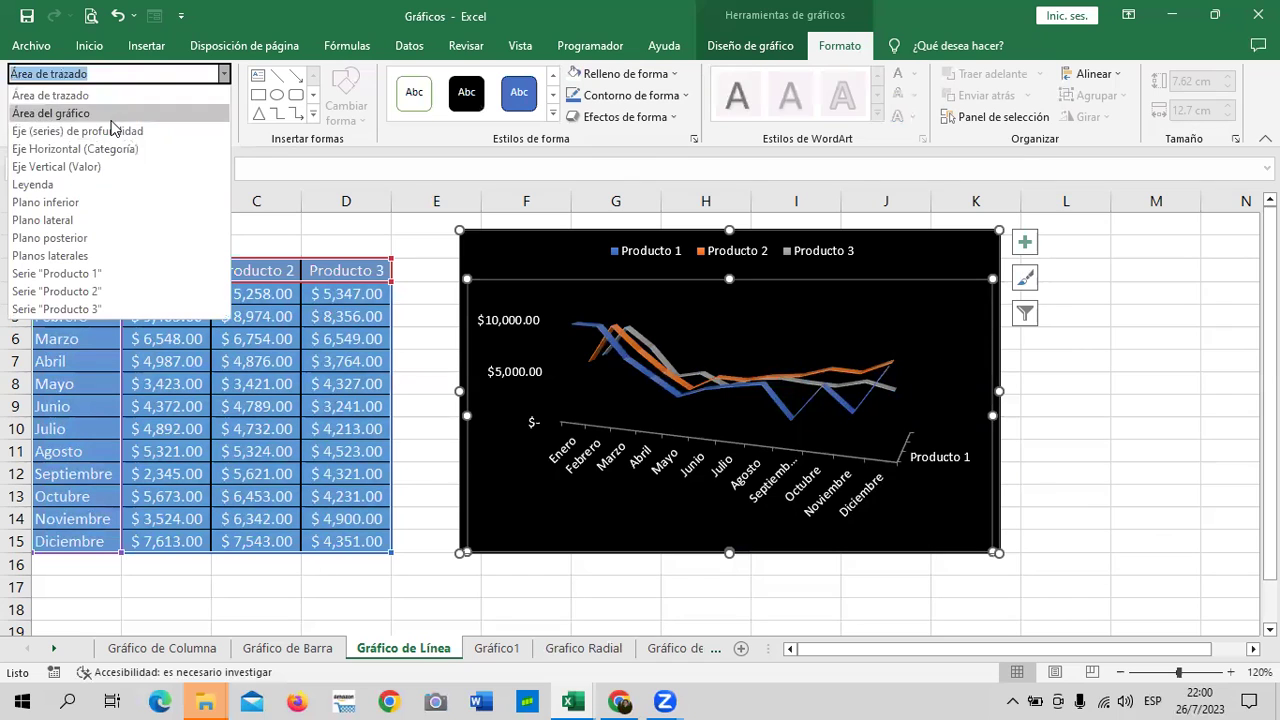
{"action": "left_click", "coordinate": [145, 131]}
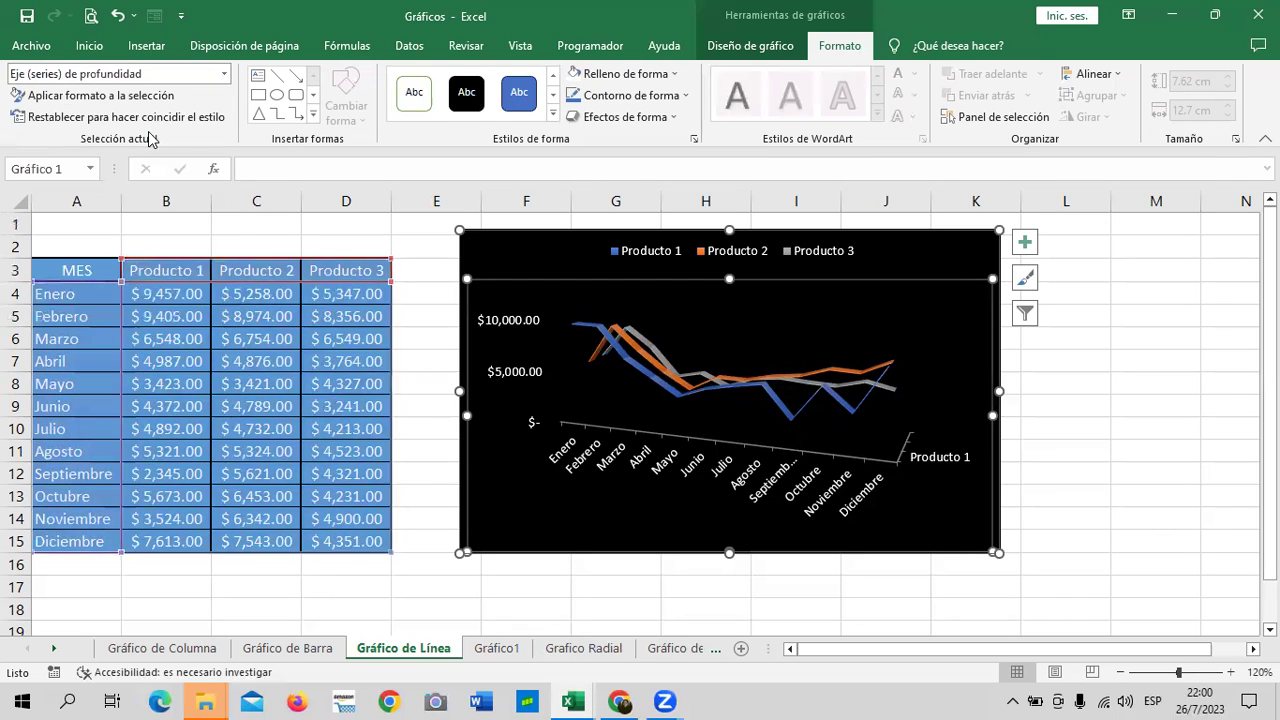
{"action": "left_click", "coordinate": [731, 245]}
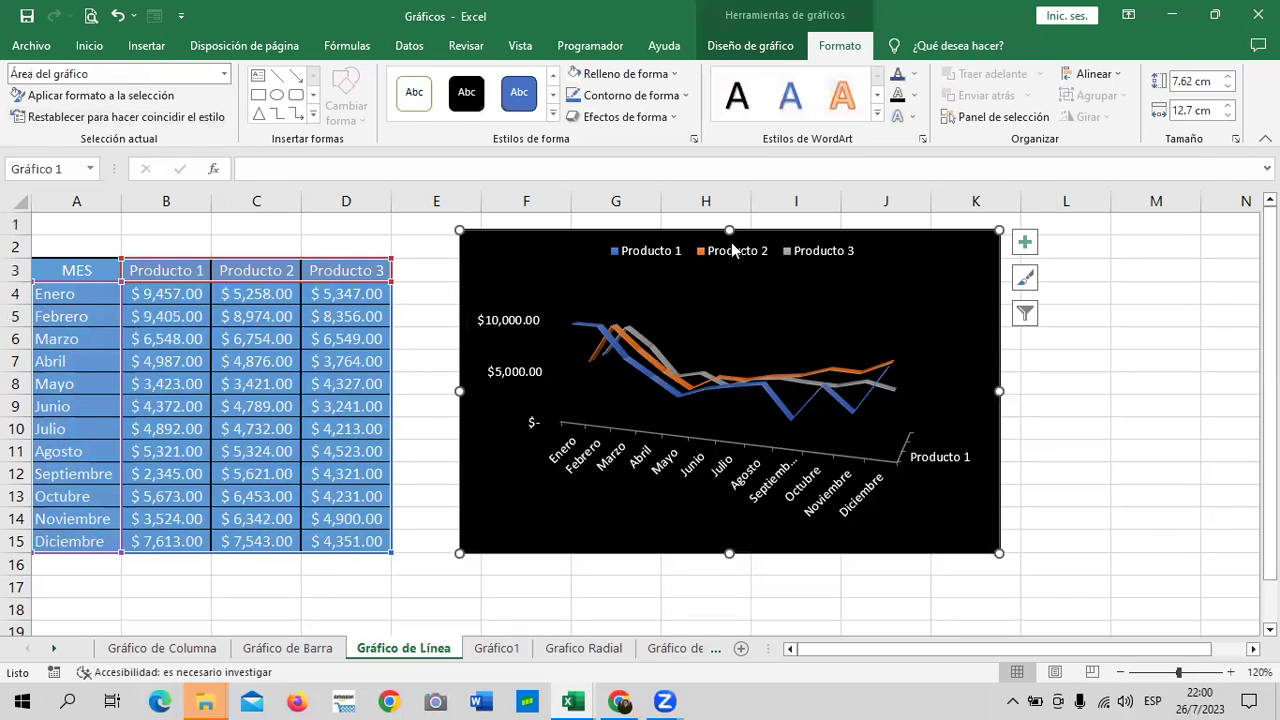
{"action": "left_click", "coordinate": [526, 358]}
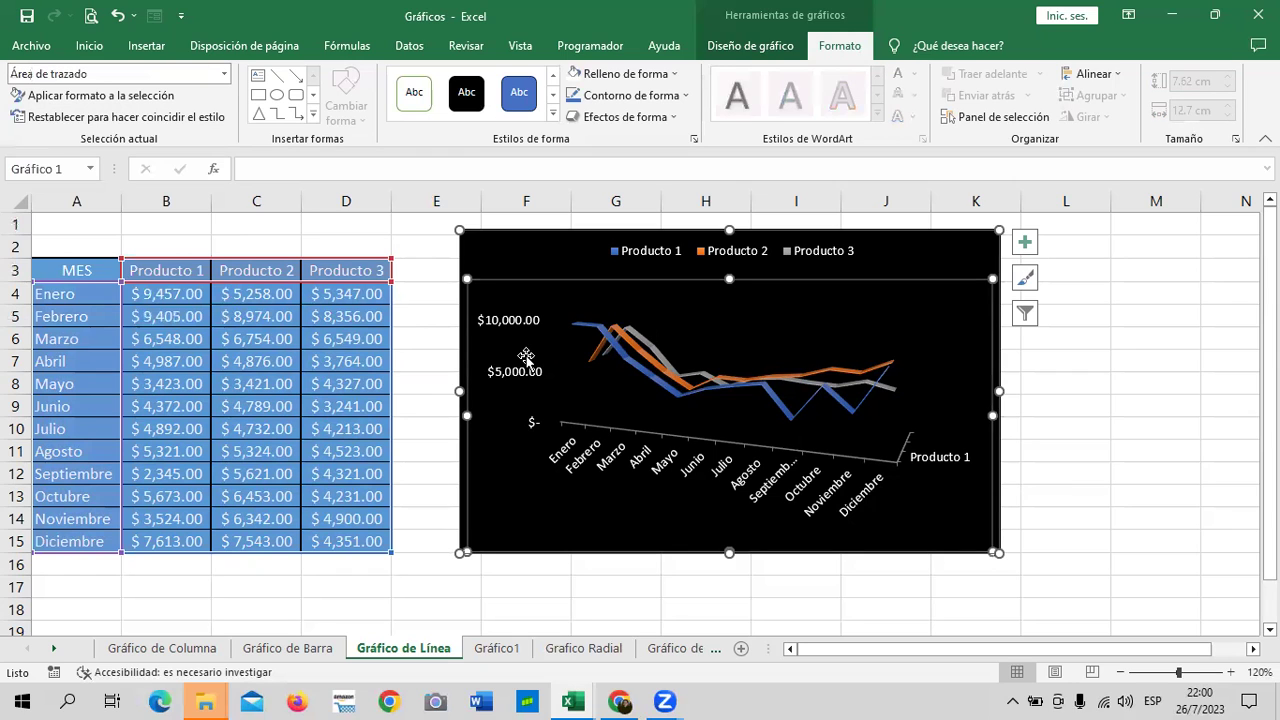
{"action": "left_click", "coordinate": [508, 335]}
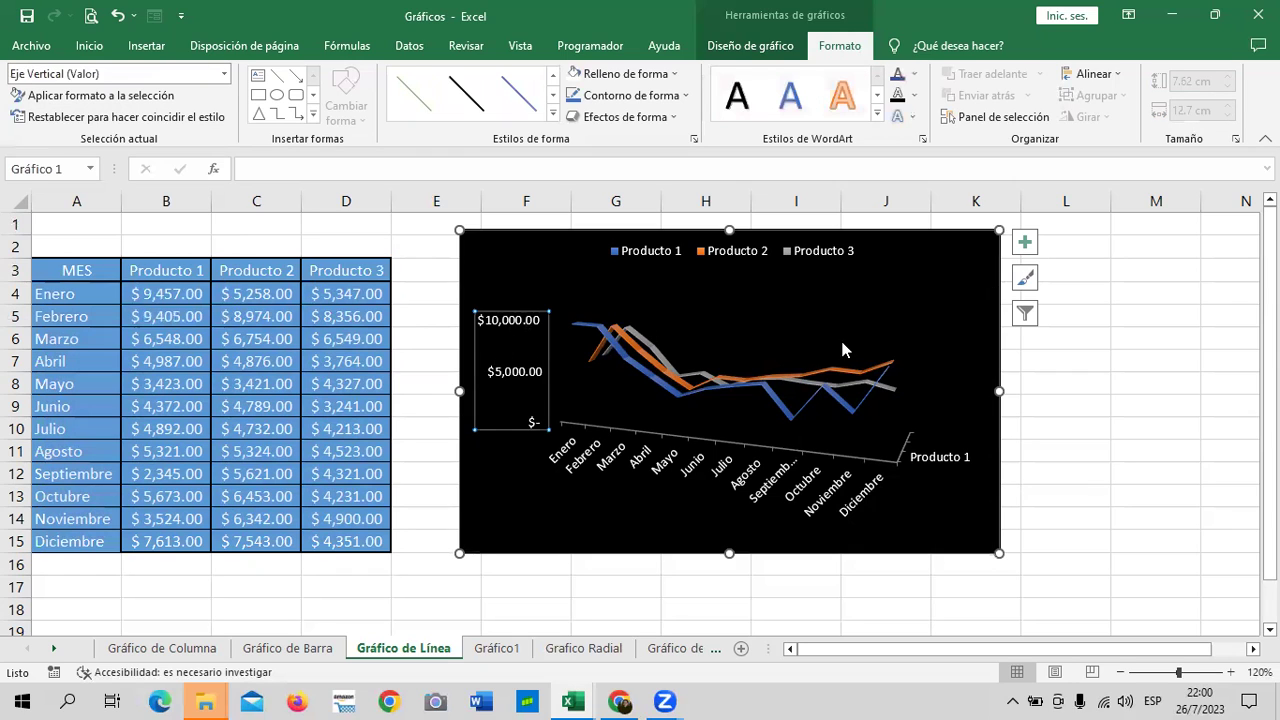
- Leave the gridlines (Líneas de cuadrícula) turned off in the chart elements list
{"action": "left_click", "coordinate": [1024, 241]}
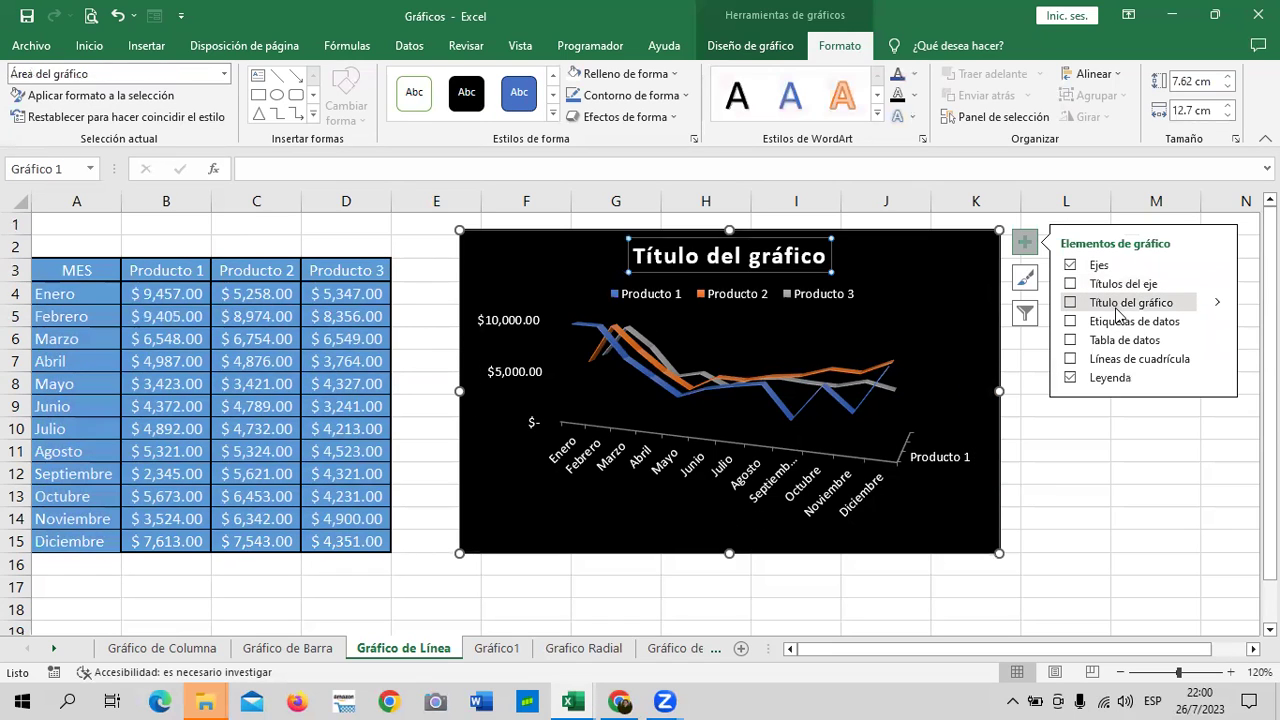
{"action": "left_click", "coordinate": [1100, 367]}
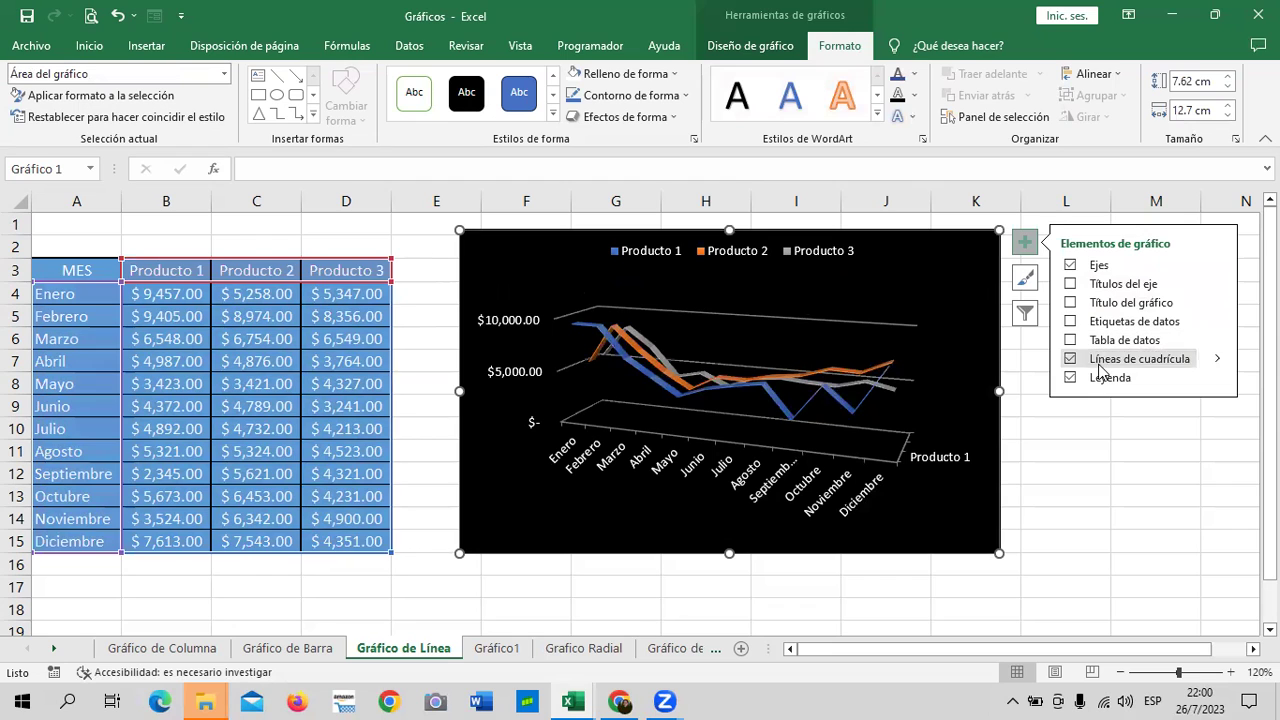
{"action": "left_click", "coordinate": [1100, 360]}
- Narrow the plot area and make the whole chart taller and wider
{"action": "left_click", "coordinate": [507, 350]}
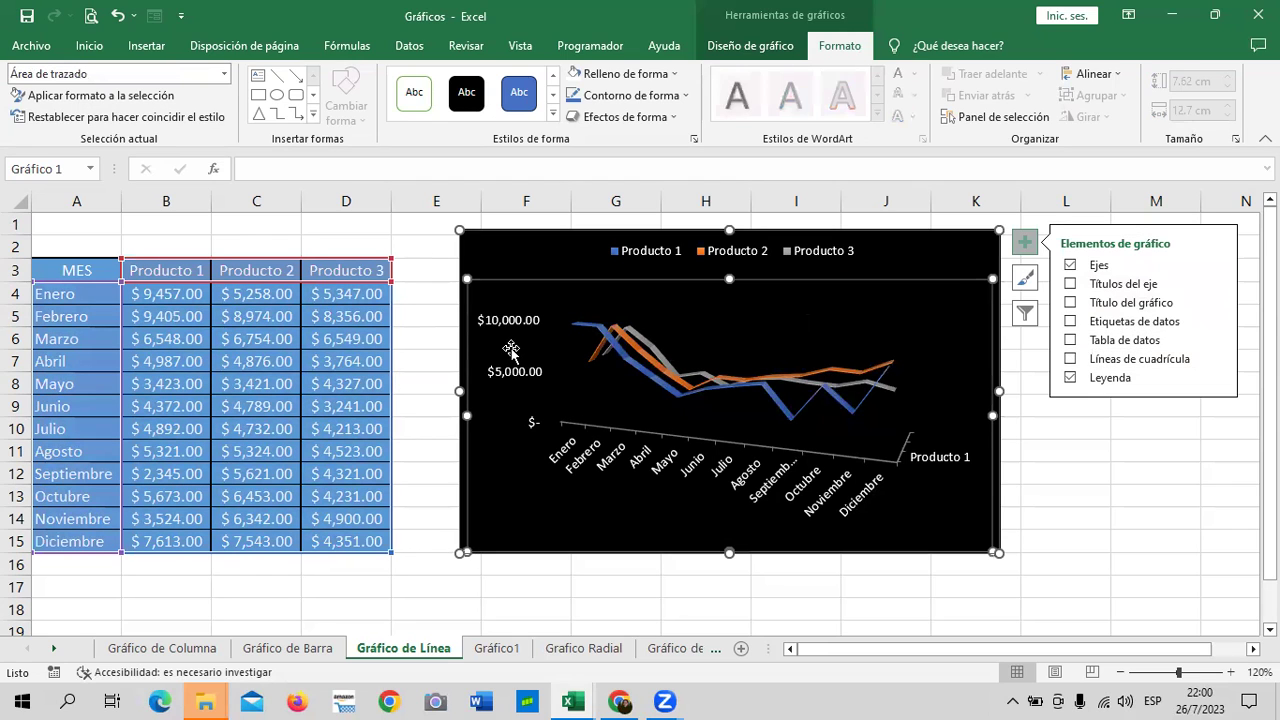
{"action": "left_click_drag", "start_coordinate": [466, 391], "coordinate": [501, 391]}
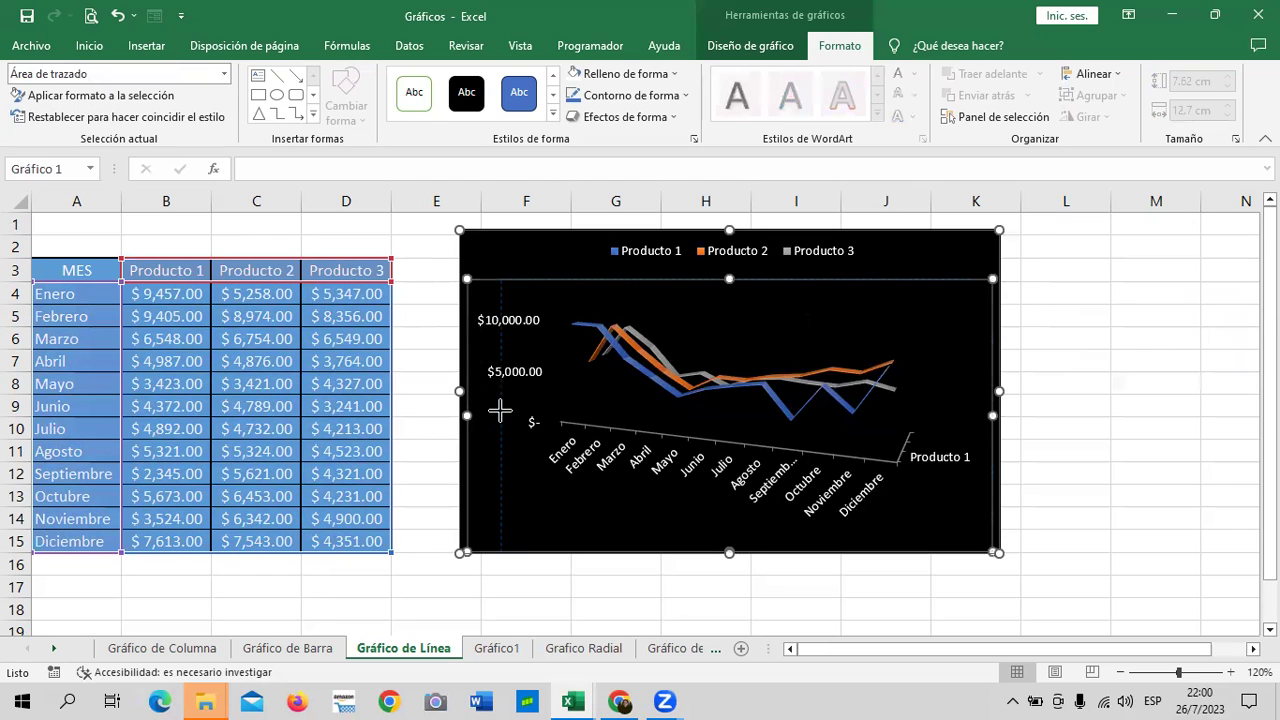
{"action": "left_click_drag", "start_coordinate": [990, 412], "coordinate": [937, 405]}
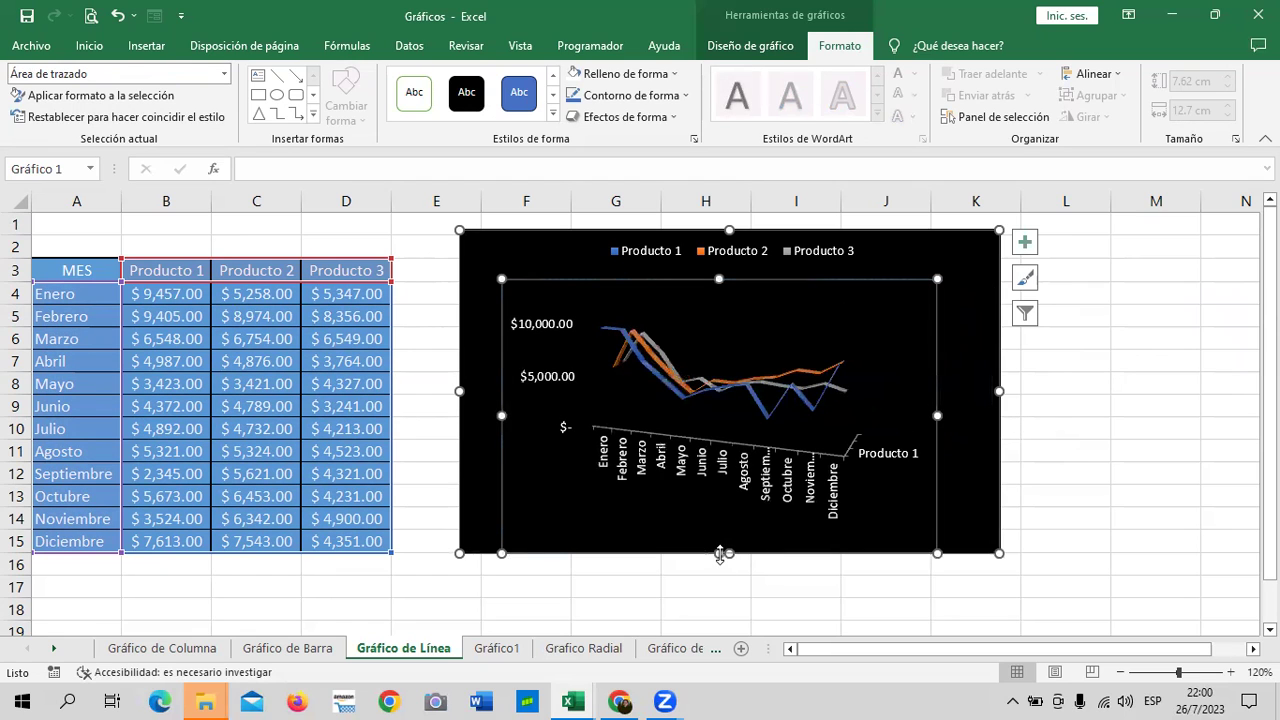
{"action": "left_click_drag", "start_coordinate": [720, 555], "coordinate": [732, 588]}
{"action": "left_click_drag", "start_coordinate": [999, 409], "coordinate": [1120, 409]}
- Stretch the plot area left, right, down and up, then select the value axis
{"action": "left_click", "coordinate": [993, 446]}
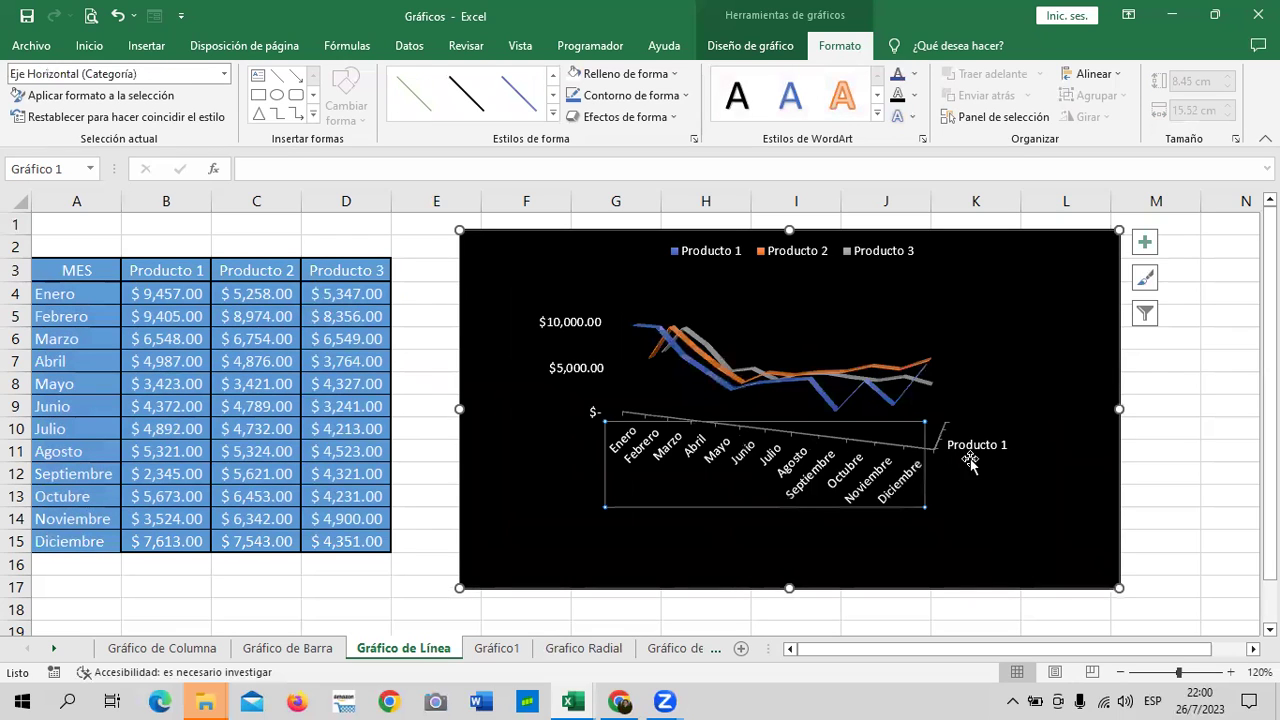
{"action": "left_click", "coordinate": [845, 375]}
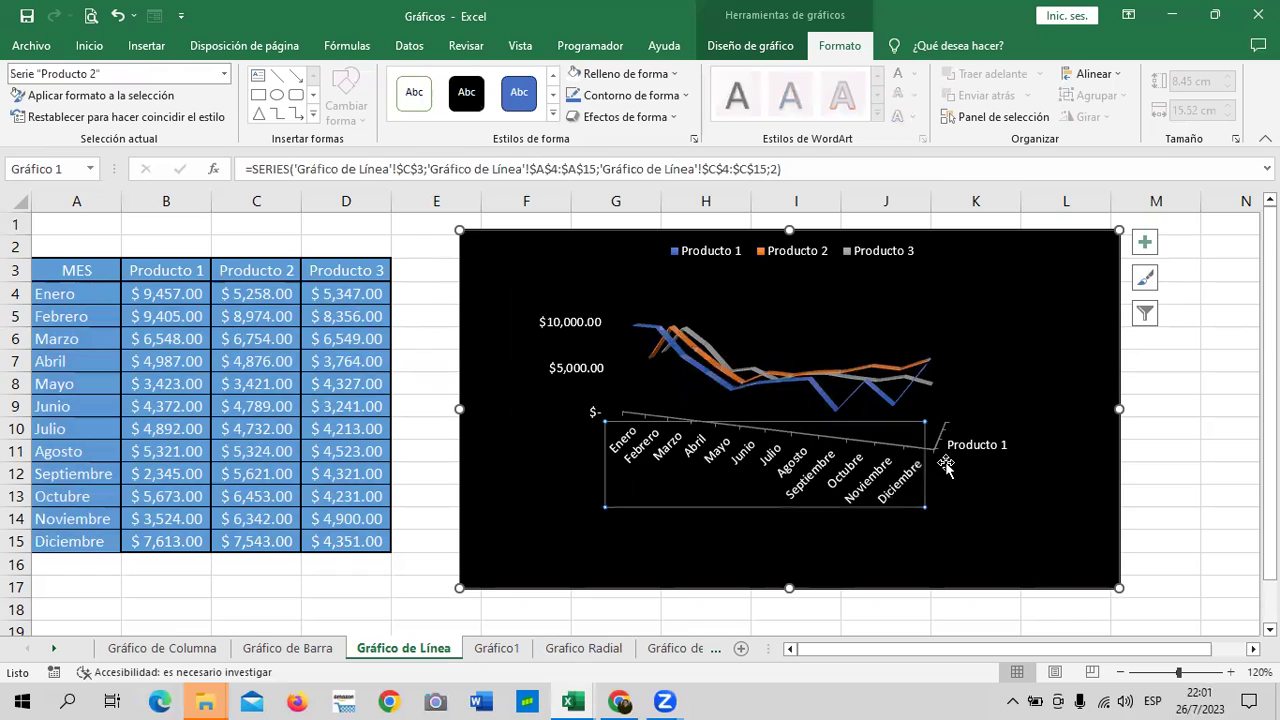
{"action": "left_click", "coordinate": [955, 425]}
{"action": "left_click", "coordinate": [895, 396]}
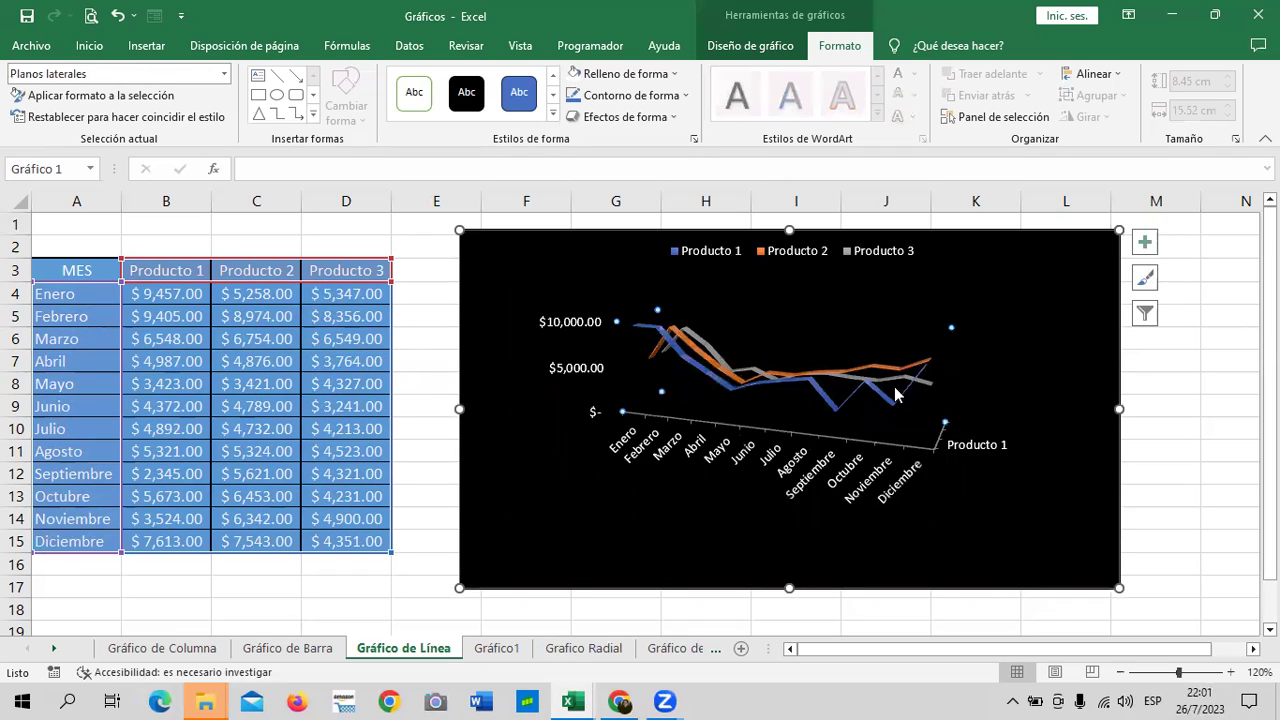
{"action": "left_click", "coordinate": [948, 341]}
{"action": "left_click_drag", "start_coordinate": [1027, 408], "coordinate": [1066, 405]}
{"action": "left_click_drag", "start_coordinate": [529, 410], "coordinate": [480, 408]}
{"action": "left_click_drag", "start_coordinate": [774, 537], "coordinate": [774, 556]}
{"action": "left_click_drag", "start_coordinate": [771, 285], "coordinate": [771, 276]}
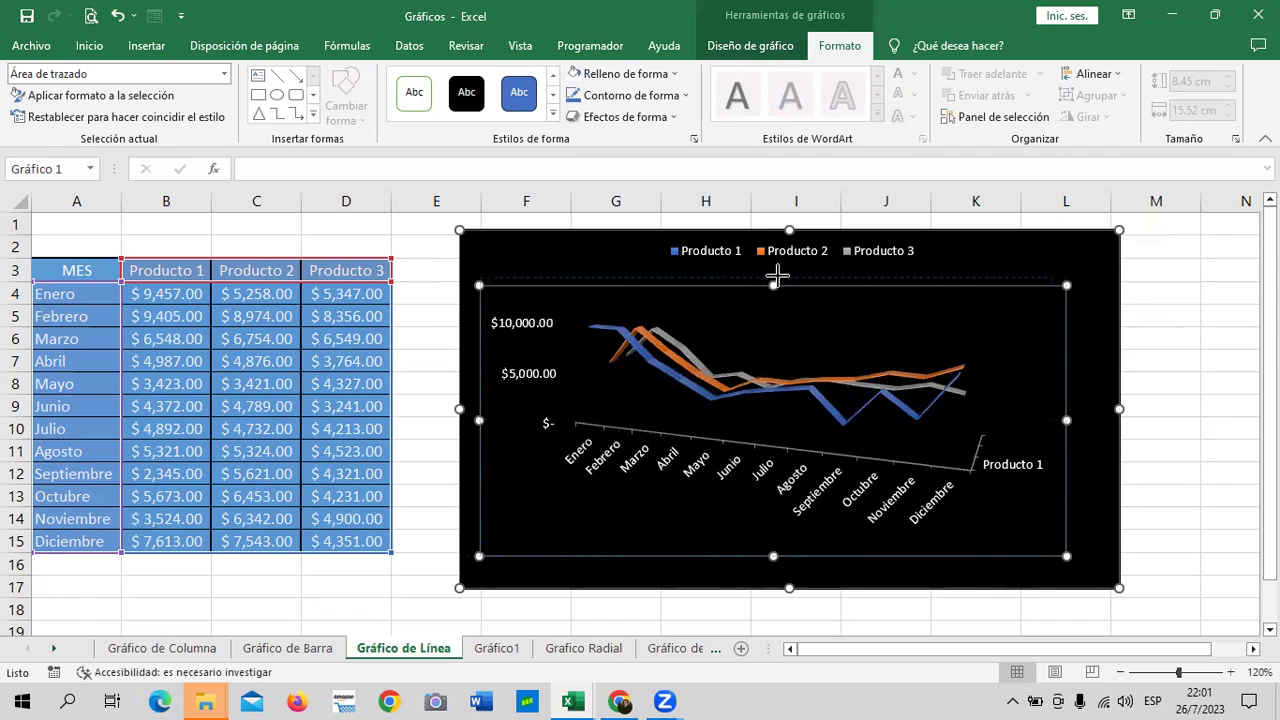
{"action": "left_click", "coordinate": [527, 371]}
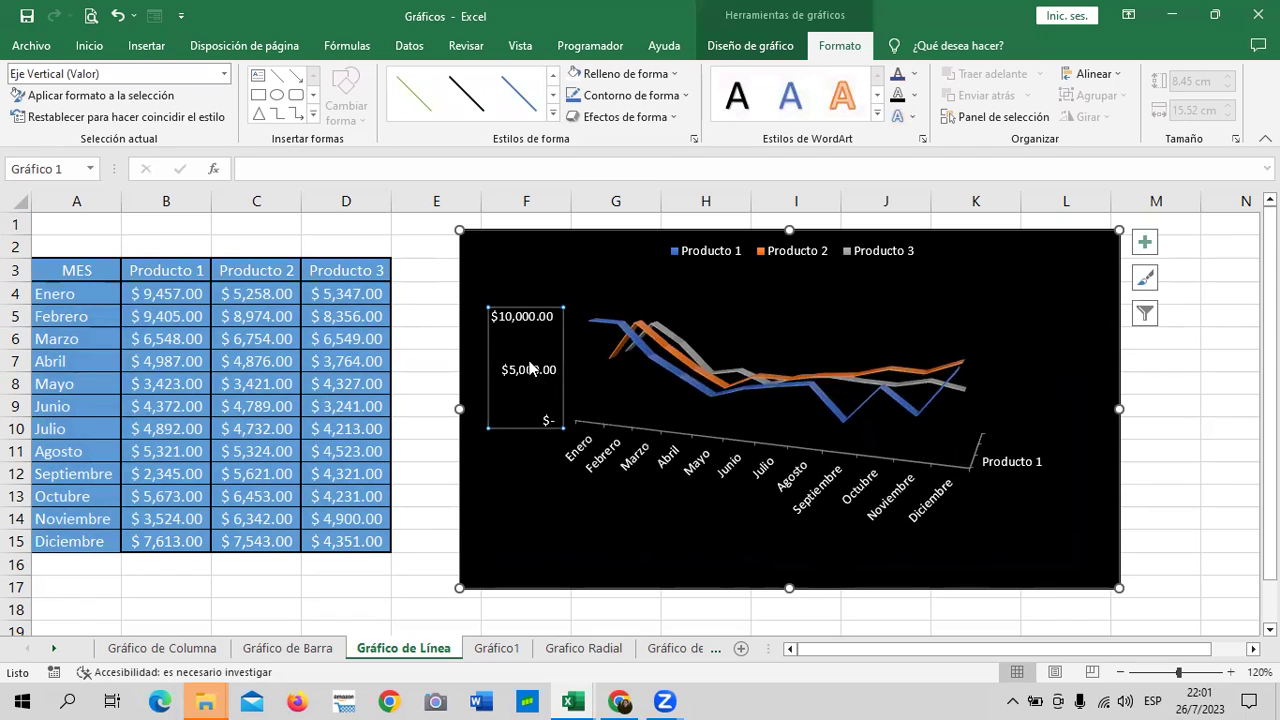
{"action": "left_click", "coordinate": [89, 46]}
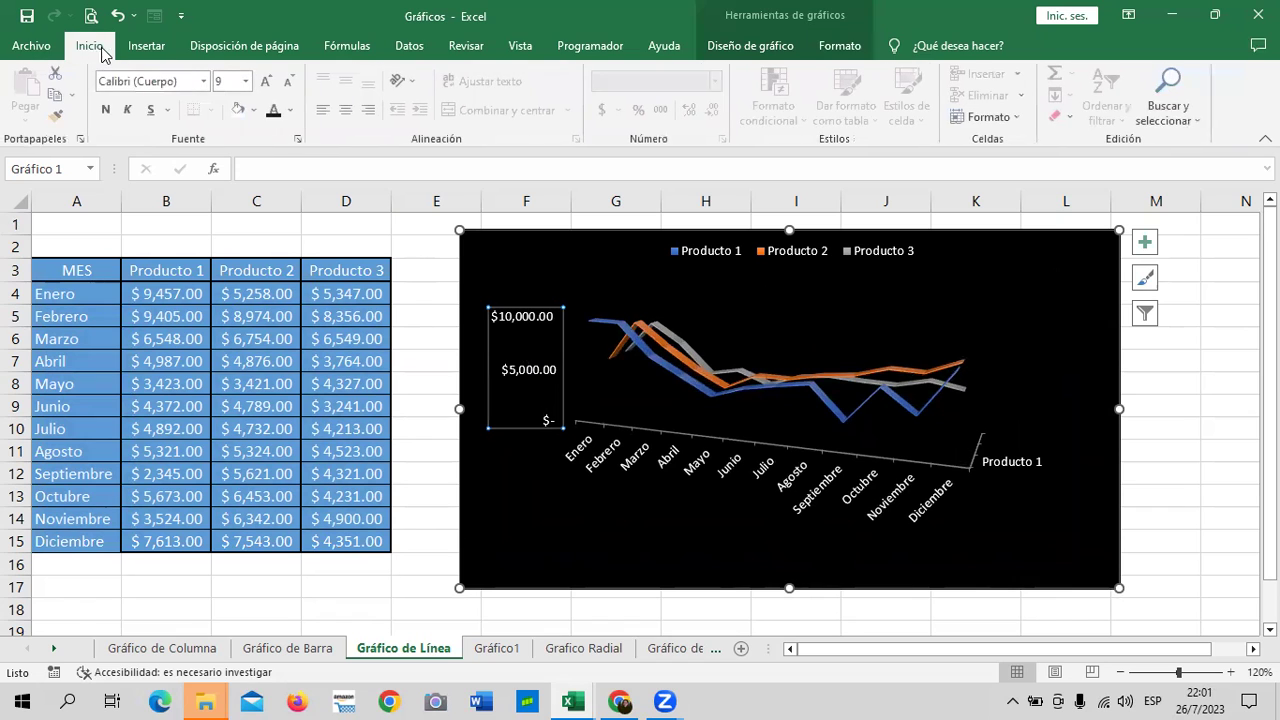
- Reduce the value axis font size from 9 to 7, check the result, and reselect the axis
{"action": "left_click", "coordinate": [291, 83]}
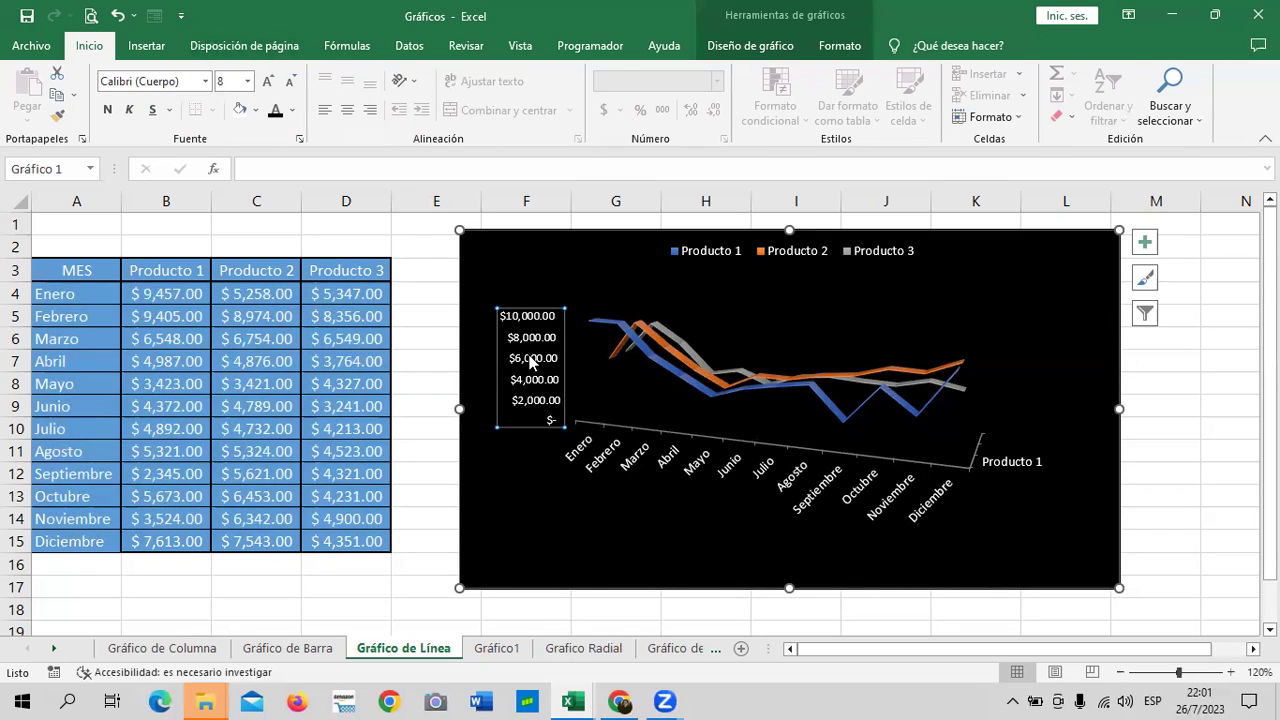
{"action": "left_click", "coordinate": [290, 83]}
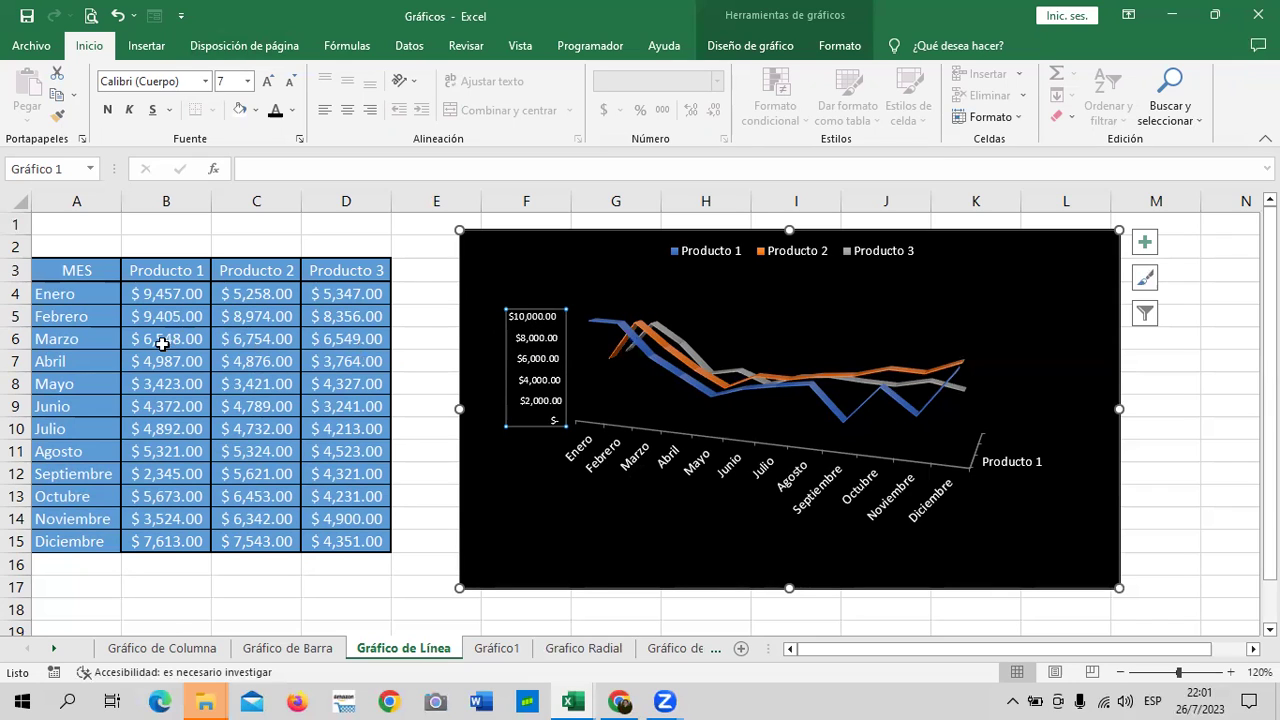
{"action": "left_click", "coordinate": [145, 473]}
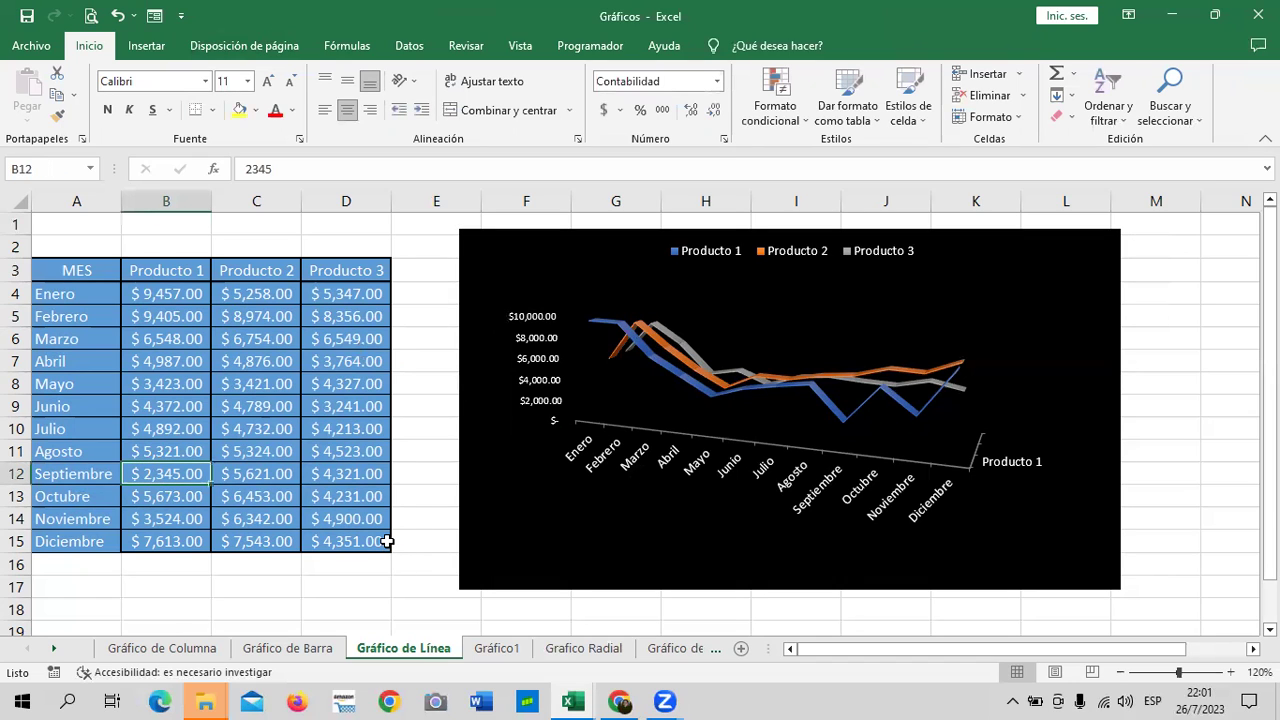
{"action": "left_click", "coordinate": [148, 290]}
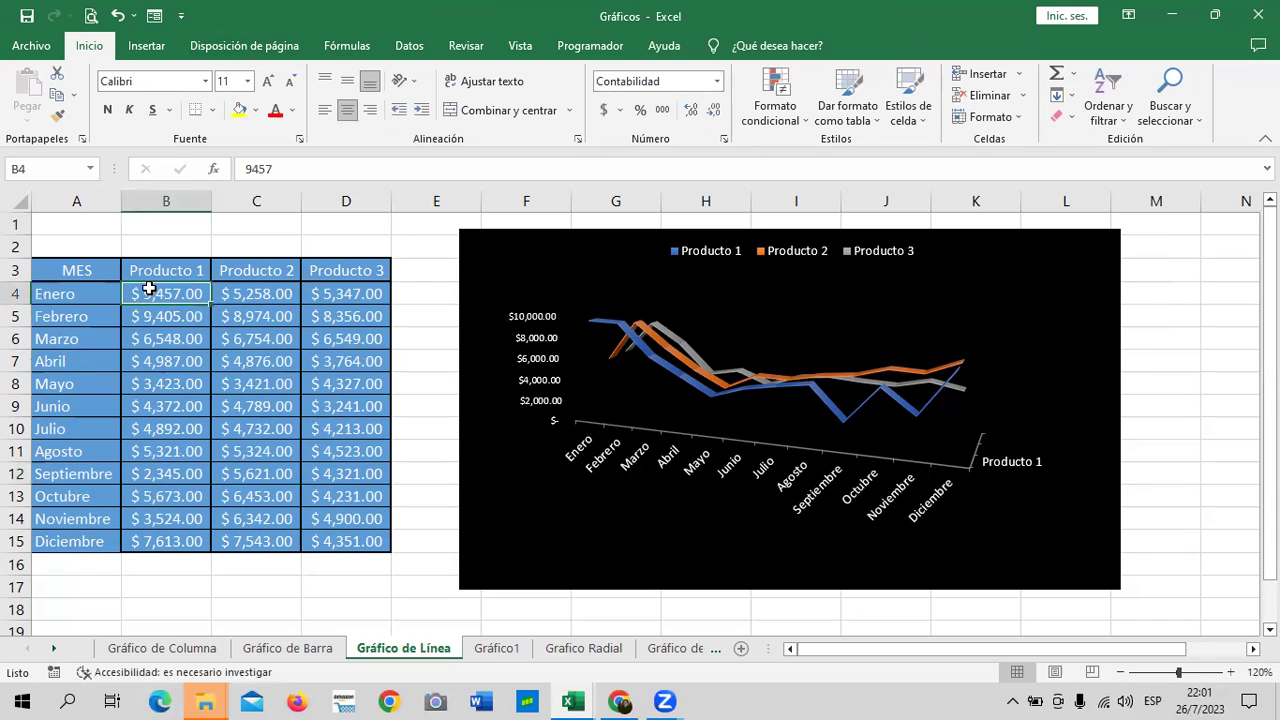
{"action": "left_click", "coordinate": [534, 315]}
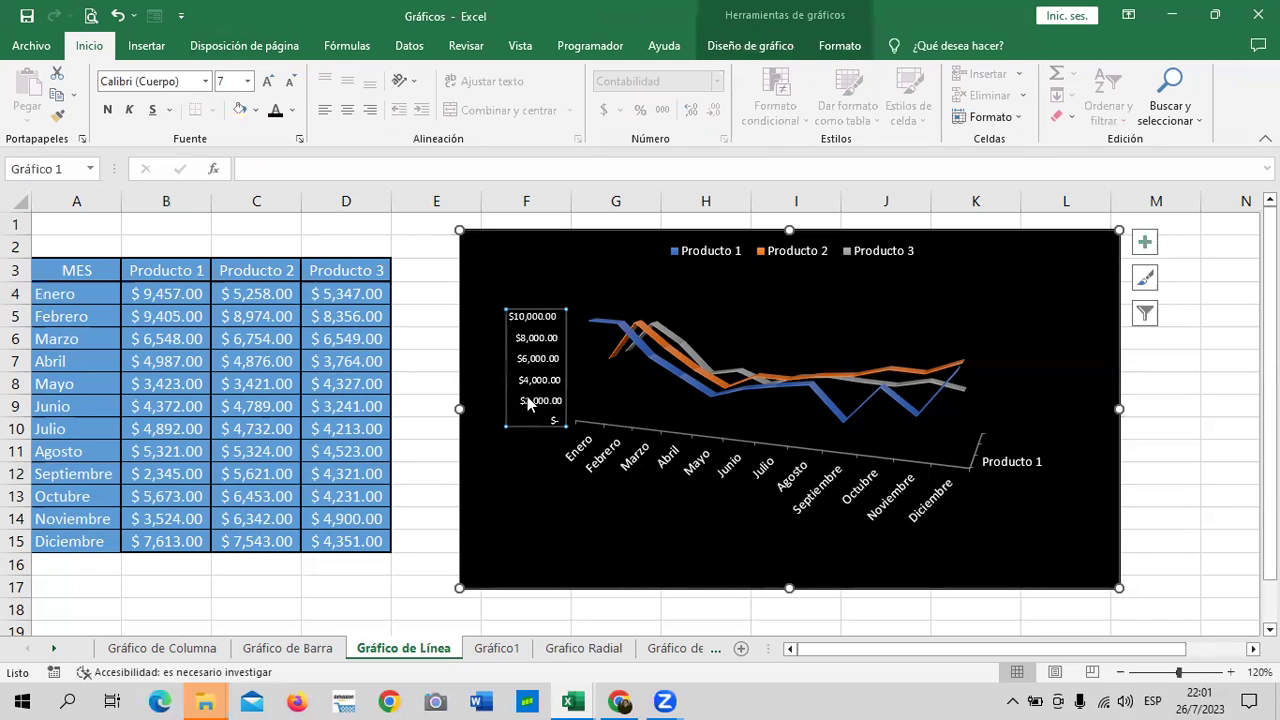
- Turn on the gridlines in the black 3D line chart
{"action": "left_click", "coordinate": [1145, 242]}
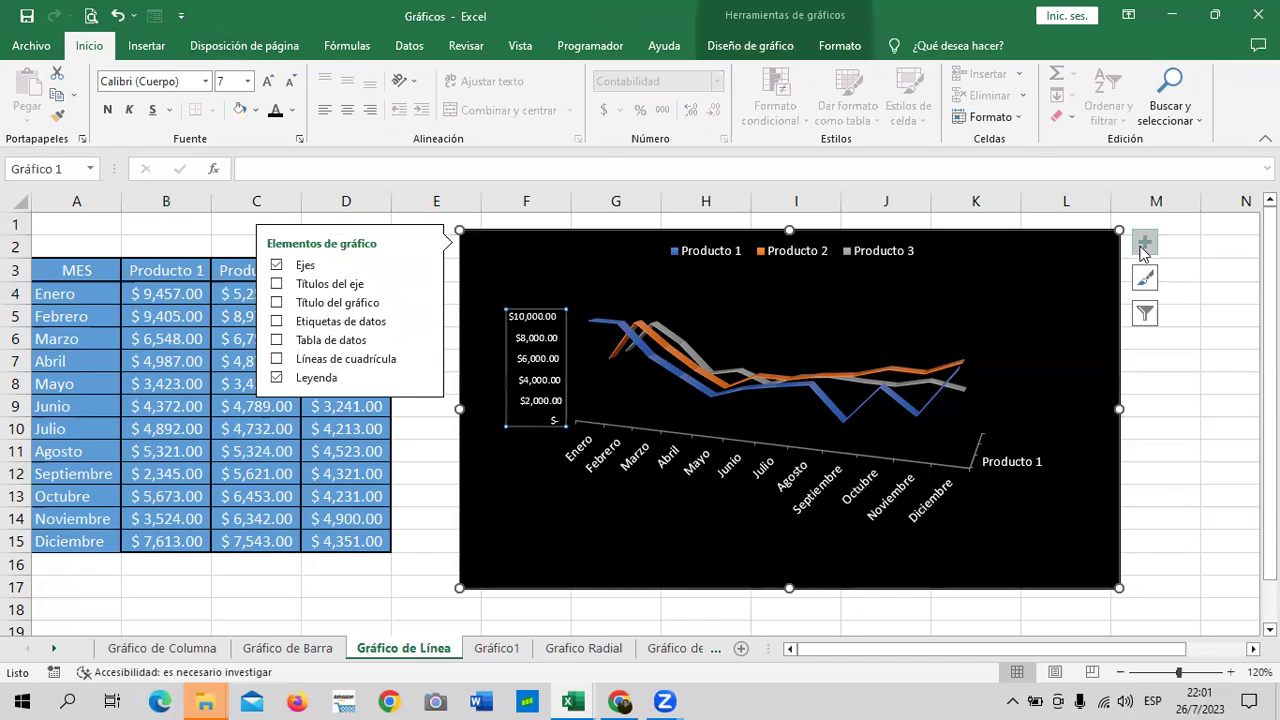
{"action": "left_click", "coordinate": [395, 360]}
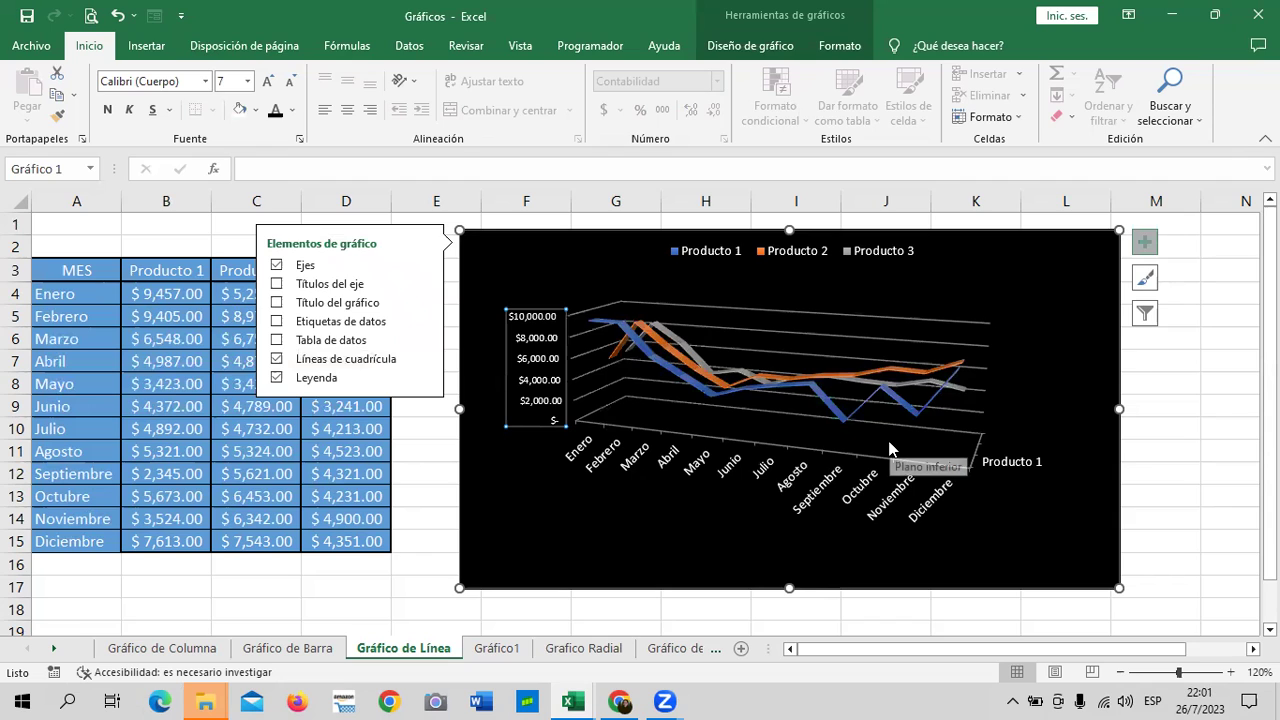
{"action": "left_click", "coordinate": [1066, 525]}
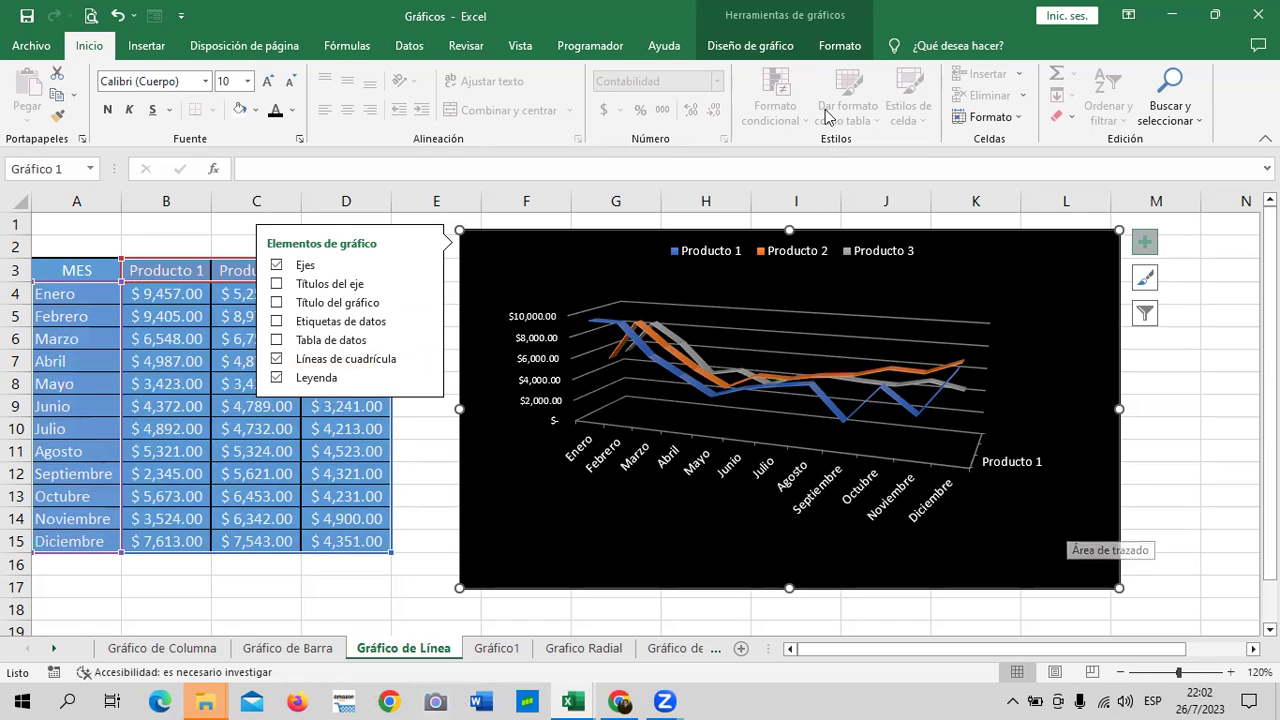
{"action": "left_click", "coordinate": [1222, 430]}
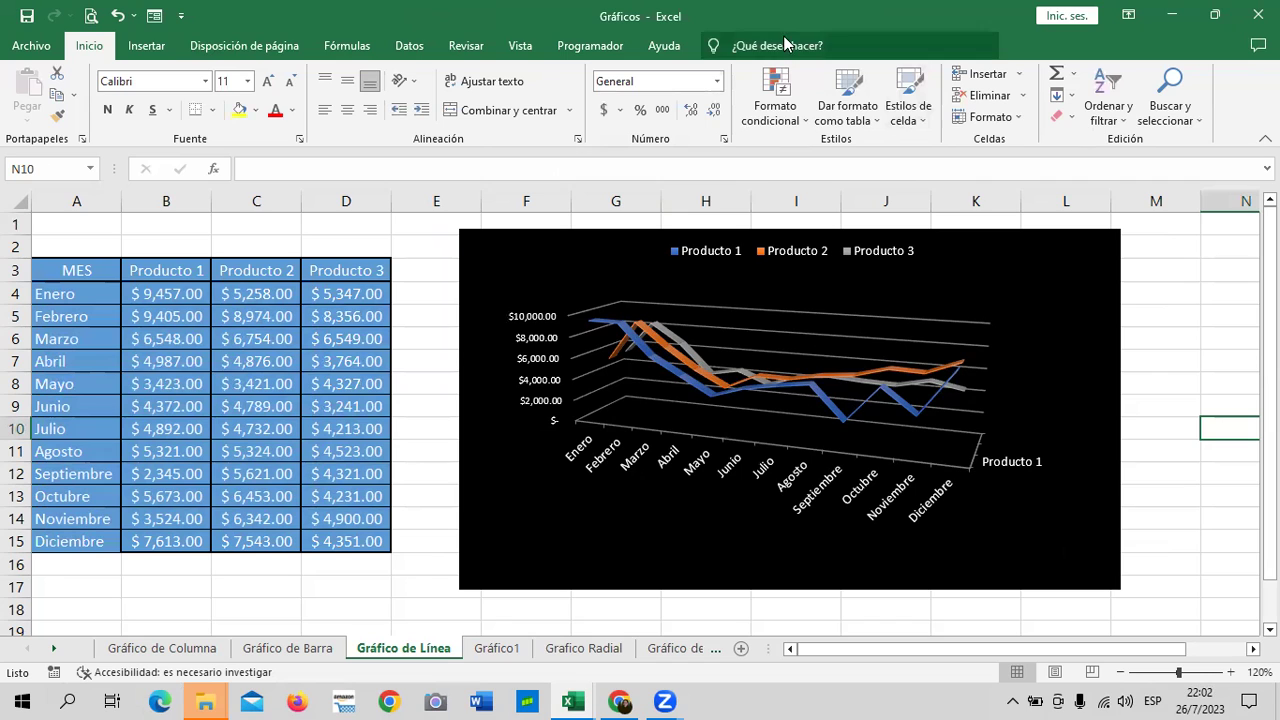
- Review the Producto 1 and 2 lines and the legend in the finished chart
{"action": "left_click", "coordinate": [994, 264]}
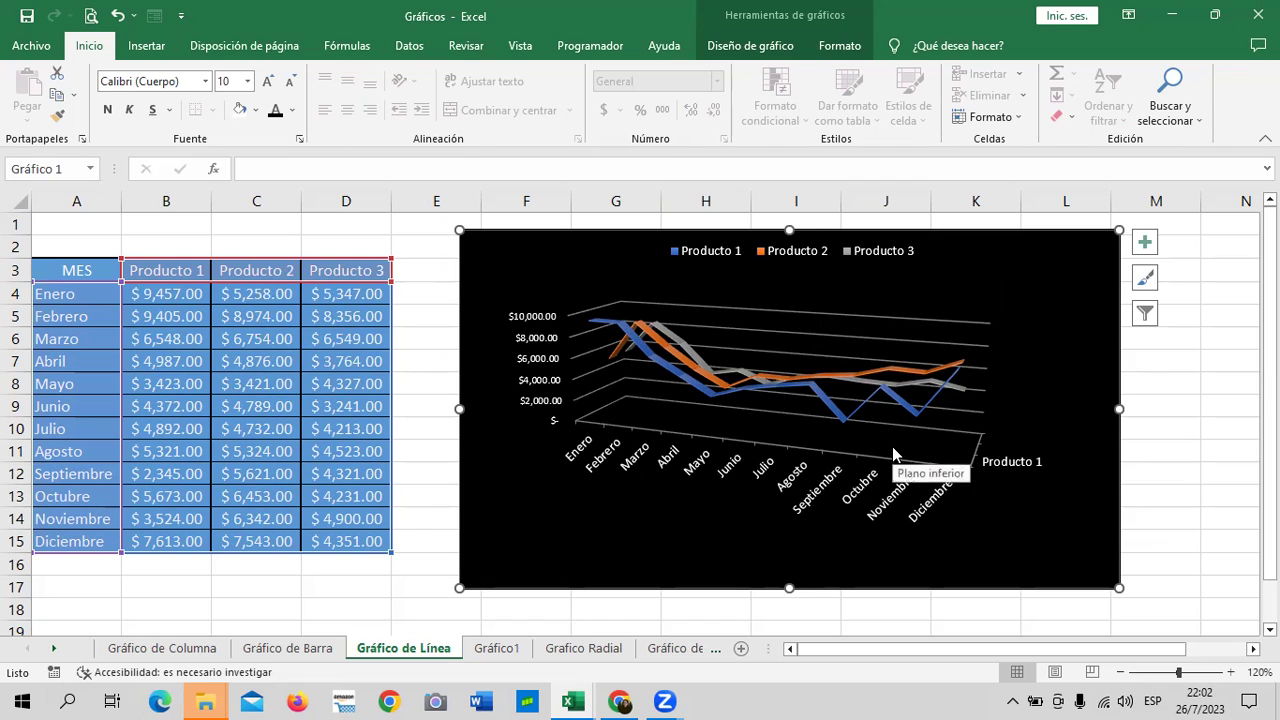
{"action": "left_click", "coordinate": [912, 410]}
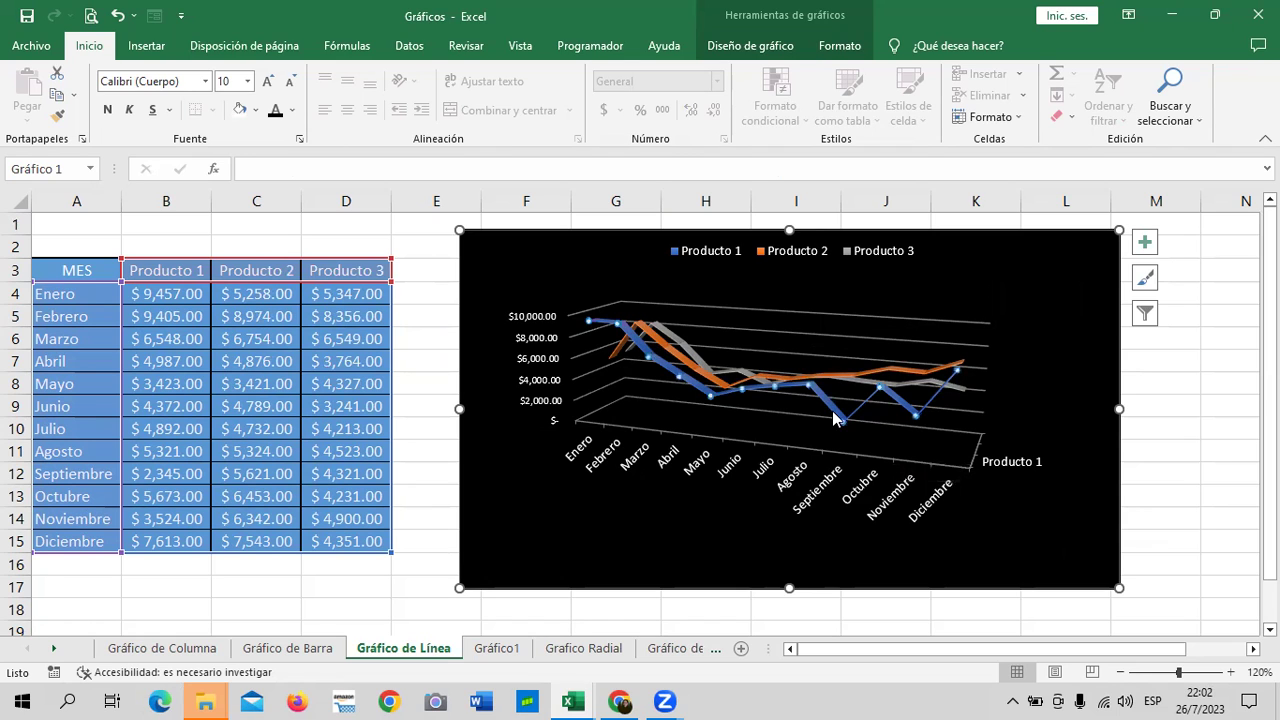
{"action": "left_click", "coordinate": [915, 372]}
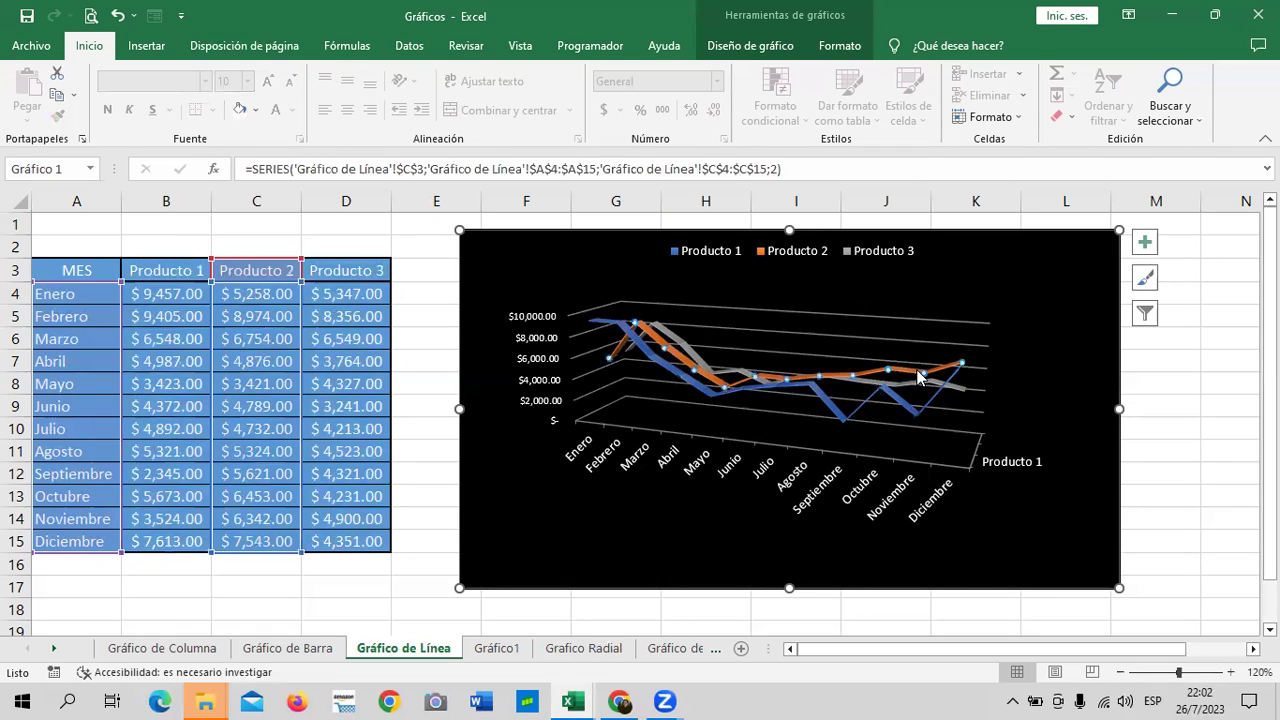
{"action": "left_click", "coordinate": [810, 258]}
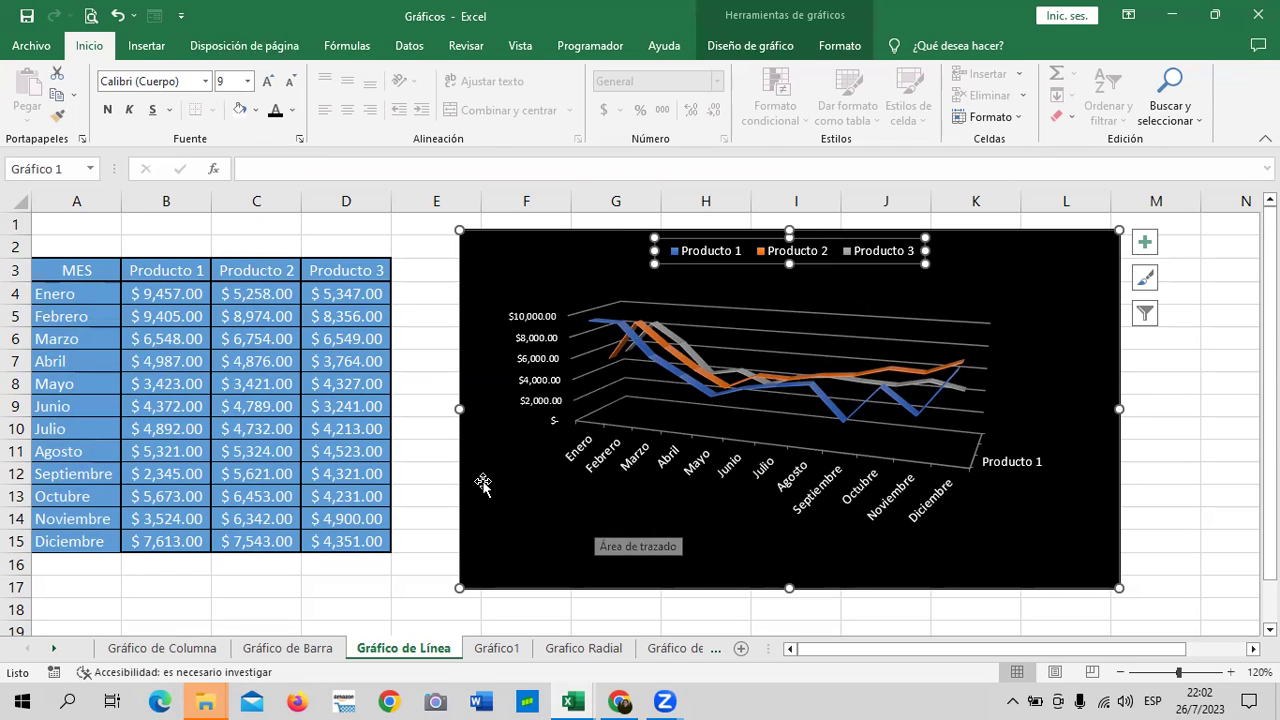
{"action": "left_click", "coordinate": [1215, 428]}
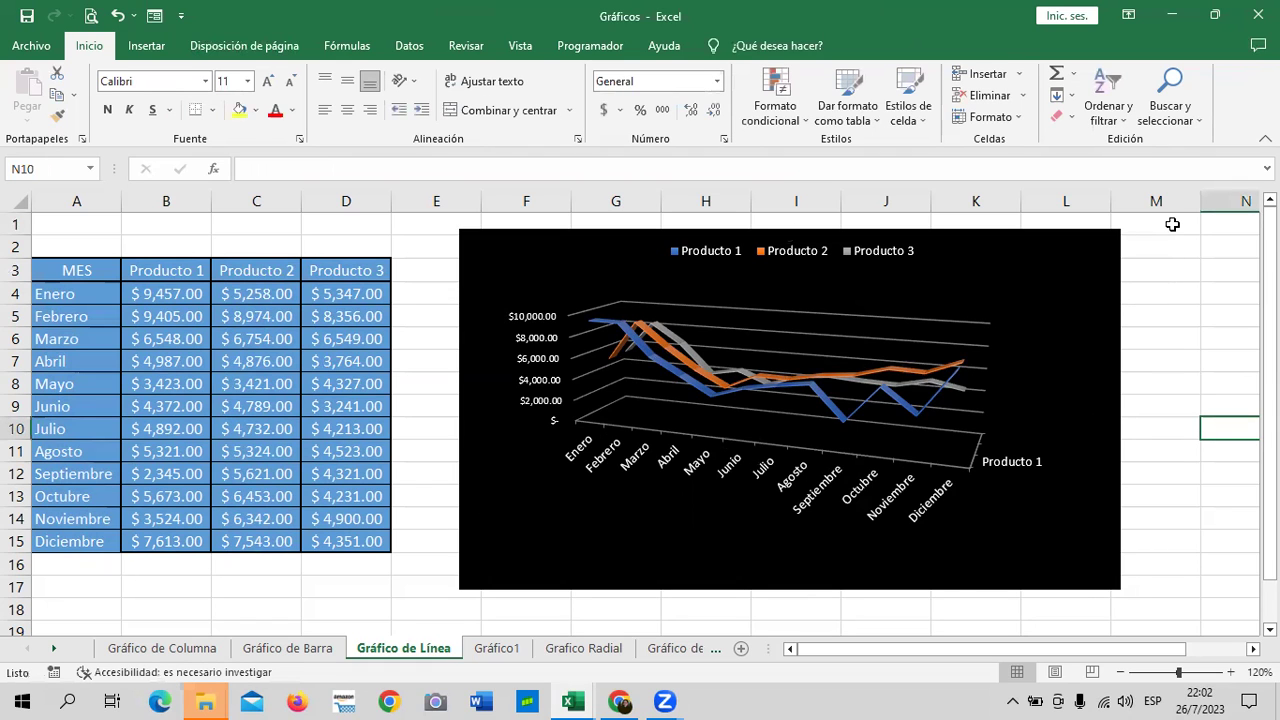